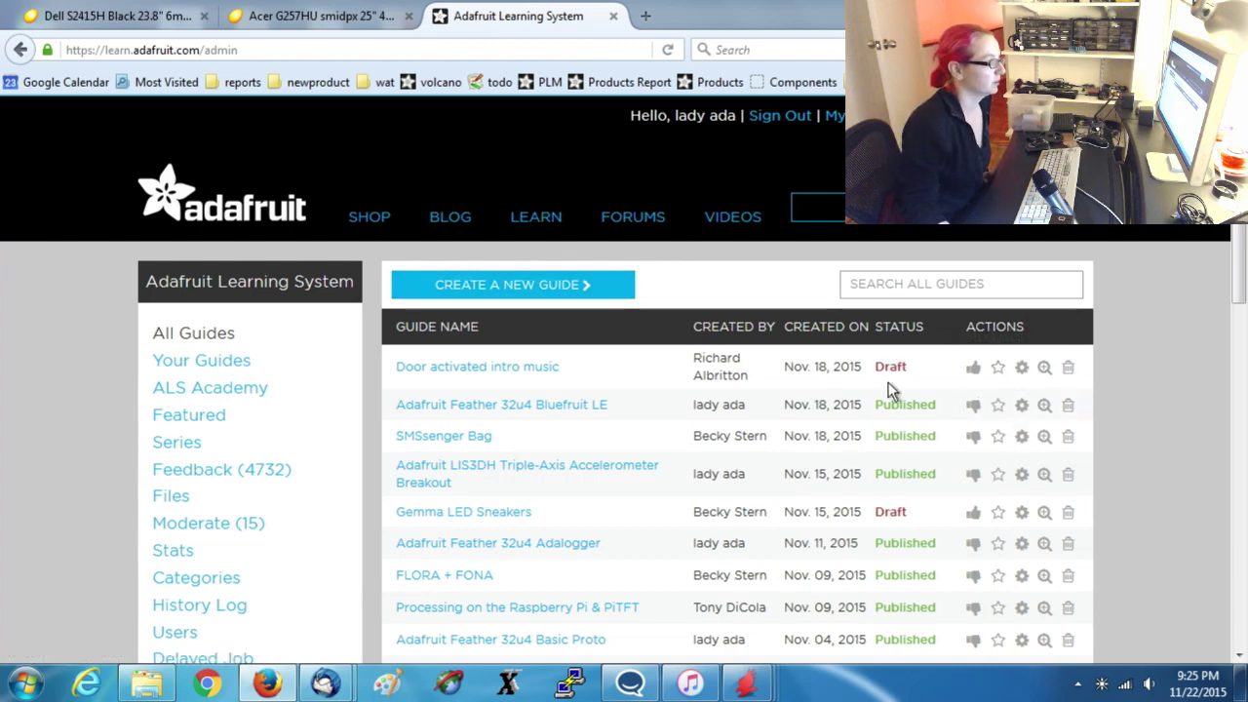
Create a new guide titled 'Adafruit Feather HUZZAH ESP8266'.
click(535, 289)
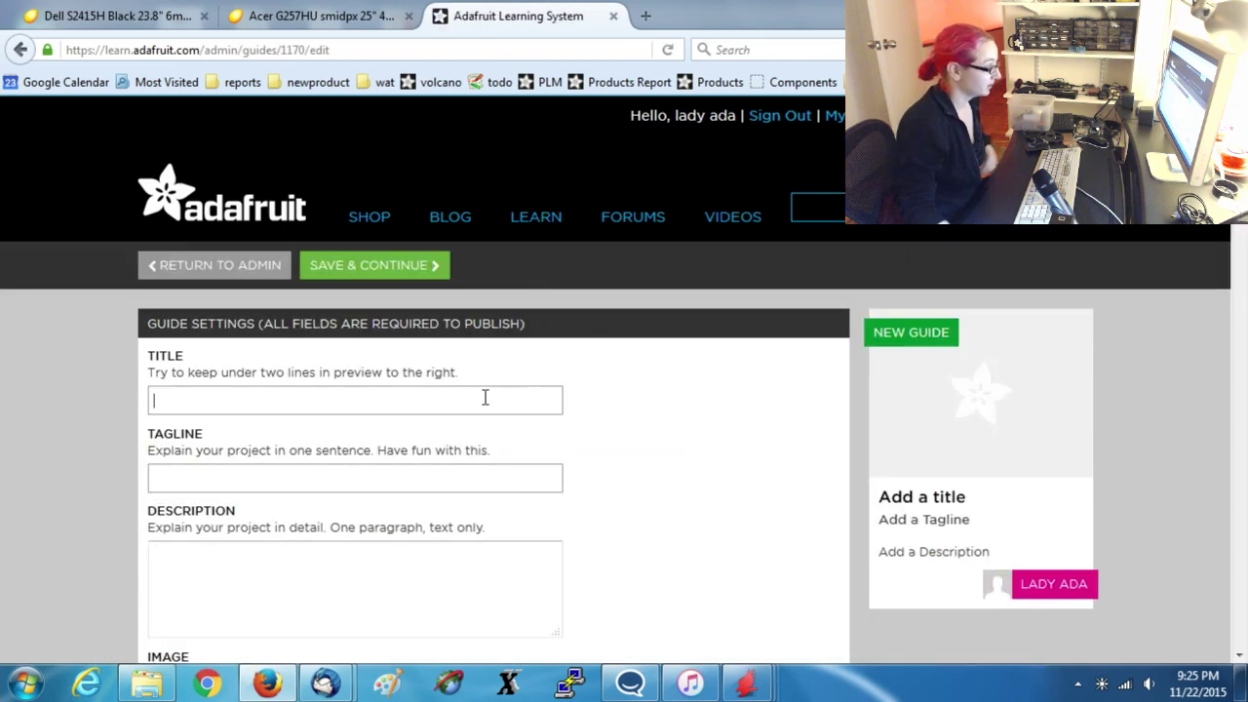
text(Adafruit)
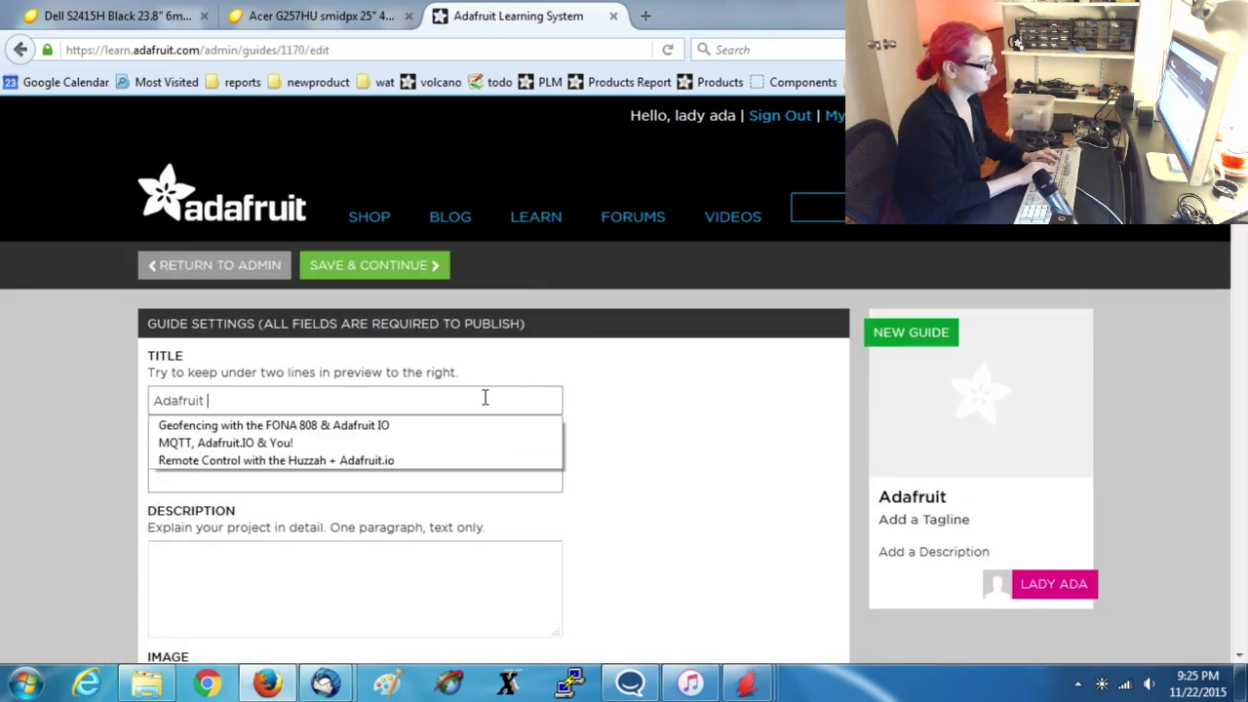
text( ESP)
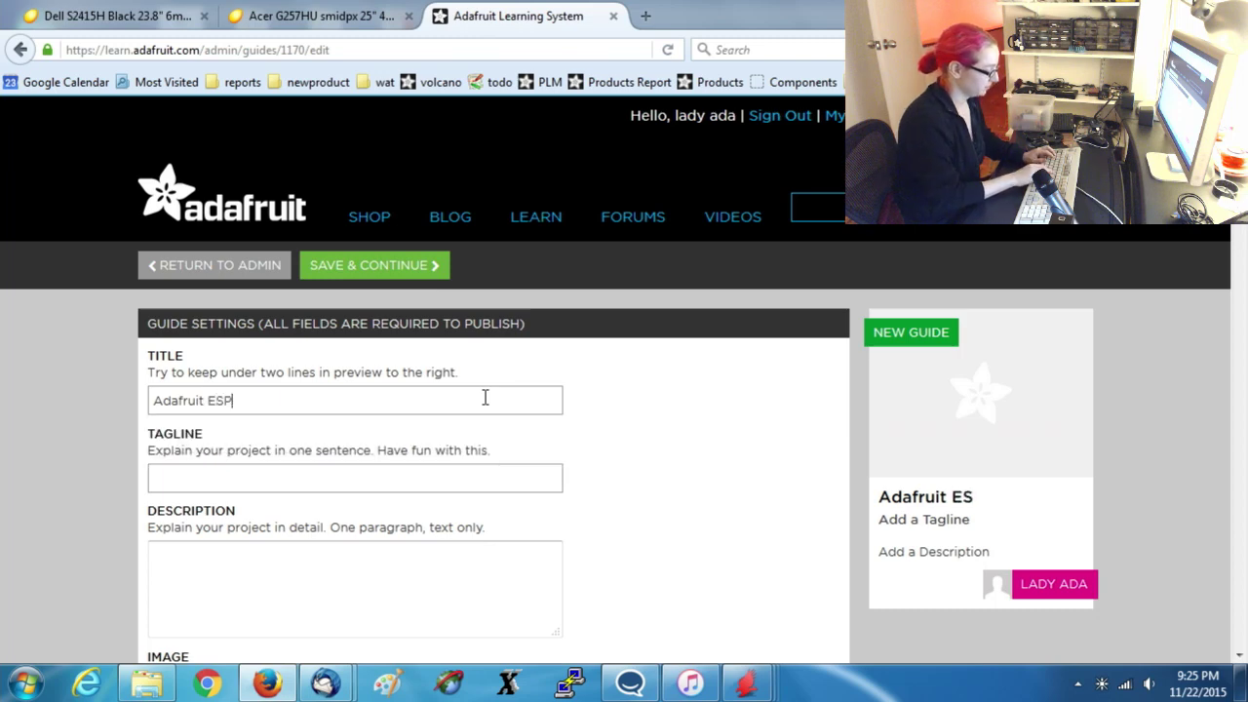
text(Feather )
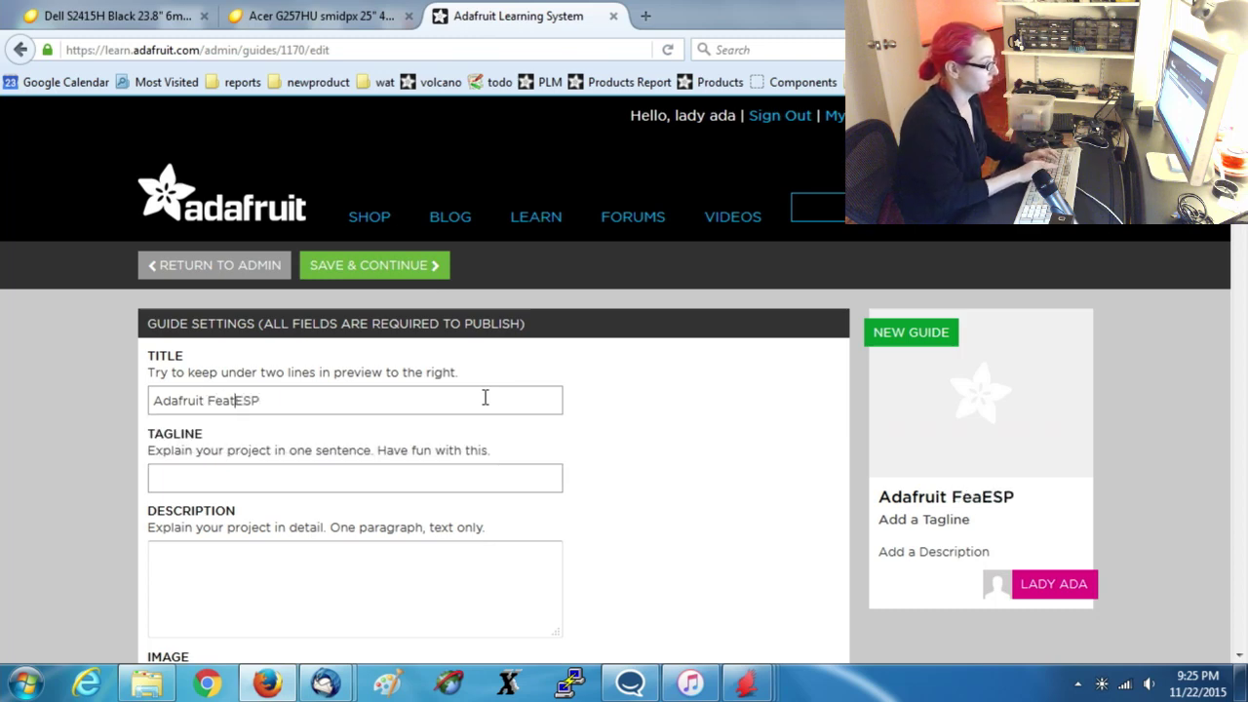
text(8266)
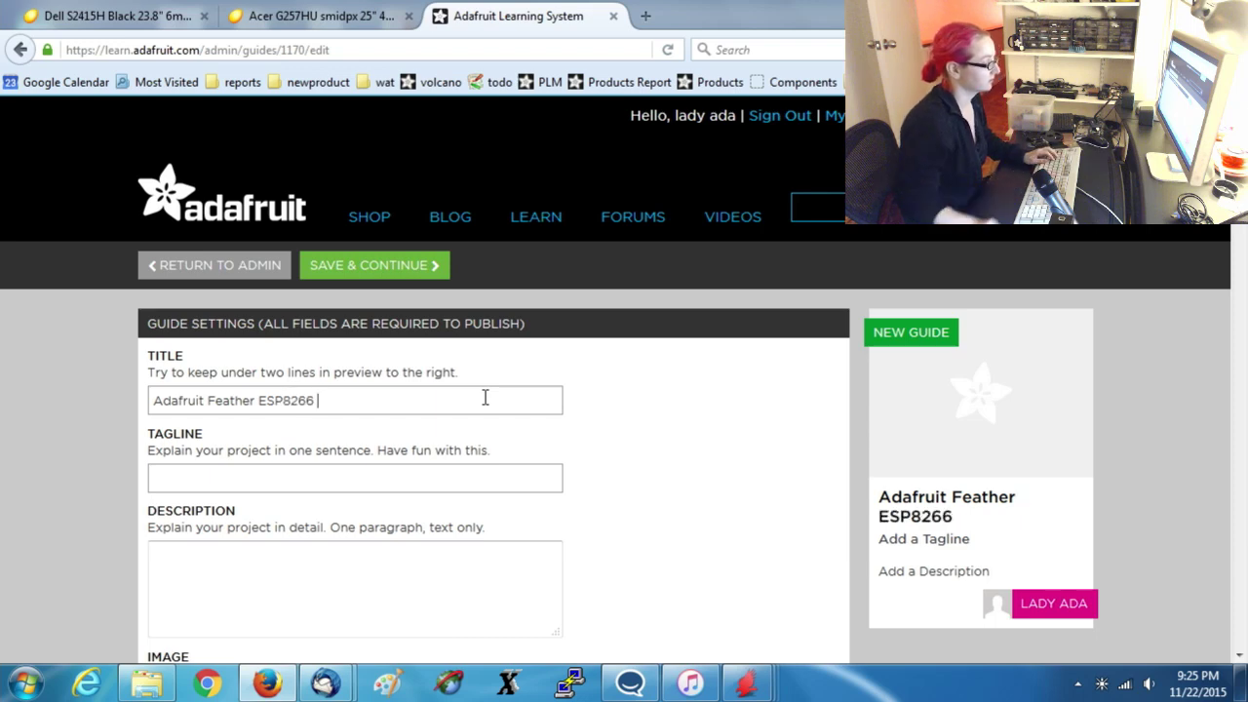
click(256, 400)
text(HUZZAH)
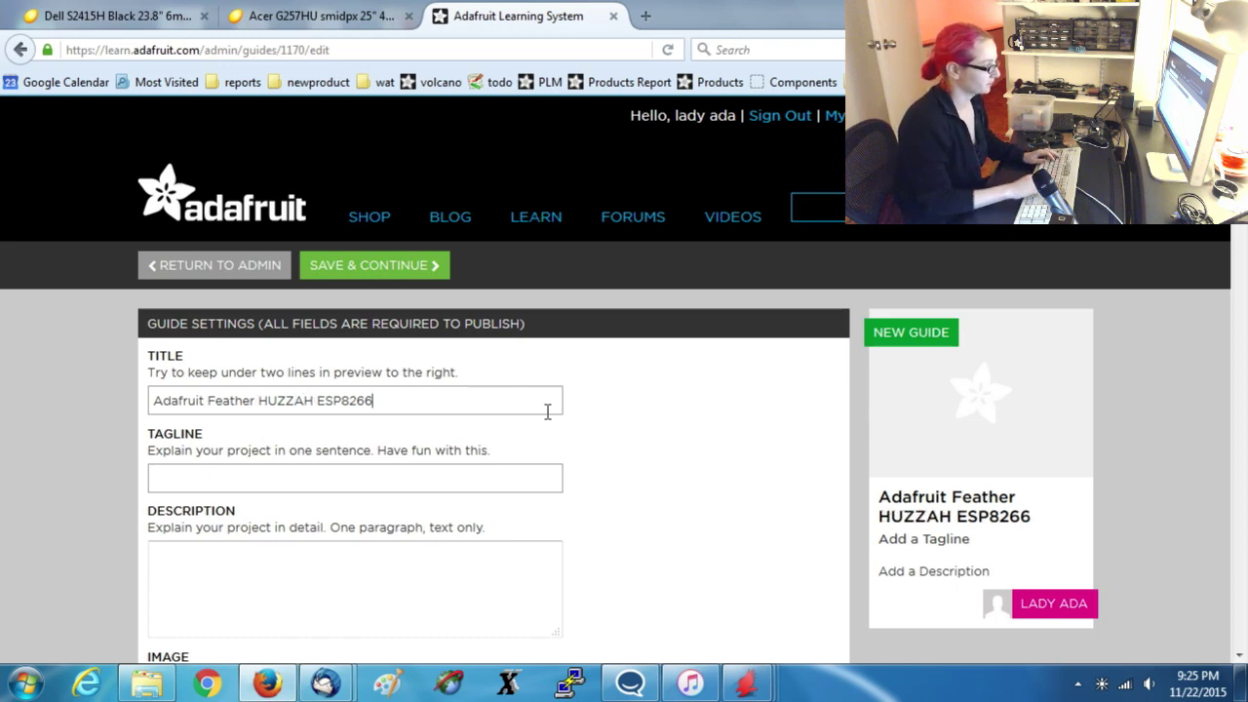
scroll(468, 389, down, 2)
Enter the tagline 'WiFi with built it battery charging for IoT on-the-go!'.
click(299, 364)
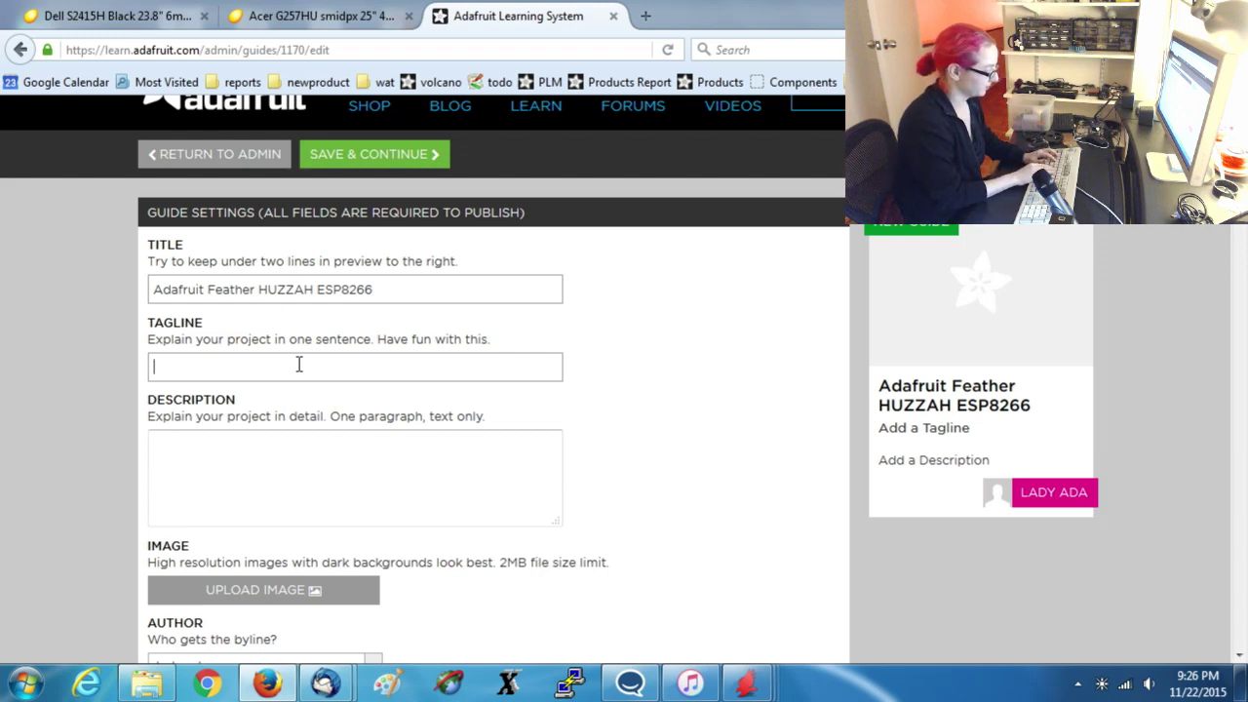
text(WiFi with built it battery chari)
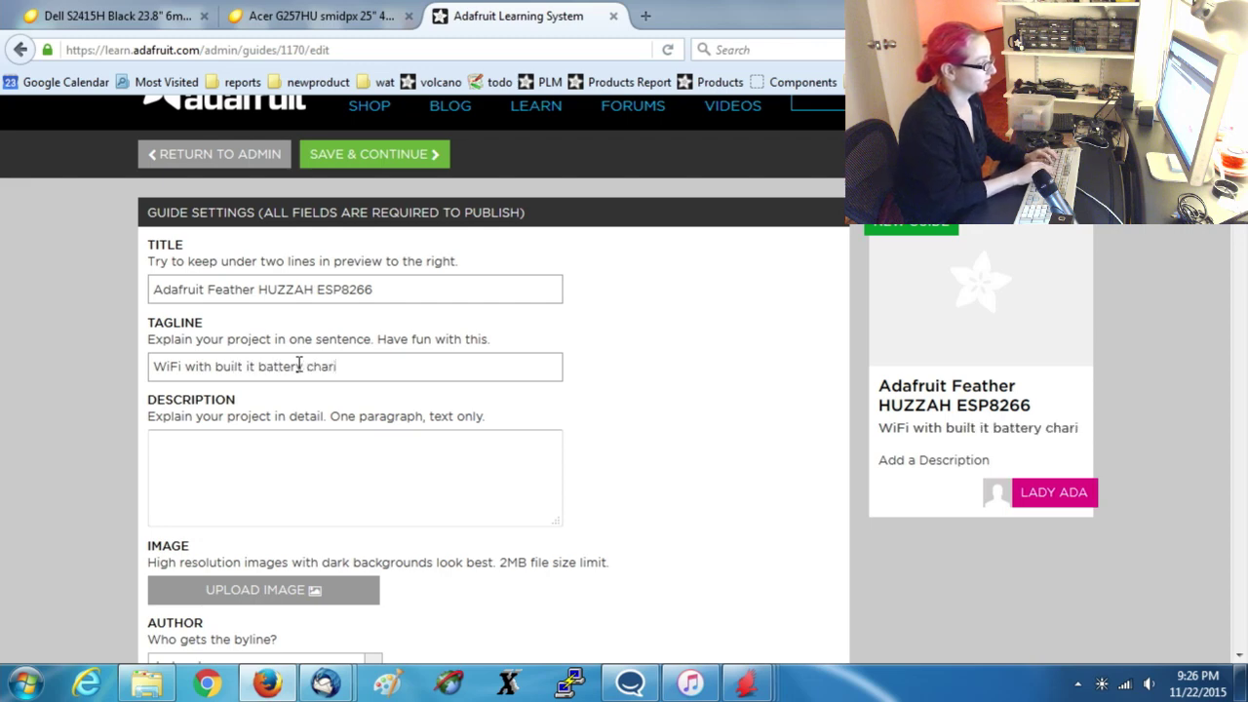
key(BackSpace)
text(ging for IoT on-th)
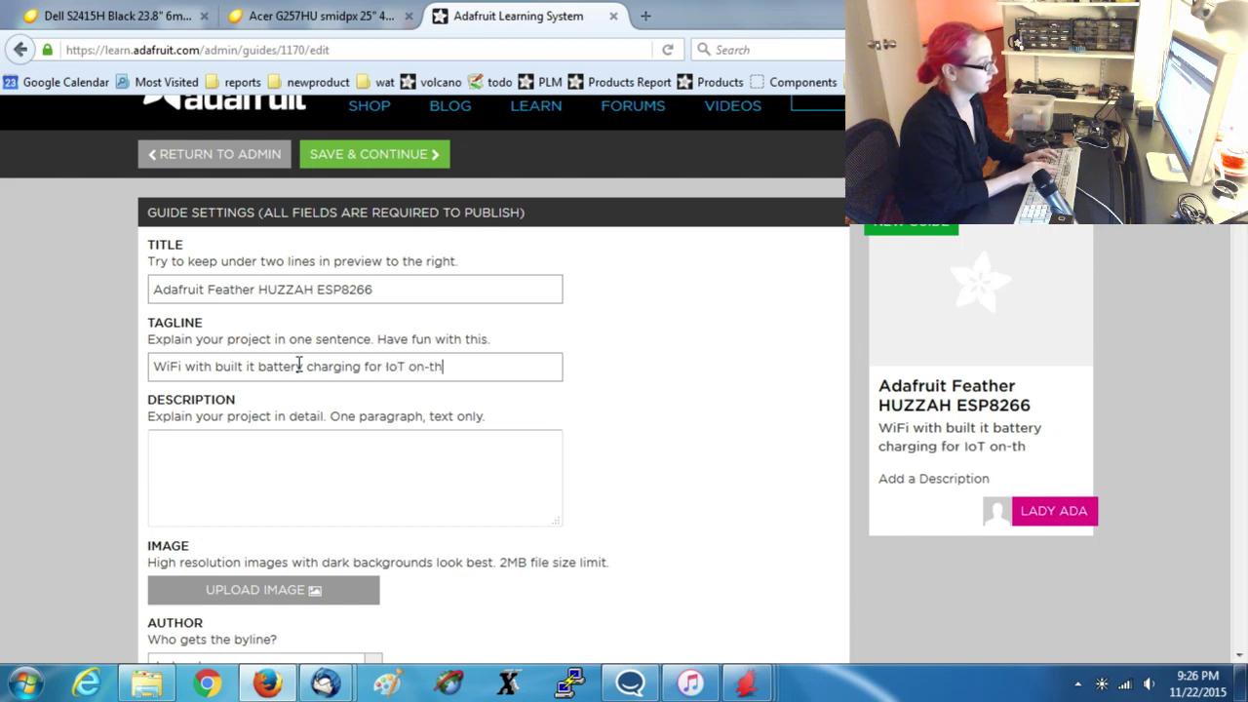
text(!)
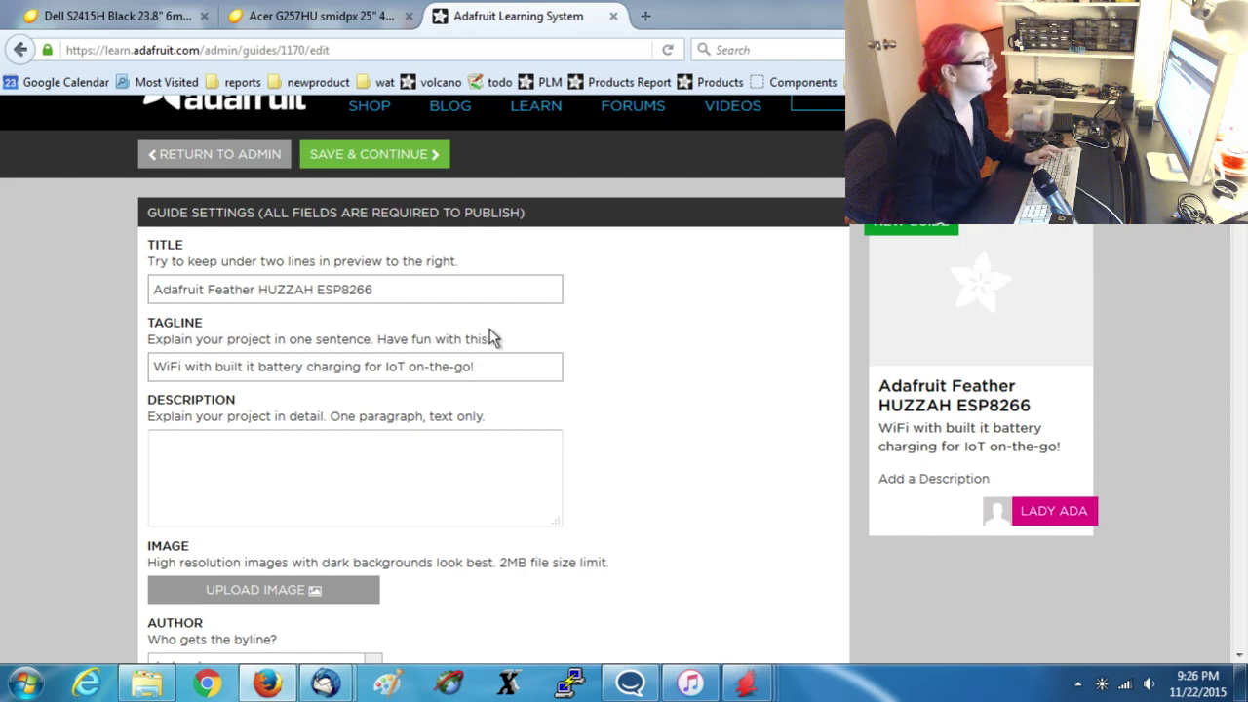
Put the cursor in the Description field, then minimize the browser to reveal the desktop.
click(508, 470)
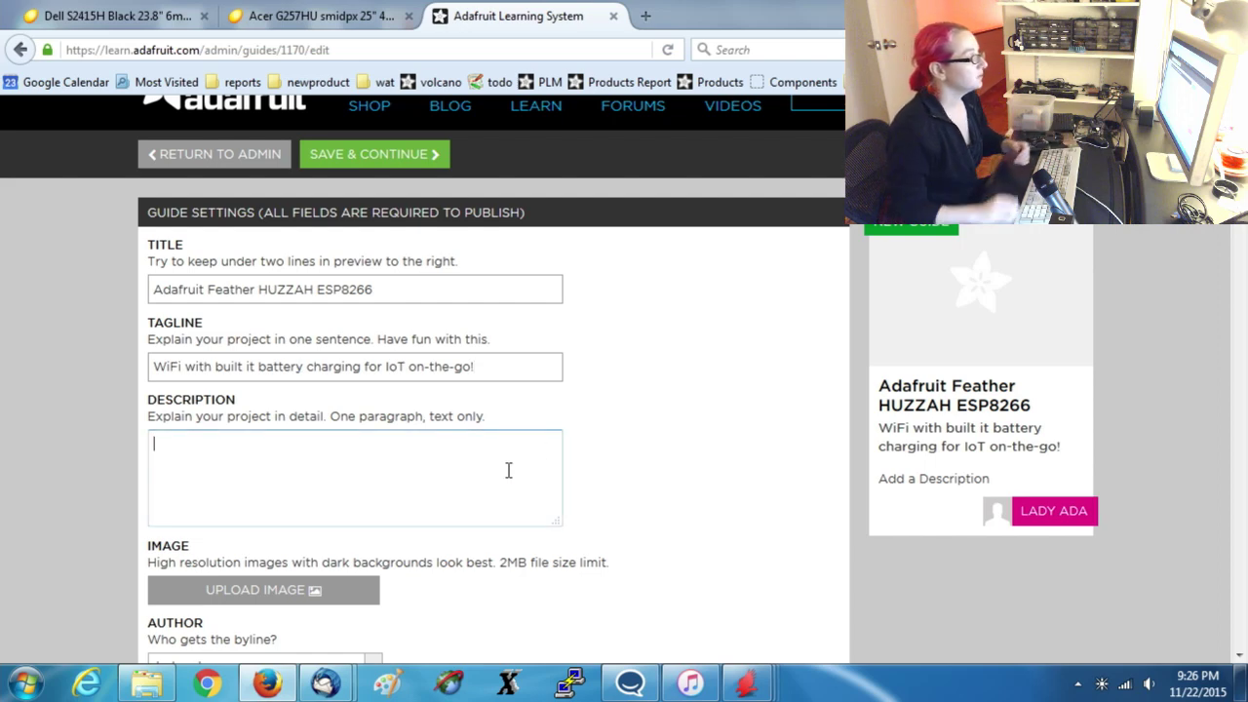
click(5, 410)
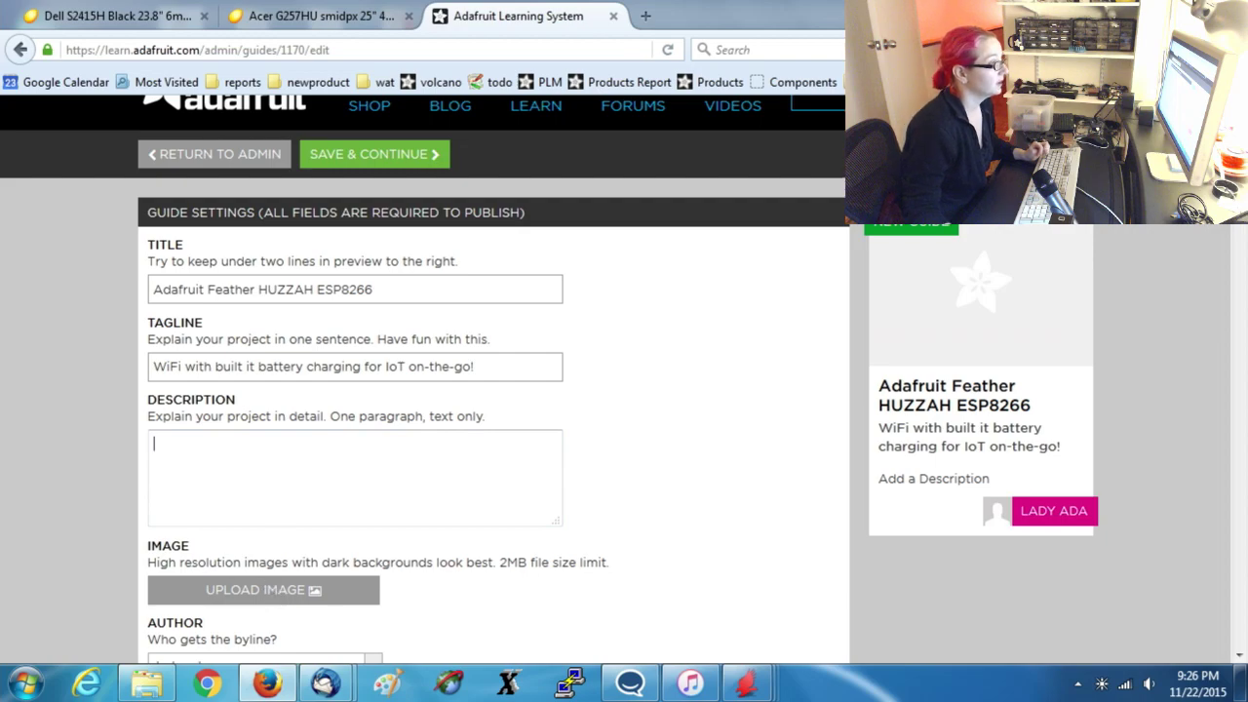
key(super+Down)
key(super+Down)
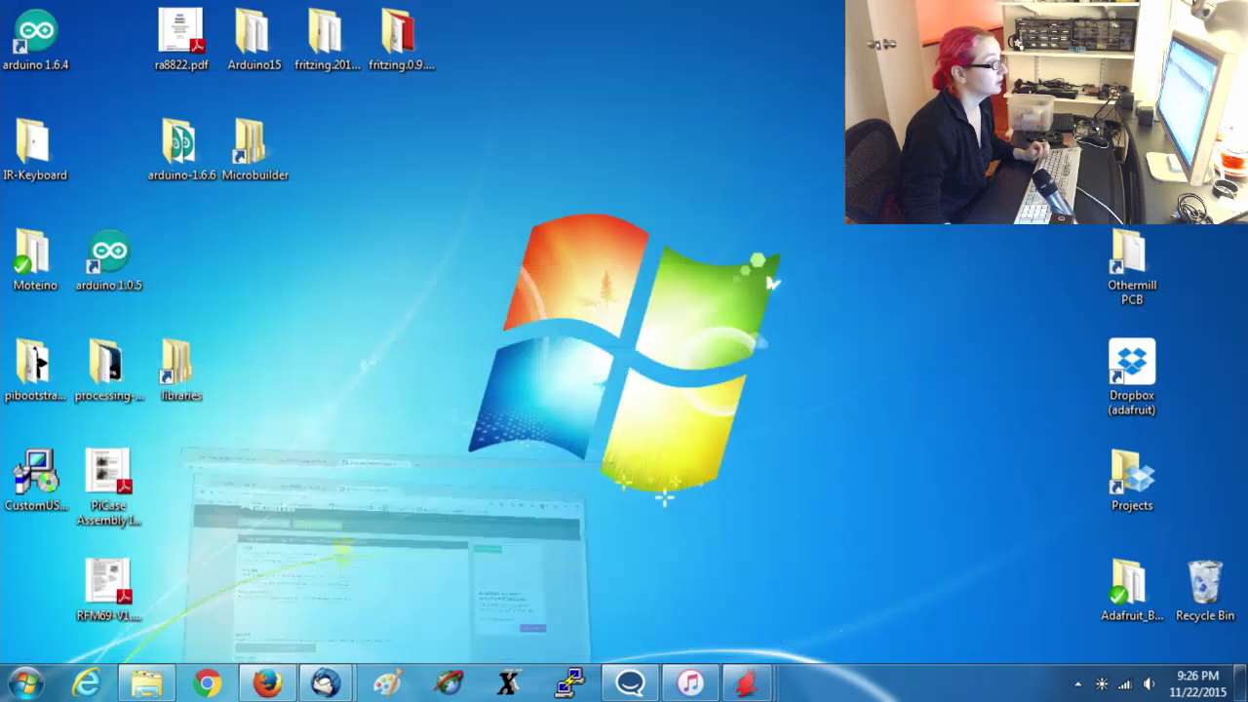
Browse Dropbox > New Products > 2789 in Explorer, then switch back to Firefox.
double_click(1131, 368)
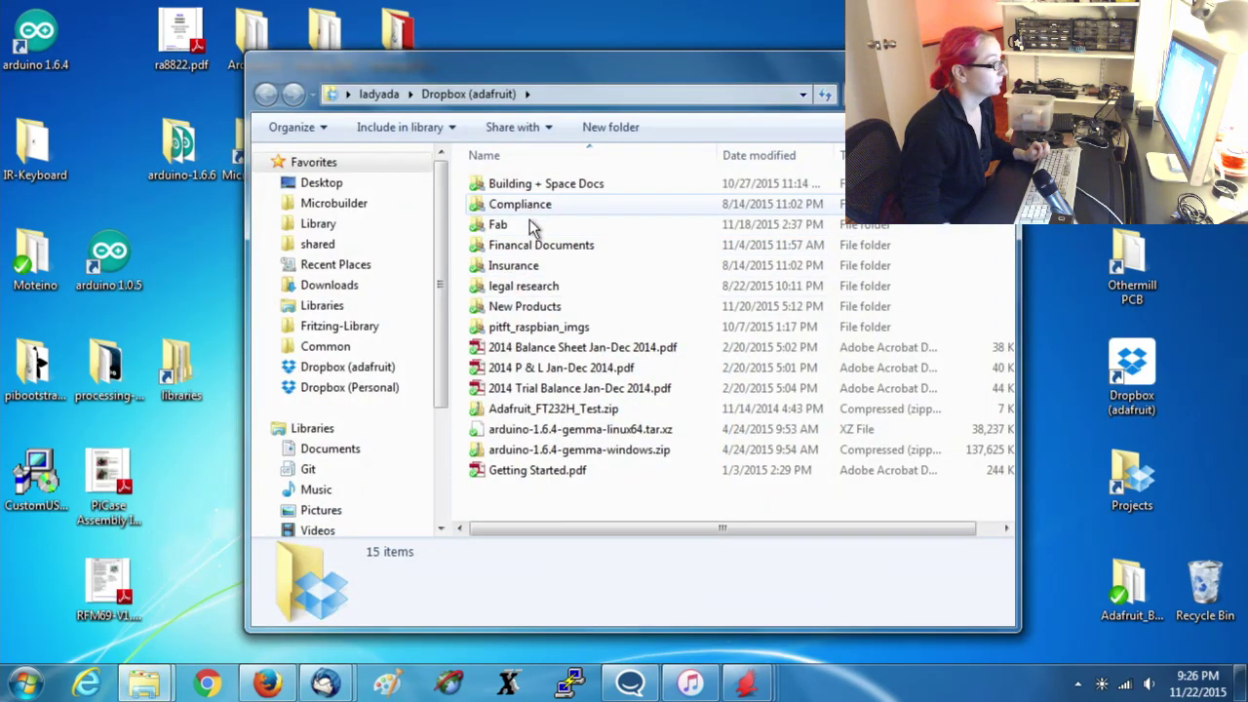
double_click(542, 306)
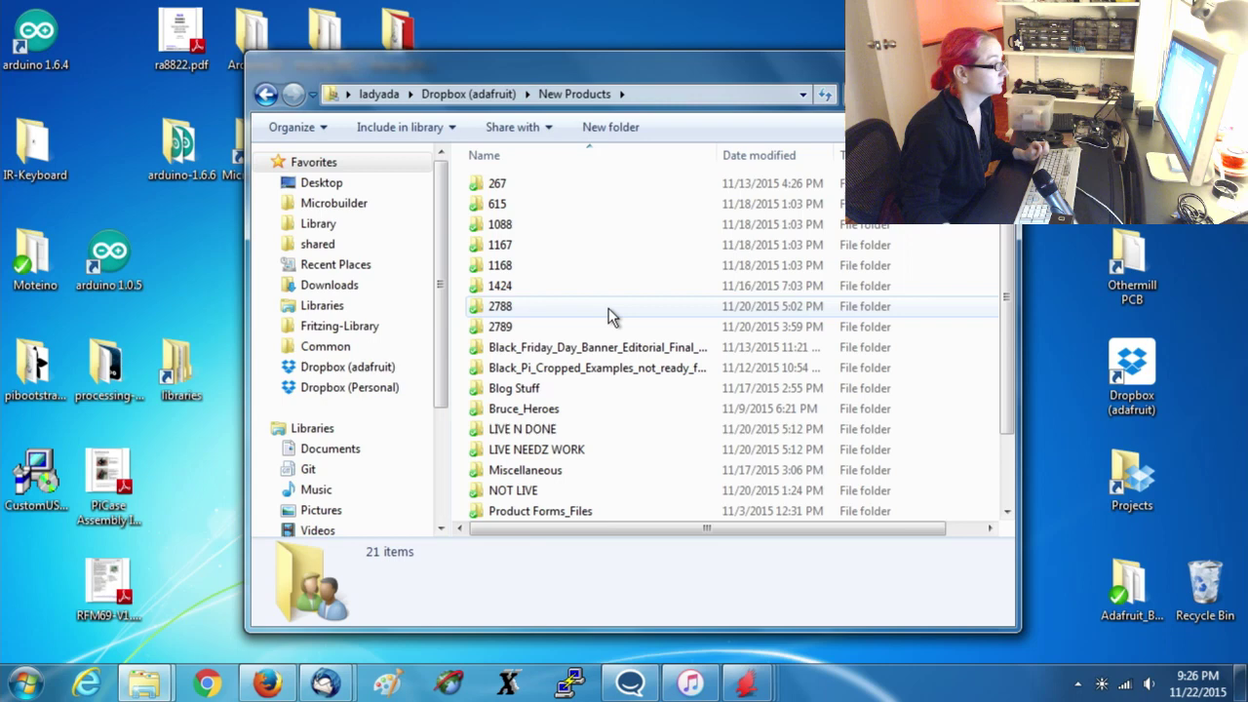
double_click(547, 326)
click(264, 94)
drag(565, 67, 721, 125)
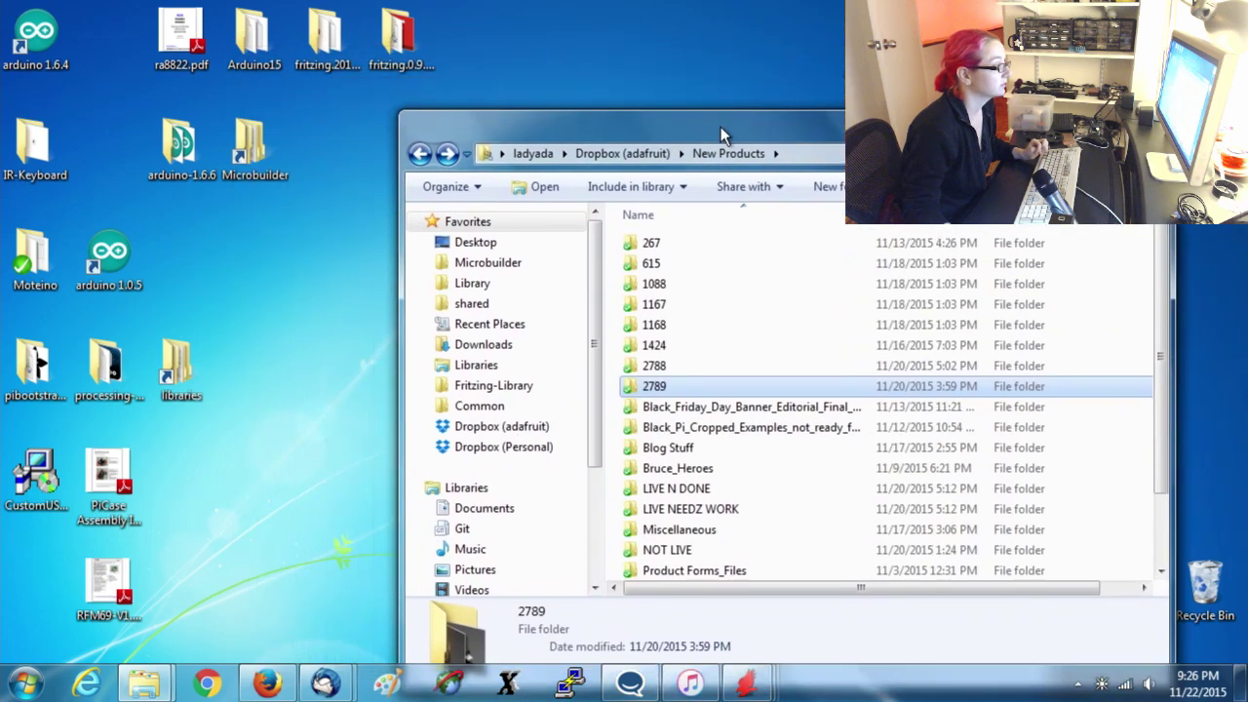
click(348, 560)
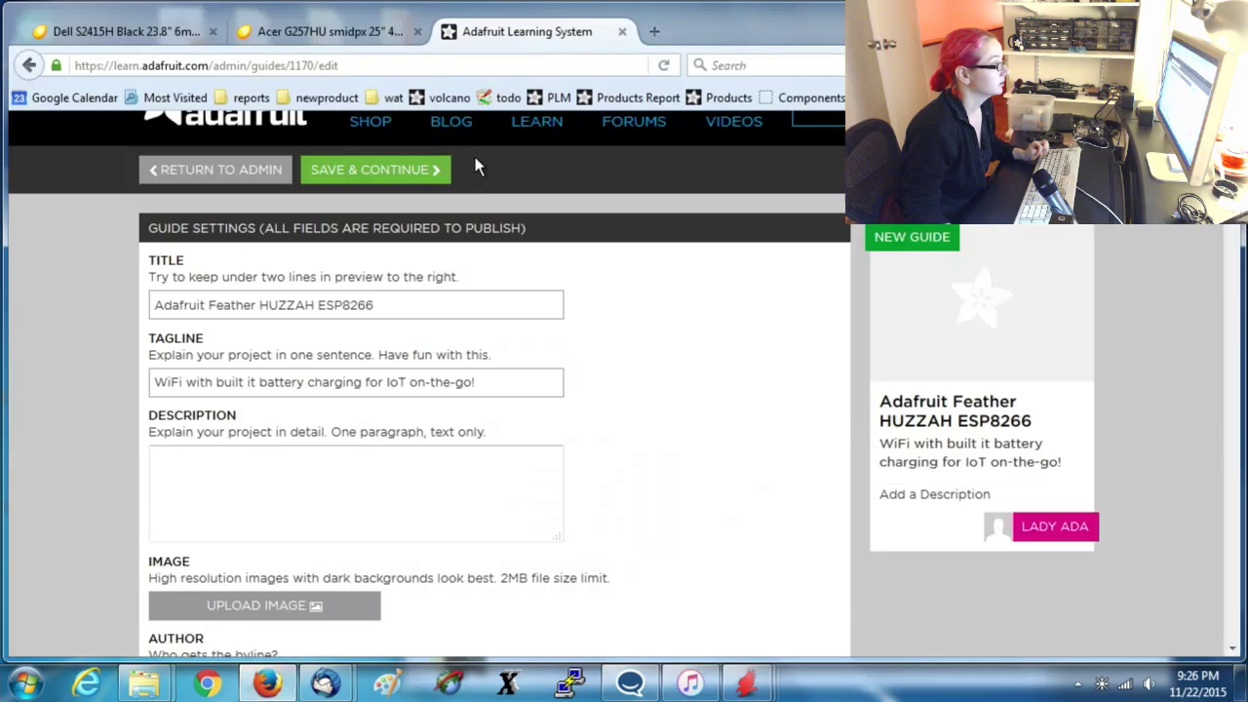
click(653, 32)
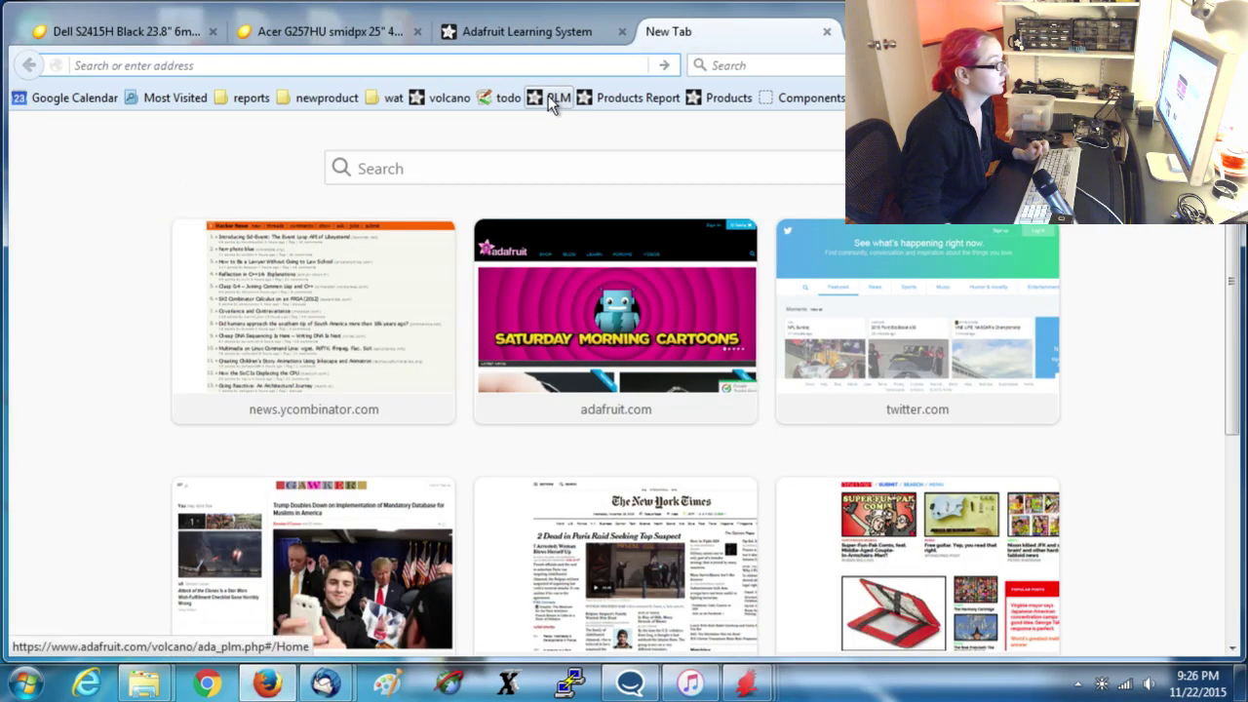
click(547, 96)
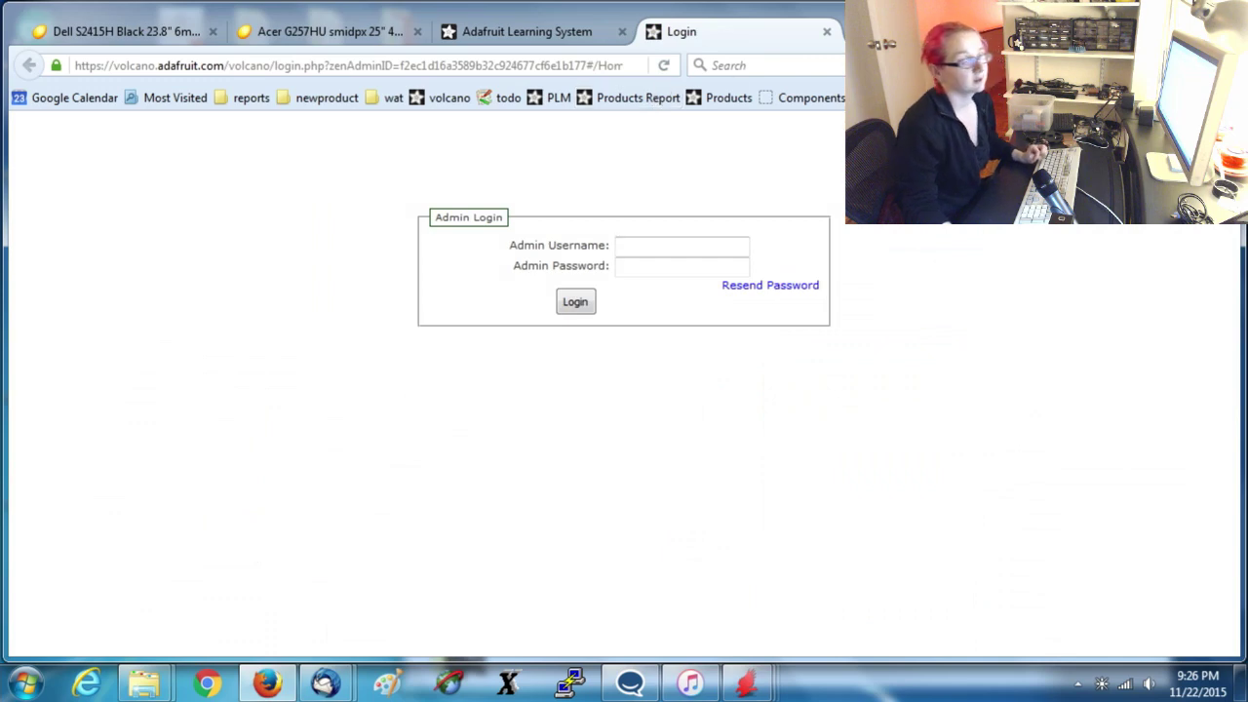
key(super)
text(keep)
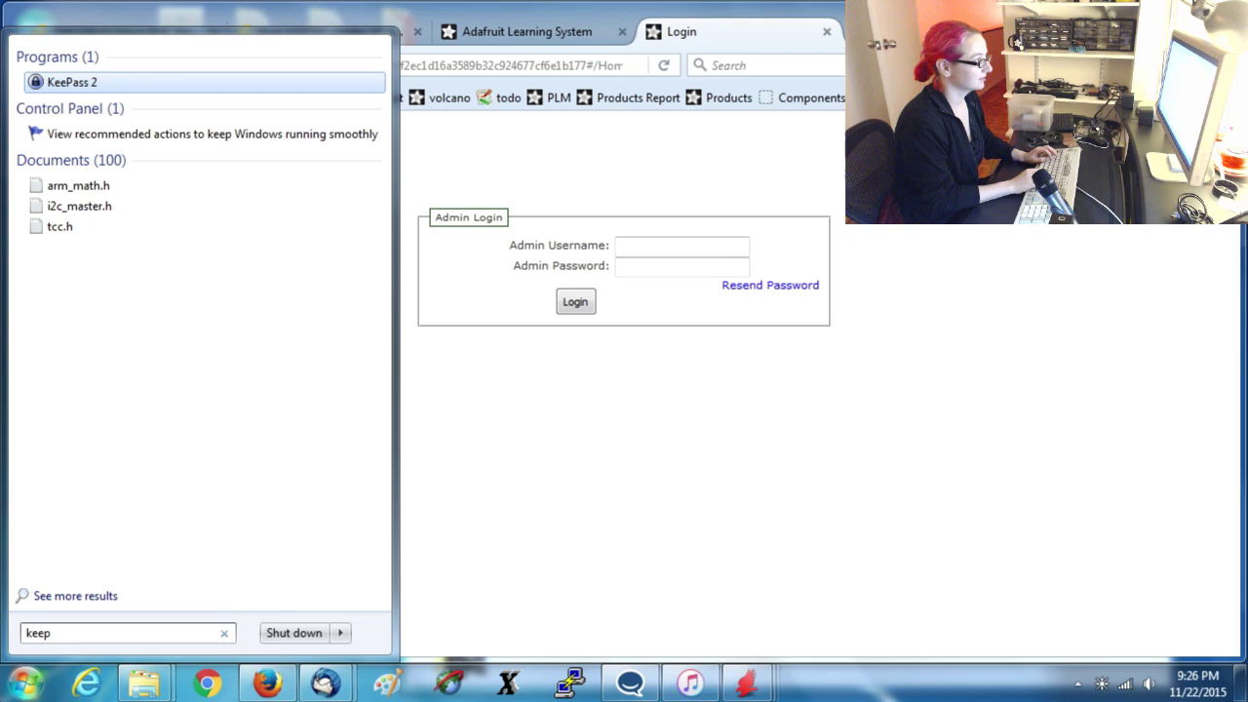
key(Return)
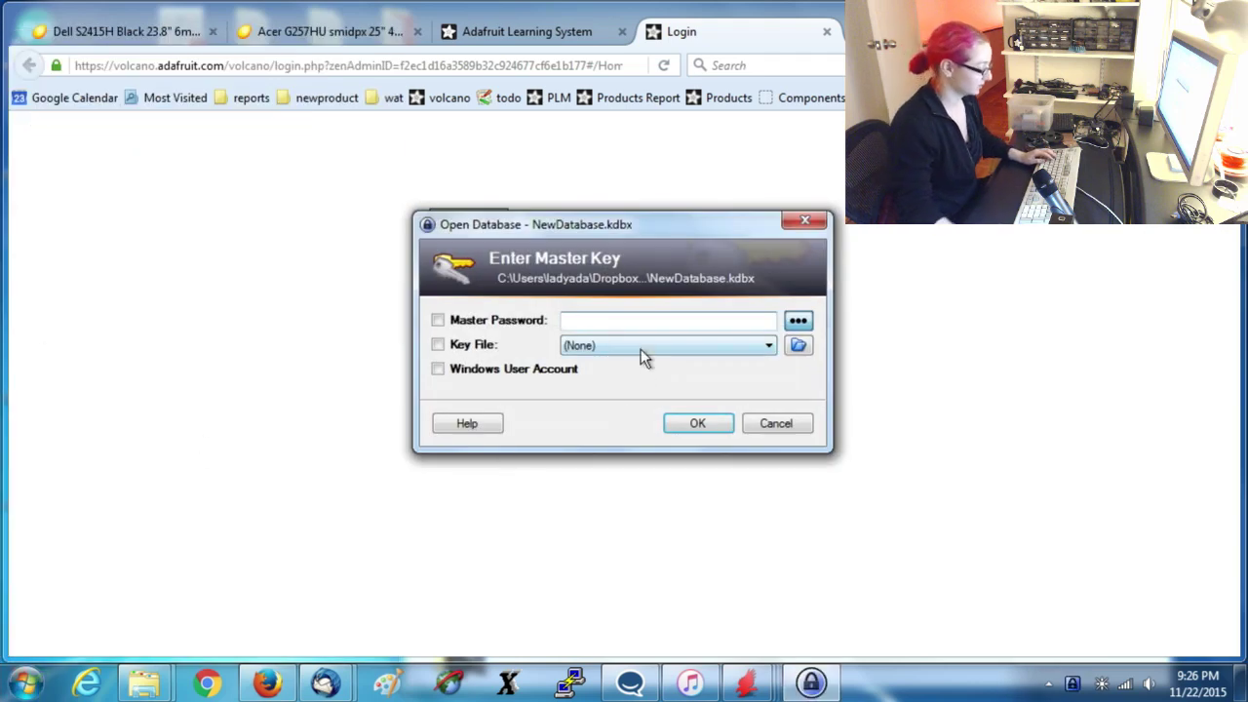
text(•••)
key(Return)
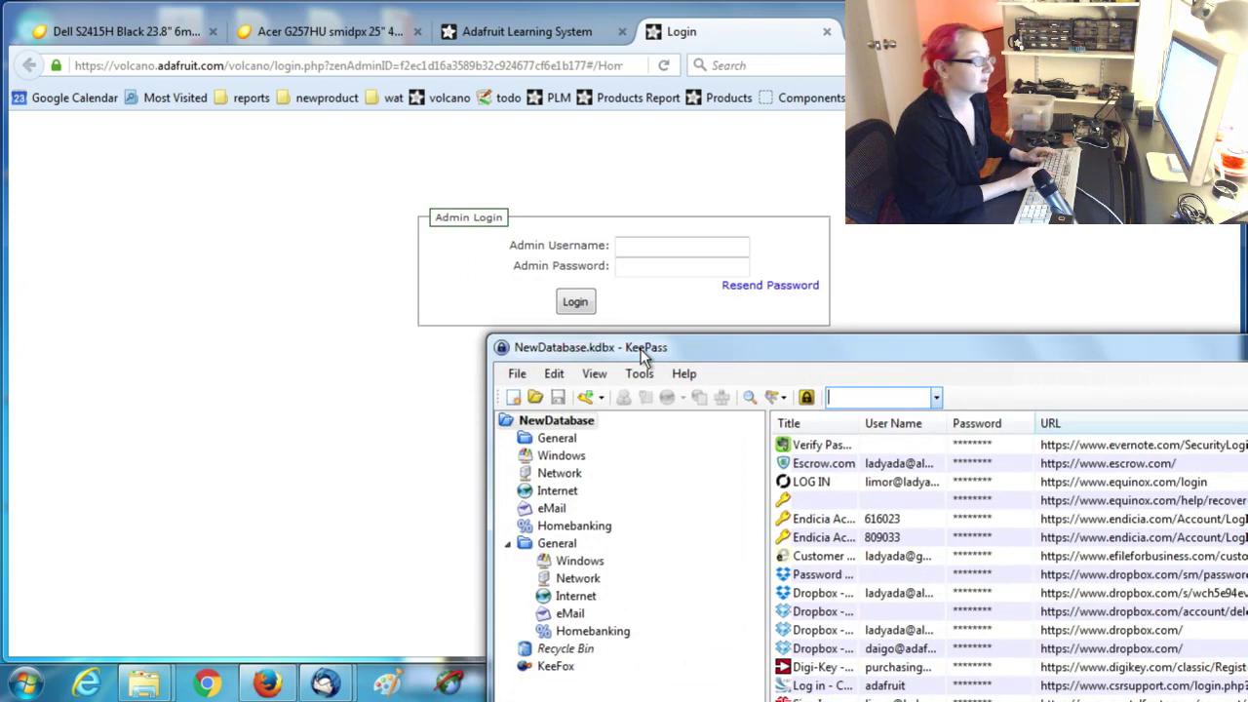
click(880, 289)
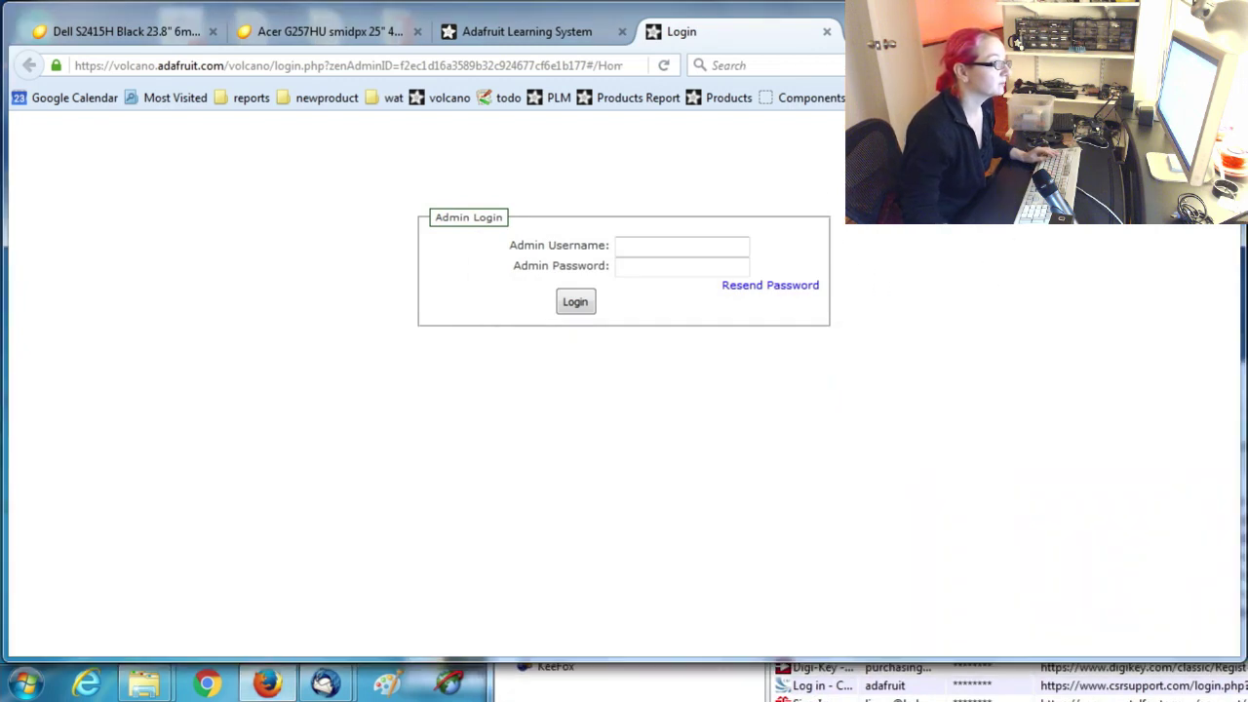
key(ctrl+alt+a)
click(596, 306)
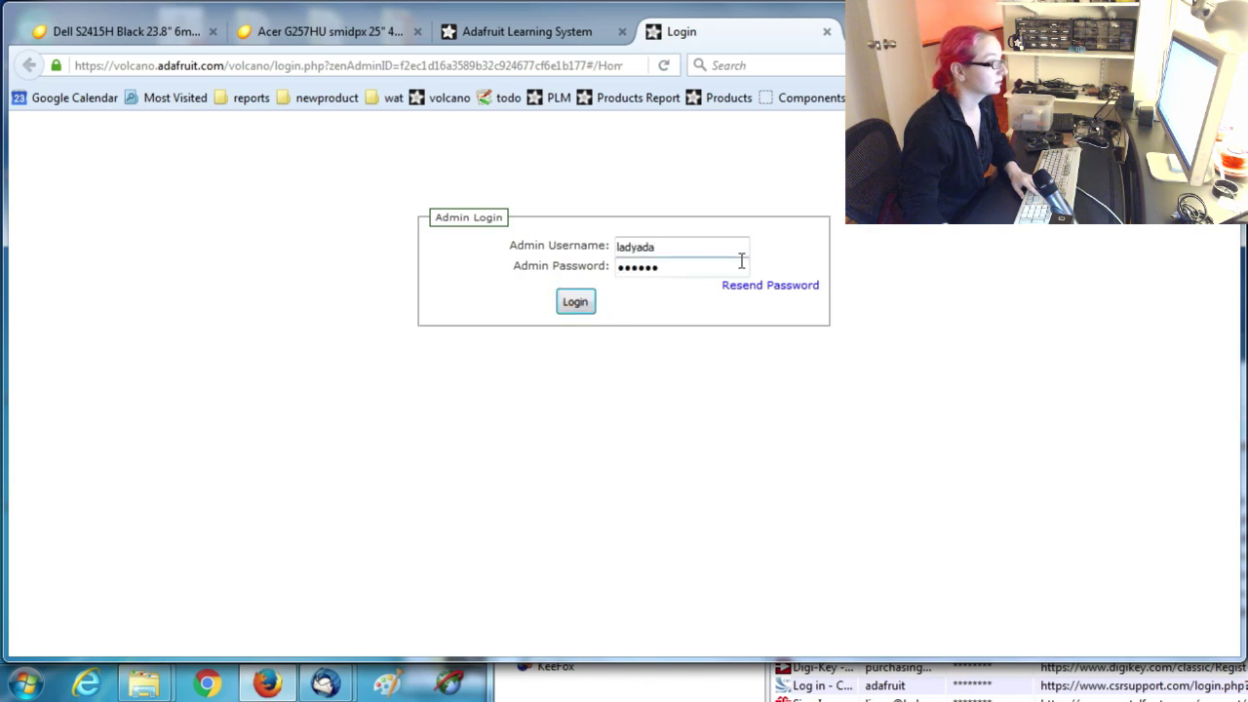
click(594, 300)
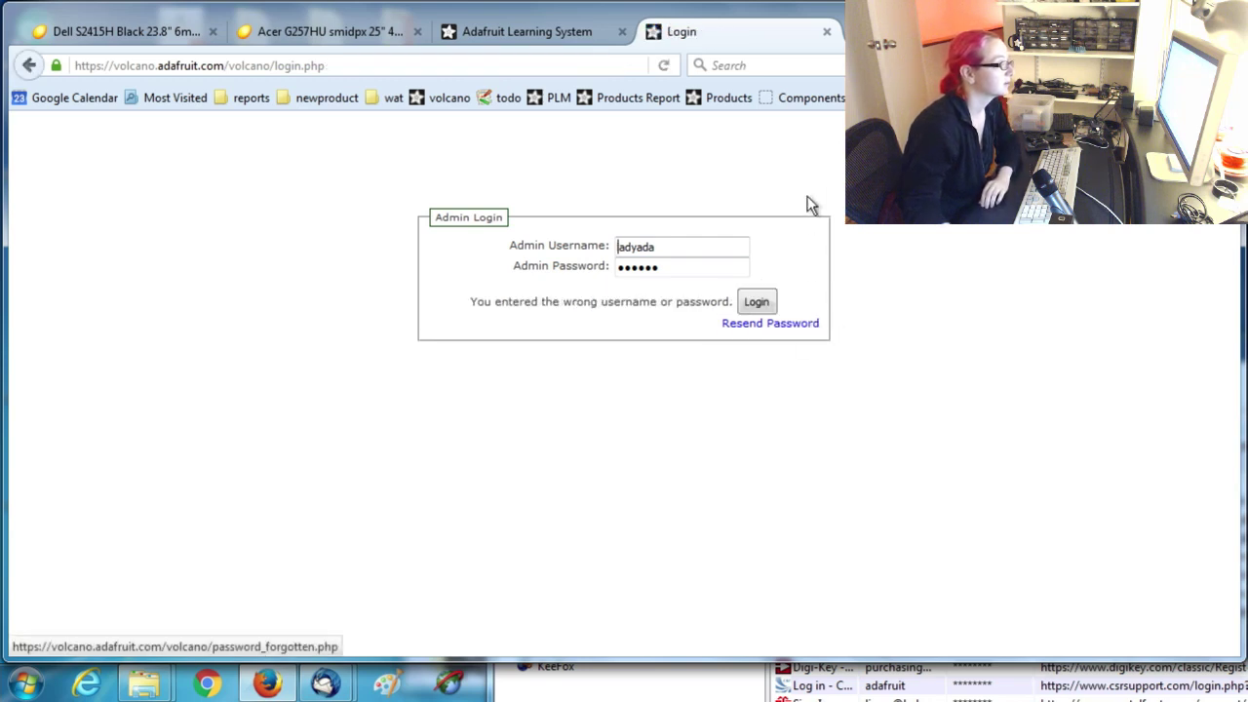
click(827, 32)
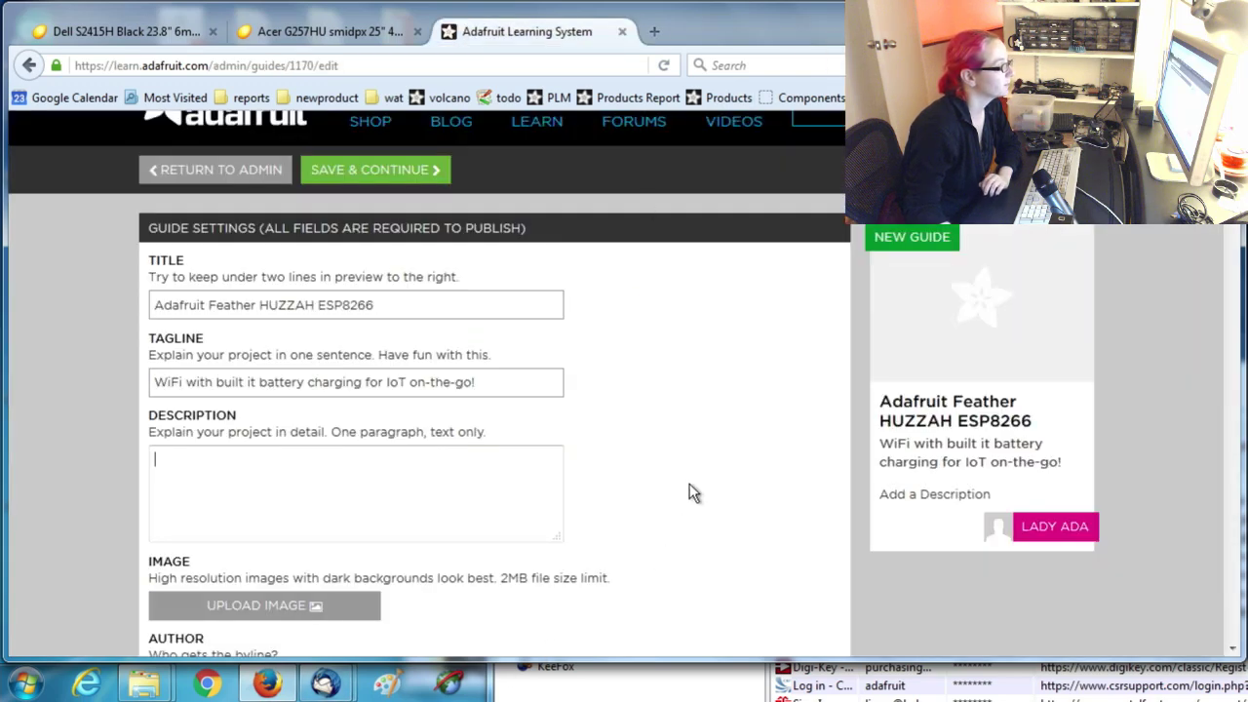
Tick the Adafruit Products category and Save & Continue the guide settings.
scroll(689, 468, down, 2)
scroll(649, 408, up, 5)
scroll(648, 408, down, 8)
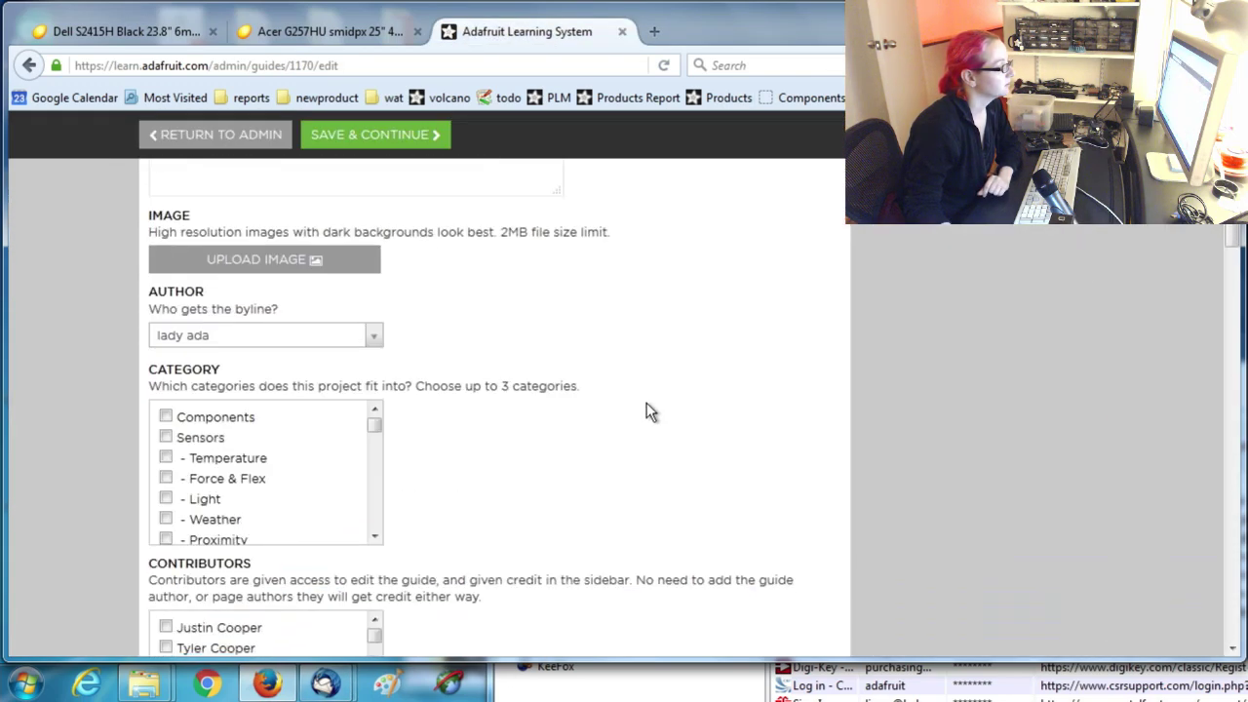
scroll(646, 402, down, 1)
drag(370, 336, 377, 429)
drag(186, 451, 282, 445)
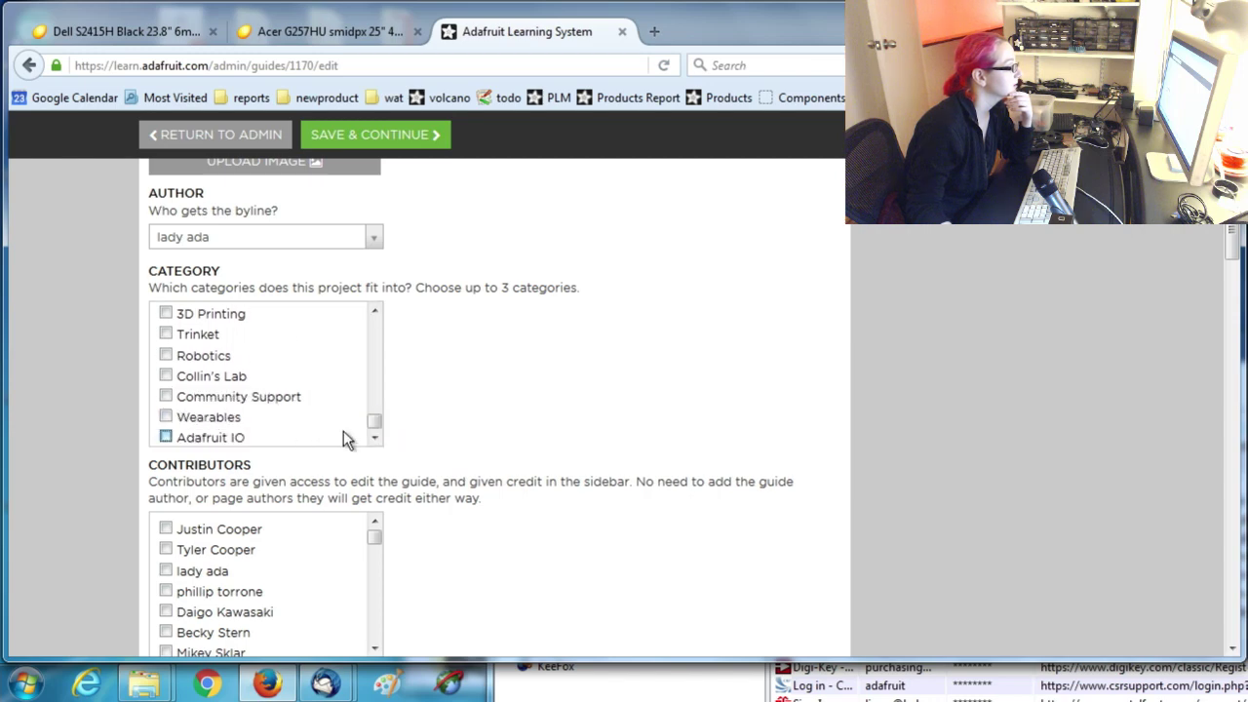
drag(370, 423, 385, 358)
click(275, 358)
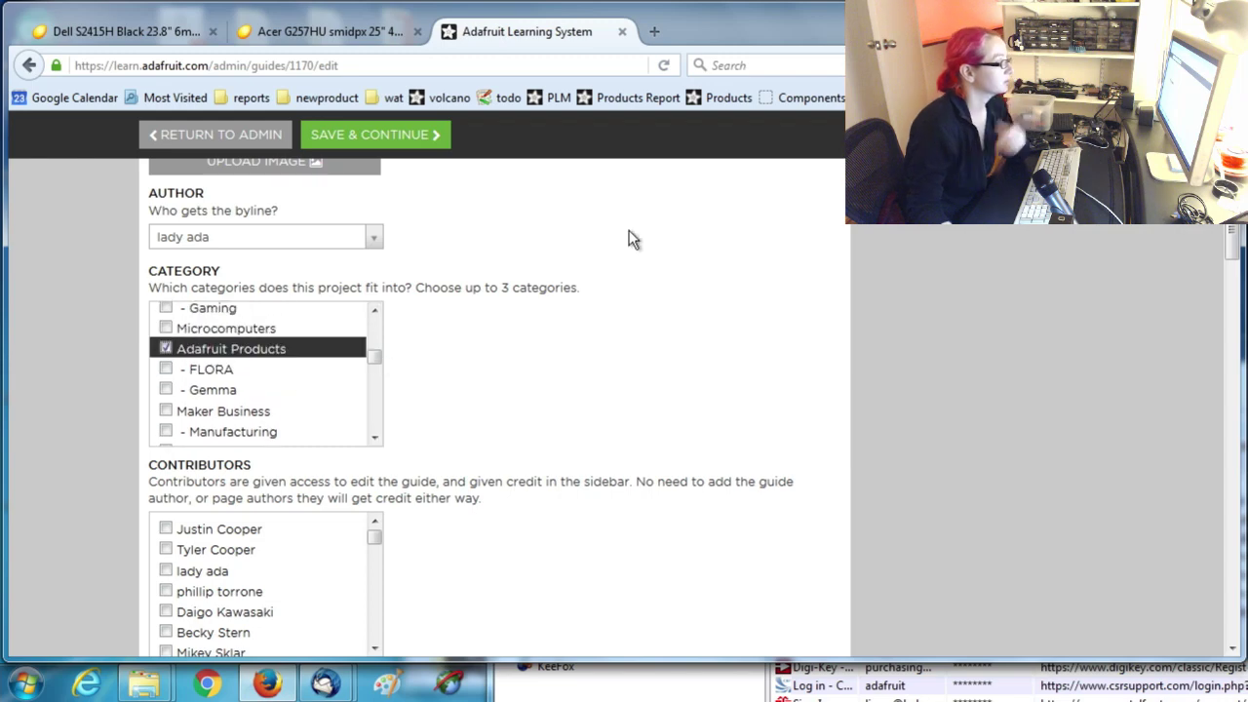
click(413, 137)
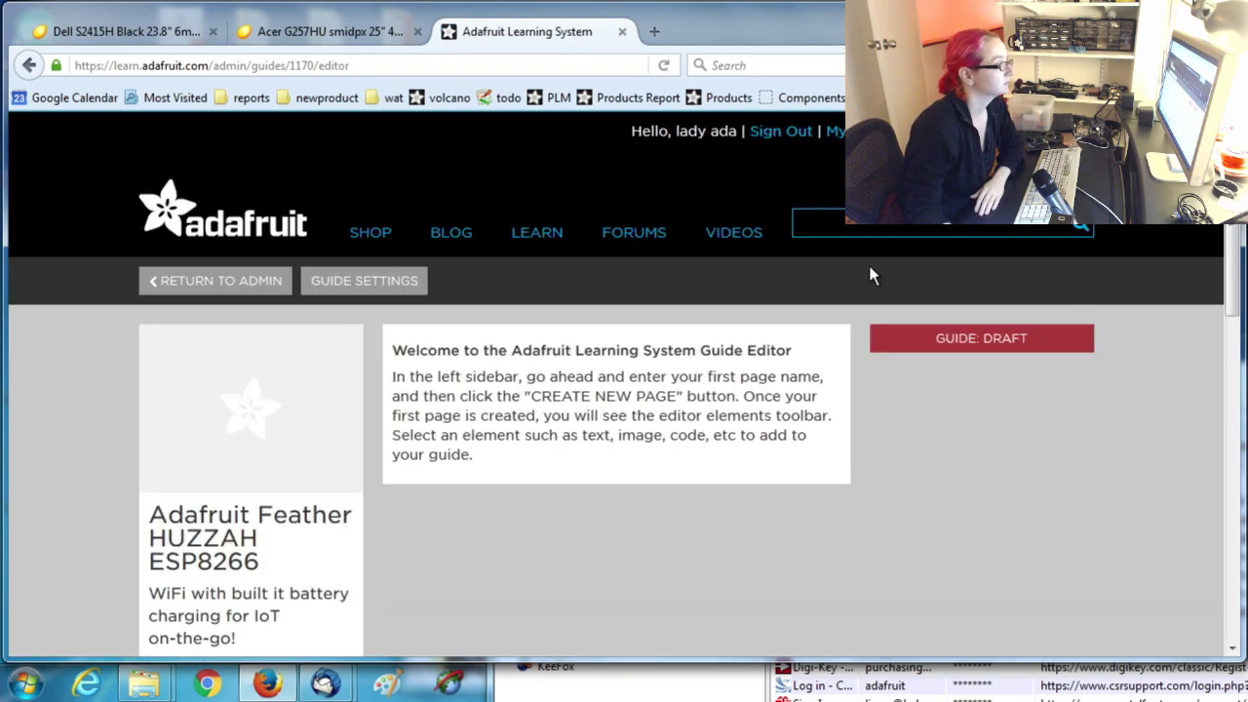
Maximize Firefox and create a new guide page named 'Downloads'.
scroll(1034, 280, down, 2)
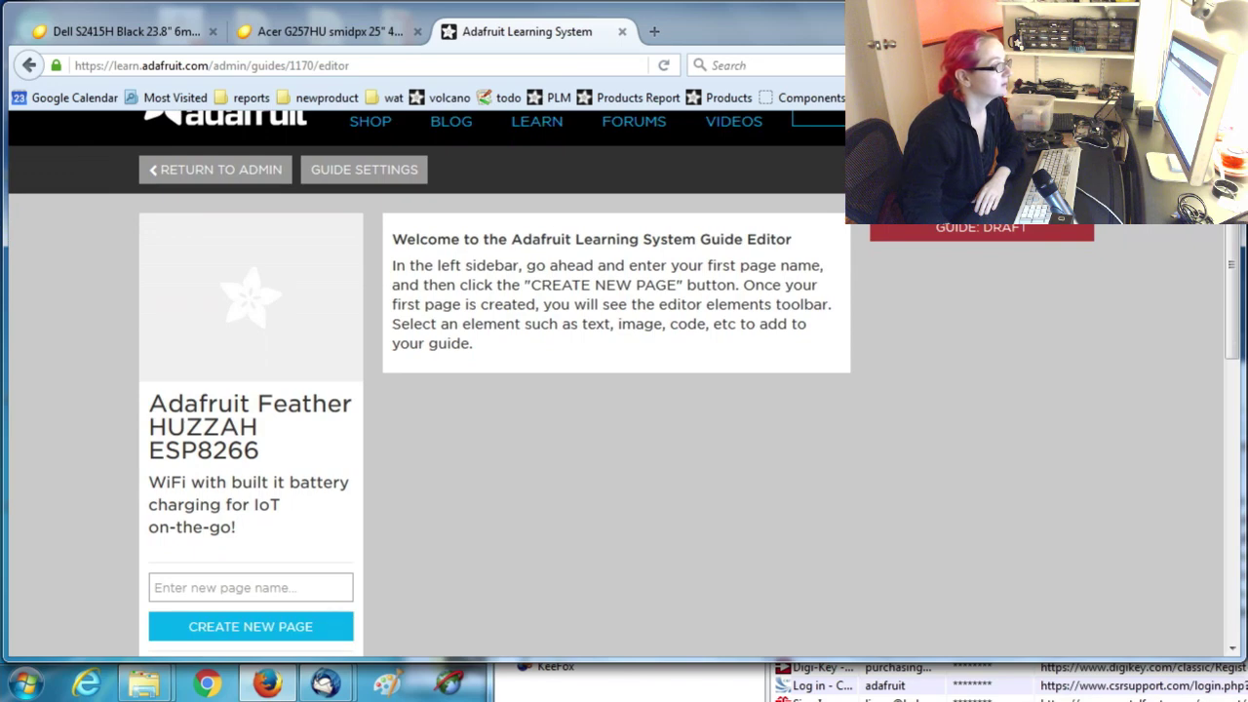
key(super+Up)
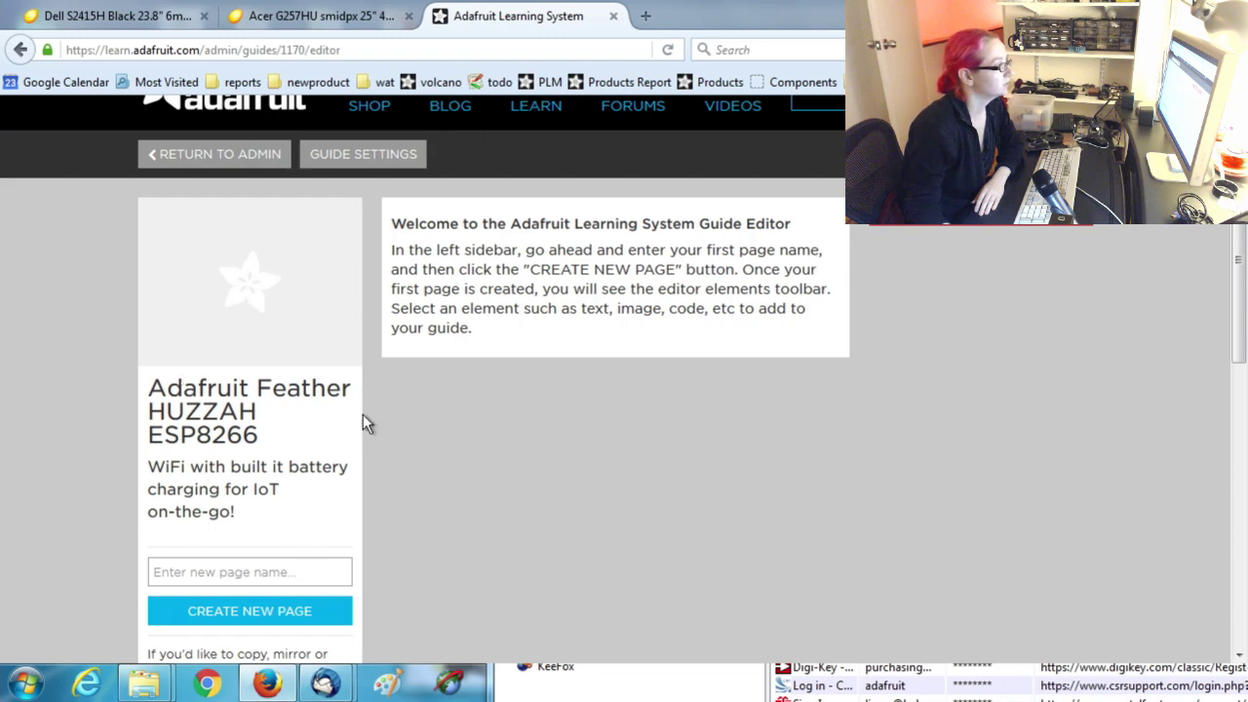
scroll(366, 421, down, 3)
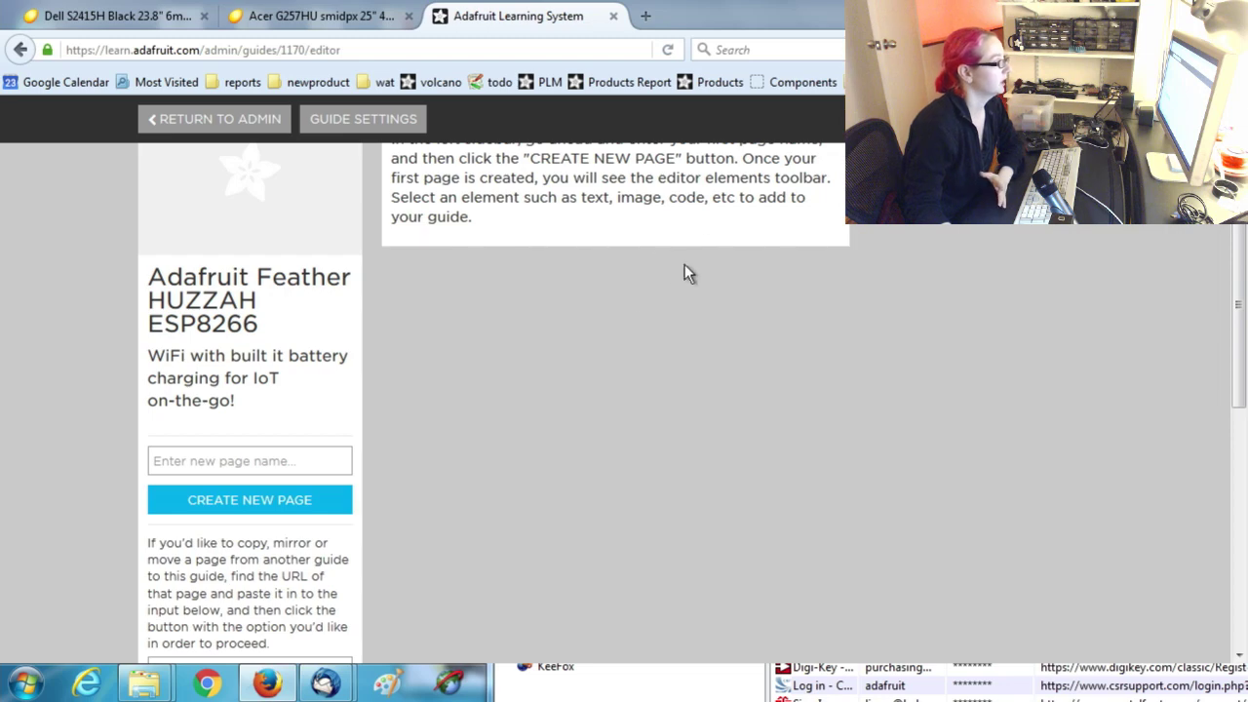
click(343, 471)
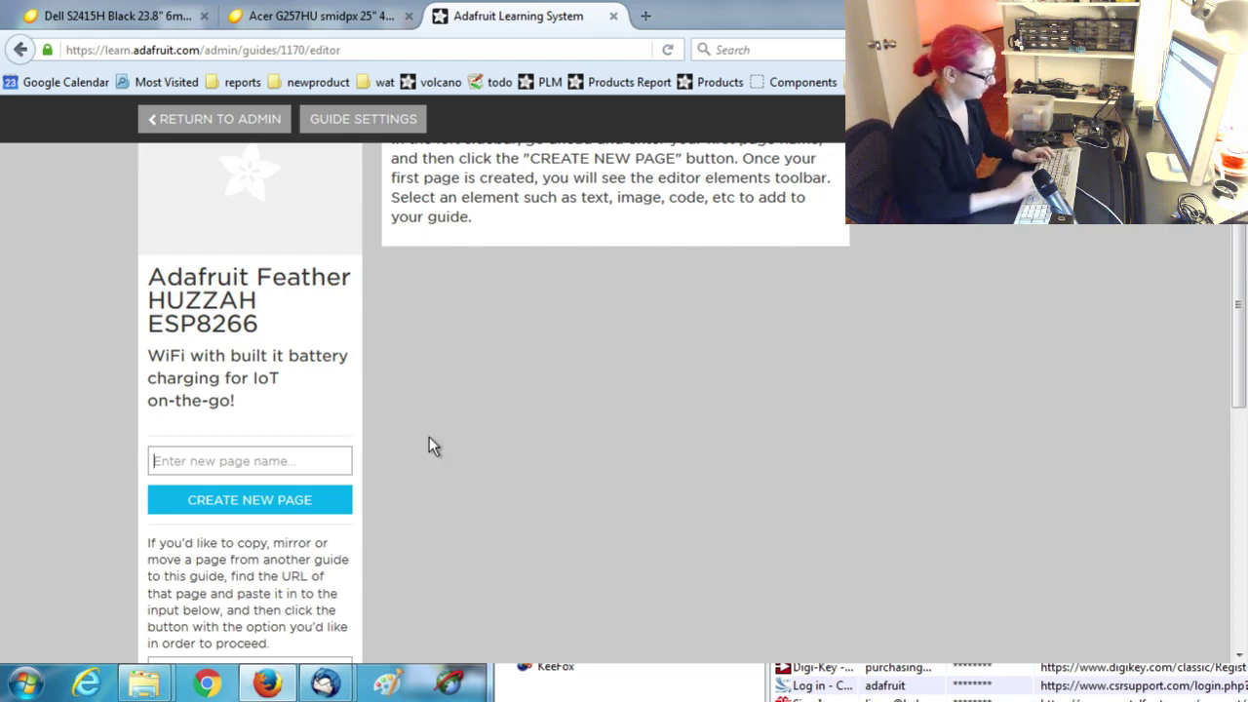
text(Downloads)
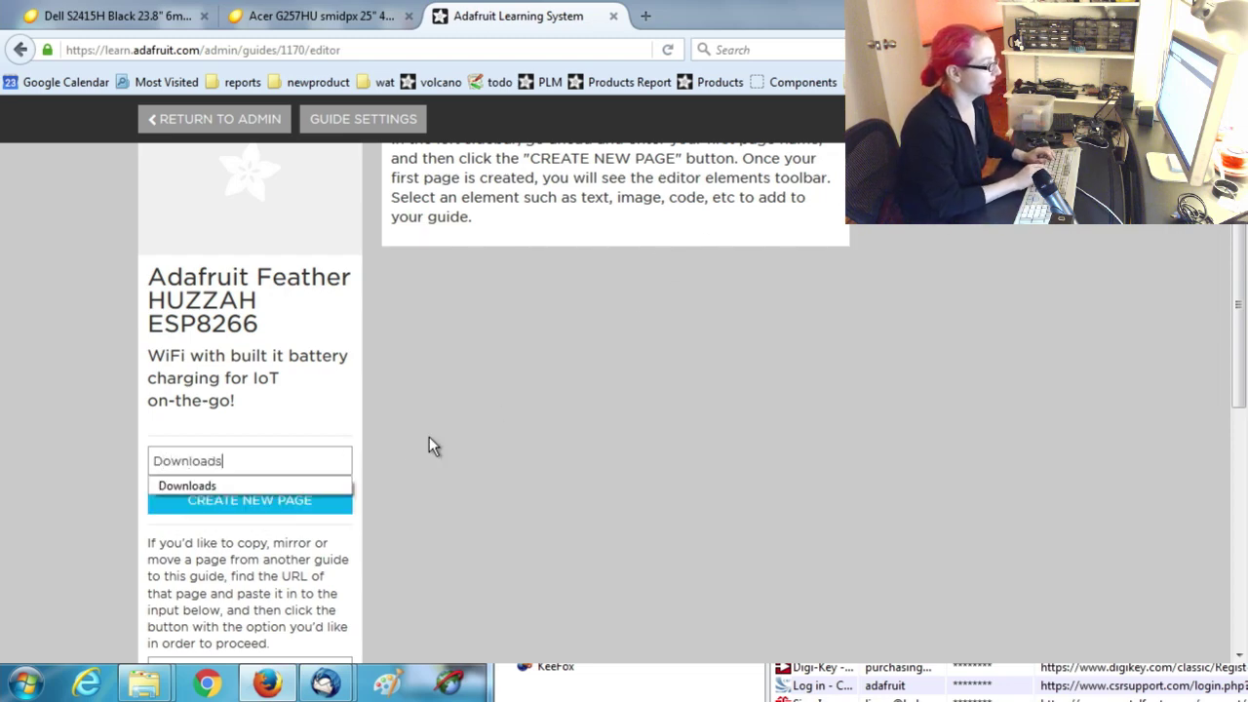
key(Return)
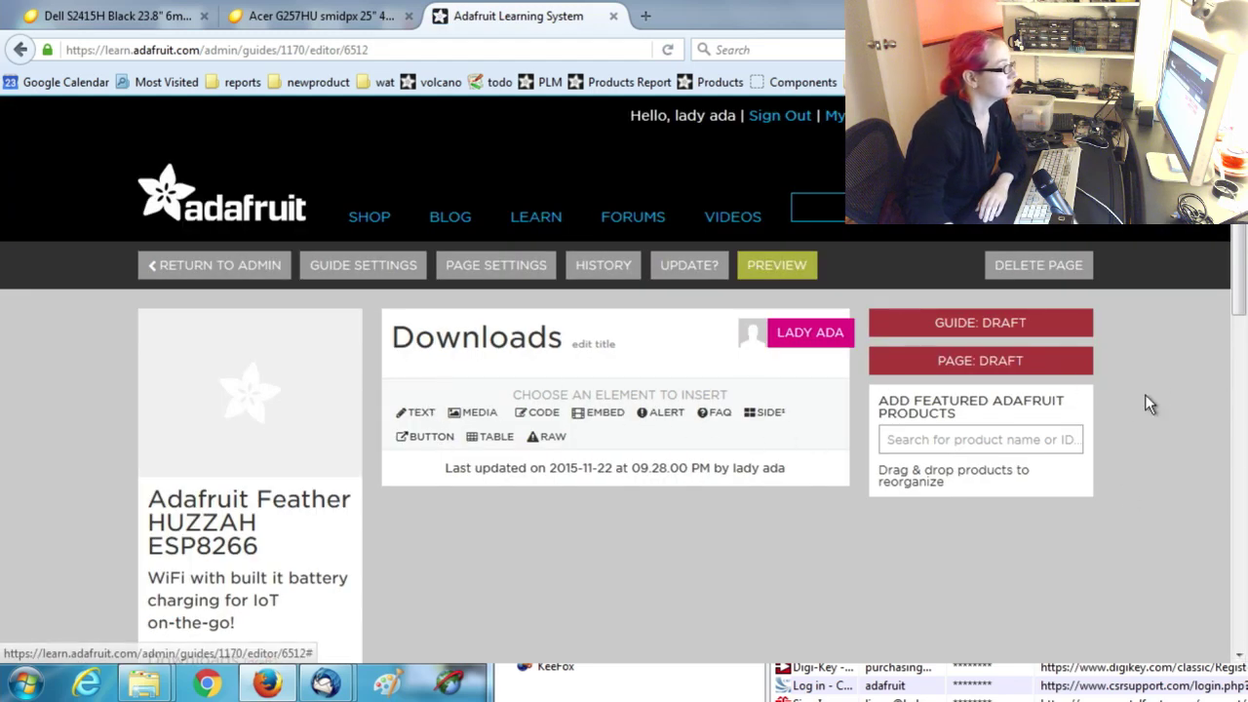
Close KeePass and bring the EAGLE board layout to the front.
click(687, 694)
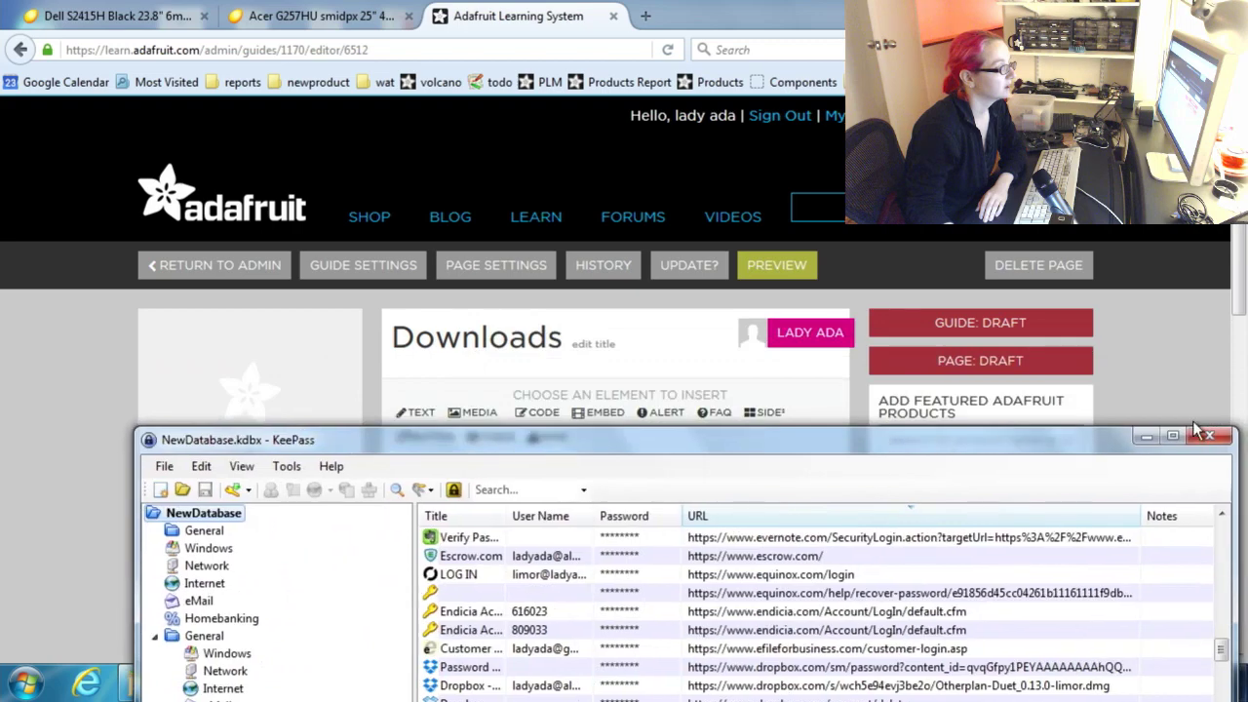
click(1205, 435)
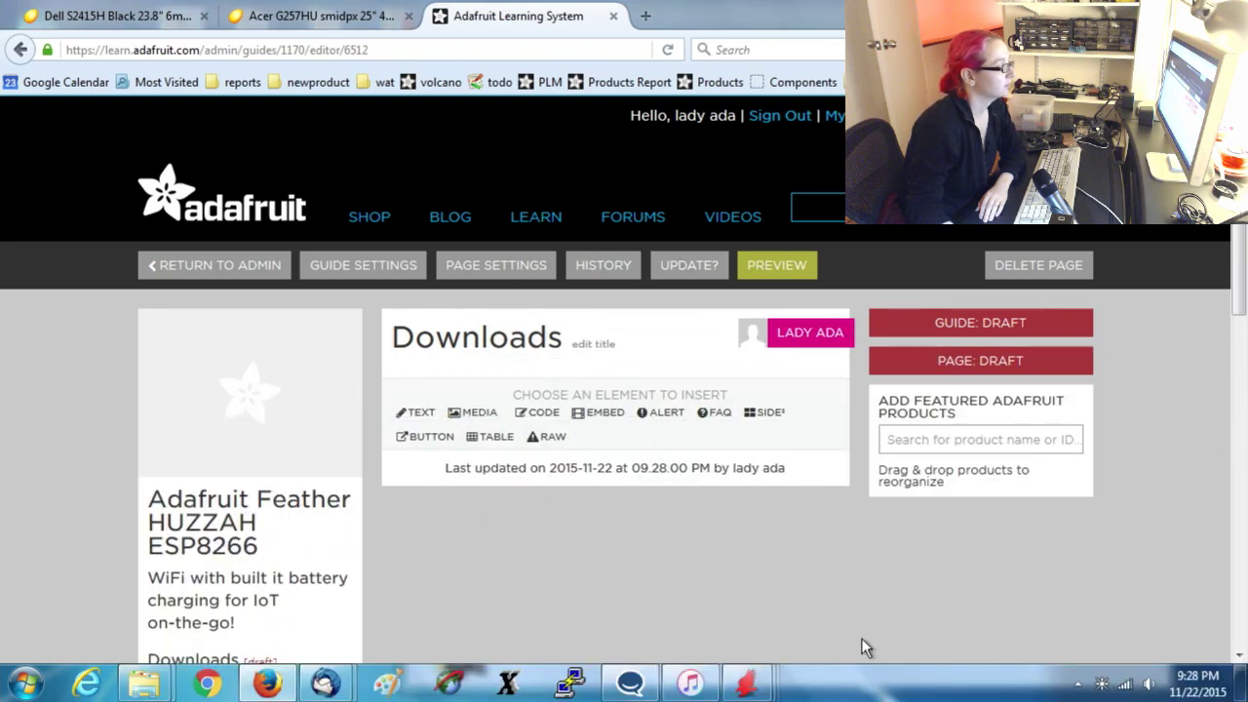
mouse_move(755, 683)
click(975, 582)
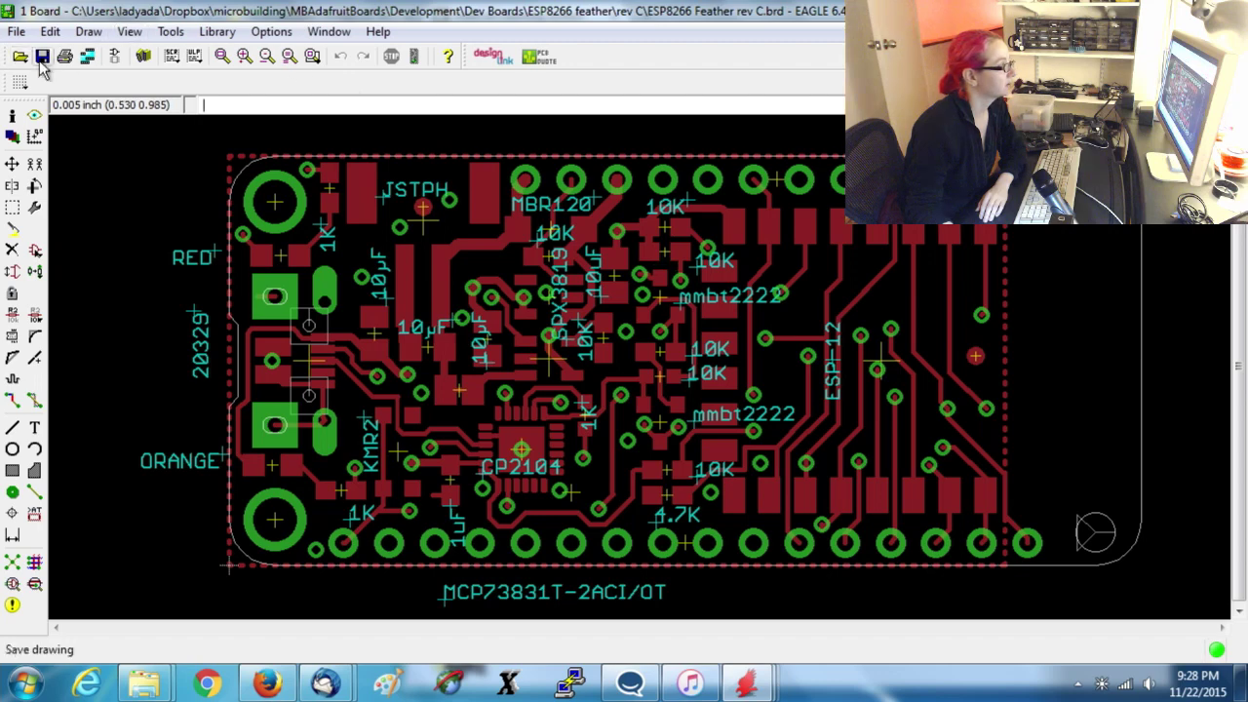
Open the matching schematic full-screen and inspect mounting hole U$32's properties.
click(117, 59)
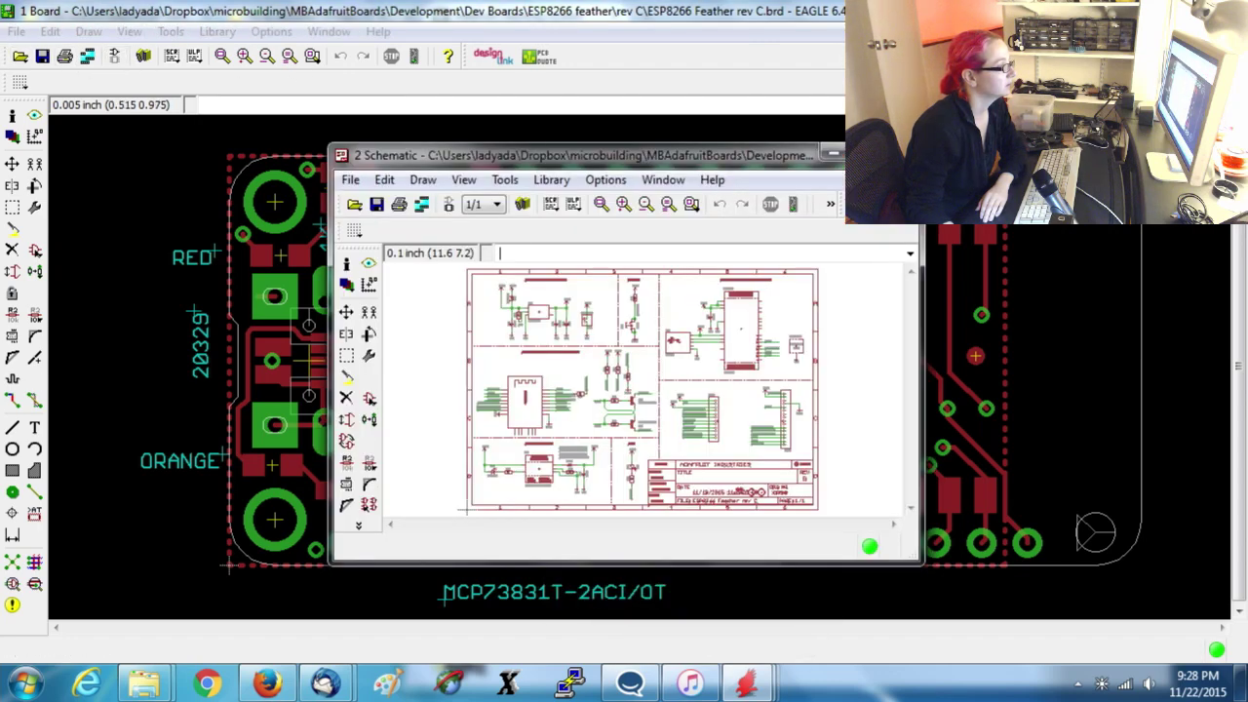
click(867, 154)
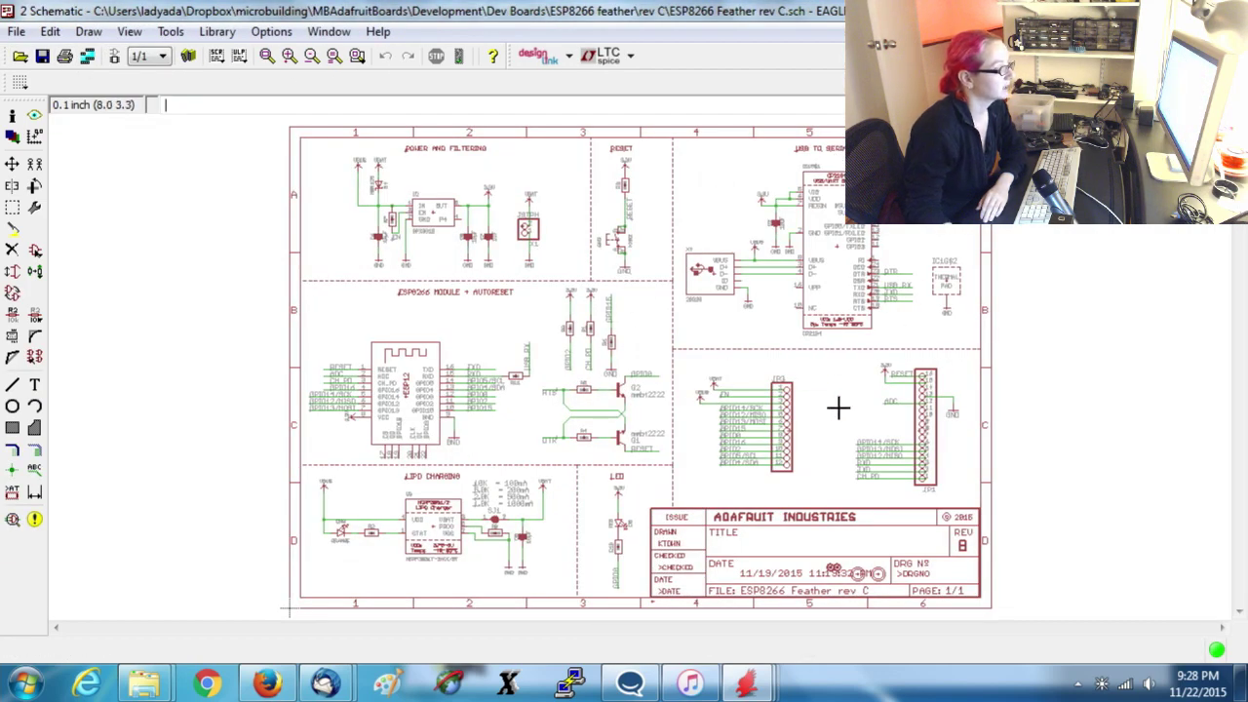
click(12, 115)
scroll(744, 420, up, 3)
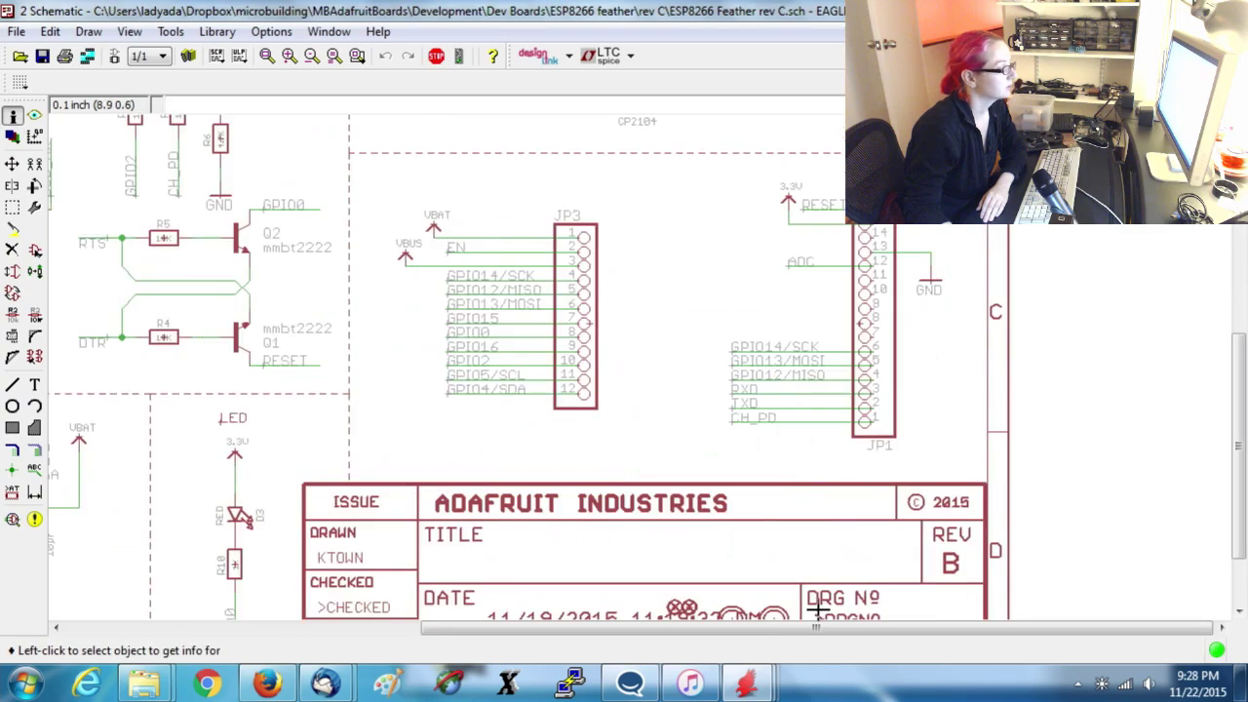
scroll(683, 439, down, 2)
scroll(770, 576, up, 3)
click(766, 595)
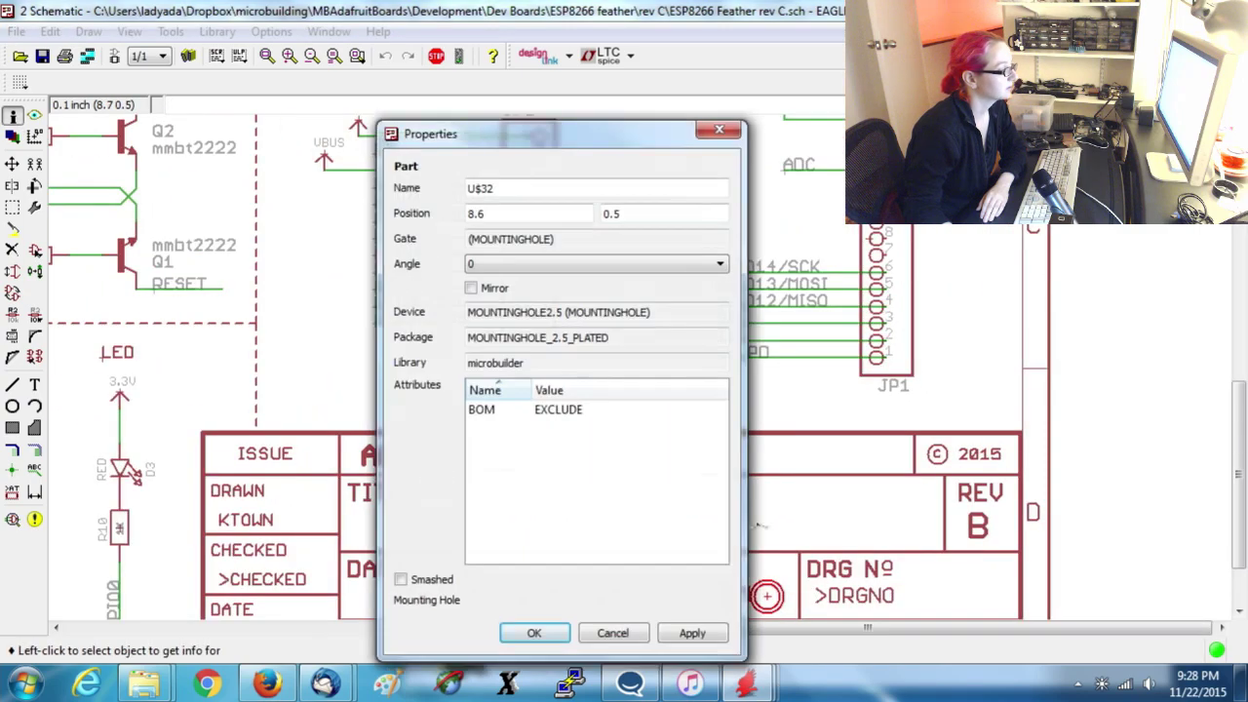
click(612, 632)
Move mounting holes U$32, U$31 and the fiducials, including U$35, into the title block near REV.
key(F7)
click(769, 594)
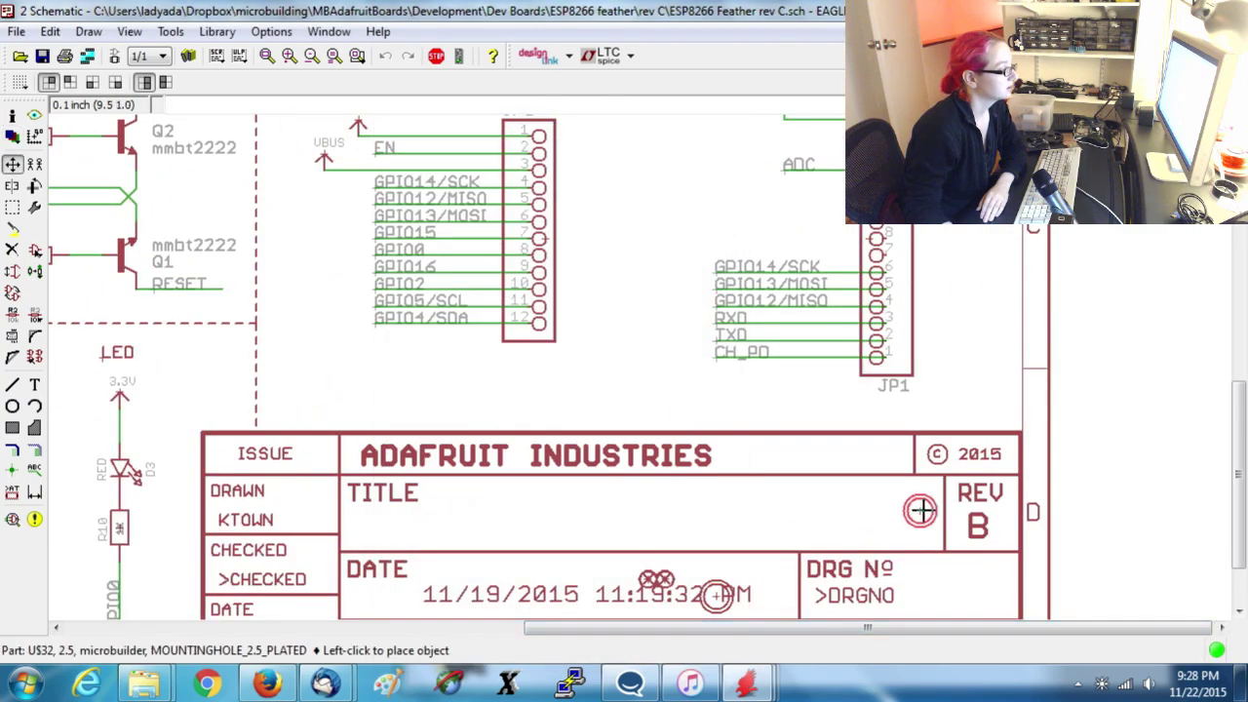
click(921, 511)
click(717, 594)
click(887, 515)
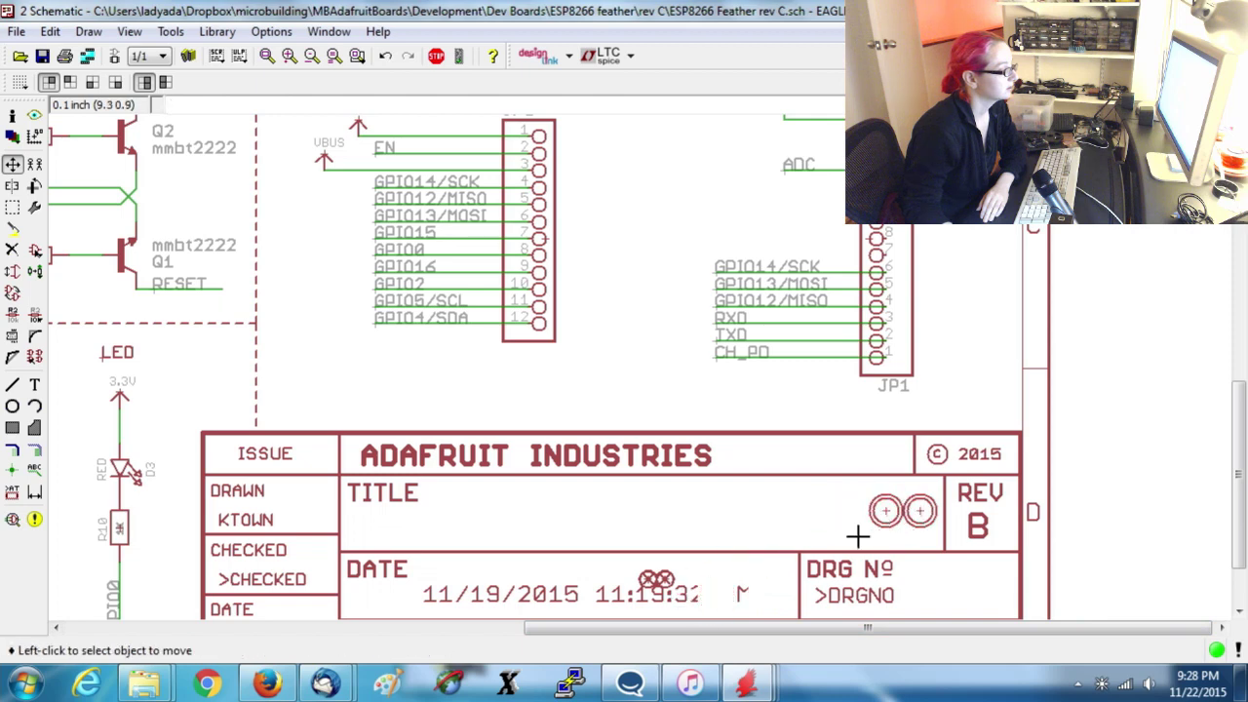
click(666, 581)
click(852, 510)
click(673, 587)
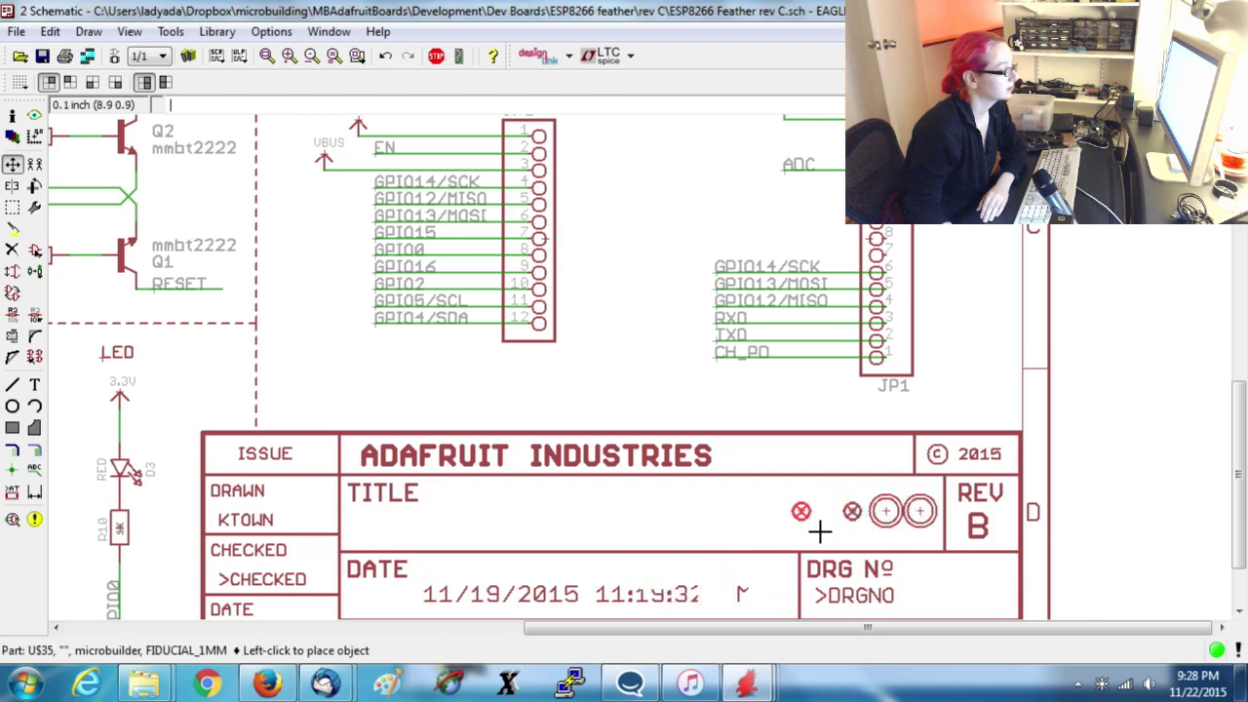
click(817, 513)
click(818, 514)
click(818, 514)
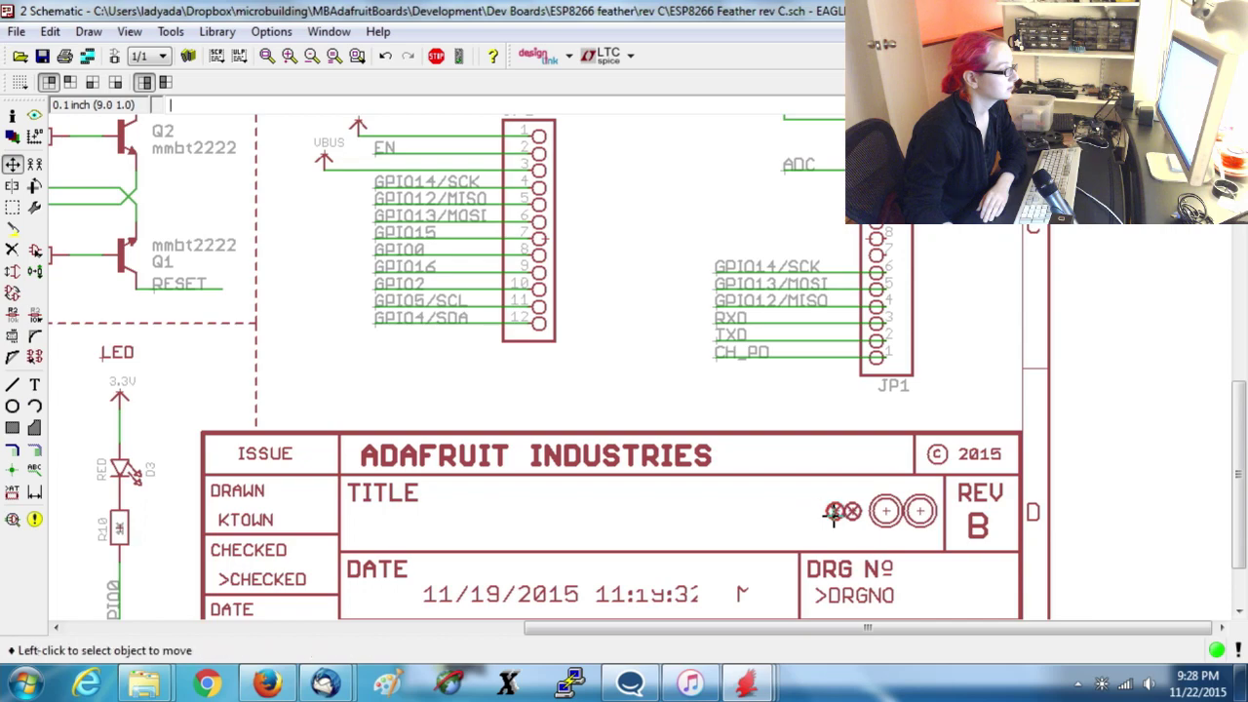
Run the electrical rules check and save the schematic.
click(13, 518)
scroll(593, 333, down, 1)
scroll(592, 332, down, 2)
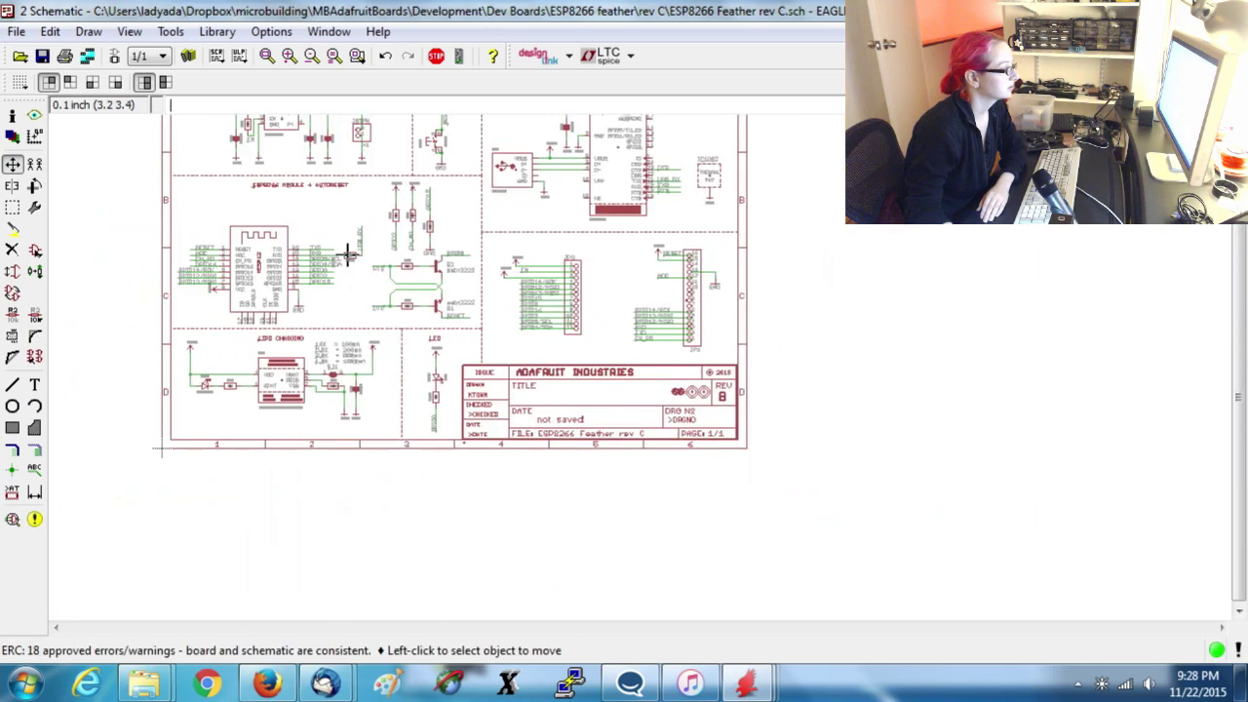
scroll(384, 223, up, 1)
scroll(361, 172, down, 2)
scroll(362, 168, up, 1)
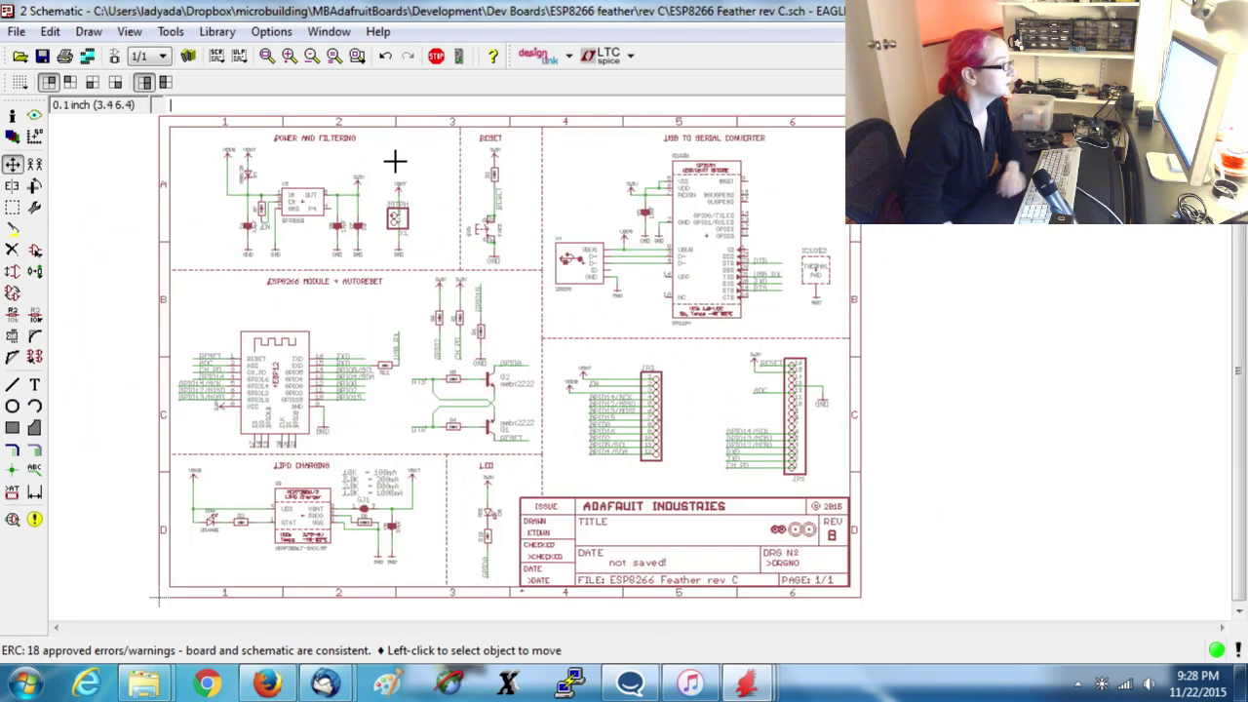
key(ctrl+s)
Export the schematic image as featherespsch.png on the Desktop at 150 dpi.
click(12, 32)
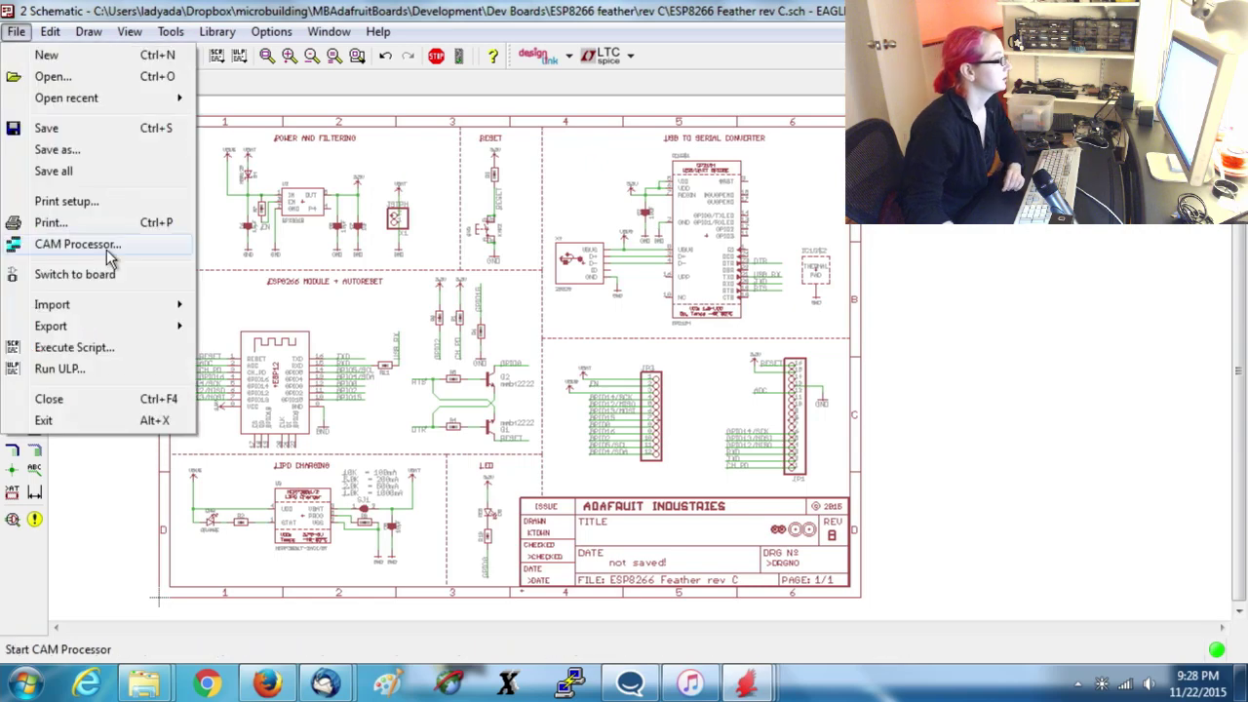
mouse_move(166, 325)
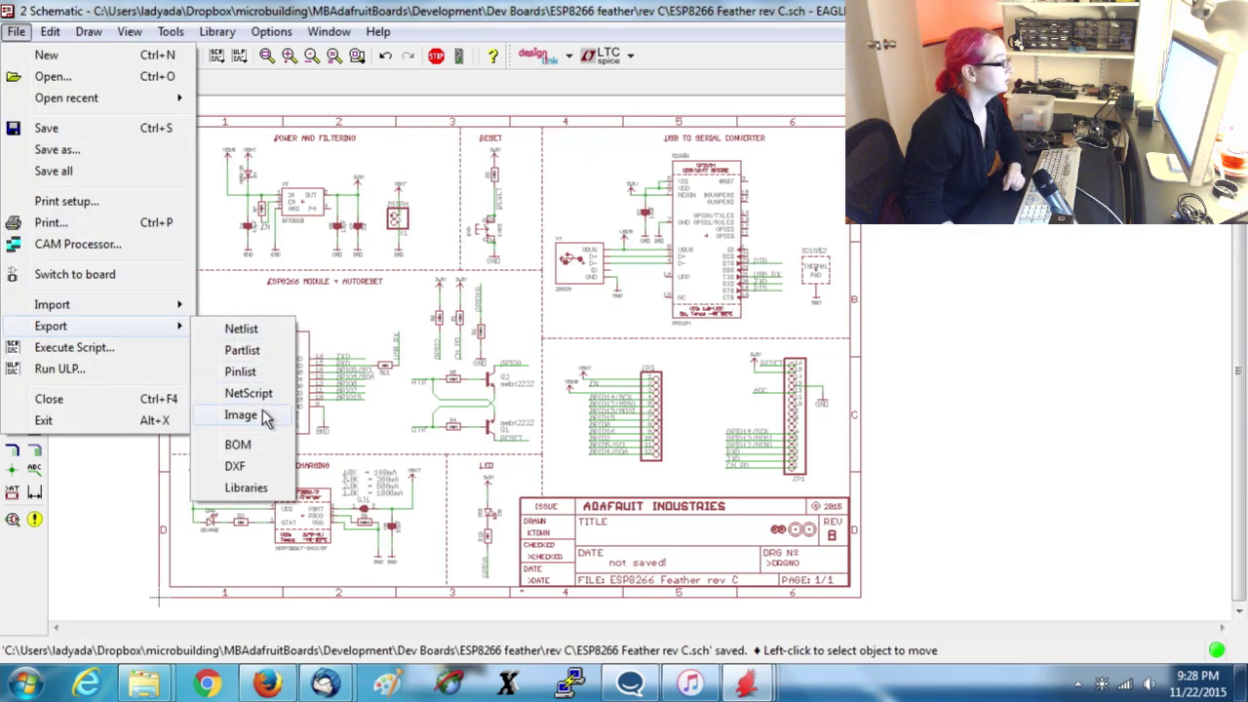
click(262, 413)
click(354, 353)
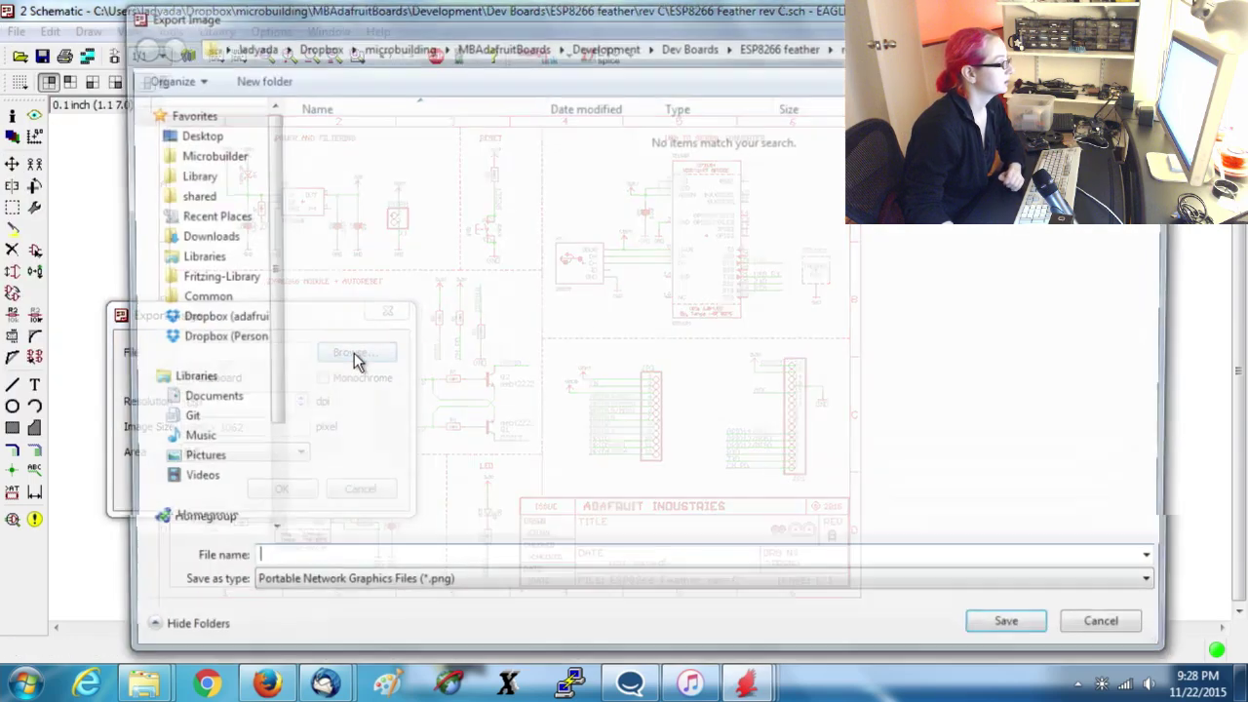
click(191, 134)
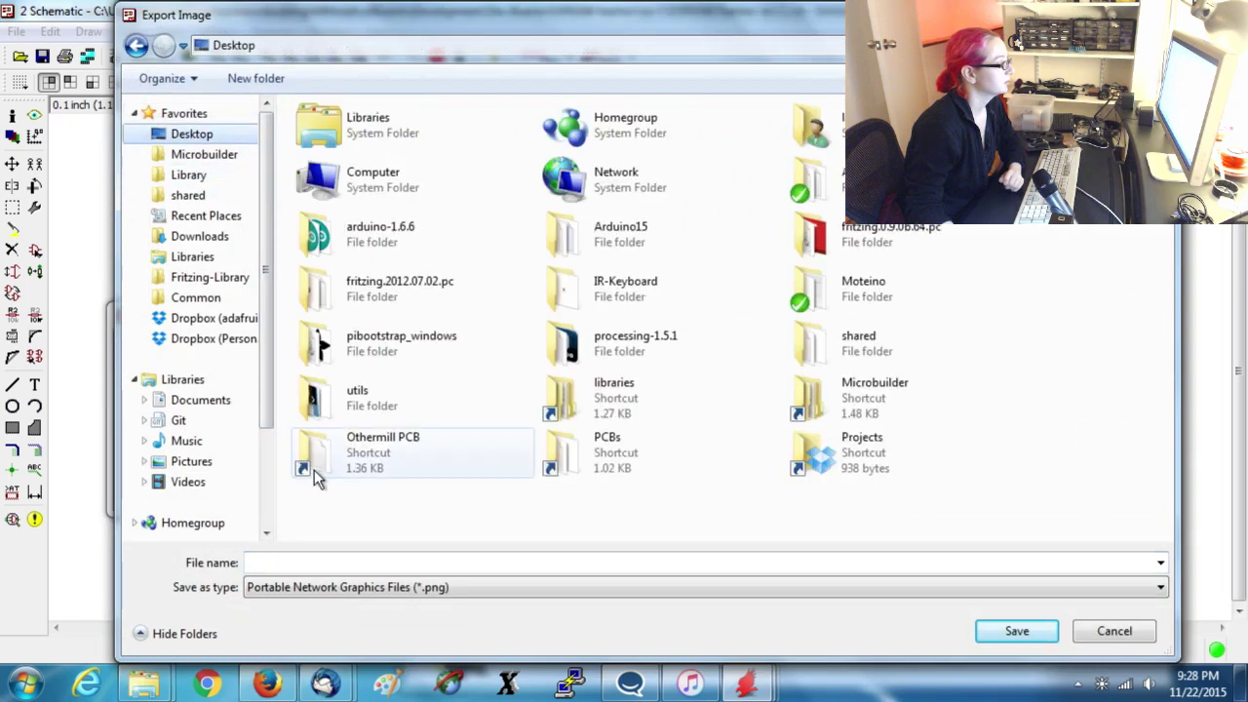
click(308, 563)
text(fea)
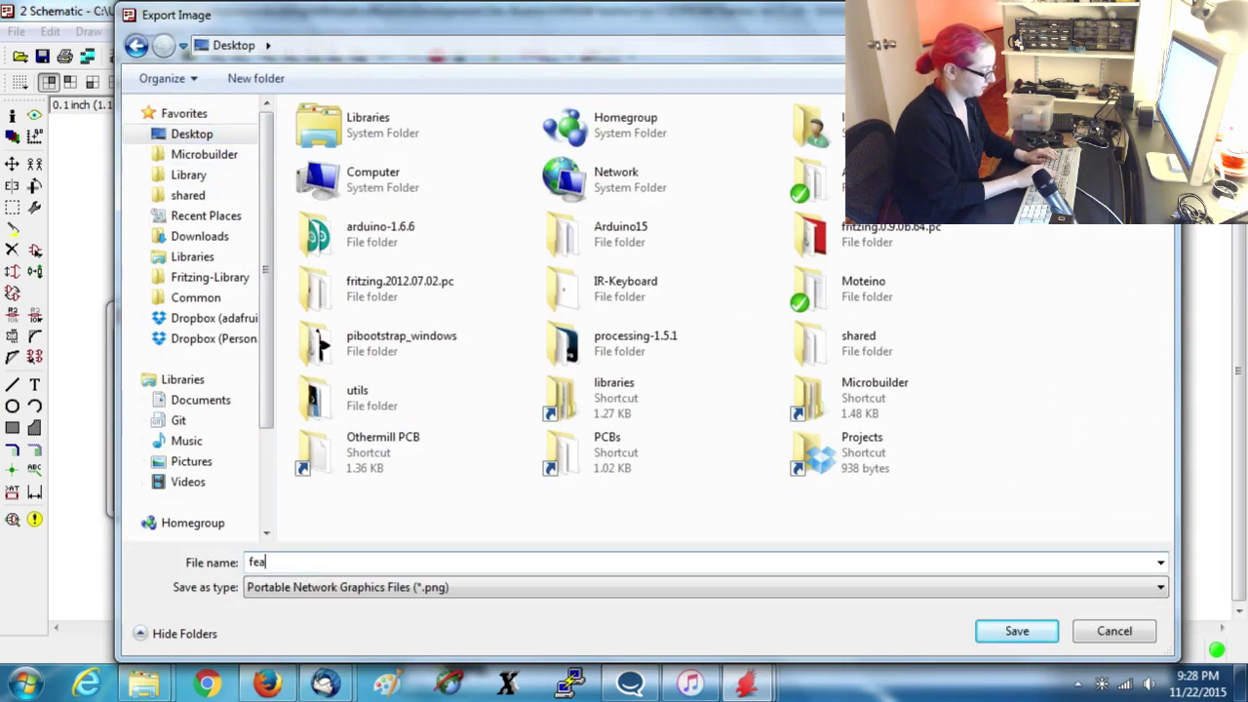
text(theresps)
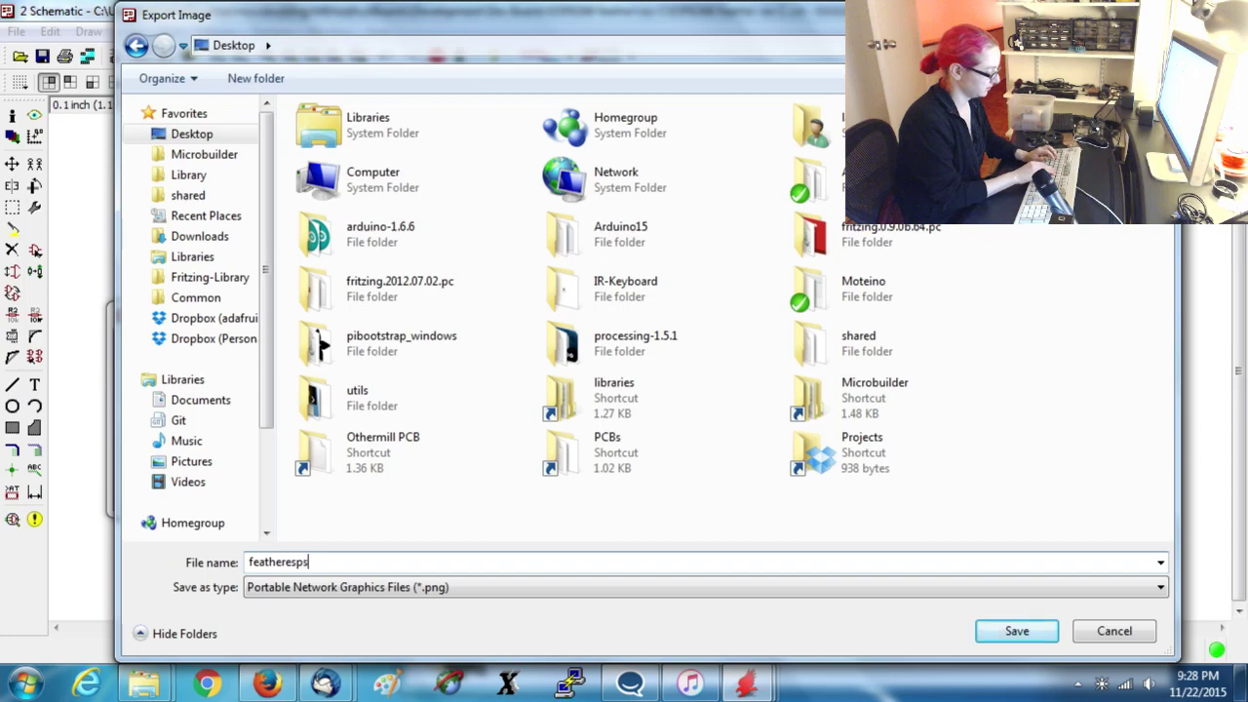
text(ch)
key(Return)
click(290, 487)
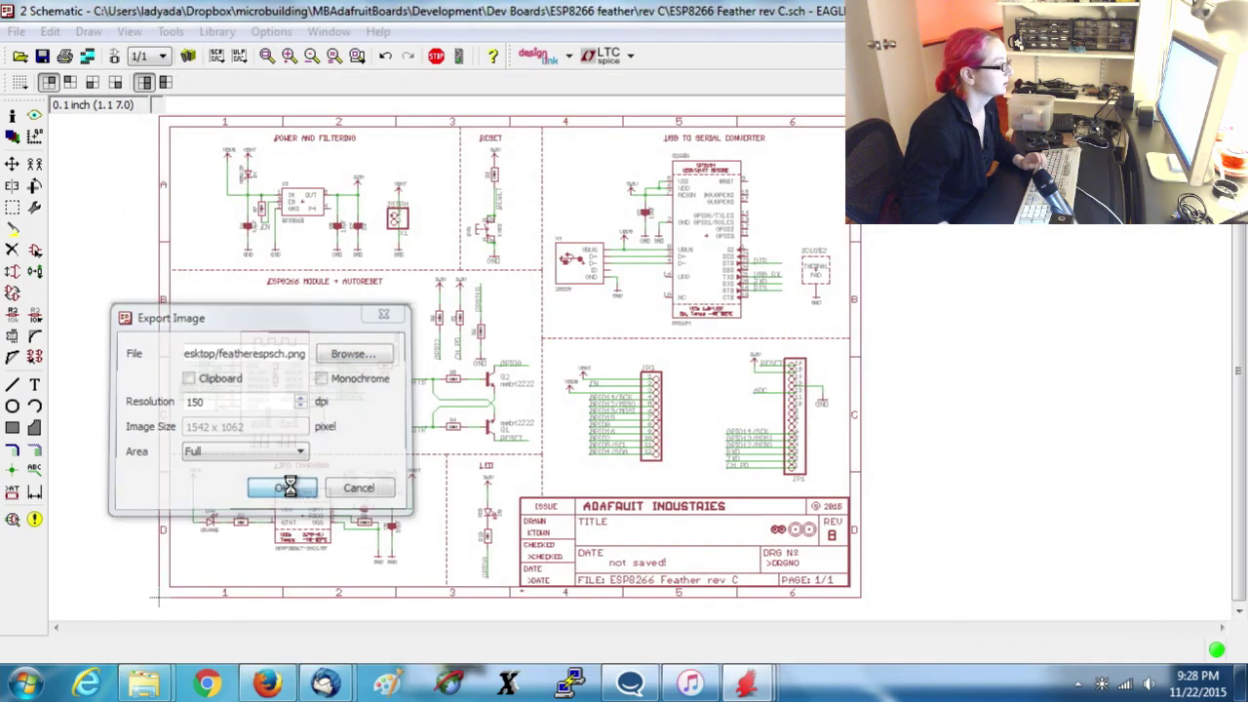
On the board layout, enable the tOrigins and bOrigins layers in Display.
click(114, 55)
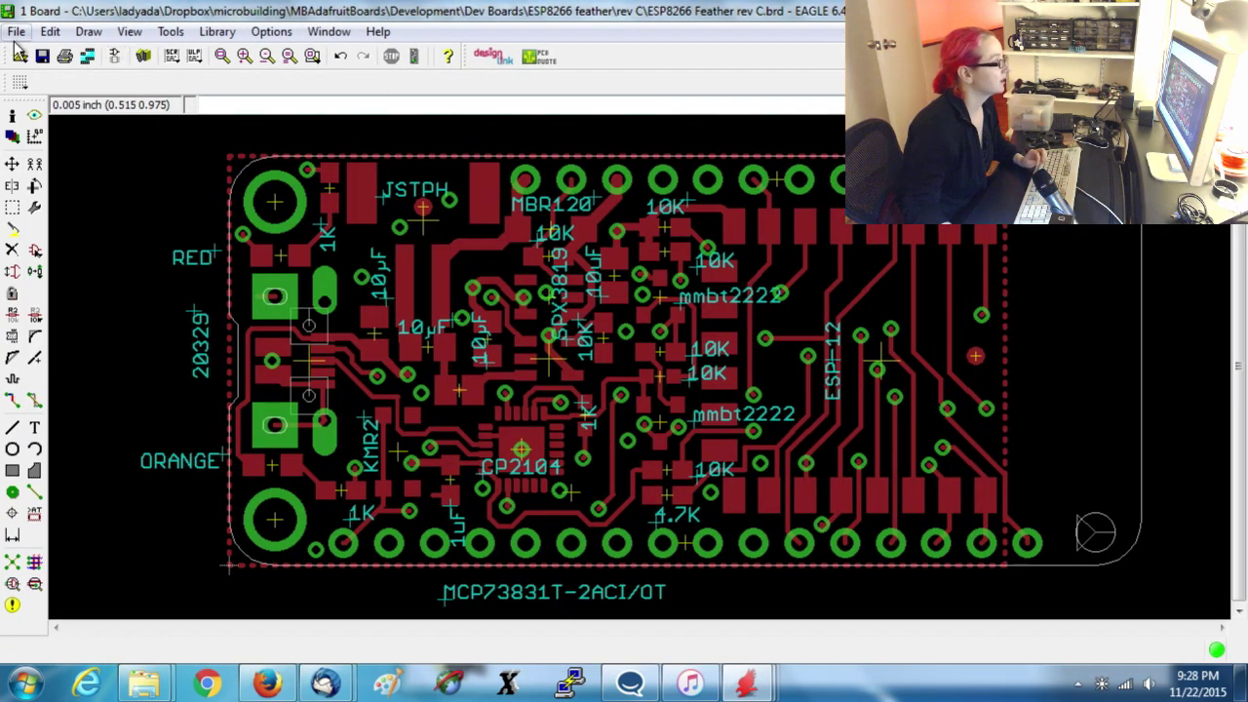
click(12, 136)
click(58, 108)
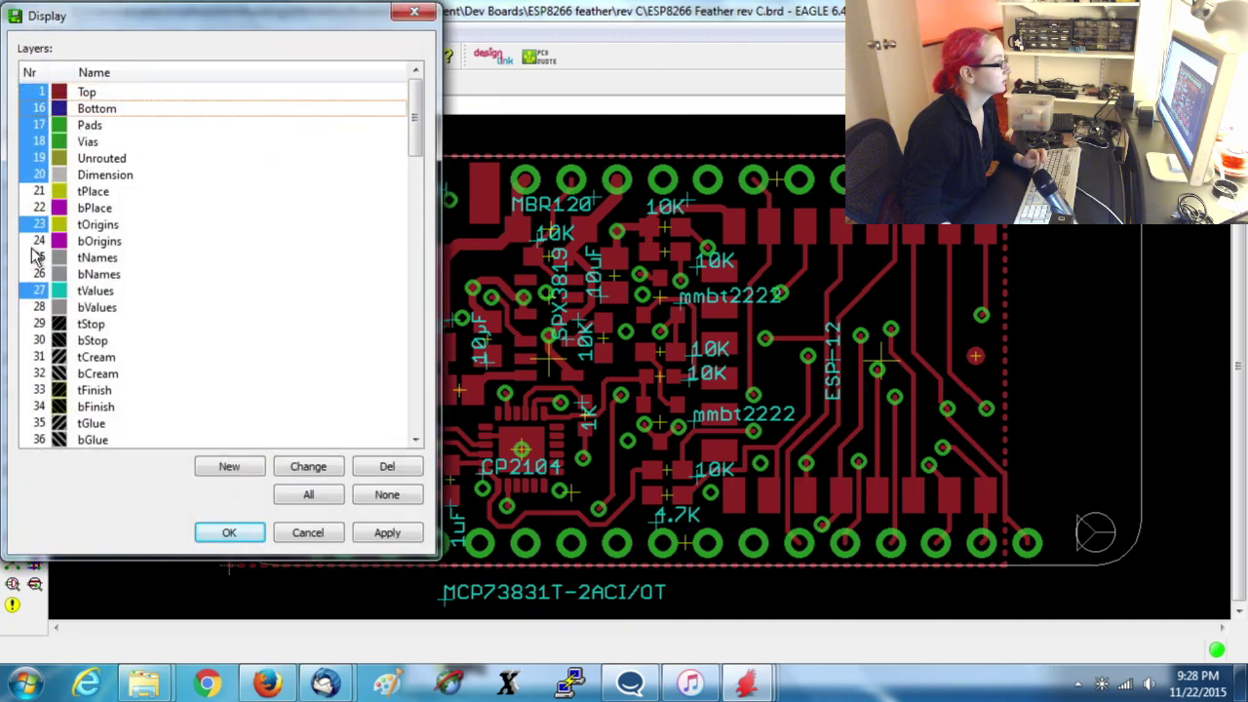
drag(35, 337, 32, 195)
drag(39, 231, 39, 243)
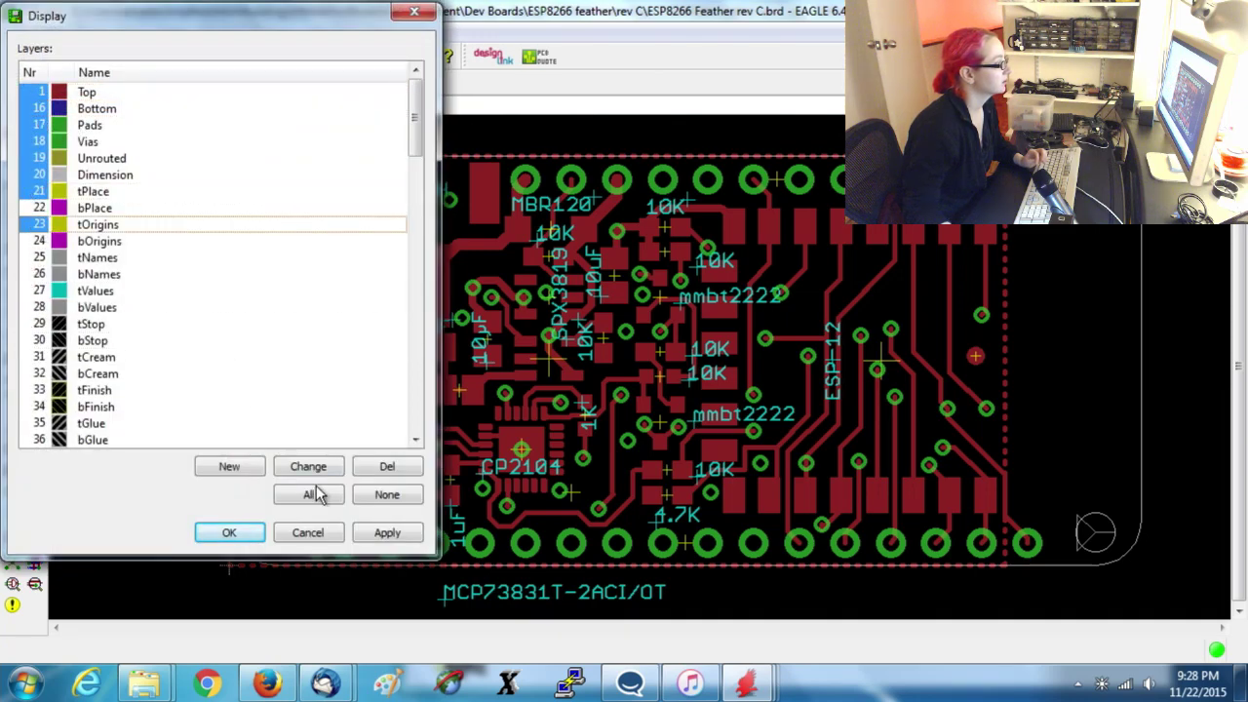
click(379, 531)
click(207, 531)
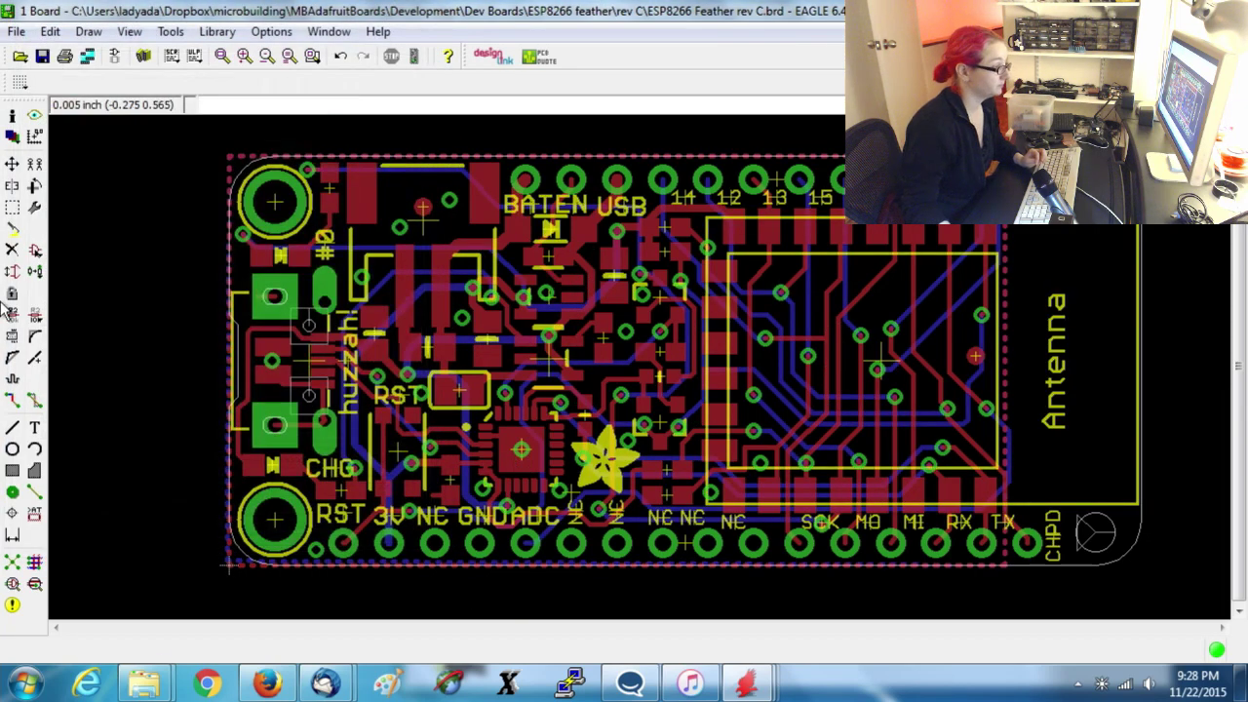
Fill the copper pours with Ratsnest and set the Dimension tool to layer 47 Measures.
click(12, 562)
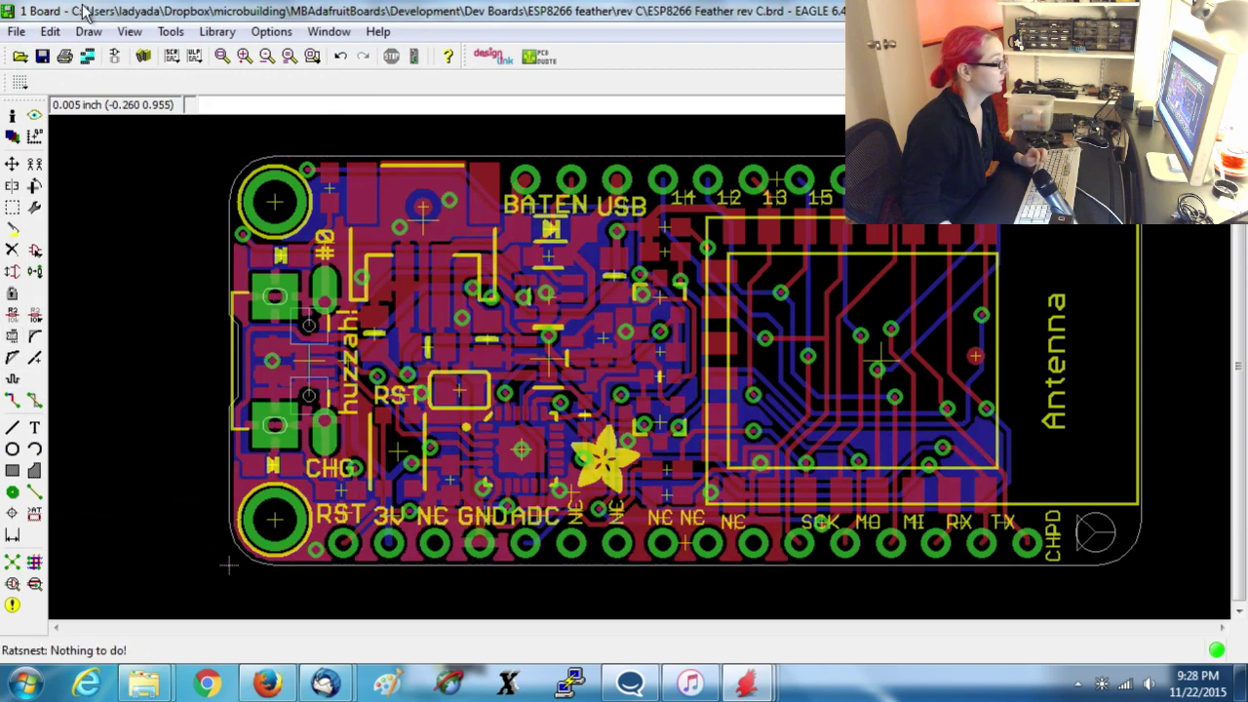
click(13, 493)
click(12, 533)
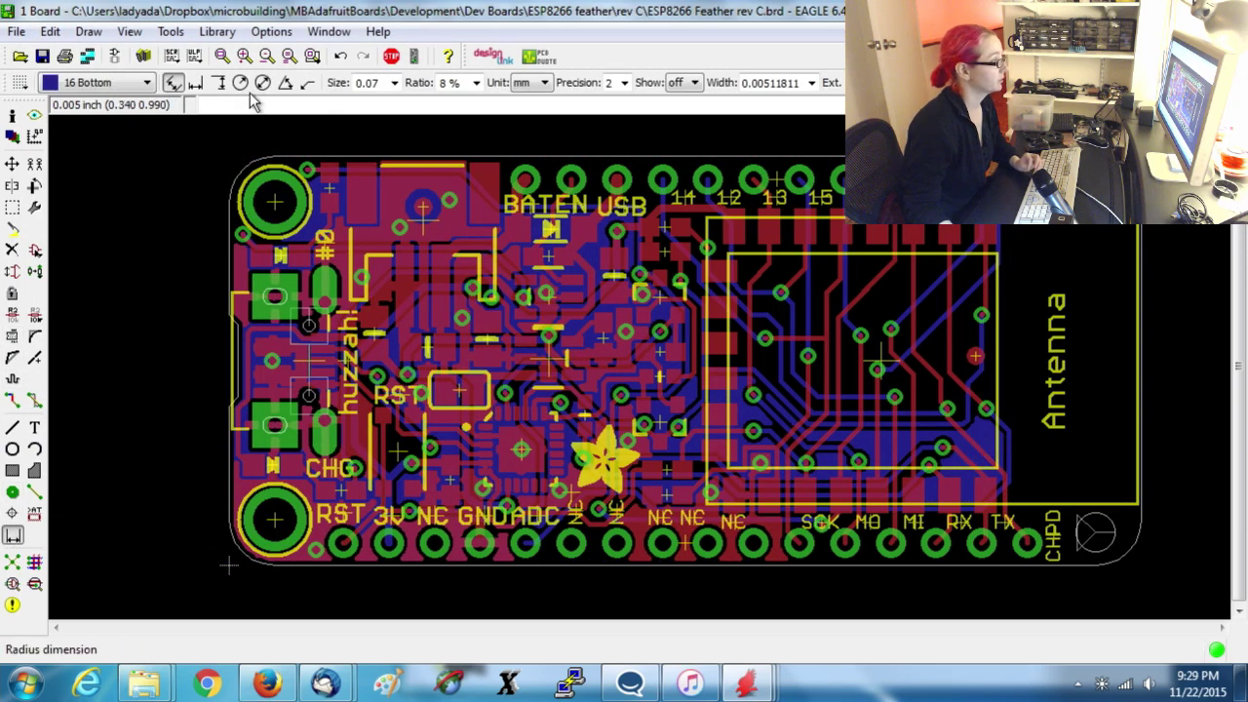
click(112, 83)
scroll(113, 242, down, 5)
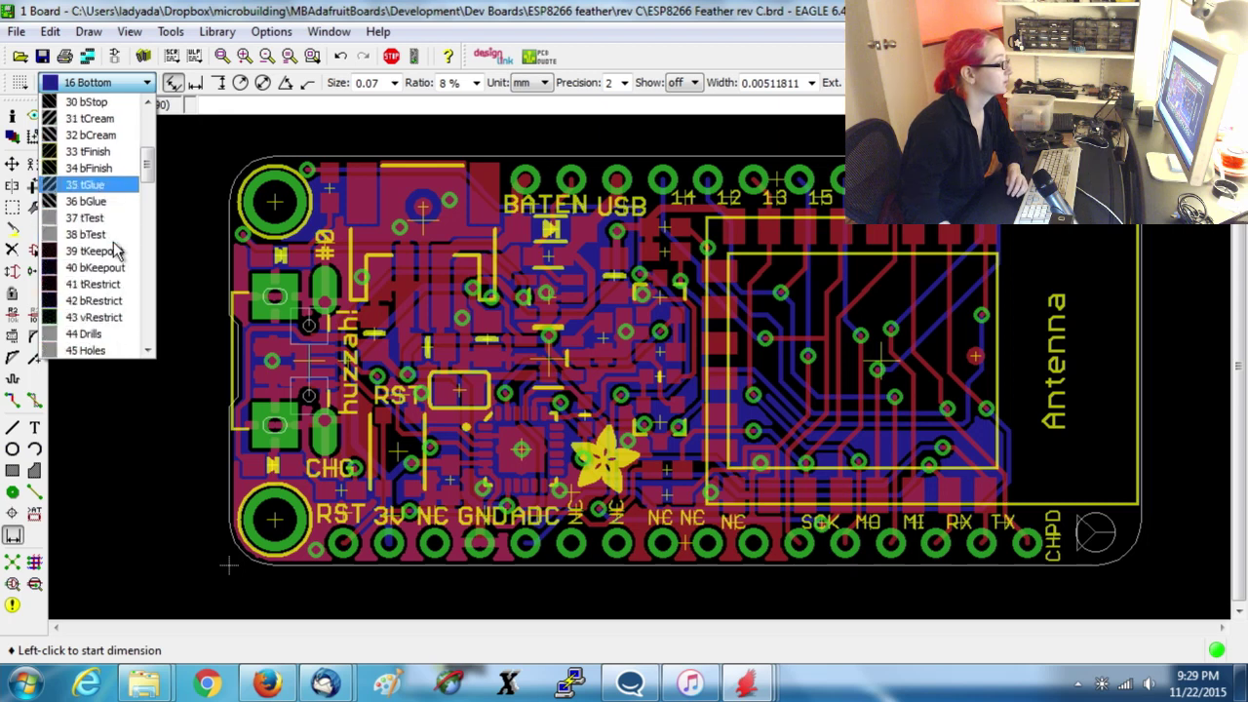
click(107, 283)
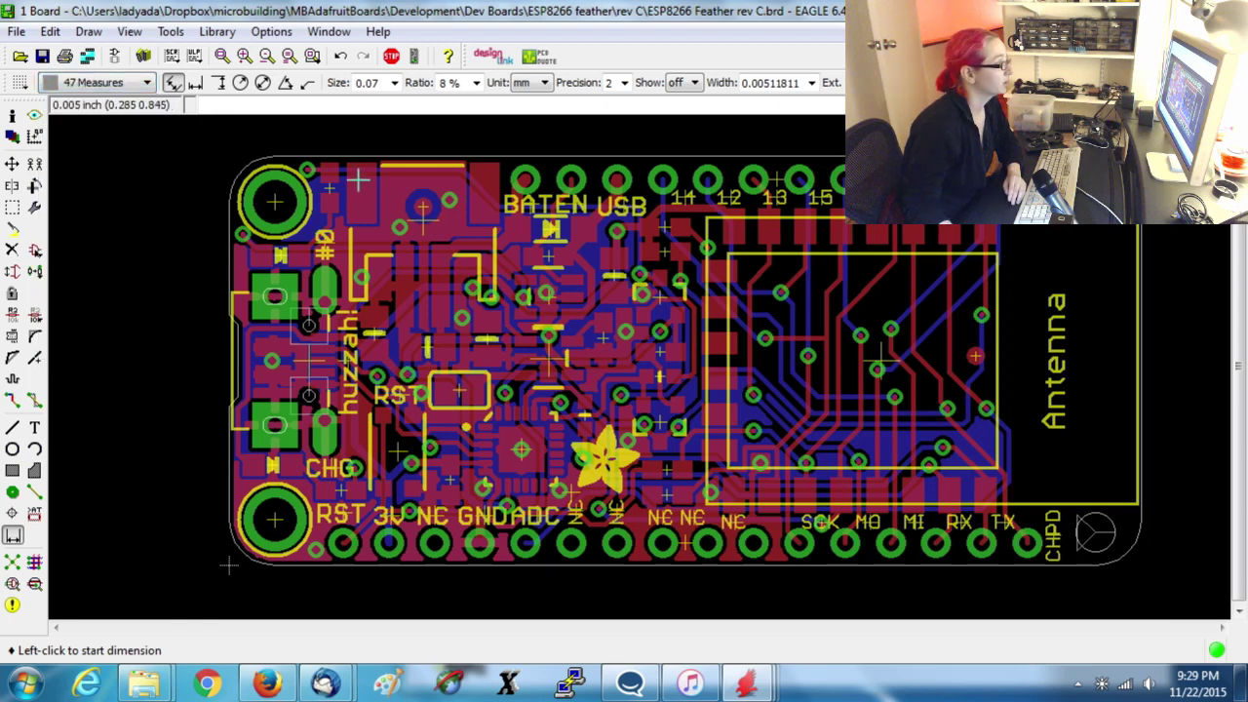
Switch units to inches and add a vertical 0.9 inch board-height dimension right of the board.
click(531, 83)
click(531, 143)
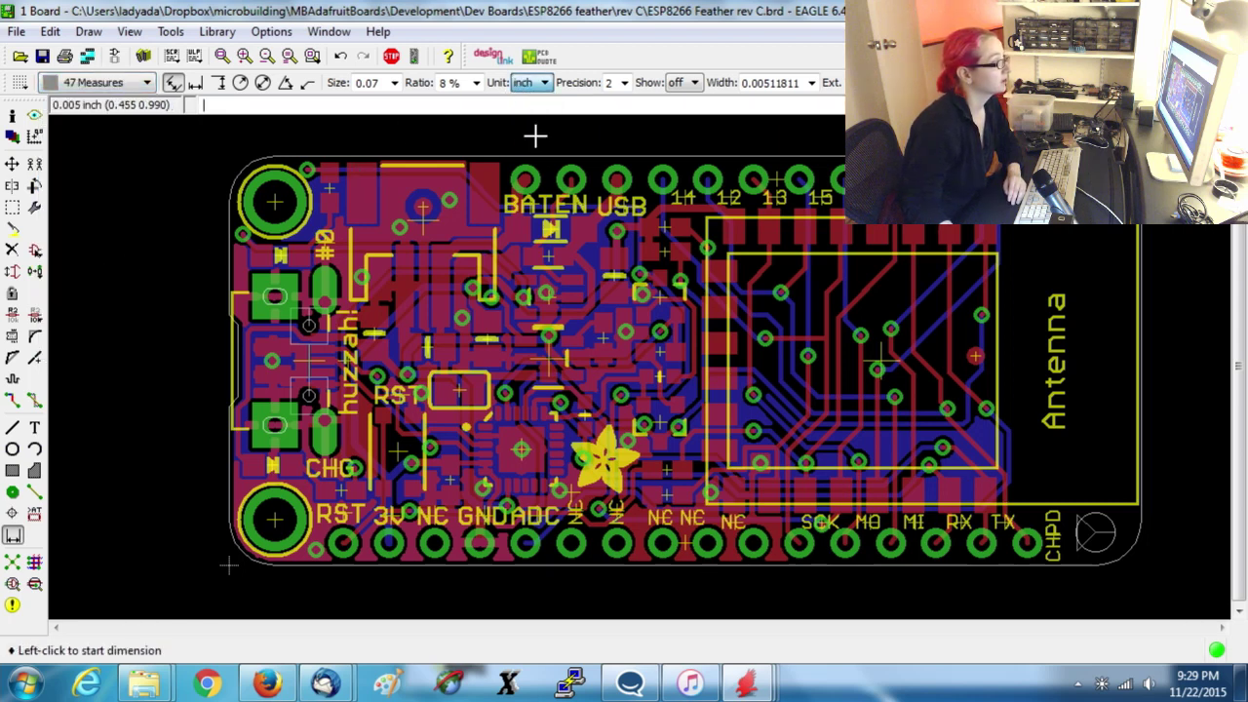
click(551, 565)
right_click(585, 161)
right_click(546, 156)
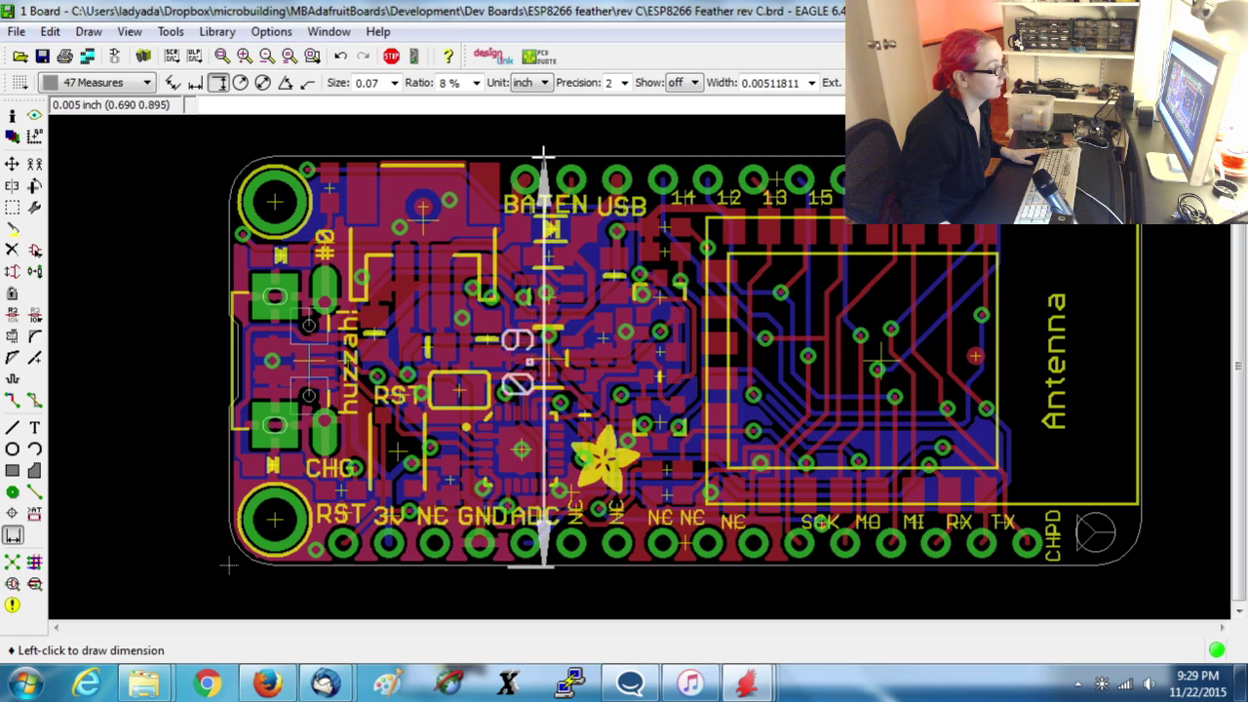
key(Escape)
scroll(604, 564, up, 5)
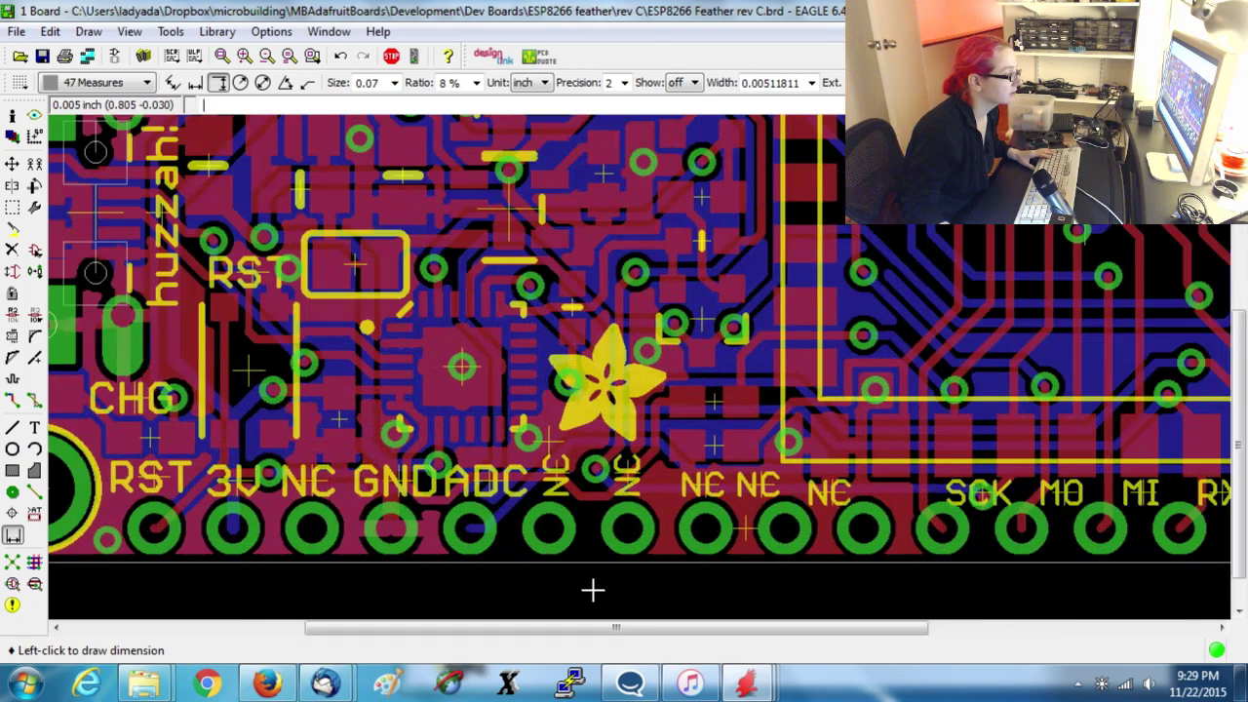
click(592, 541)
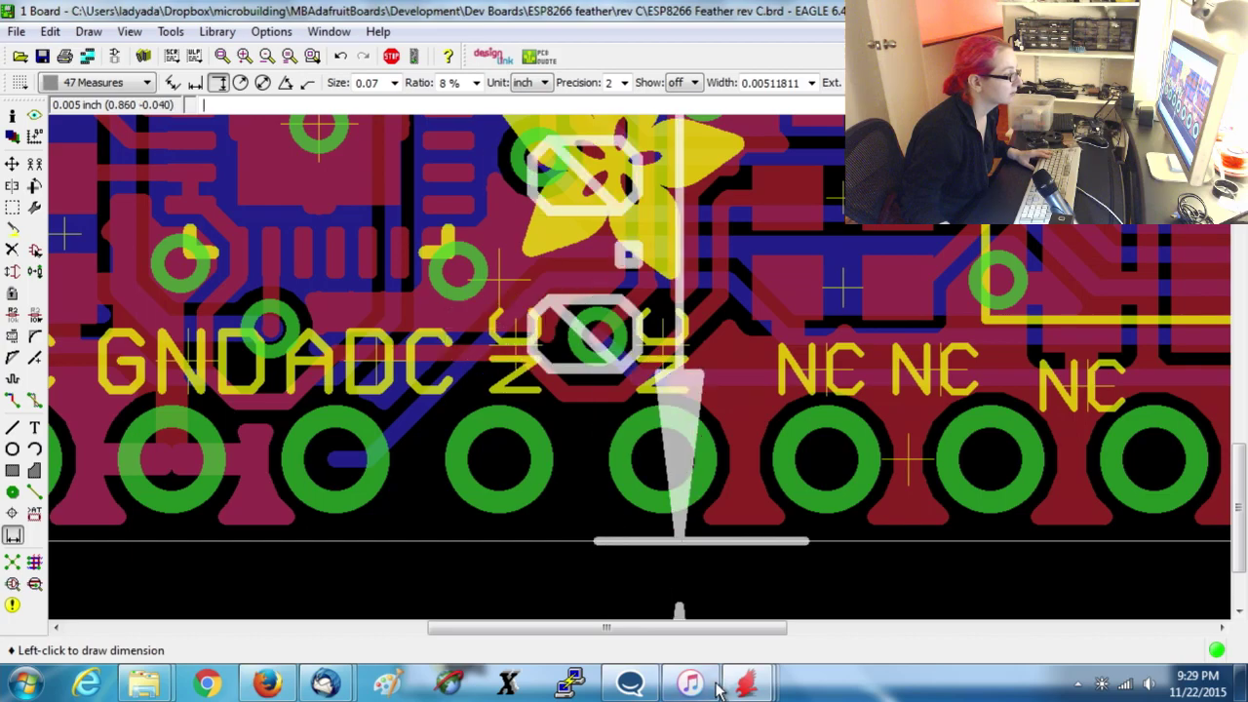
scroll(590, 546, down, 5)
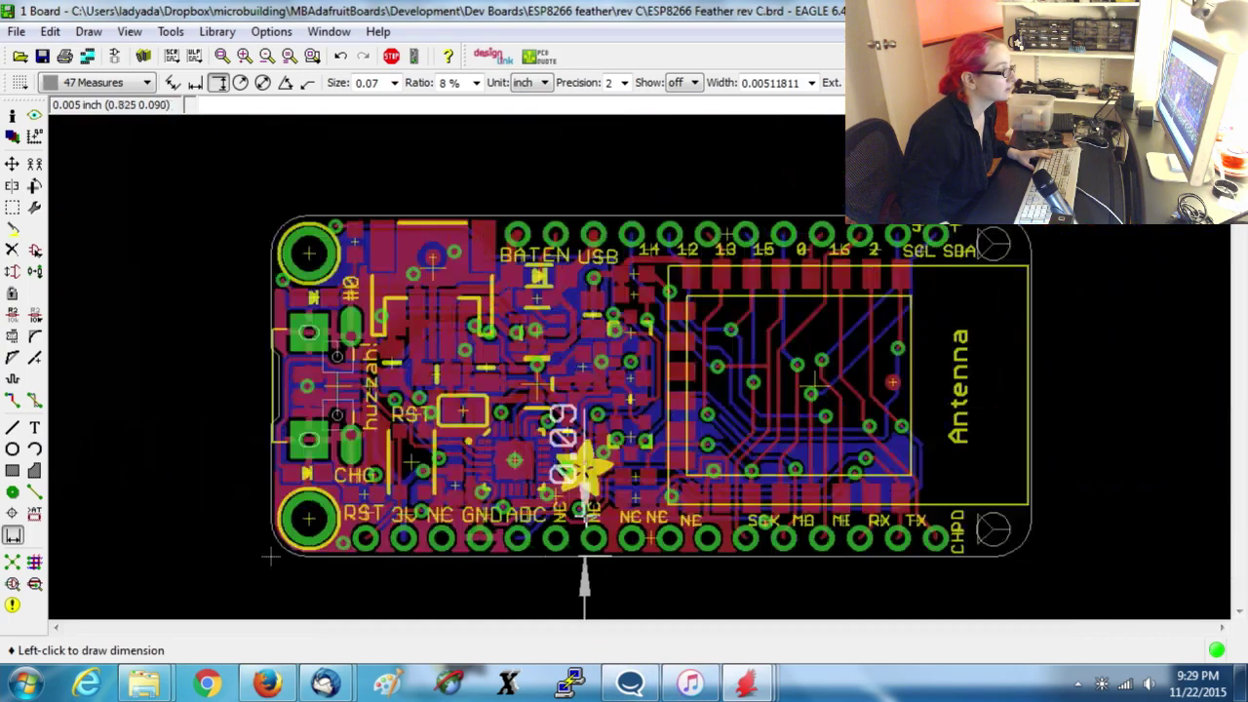
scroll(630, 204, up, 4)
click(629, 205)
scroll(630, 204, down, 3)
click(1204, 321)
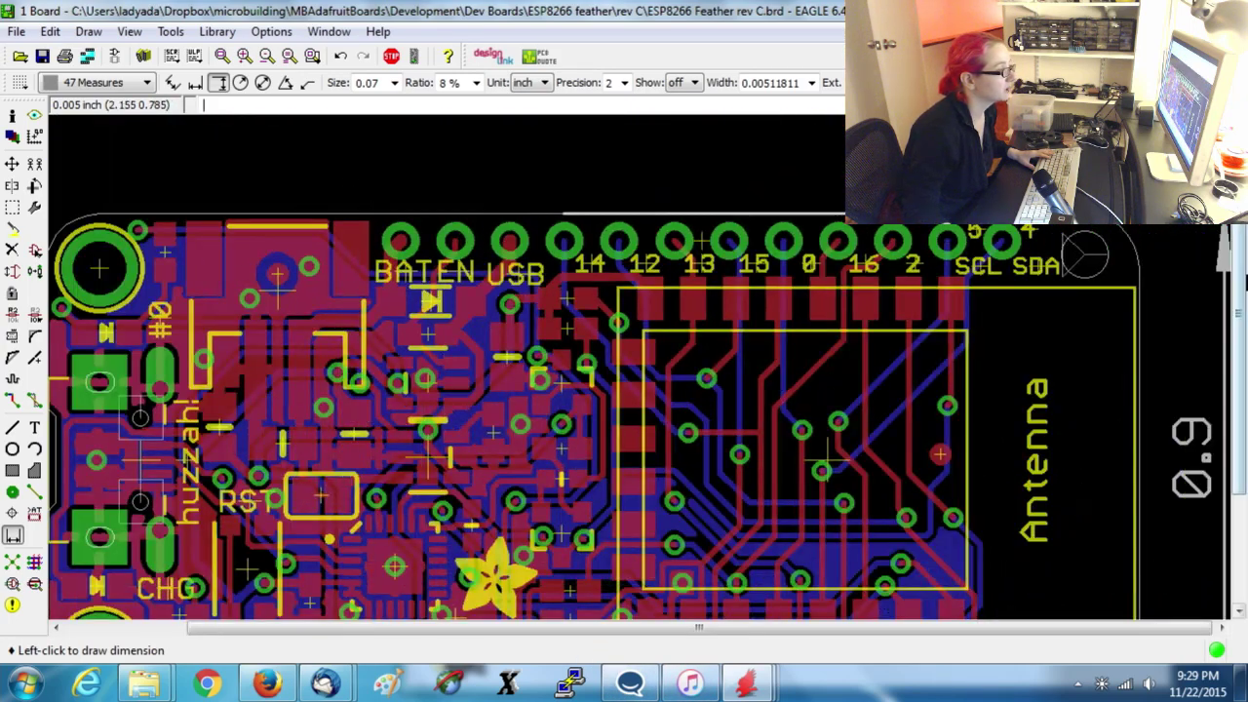
Add a vertical 0.75 inch mounting-hole spacing dimension and shift the 0.9 dimension further right.
scroll(1177, 261, down, 3)
scroll(1068, 291, down, 3)
scroll(1044, 270, up, 5)
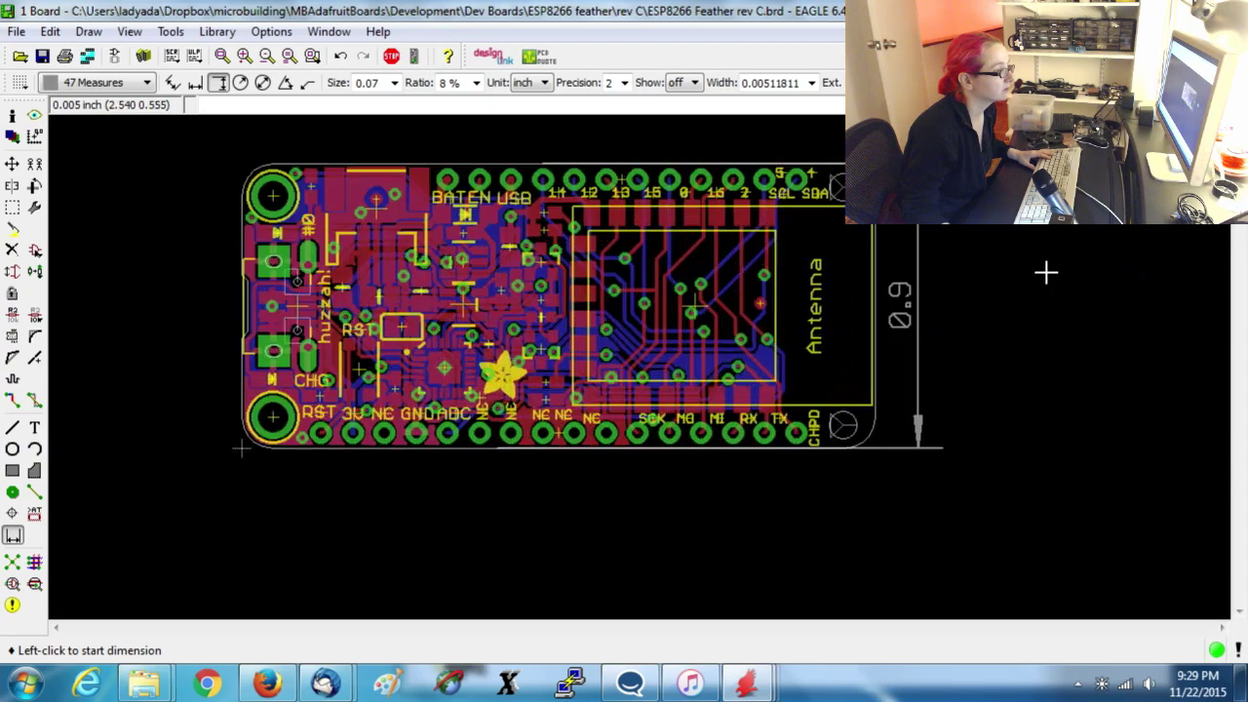
scroll(811, 364, up, 1)
click(788, 510)
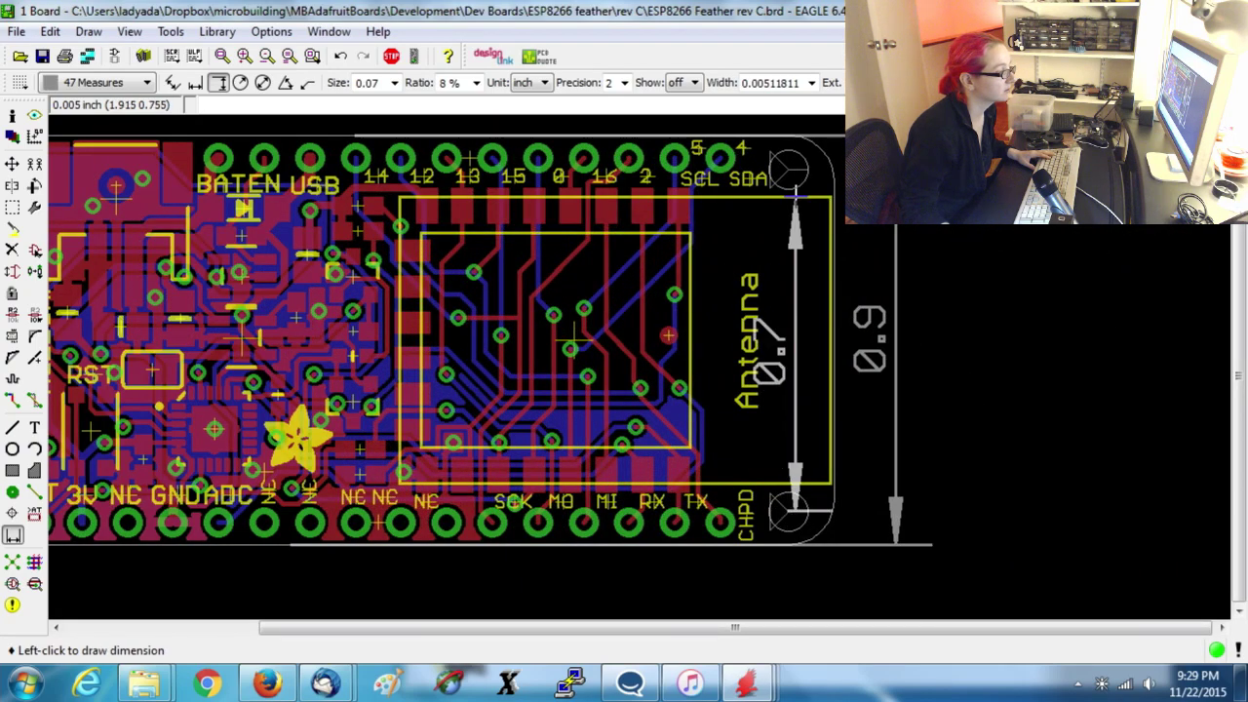
click(788, 172)
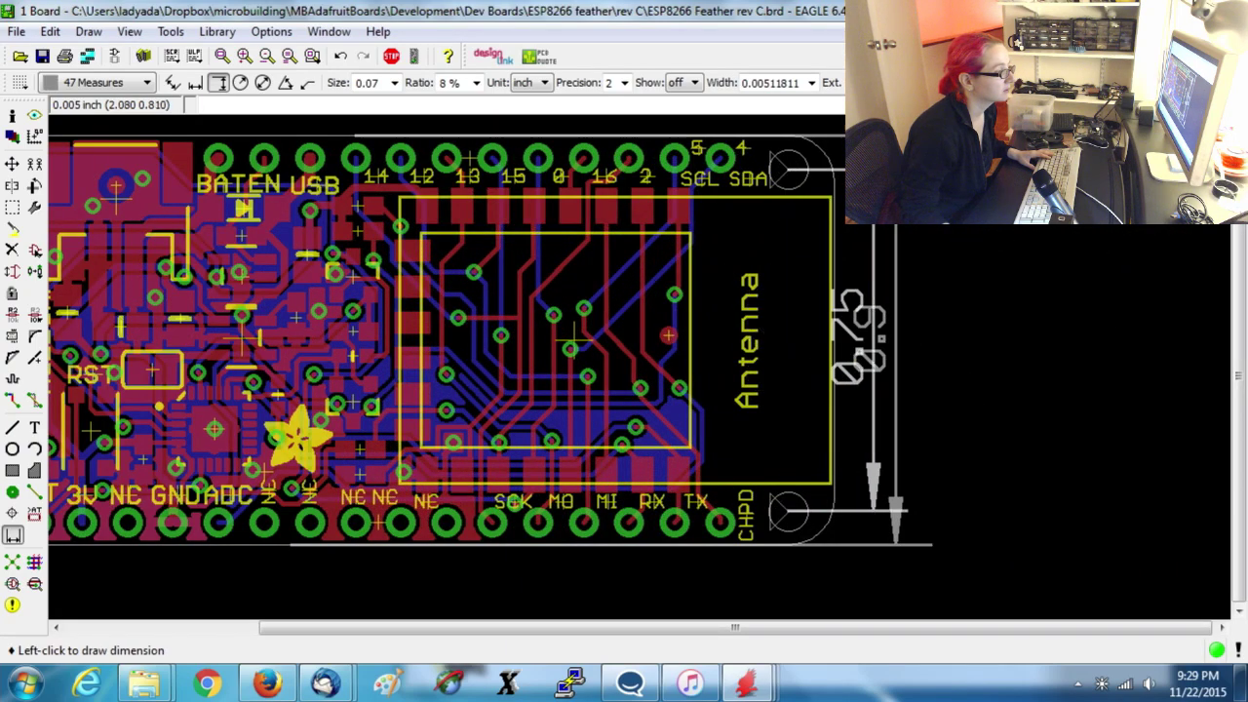
click(895, 370)
click(14, 166)
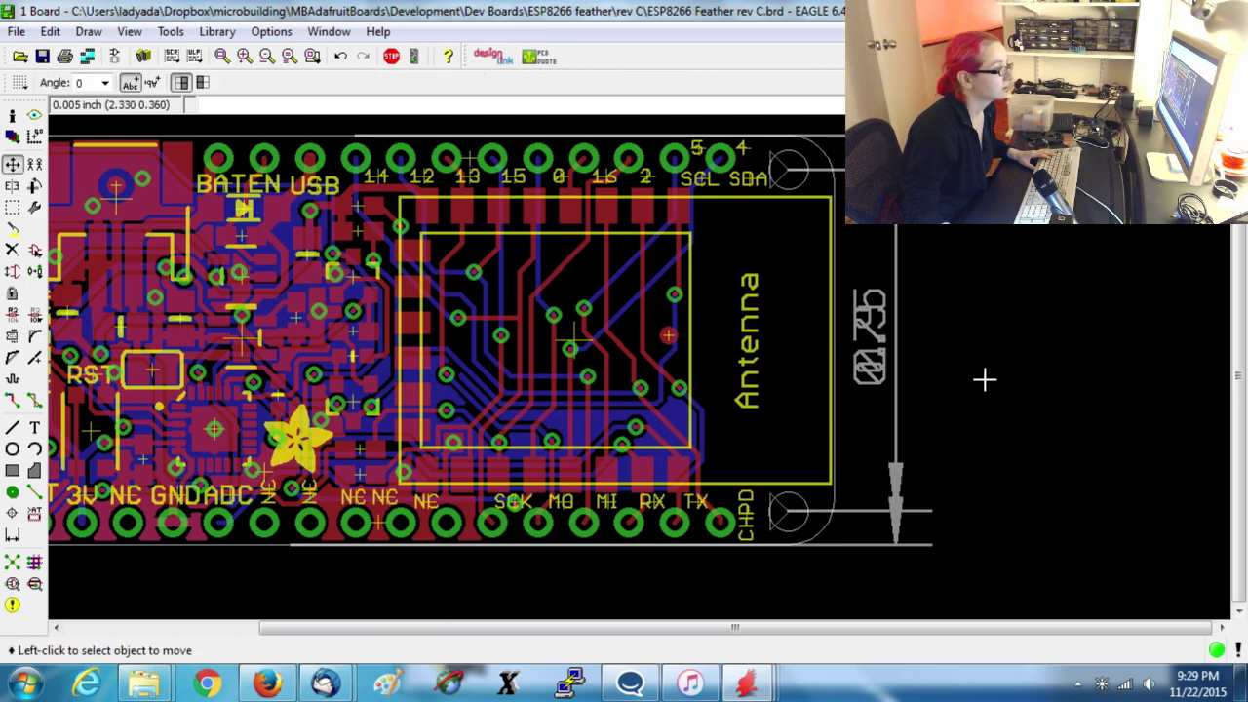
click(916, 365)
click(968, 363)
scroll(573, 343, down, 3)
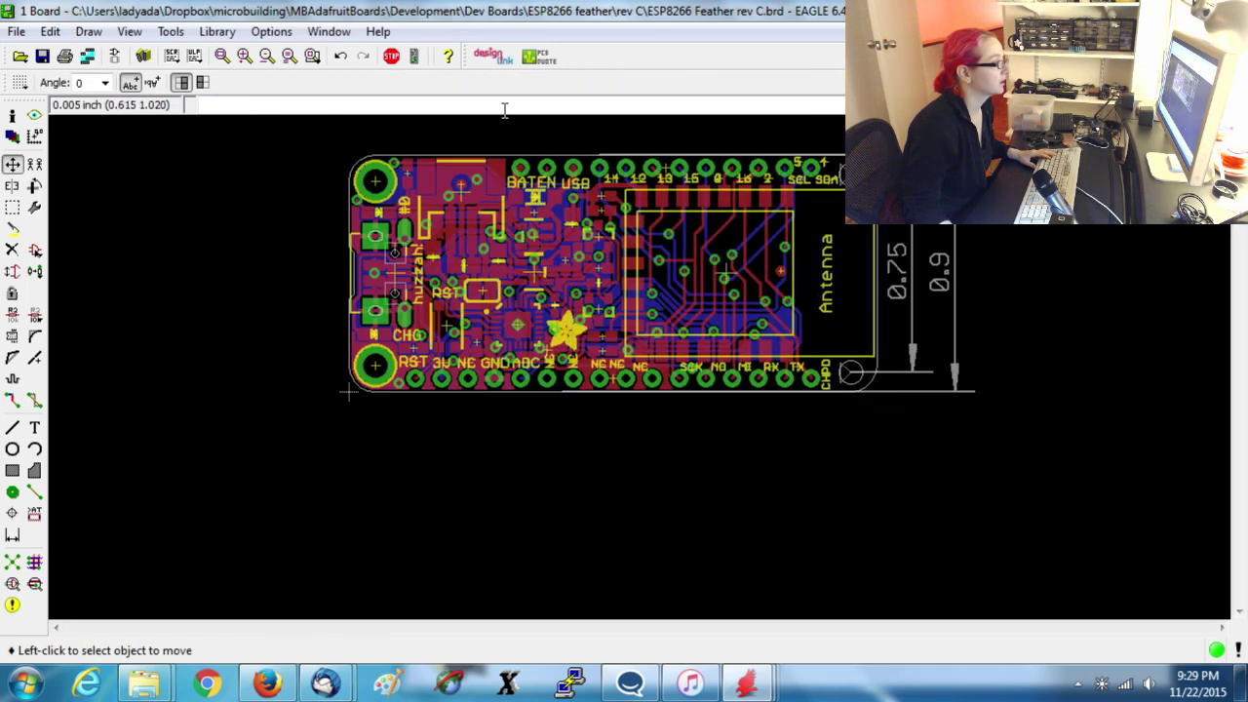
scroll(574, 344, up, 1)
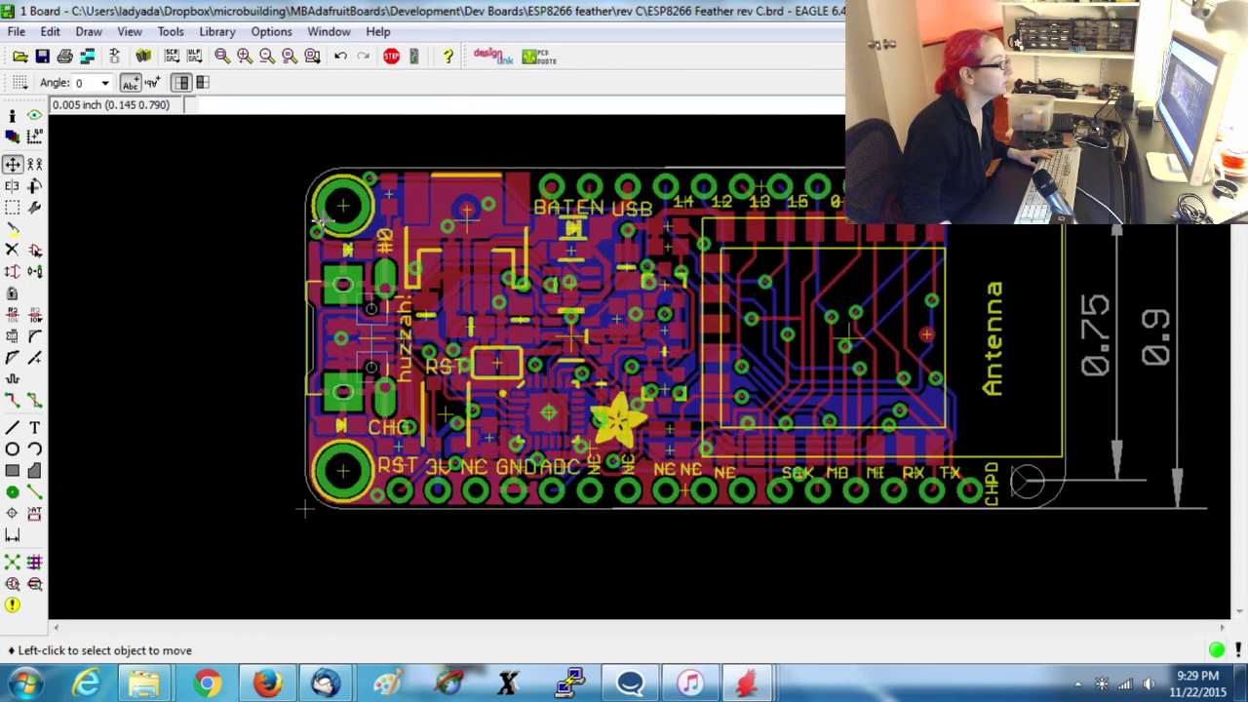
Add a horizontal 2 inch board-length dimension above the board.
click(12, 538)
click(305, 275)
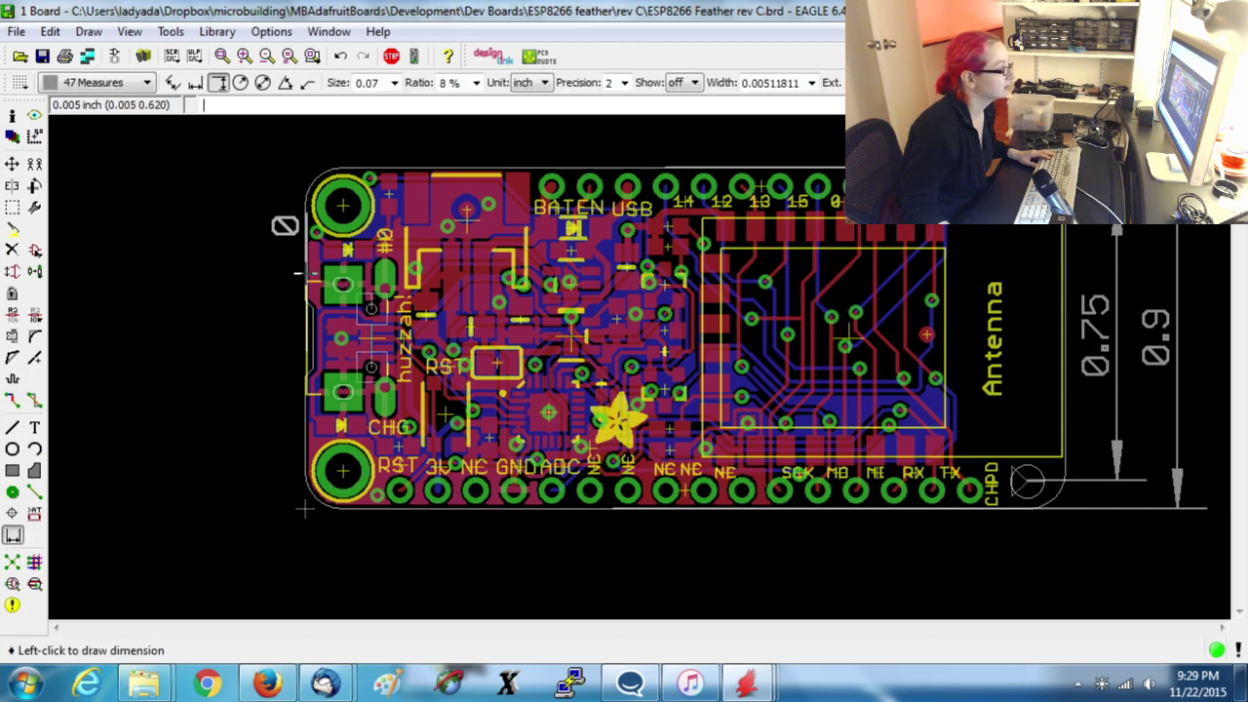
right_click(1048, 343)
right_click(1067, 349)
right_click(1062, 336)
right_click(1063, 337)
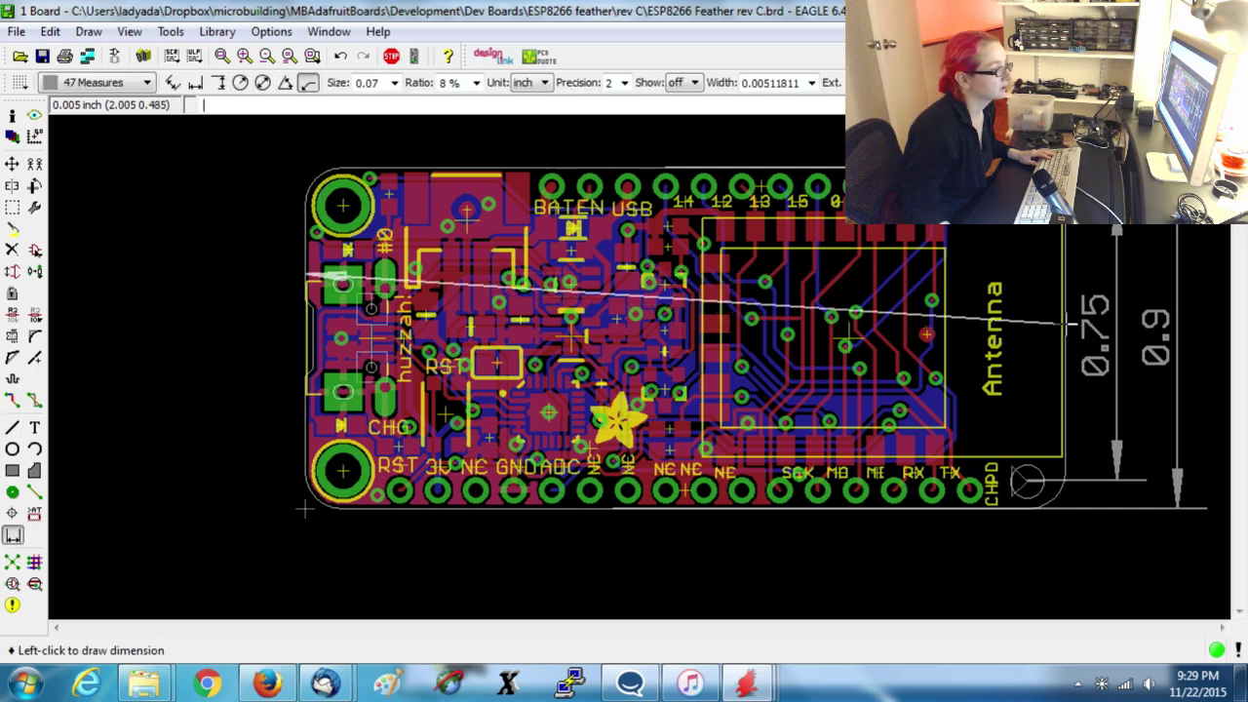
right_click(1065, 341)
right_click(1065, 370)
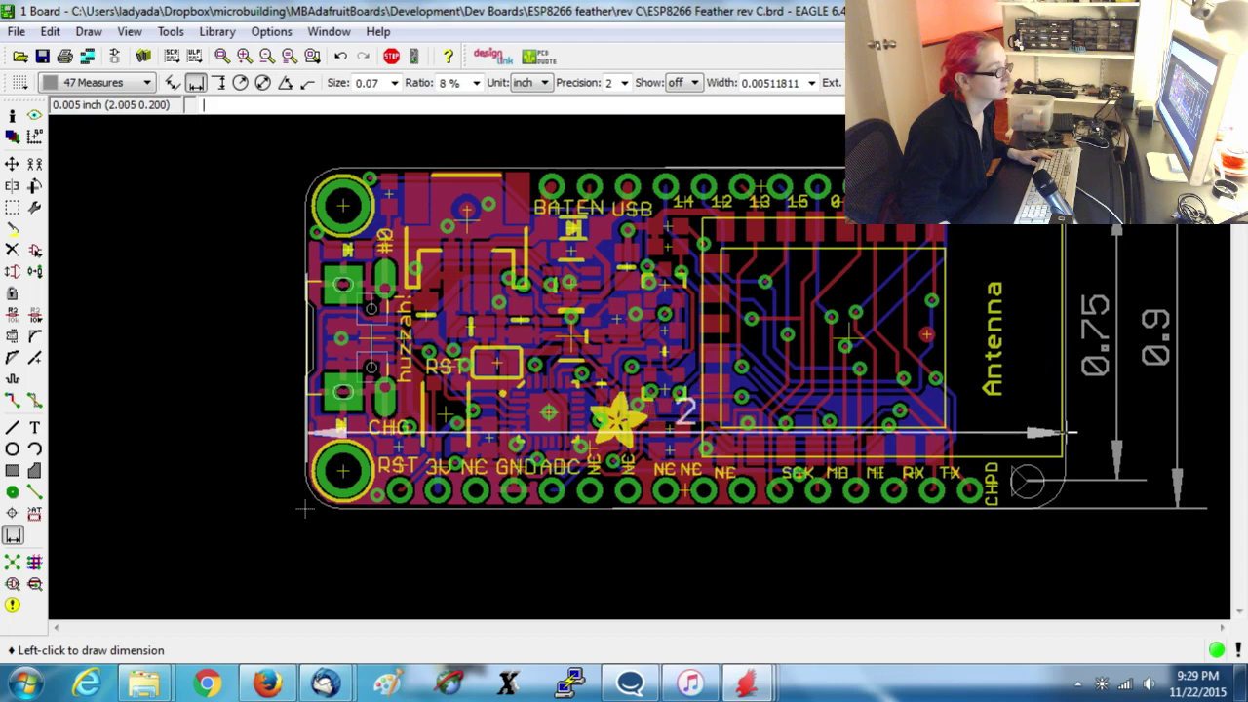
click(1069, 431)
scroll(683, 253, down, 3)
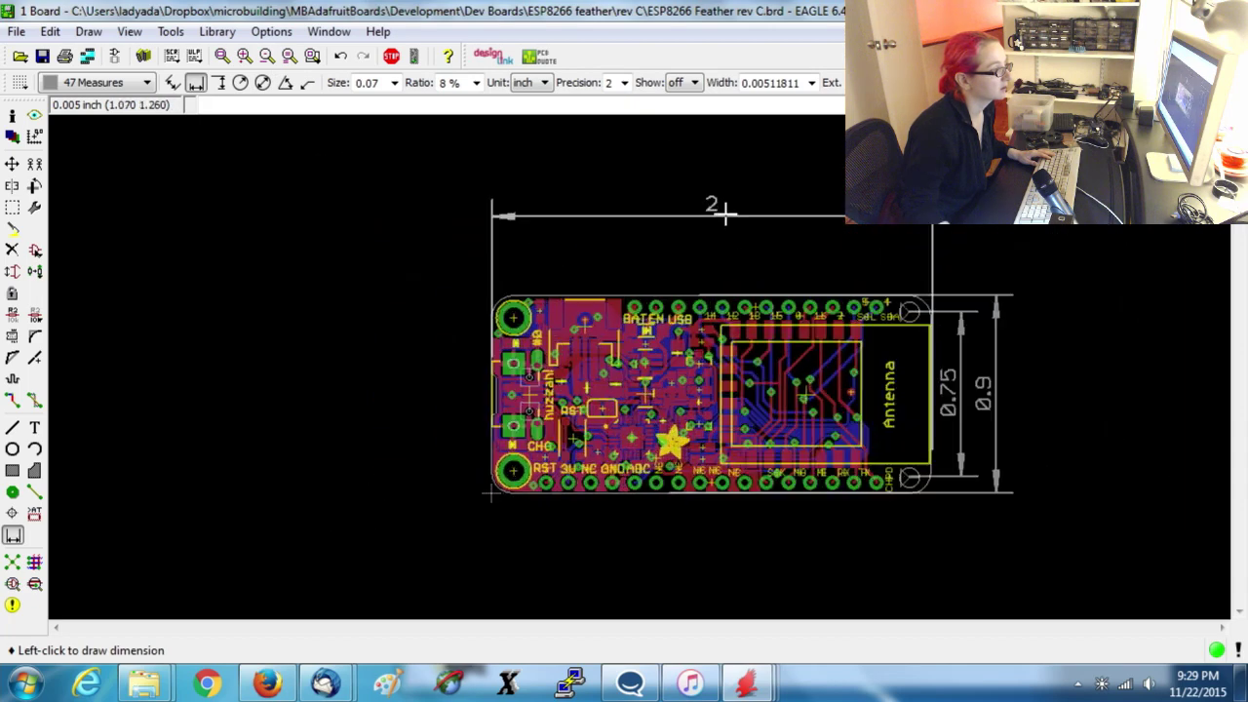
click(683, 205)
scroll(674, 254, up, 1)
scroll(674, 254, up, 1)
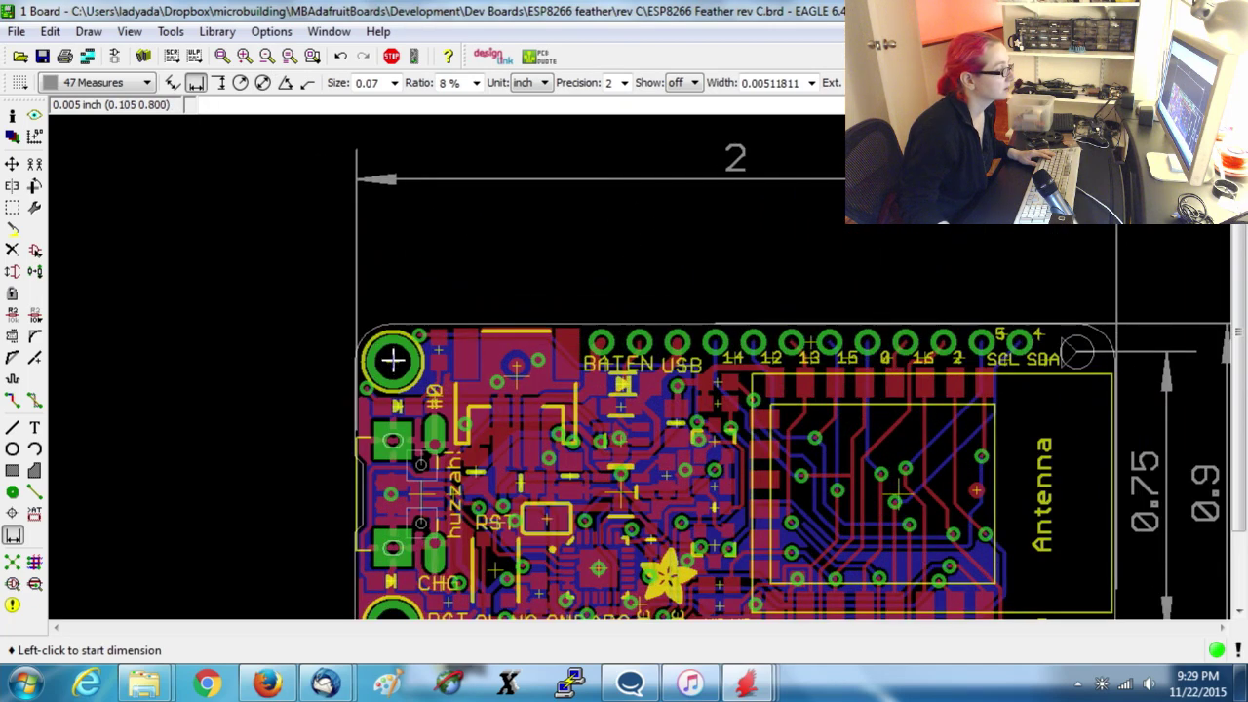
Add a horizontal 1.8 inch dimension between the left and right mounting holes.
click(394, 361)
scroll(244, 353, up, 1)
scroll(240, 351, up, 1)
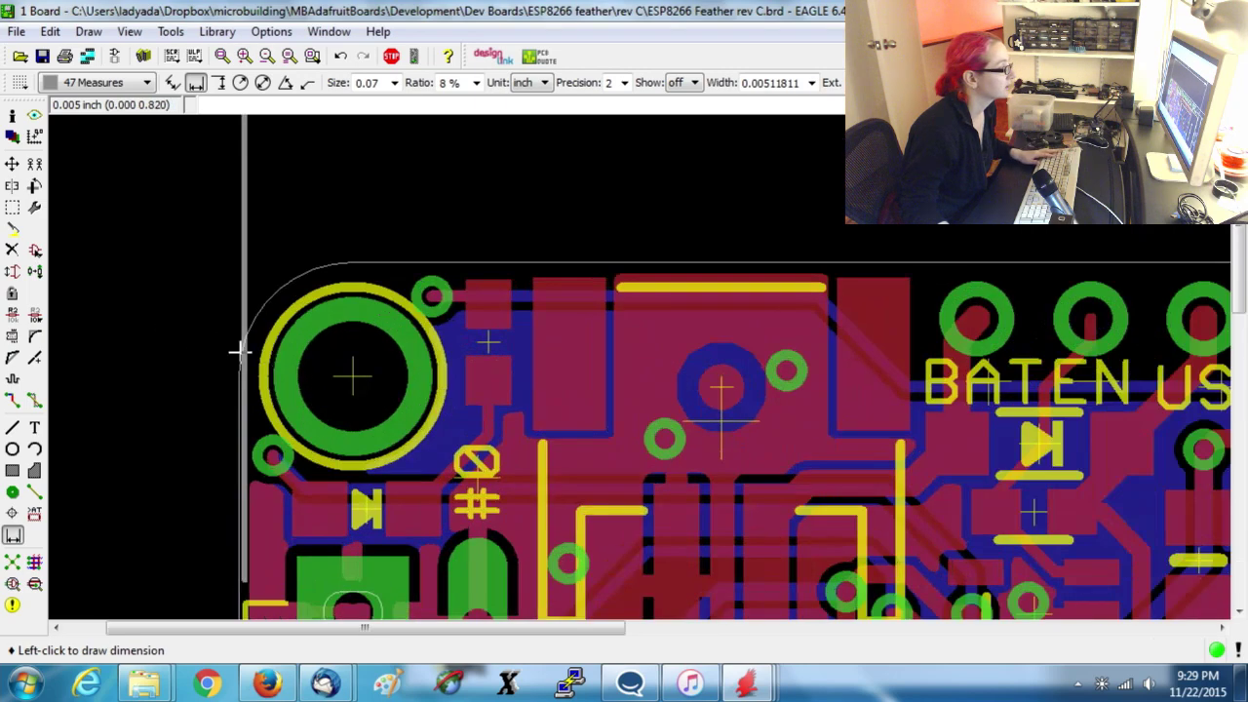
click(351, 375)
scroll(185, 337, down, 3)
scroll(755, 320, up, 2)
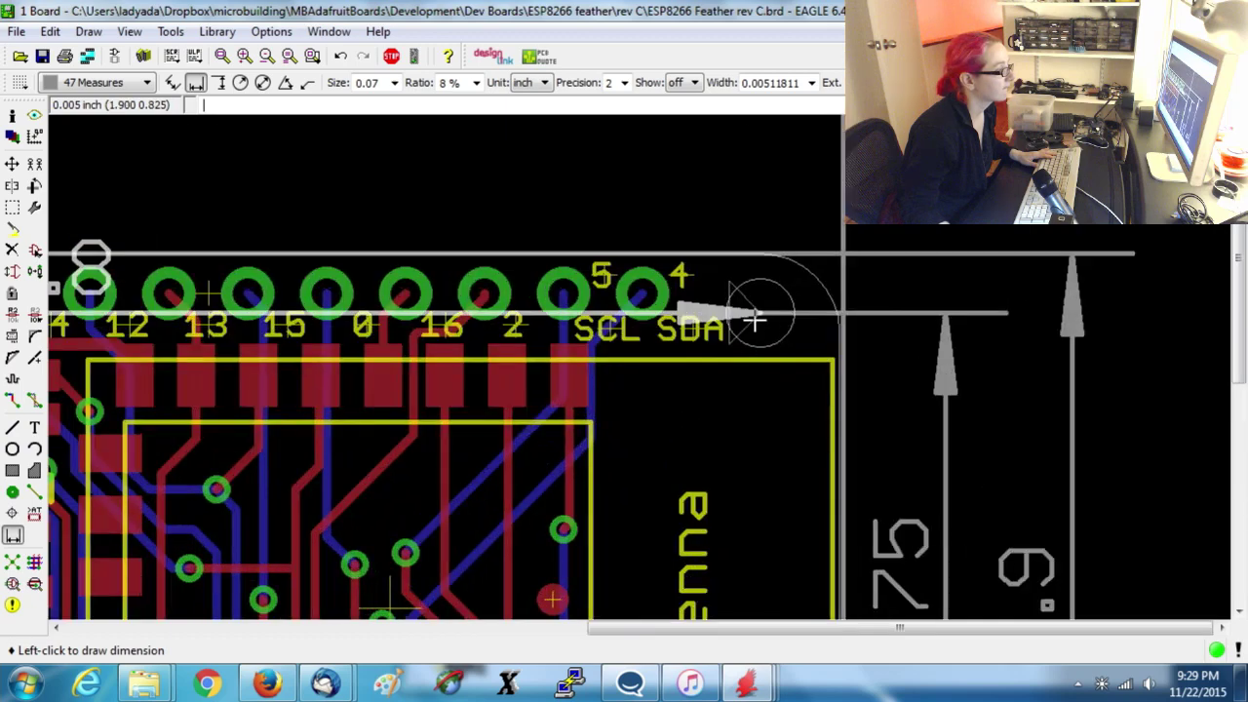
click(756, 320)
scroll(756, 320, down, 2)
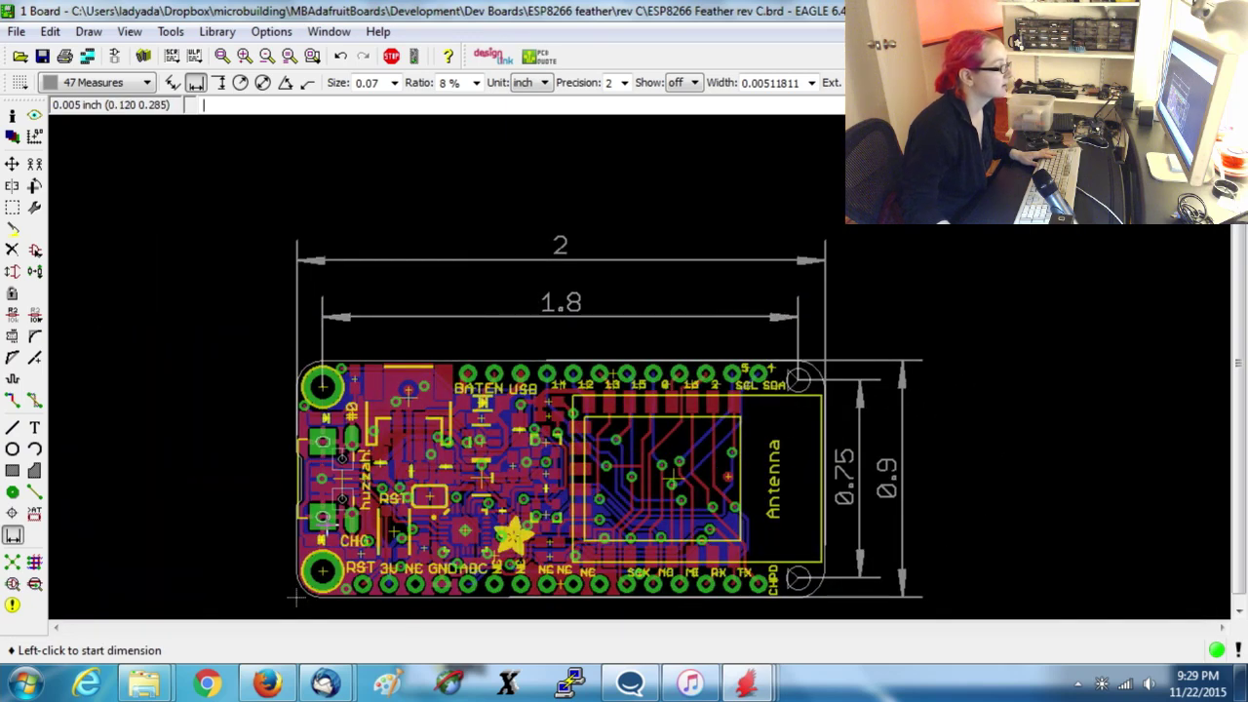
scroll(306, 585, down, 2)
scroll(593, 606, up, 1)
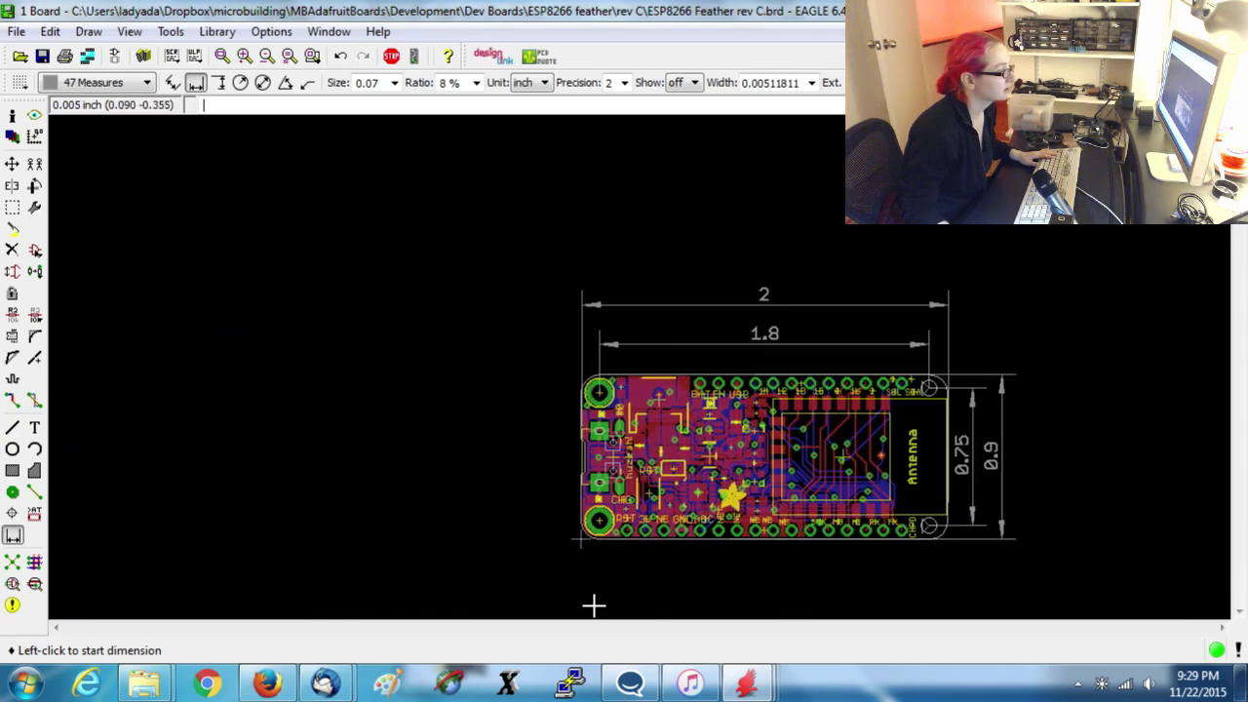
scroll(594, 605, up, 4)
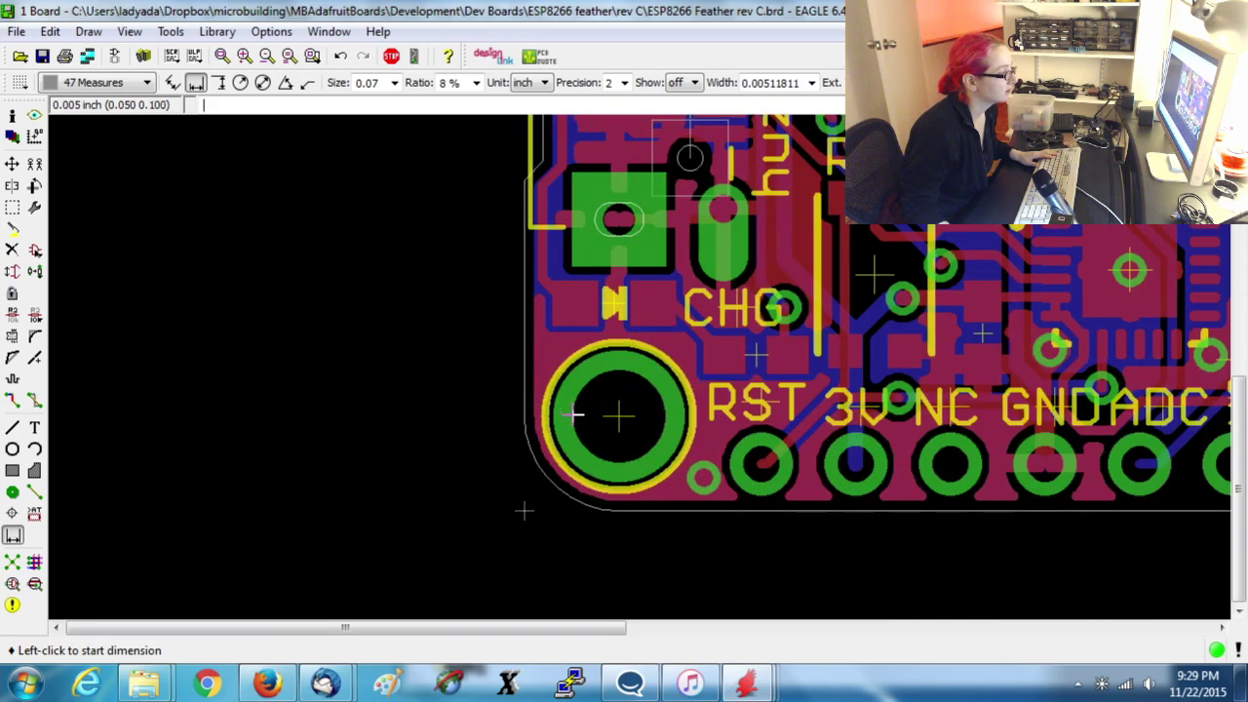
Dimension the 0.1 and 0.09 inch offsets from the corner mounting holes below the board.
click(573, 415)
scroll(598, 351, down, 2)
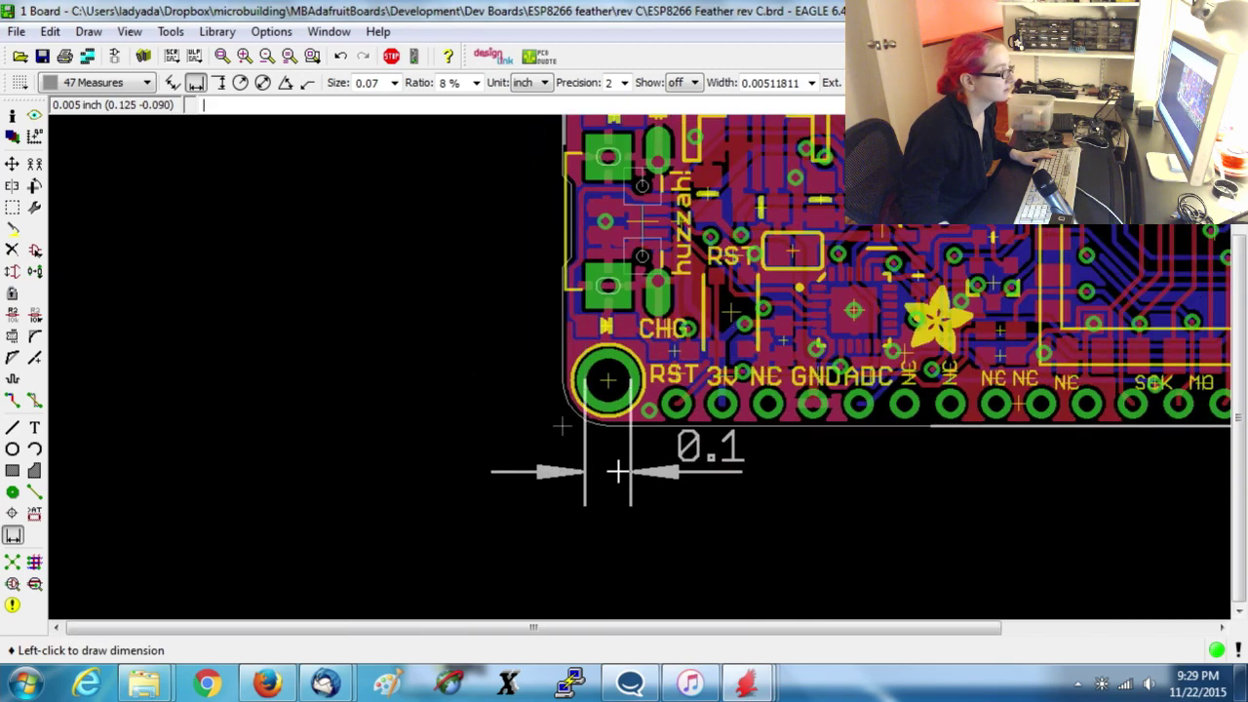
click(615, 482)
scroll(546, 428, down, 2)
scroll(858, 380, up, 3)
scroll(780, 439, up, 2)
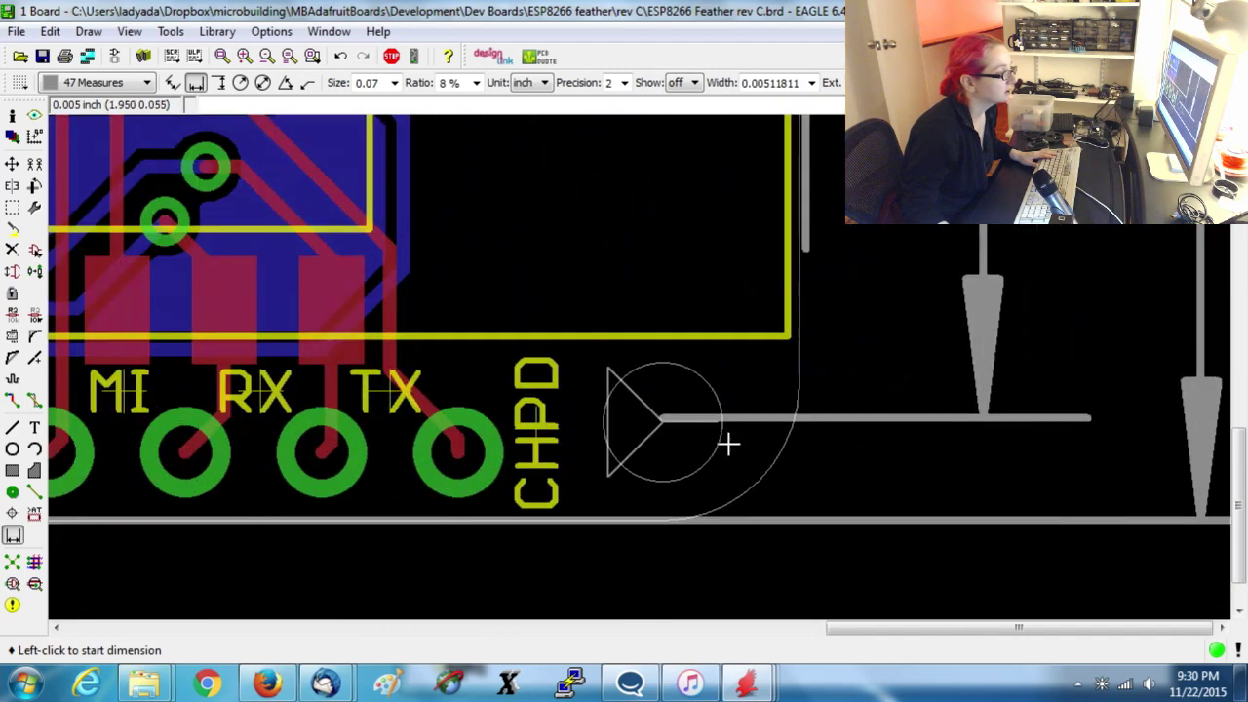
click(603, 421)
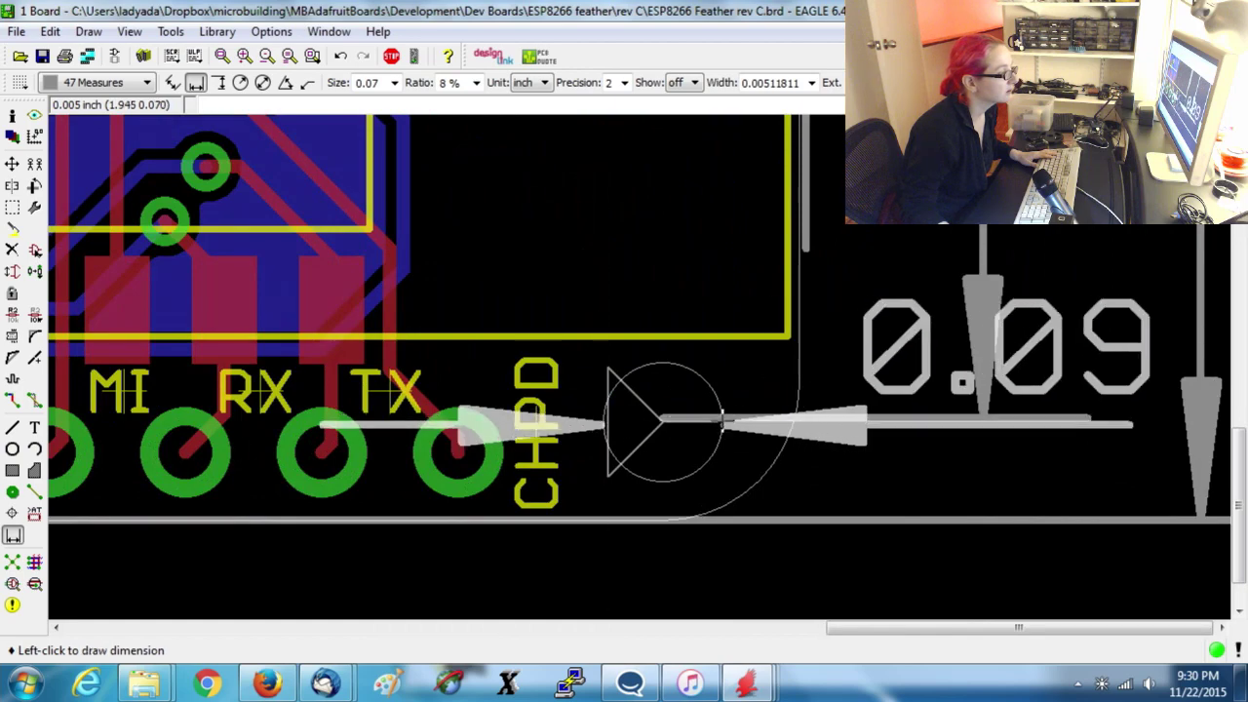
scroll(701, 363, down, 1)
scroll(701, 363, down, 1)
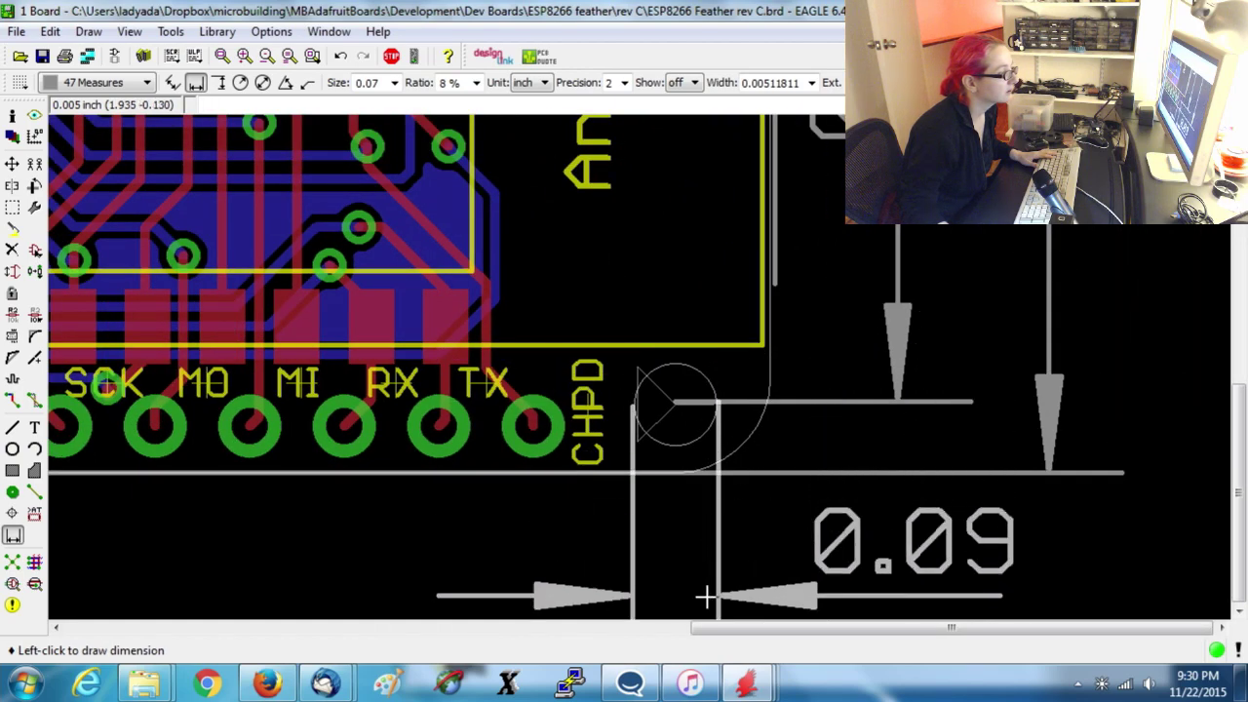
click(713, 576)
scroll(906, 544, down, 3)
scroll(588, 559, up, 2)
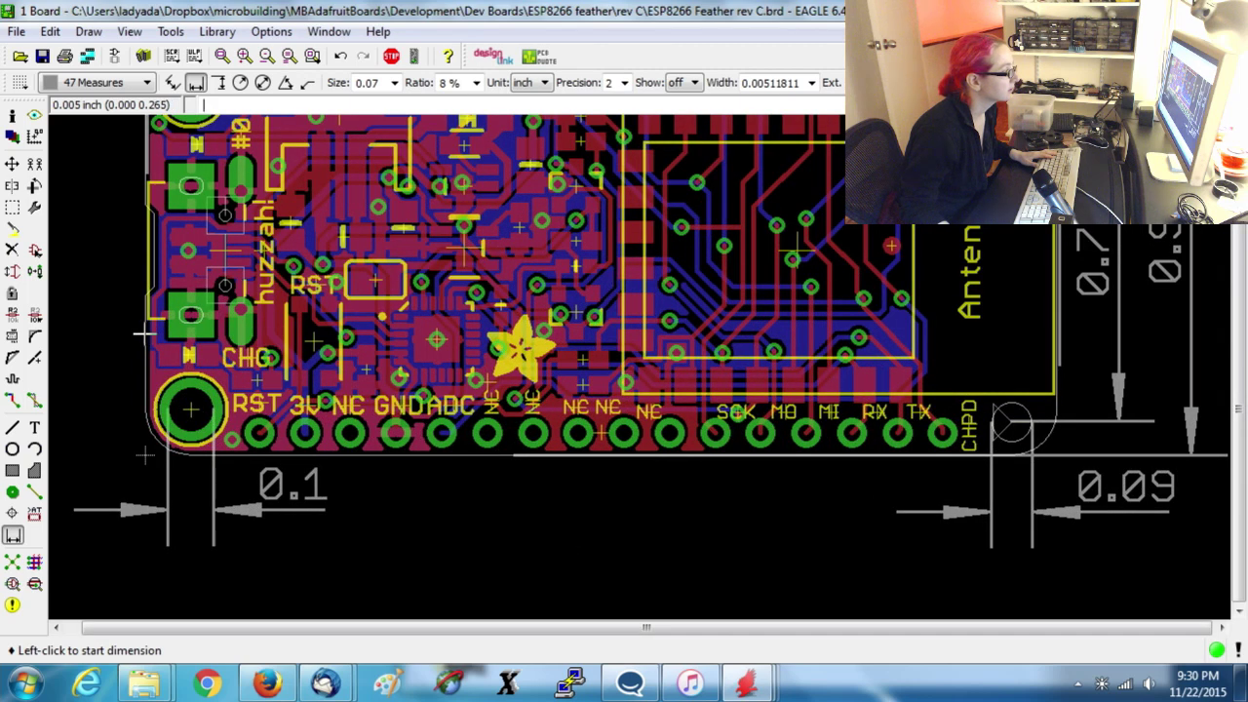
Add the 1 inch dimension below the board and the 1.2 inch dimension above it.
click(147, 431)
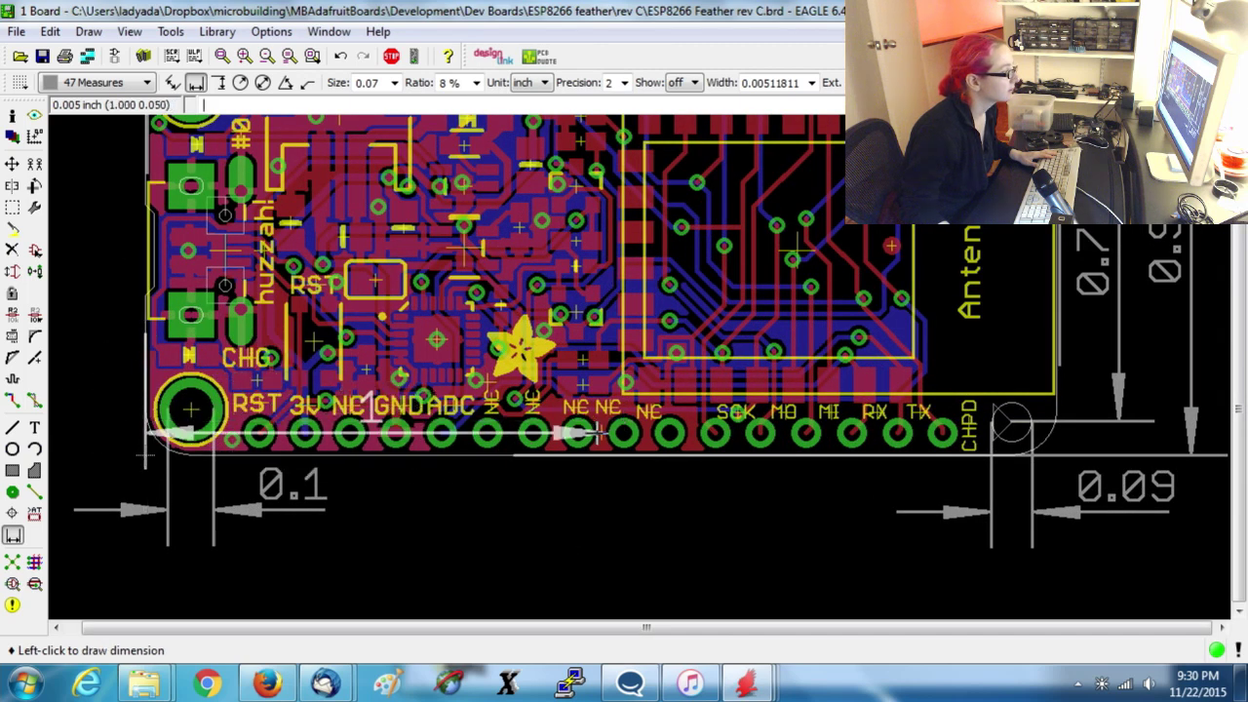
click(595, 435)
scroll(526, 566, down, 1)
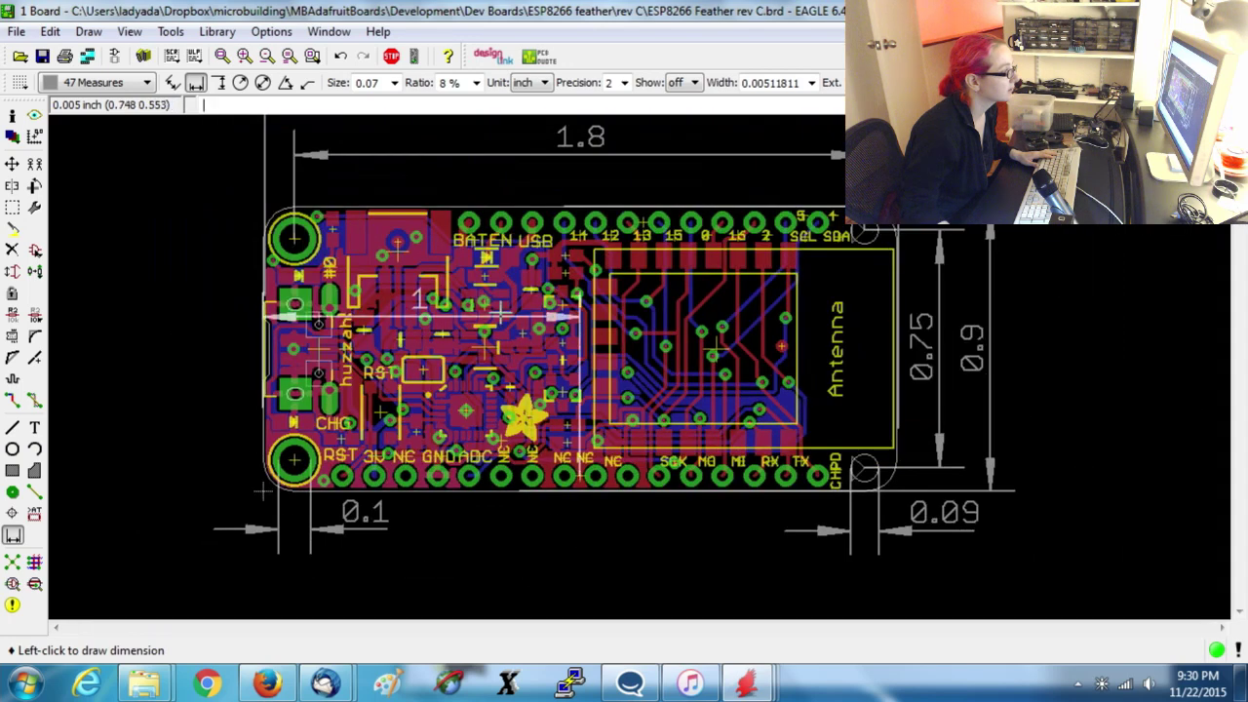
click(478, 584)
click(261, 232)
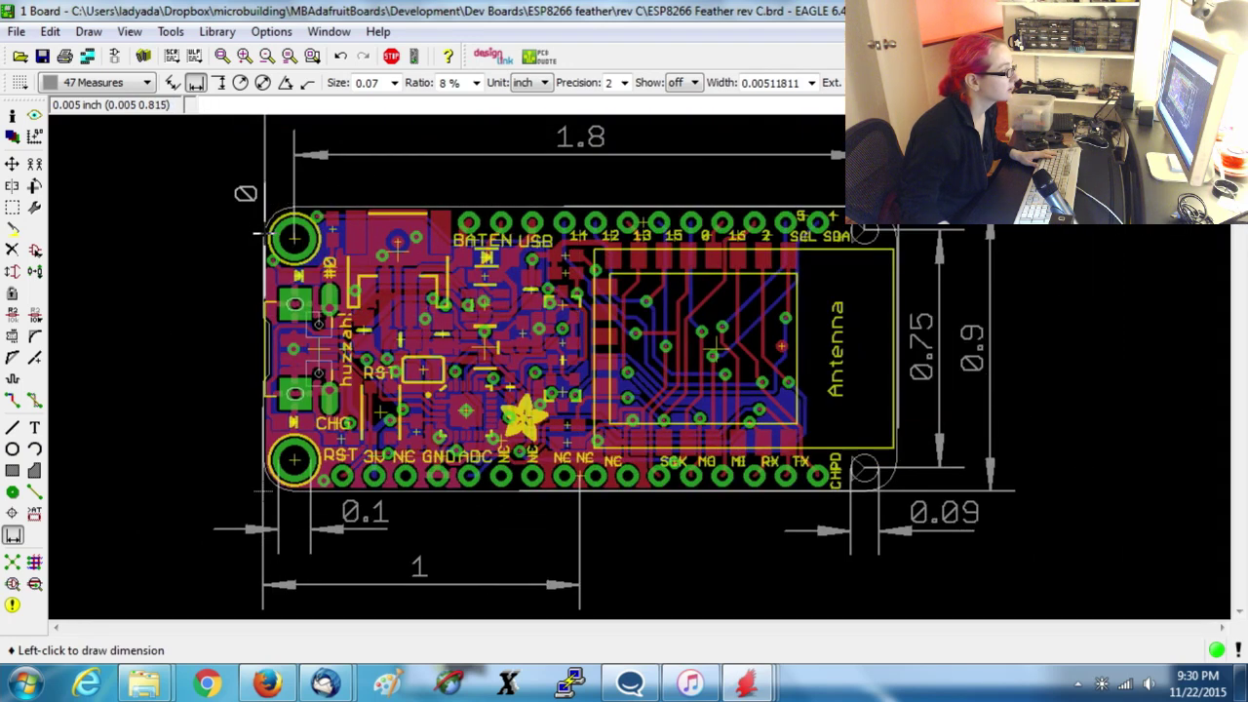
scroll(616, 230, up, 2)
click(617, 230)
scroll(616, 230, down, 2)
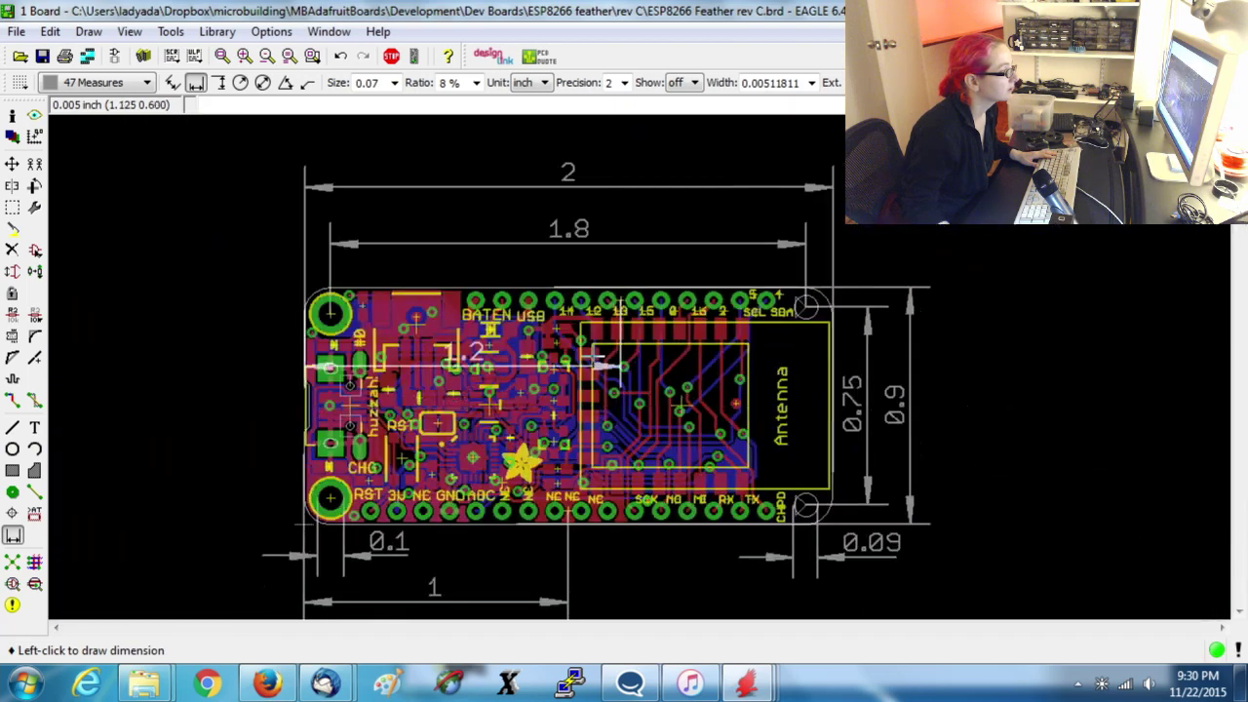
click(538, 273)
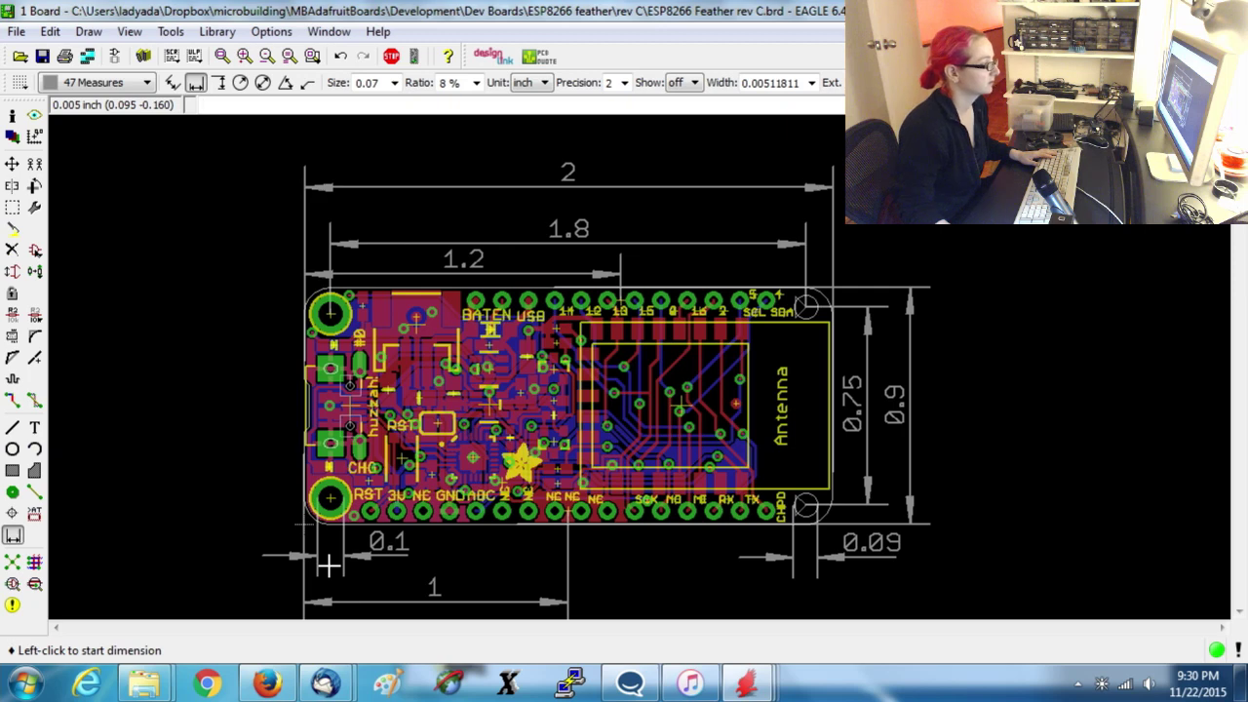
Move the 1.8 dimension higher and stack the 1.2 dimension just beneath it.
scroll(352, 344, up, 1)
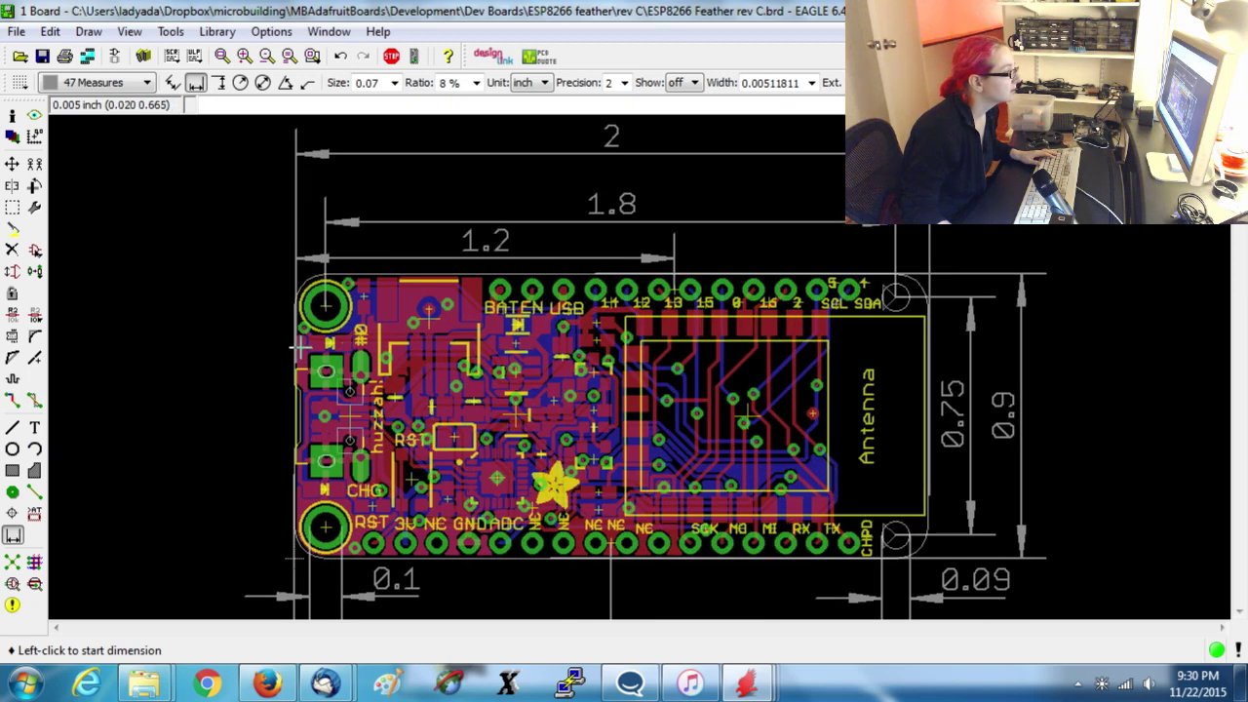
click(12, 164)
click(609, 202)
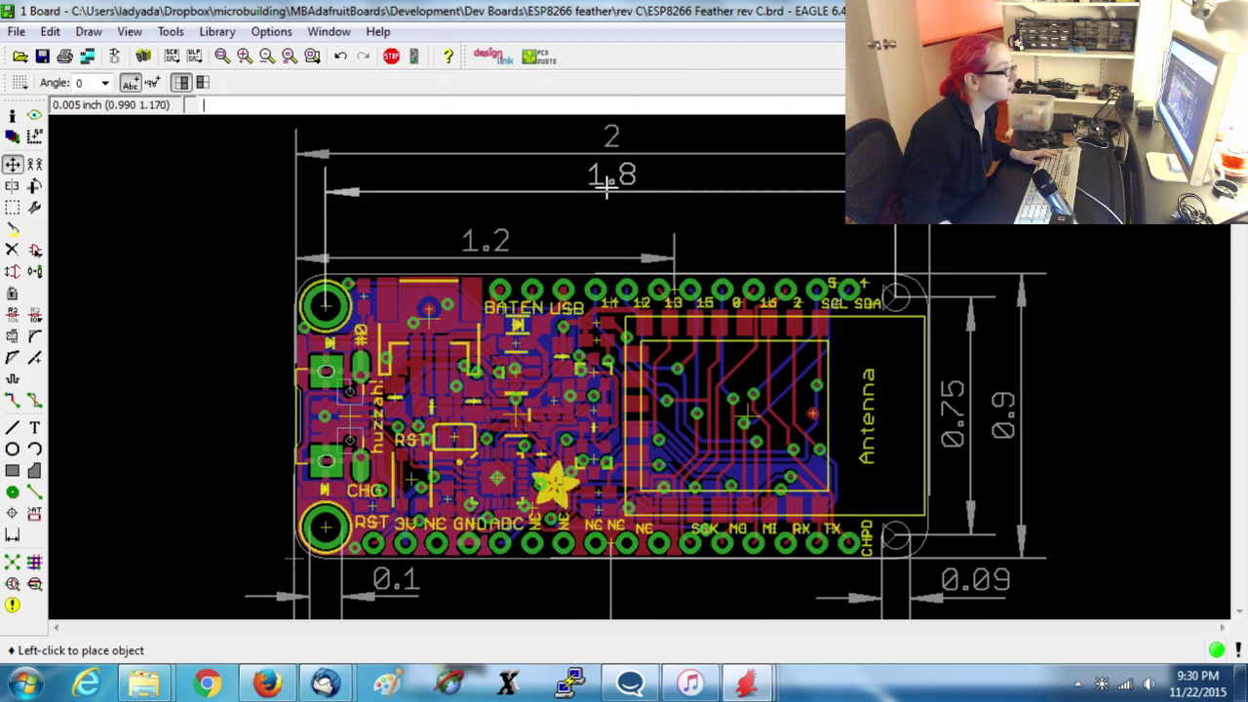
click(608, 173)
click(487, 223)
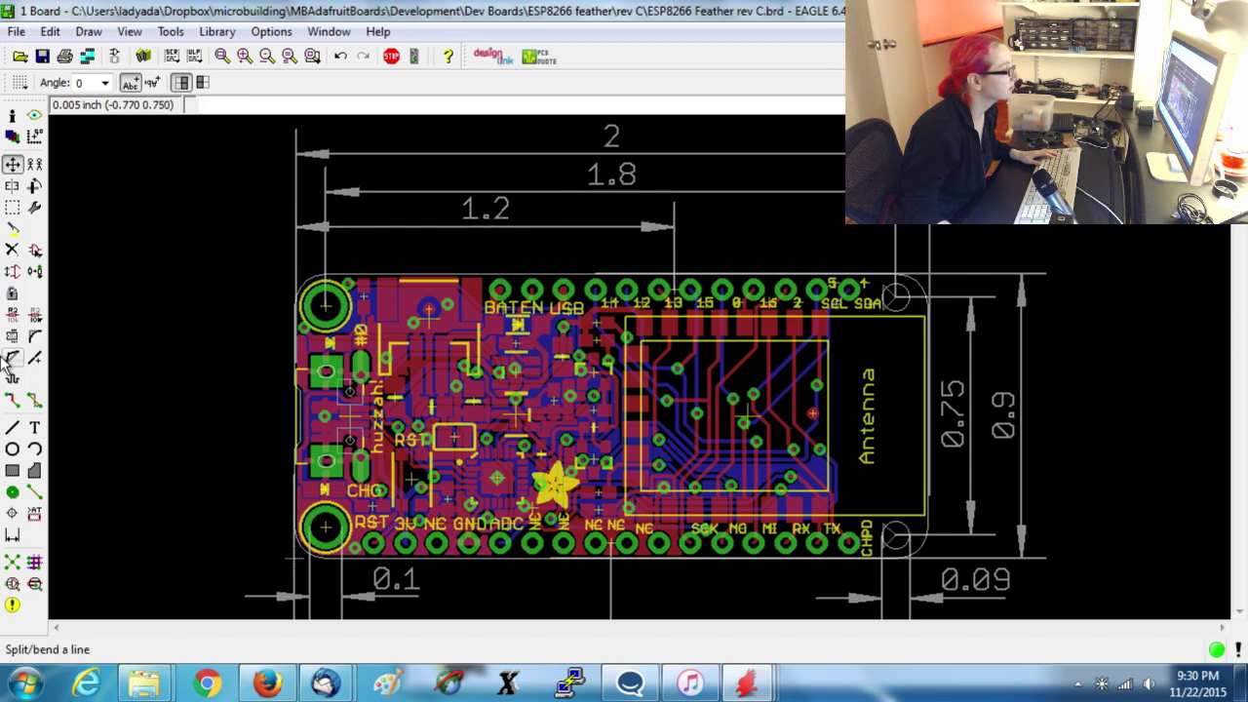
Query the properties of the object at the board's left edge with Info.
click(13, 536)
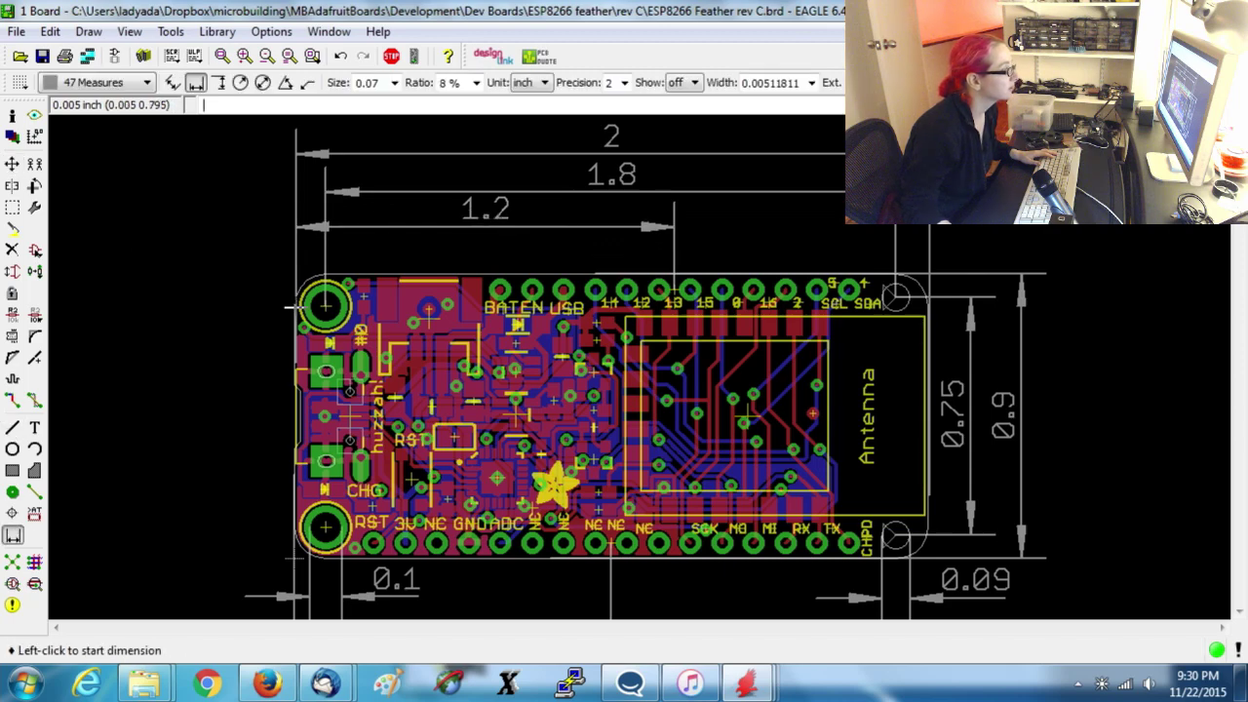
scroll(289, 306, up, 4)
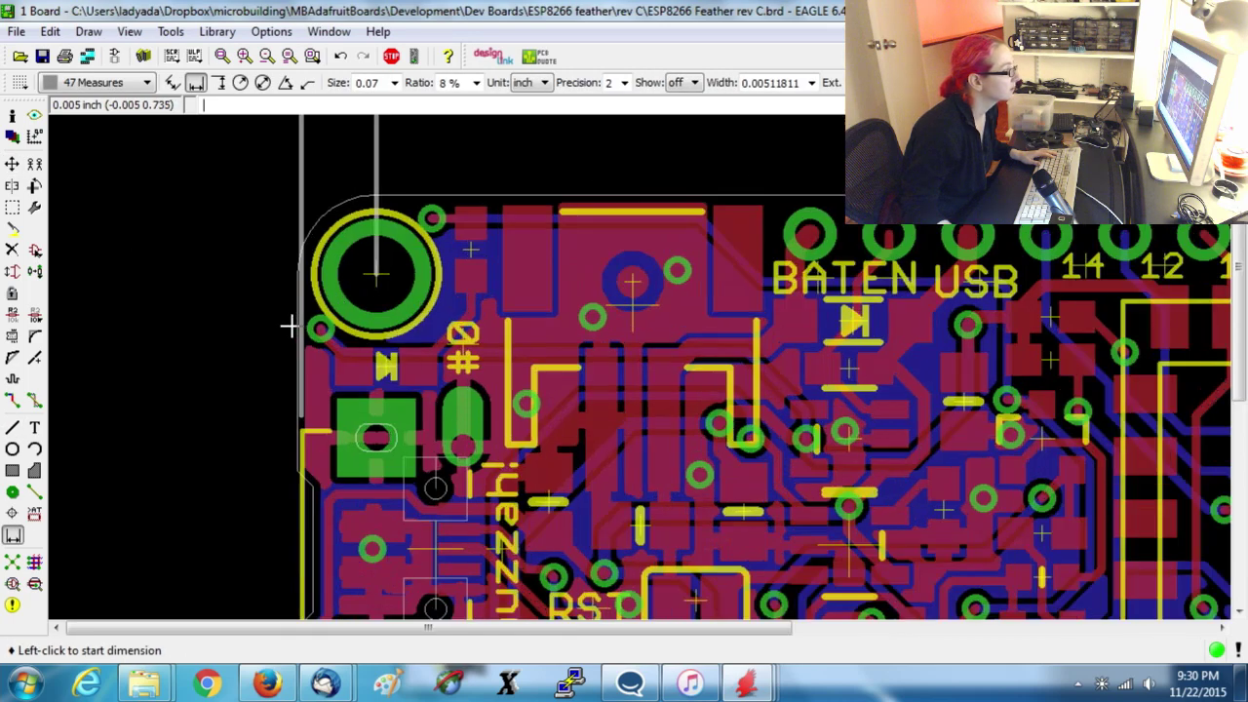
click(11, 115)
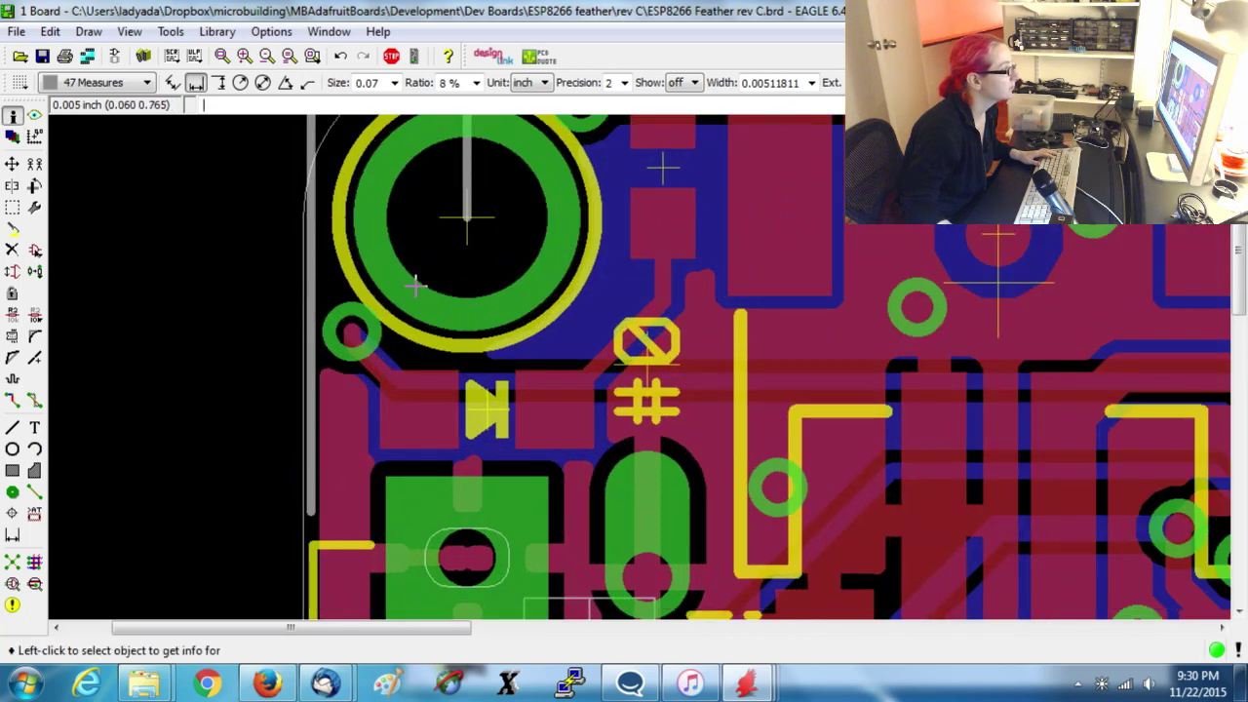
click(312, 300)
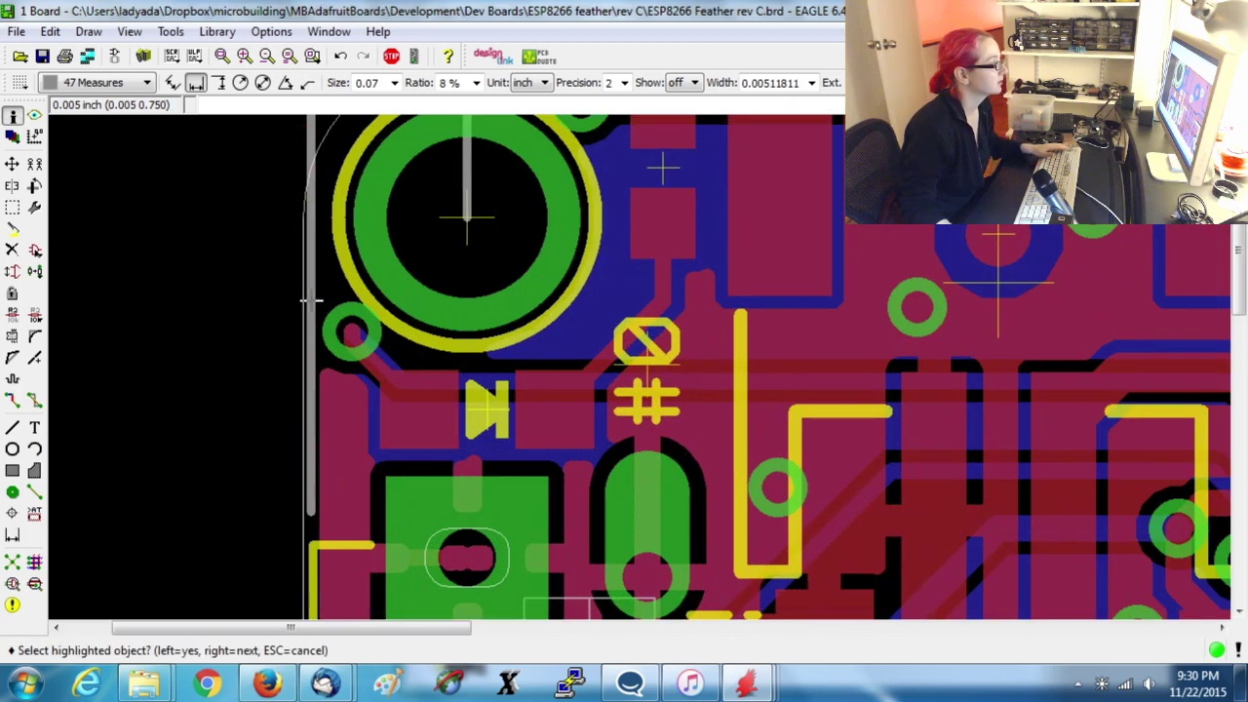
scroll(311, 300, down, 5)
Check the 1.2 dimension's properties, then set the 2 dimension to run from x 0 to 2.00.
click(507, 244)
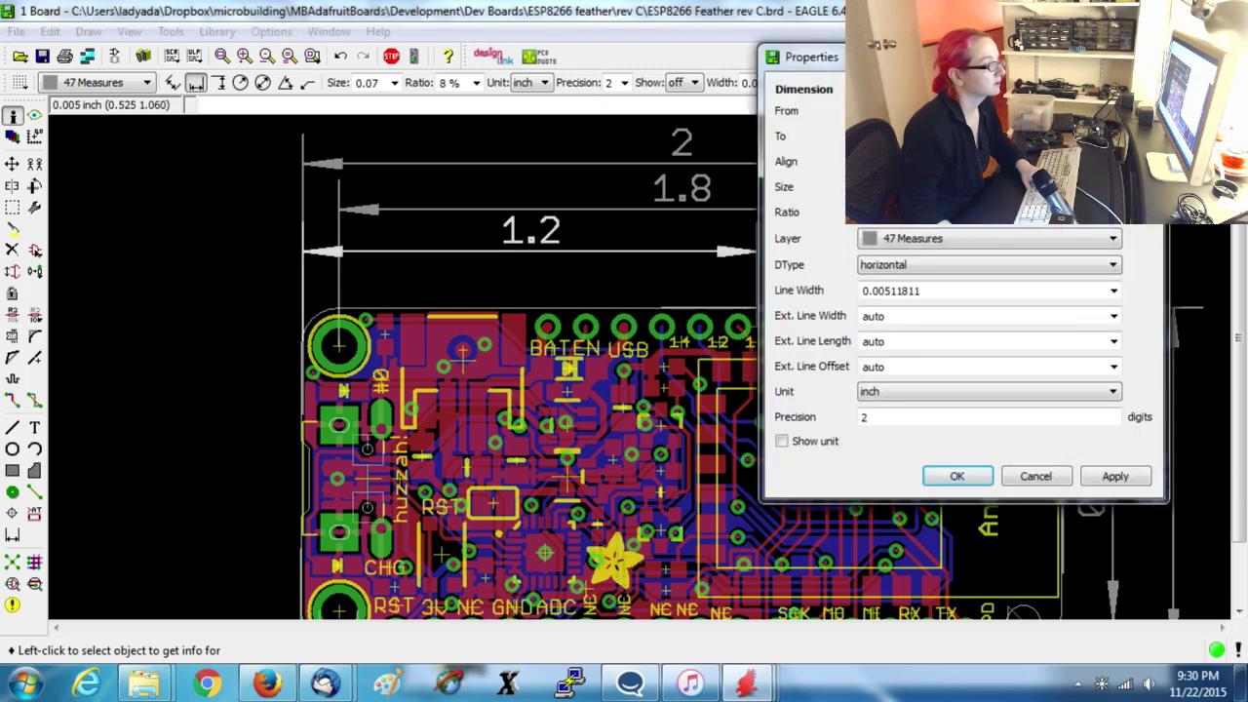
click(1115, 478)
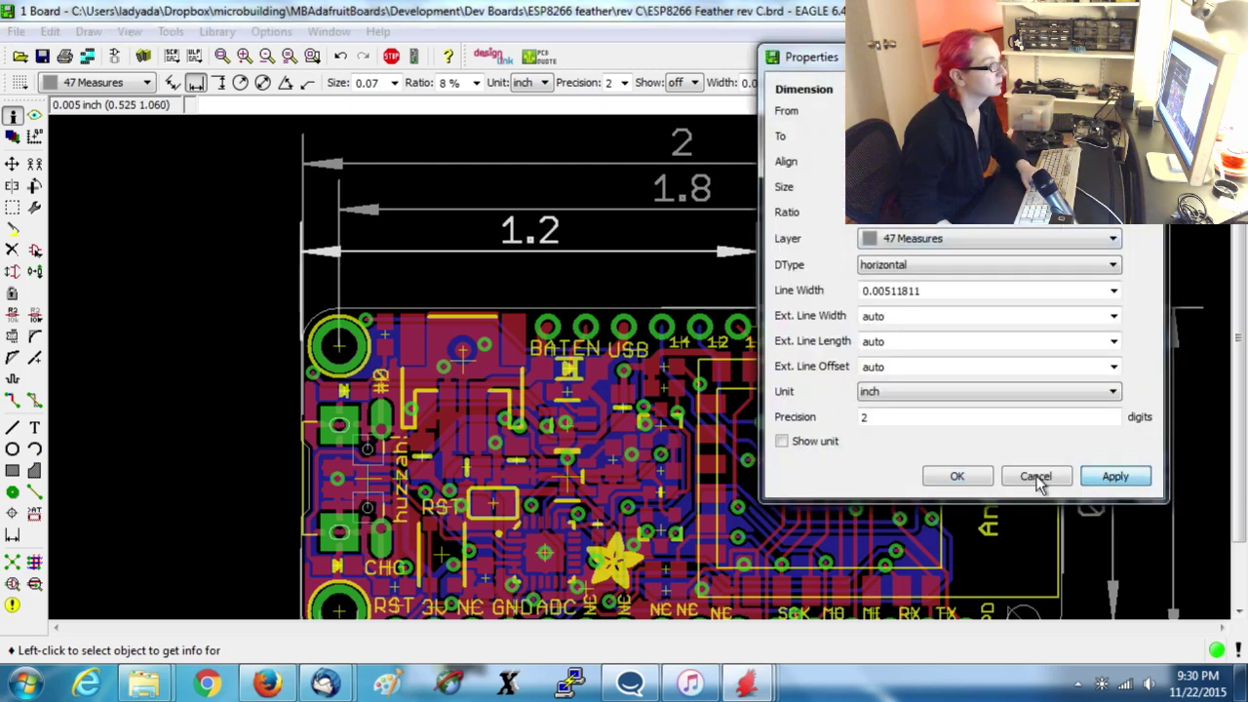
click(957, 478)
click(312, 161)
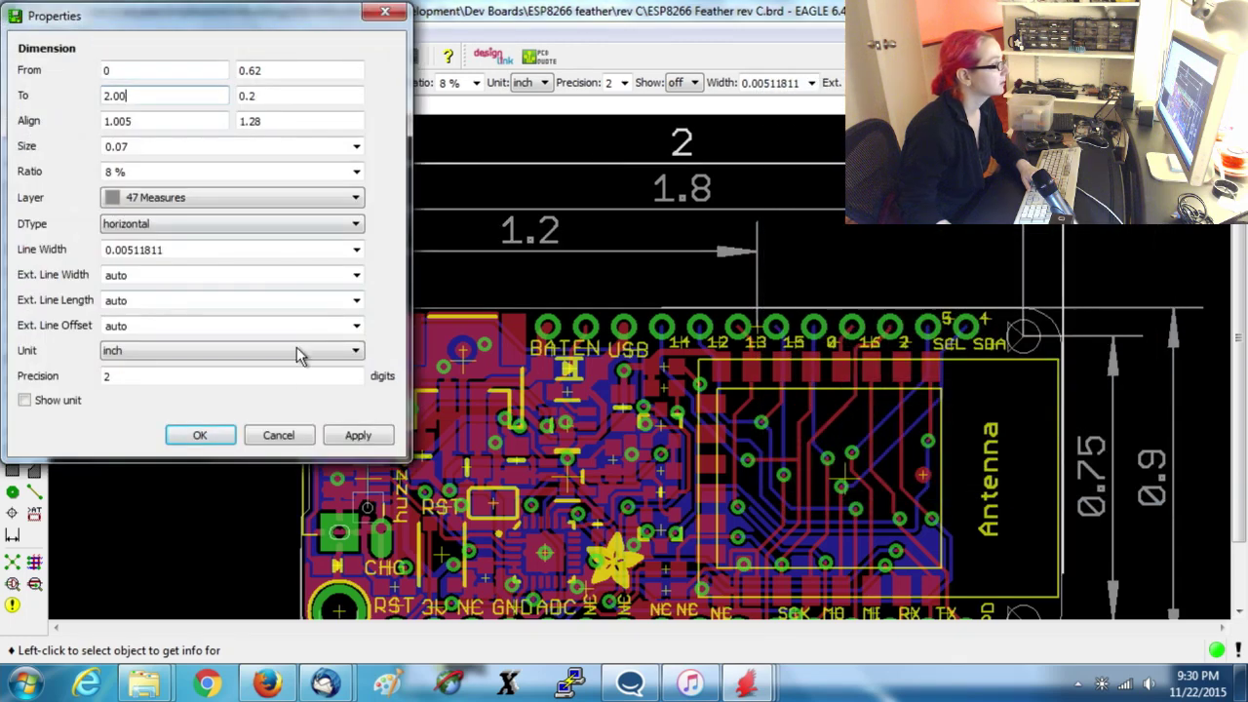
click(198, 436)
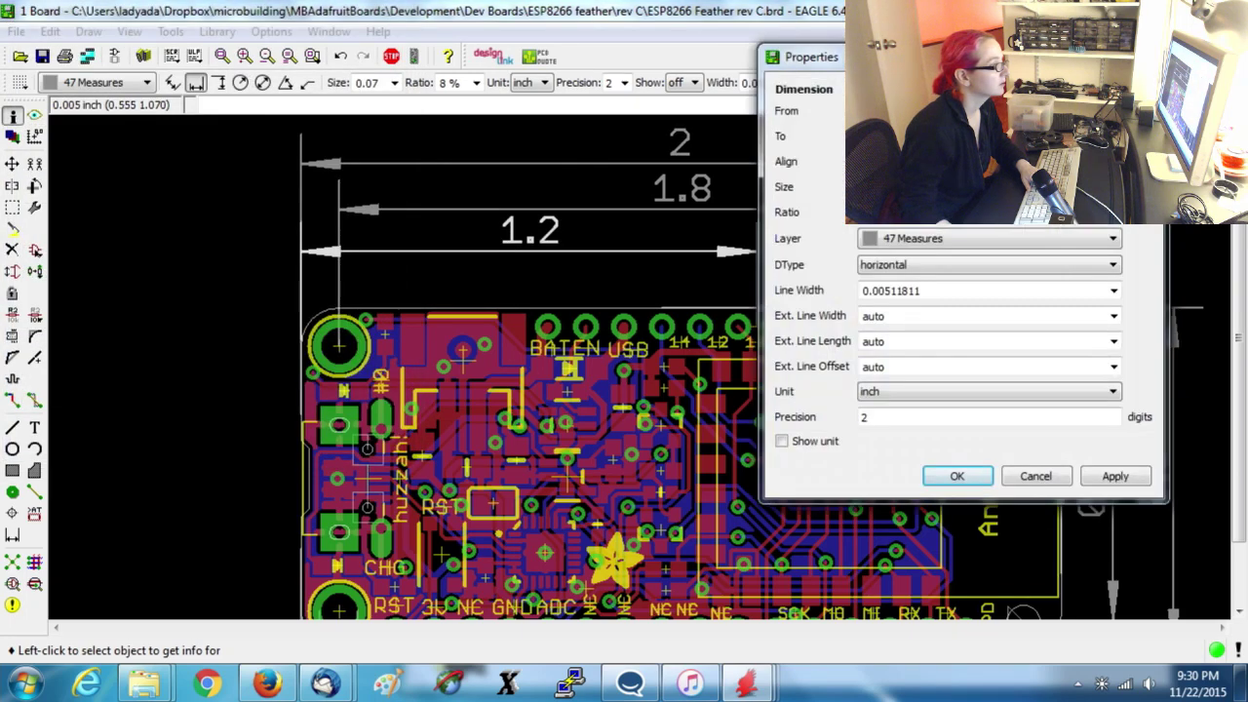
click(957, 476)
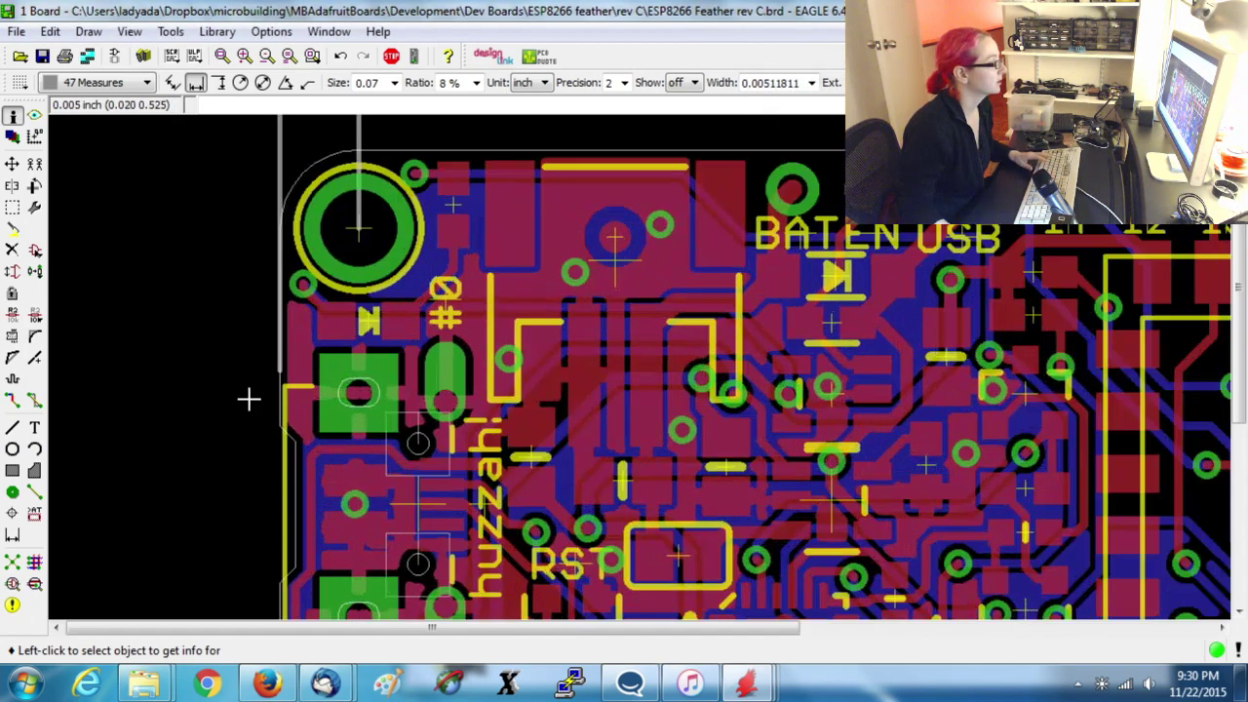
Add a 0.43 dimension from the board's left edge to the upper mounting hole.
scroll(248, 395, up, 3)
key(super)
key(Escape)
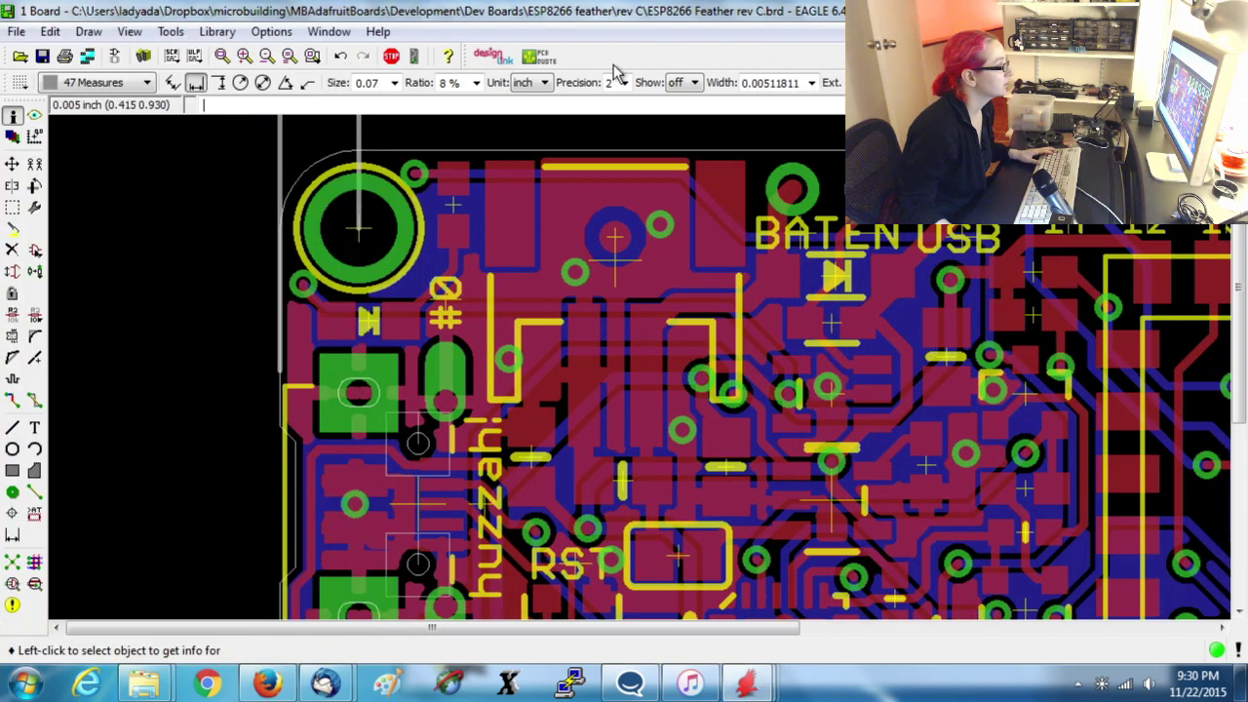
click(13, 536)
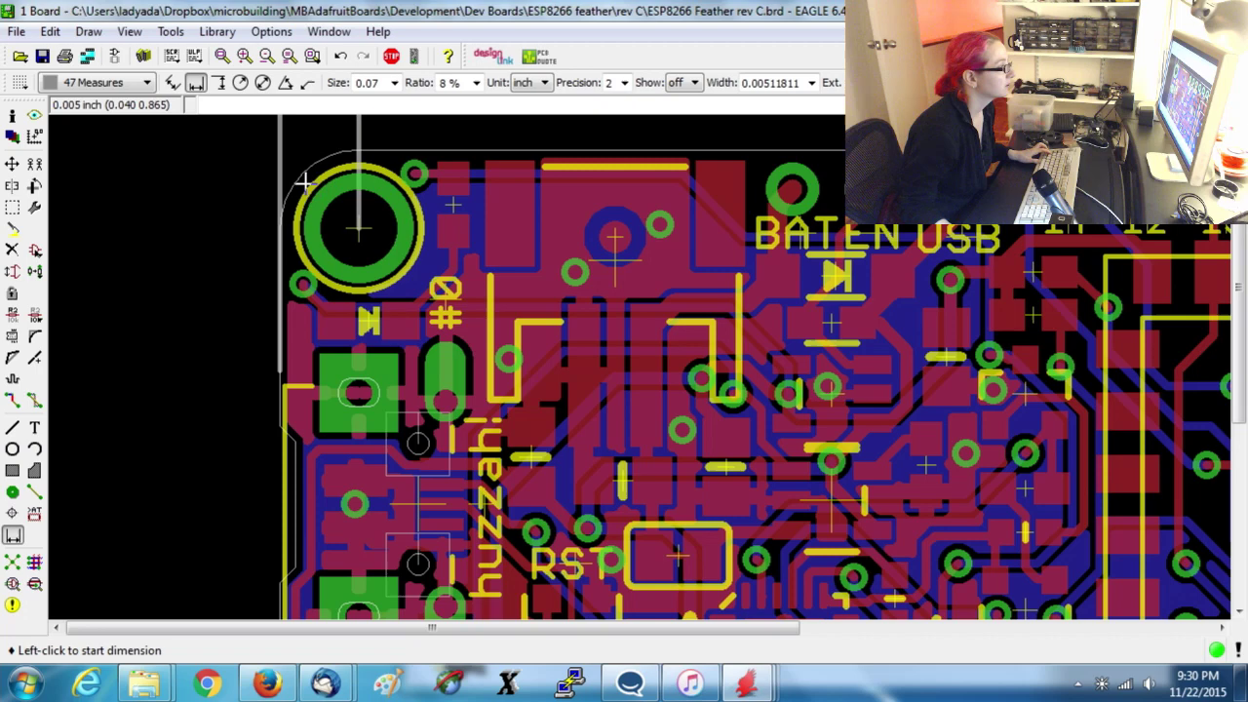
click(278, 225)
scroll(293, 293, down, 3)
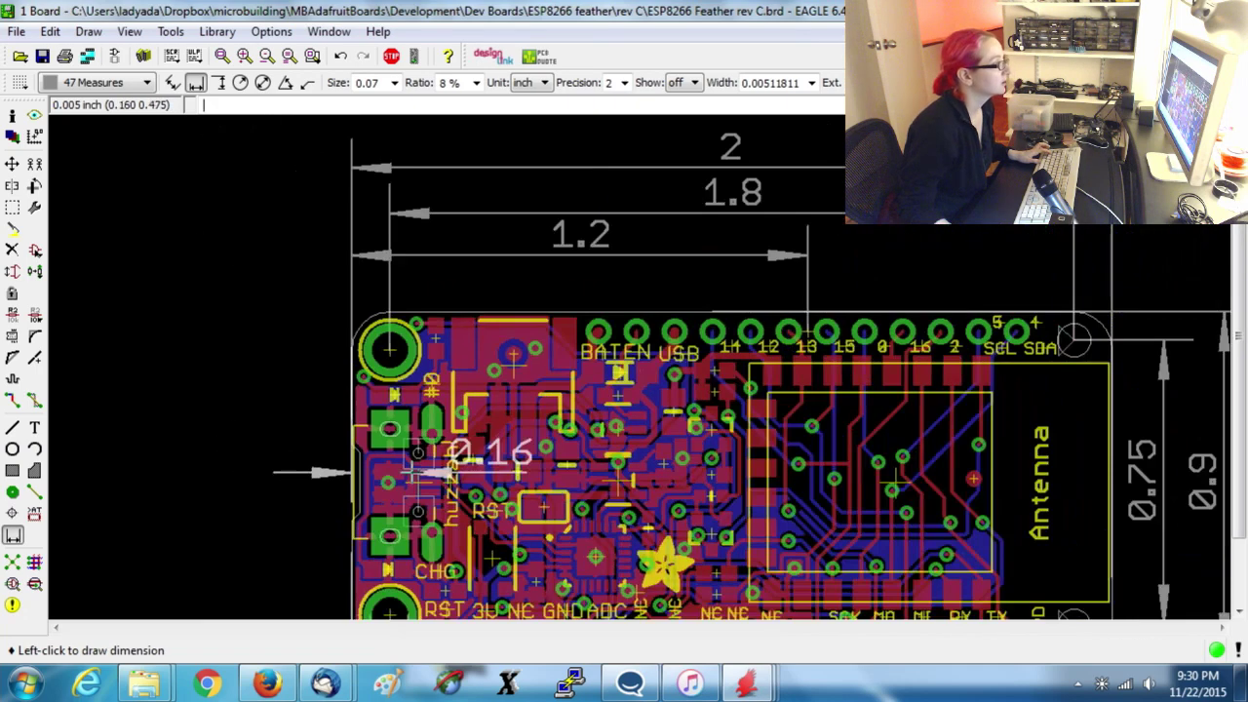
scroll(329, 340, up, 1)
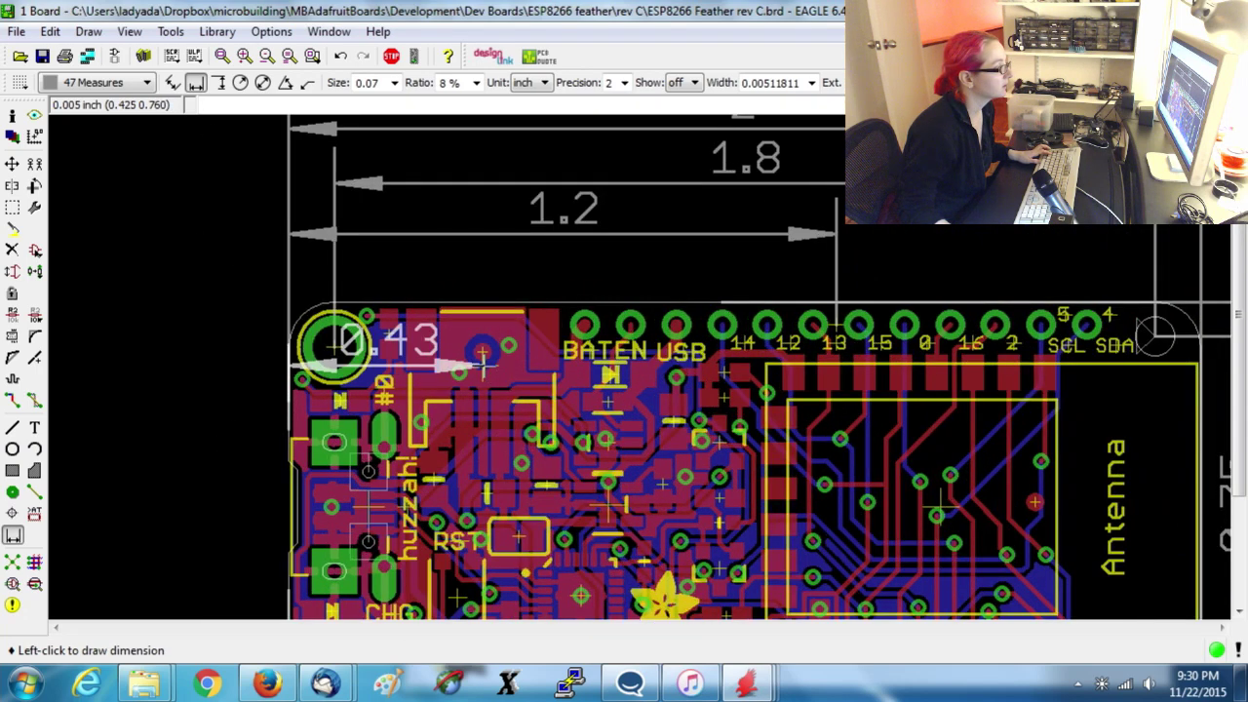
click(482, 363)
click(468, 286)
Add a 0.45 dimension from the board's lower edge, placed left of the board.
scroll(468, 286, down, 2)
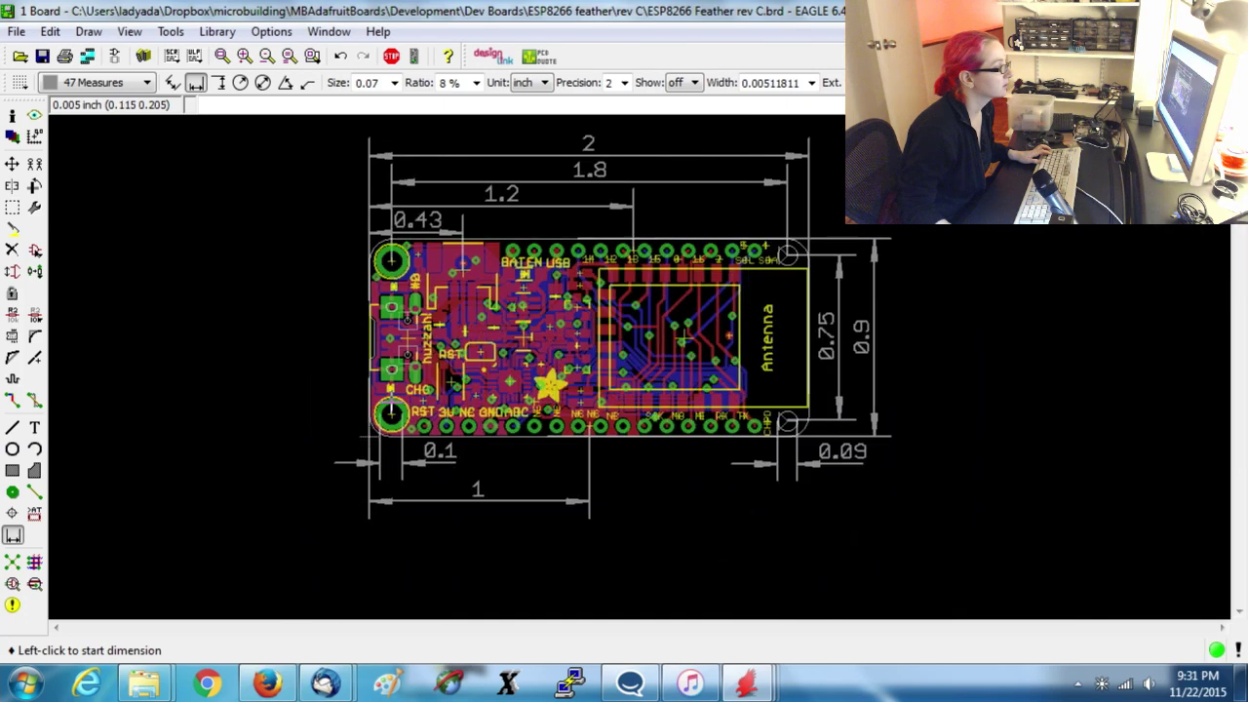
scroll(393, 416, up, 3)
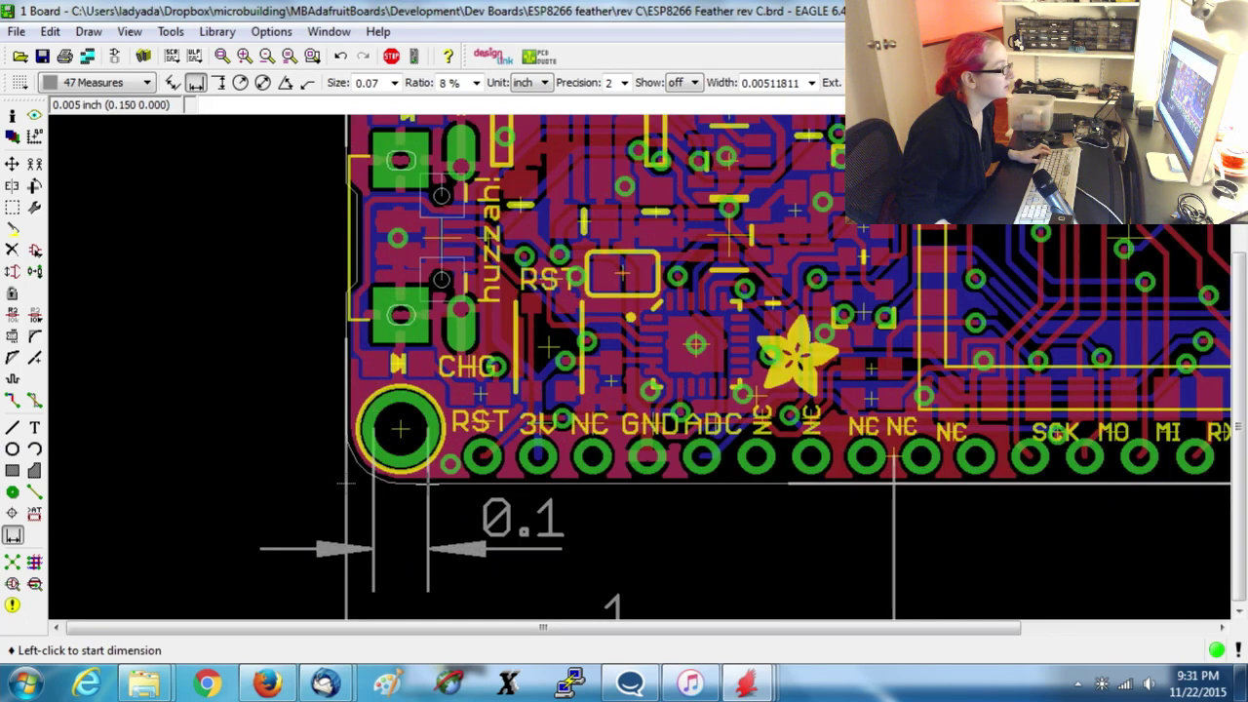
click(427, 483)
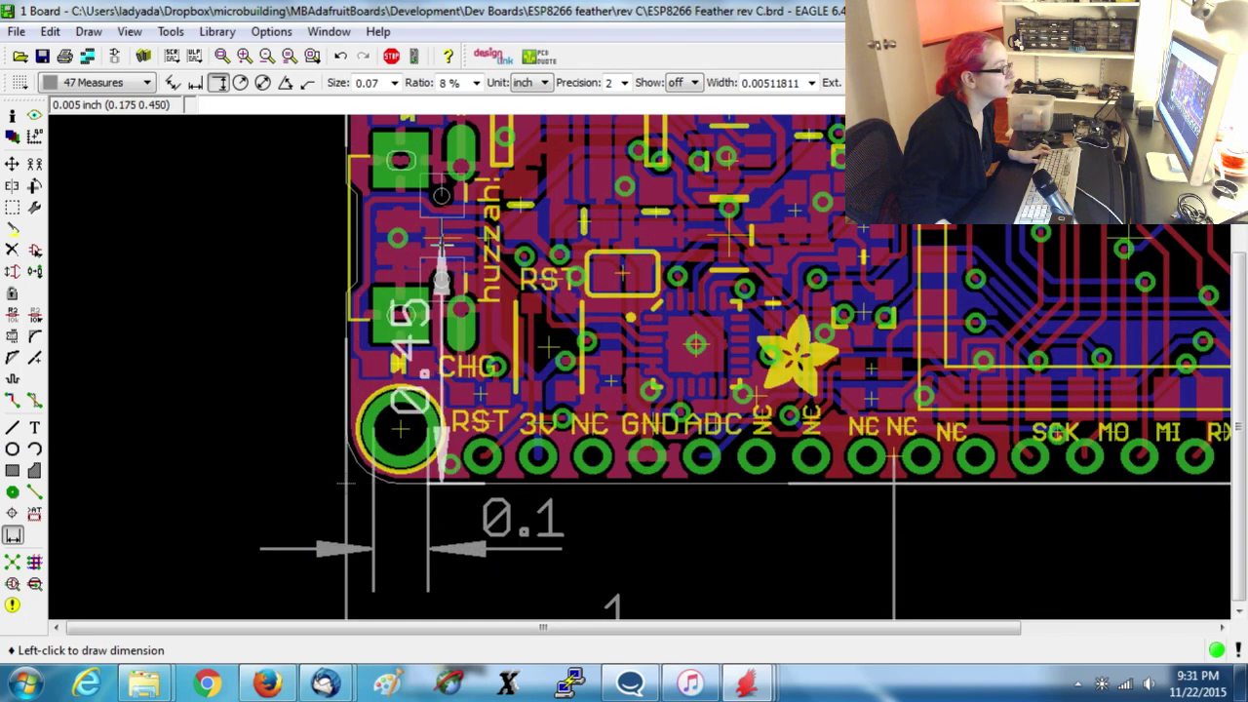
click(441, 242)
click(252, 293)
scroll(258, 312, down, 3)
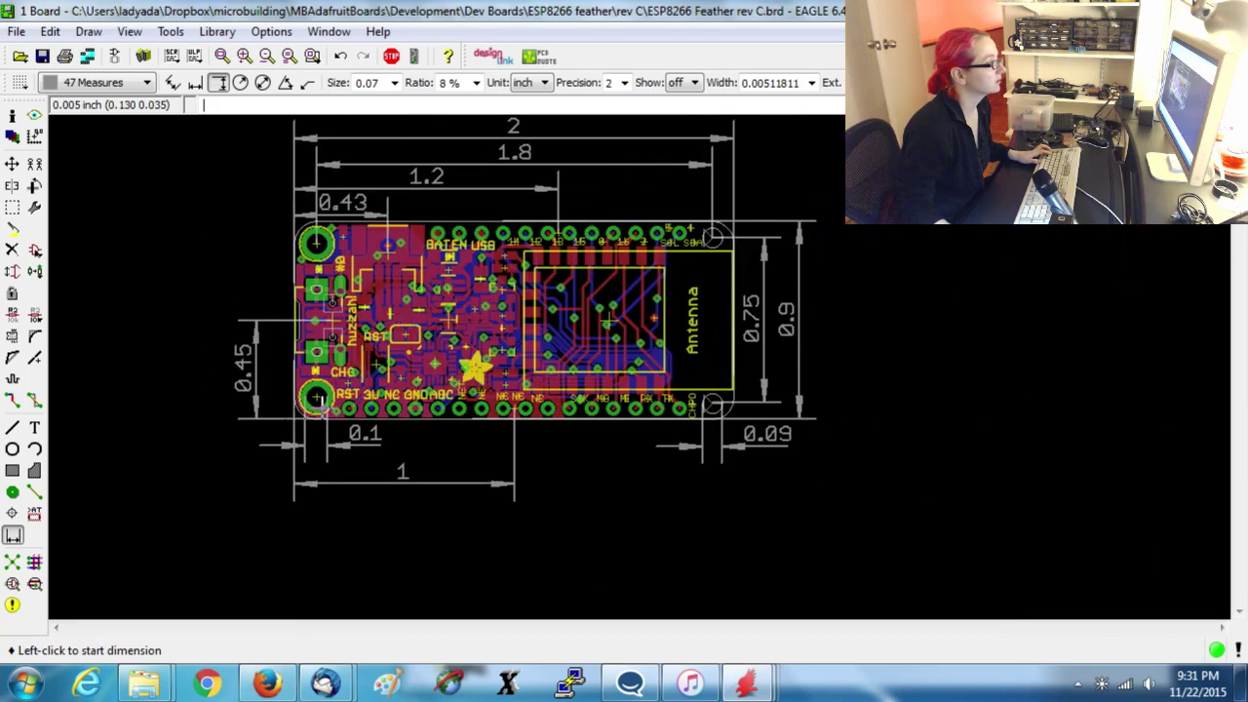
scroll(410, 390, up, 2)
scroll(410, 390, down, 2)
scroll(409, 390, up, 2)
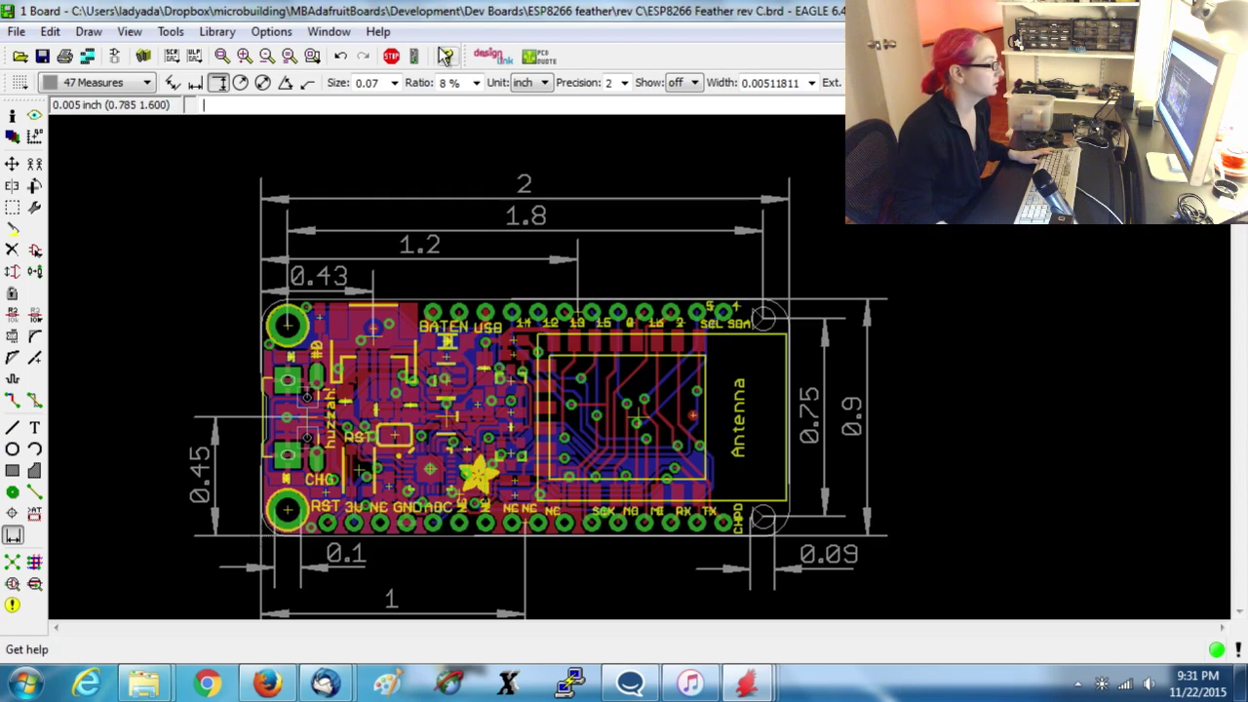
scroll(413, 576, down, 2)
scroll(412, 573, up, 2)
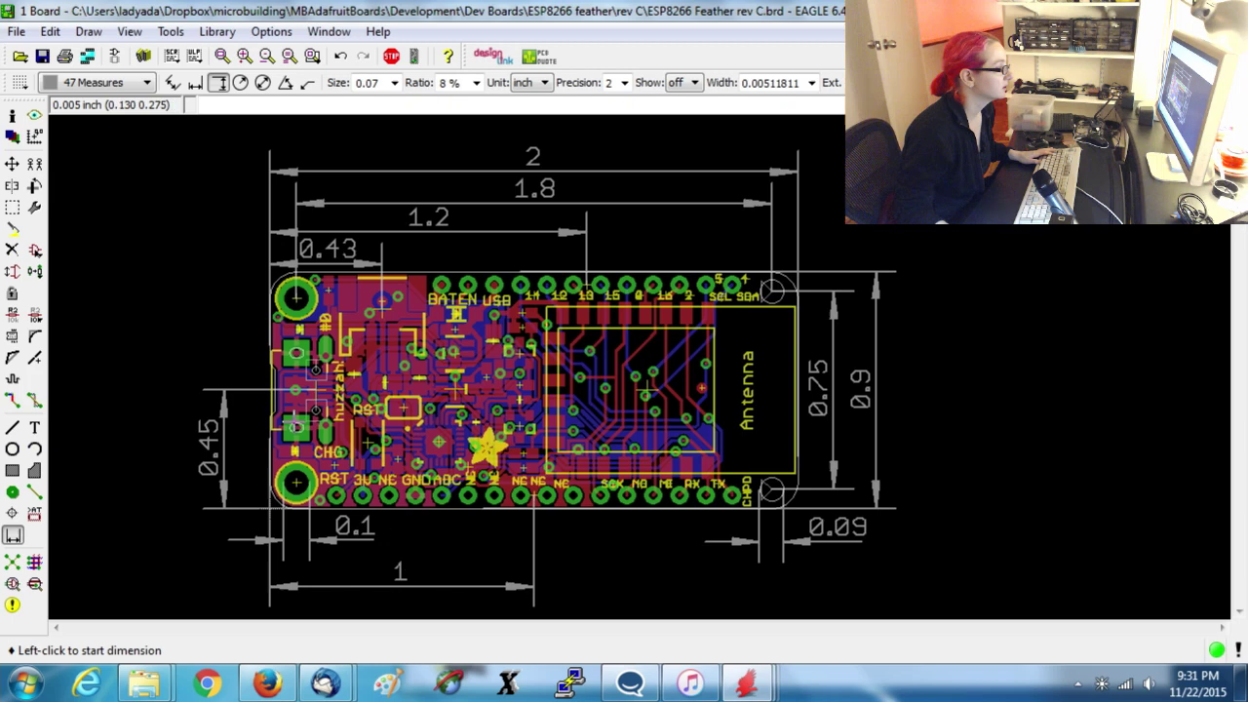
Raise the 0.43 and bottom 1-inch dimensions slightly, then save the board file.
click(12, 164)
click(334, 255)
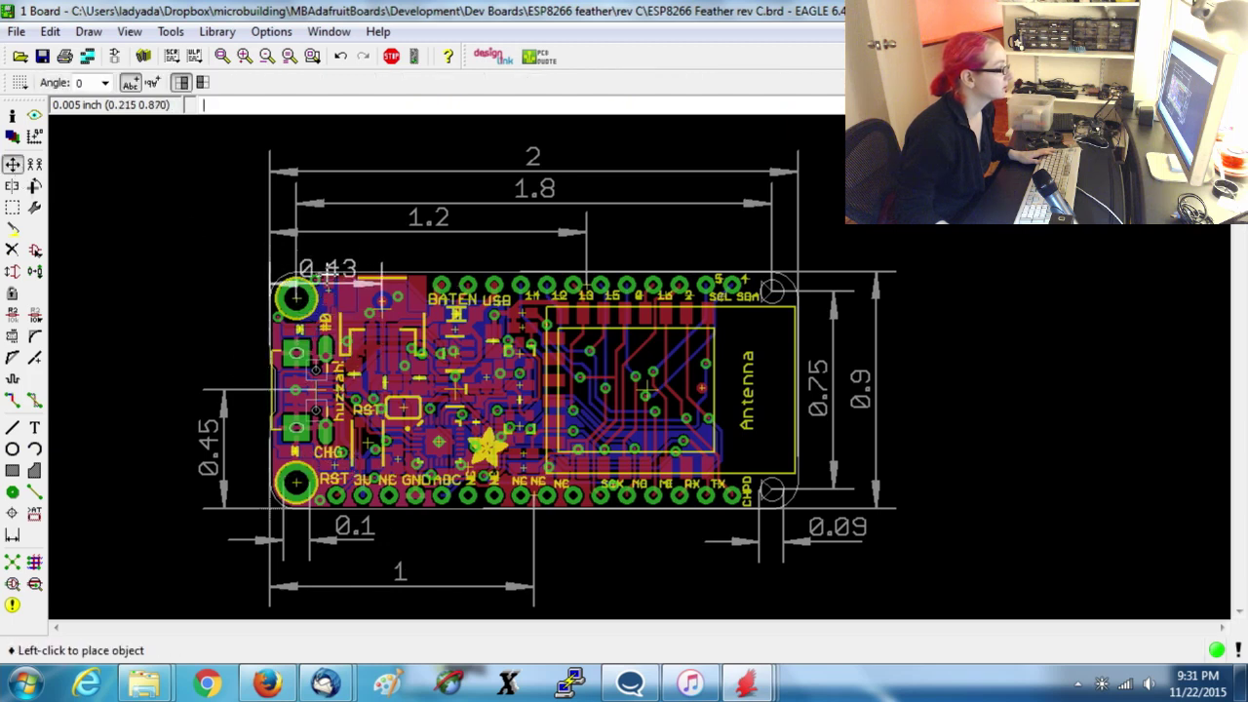
click(329, 253)
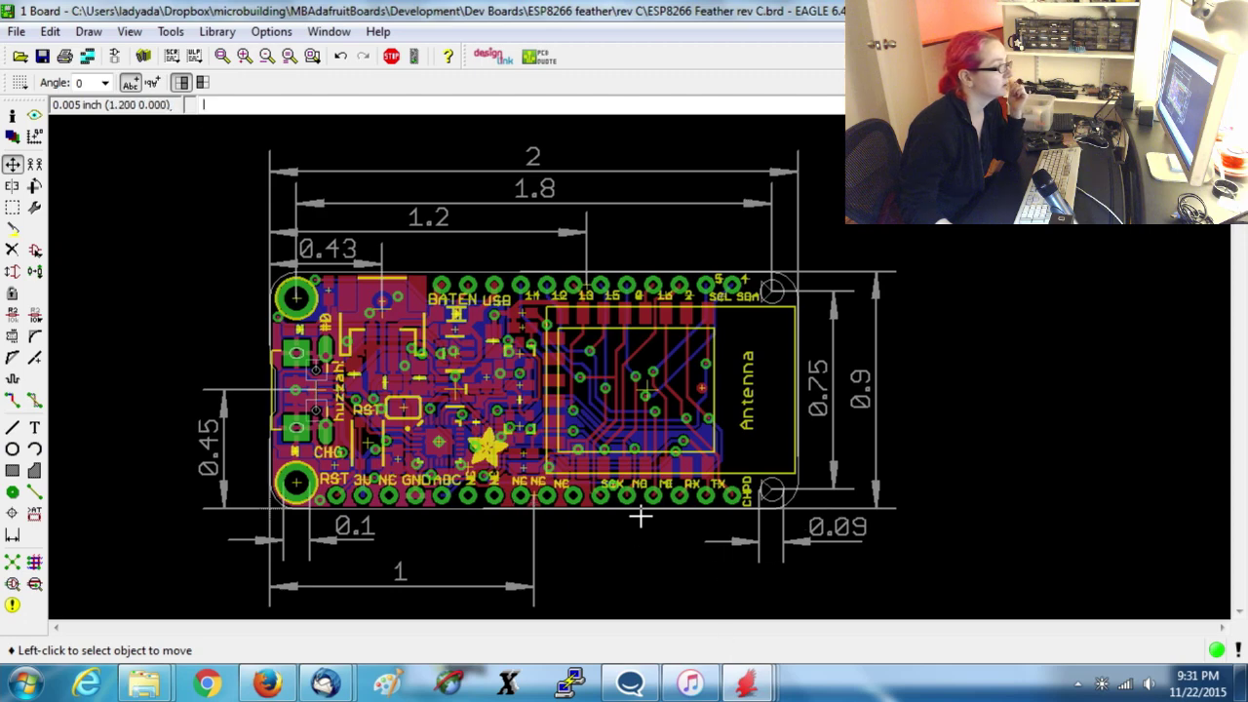
scroll(639, 517, up, 5)
scroll(777, 555, down, 5)
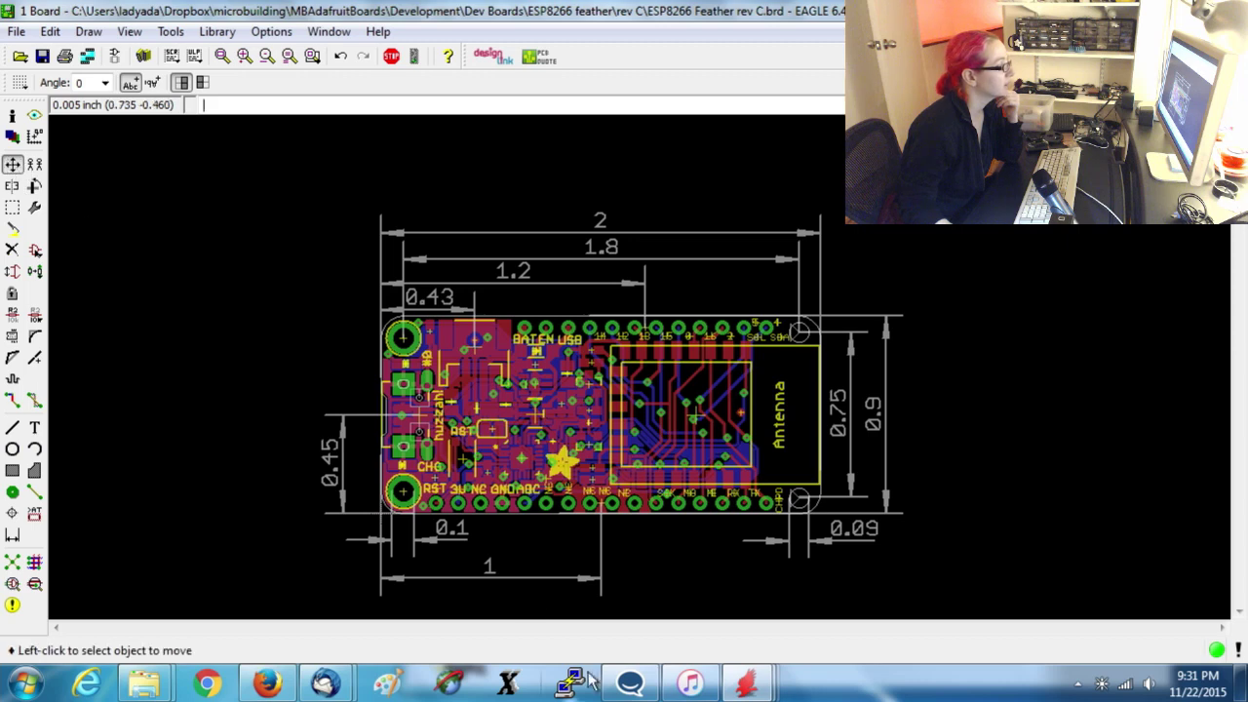
click(477, 578)
click(477, 573)
key(ctrl+s)
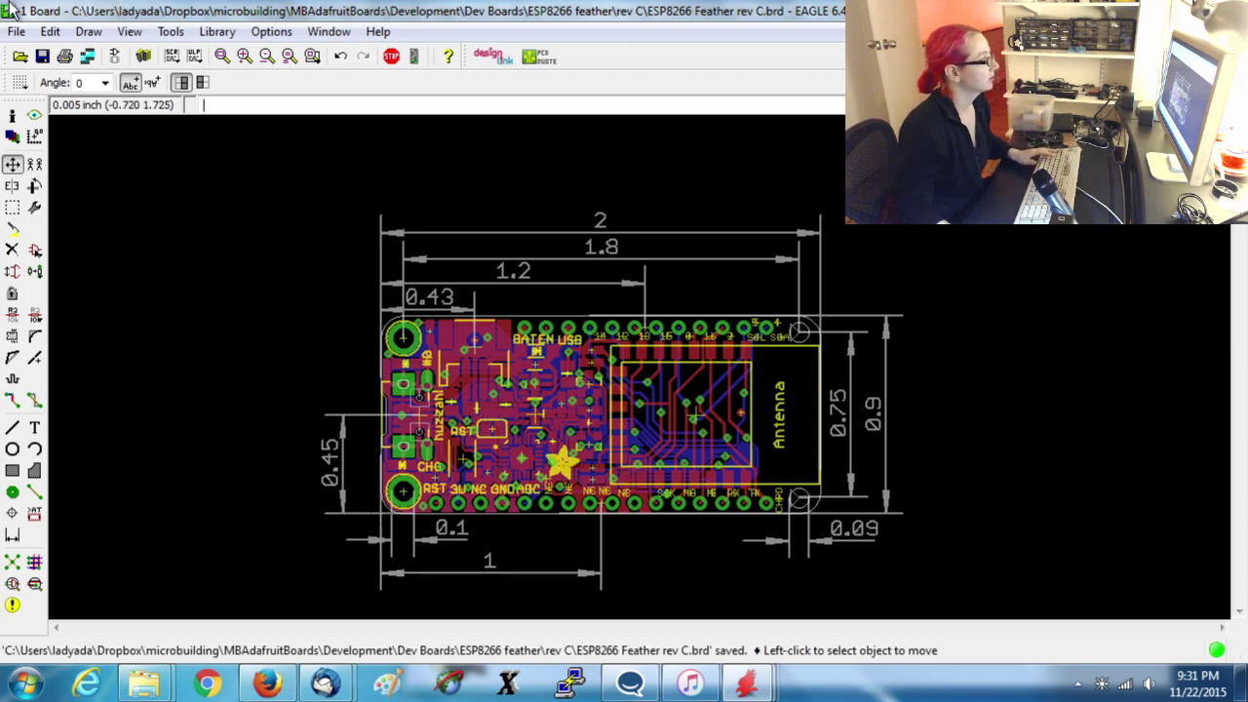
Export the board as a 300 dpi espbrd.png on the Desktop and return to the browser.
click(16, 31)
mouse_move(83, 325)
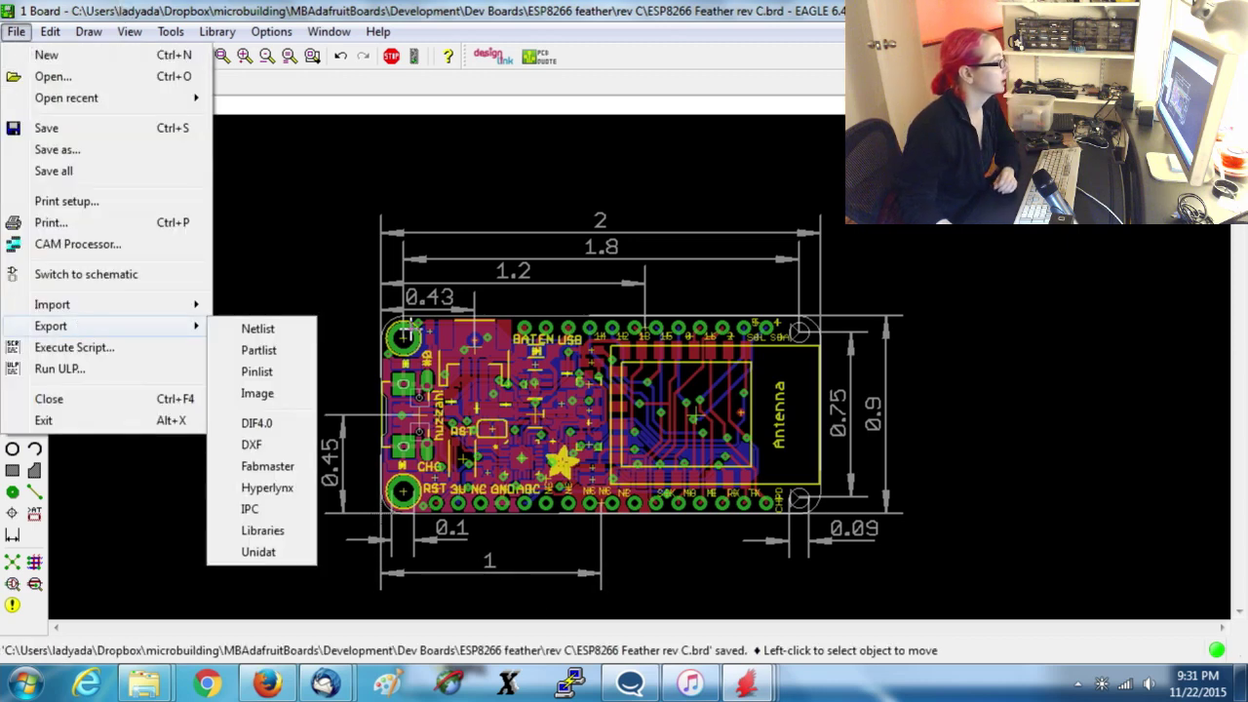
click(276, 395)
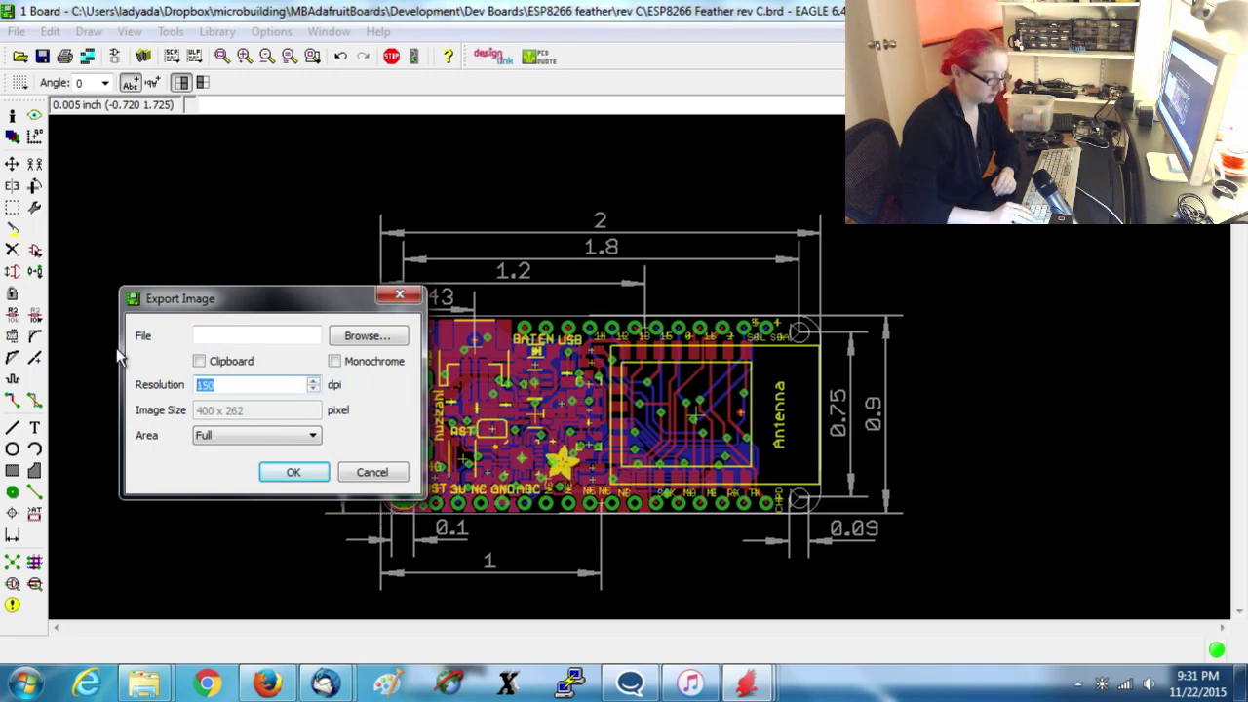
text(300)
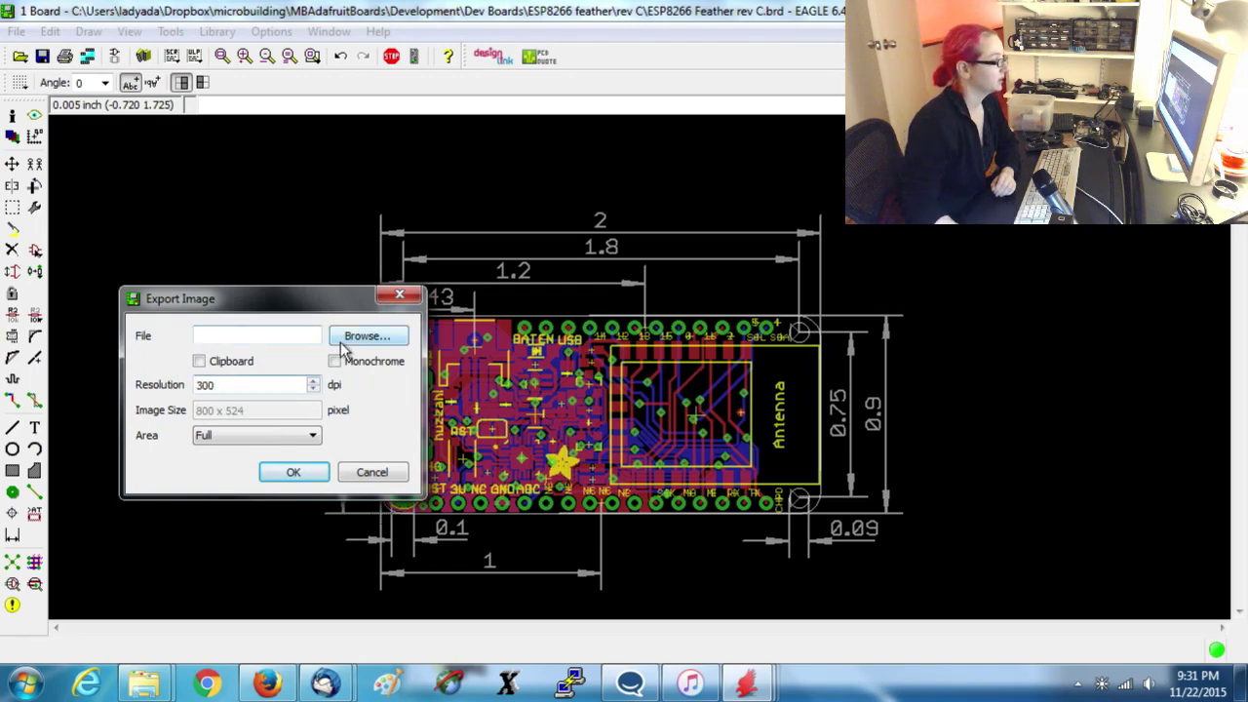
click(368, 337)
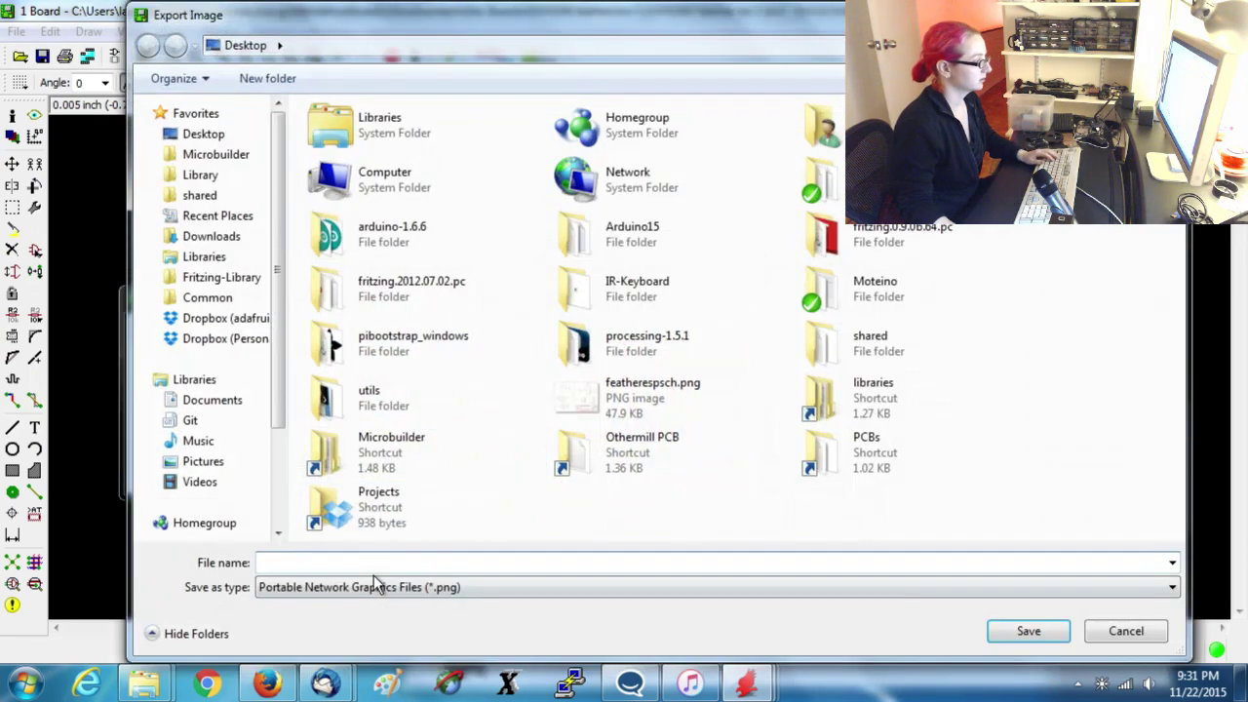
text(esp)
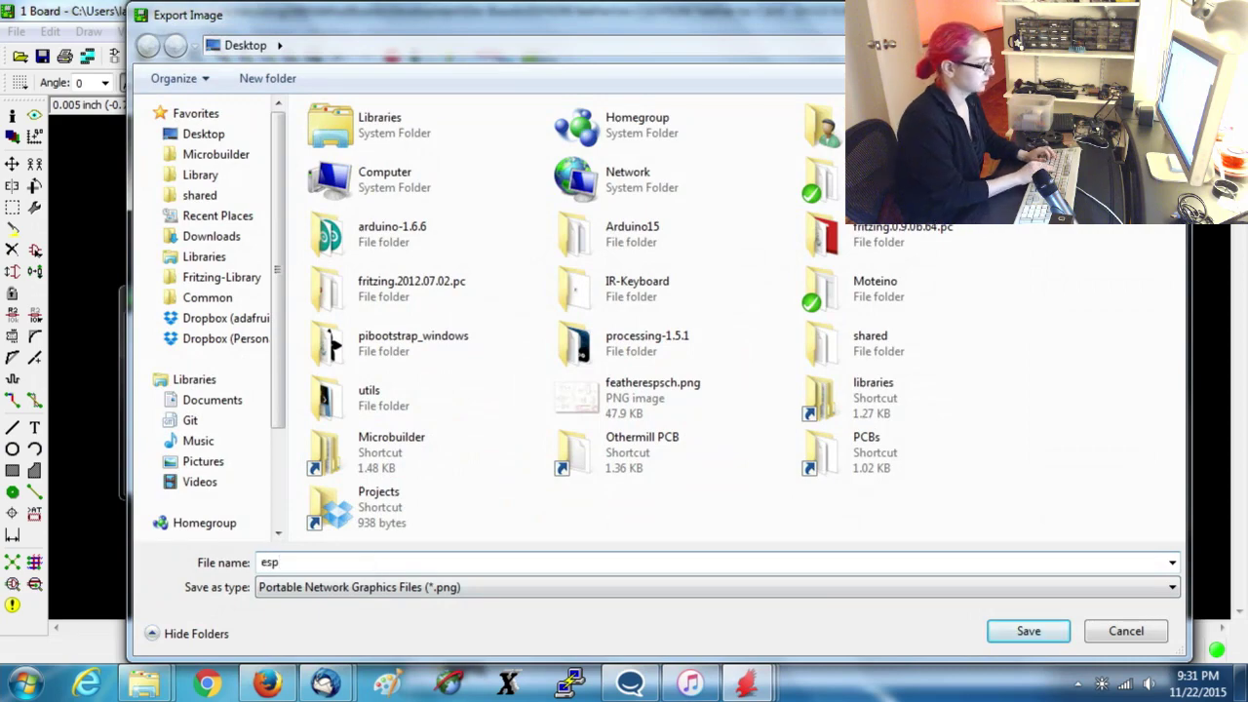
text(brd)
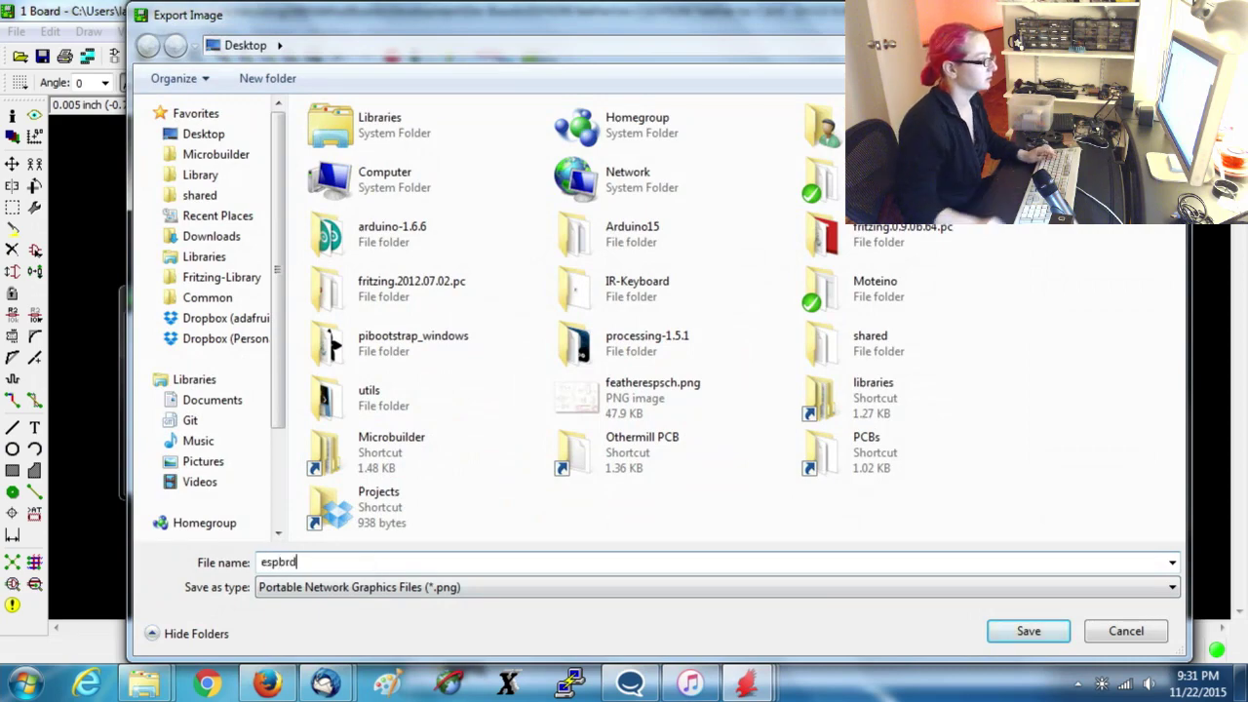
click(1026, 631)
click(292, 472)
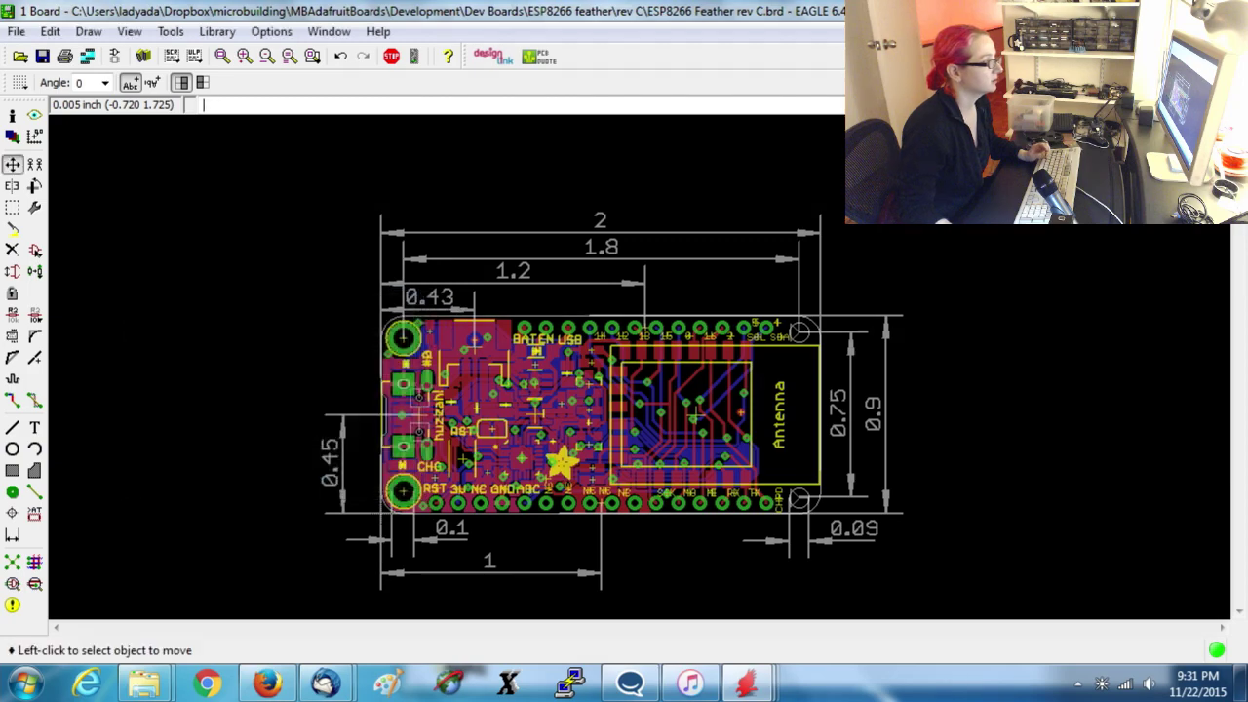
key(alt+Tab)
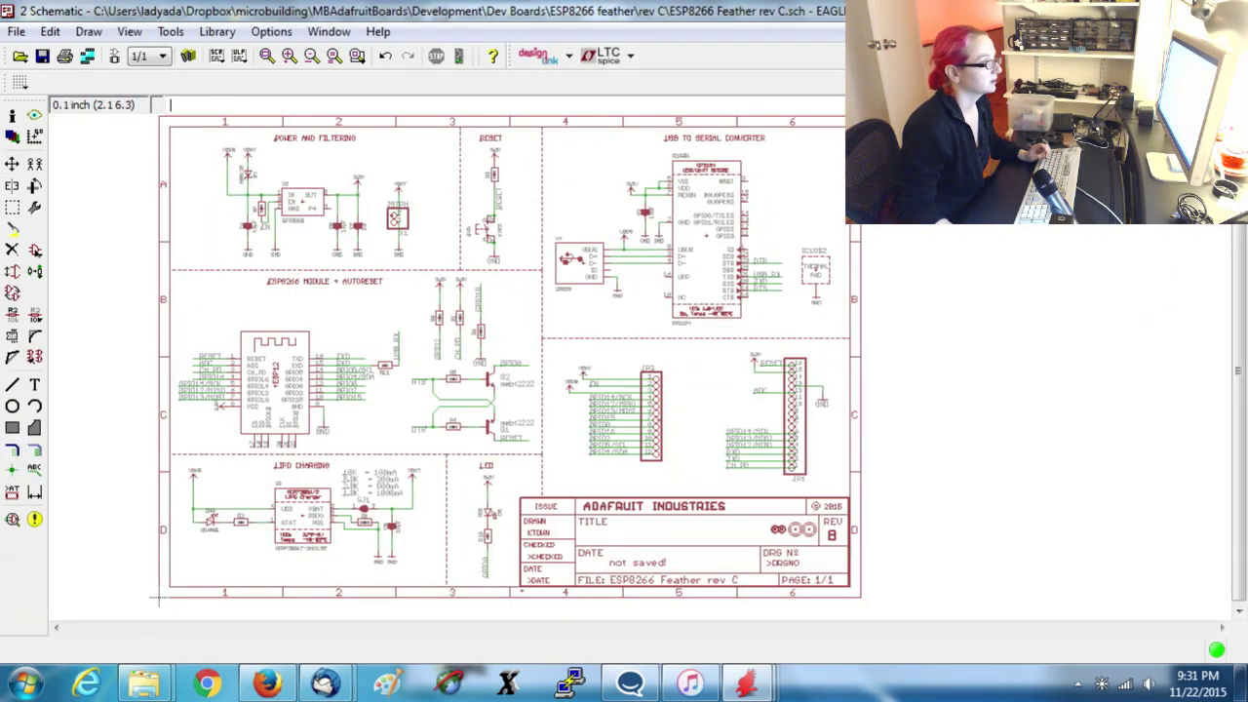
key(alt+Tab)
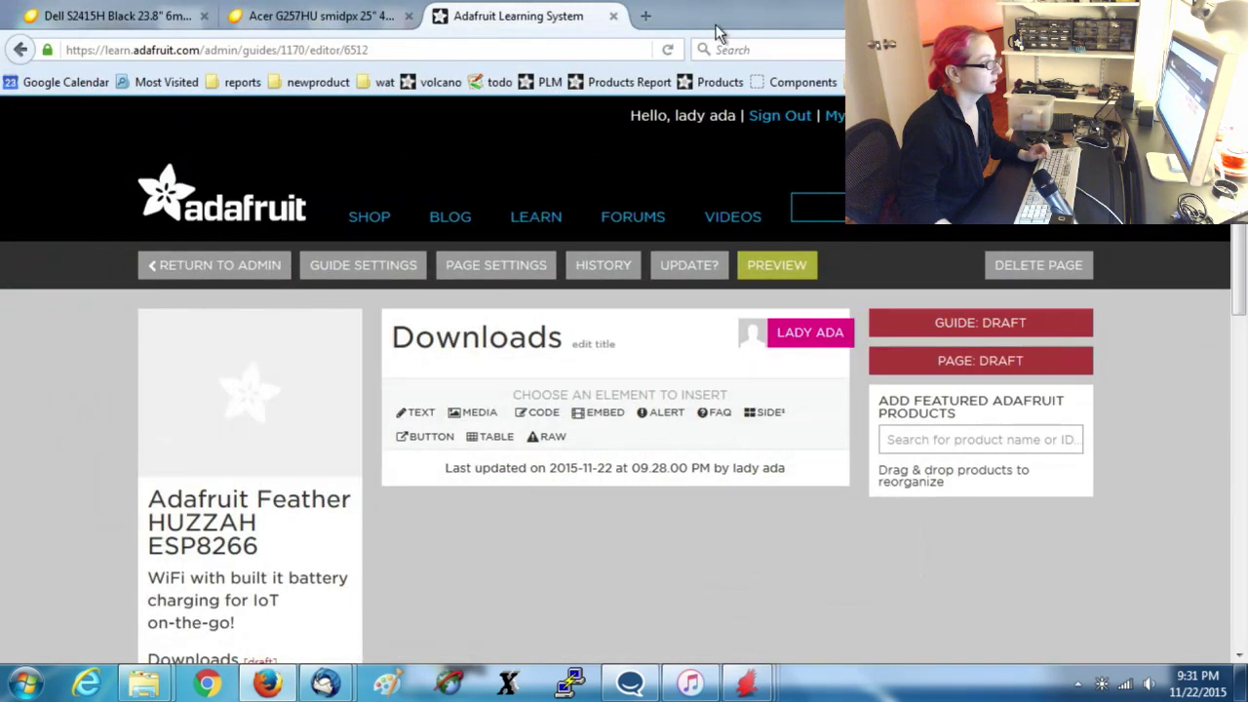
Upload featherespsch.png from the Desktop as an image on the Downloads page.
click(478, 413)
click(853, 332)
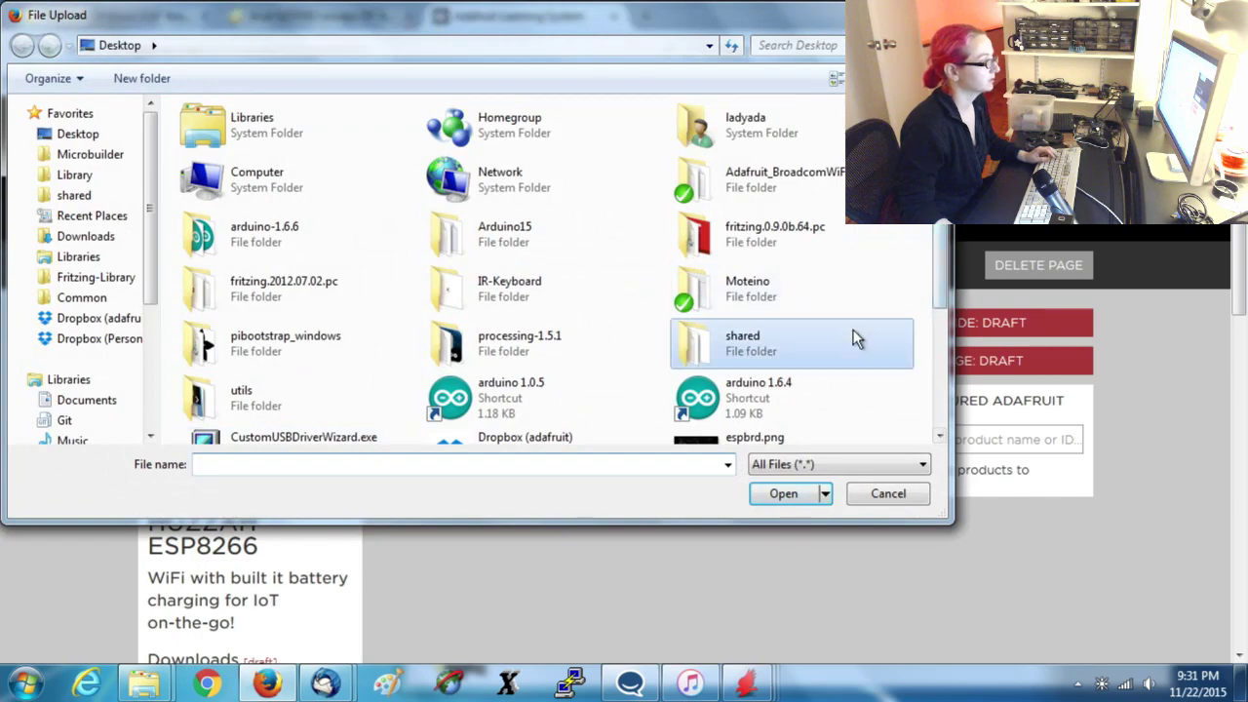
scroll(853, 329, down, 2)
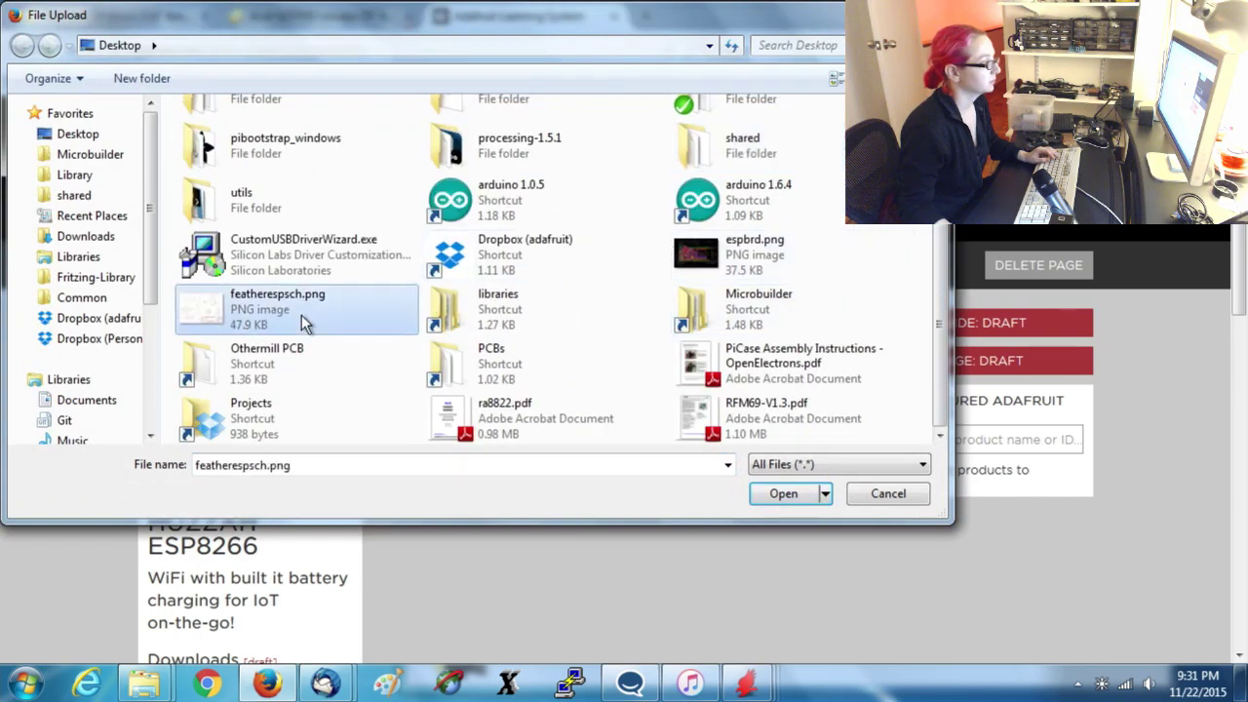
double_click(301, 315)
scroll(931, 399, down, 5)
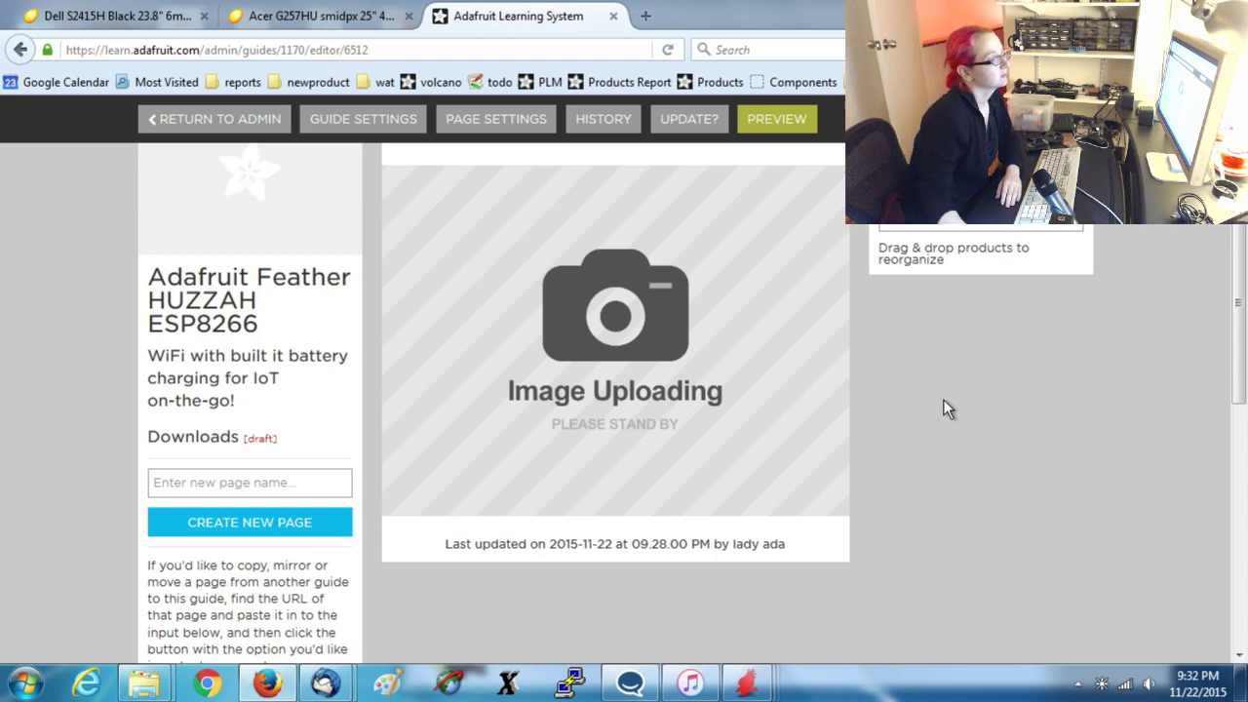
scroll(984, 483, up, 3)
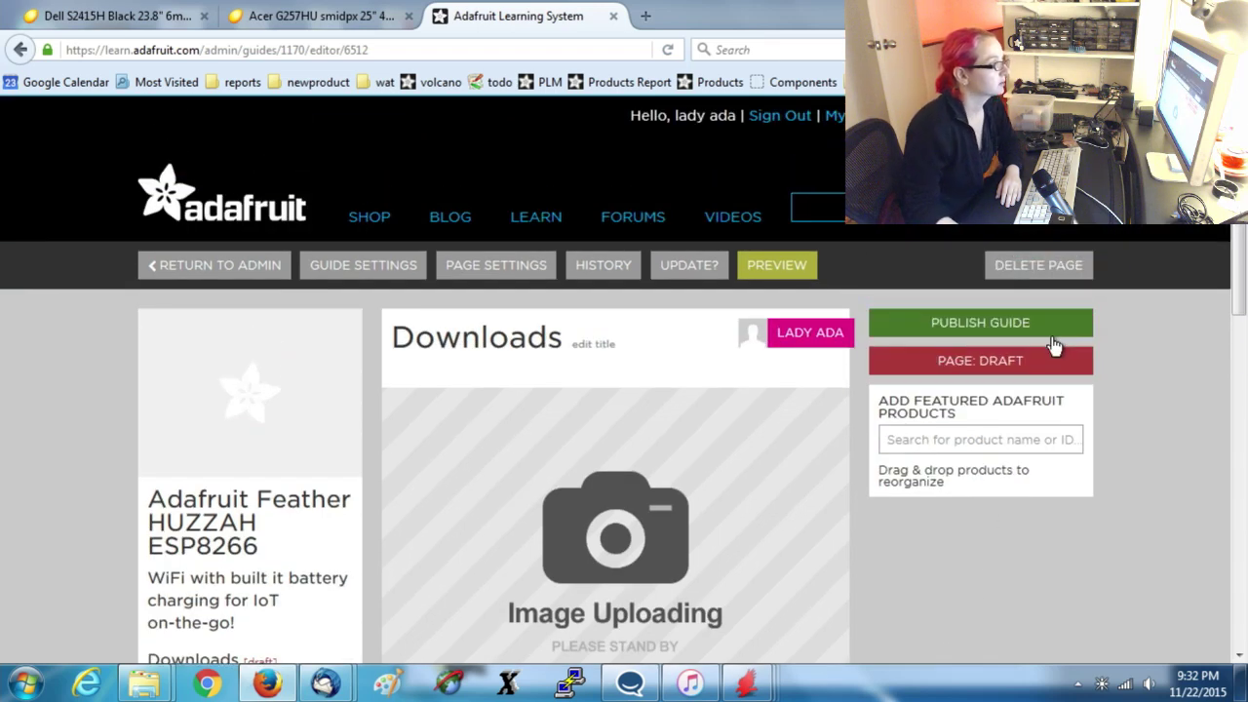
scroll(1149, 337, down, 3)
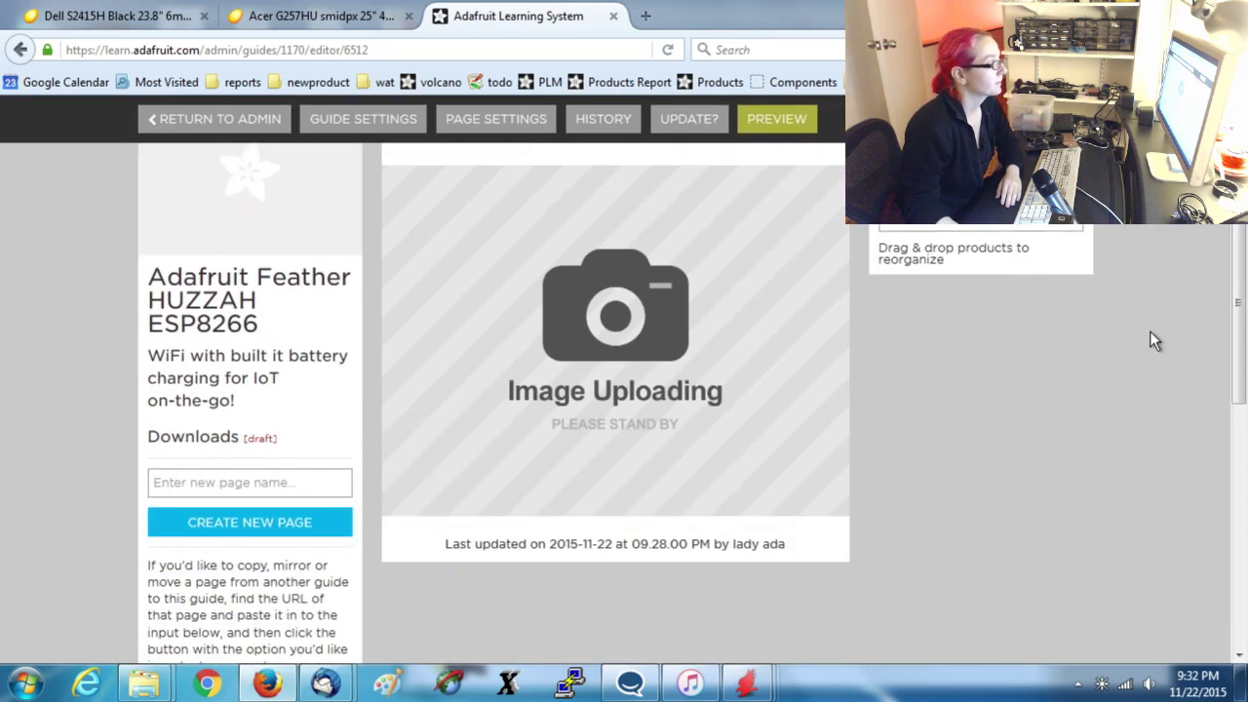
scroll(1112, 380, up, 2)
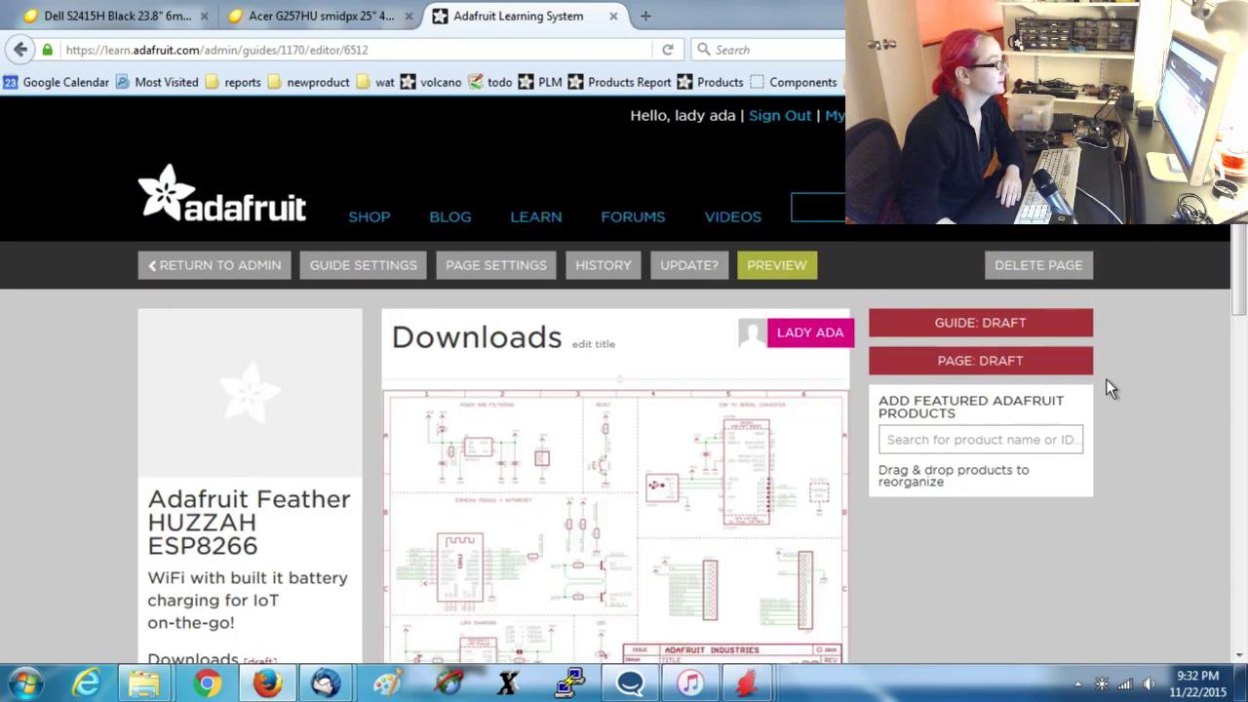
scroll(1106, 379, down, 3)
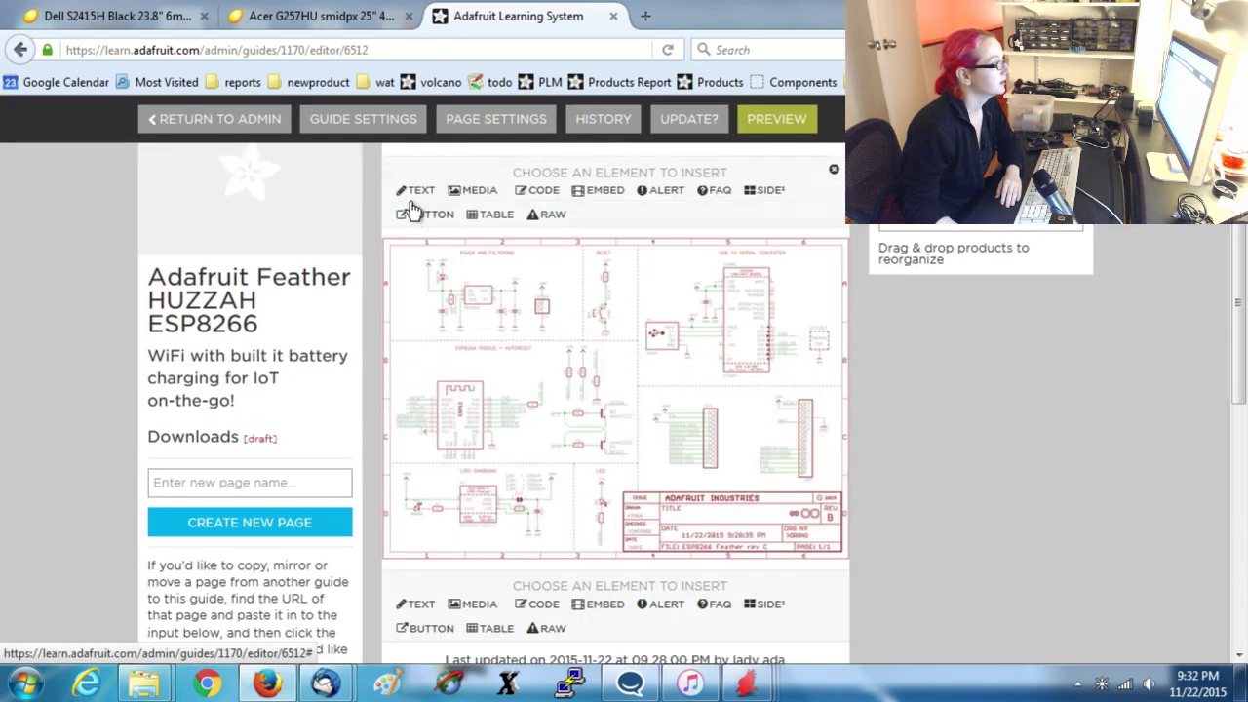
Add 'Schematic' as Heading 1 with a 'Click to enlarge' line above the image.
click(413, 190)
text(che)
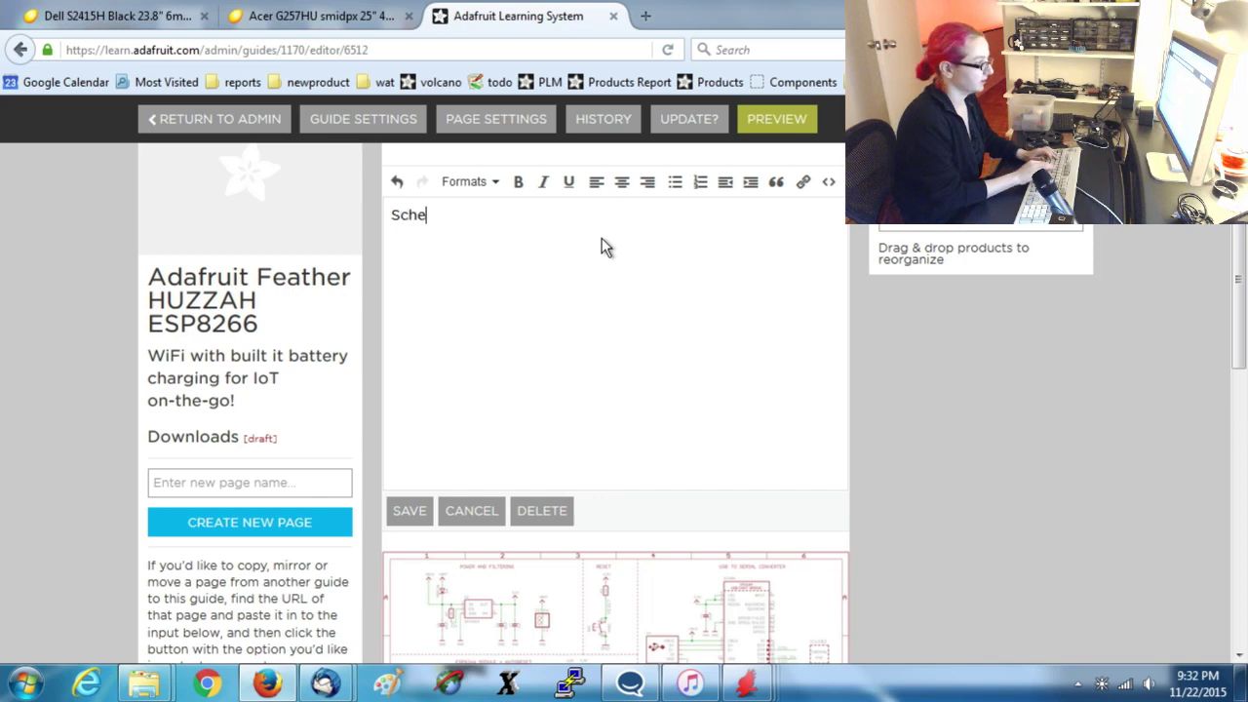
text(matic)
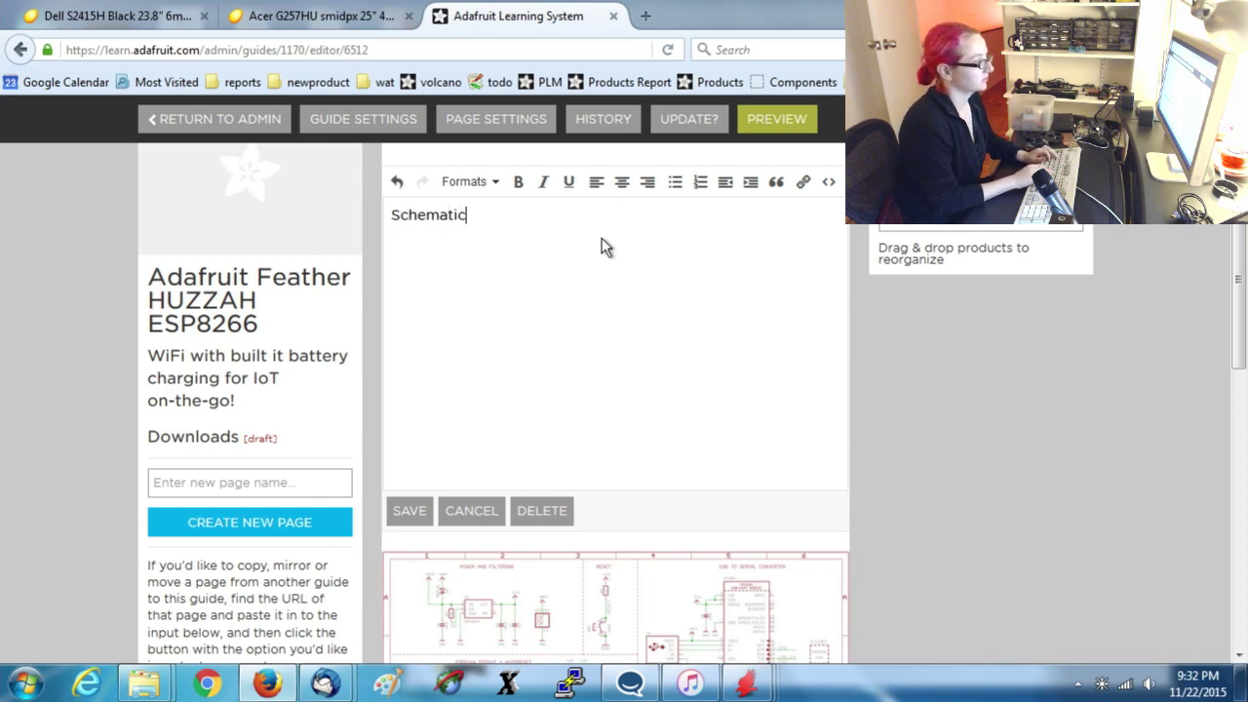
key(Return)
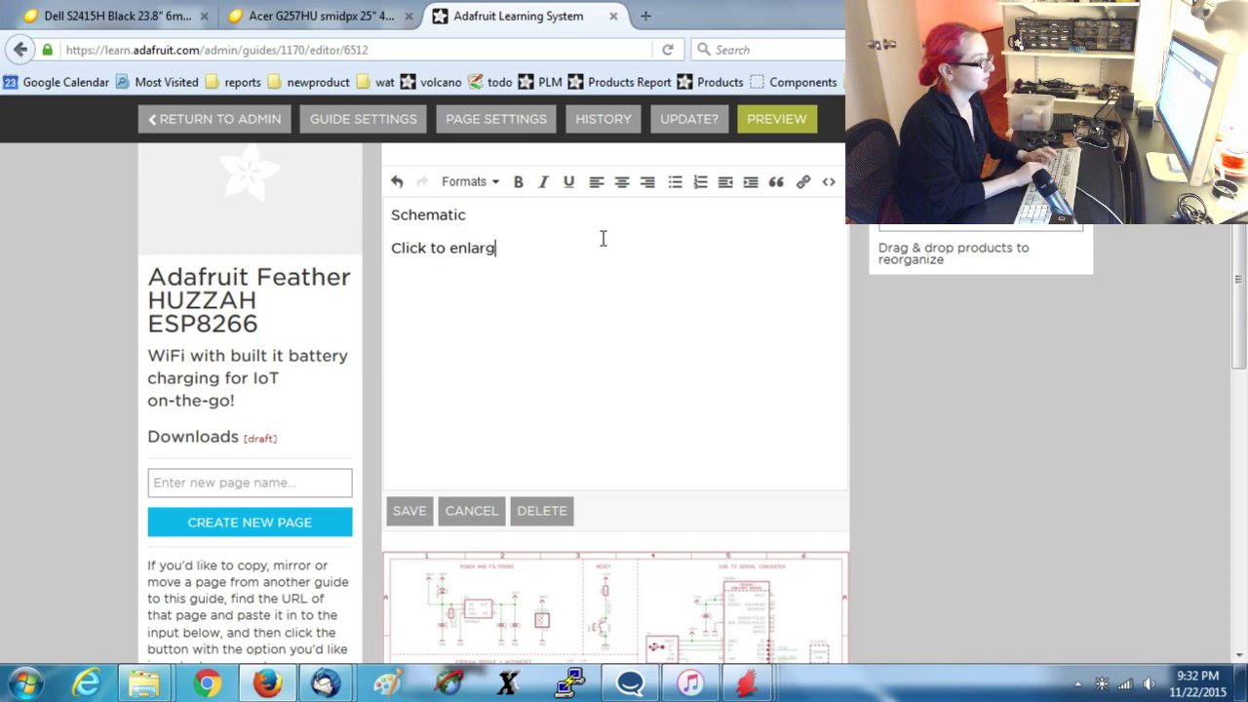
drag(546, 215, 287, 224)
click(463, 183)
mouse_move(487, 214)
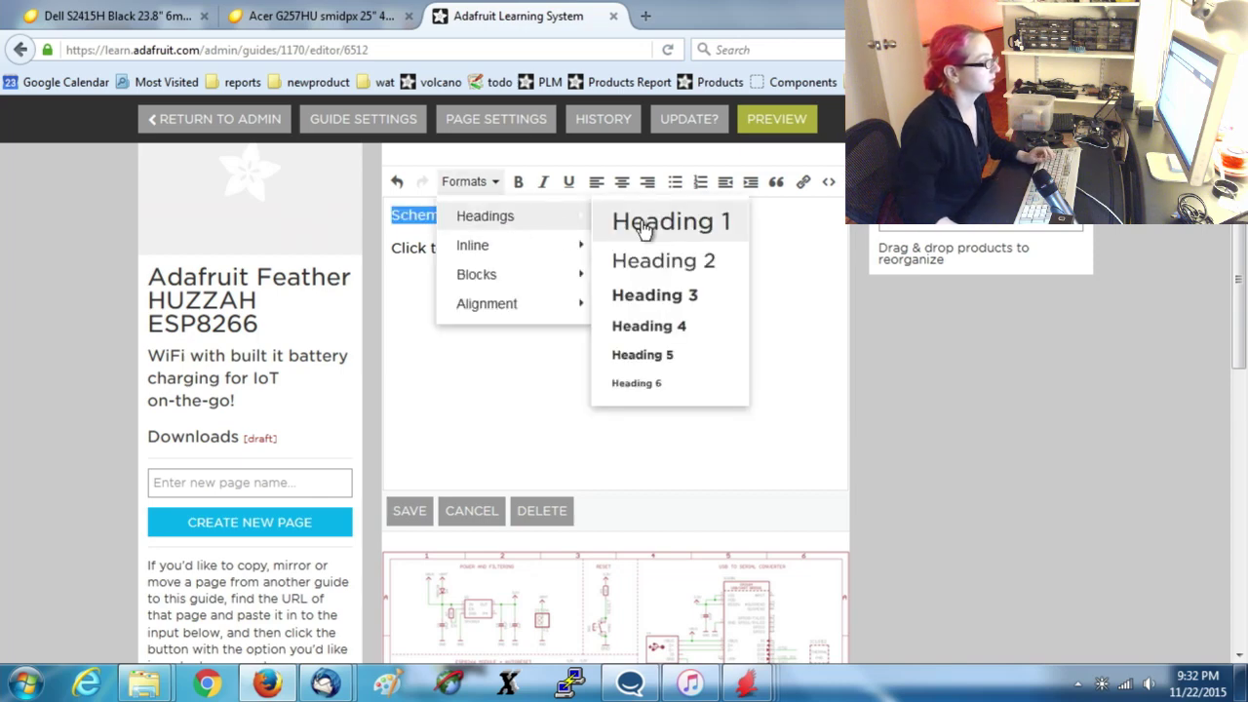
click(647, 223)
click(410, 512)
scroll(495, 409, down, 3)
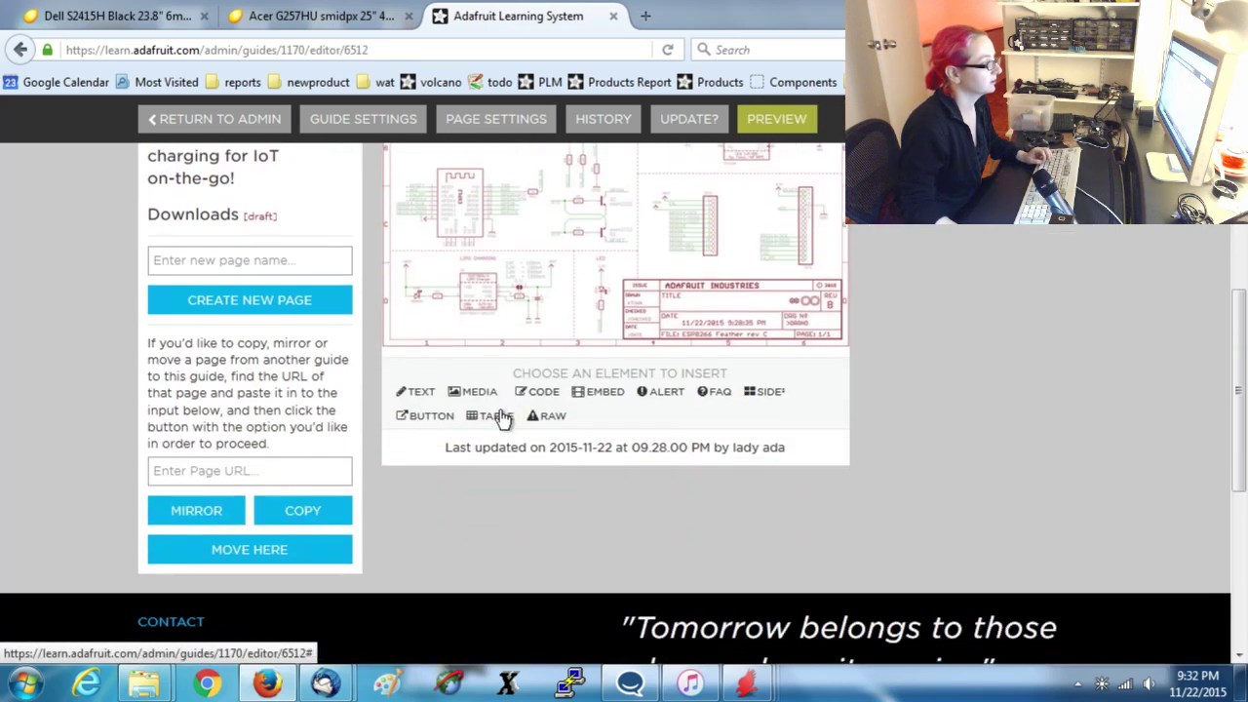
Add a 'Fabrication Print' Heading 1 with 'Dimensions in inches' below the schematic.
click(417, 393)
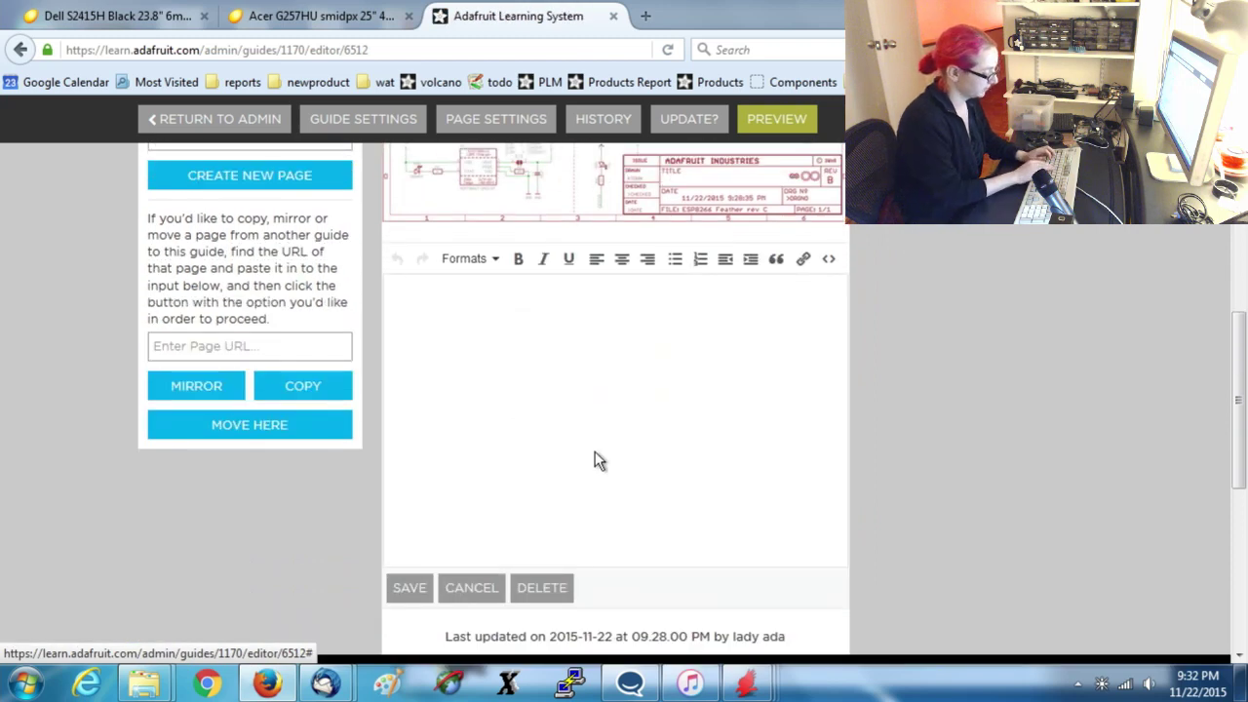
text(Fabricati)
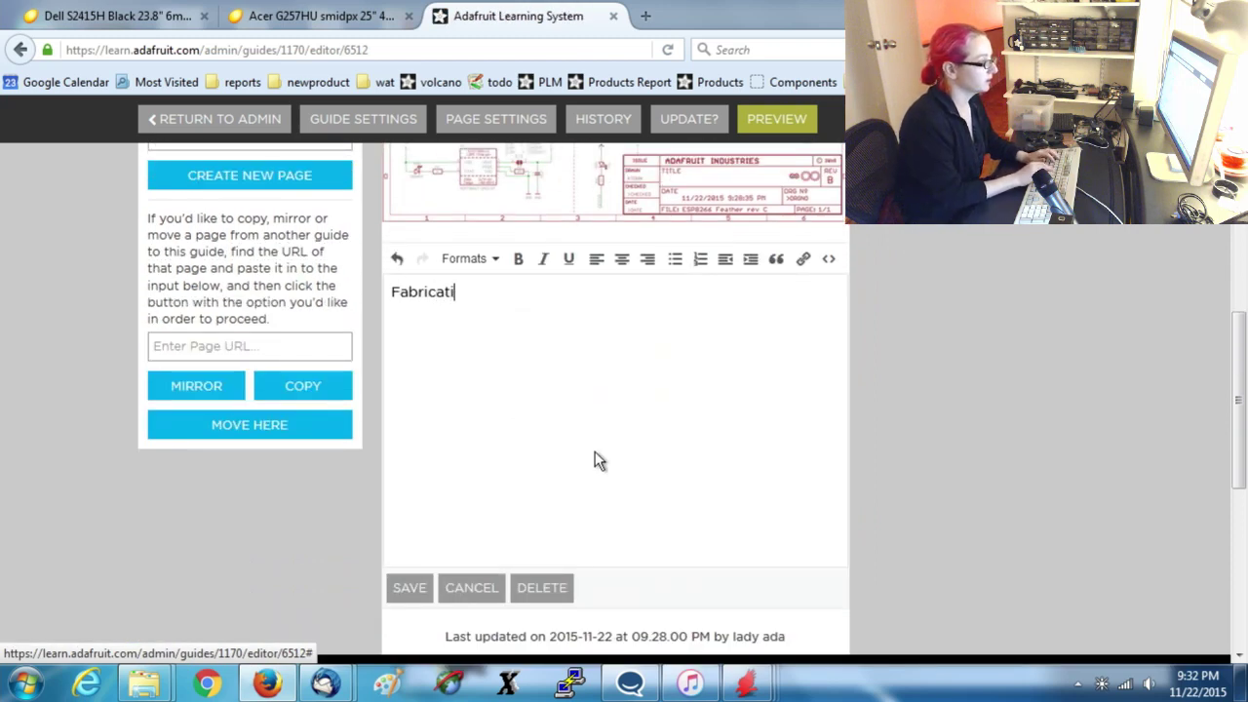
text(on prin)
key(BackSpace)
key(BackSpace)
key(BackSpace)
key(BackSpace)
text(Pron)
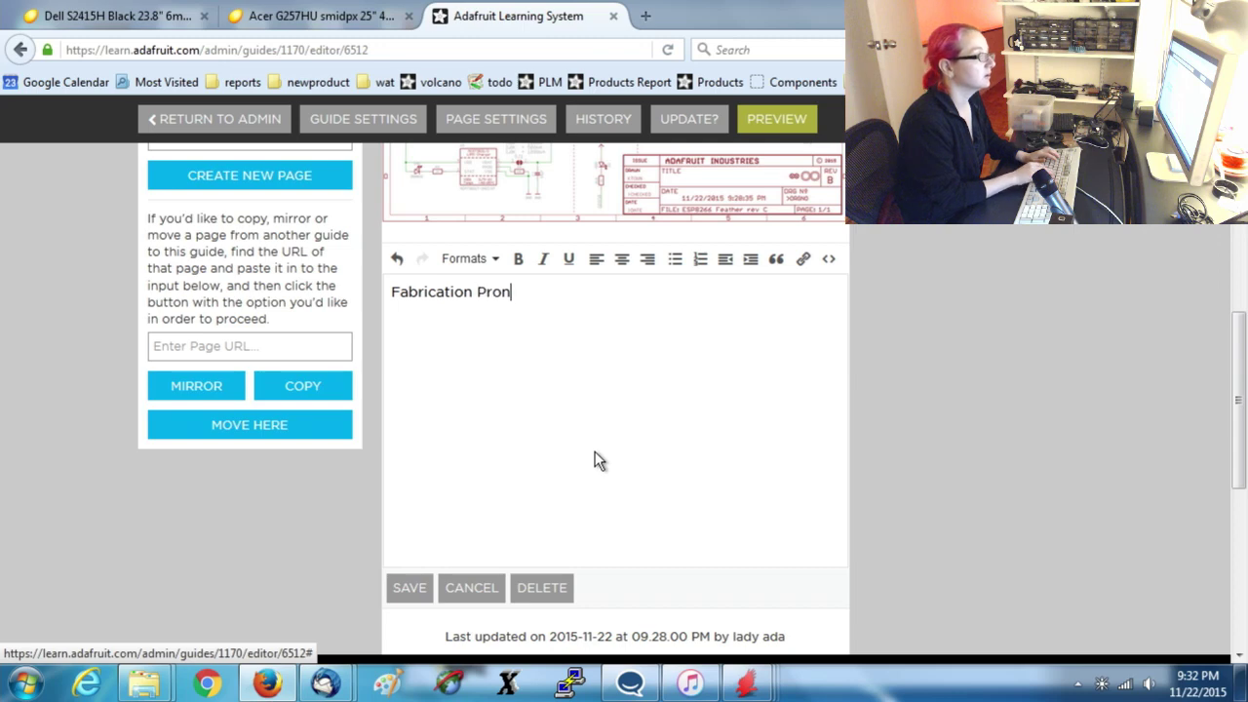
key(BackSpace)
key(BackSpace)
text(int)
key(Return)
text(Dimensions in inches)
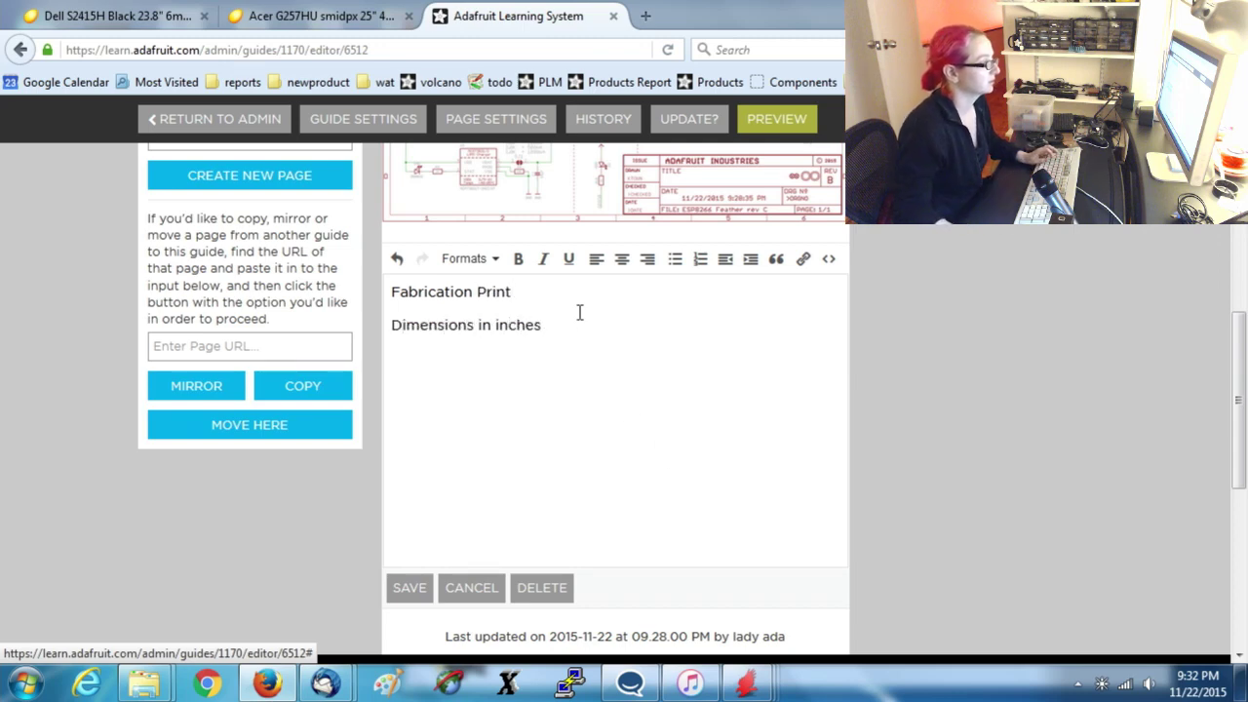
drag(511, 292, 271, 288)
click(450, 258)
mouse_move(584, 292)
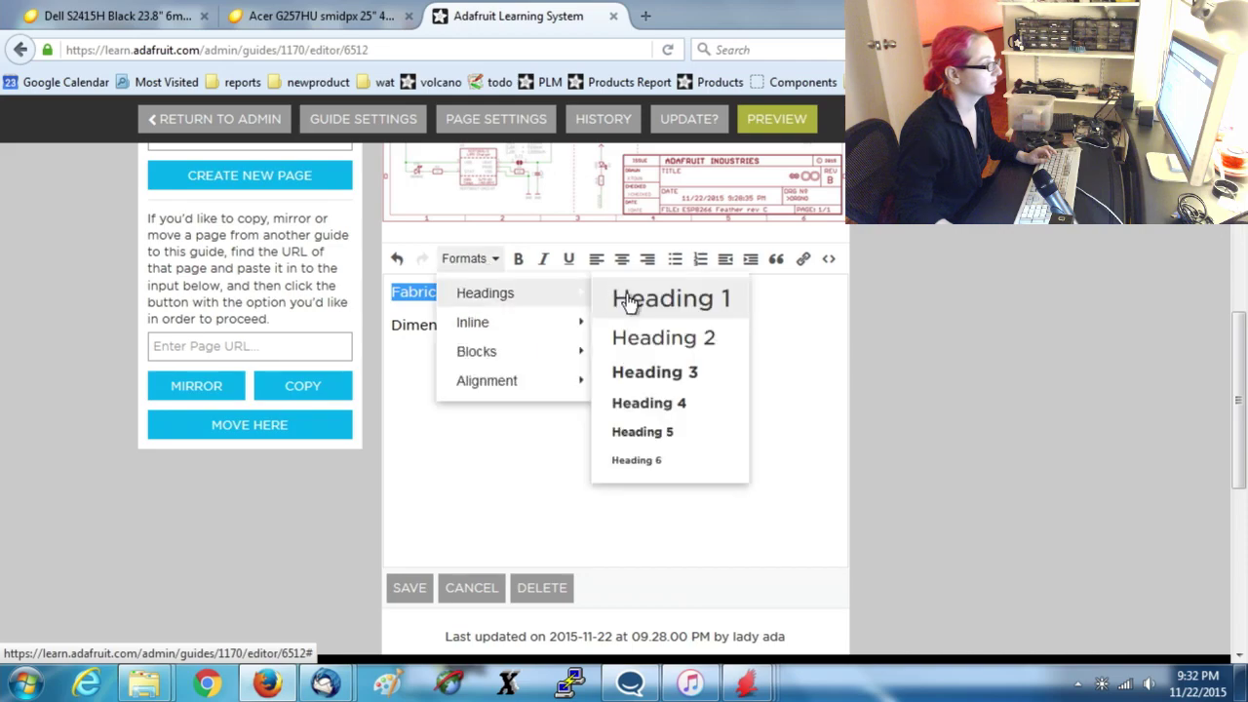
click(629, 298)
click(410, 587)
Upload espbrd.png as an image below the fabrication text.
click(472, 349)
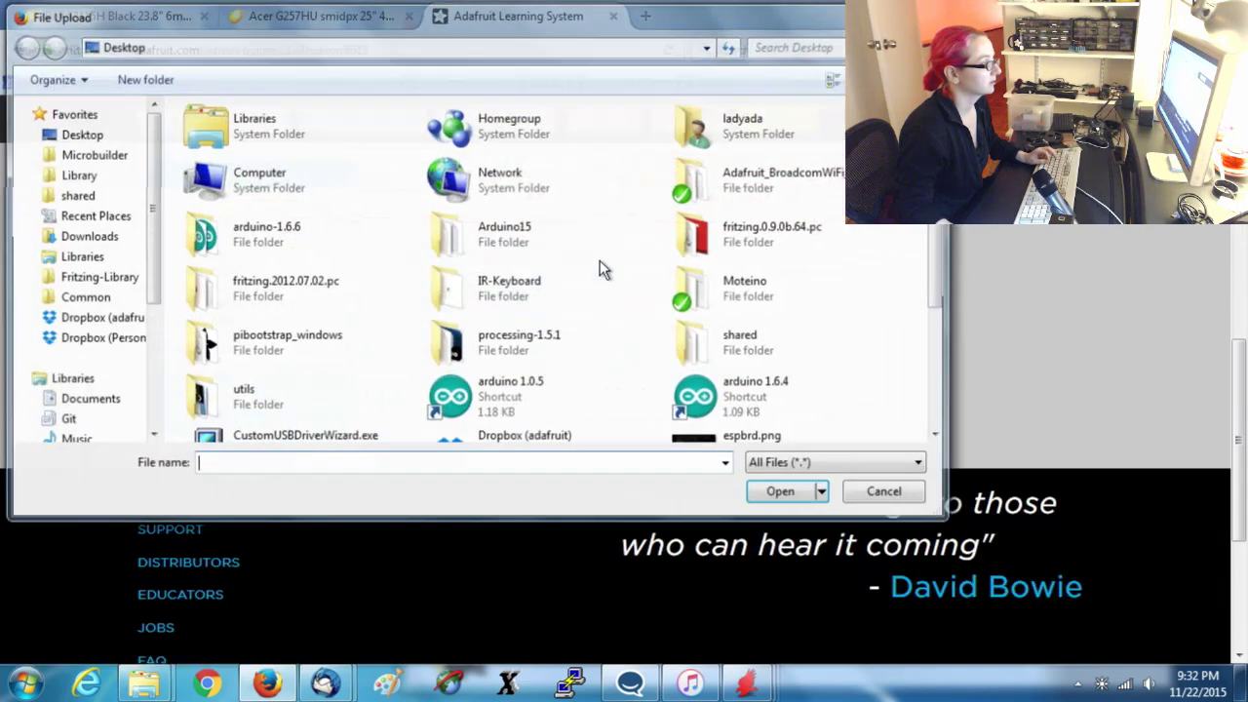
scroll(780, 322, down, 1)
click(746, 311)
click(746, 311)
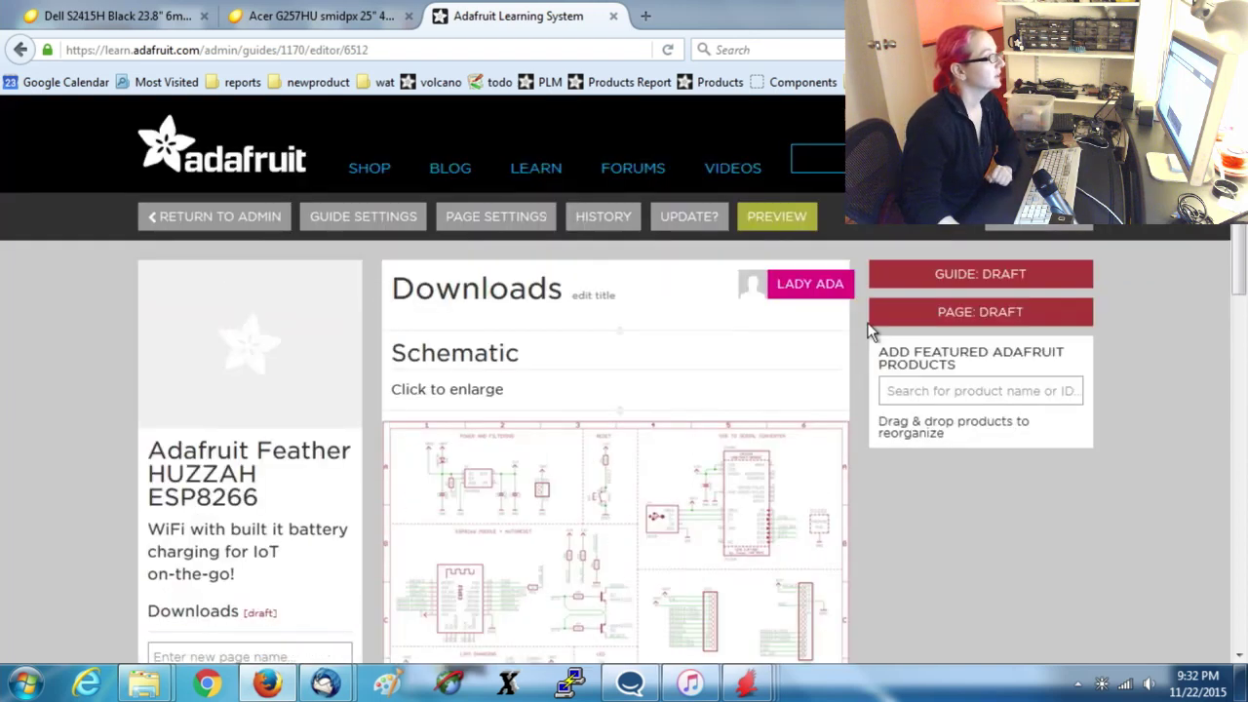
Insert a text block with 'Datasheets' as Heading 1, then open a new browser tab.
click(617, 371)
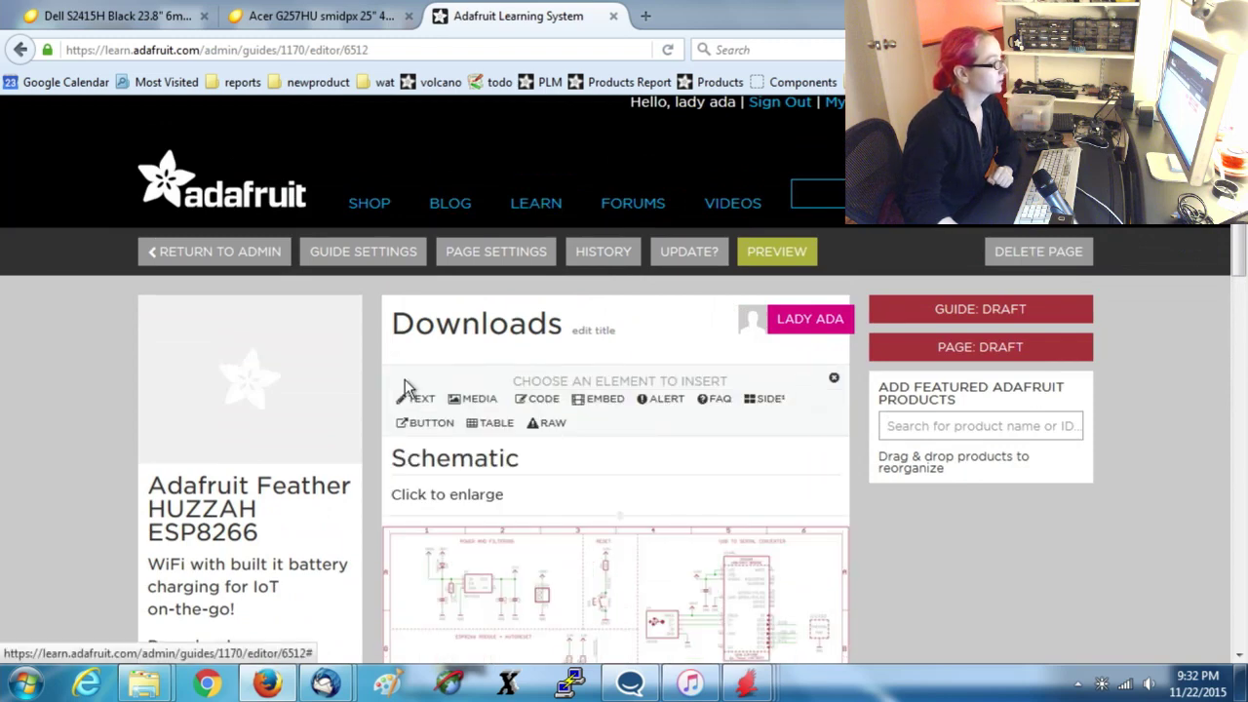
click(405, 388)
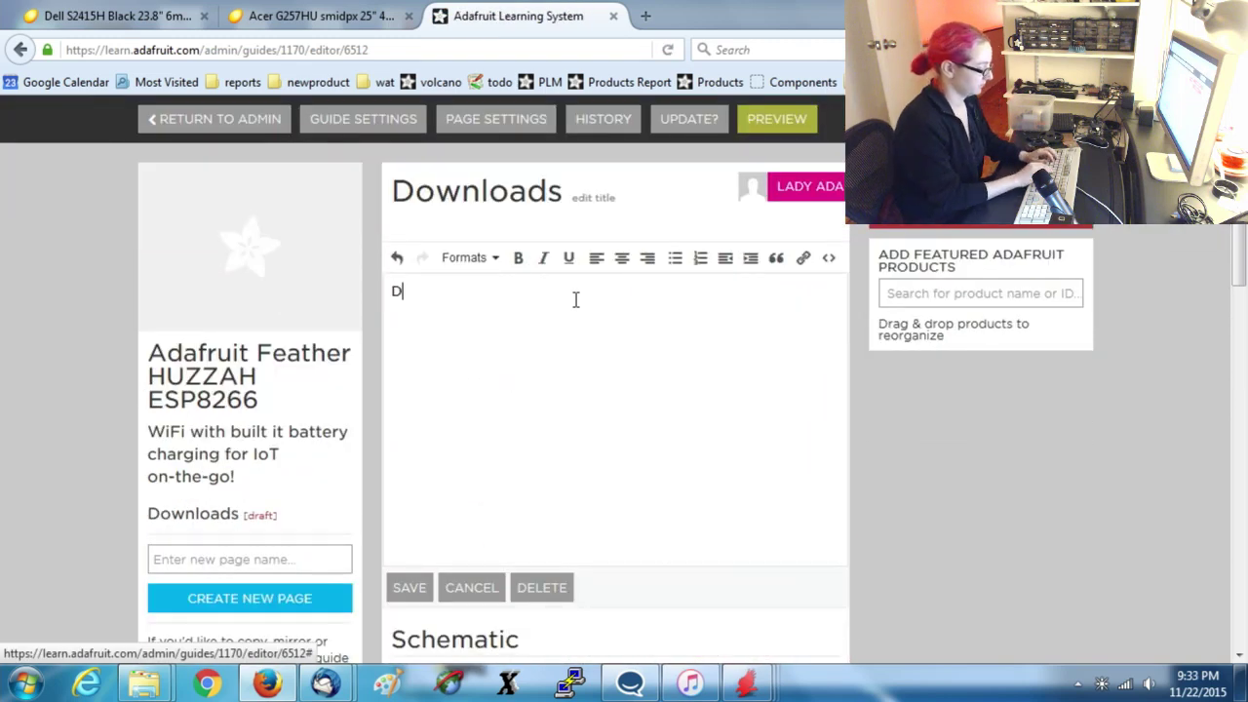
text(Datasheets)
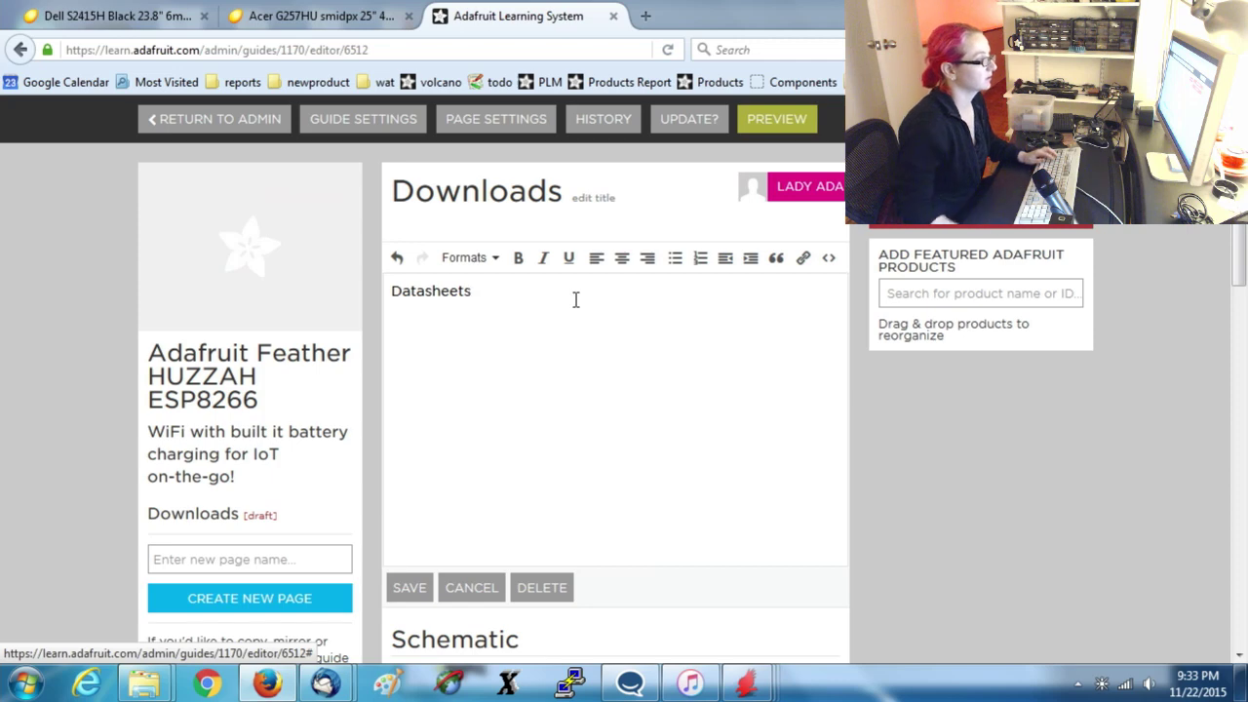
drag(575, 300, 273, 285)
click(458, 259)
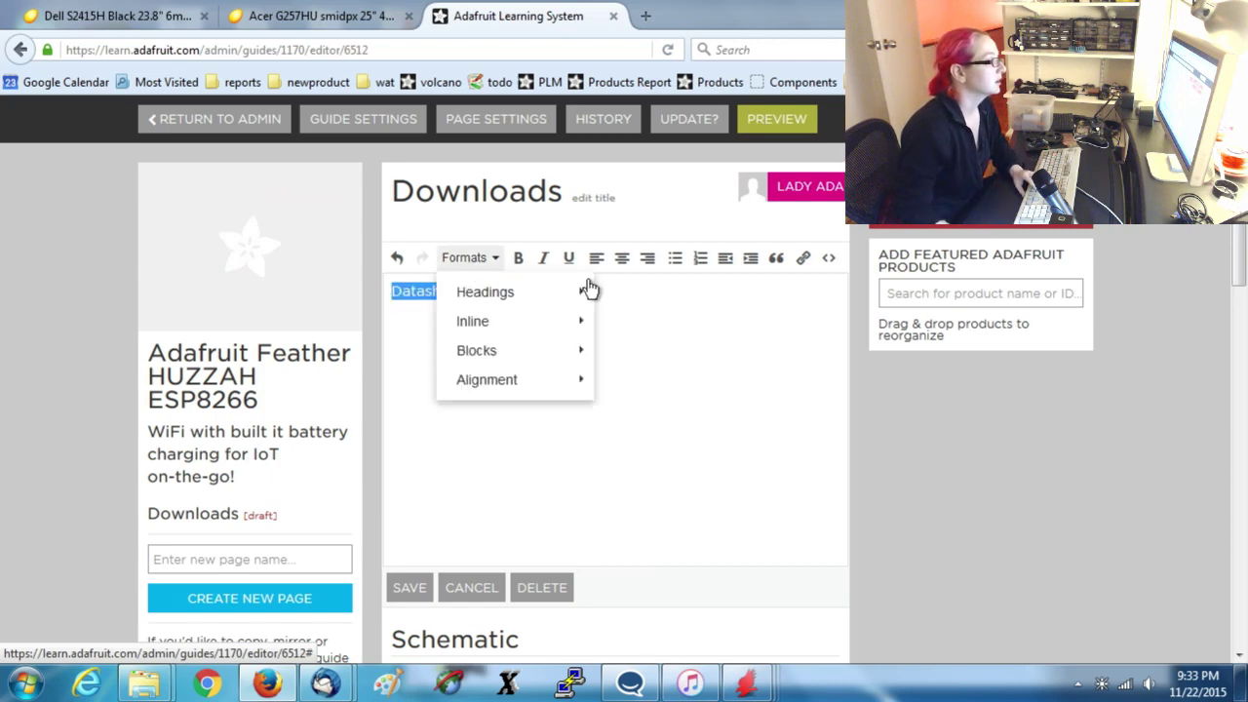
click(614, 295)
click(565, 342)
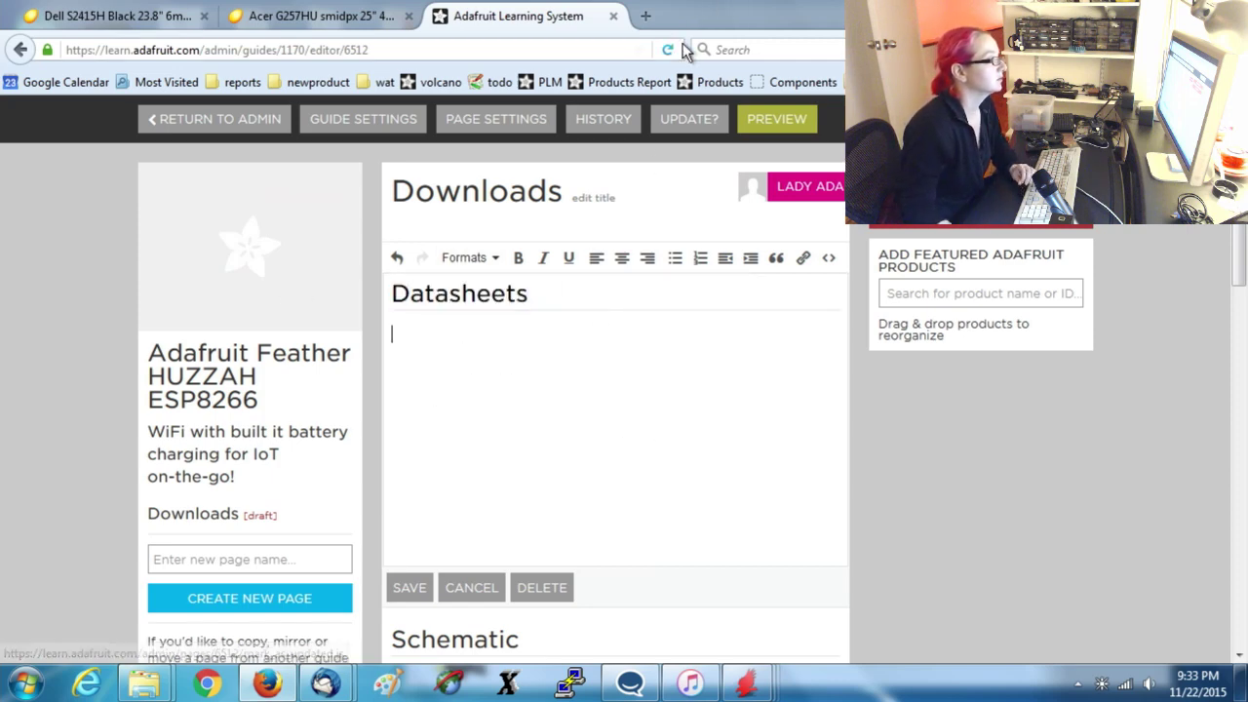
click(644, 22)
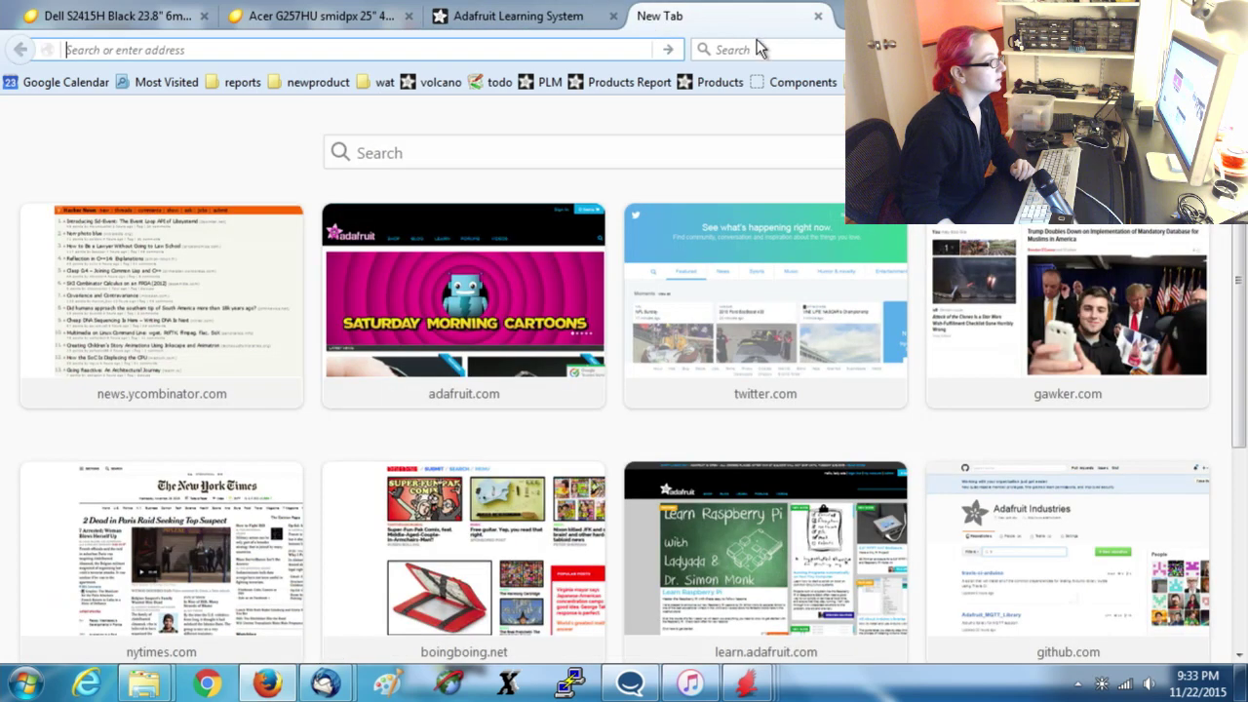
Search the web for cp2104 and open the Silicon Labs CP2104 datasheet PDF.
click(721, 48)
text(dp2104)
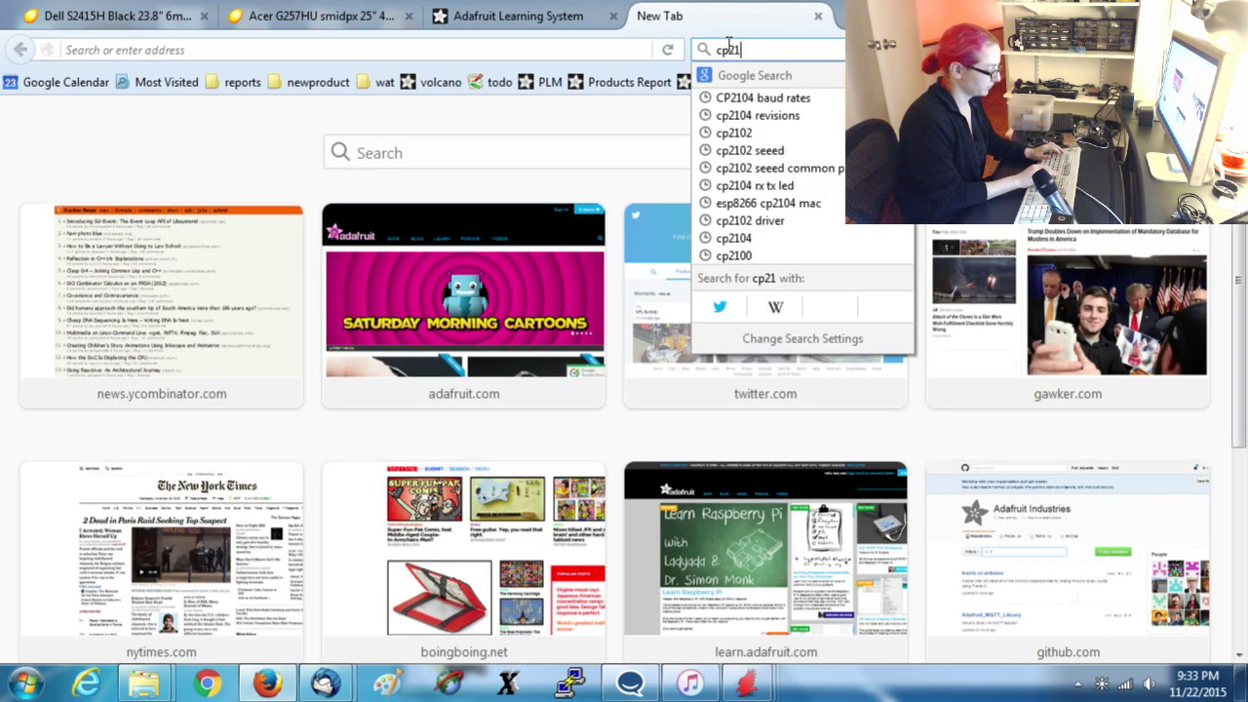
key(Return)
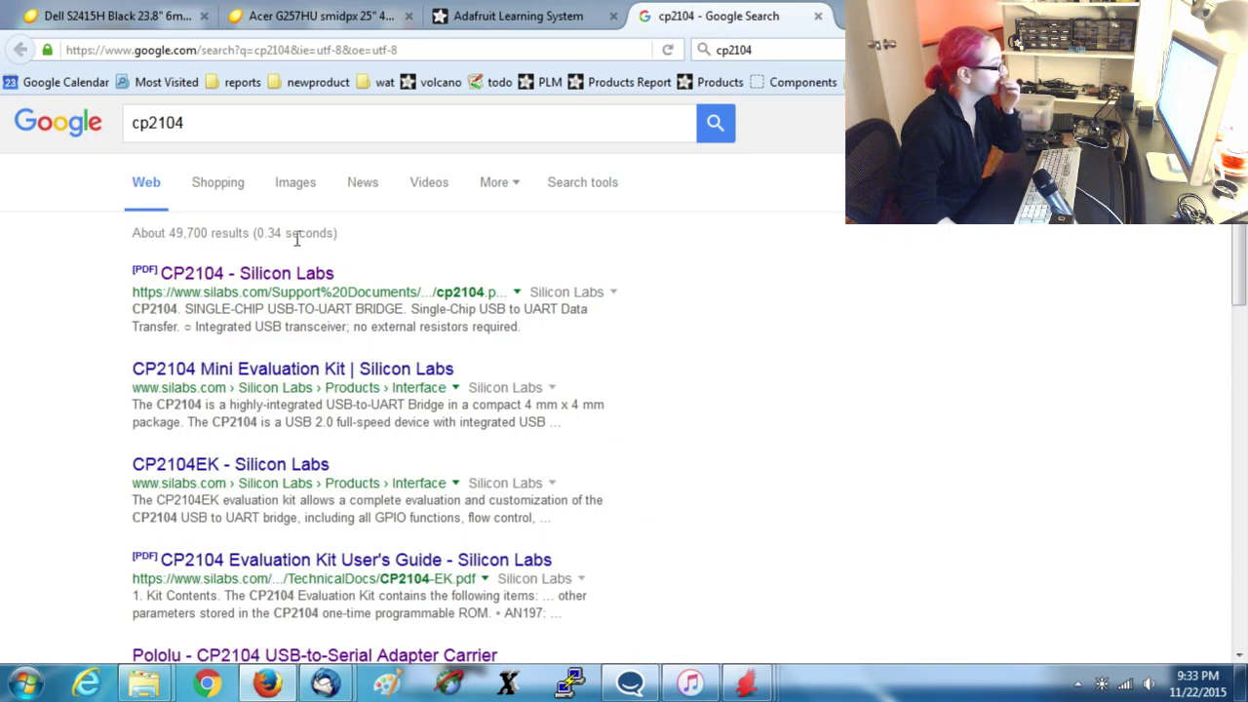
click(181, 275)
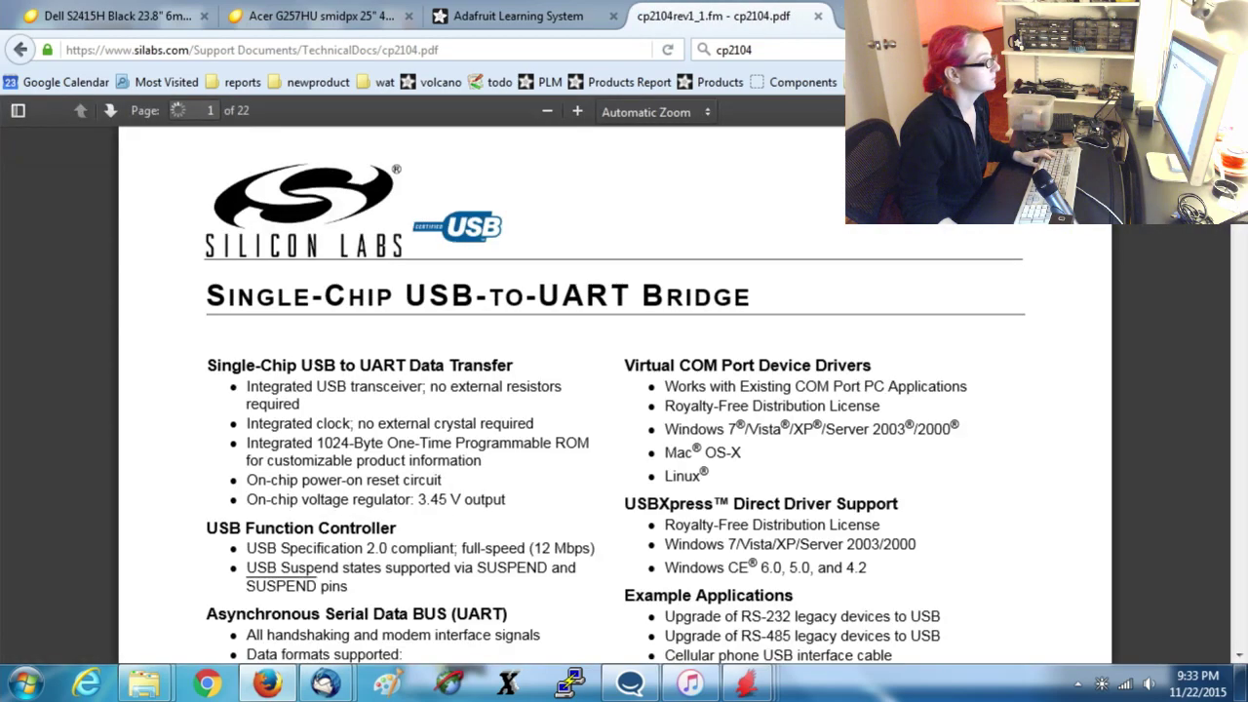
drag(648, 9, 728, 24)
Save the datasheet PDF into a new Desktop folder named feather.
key(ctrl+s)
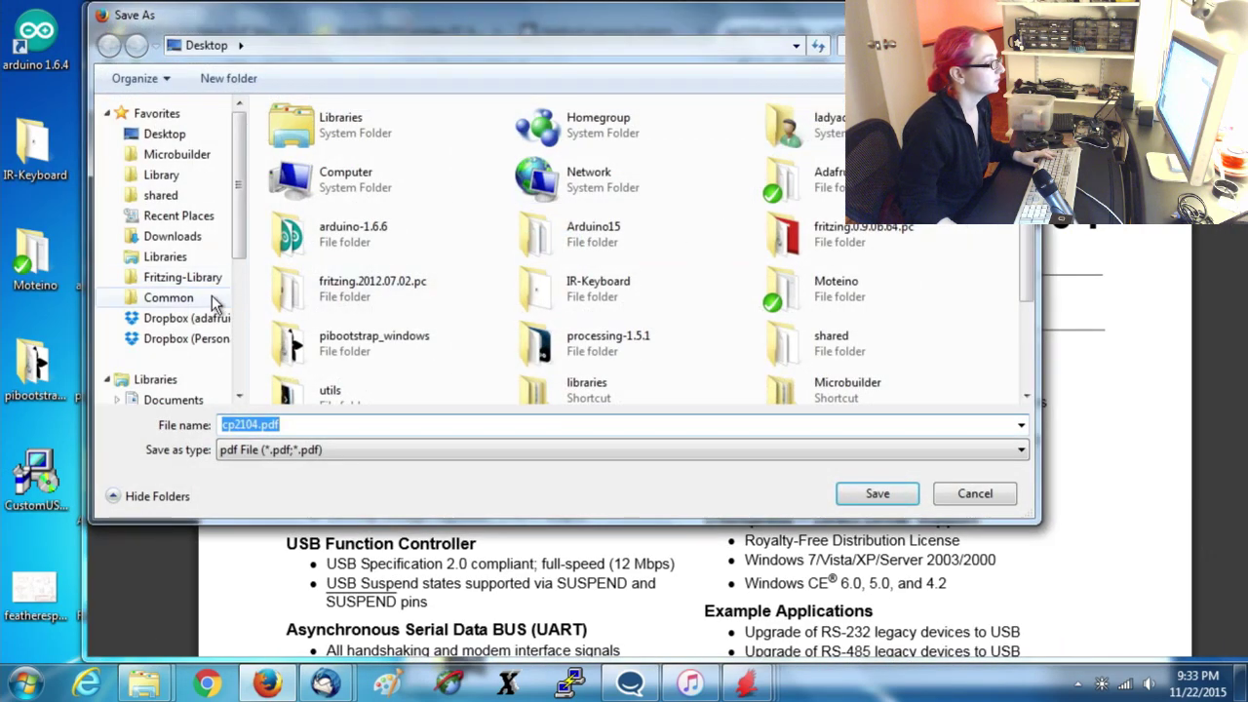
right_click(714, 293)
mouse_move(777, 546)
click(1078, 242)
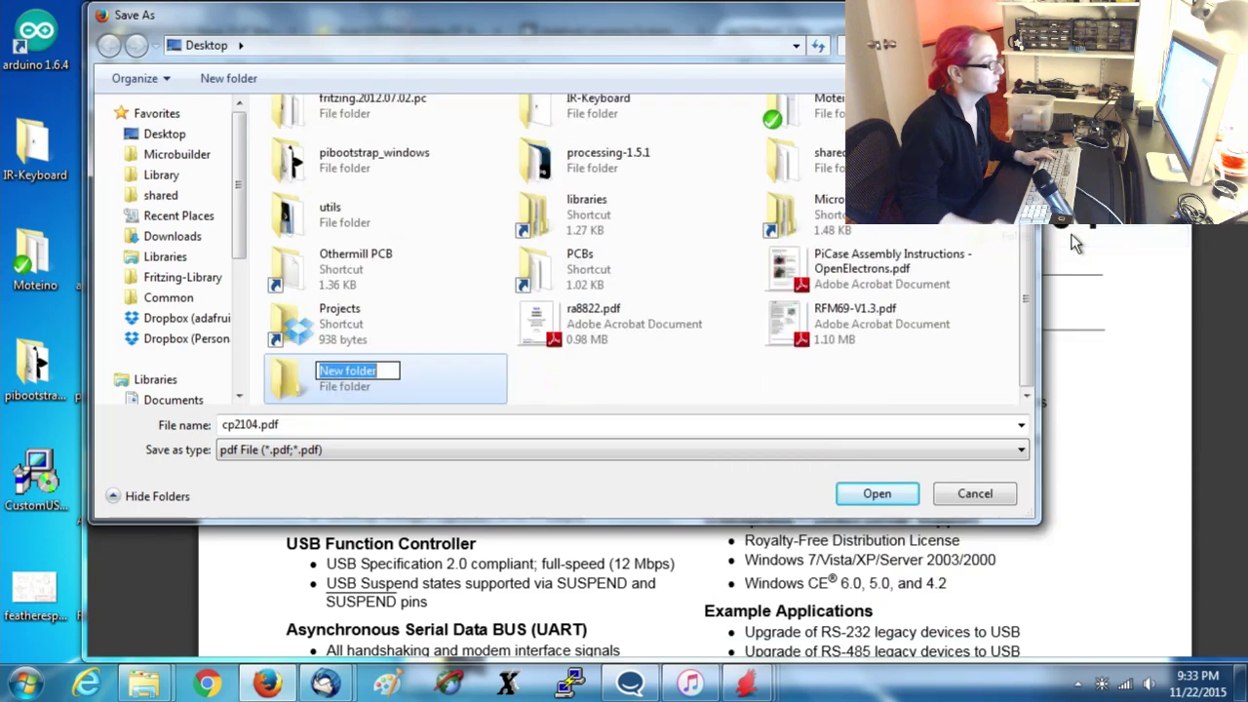
text(feather)
key(Return)
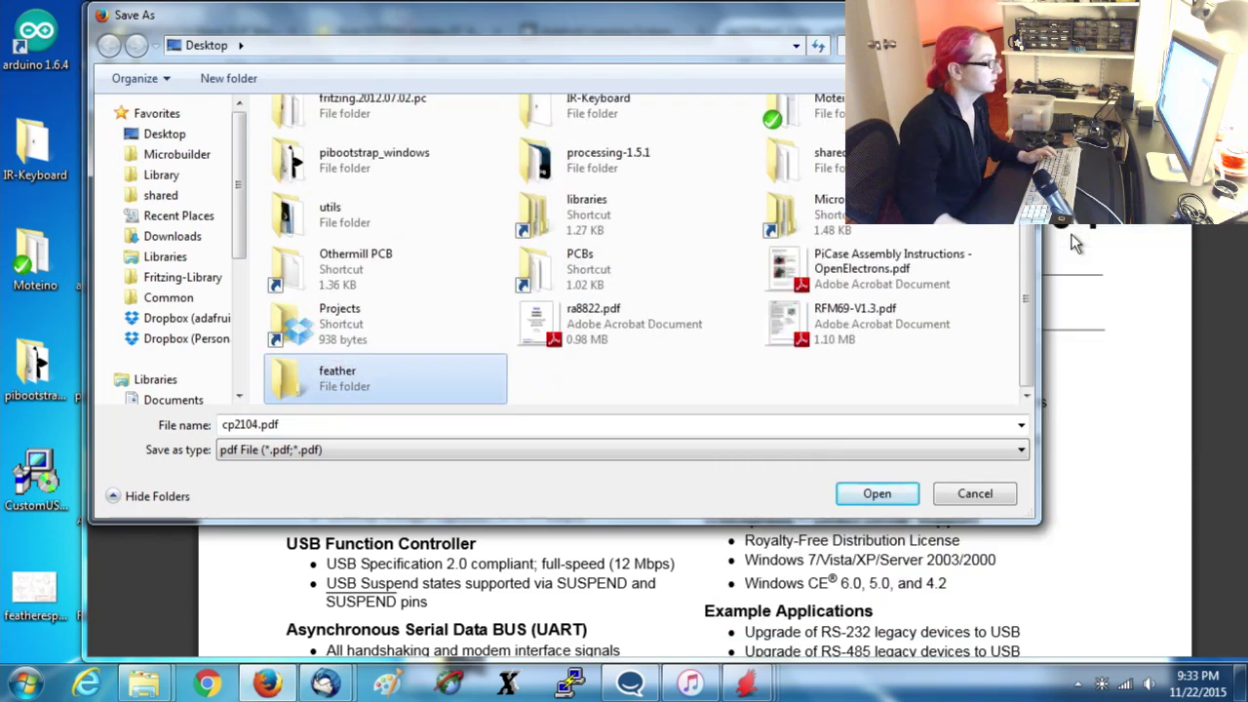
double_click(348, 387)
click(892, 497)
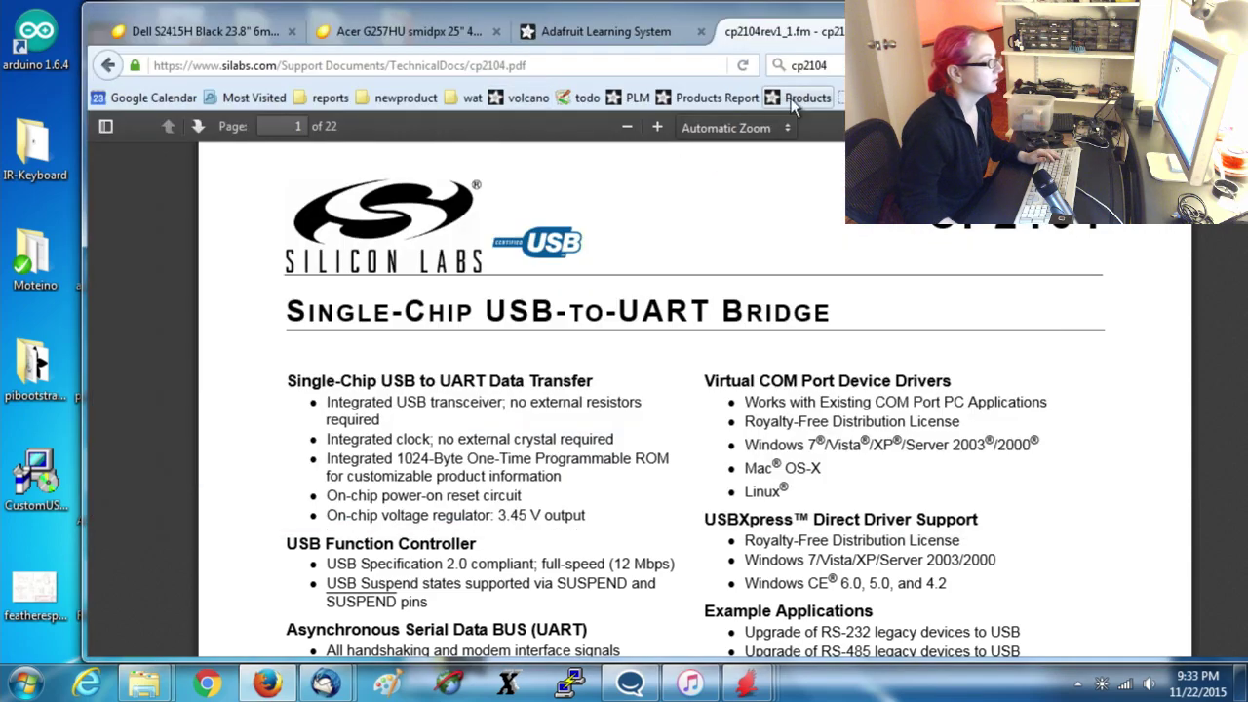
Search learn.adafruit.com for 'huzzah' and open the HUZZAH ESP8266 breakout guide's Downloads page.
click(836, 67)
click(531, 70)
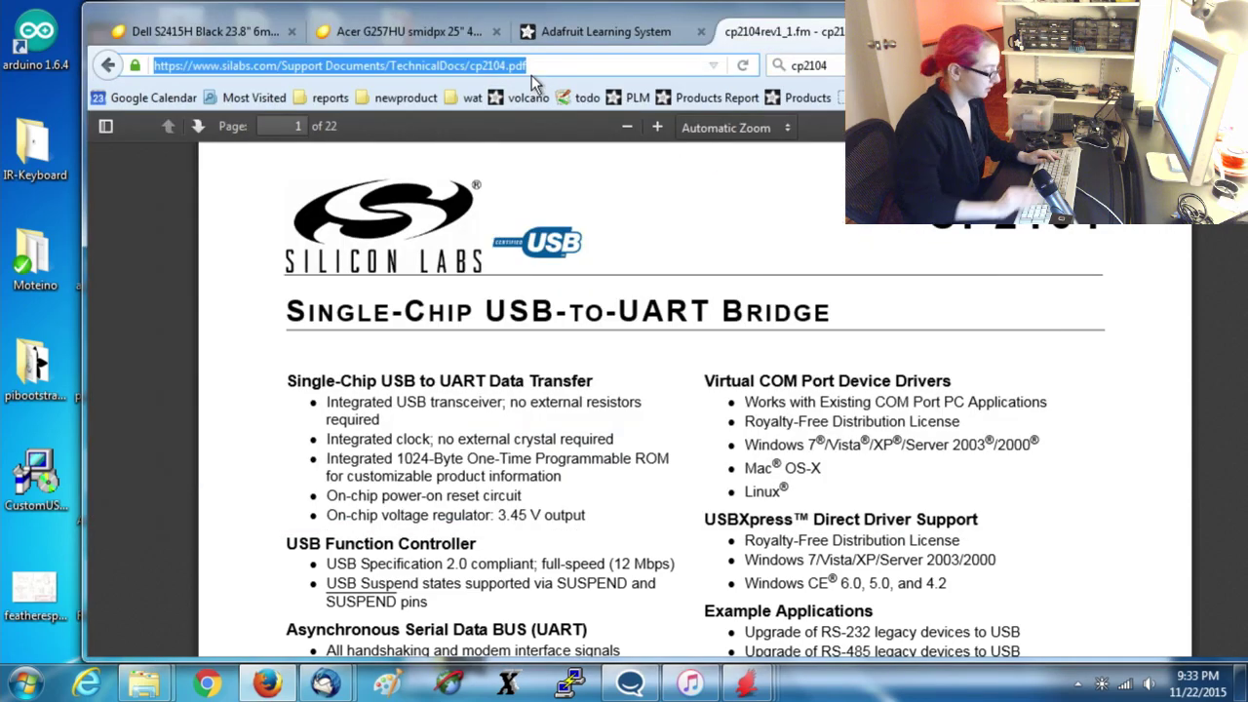
text(learn.adafruit.com/)
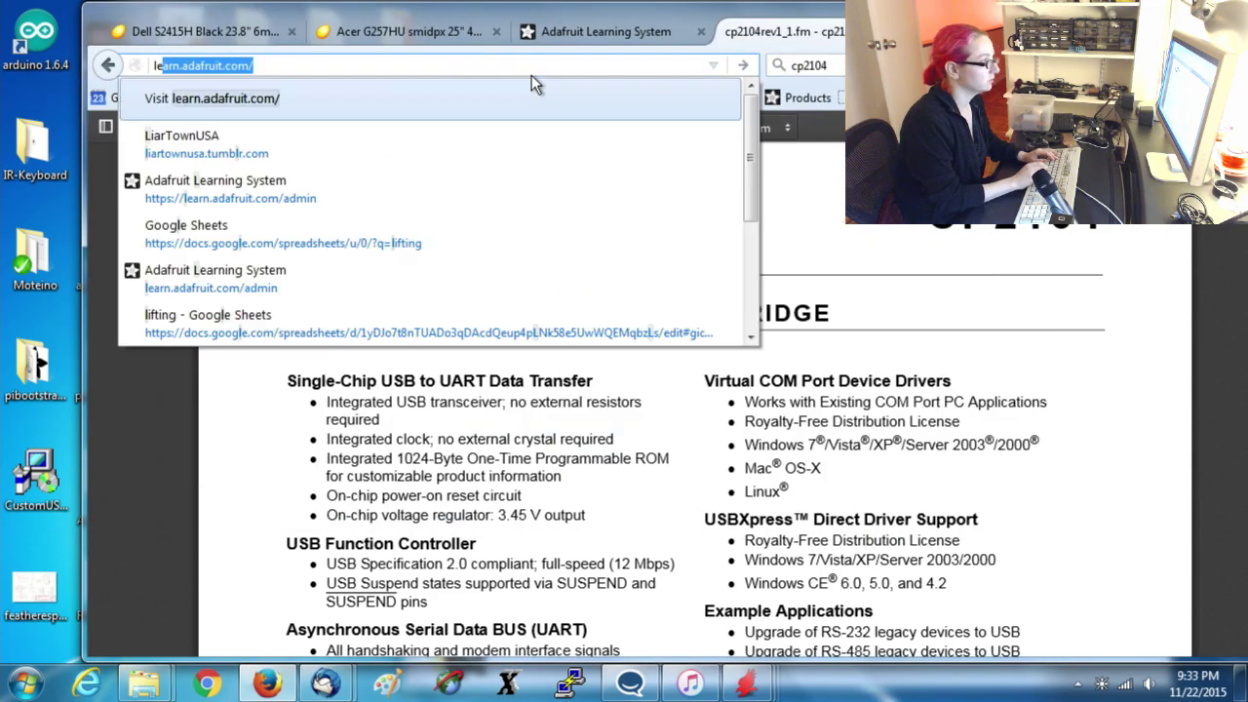
key(Return)
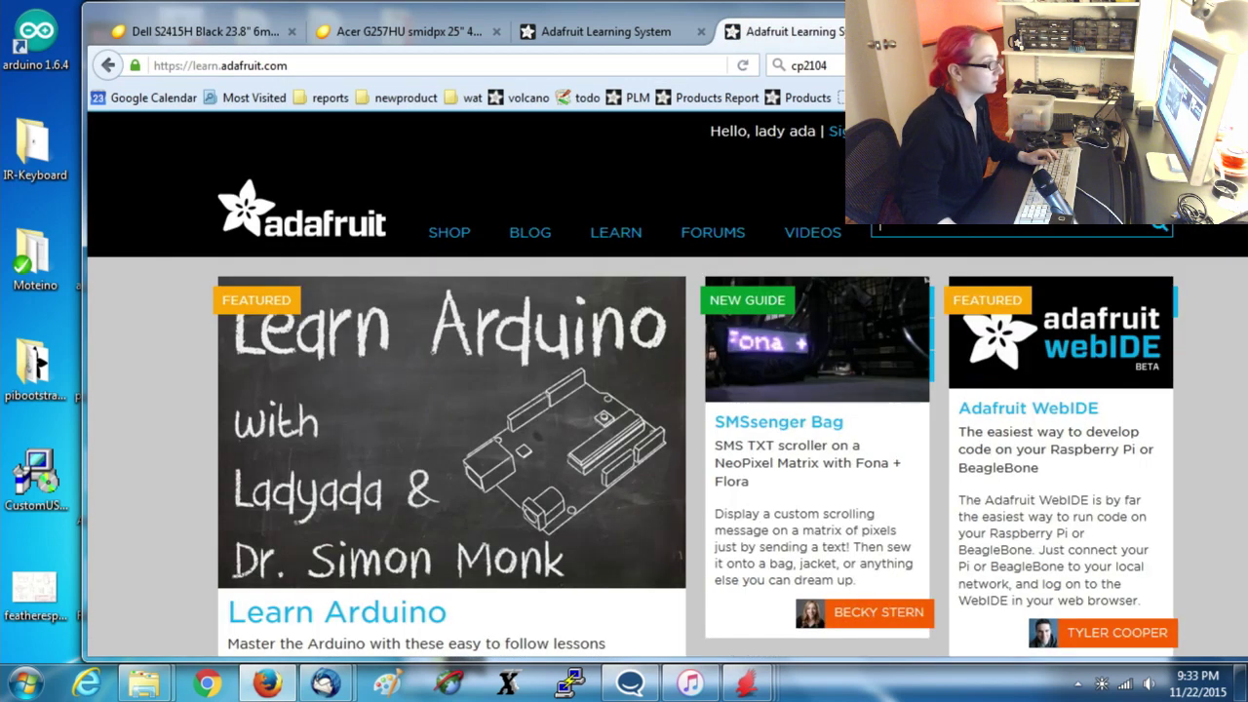
text(huzzah)
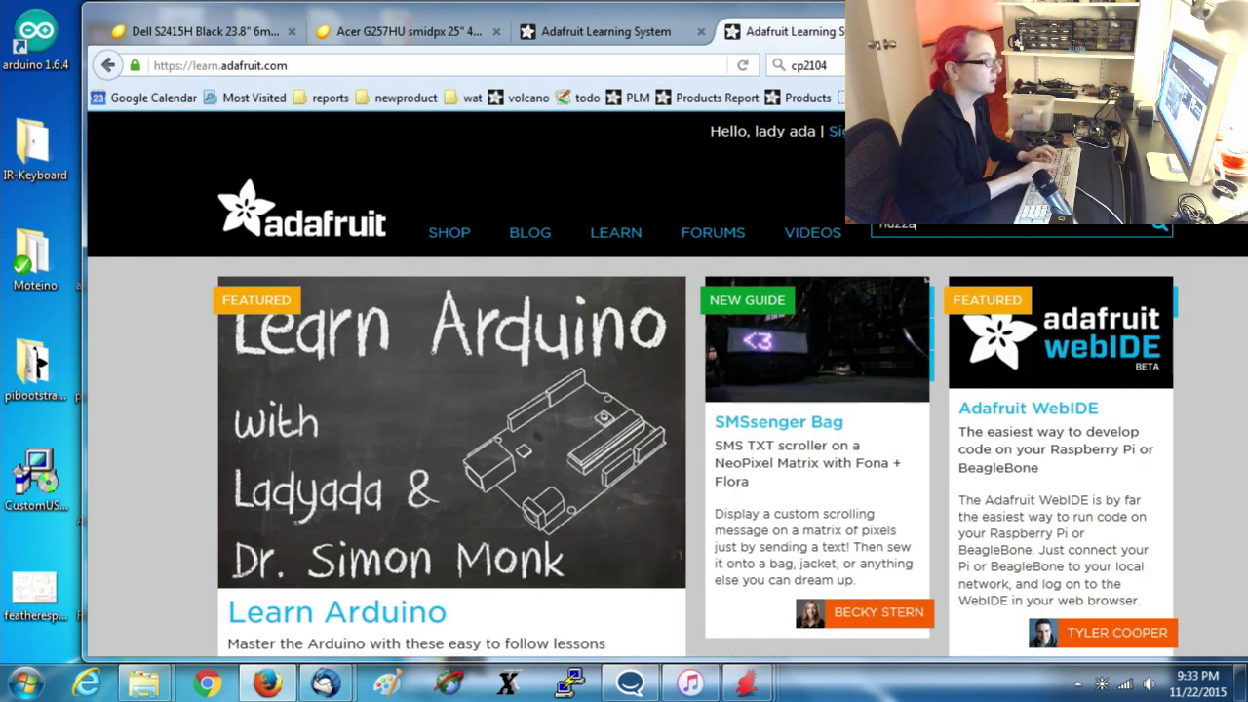
click(1042, 488)
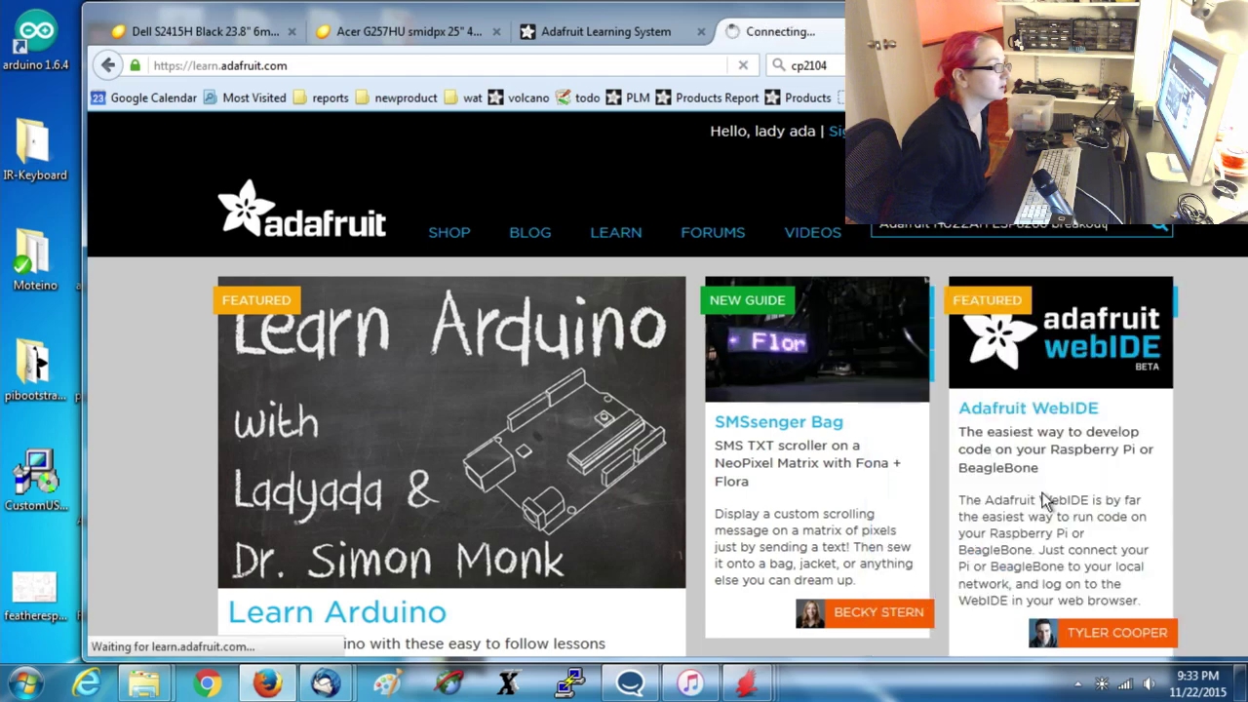
scroll(368, 284, down, 6)
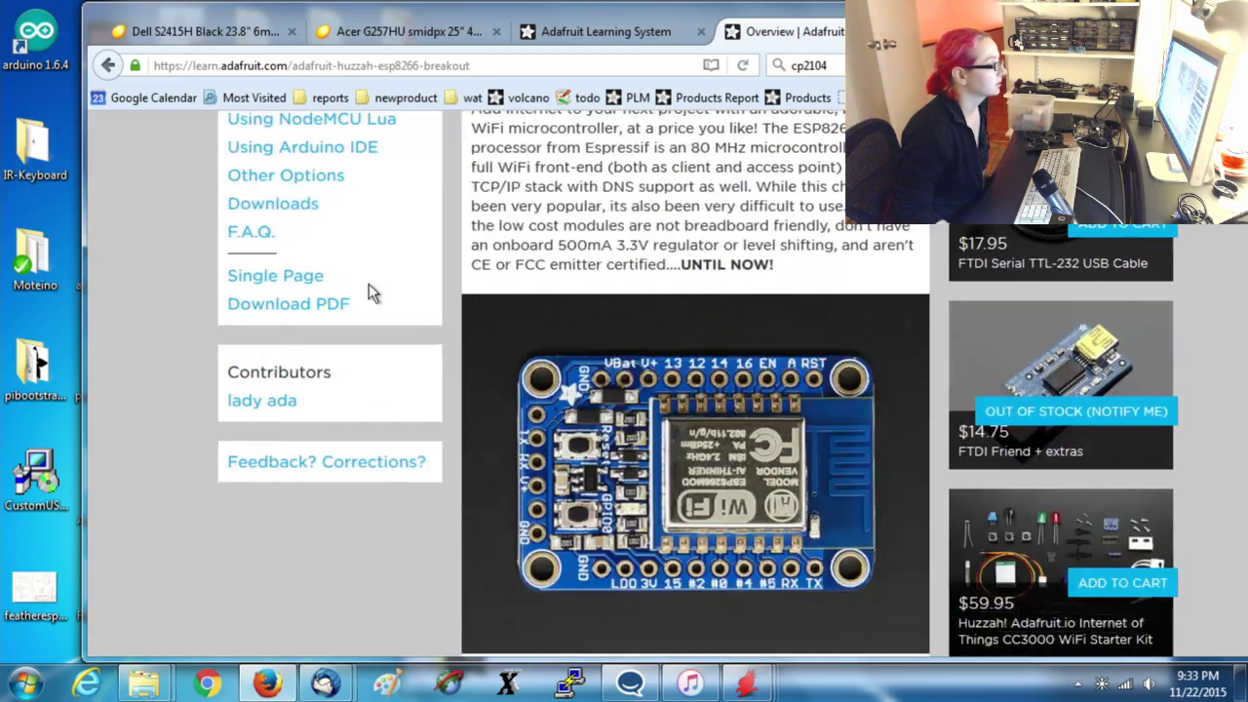
click(275, 203)
Select the More info about the ESP8266 links section, then return to the editor's Datasheets heading.
scroll(722, 289, down, 2)
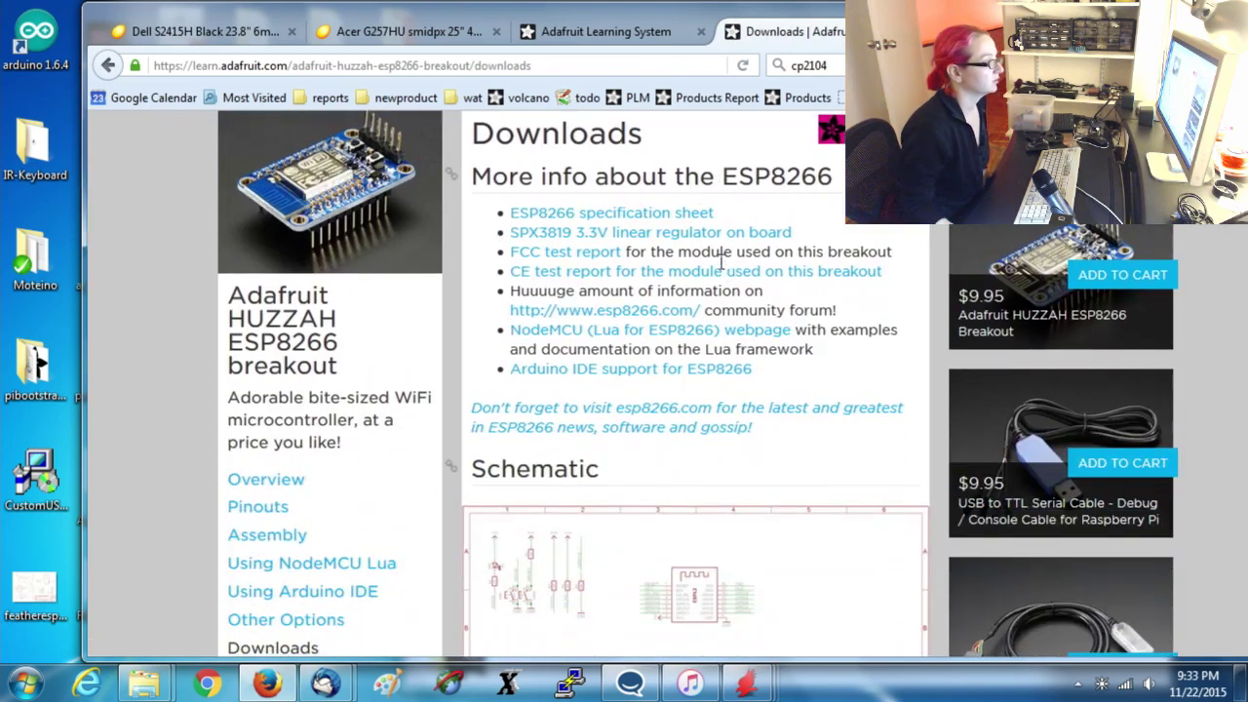
scroll(774, 441, up, 1)
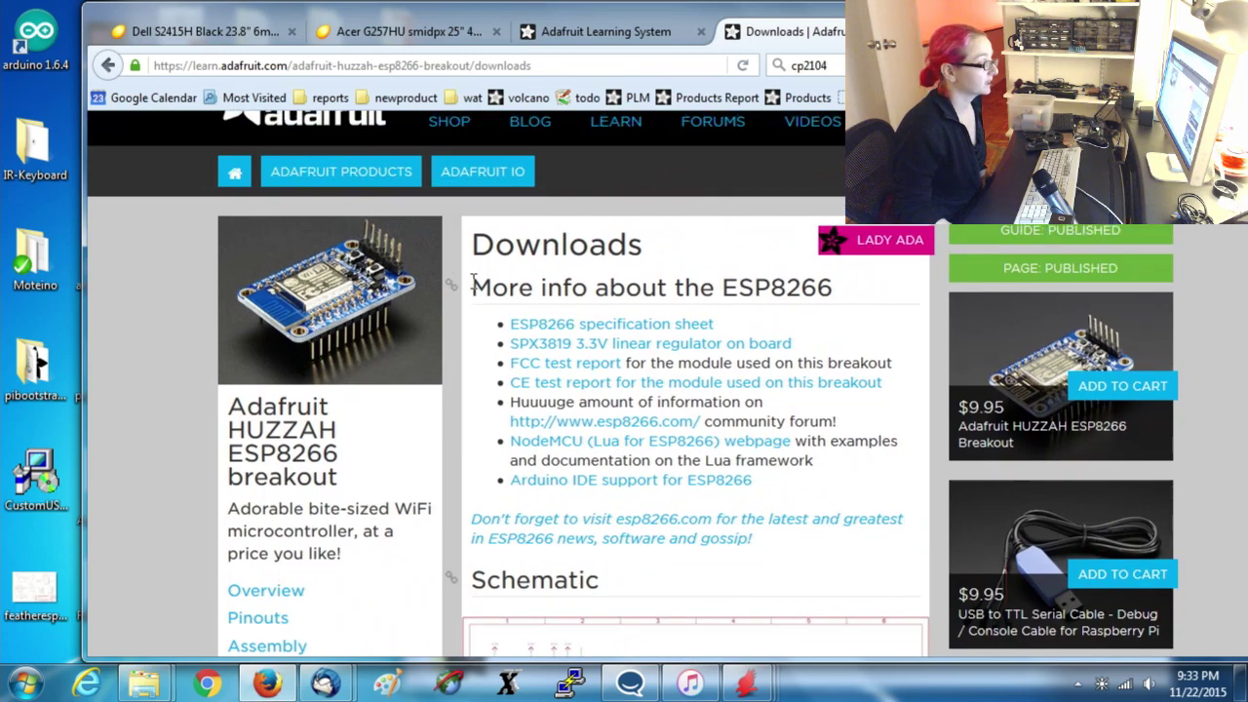
drag(472, 283, 796, 543)
key(ctrl+c)
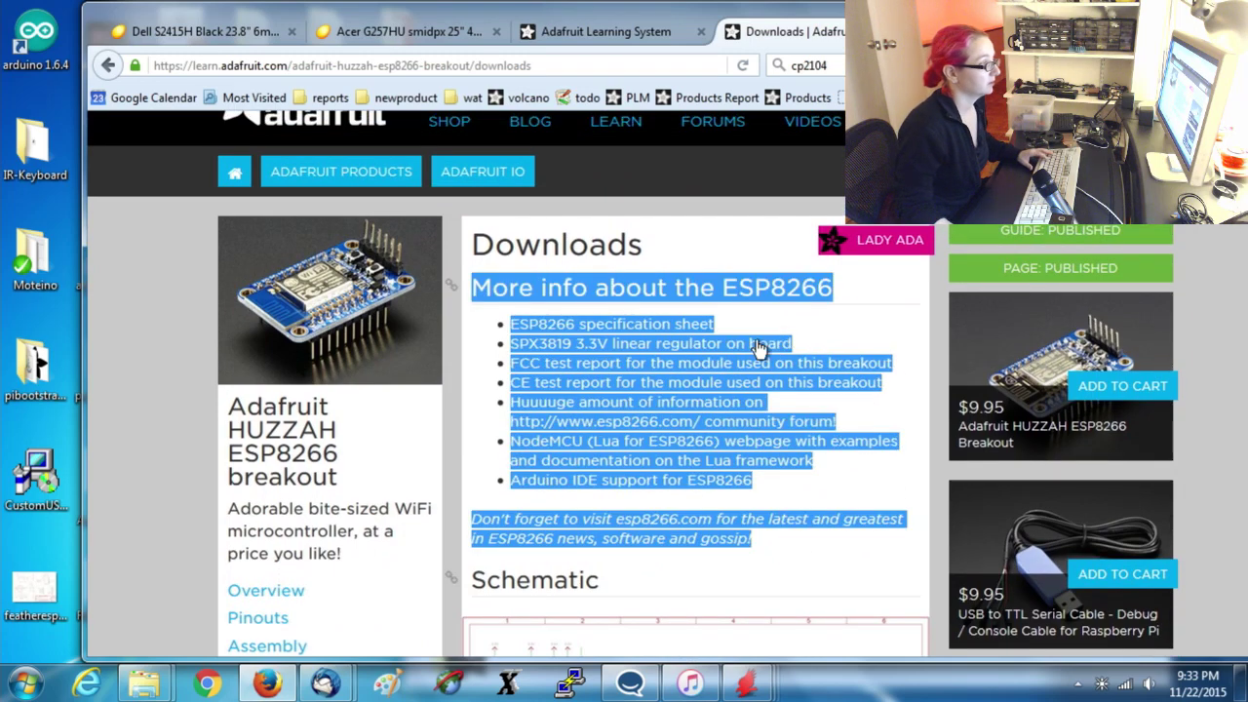
click(553, 35)
drag(610, 310, 447, 306)
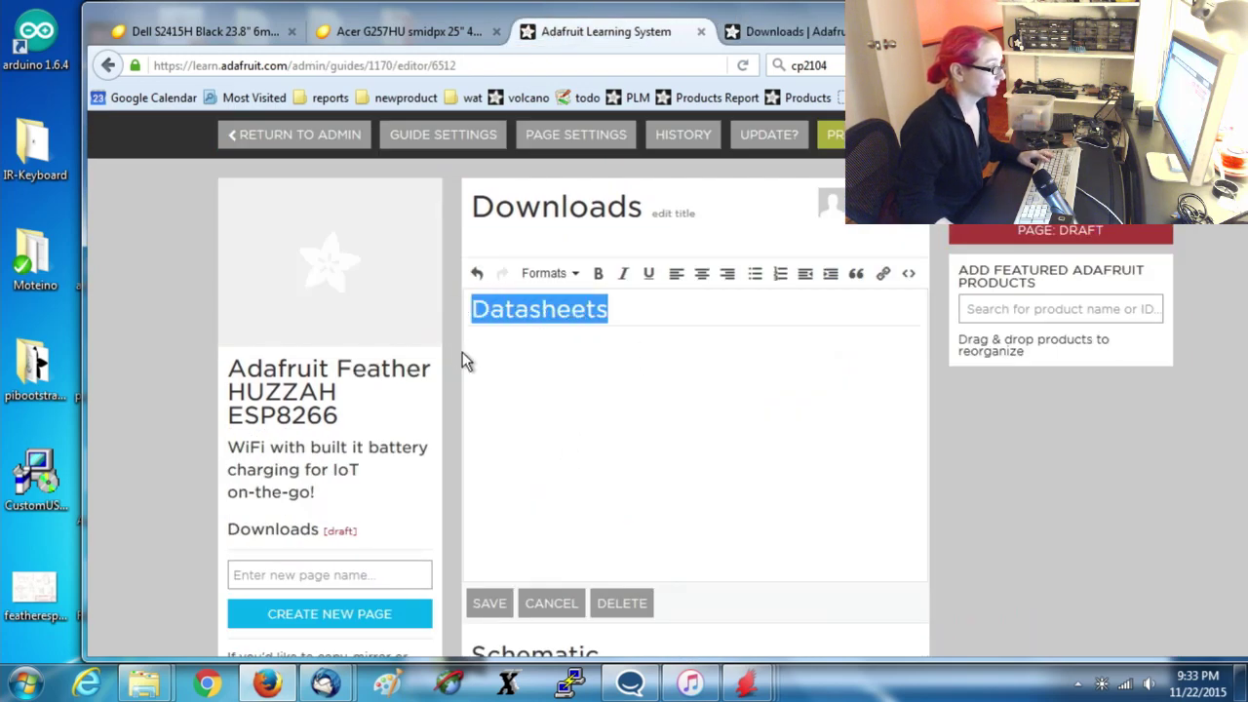
Paste the copied ESP8266 info below Datasheets, leaving an empty line above the More info heading.
click(780, 32)
click(616, 29)
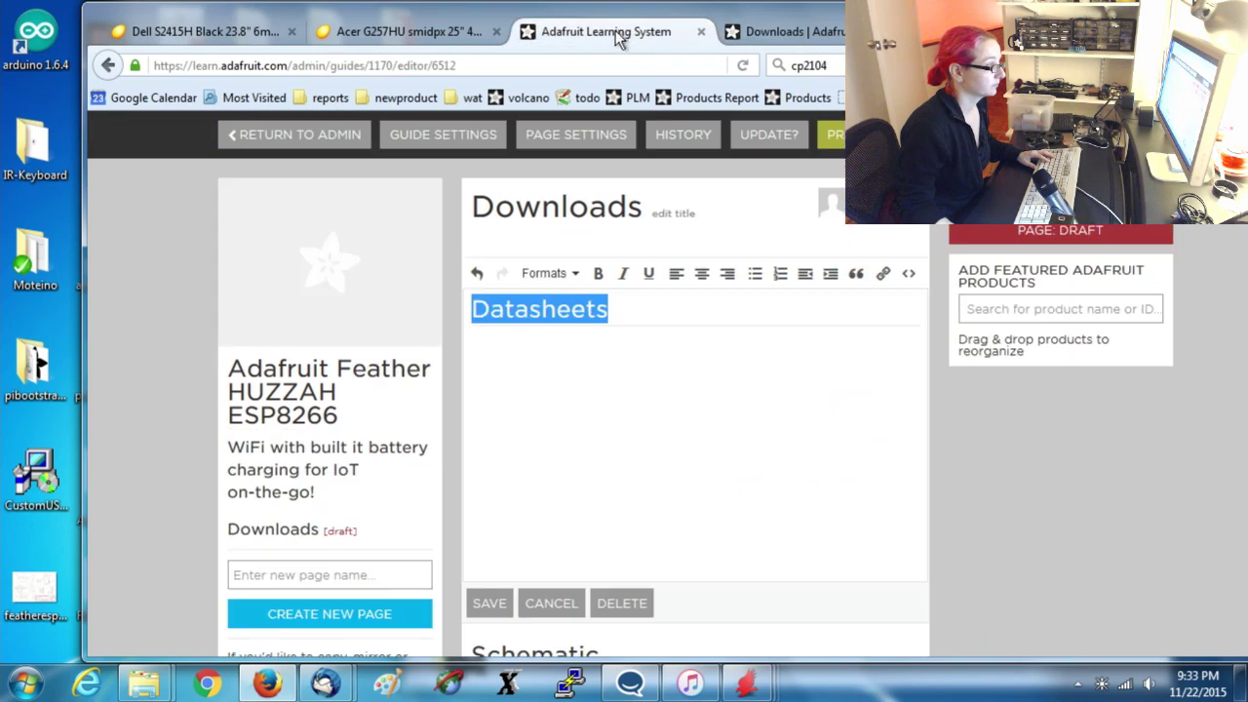
click(642, 386)
key(Return)
key(ctrl+v)
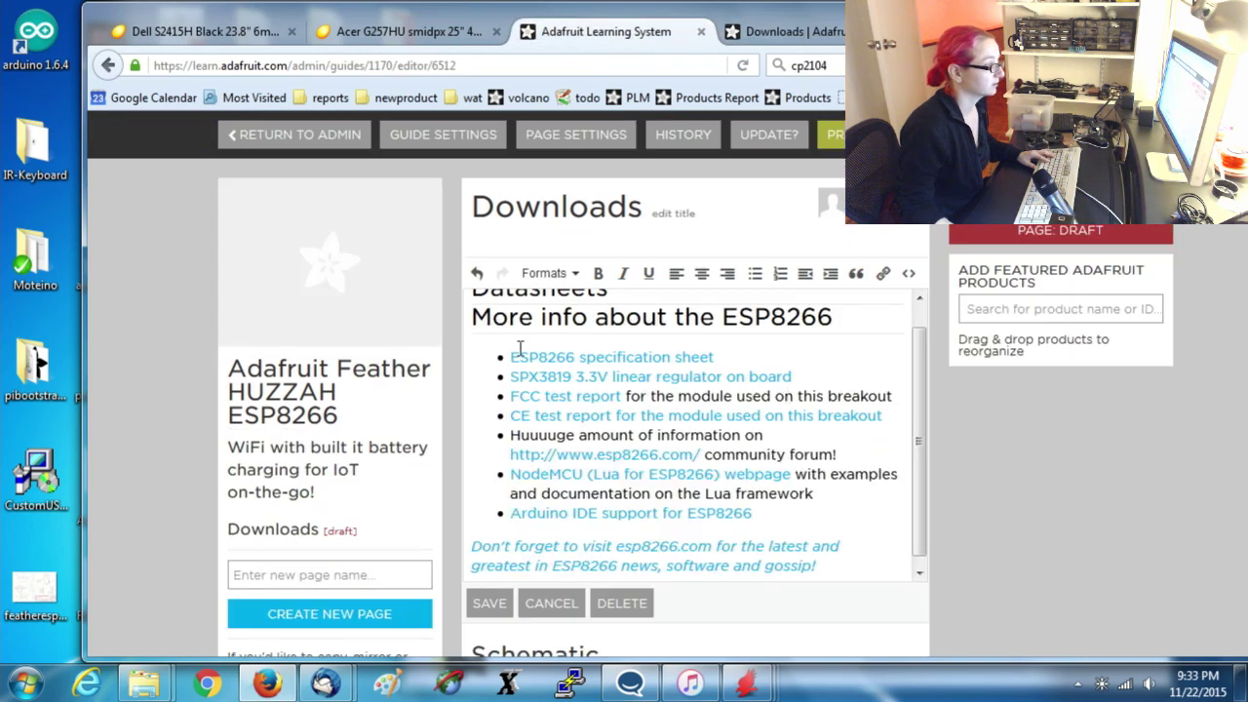
click(472, 316)
key(Return)
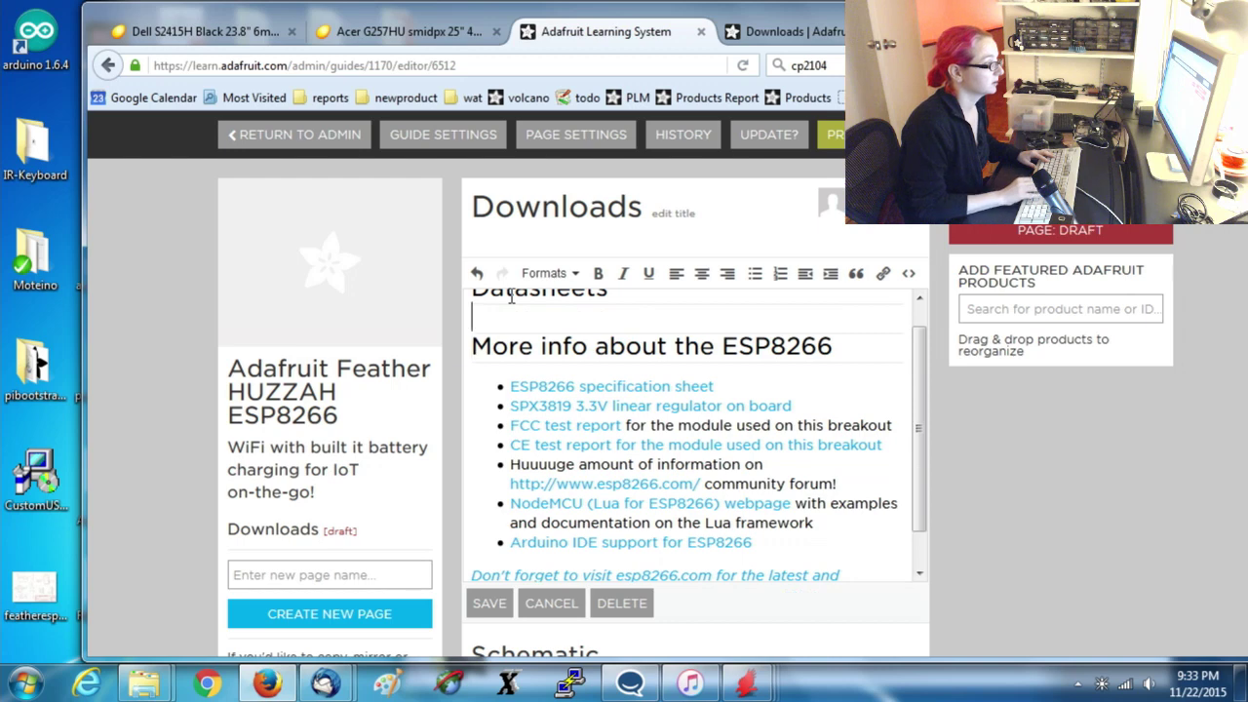
Move the SPX3819 regulator bullet onto the empty line under Datasheets.
triple_click(788, 404)
click(872, 406)
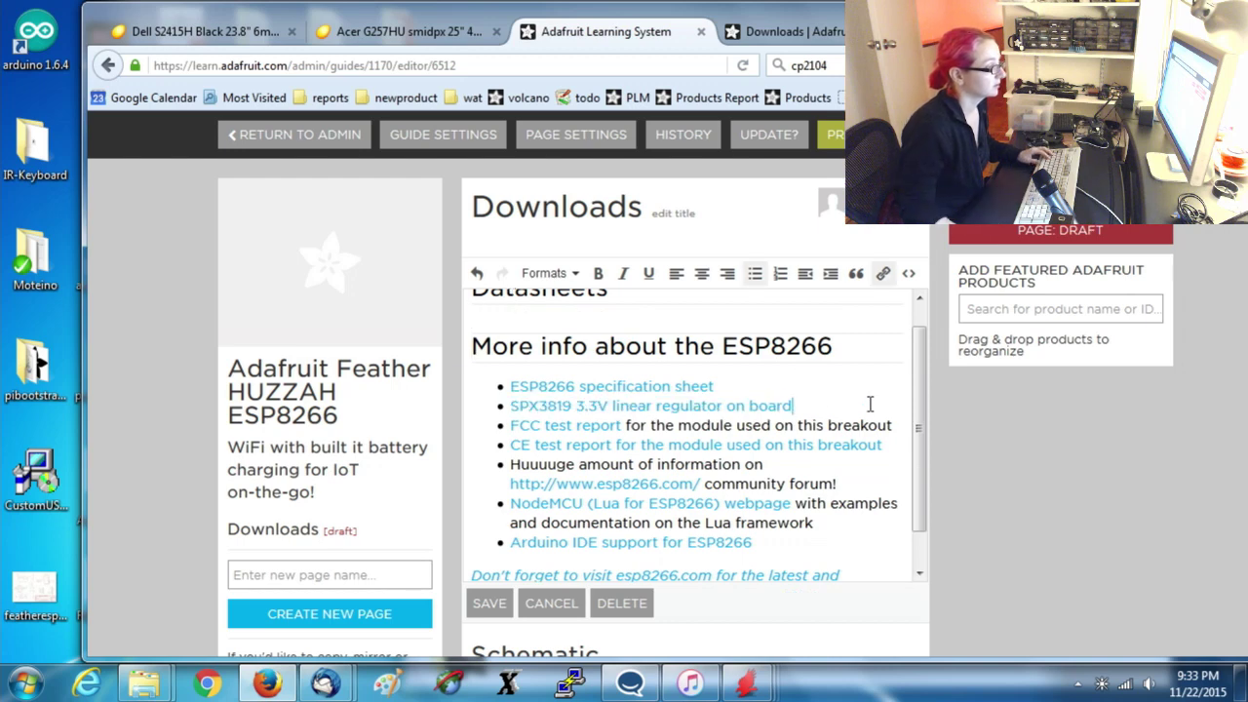
triple_click(866, 406)
key(ctrl+x)
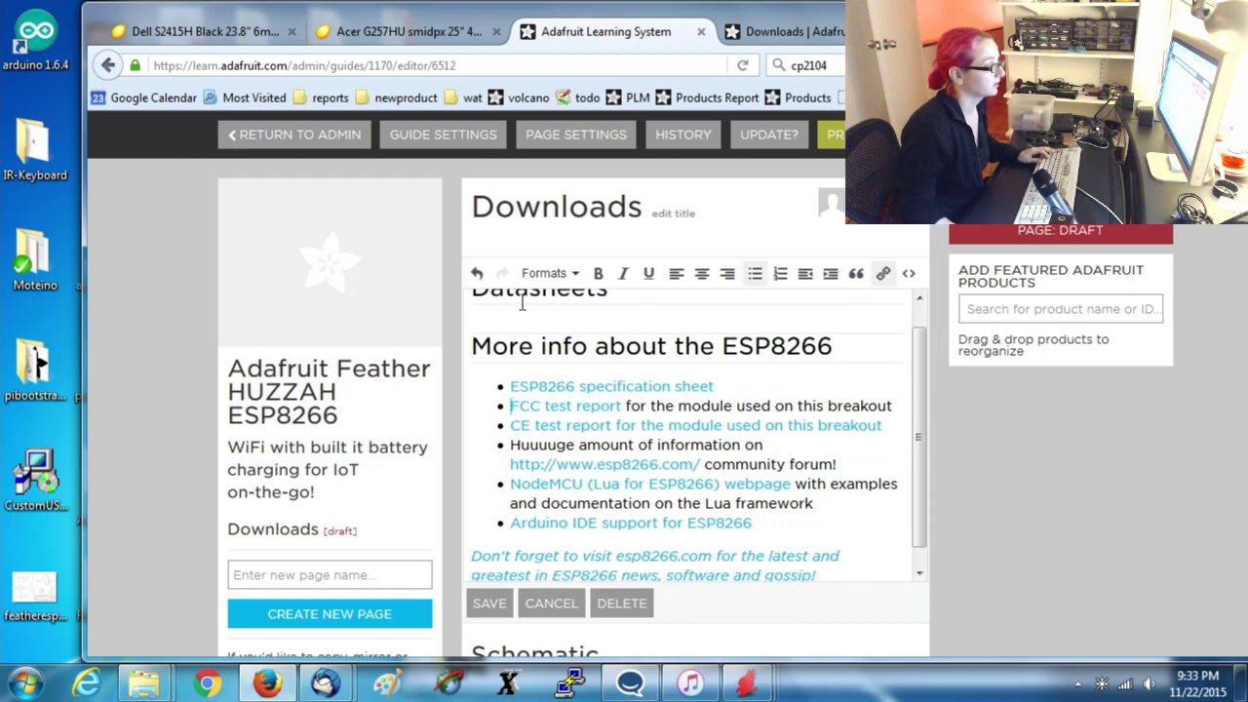
click(563, 315)
key(ctrl+v)
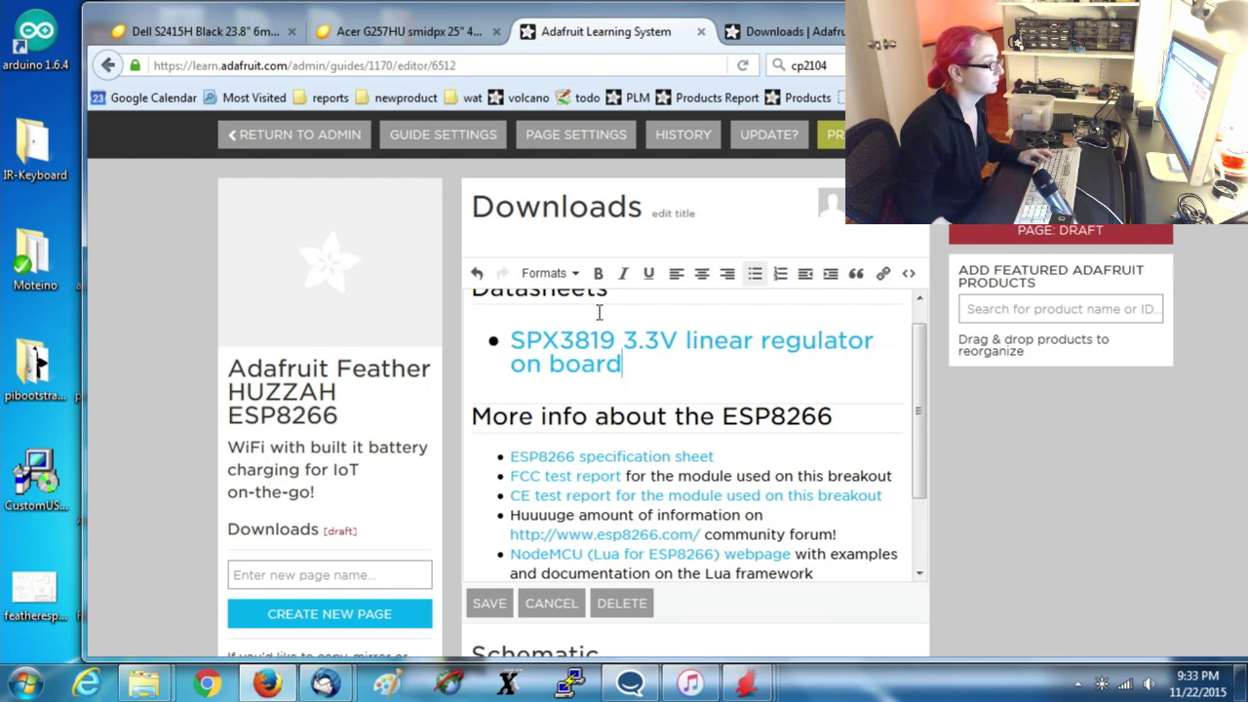
Reset the SPX3819 regulator bullet to normal text via the Formats list.
drag(659, 379, 407, 360)
click(531, 274)
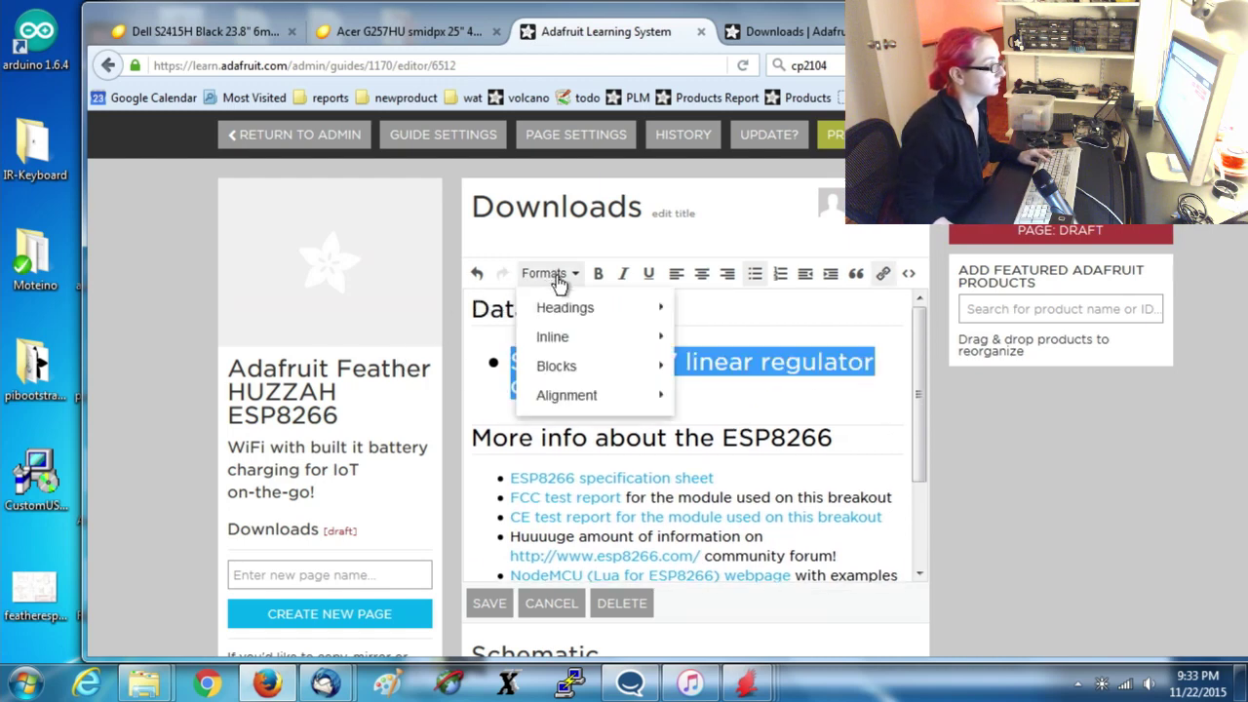
mouse_move(627, 343)
mouse_move(634, 309)
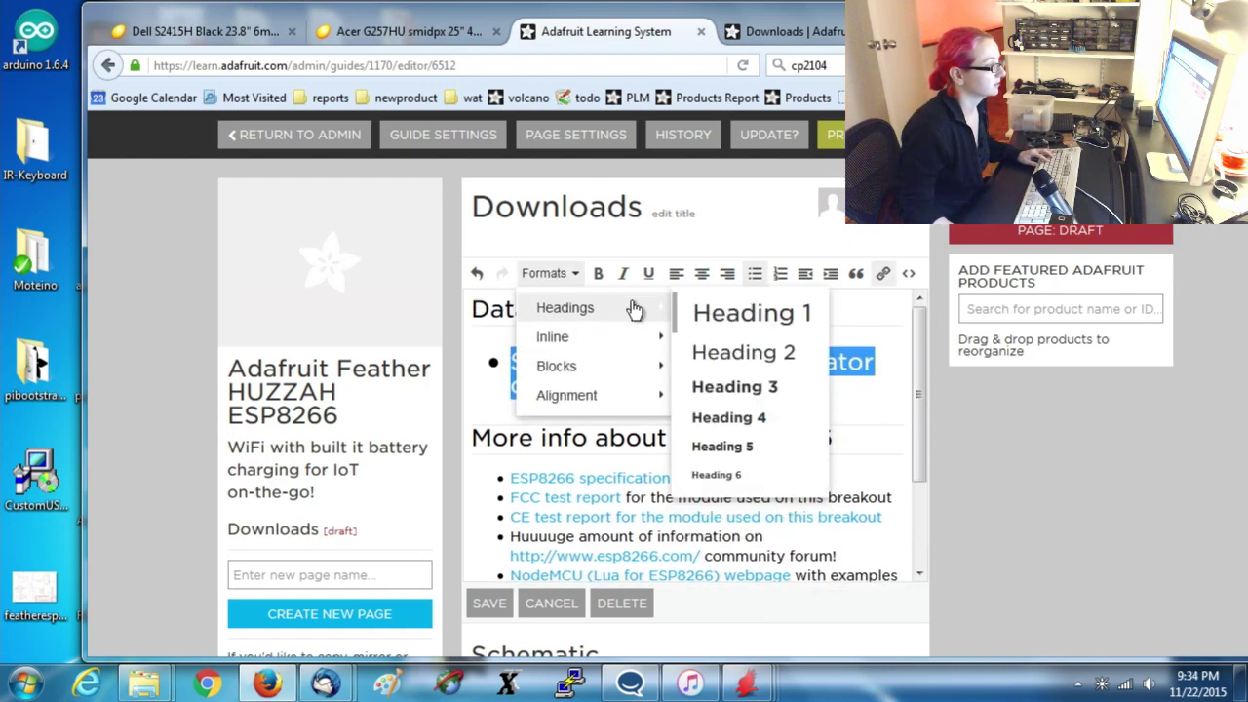
click(711, 312)
click(625, 351)
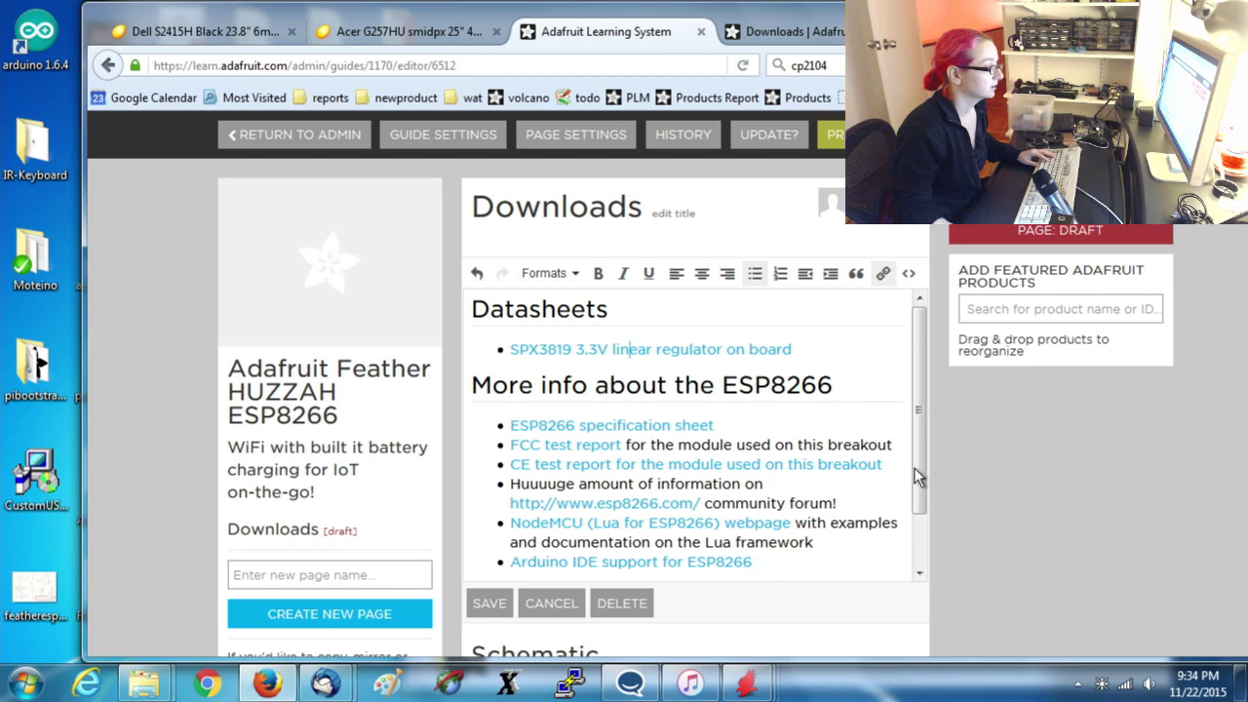
Remove the More info about the ESP8266 part from Datasheets and save the section.
drag(917, 476, 920, 542)
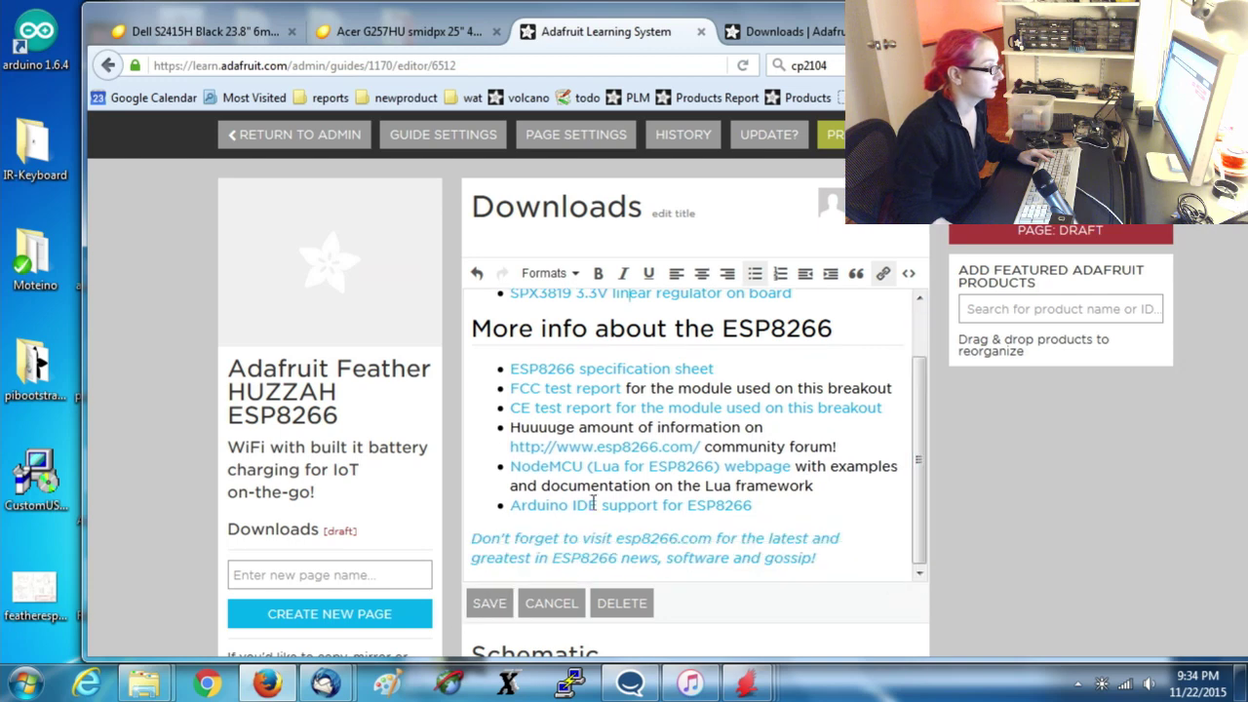
drag(488, 347, 819, 561)
key(Delete)
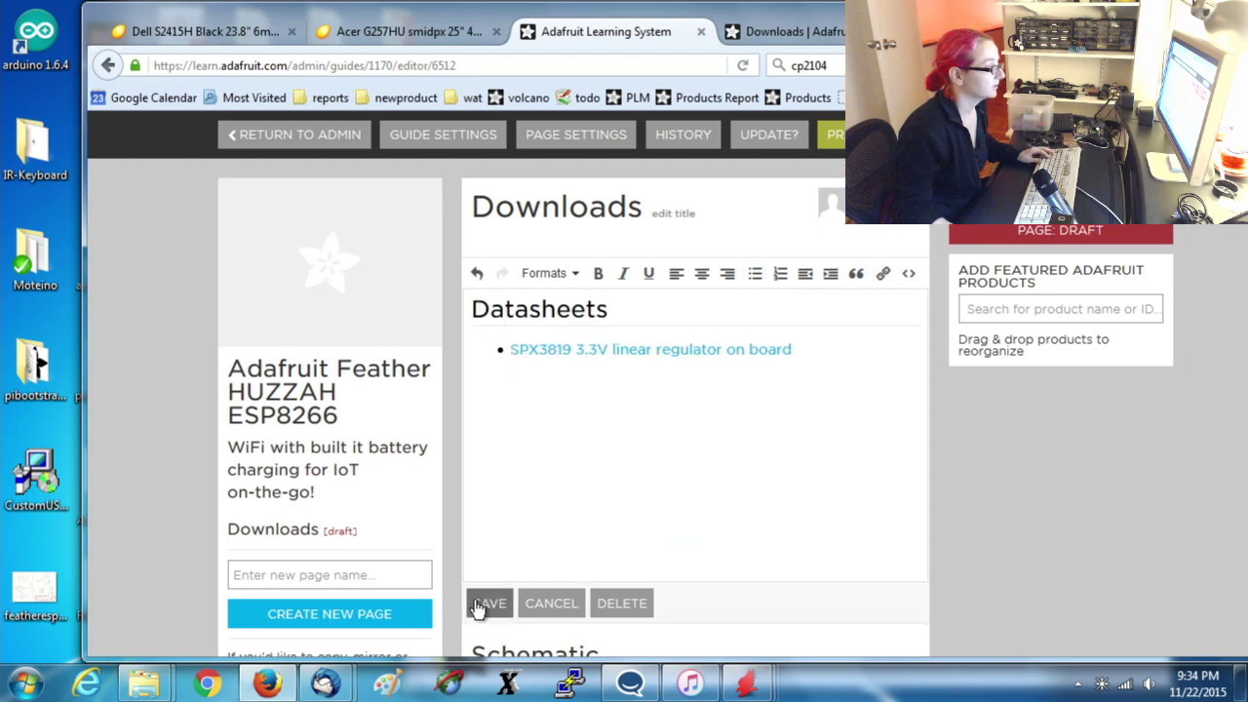
click(489, 603)
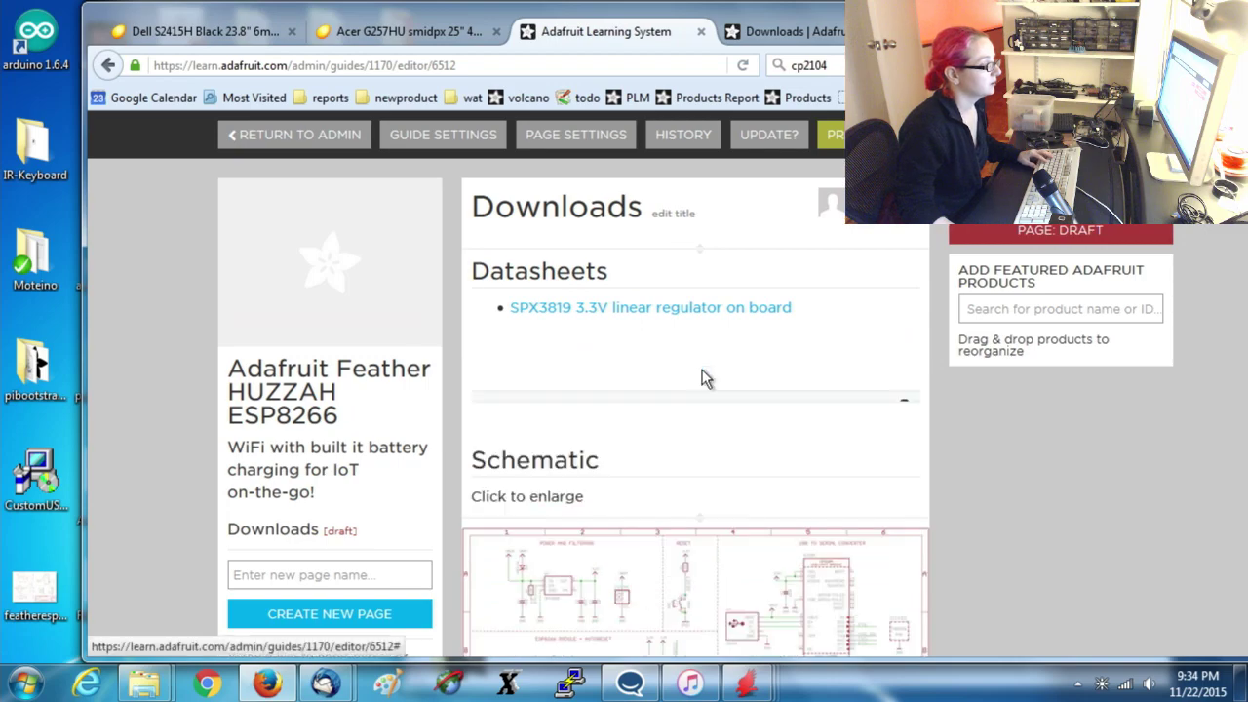
Add a new Text element below Datasheets holding the More info about the ESP8266 content, and save it.
click(702, 379)
click(481, 399)
key(ctrl+v)
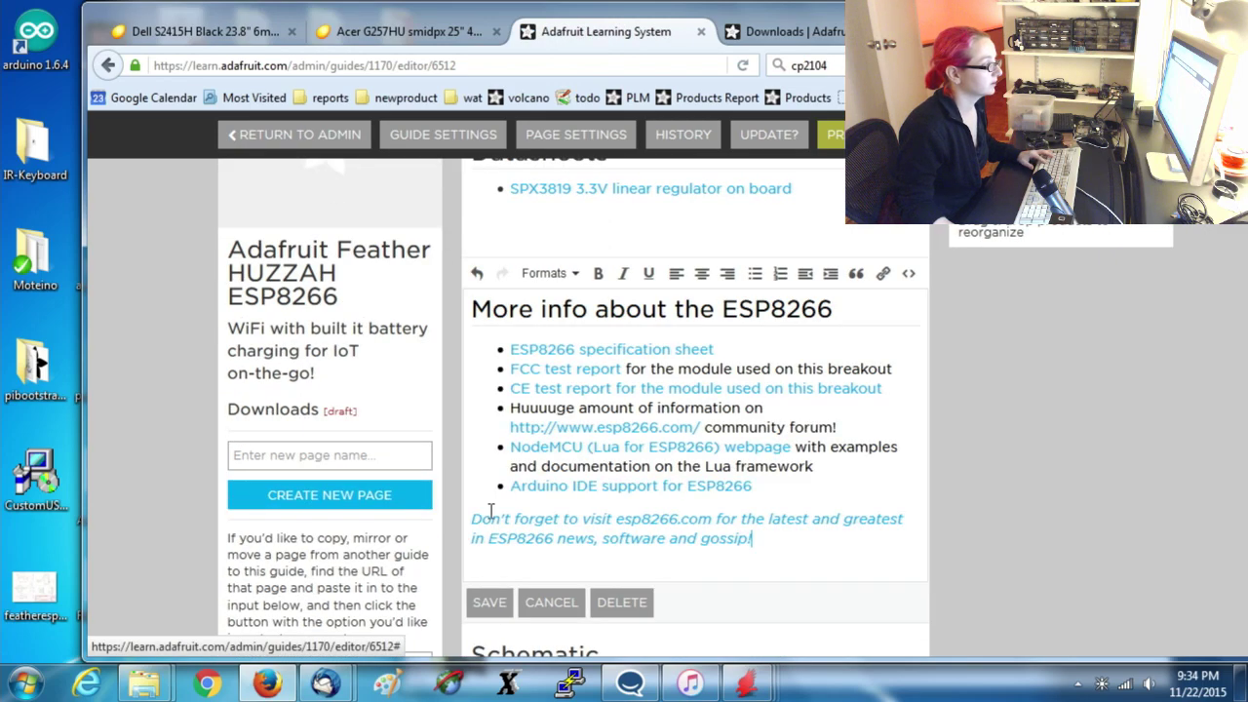
click(487, 601)
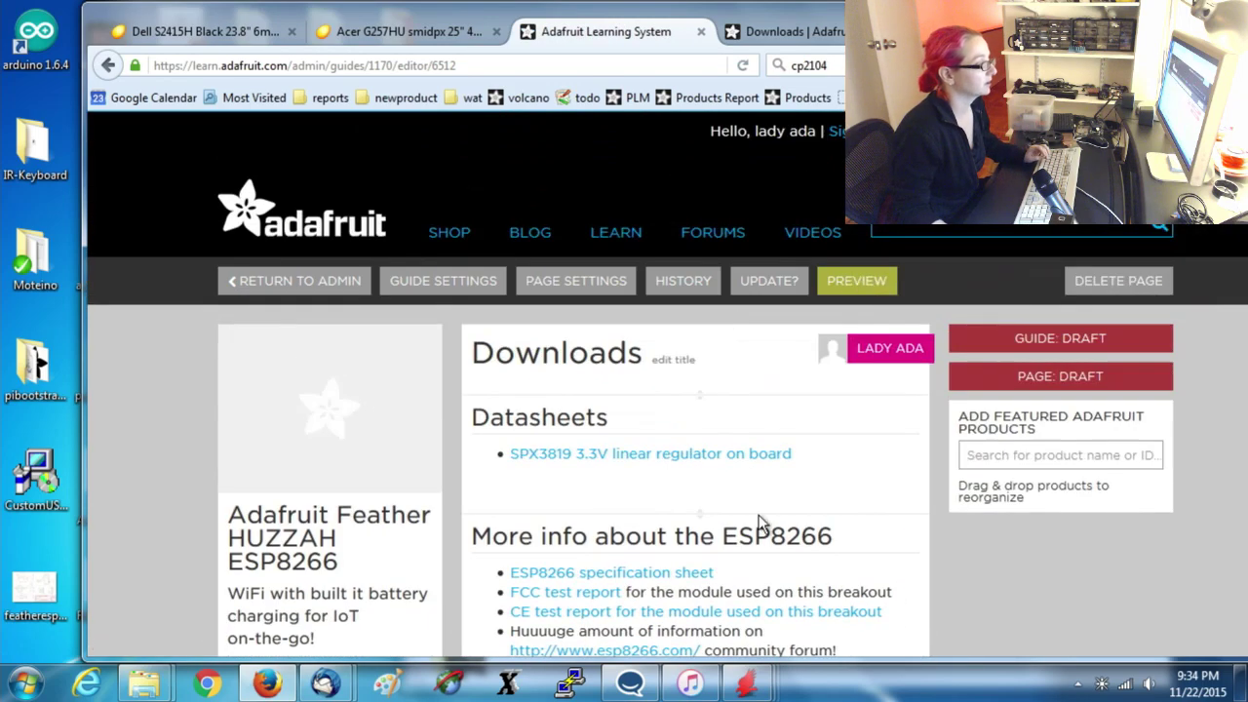
click(827, 479)
Below the SPX3819 regulator link, add a bullet reading 'CP2104 USB-to-Serial converter'.
key(Return)
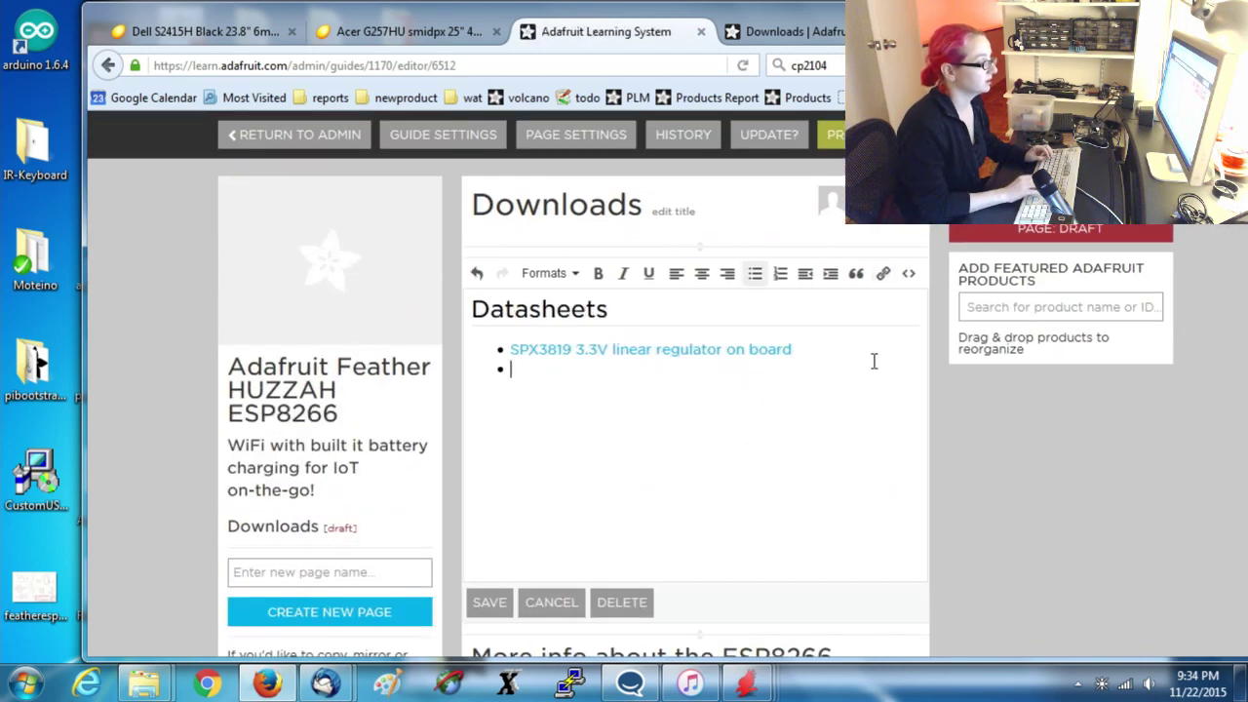
text(CP21)
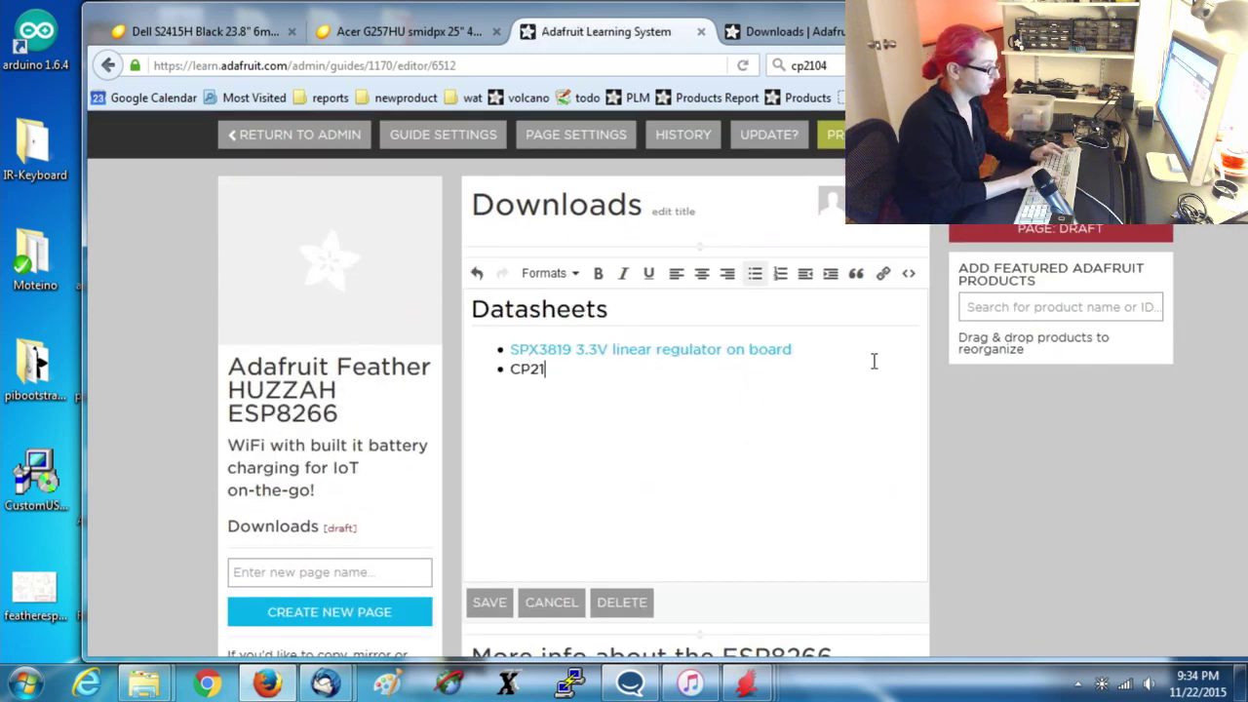
text(04 USB-t)
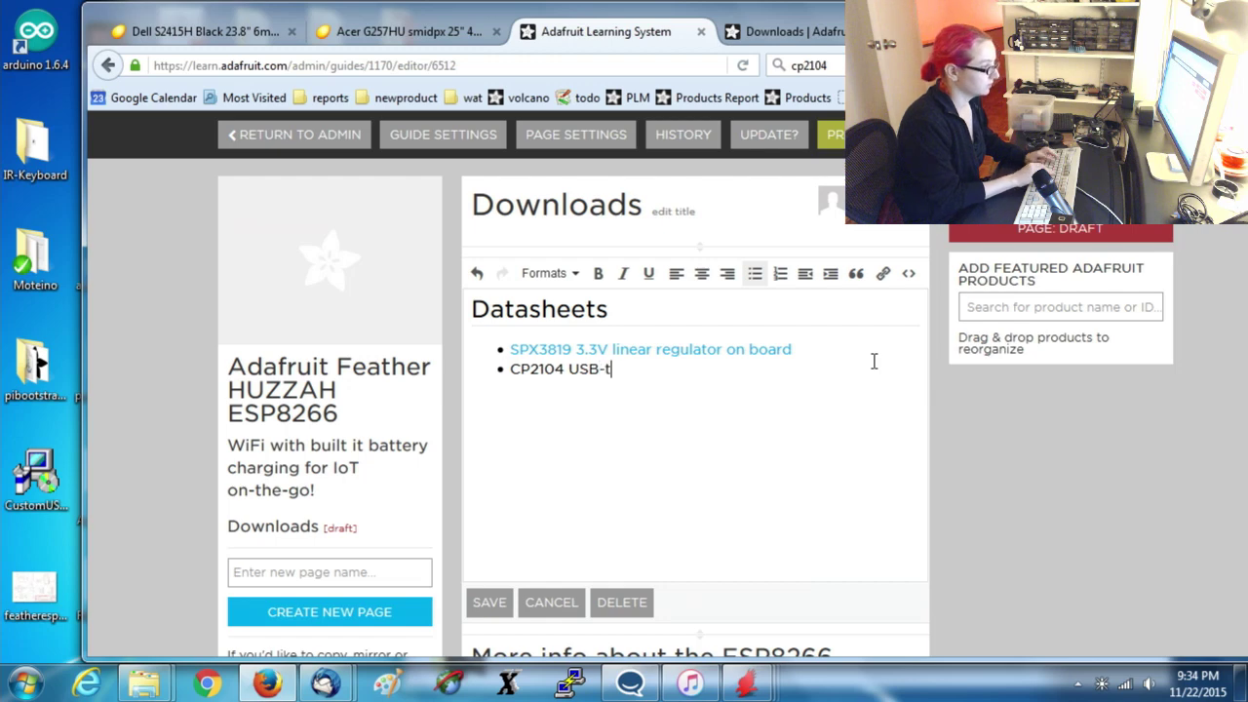
text(o-Serial convert)
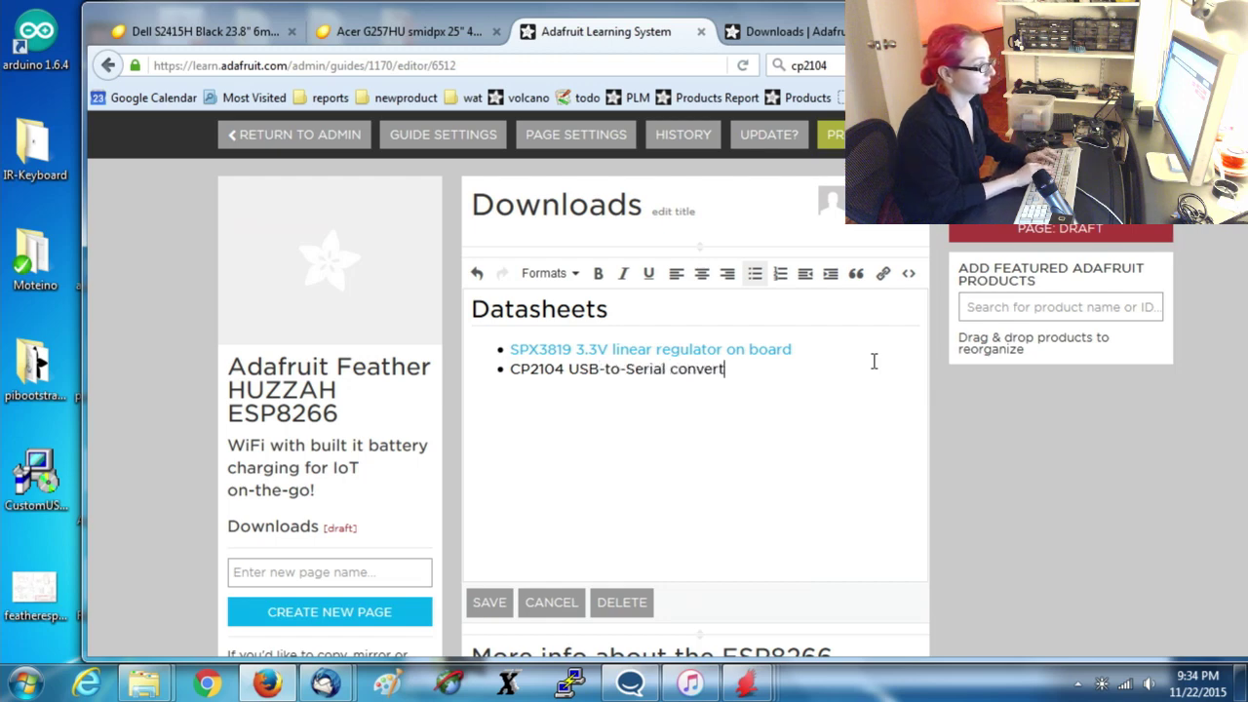
text(er)
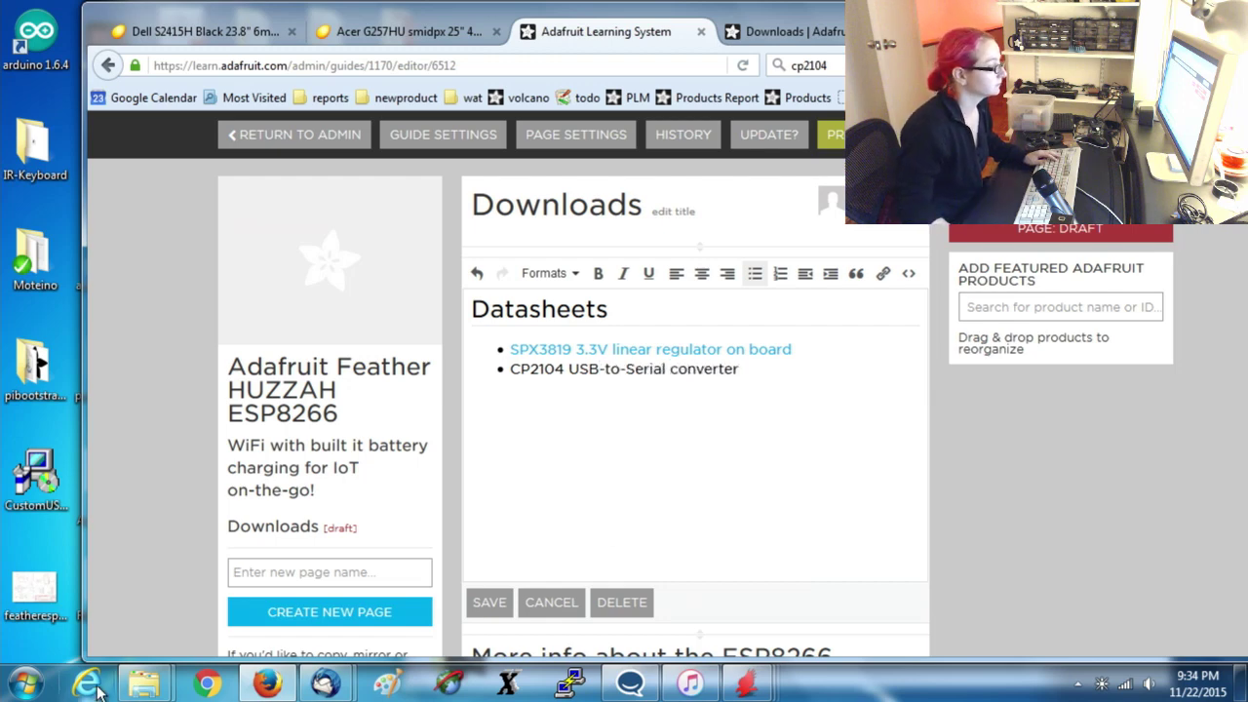
Arrange the browser and SmartFTP windows, and move the board pictures into the feather folder.
click(448, 688)
drag(451, 18, 707, 33)
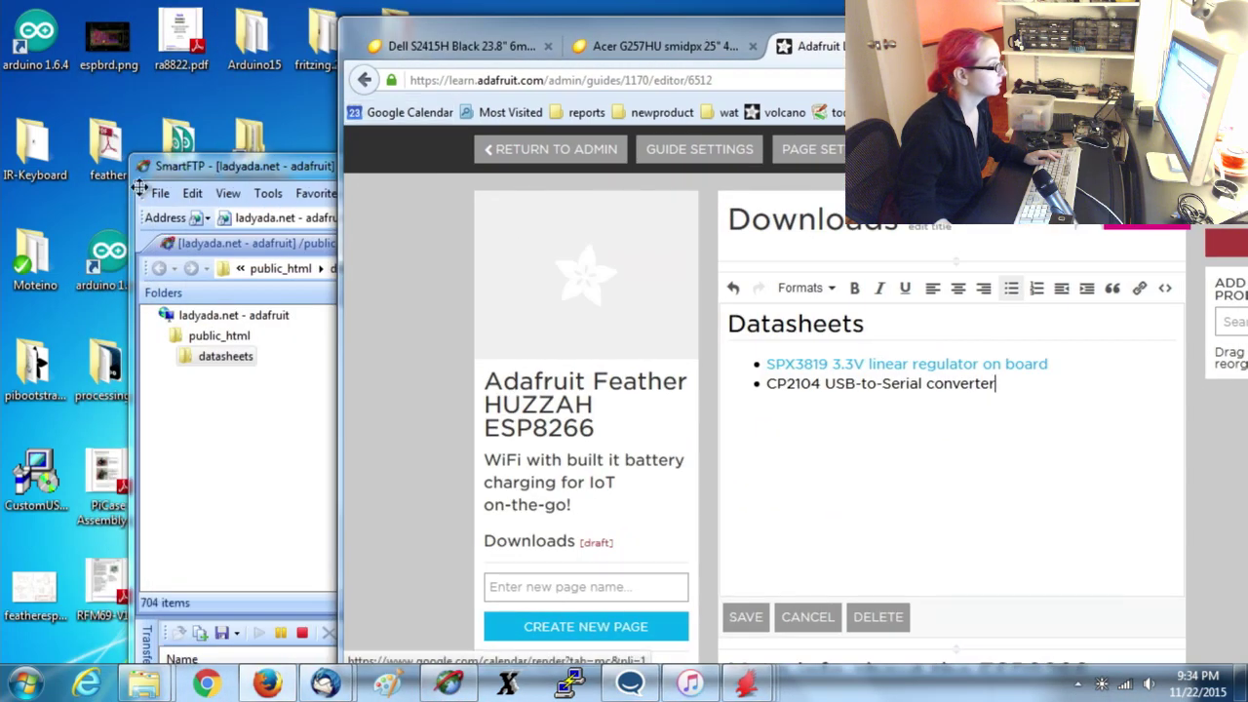
drag(215, 167, 285, 203)
drag(117, 58, 180, 474)
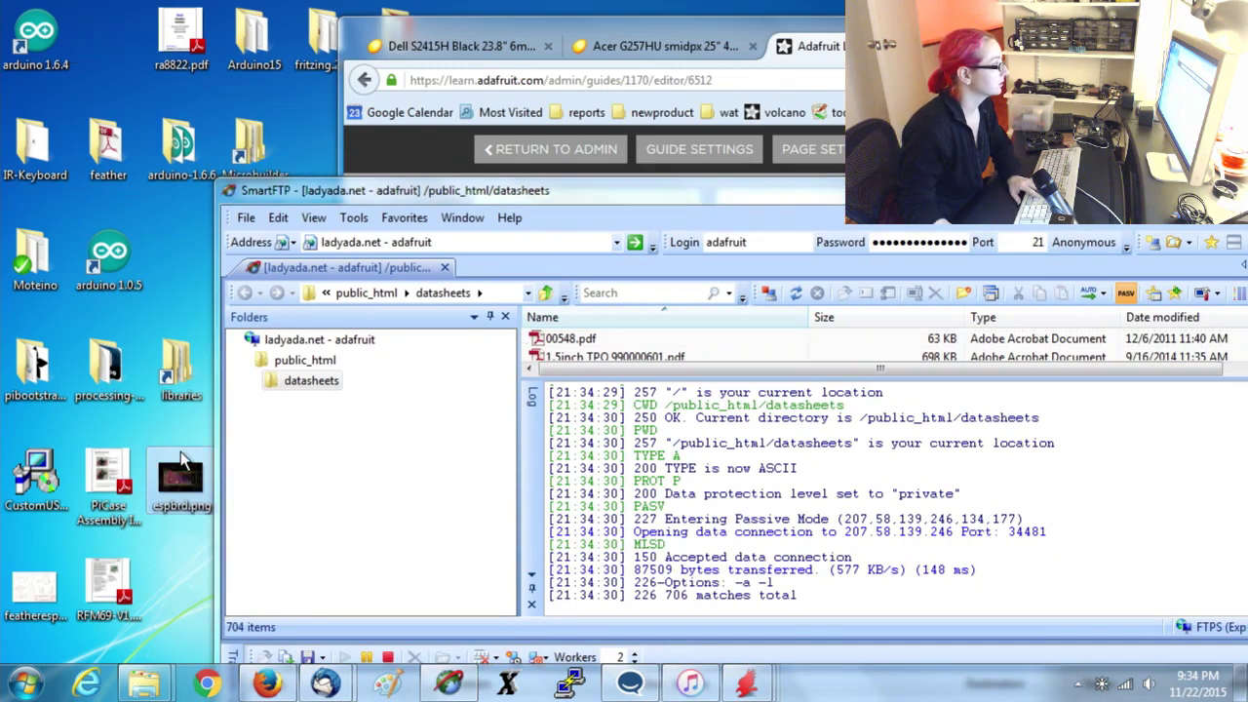
ctrl+click(34, 585)
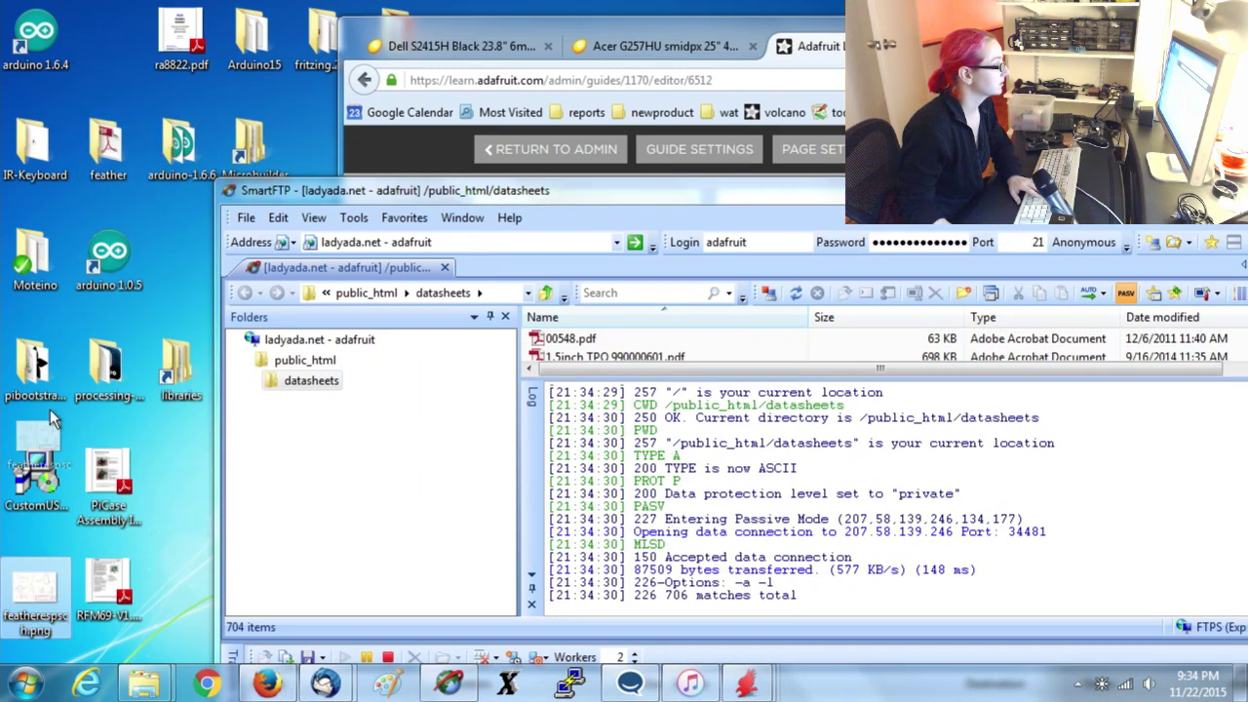
drag(34, 585, 105, 156)
double_click(108, 146)
drag(629, 58, 181, 58)
key(alt+Tab)
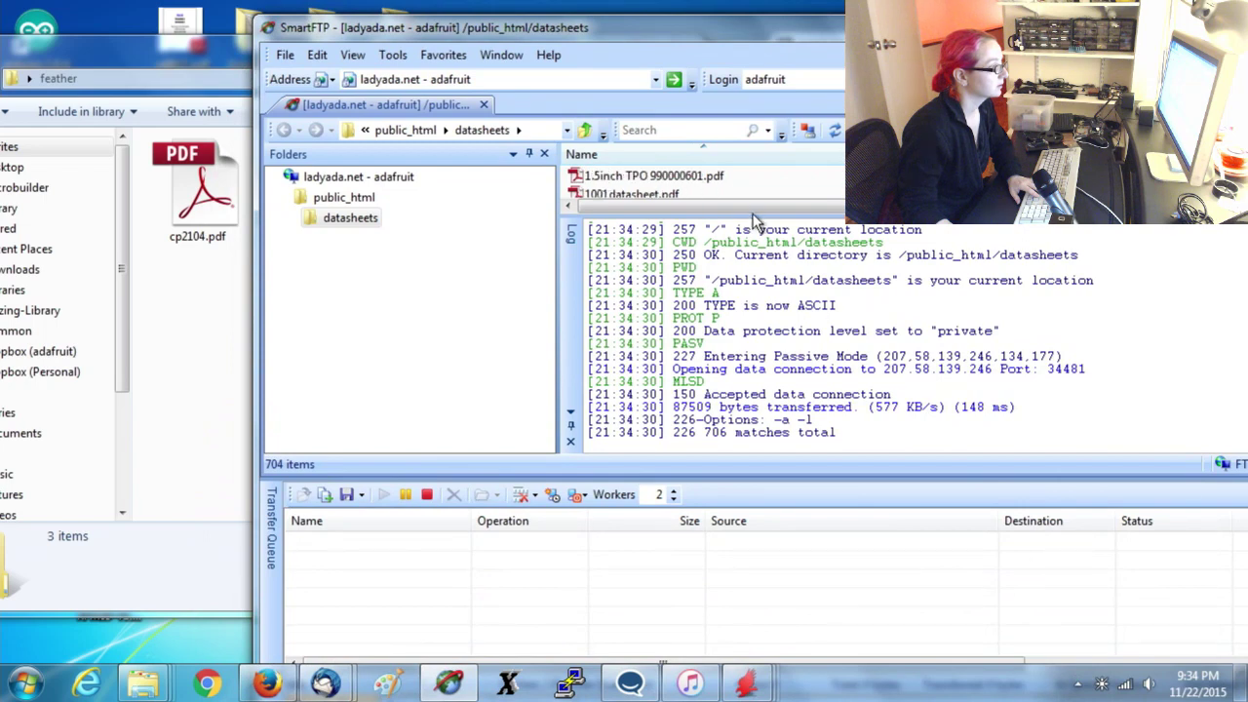
Upload cp2104.pdf to public_html/datasheets in SmartFTP and copy its web address with Copy URL.
drag(750, 206, 738, 446)
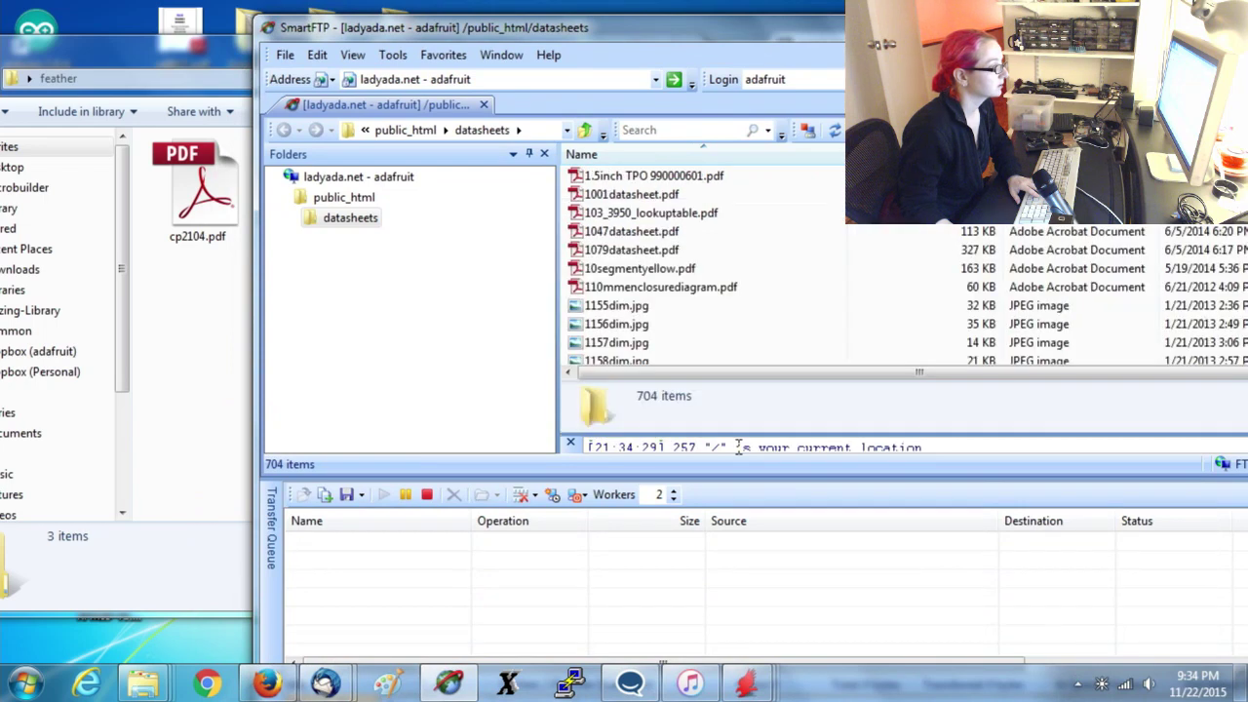
drag(205, 207, 770, 317)
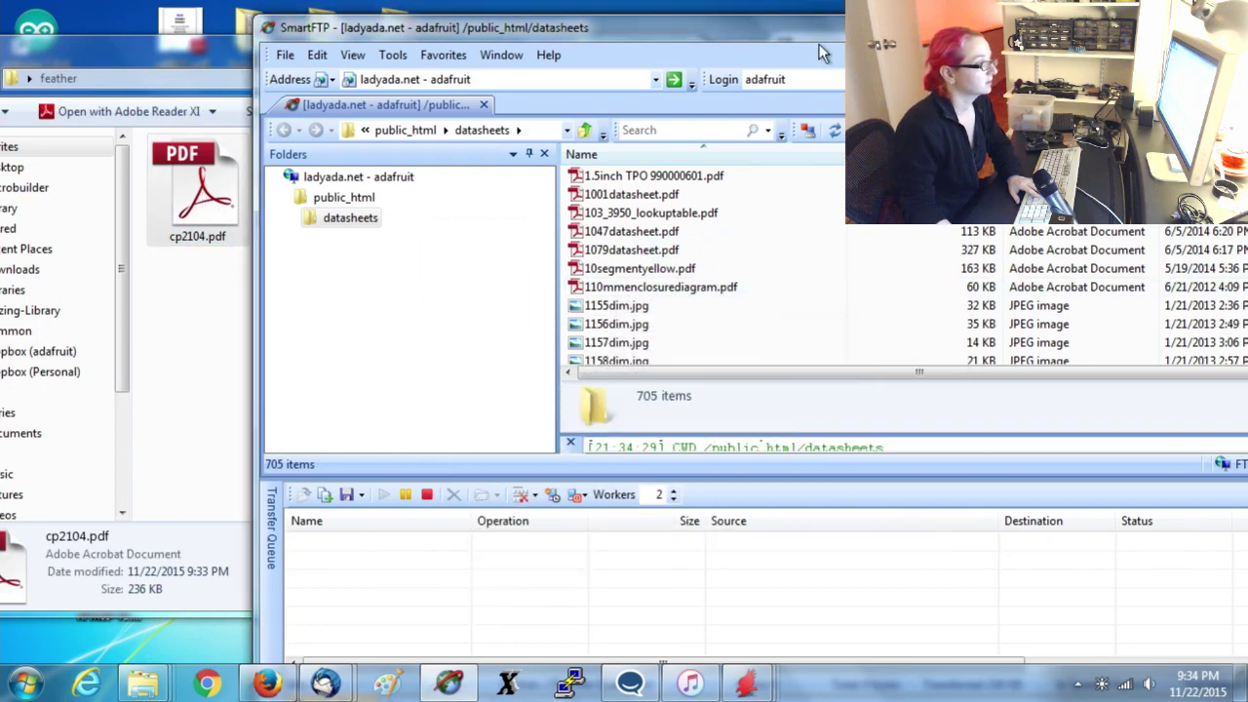
drag(817, 39, 672, 33)
drag(1160, 170, 1161, 346)
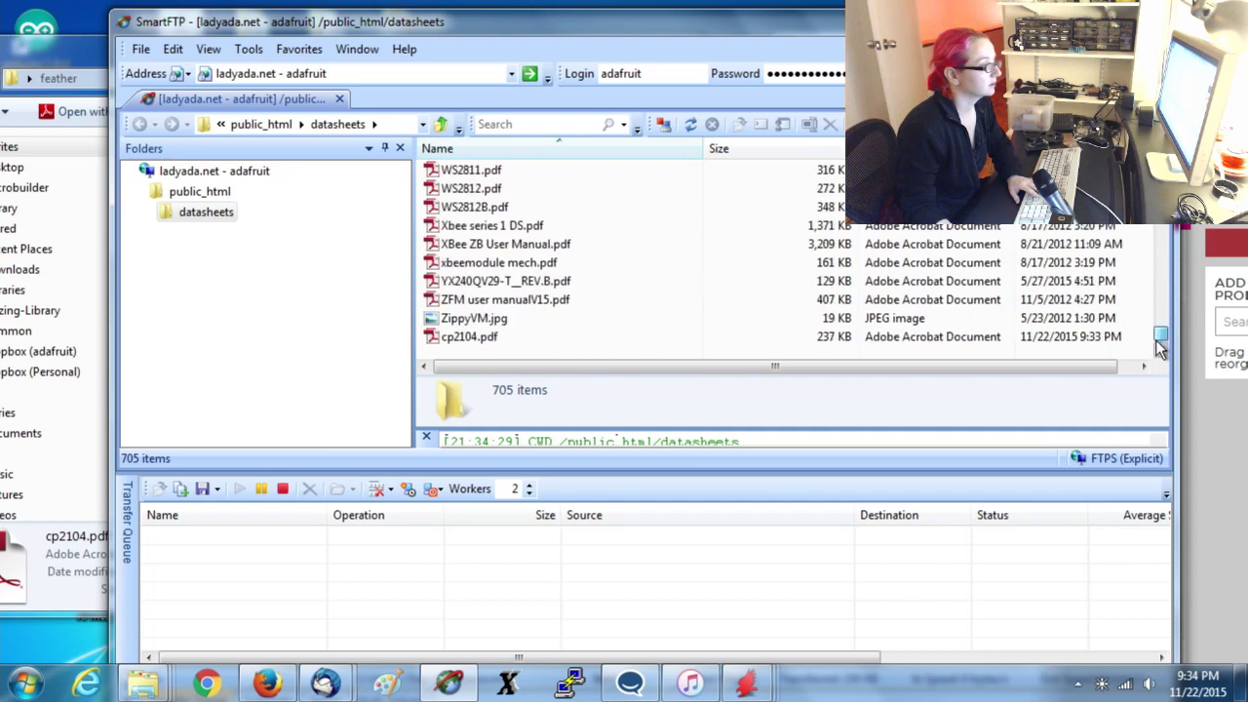
click(470, 337)
right_click(476, 338)
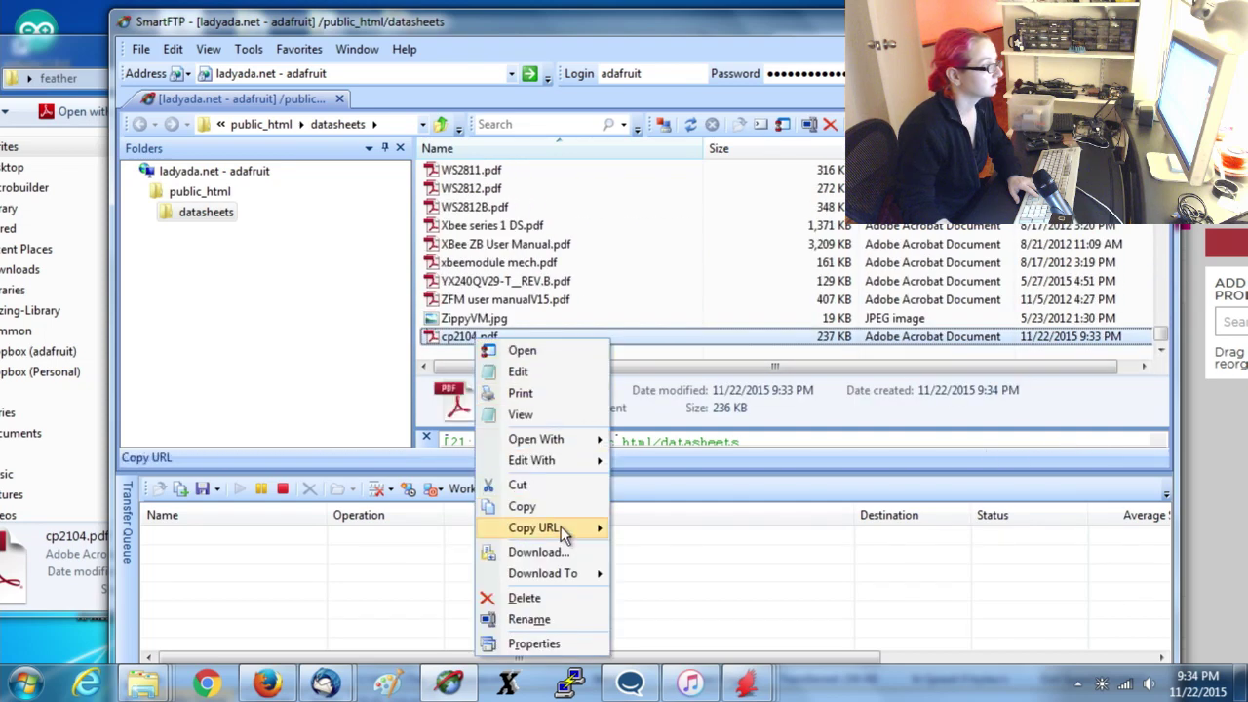
mouse_move(560, 526)
click(654, 544)
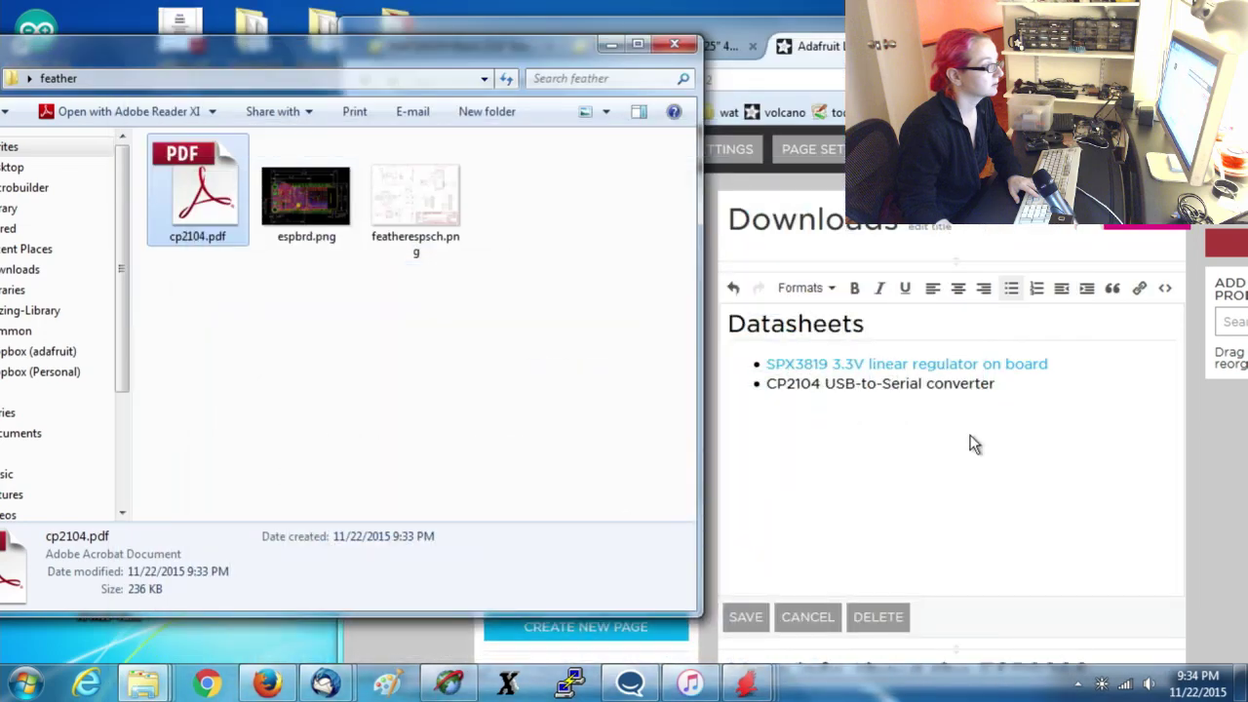
click(974, 443)
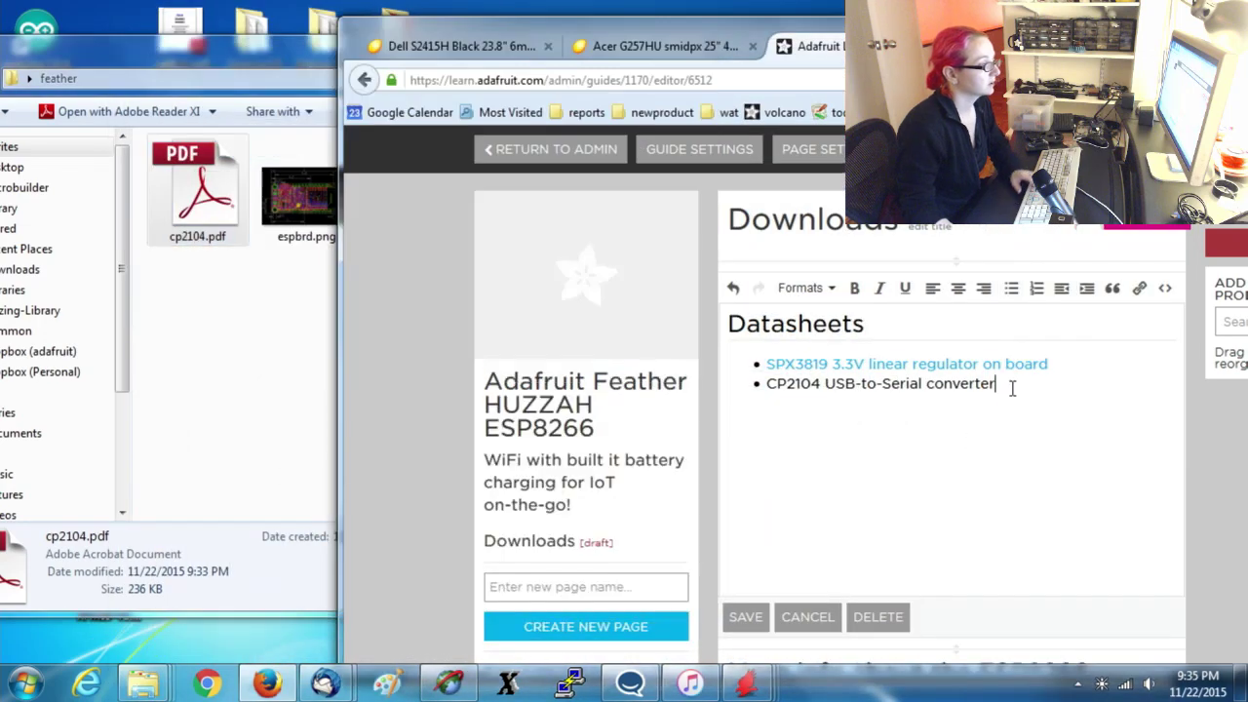
Link the 'CP2104 USB-to-Serial converter' bullet to the cp2104.pdf address and save Datasheets.
drag(1024, 386, 770, 384)
click(1138, 288)
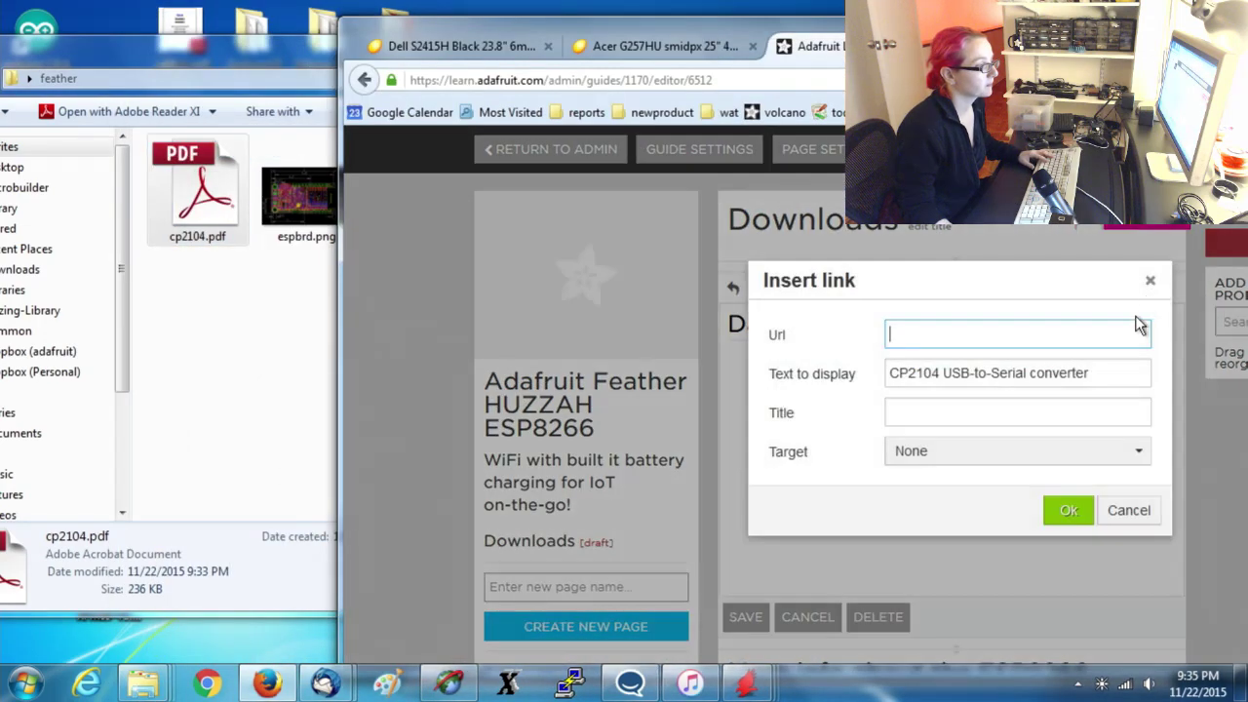
text(http://www.adafruit.com/datasheets/cp2104.pdf)
click(1072, 514)
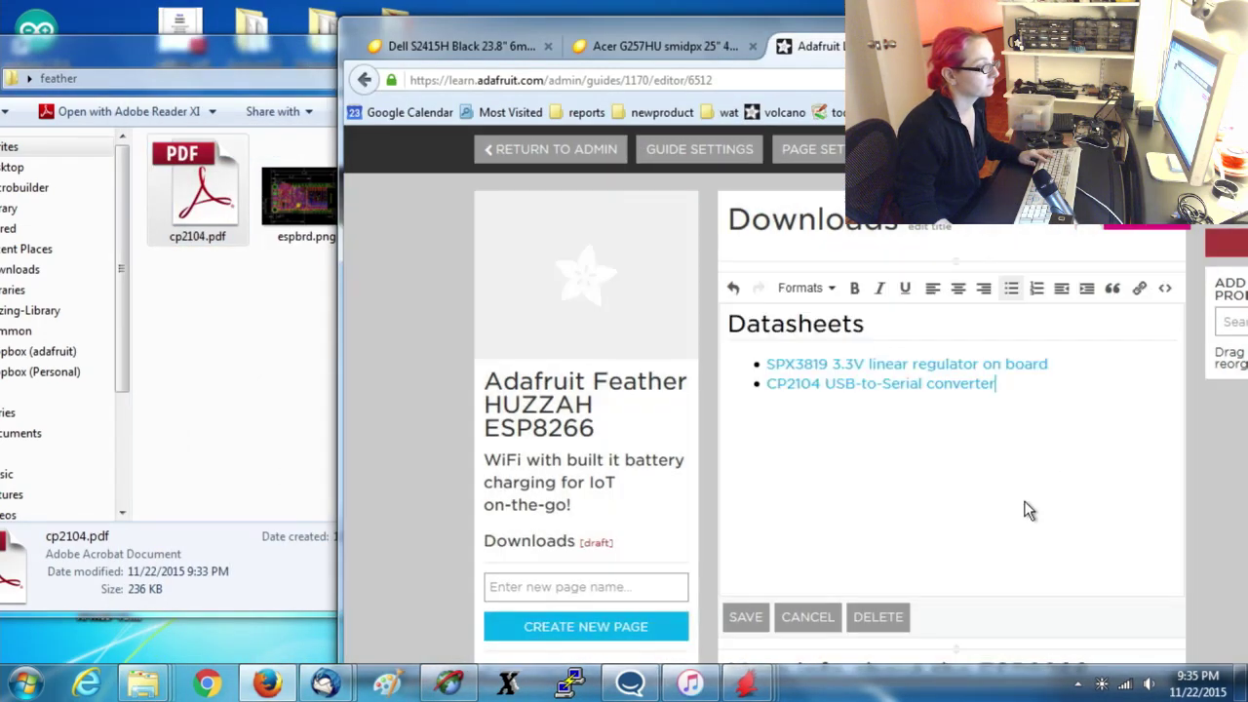
click(747, 617)
click(801, 381)
click(792, 453)
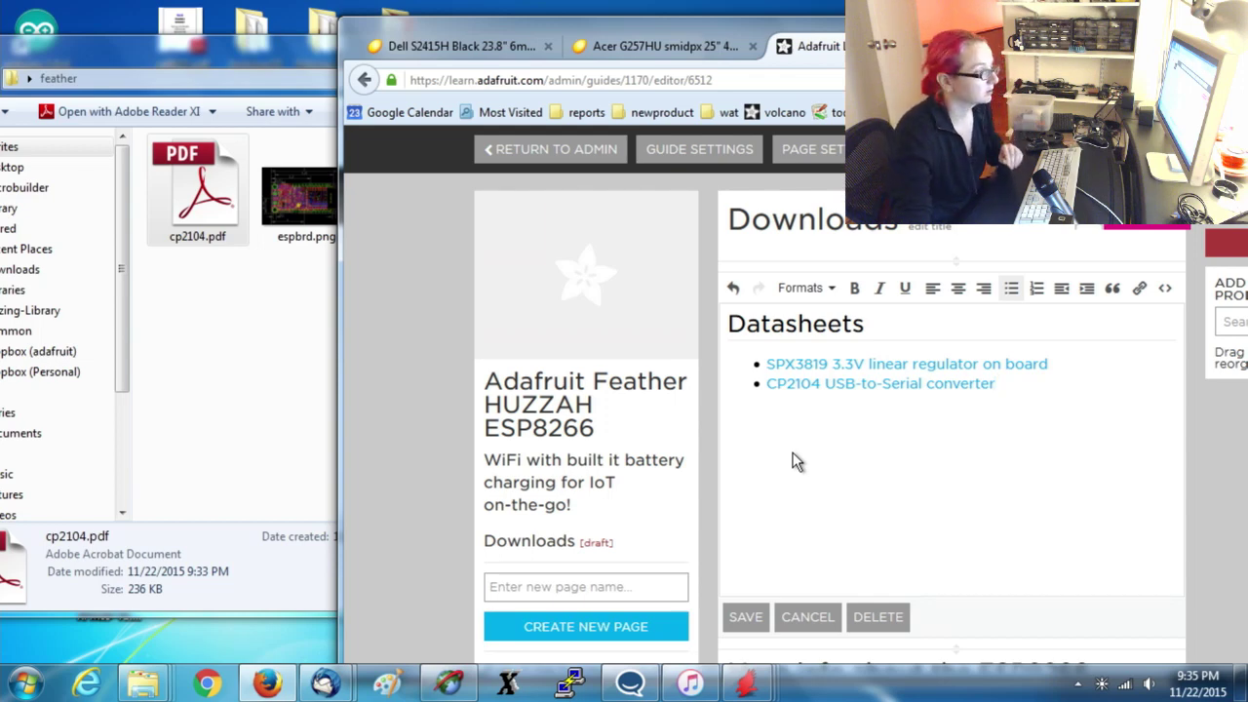
click(744, 616)
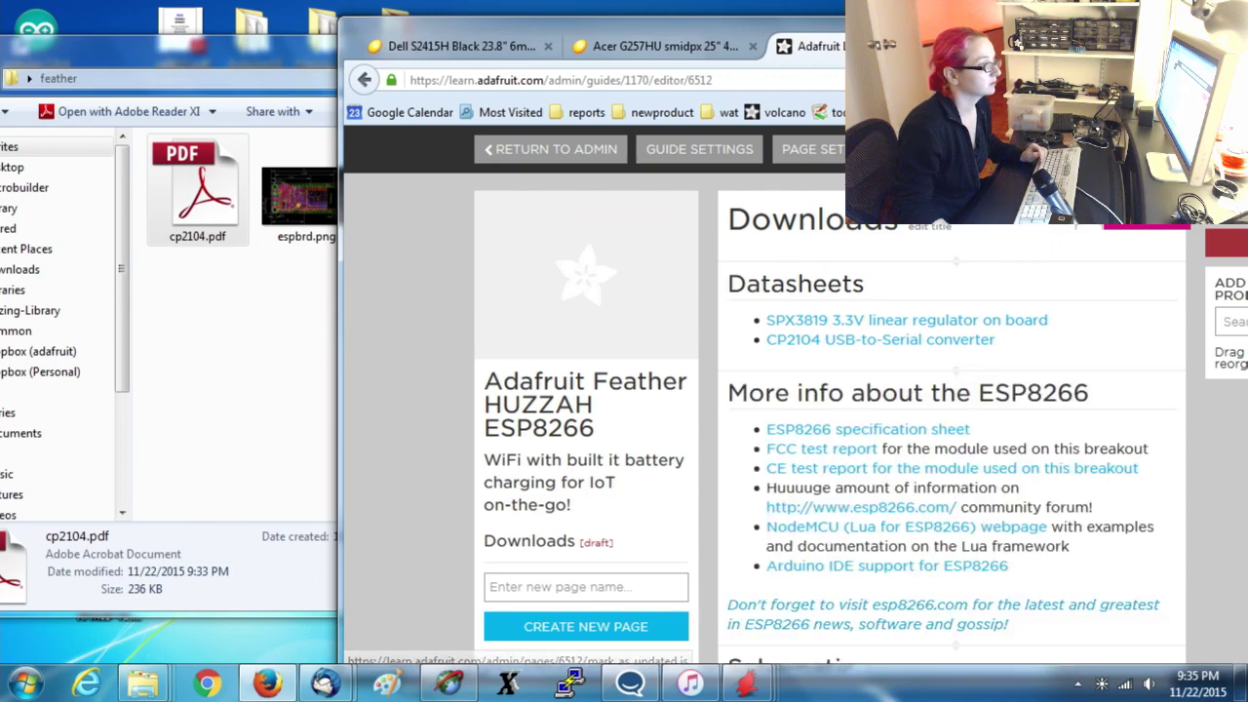
Maximize the browser and publish the Feather guide's Downloads page from its draft state.
key(super+Up)
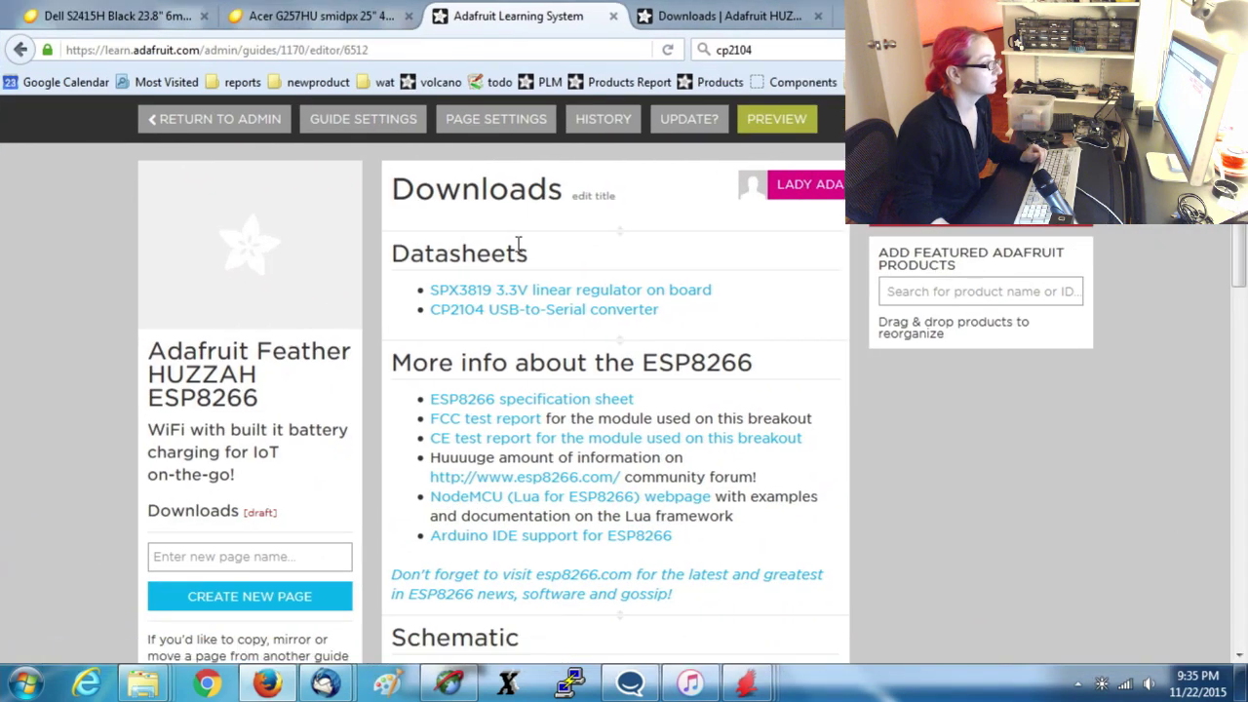
scroll(585, 446, down, 2)
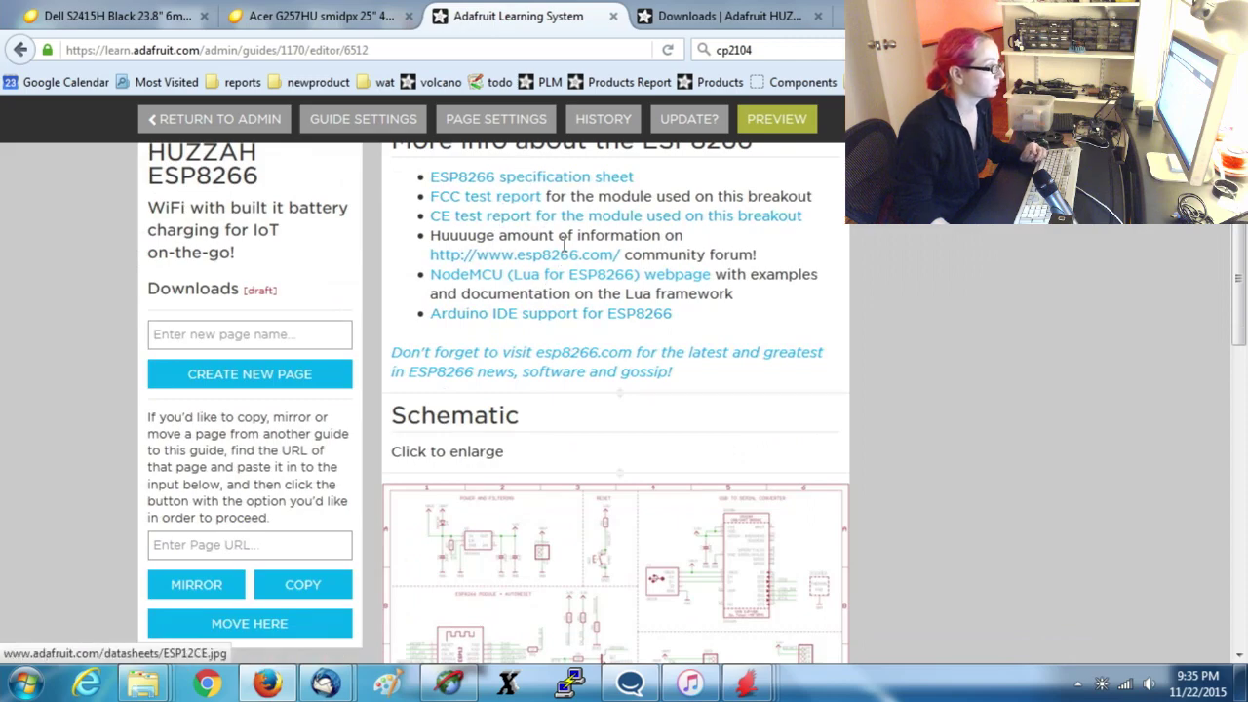
scroll(830, 394, down, 5)
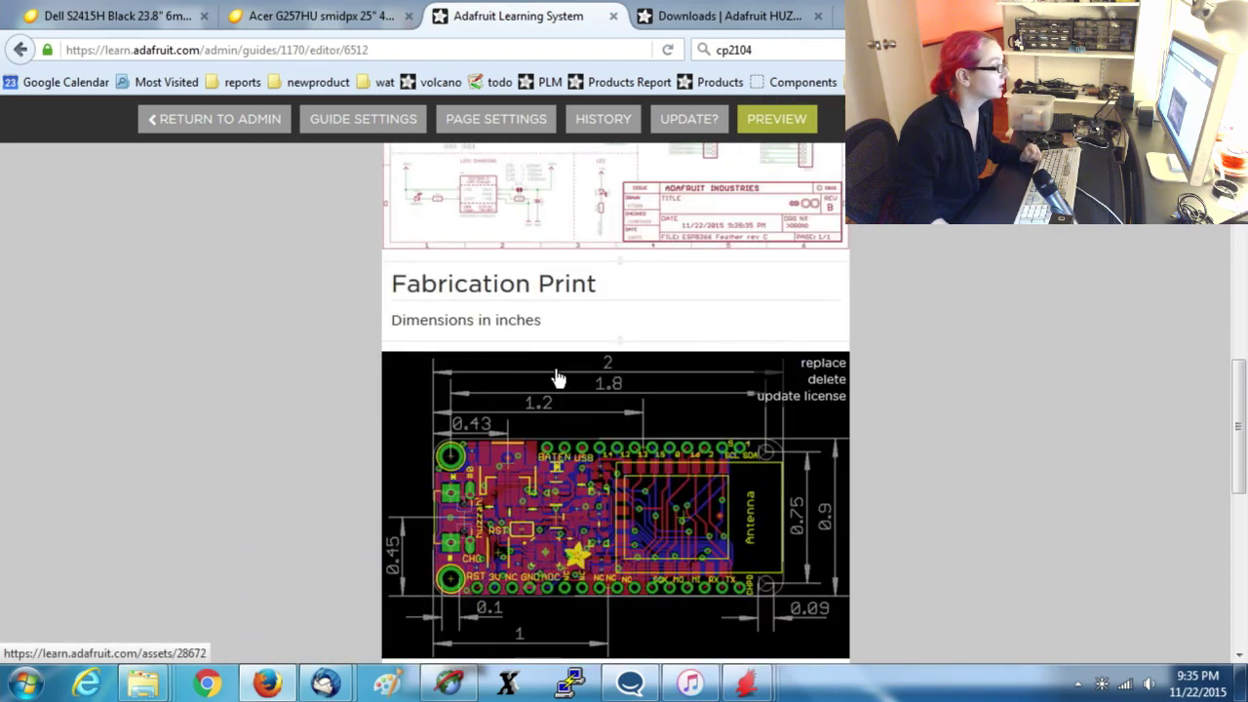
scroll(741, 301, up, 8)
scroll(731, 304, down, 2)
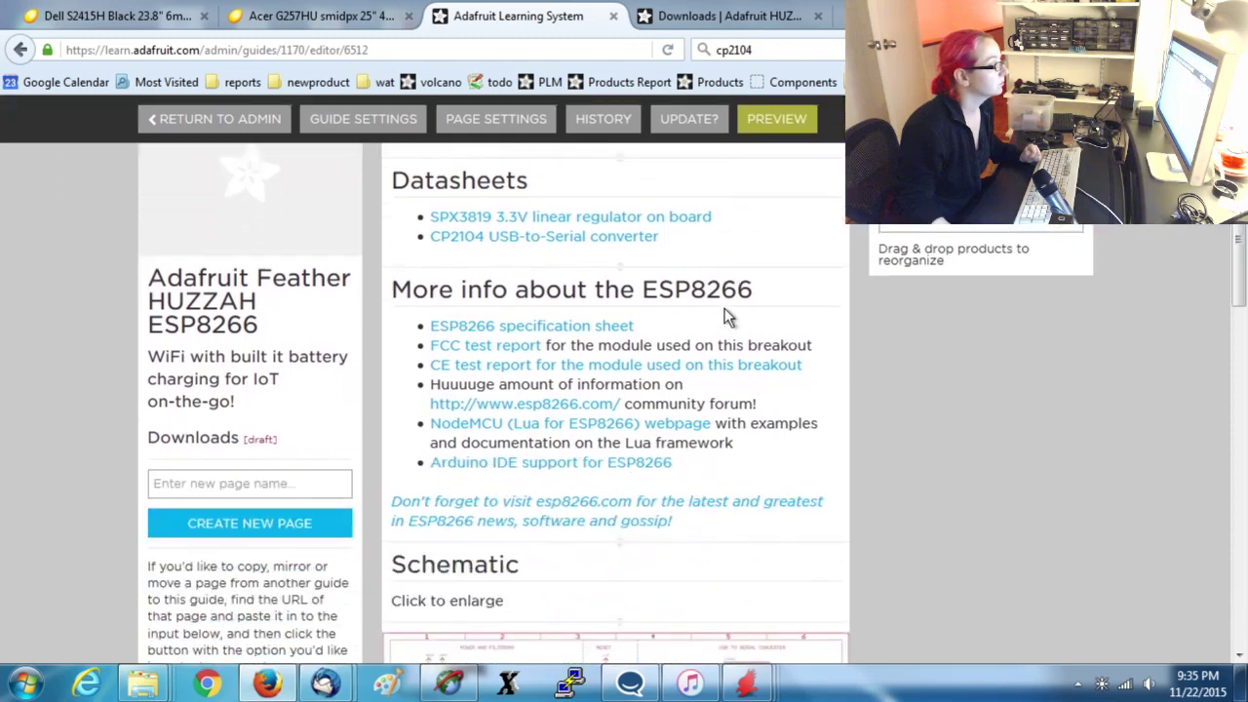
scroll(724, 308, up, 2)
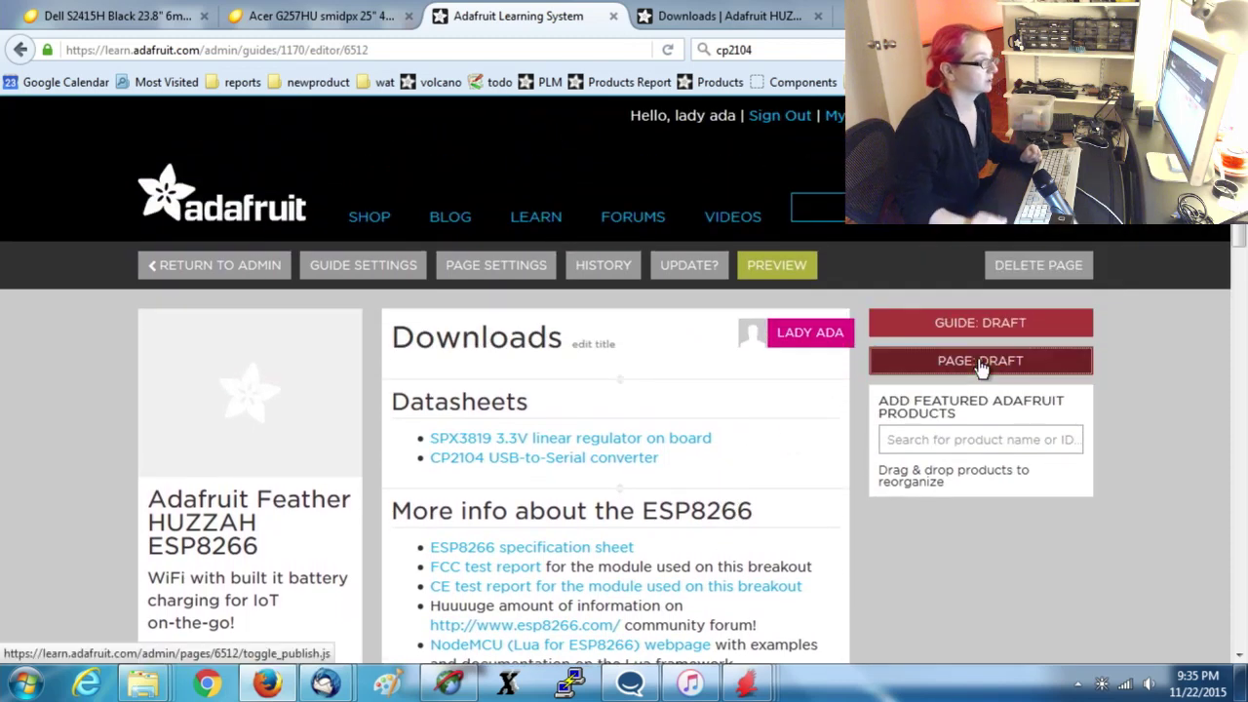
click(984, 372)
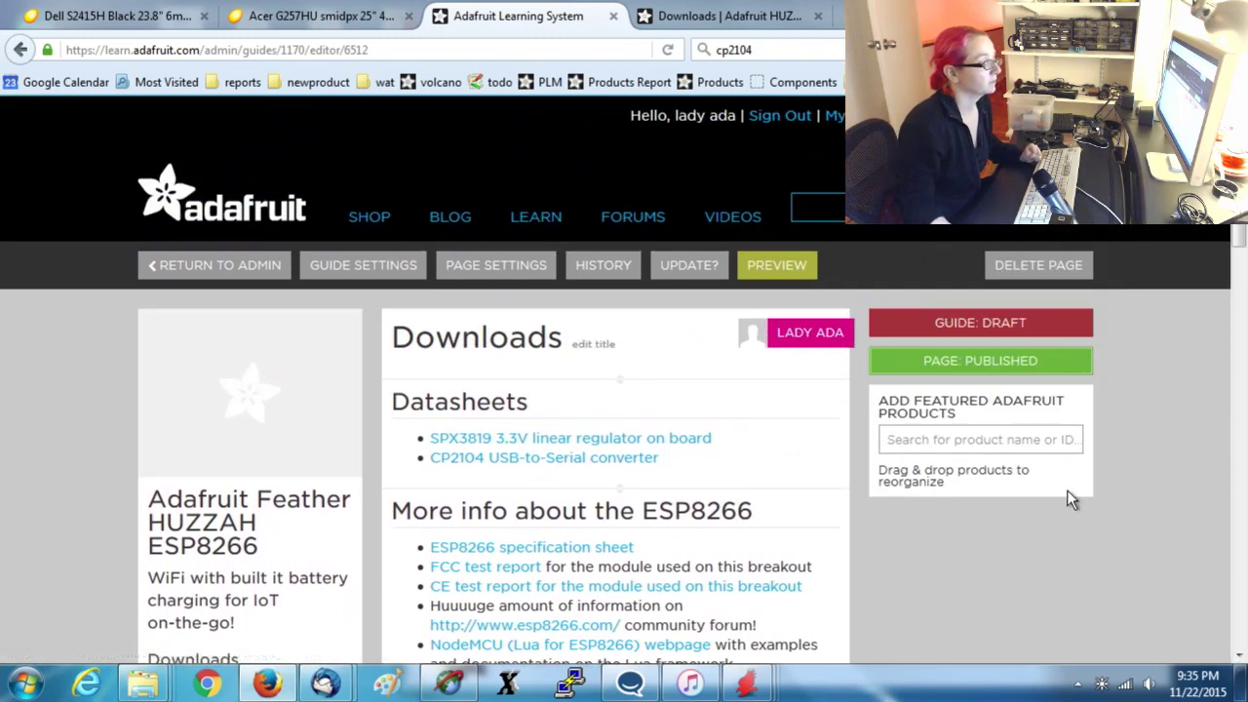
Put the caret in the new guide page name field, then switch to the breakout's live Downloads page.
scroll(585, 446, down, 2)
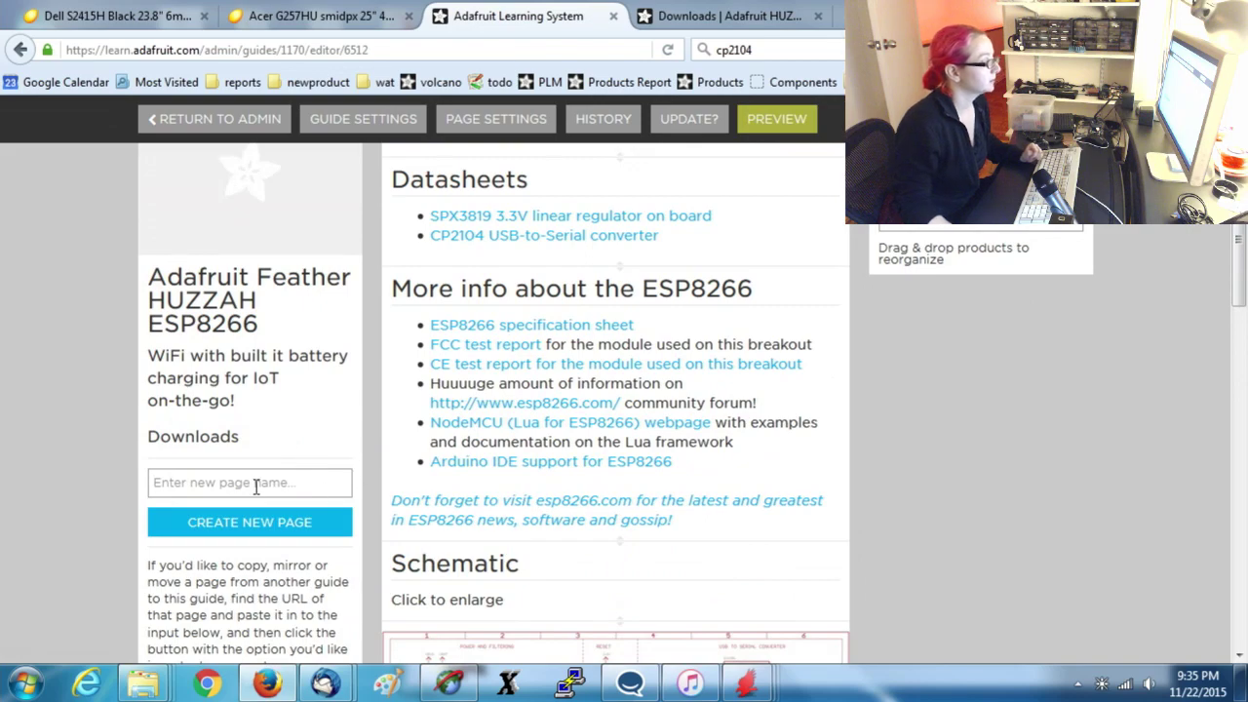
click(256, 482)
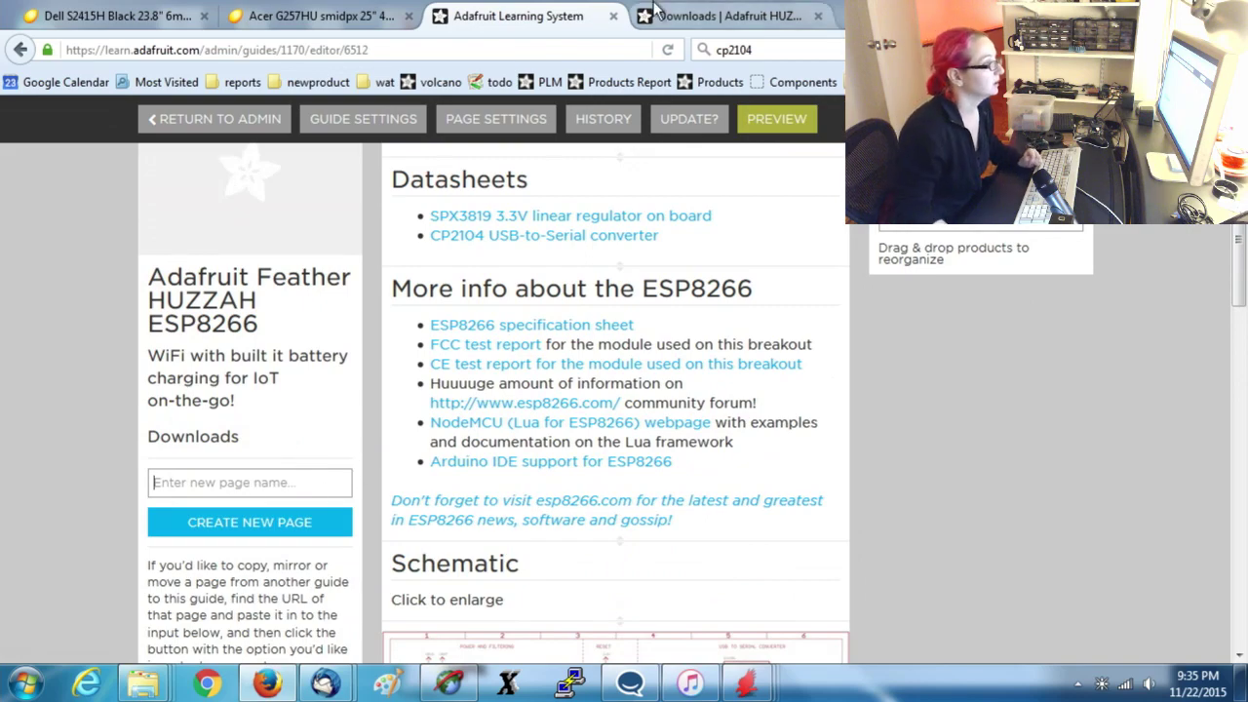
key(ctrl+Tab)
scroll(335, 386, down, 5)
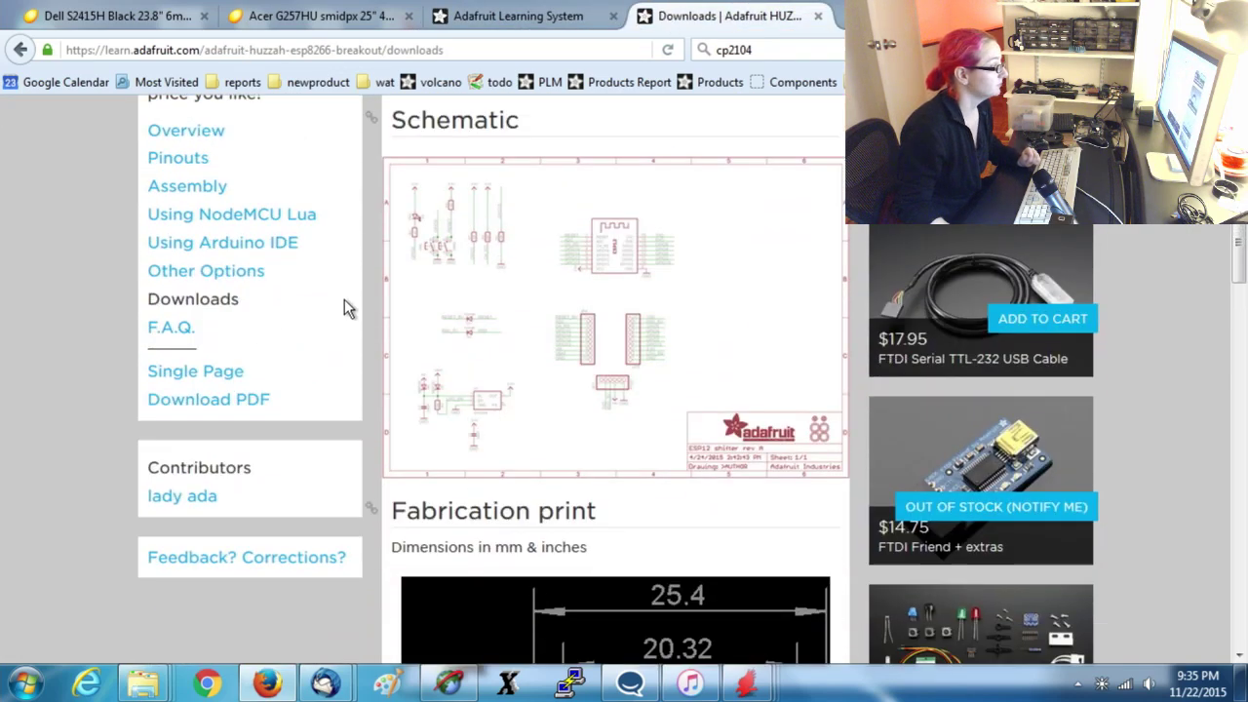
Look through the breakout guide's F.A.Q. page, then return to the editor's new page name field.
click(168, 328)
scroll(631, 311, down, 5)
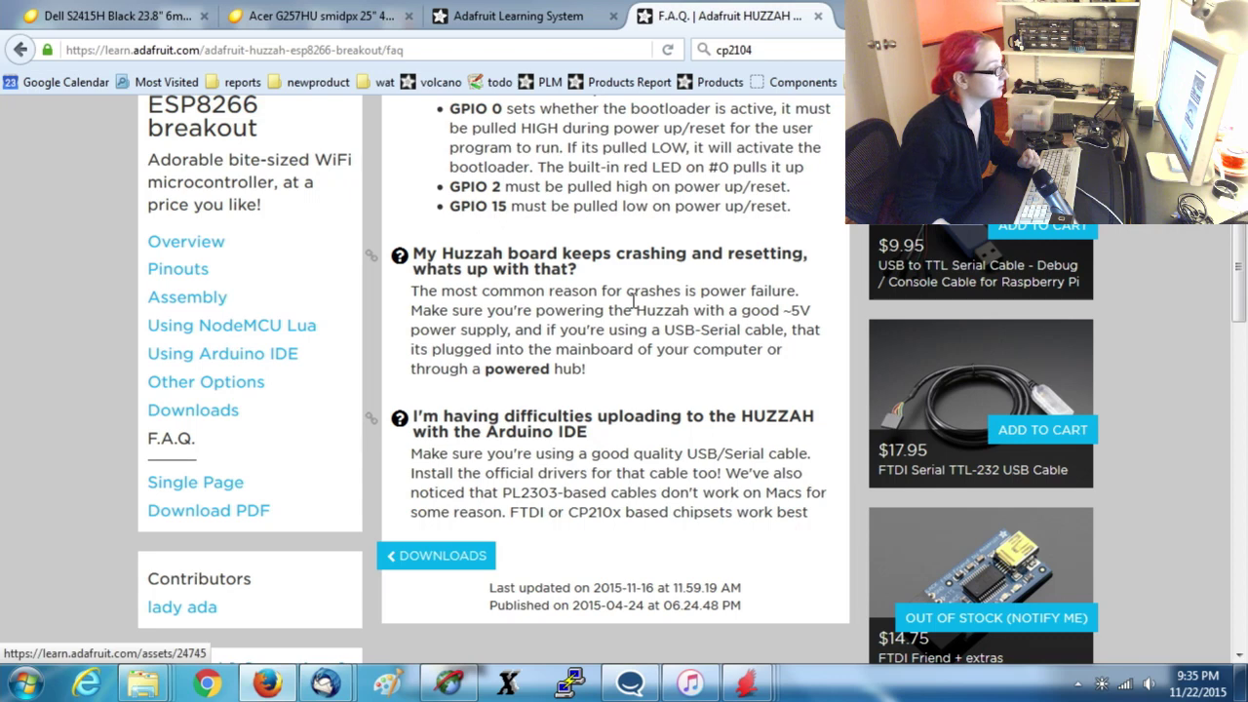
scroll(632, 302, up, 2)
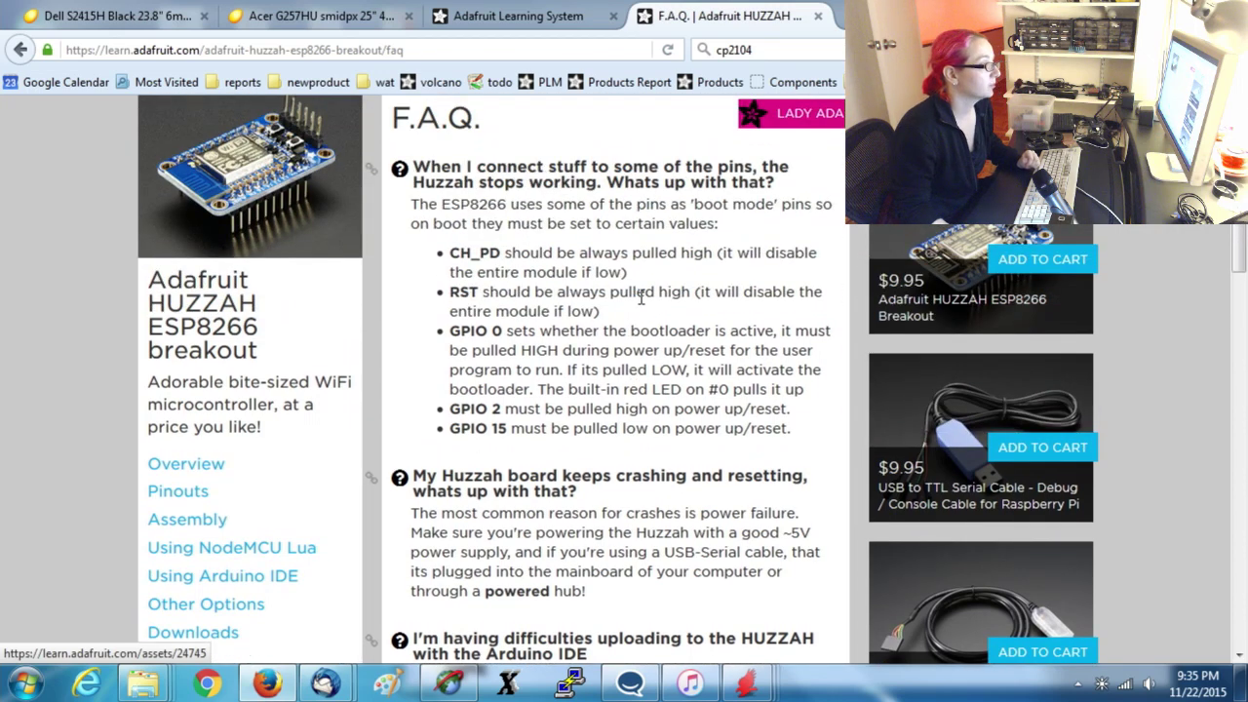
click(517, 15)
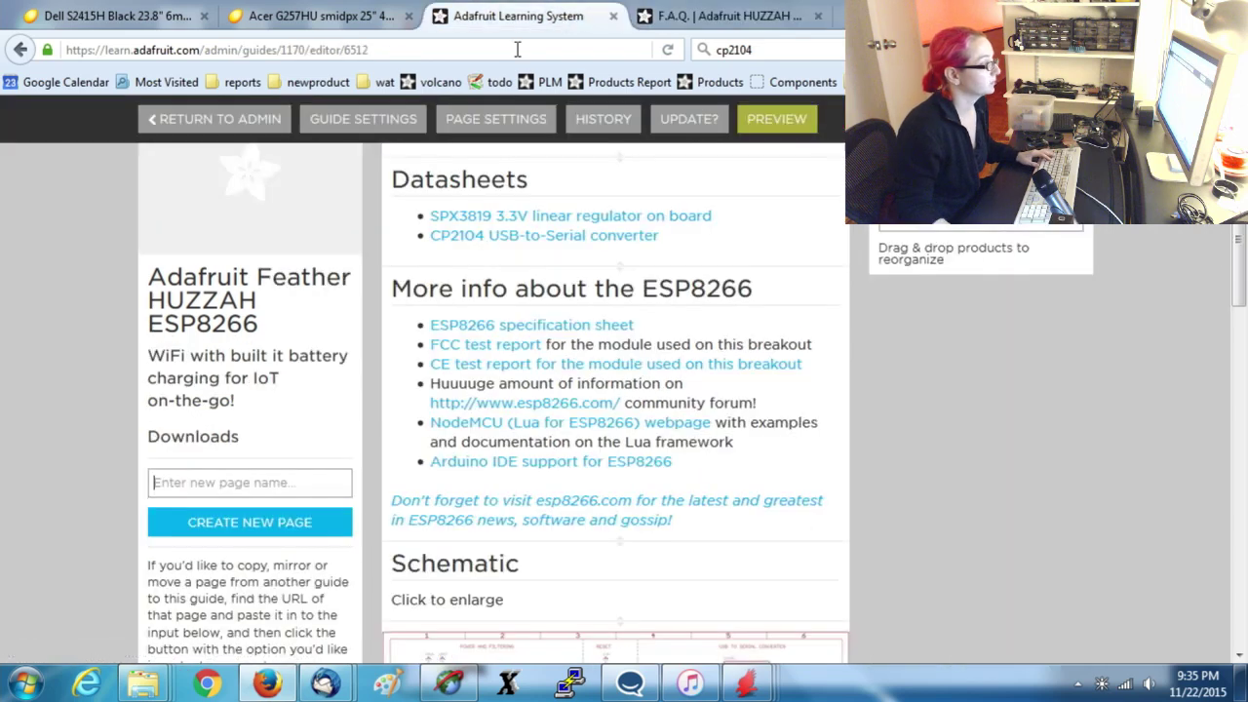
click(222, 487)
Create the 'F.A.Q.' page, add an FAQ entry and paste in the breakout's first question.
text(F.A.)
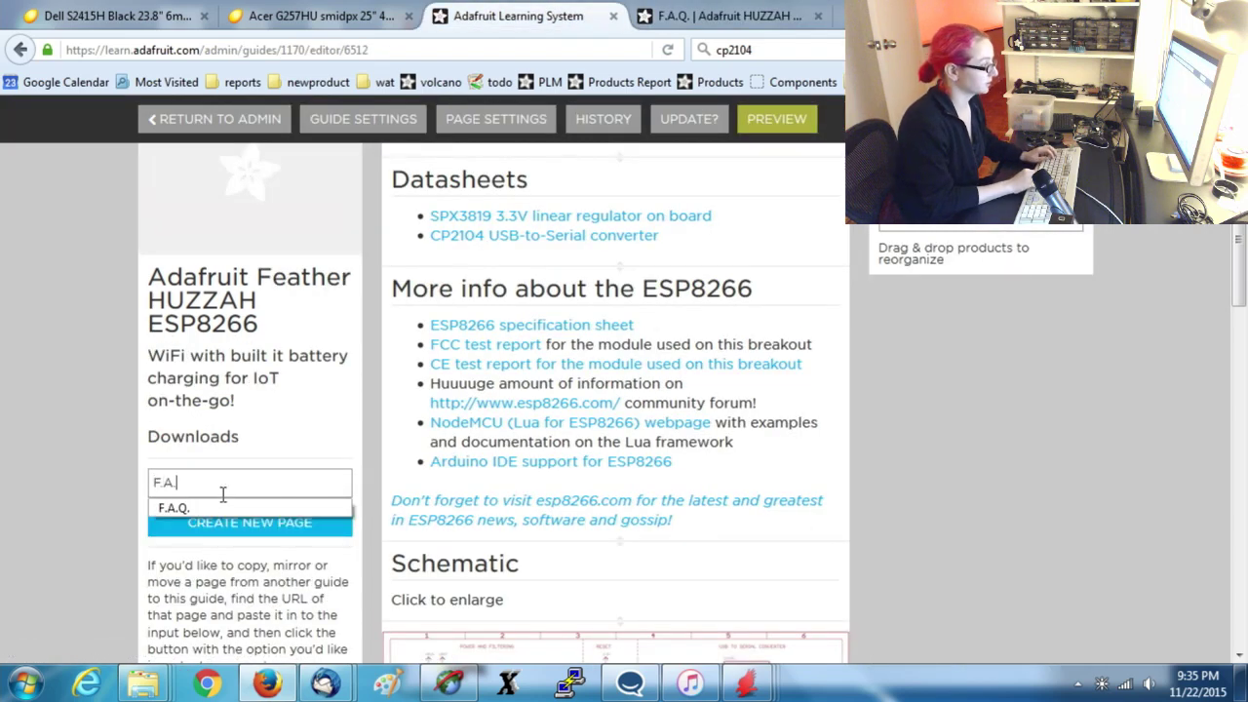
text(Q.)
key(Return)
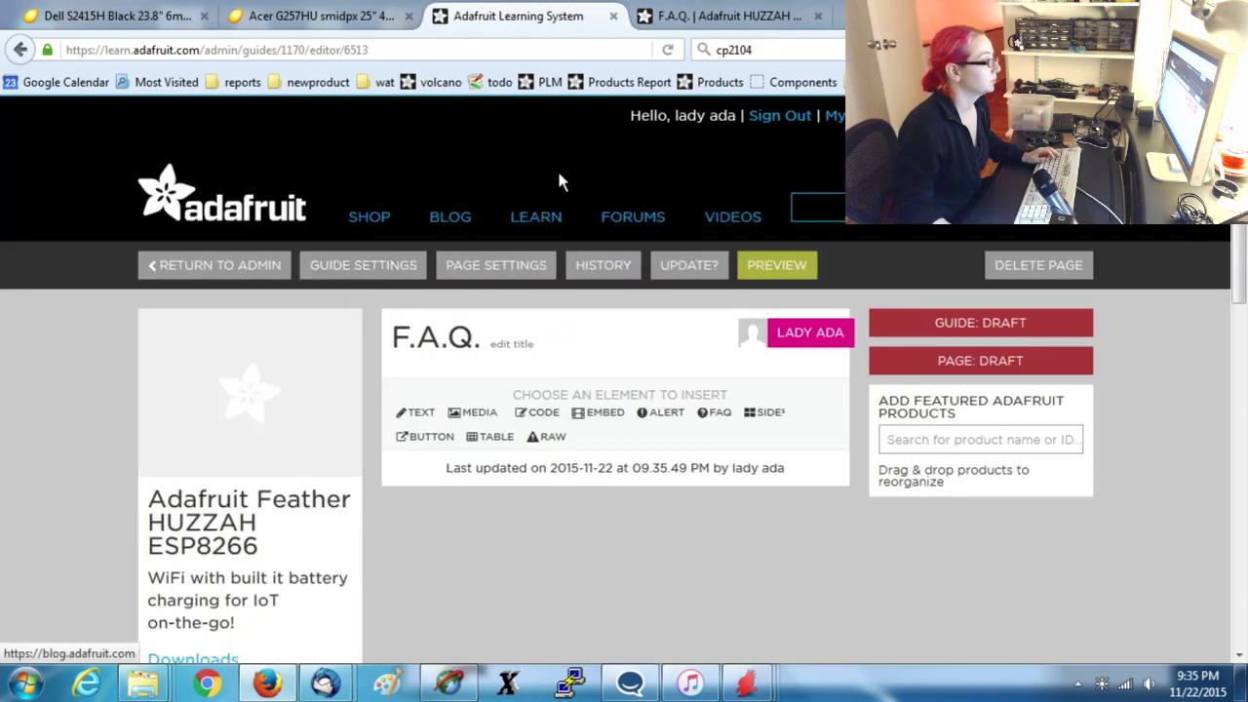
click(715, 411)
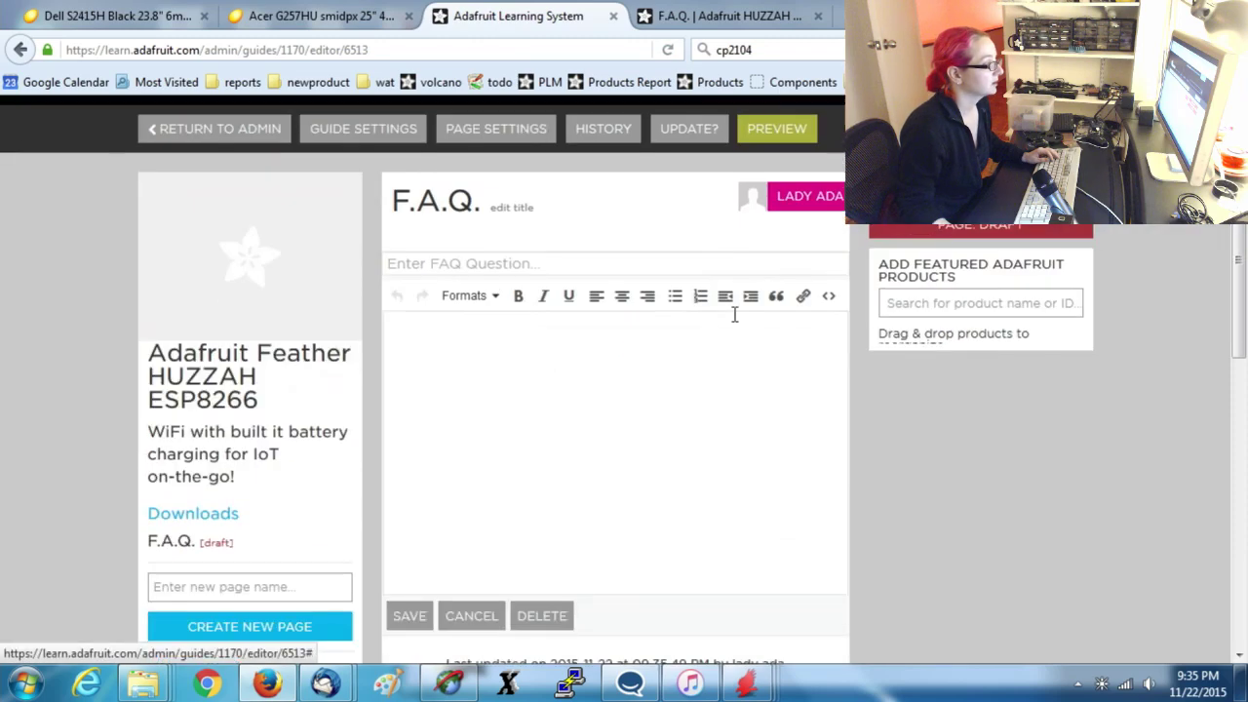
click(731, 16)
drag(399, 175, 816, 191)
key(ctrl+c)
click(517, 17)
click(507, 253)
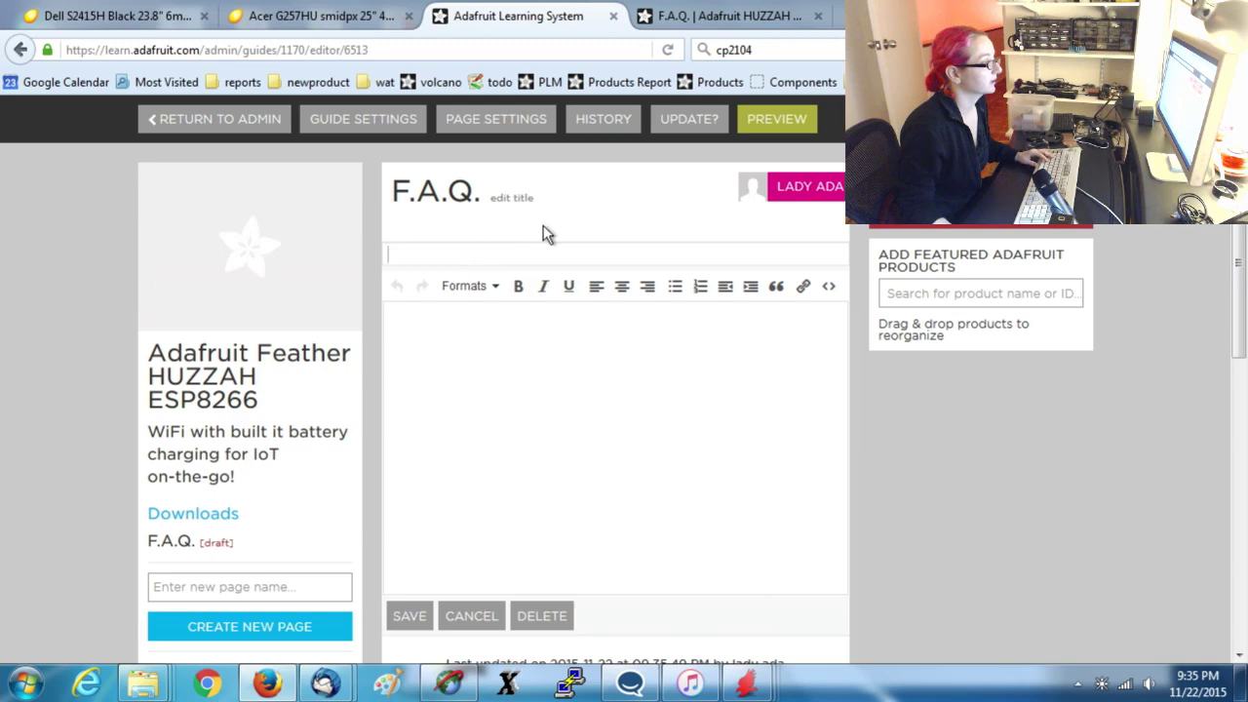
key(ctrl+v)
Paste in the breakout's boot-mode pins answer and save the first FAQ entry.
click(706, 21)
drag(787, 441, 403, 203)
key(ctrl+c)
click(573, 20)
click(507, 318)
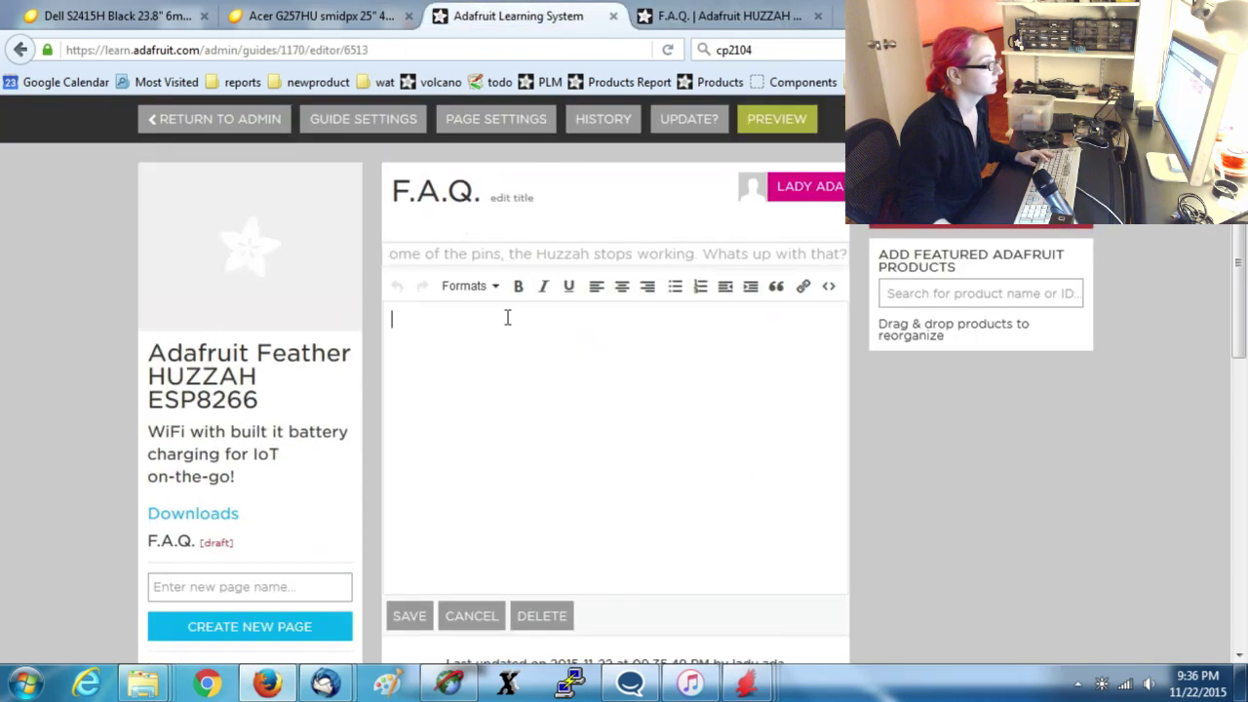
key(ctrl+v)
click(409, 617)
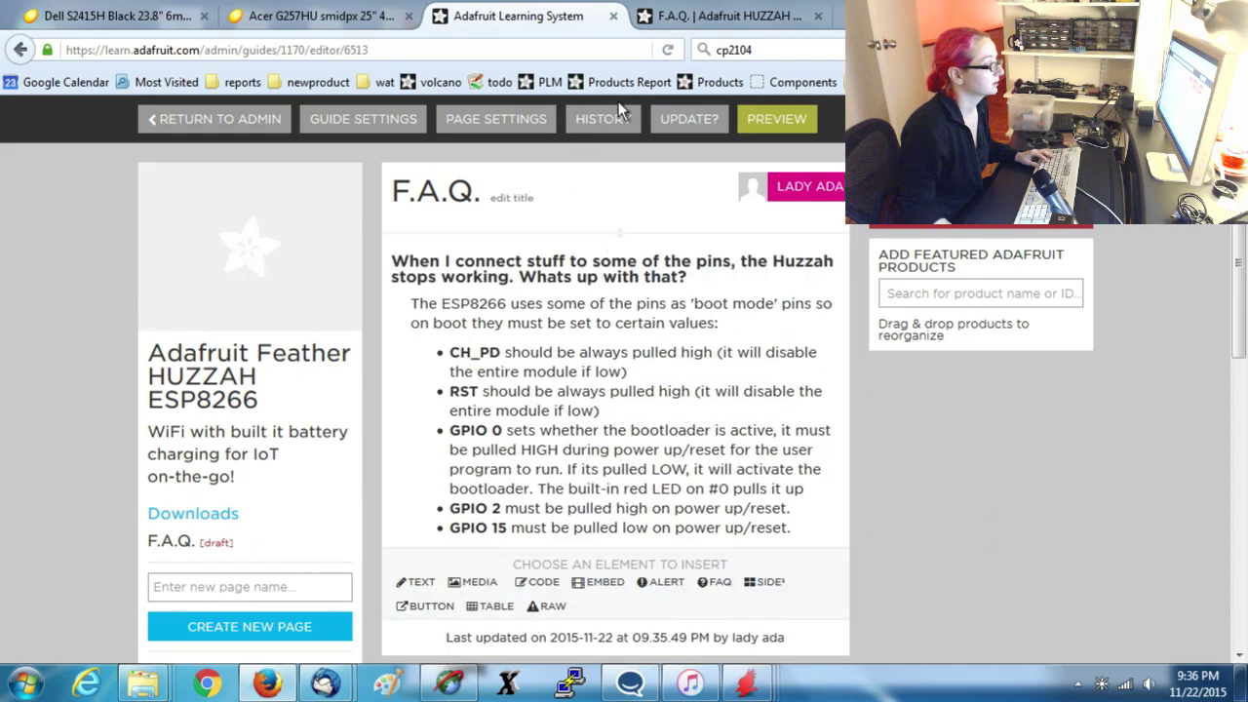
Copy the breakout's 'crashing and resetting' question heading for the next entry.
click(706, 19)
scroll(415, 262, down, 5)
drag(413, 255, 577, 270)
key(ctrl+c)
click(517, 16)
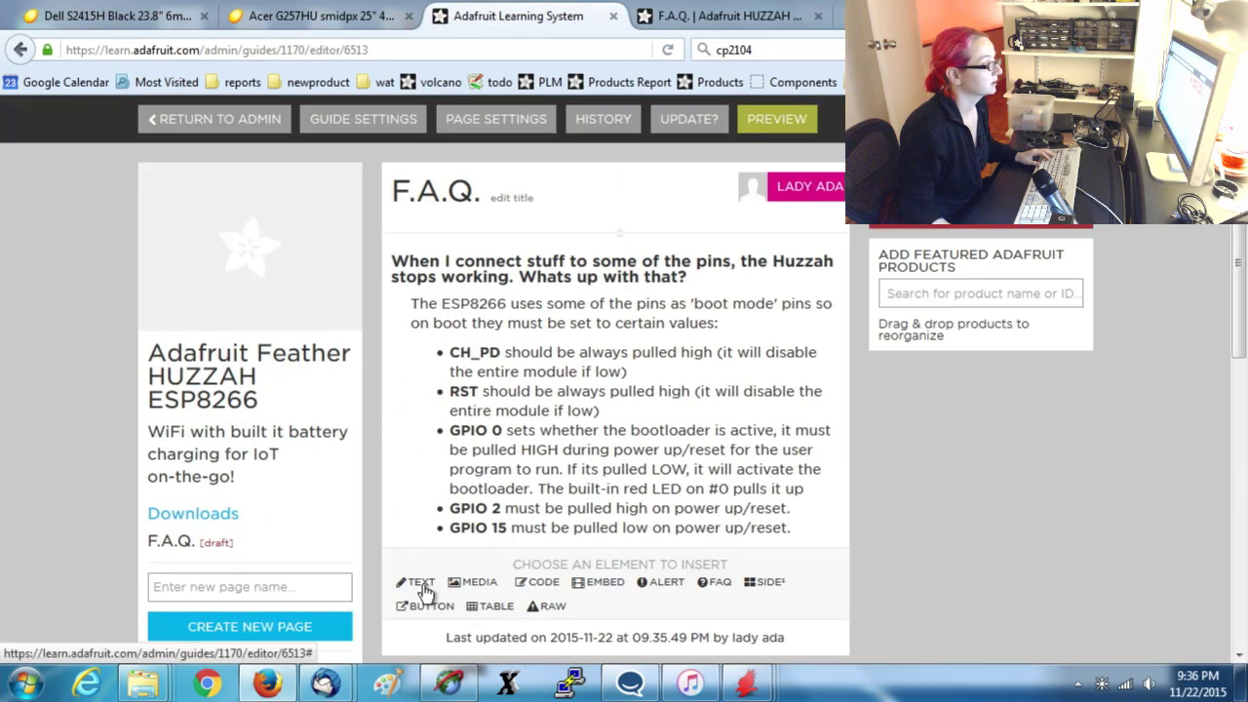
Add a saved FAQ entry, 'My Huzzah board keeps crashing and resetting', with its power-failure answer.
click(712, 583)
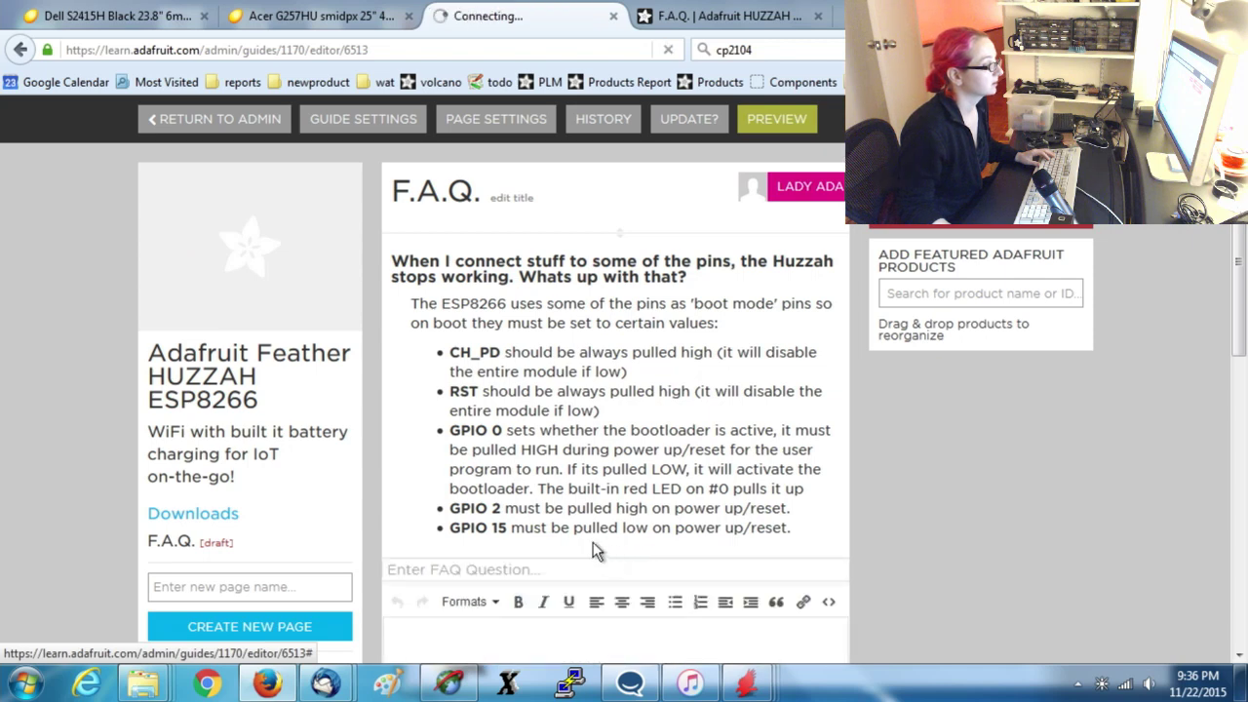
click(438, 253)
key(ctrl+v)
click(702, 19)
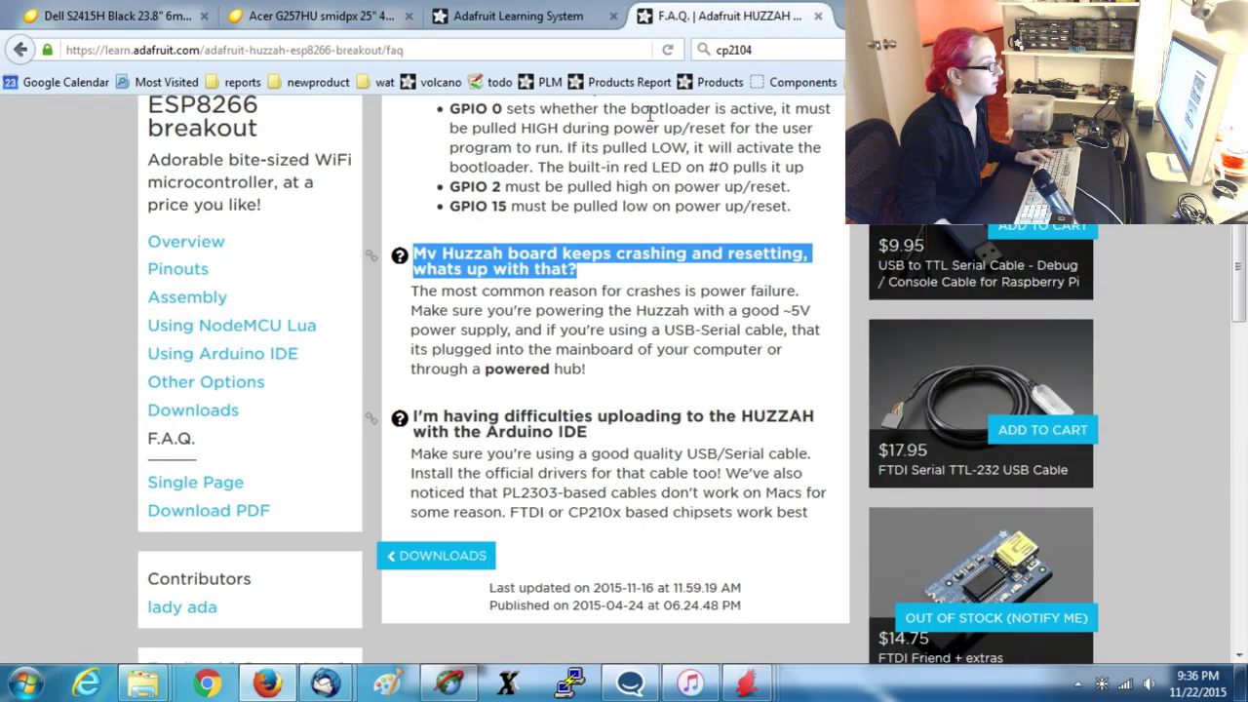
drag(685, 400, 402, 288)
key(ctrl+c)
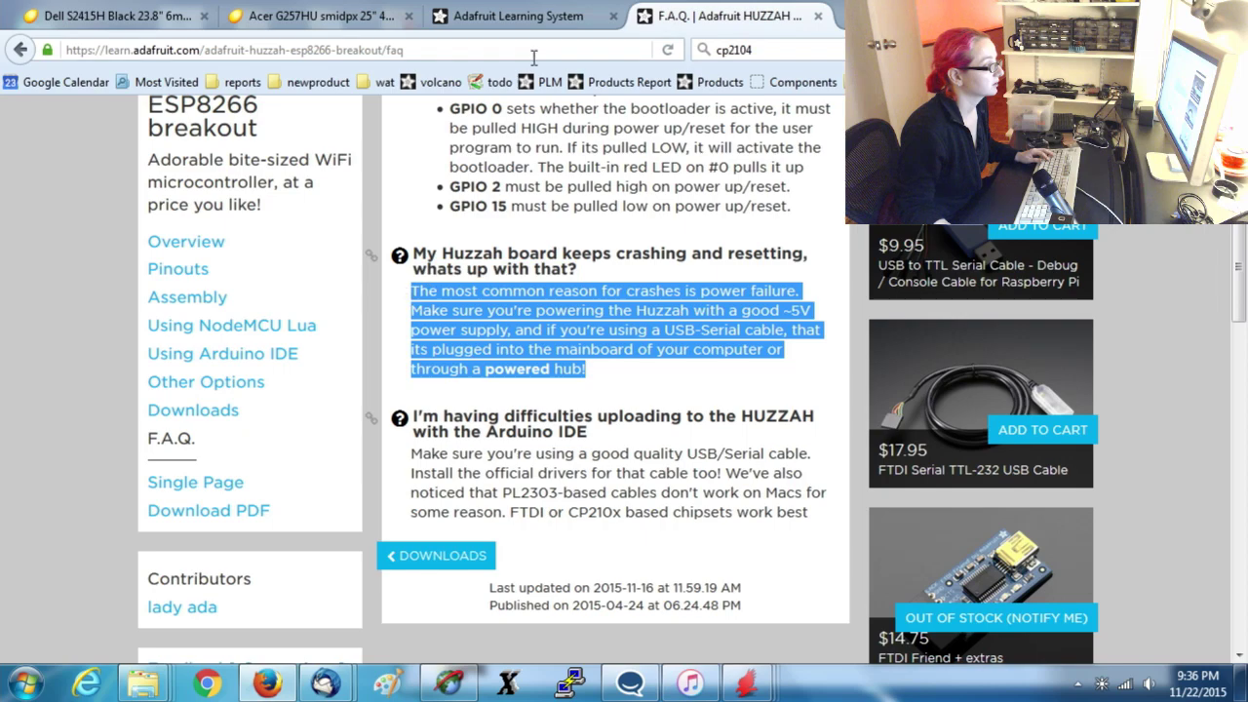
click(546, 24)
click(549, 396)
key(ctrl+v)
click(410, 616)
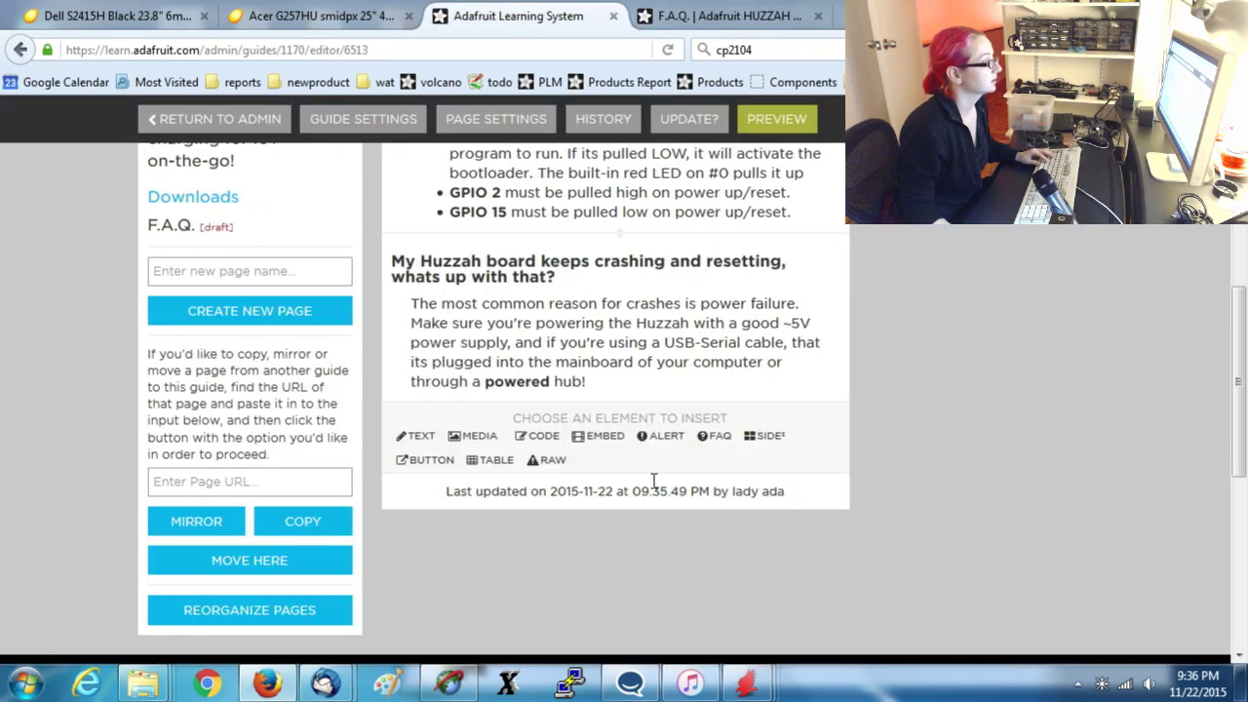
Insert a third FAQ entry and put the caret in its question field.
scroll(877, 434, up, 3)
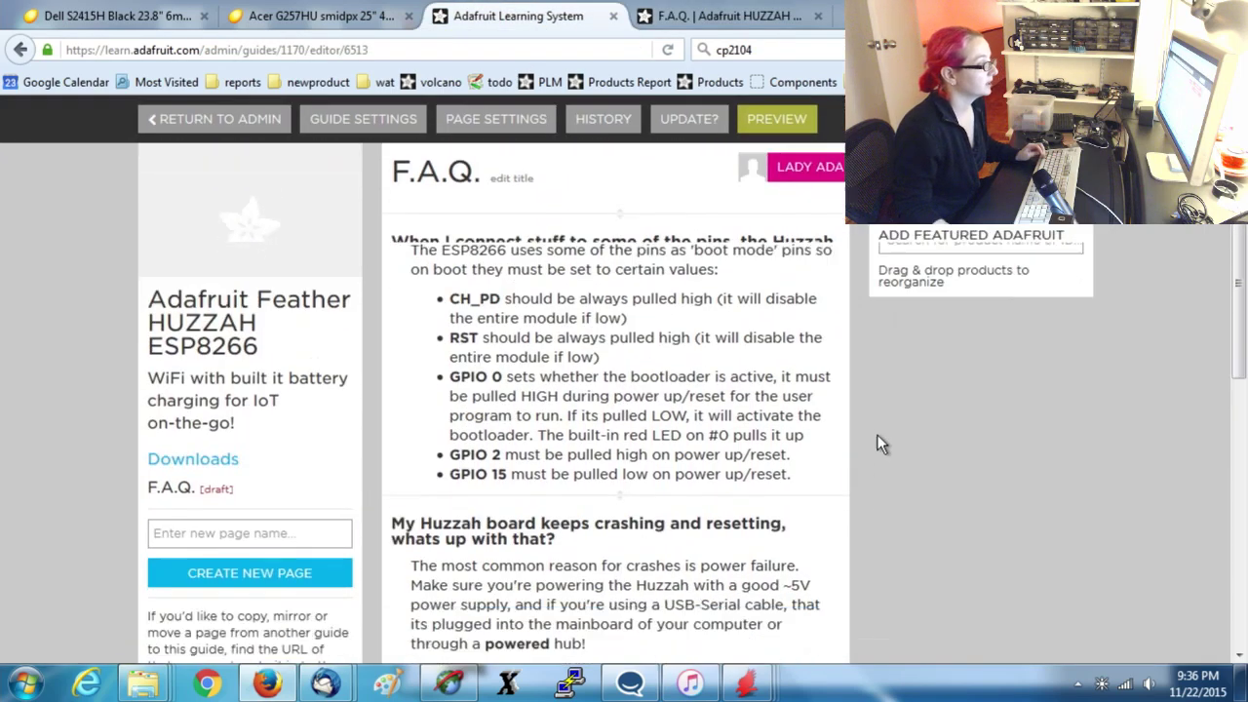
scroll(426, 527, down, 2)
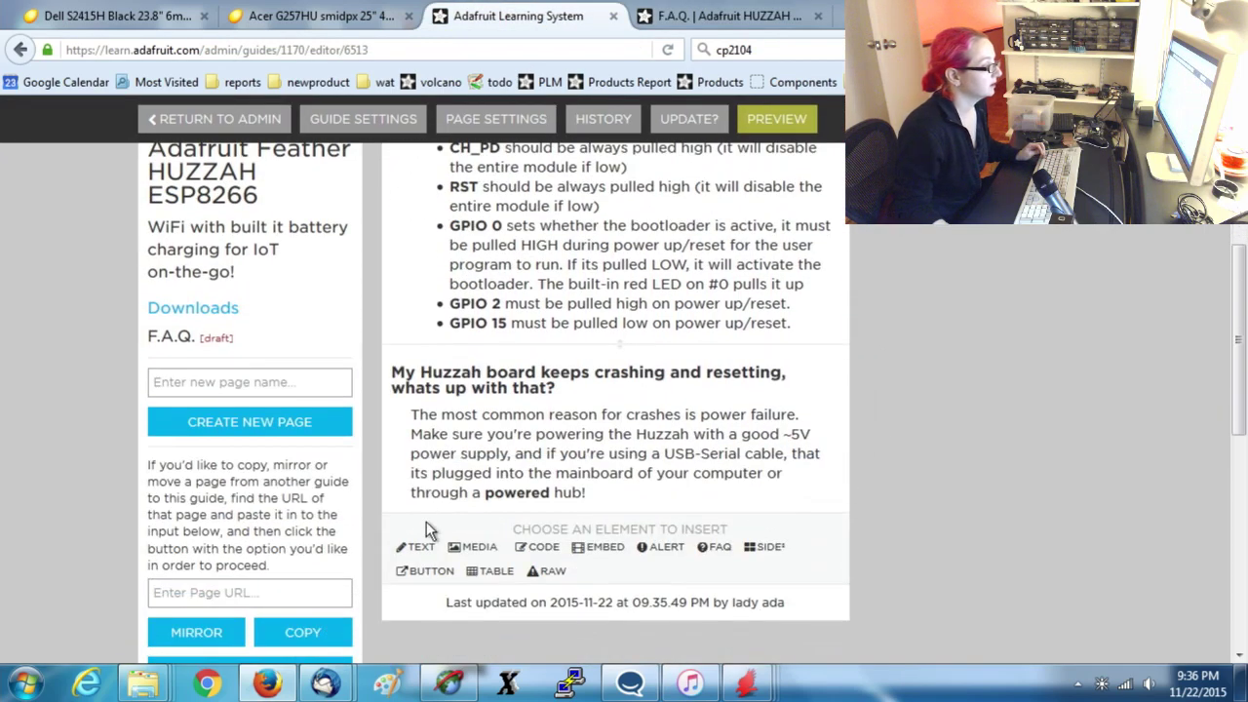
click(715, 547)
click(433, 250)
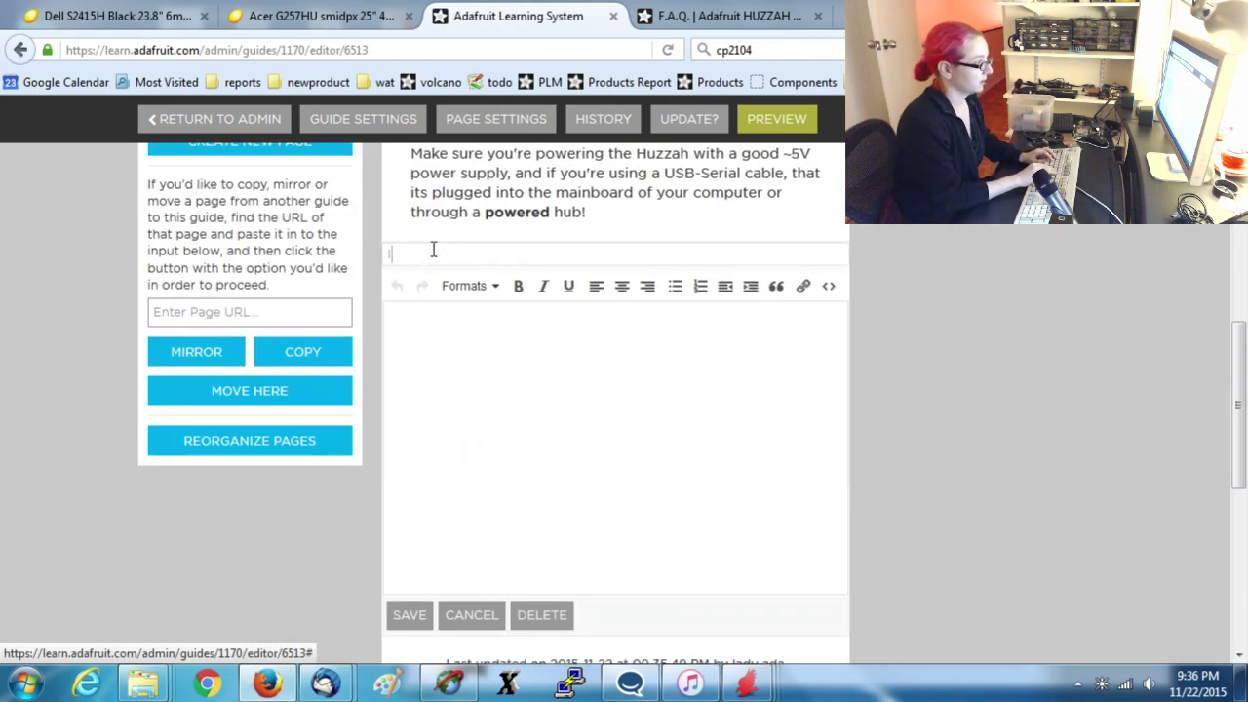
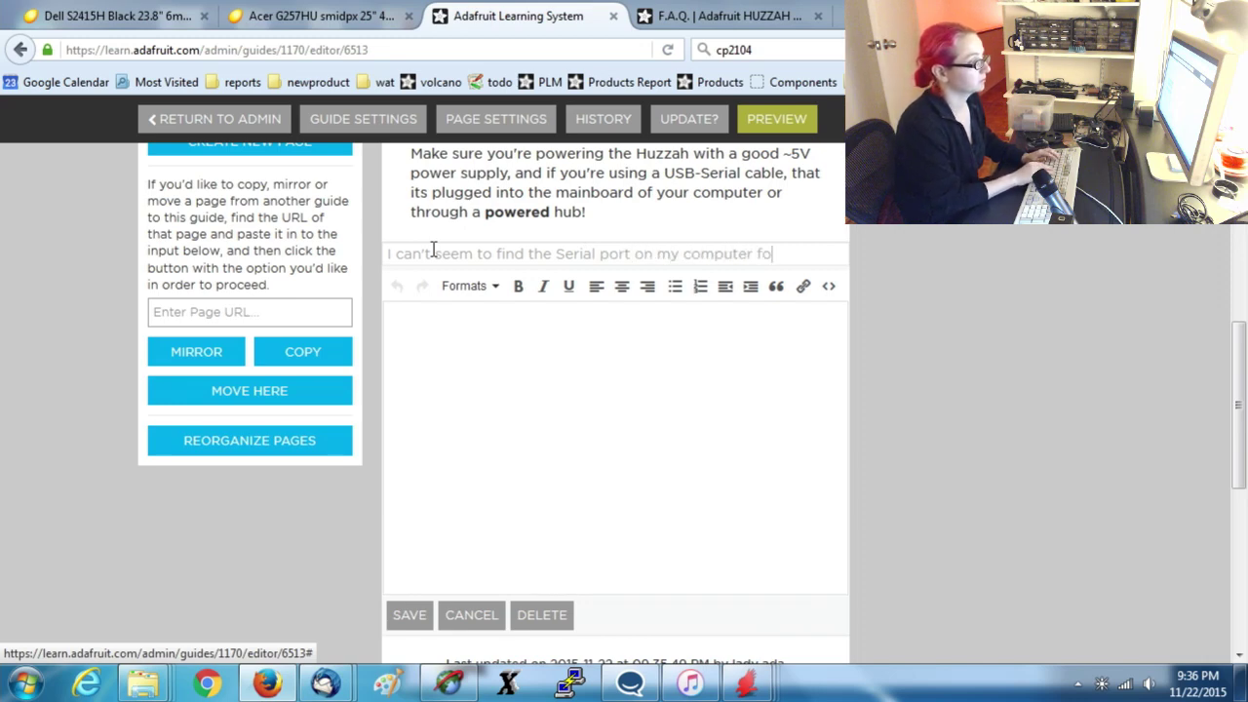
Type the FAQ answer telling readers to install the CP2104 VCP drivers for their computer.
text(e)
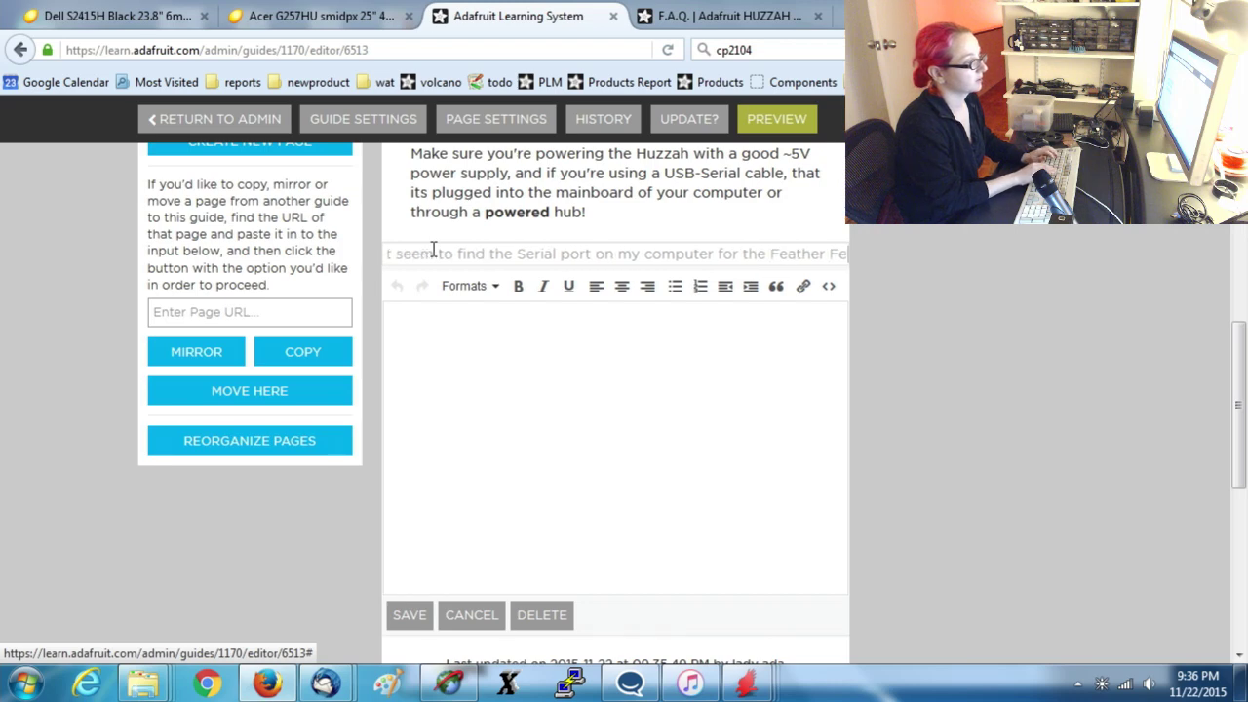
text(ather HUZZAH?)
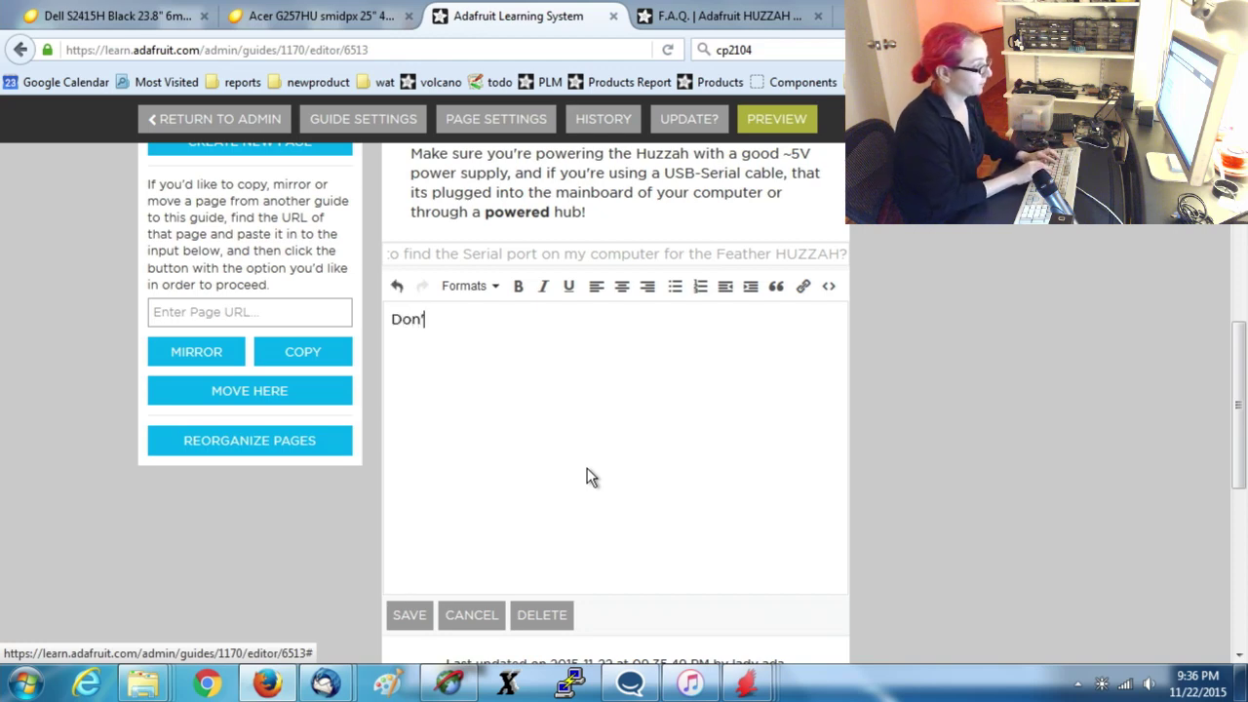
text(t forget to install the)
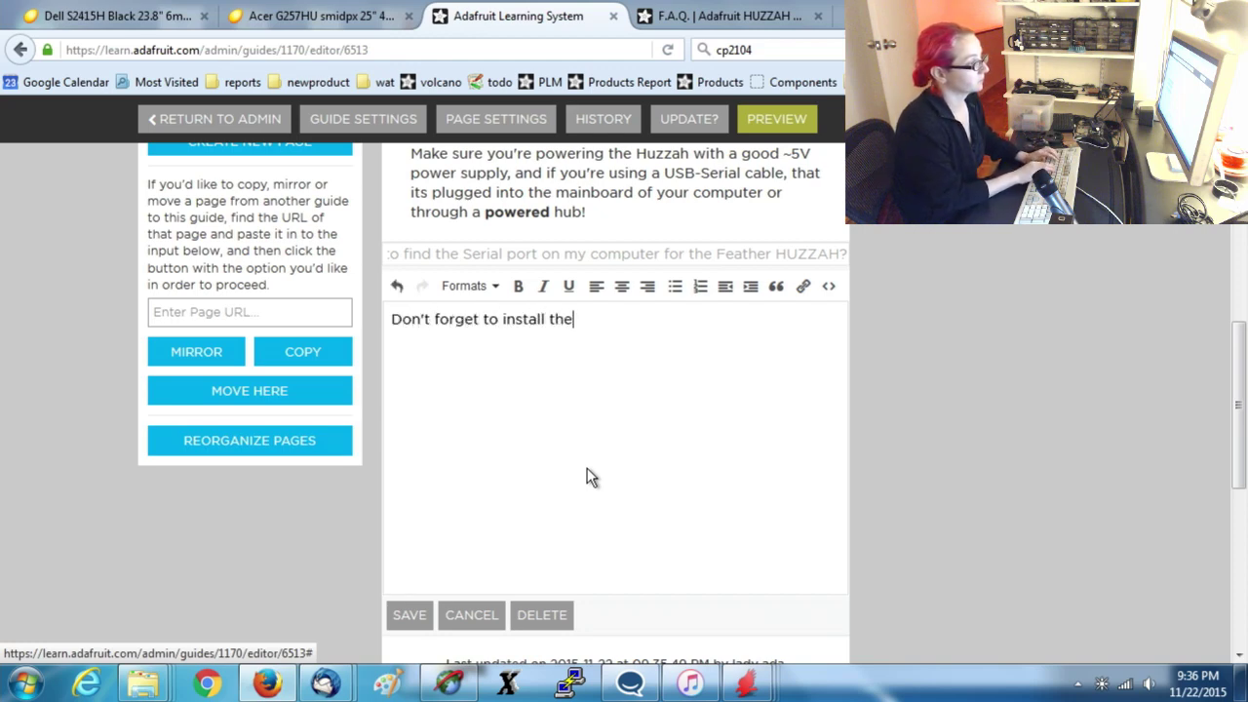
text( CP210)
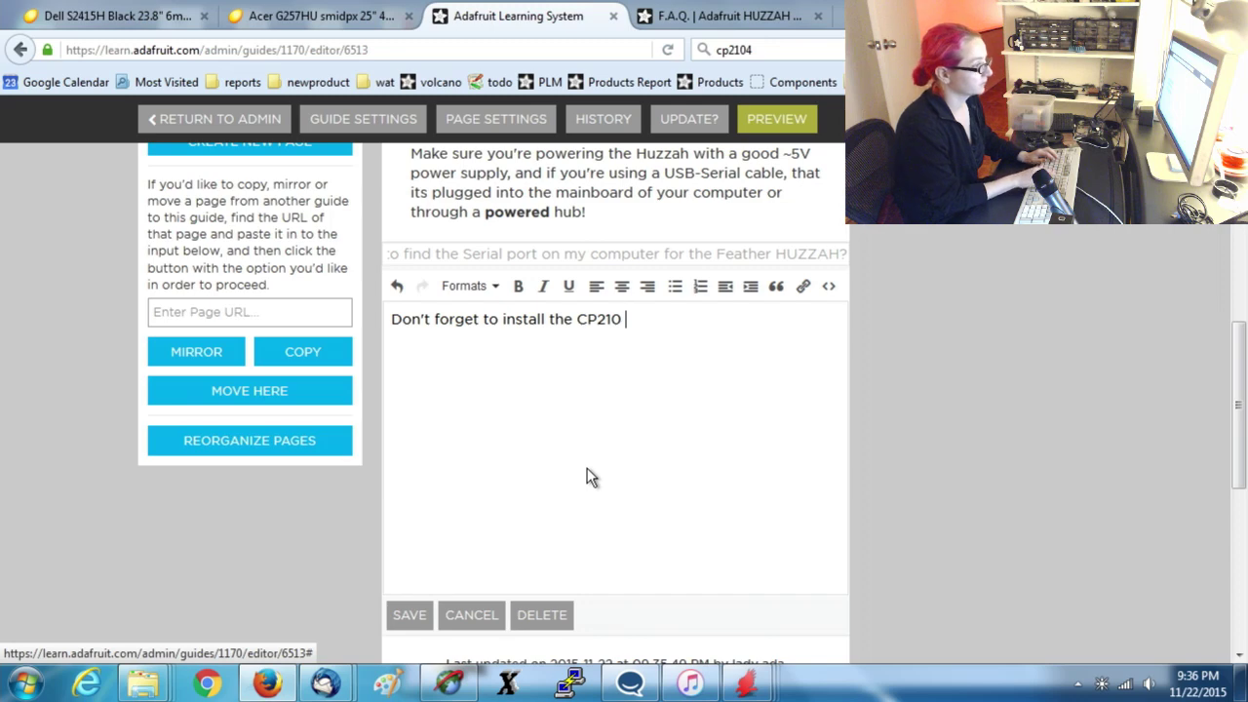
key(BackSpace)
text(4 drivers for you)
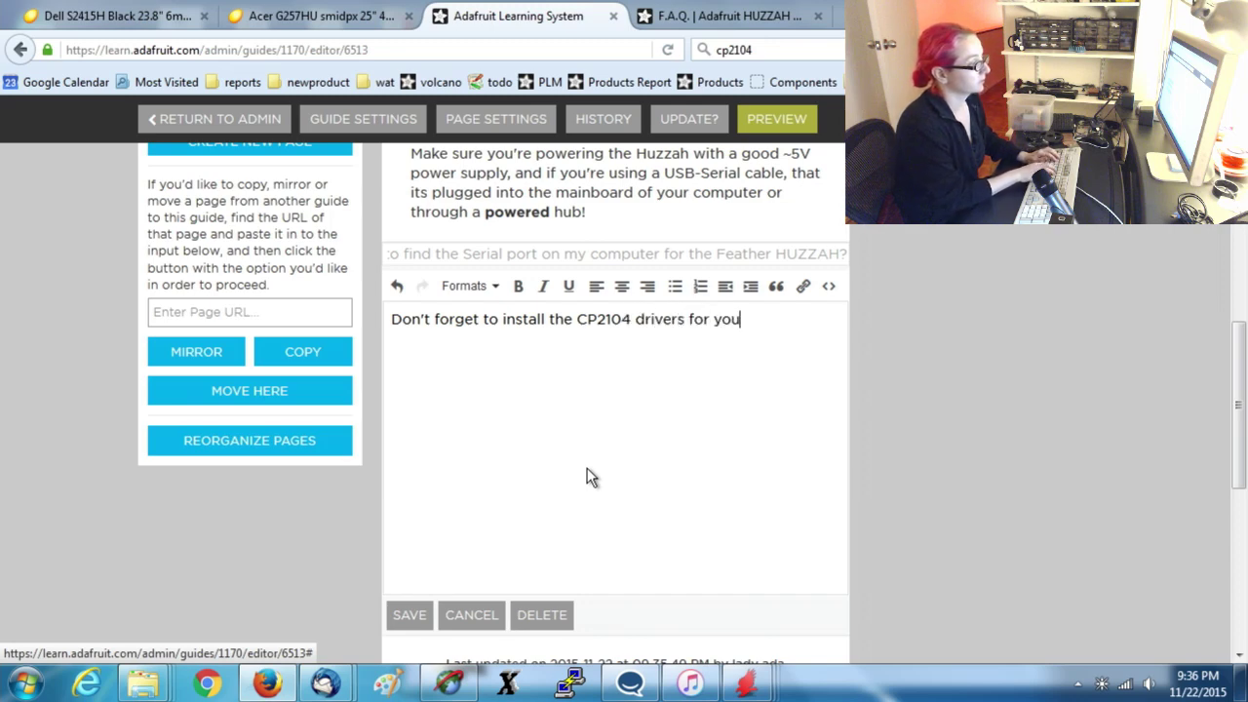
text(r computer, they are required!)
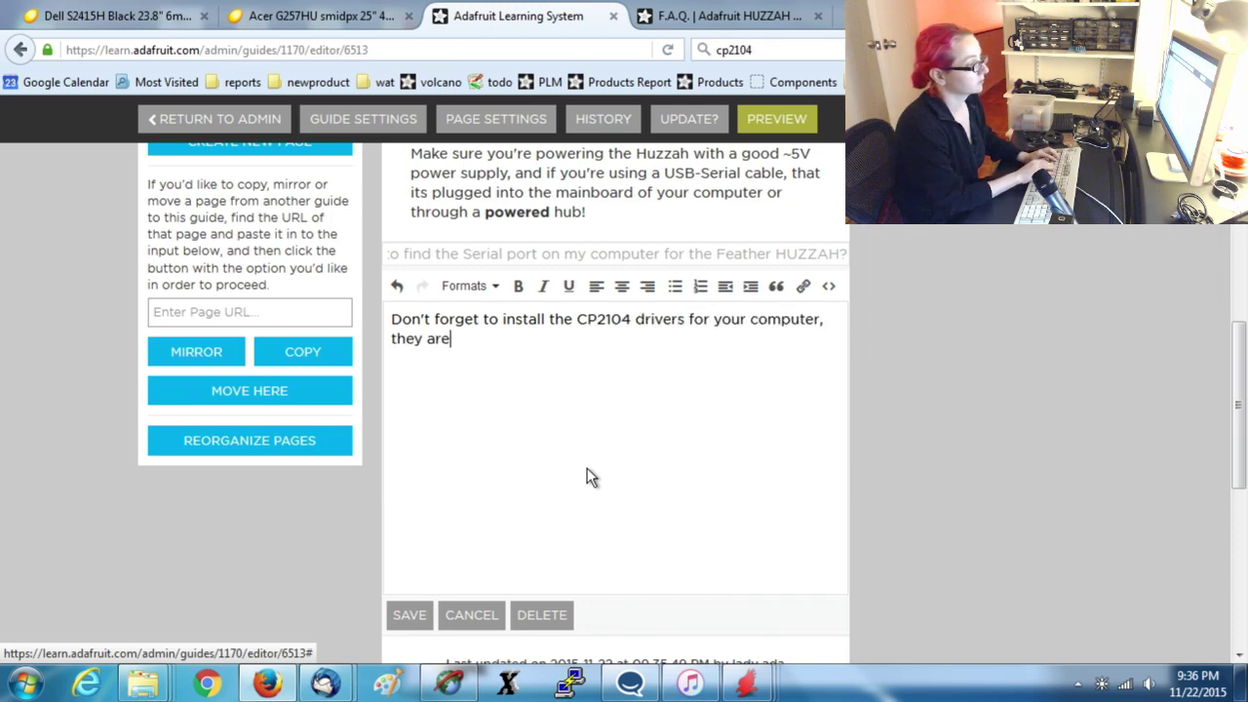
click(635, 316)
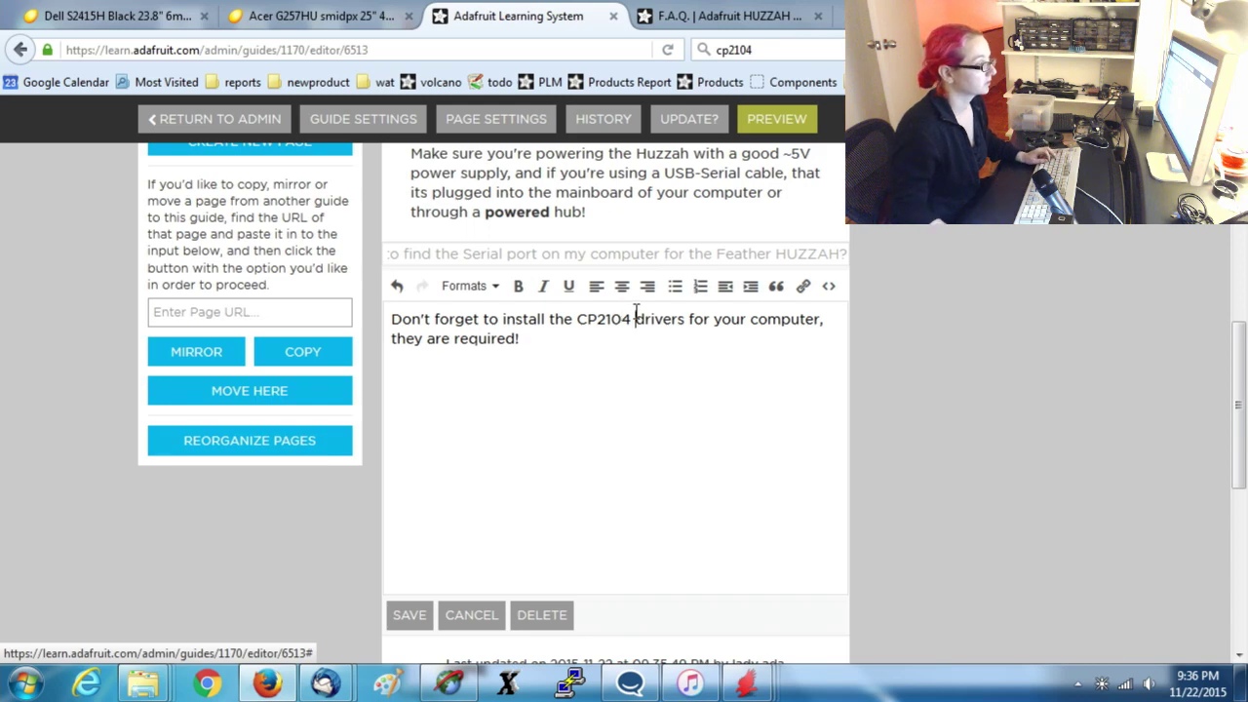
text(VCP)
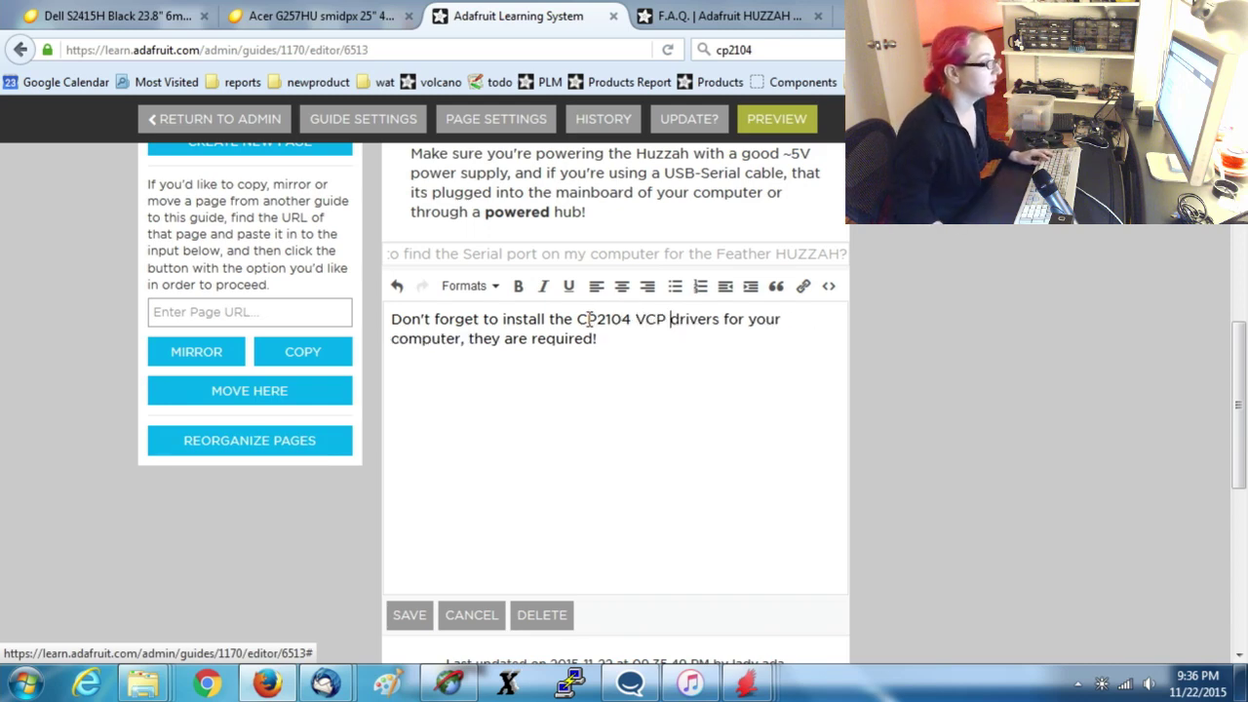
Search the web for 'CP2104 VCP drivers' and open the Silicon Labs driver page.
drag(577, 319, 720, 313)
key(ctrl+c)
click(760, 16)
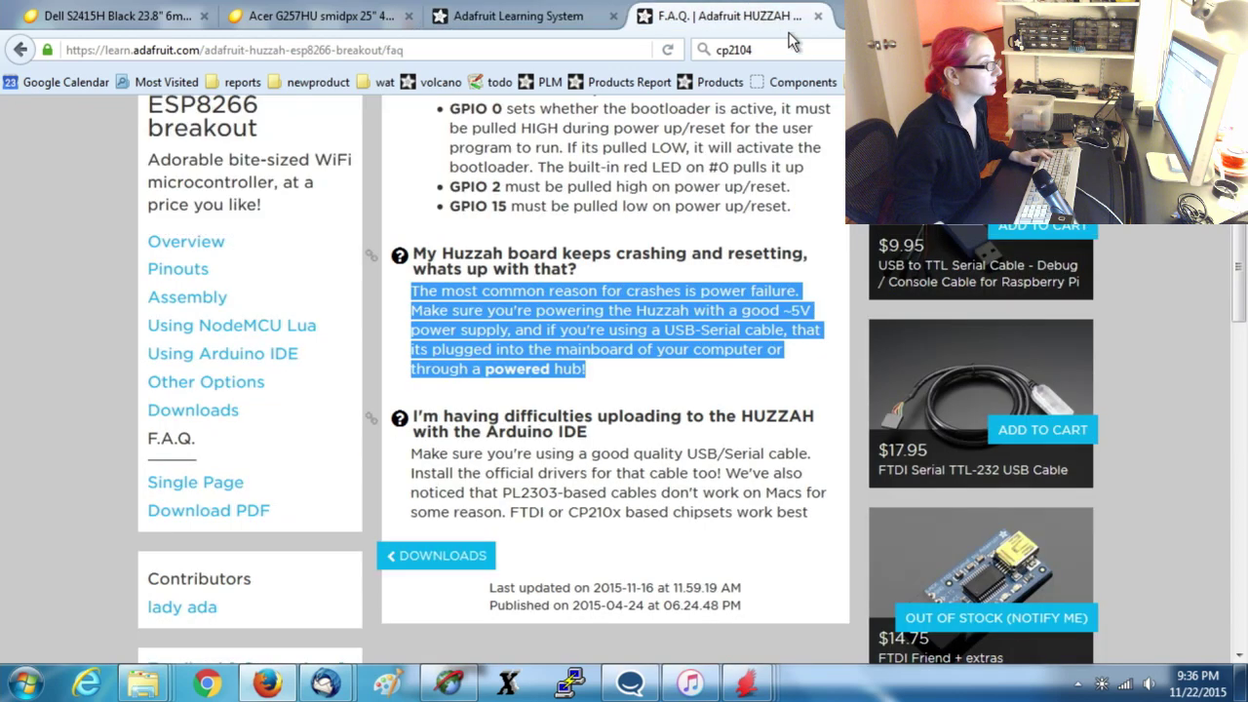
click(775, 49)
key(ctrl+v)
key(Return)
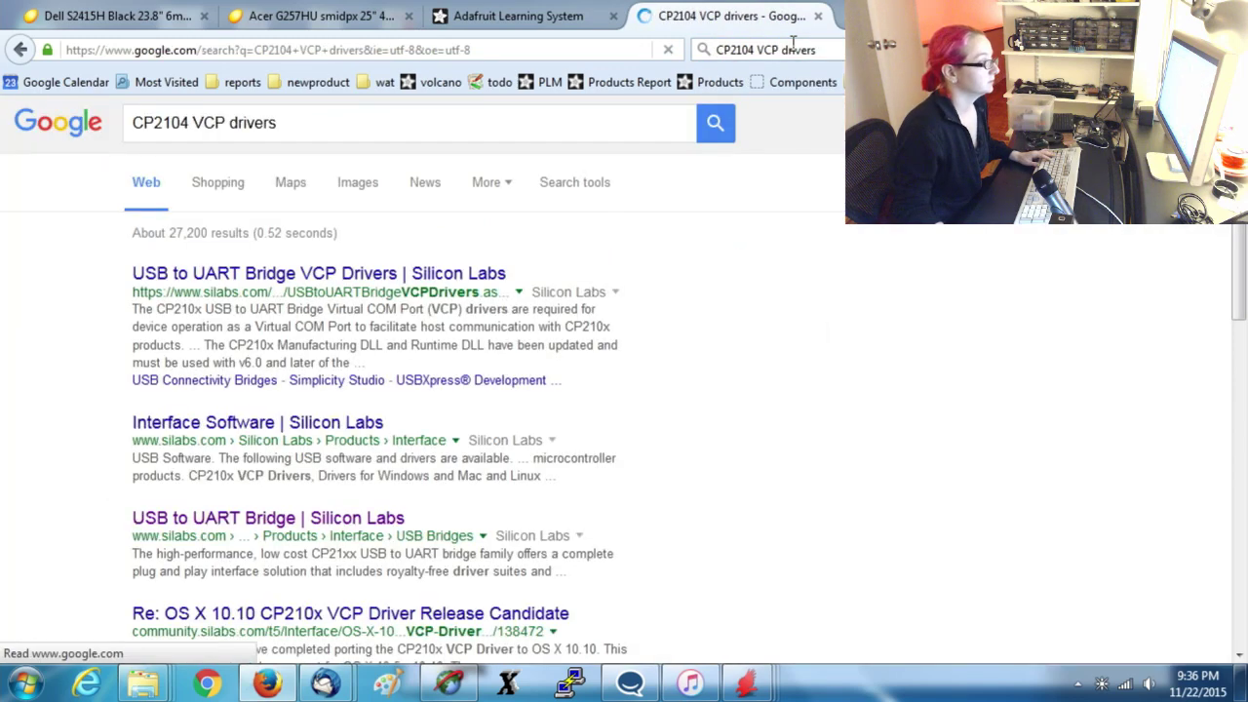
click(362, 276)
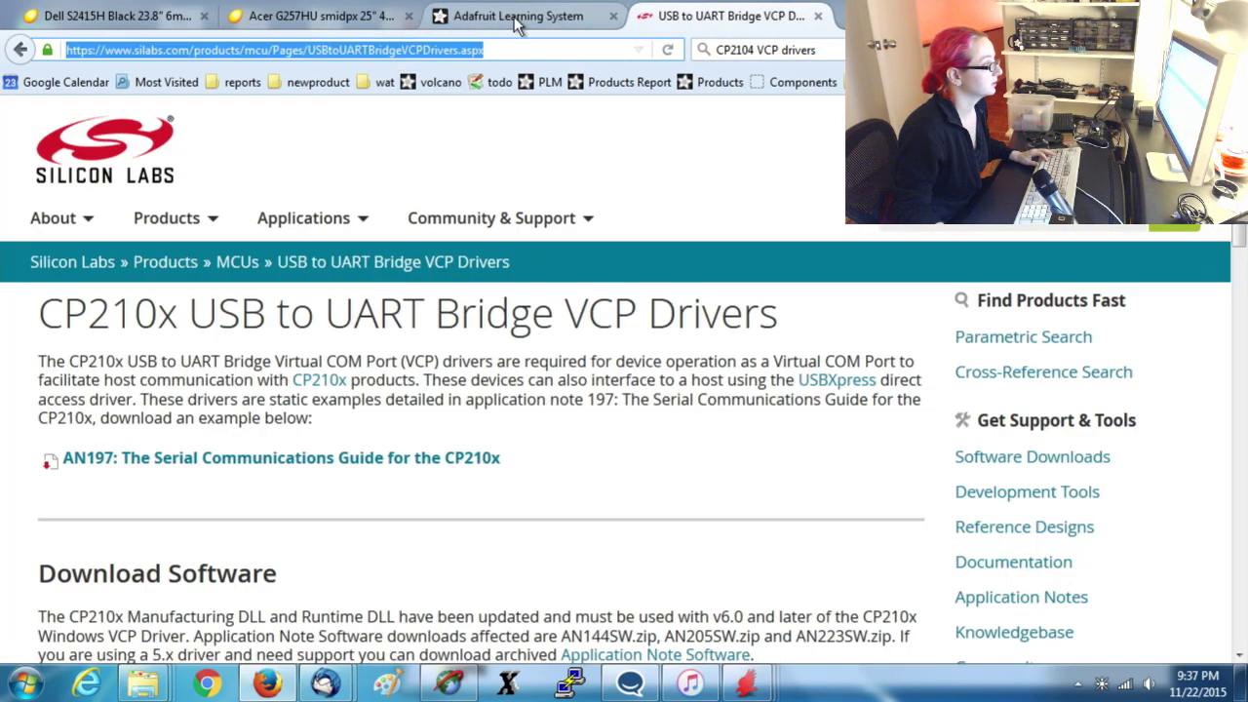
Link 'CP2104 VCP drivers' to the Silicon Labs driver page and save the FAQ entry.
click(517, 16)
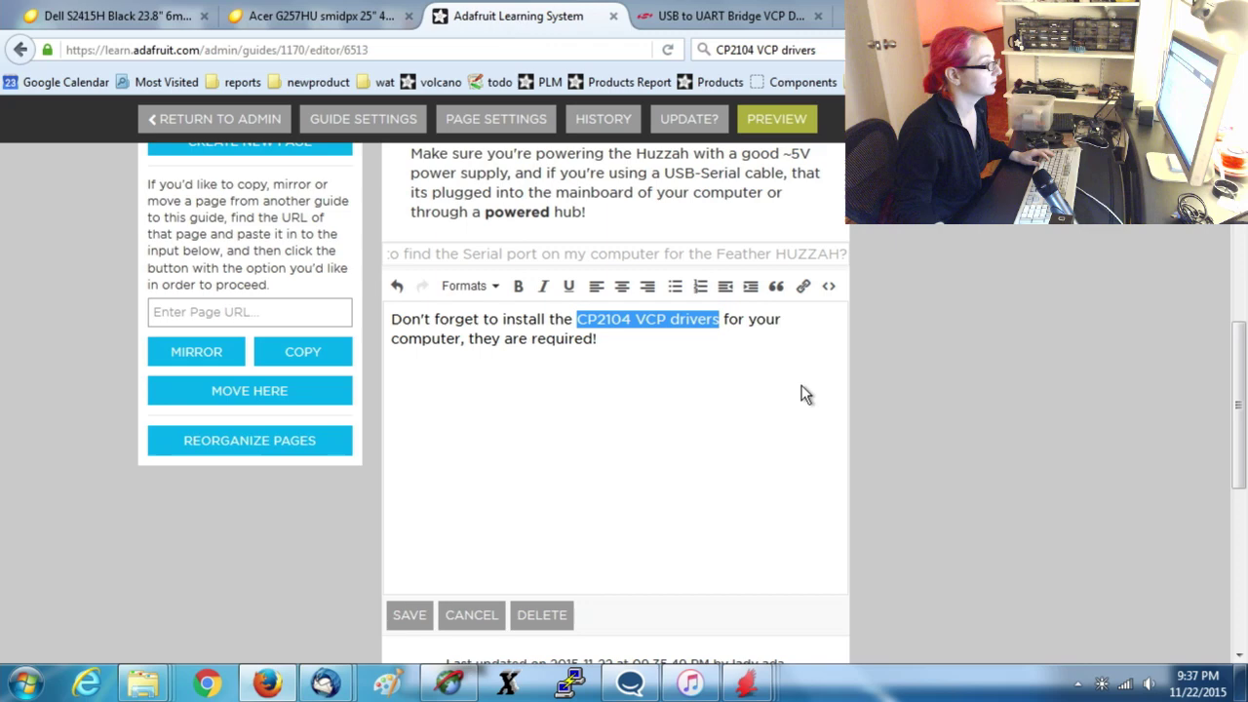
click(803, 286)
key(ctrl+v)
click(731, 489)
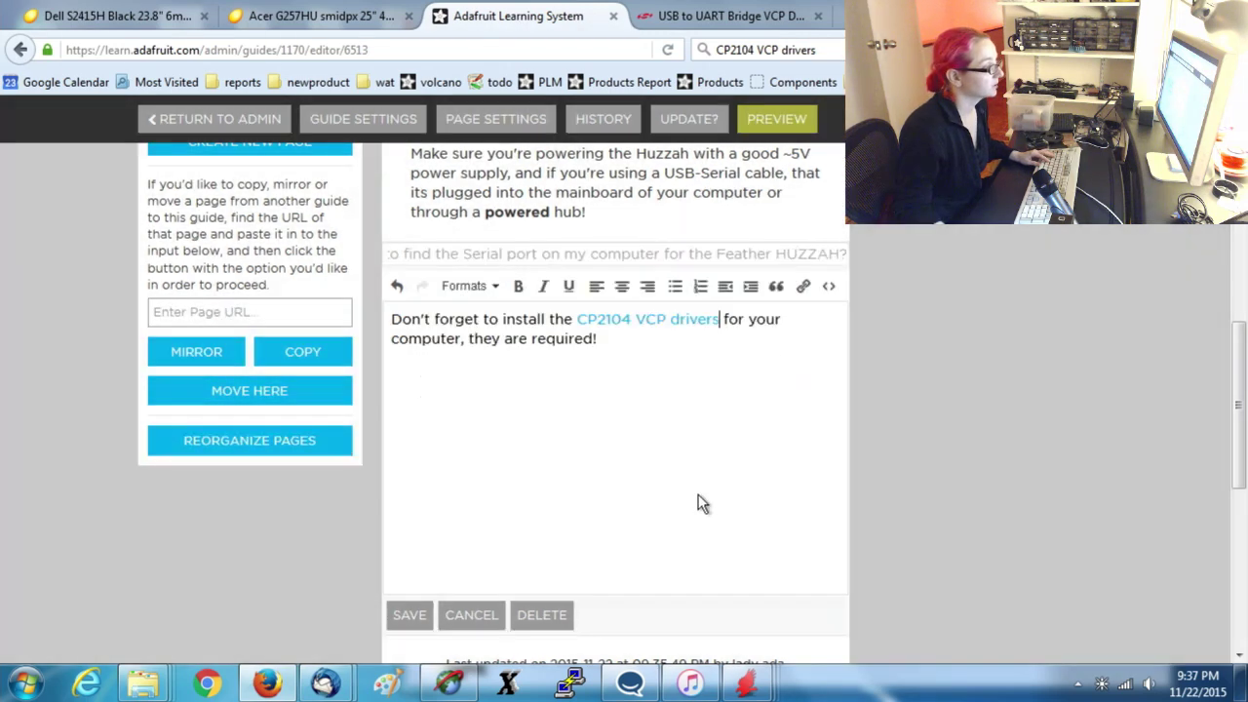
click(410, 614)
scroll(1053, 456, up, 5)
scroll(1048, 460, up, 5)
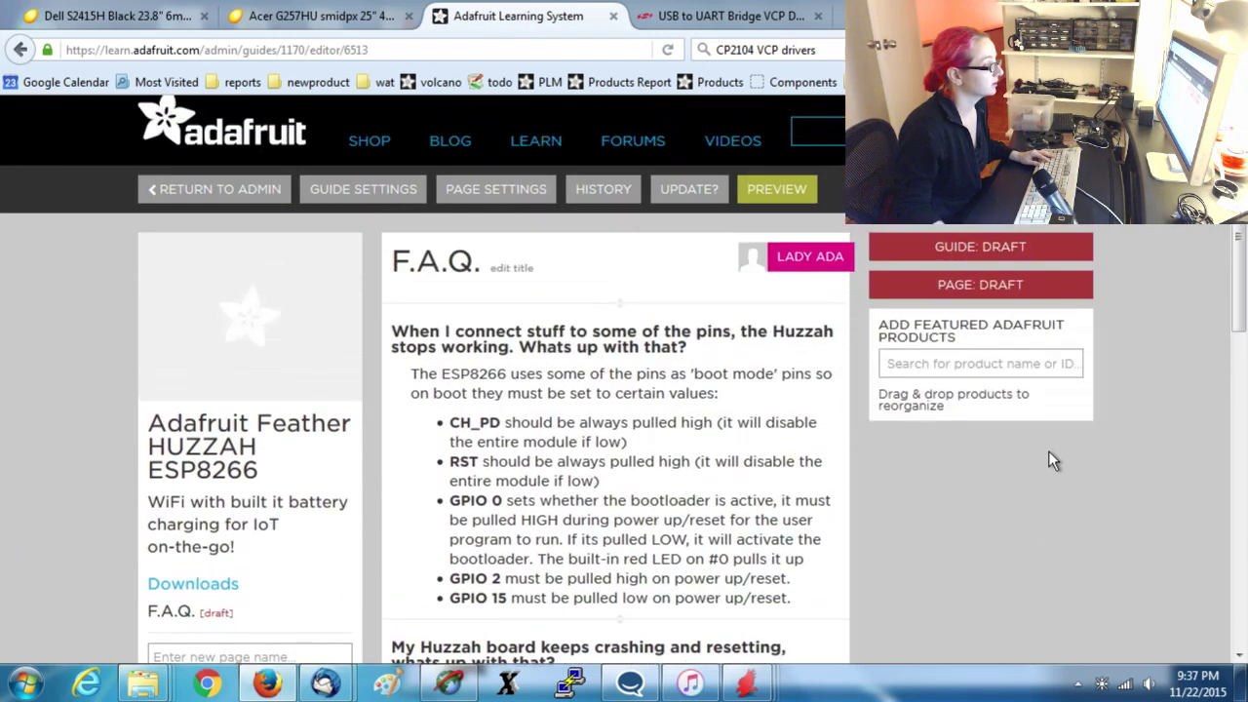
scroll(1043, 351, down, 2)
Return to the HUZZAH ESP8266 guide's F.A.Q. and open its Other Options page.
click(726, 16)
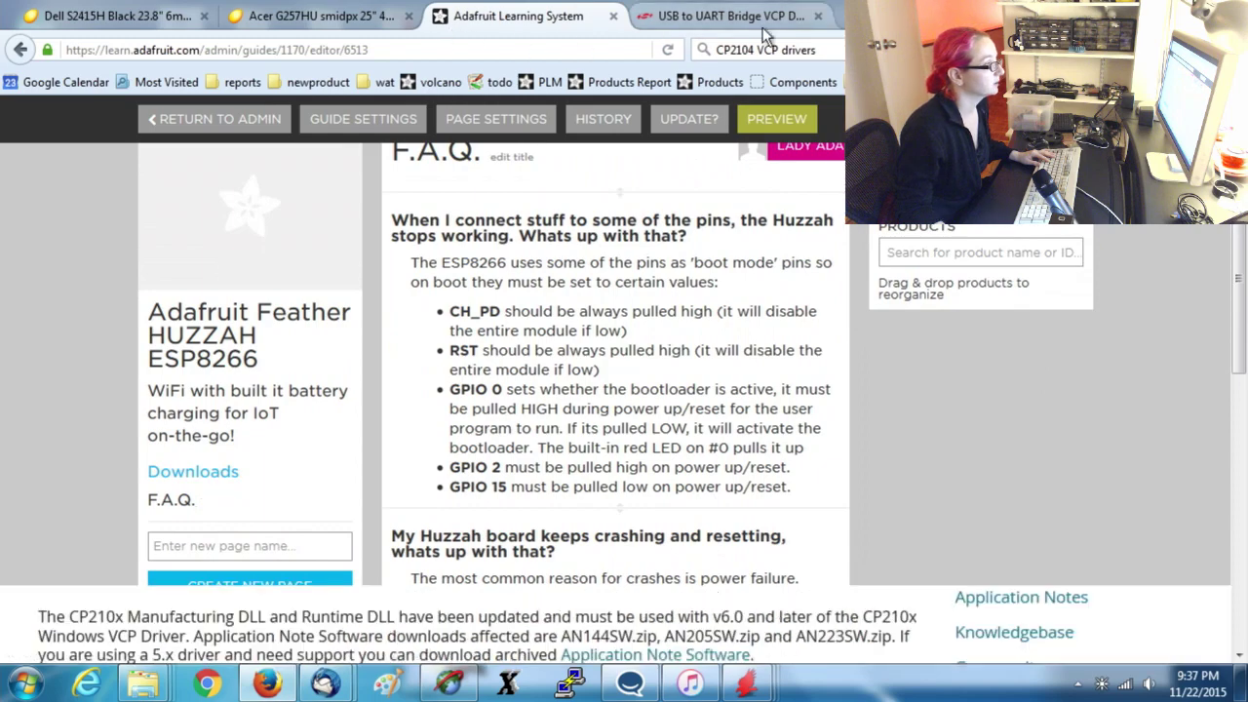
click(19, 48)
click(20, 49)
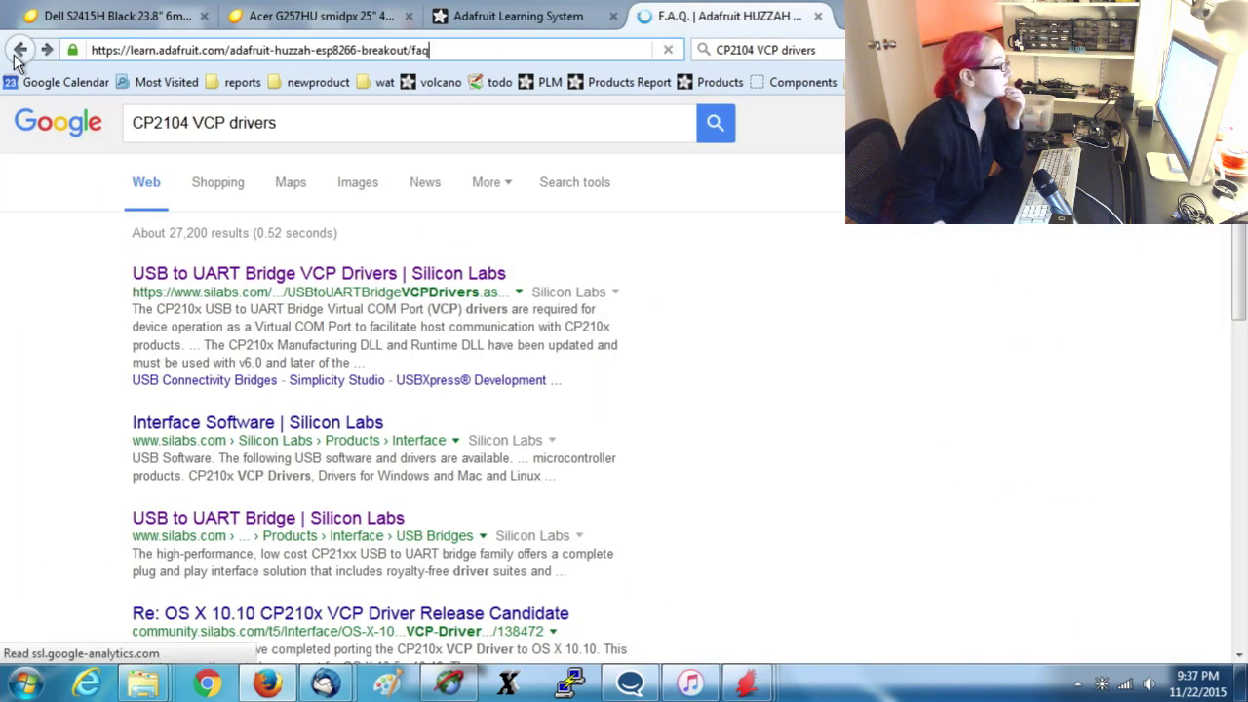
click(219, 388)
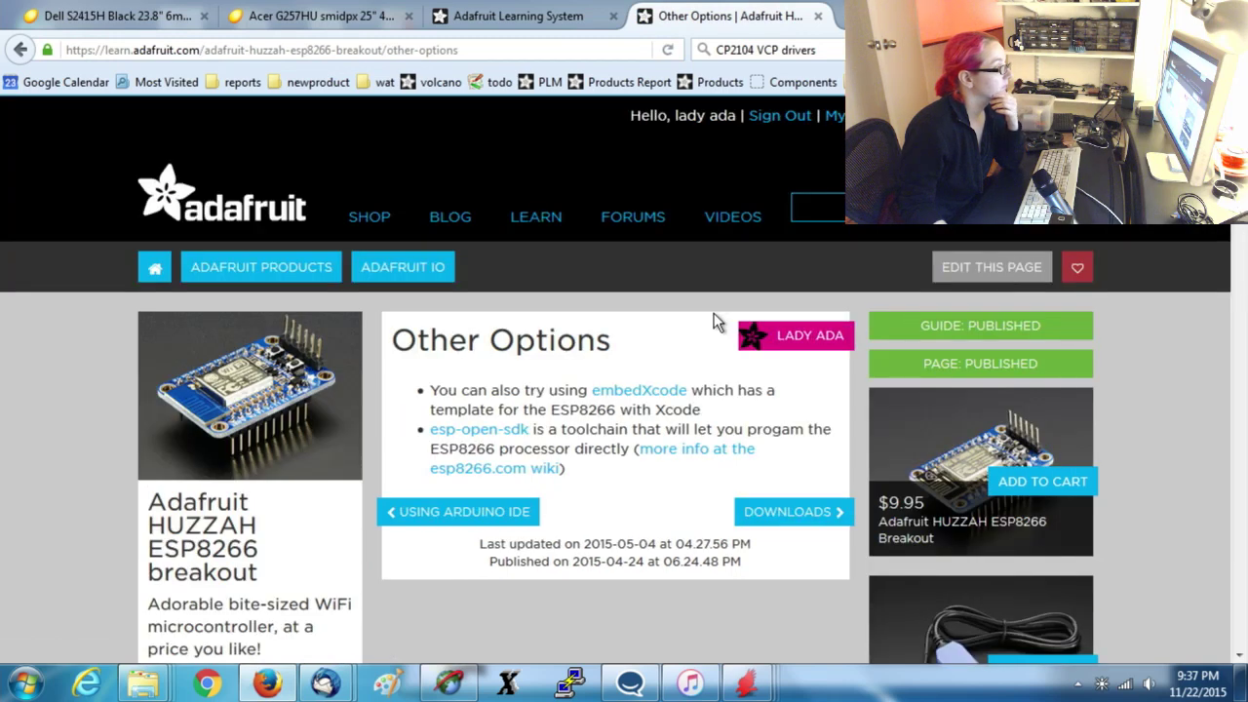
scroll(708, 315, down, 3)
scroll(710, 315, down, 3)
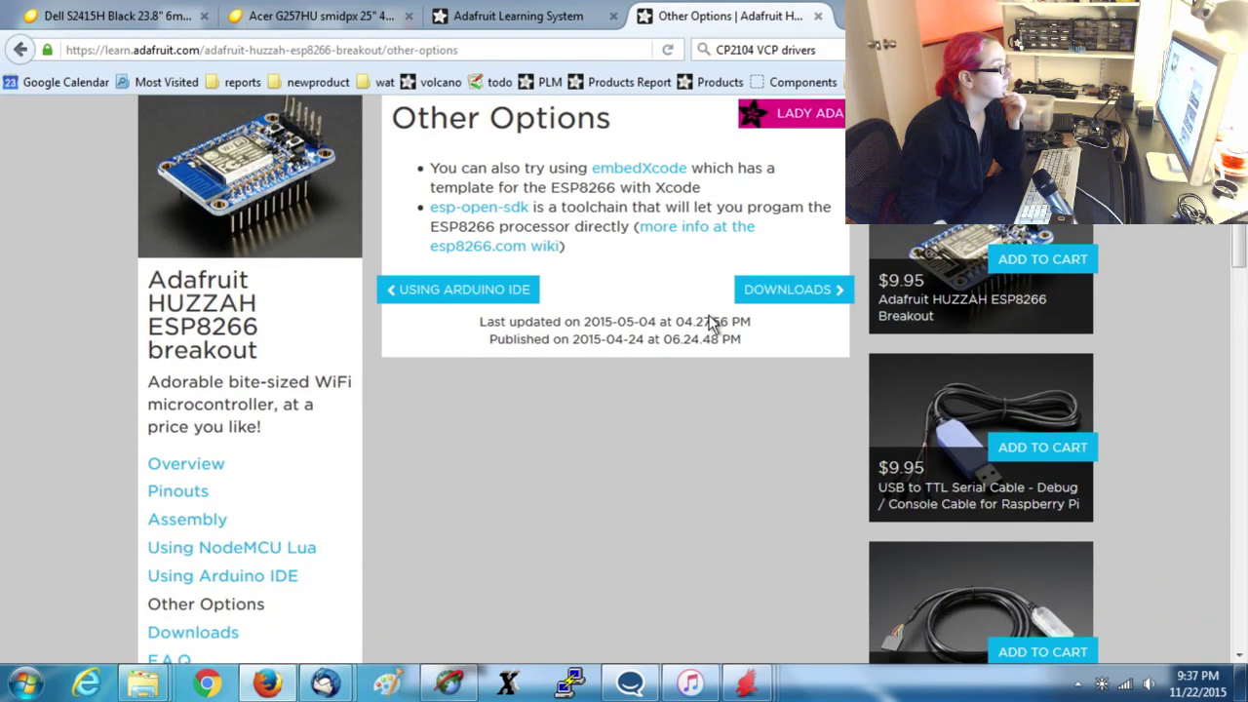
scroll(709, 315, up, 4)
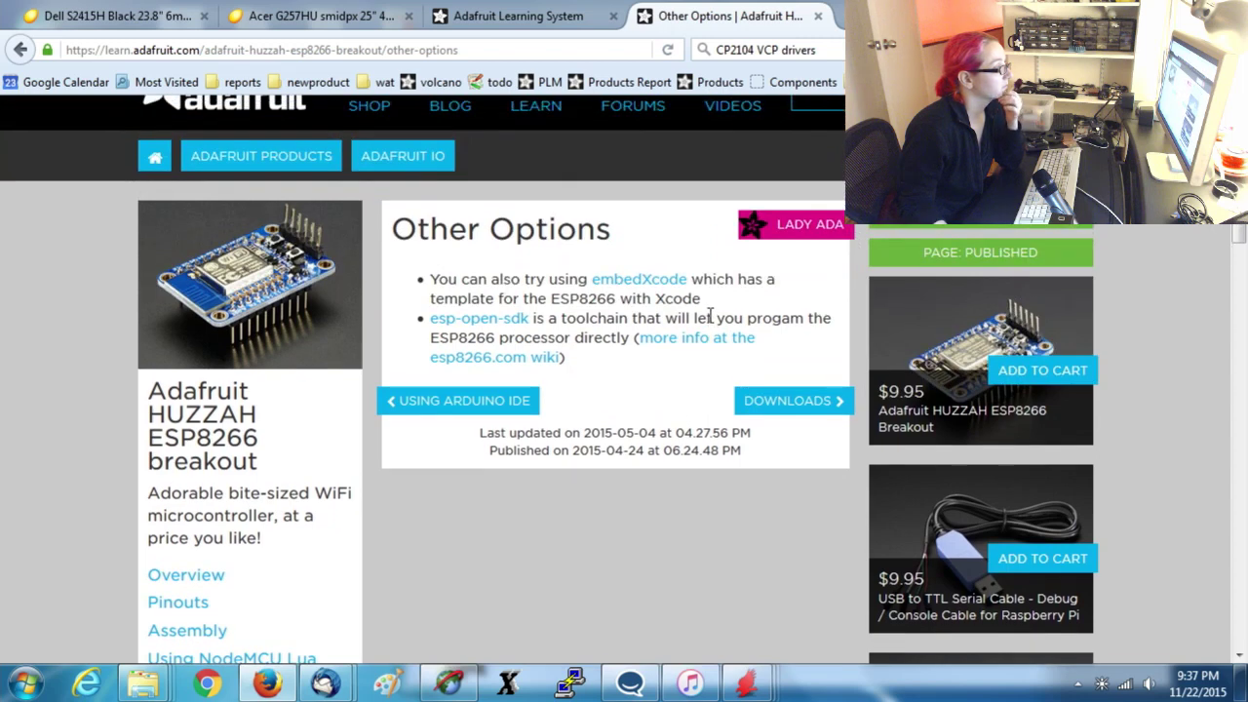
scroll(585, 322, down, 2)
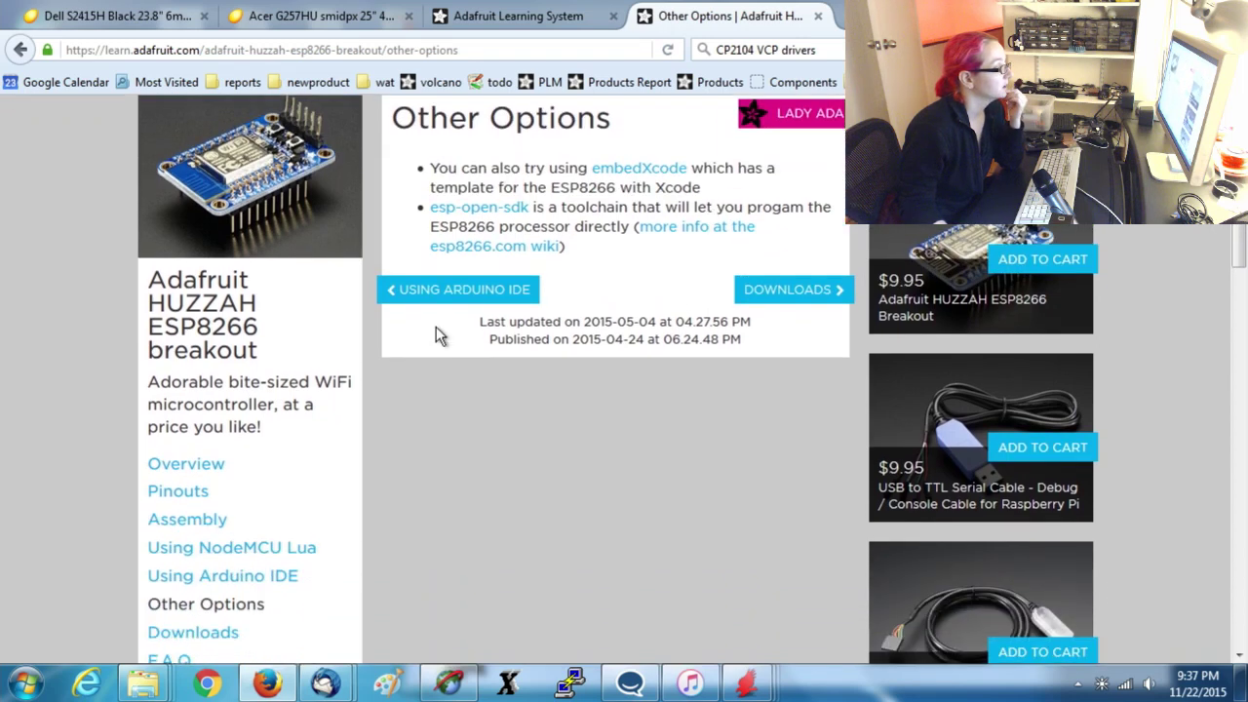
Open and review the Using Arduino IDE page, then select its web address.
click(279, 577)
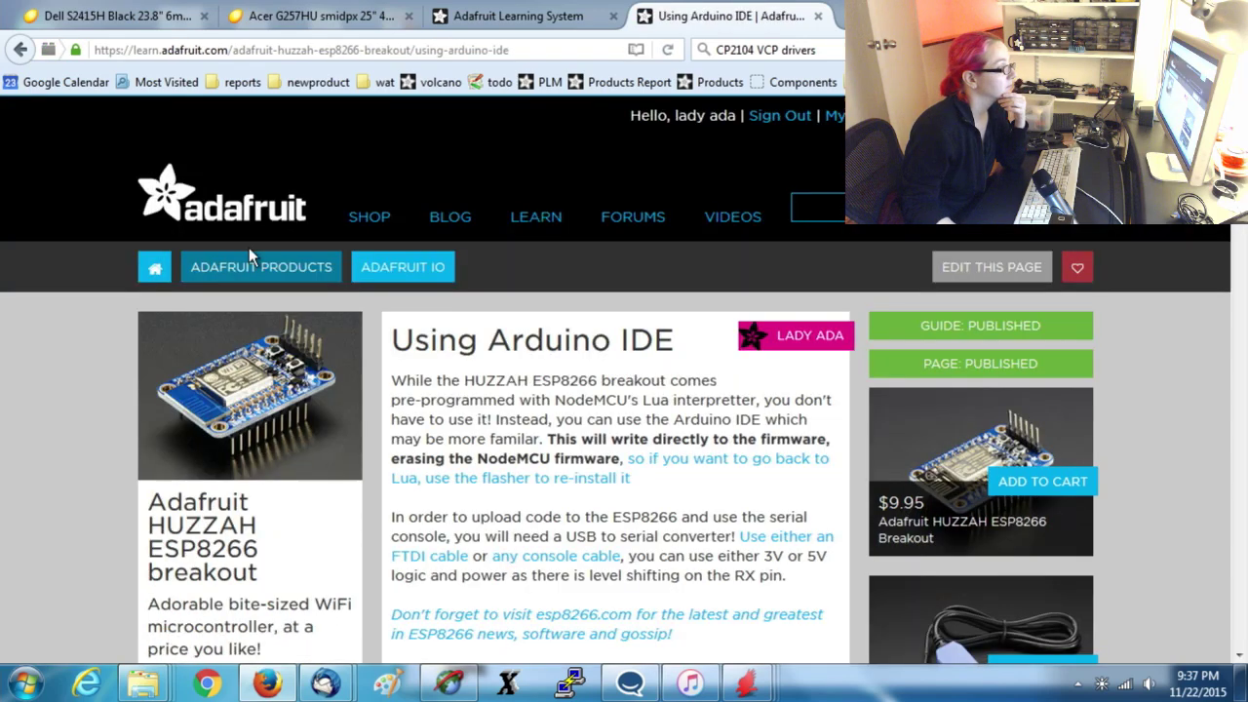
scroll(657, 425, down, 9)
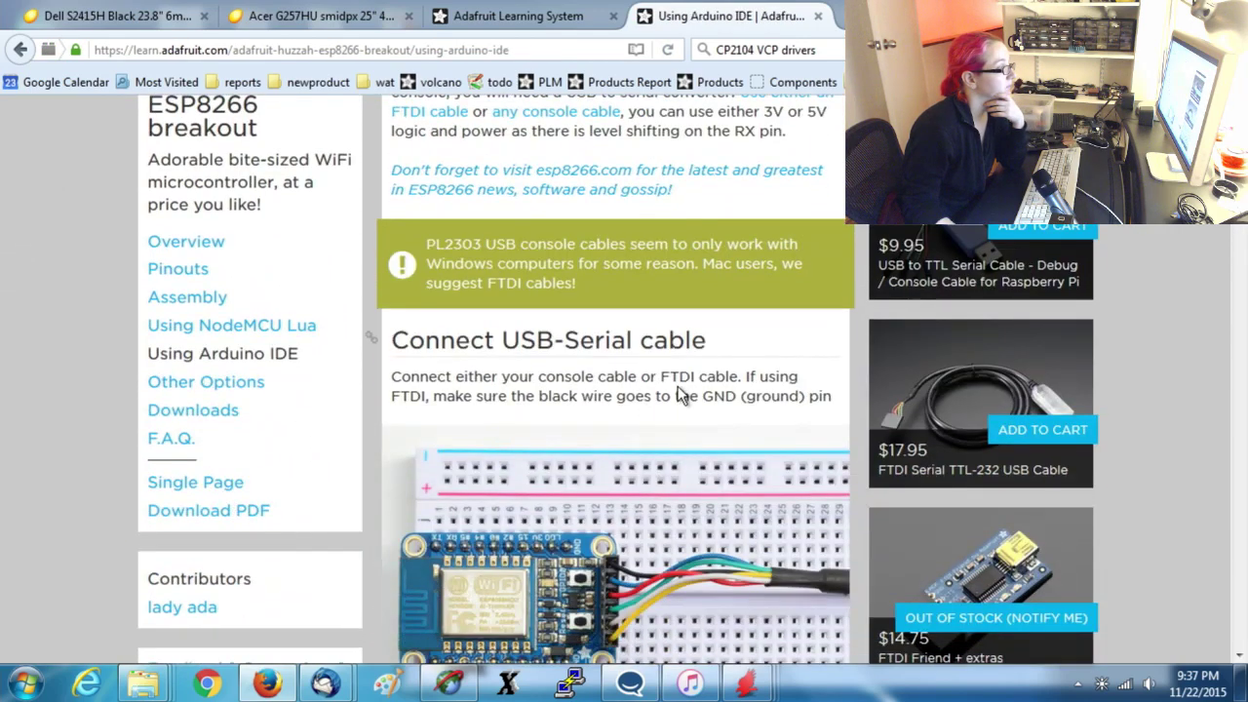
scroll(687, 395, down, 15)
scroll(710, 378, down, 20)
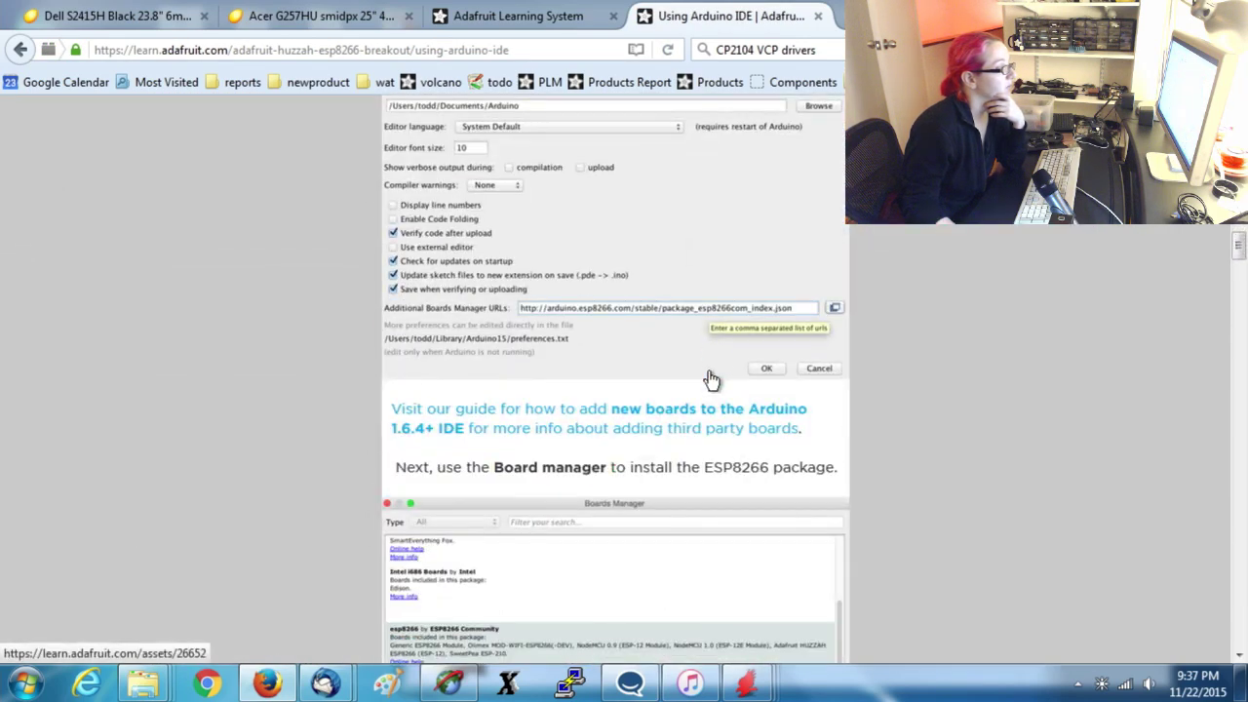
scroll(1008, 409, down, 20)
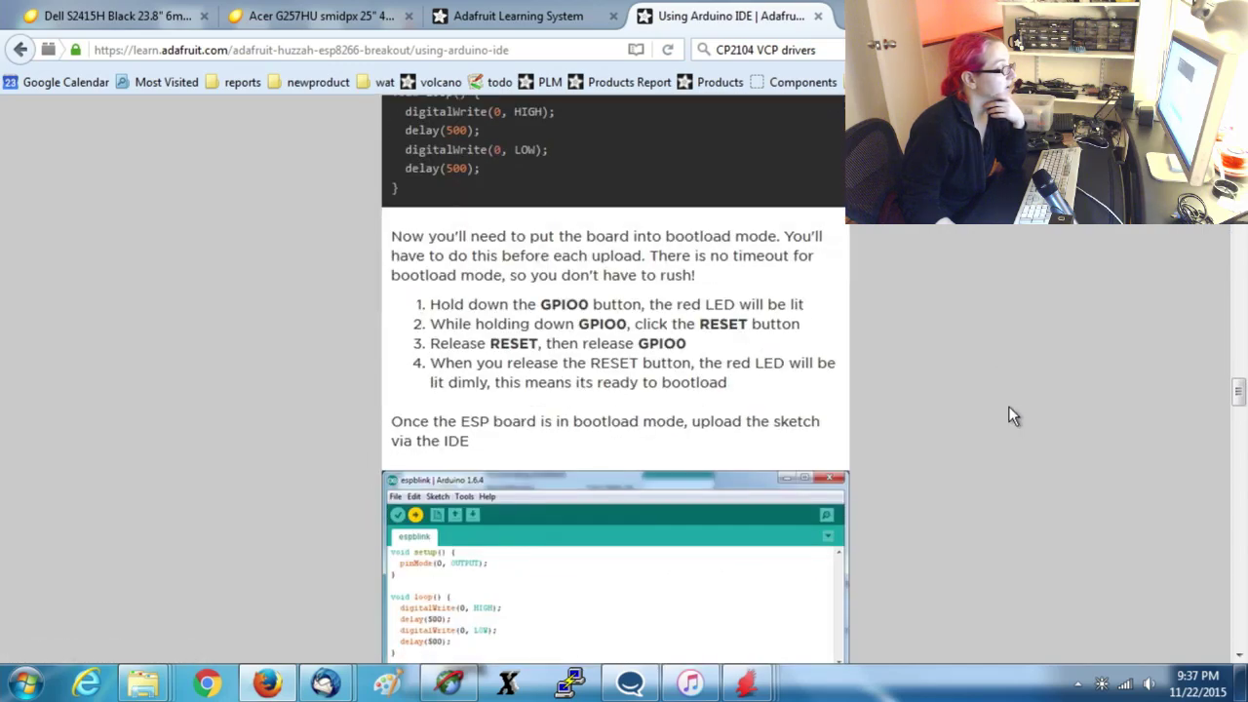
scroll(1008, 417, down, 20)
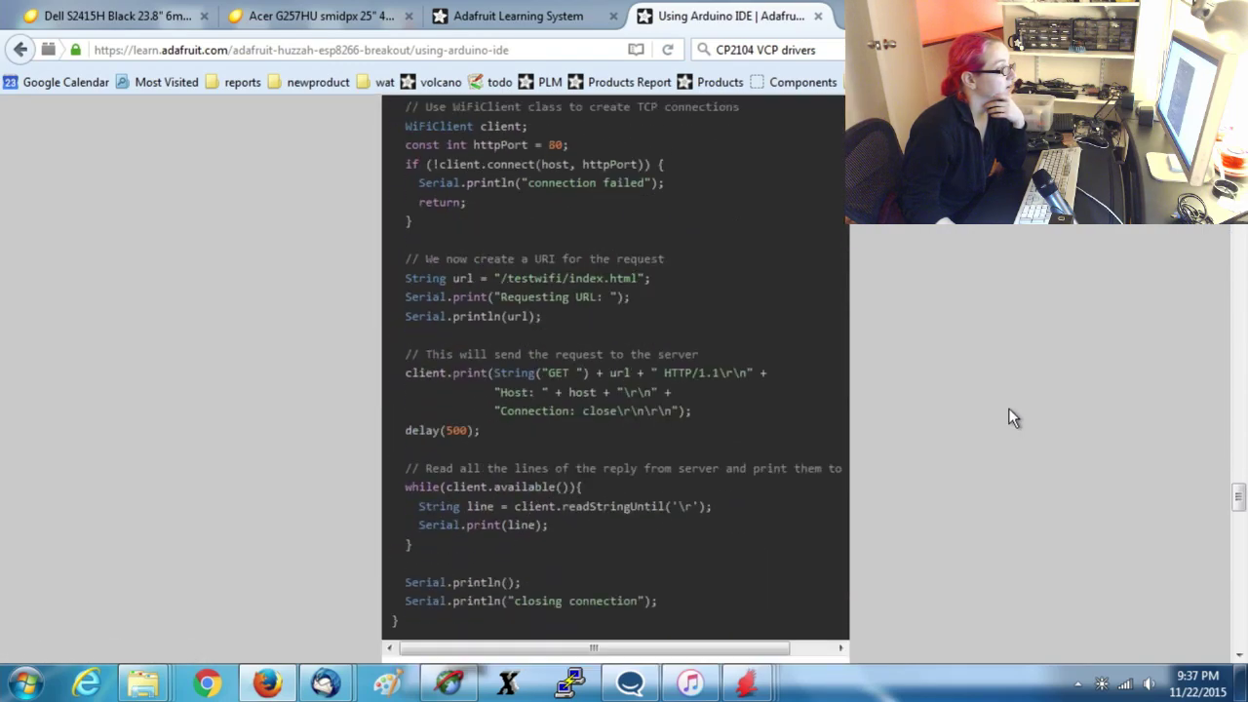
drag(1238, 538, 1234, 107)
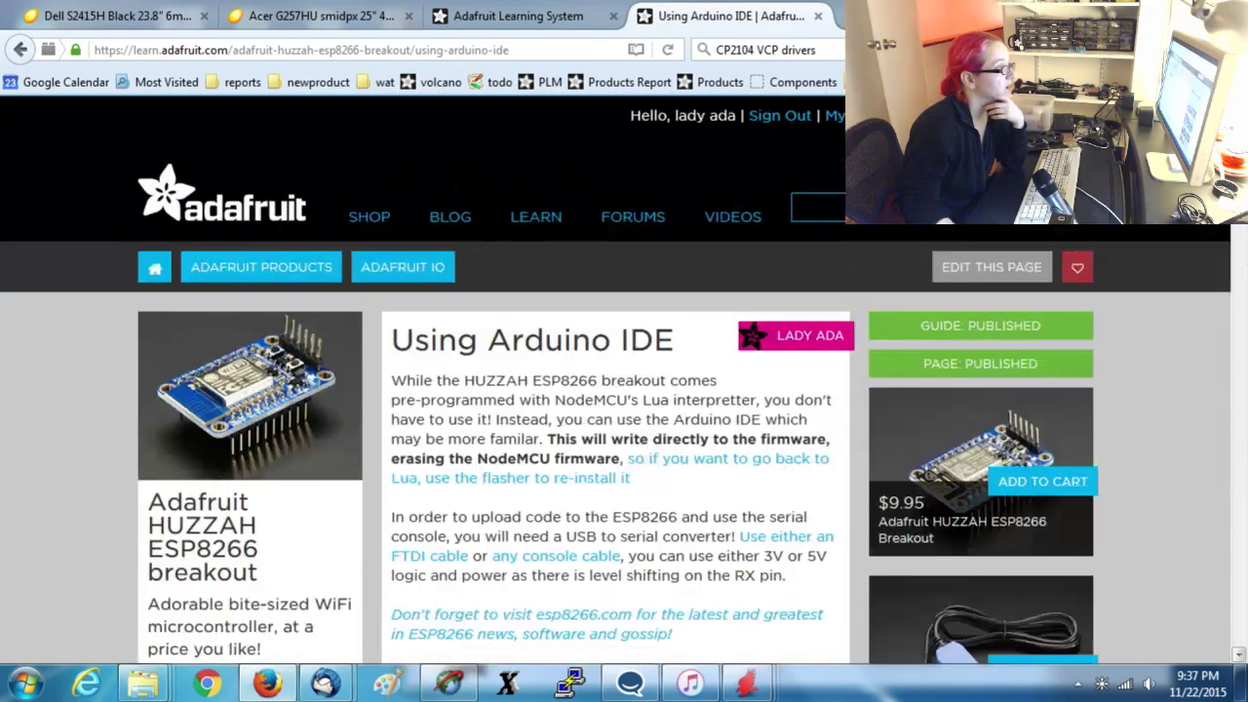
click(494, 51)
Copy the Using Arduino IDE page's contents into the Feather guide via its pasted address.
click(517, 16)
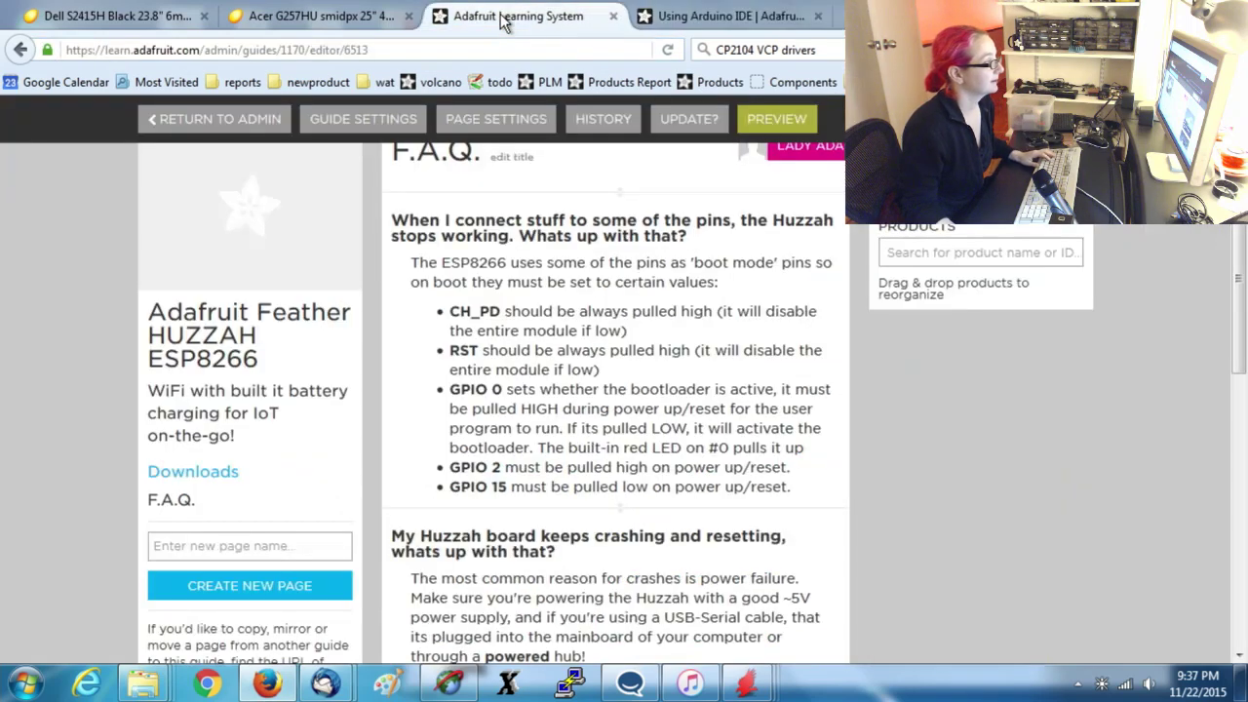
scroll(227, 327, down, 5)
click(227, 316)
key(ctrl+v)
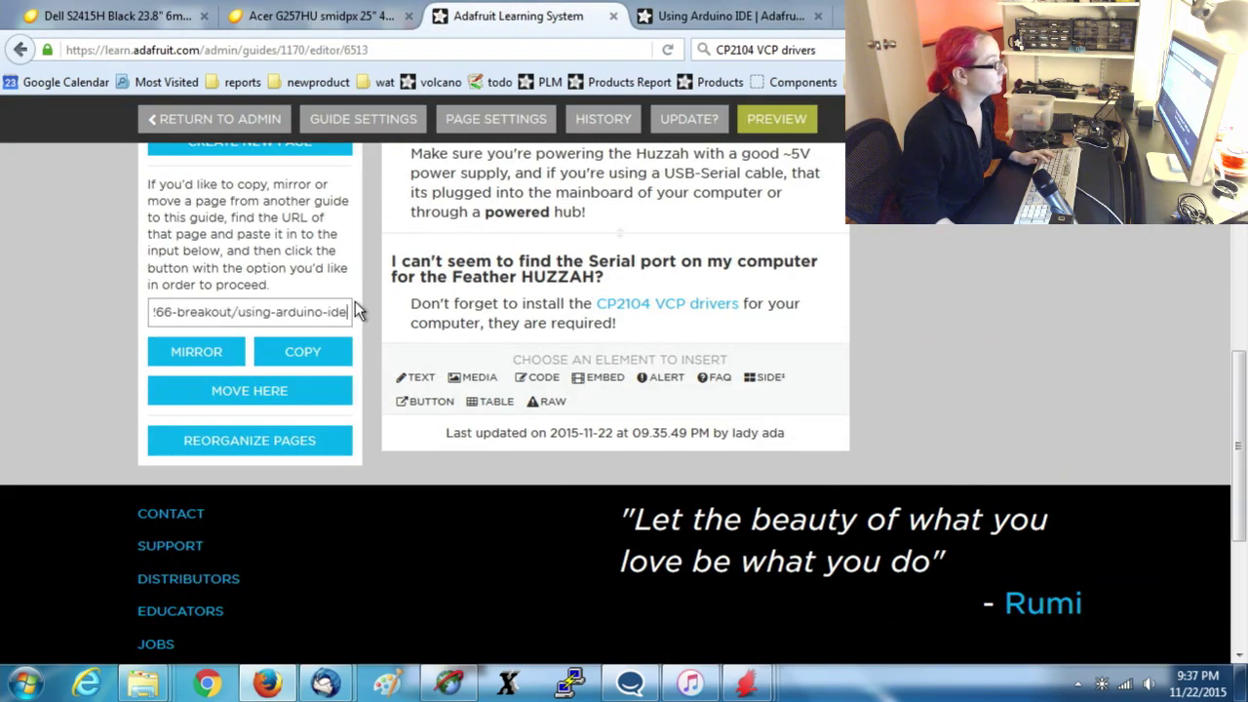
click(342, 362)
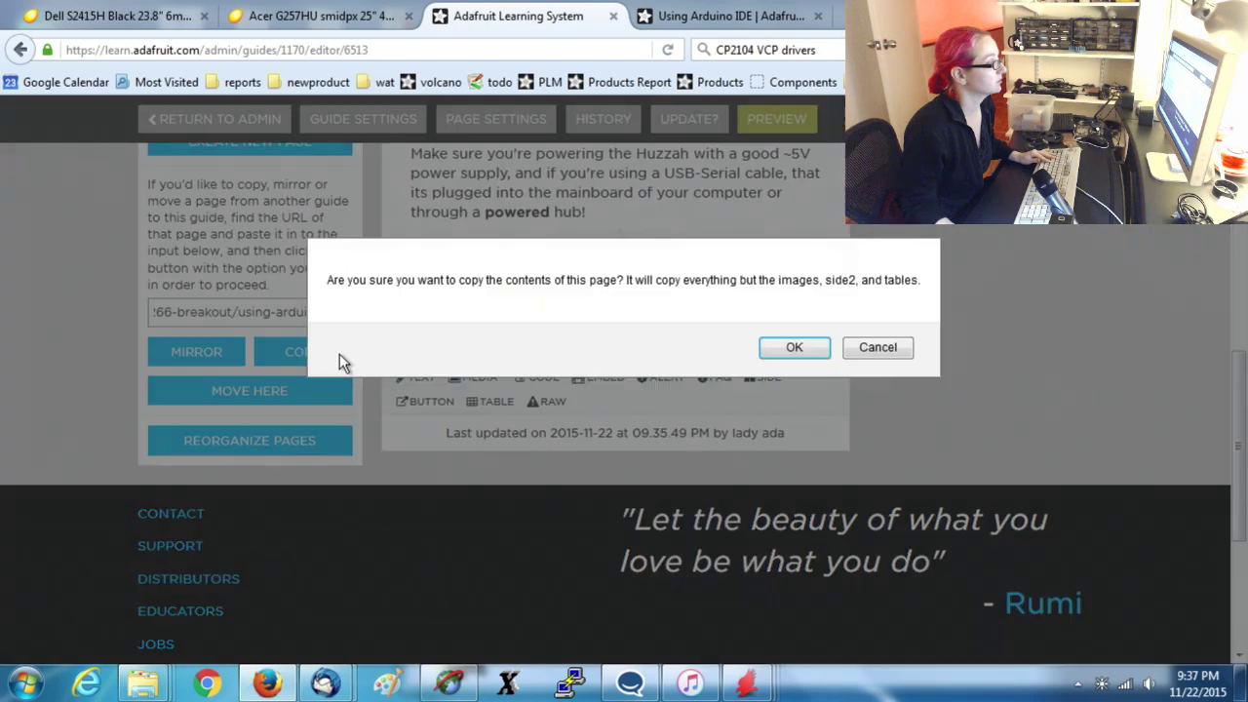
click(794, 349)
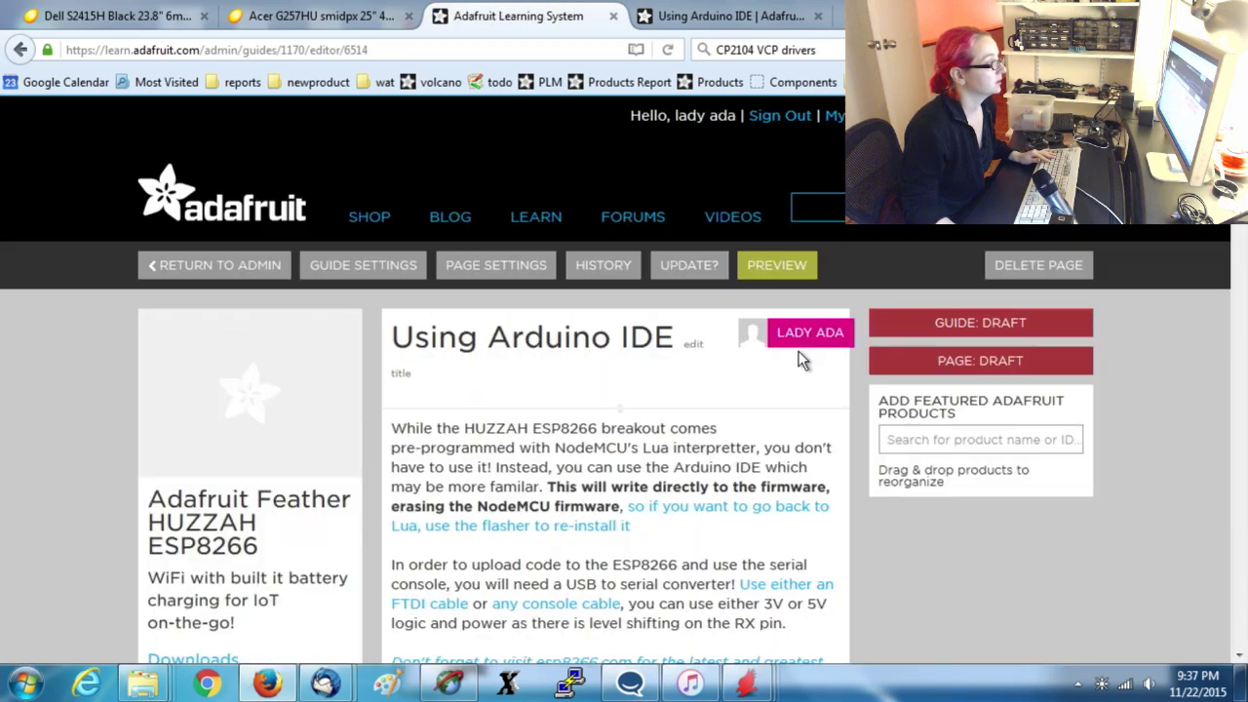
Review the copied draft, then scroll the published page to 'Connect USB-Serial cable'.
scroll(843, 419, down, 20)
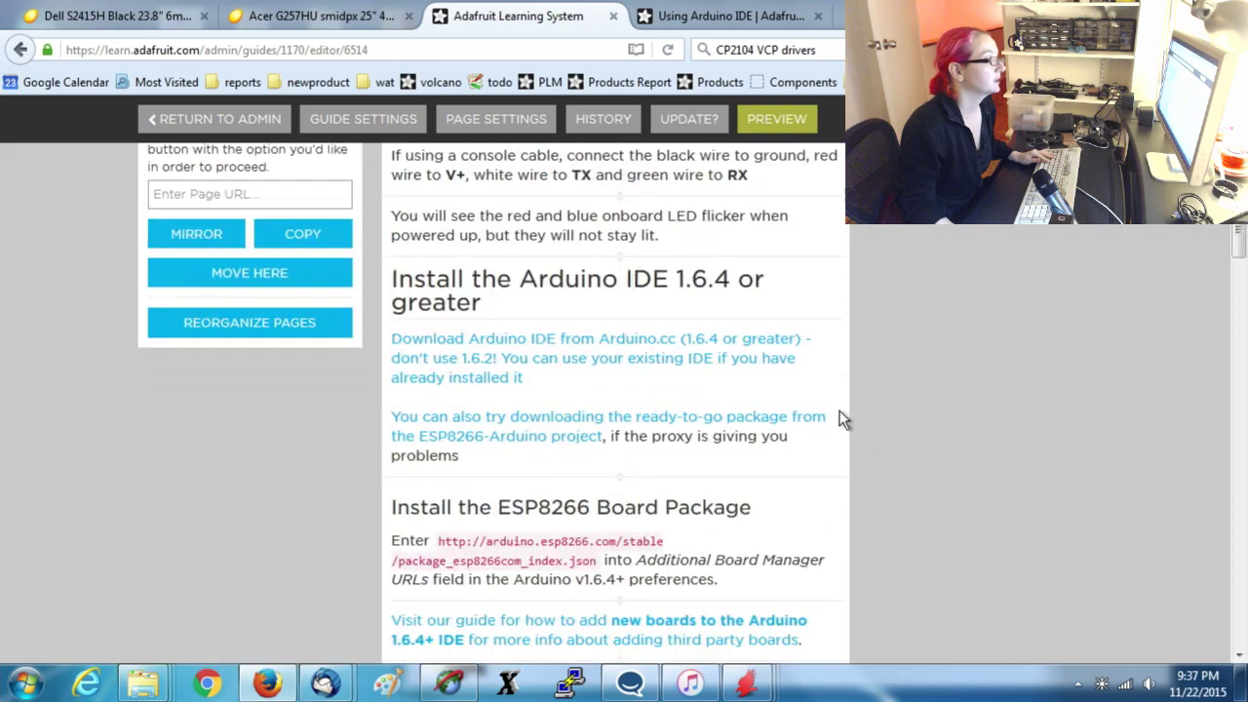
scroll(828, 419, down, 12)
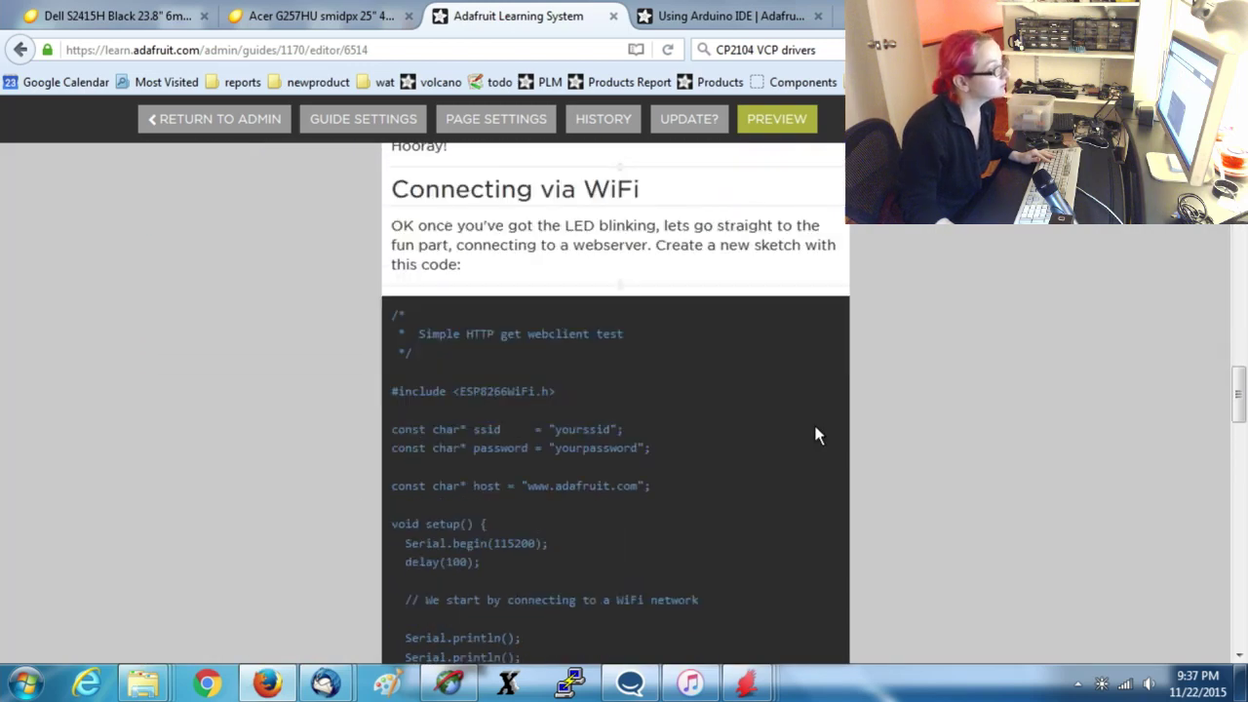
scroll(816, 414, down, 7)
scroll(816, 407, down, 15)
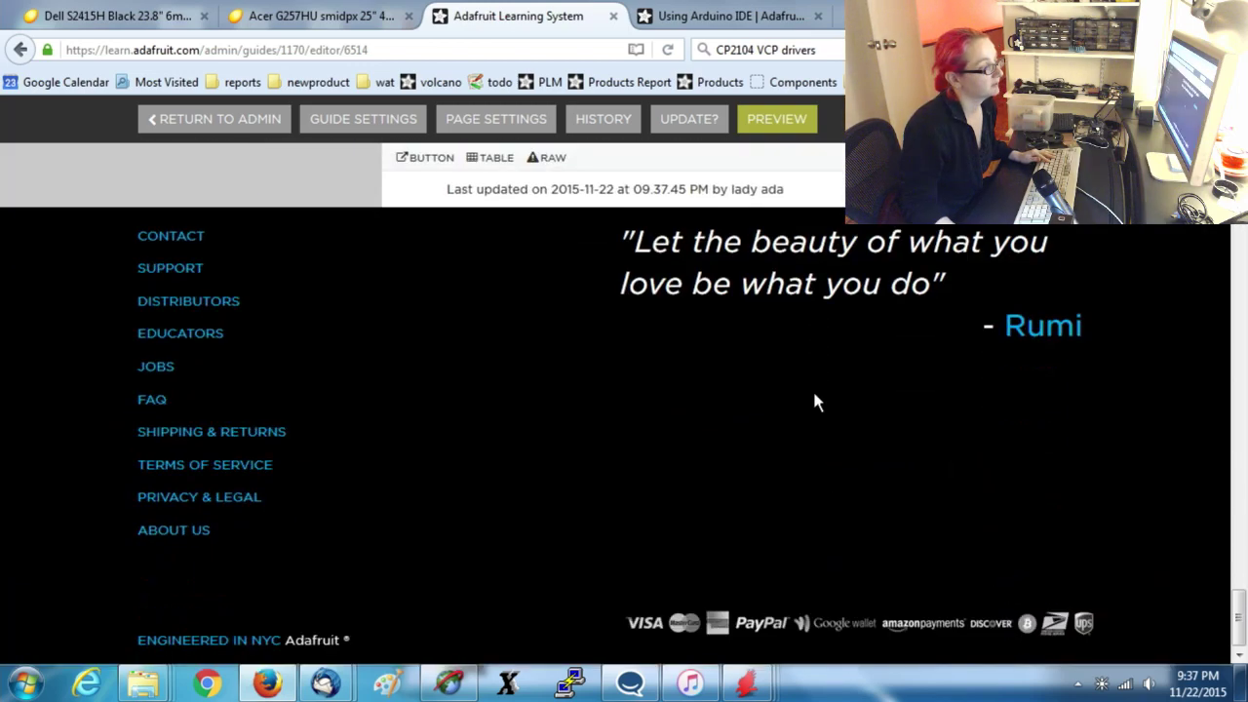
scroll(816, 402, up, 15)
scroll(816, 402, down, 10)
scroll(816, 401, up, 20)
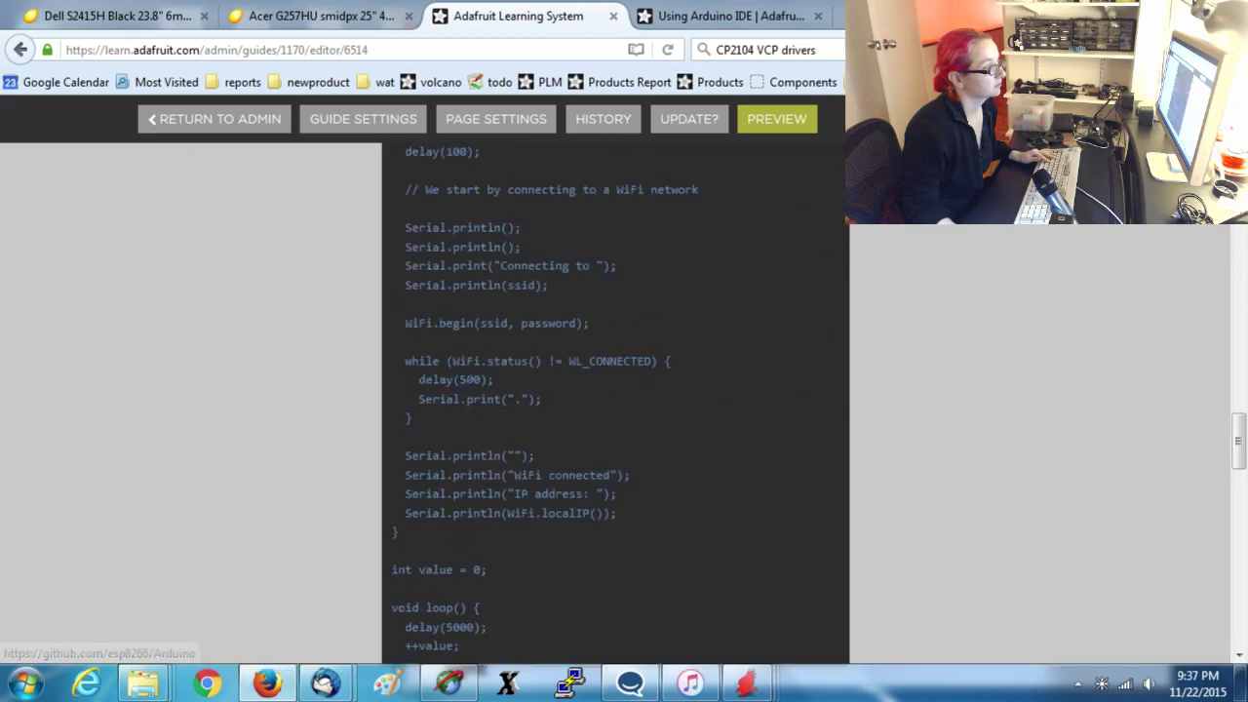
key(ctrl+Tab)
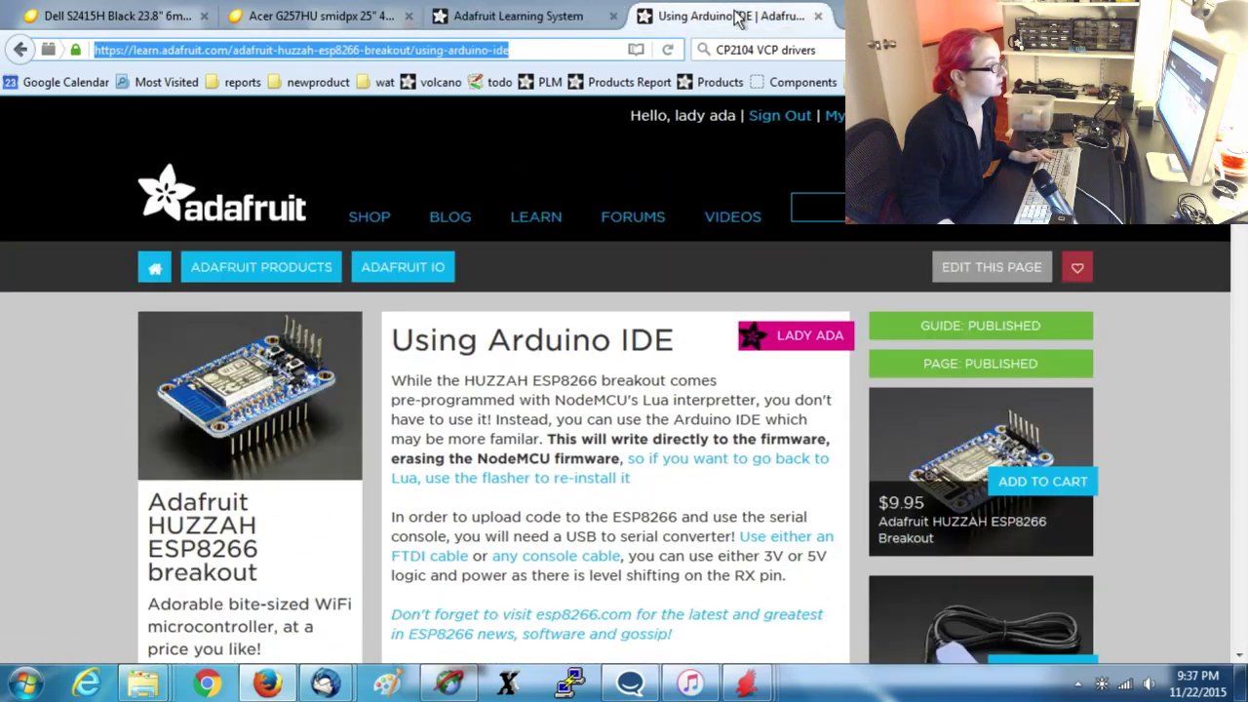
scroll(870, 400, down, 5)
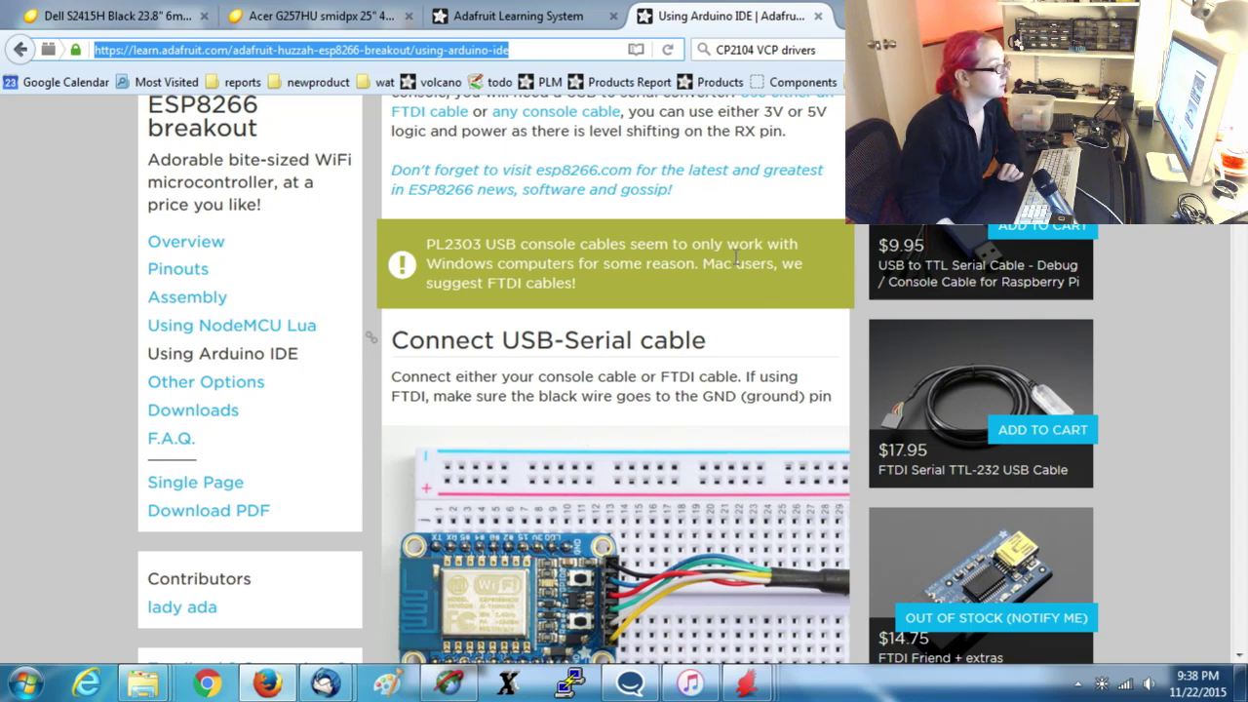
mouse_move(246, 690)
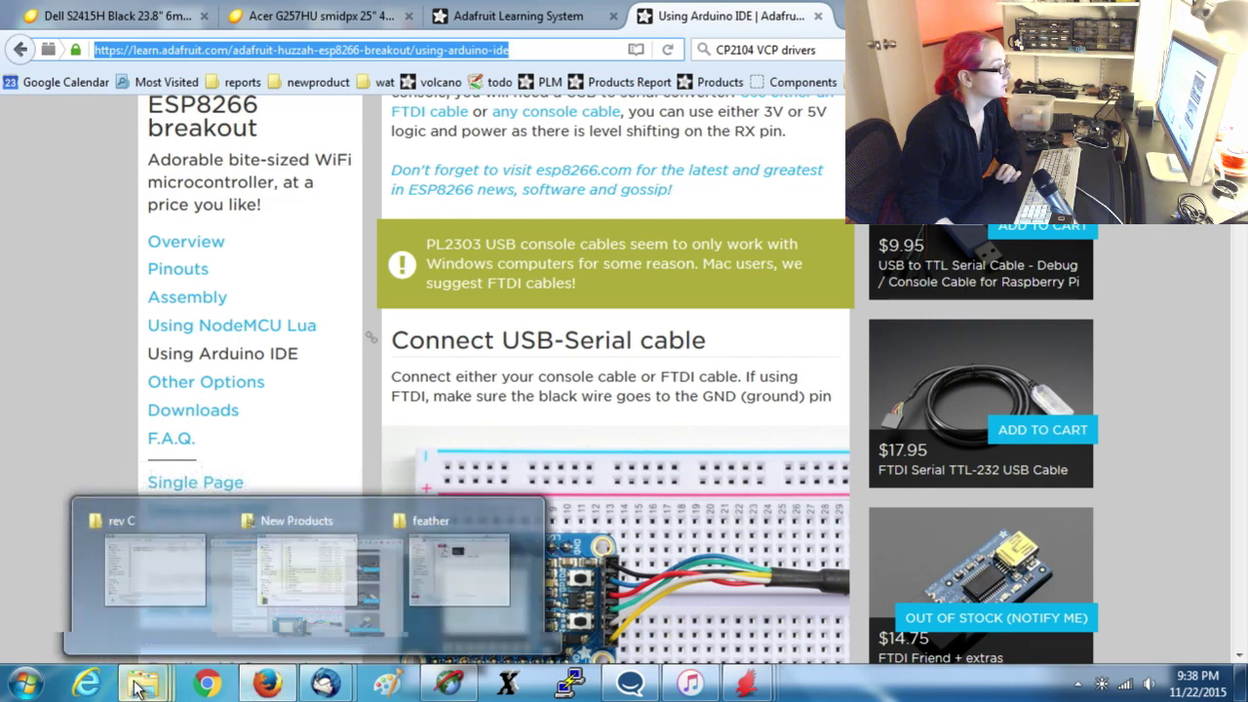
mouse_move(143, 686)
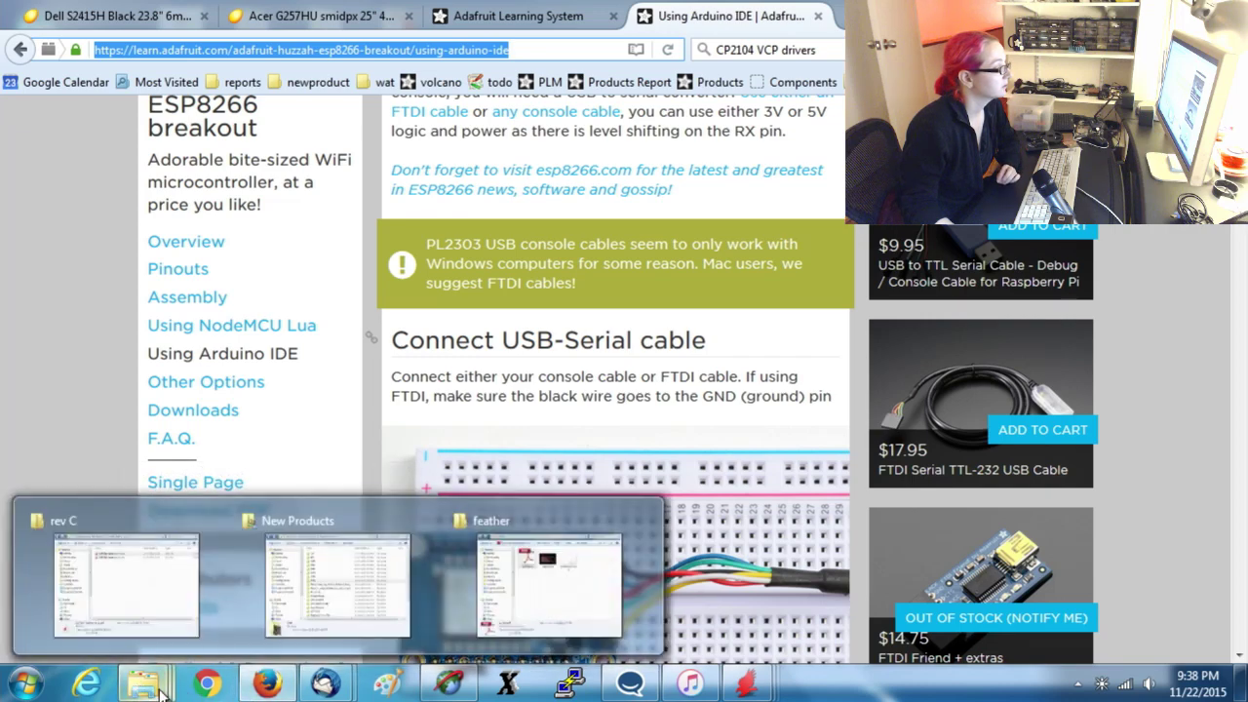
click(317, 635)
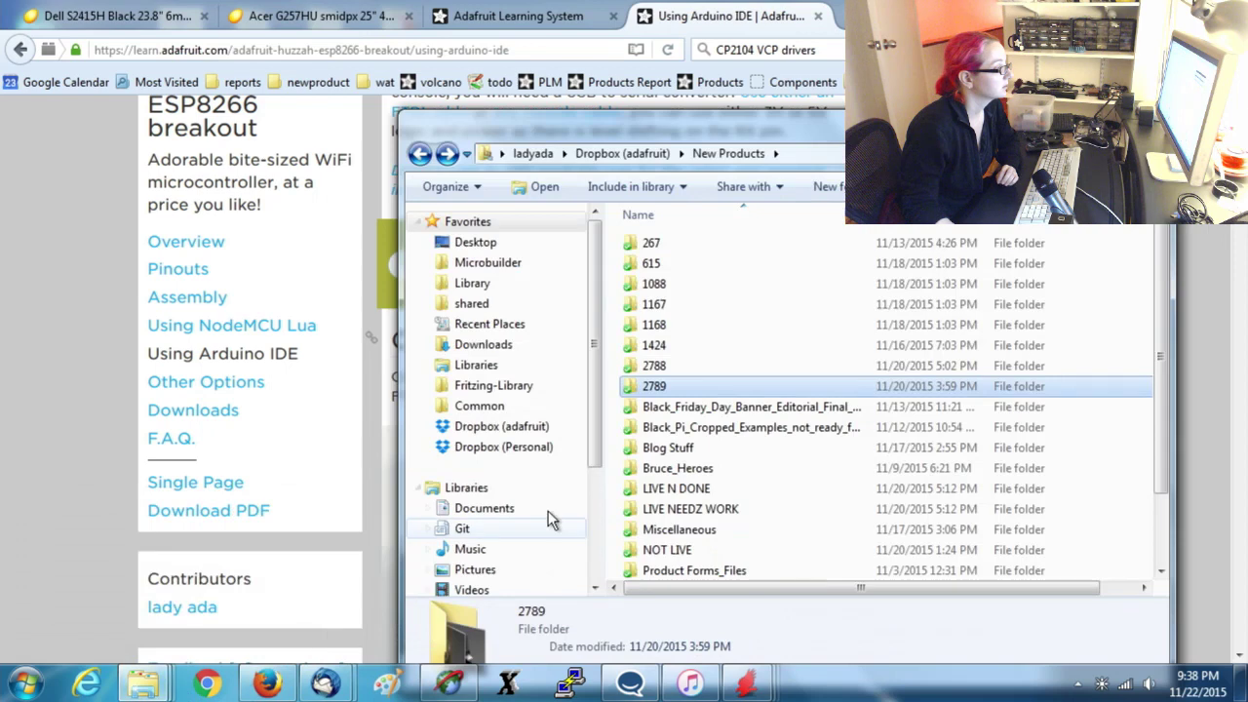
click(711, 366)
drag(785, 129, 793, 97)
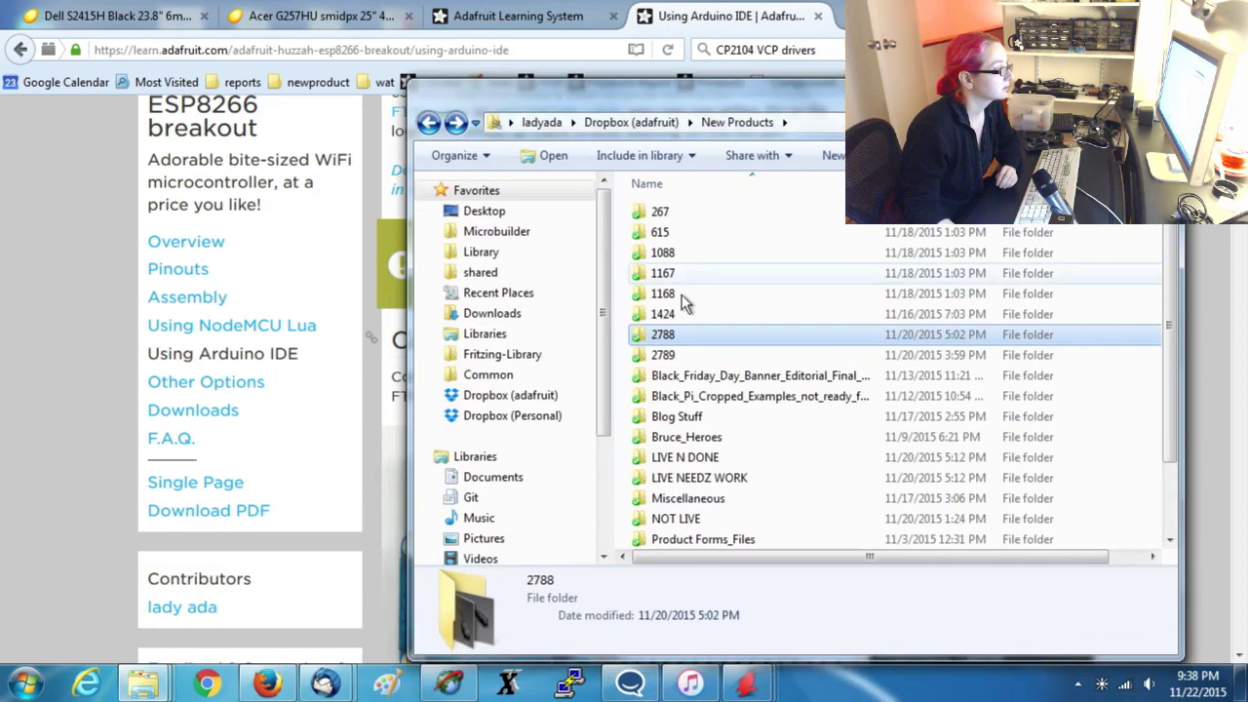
click(663, 314)
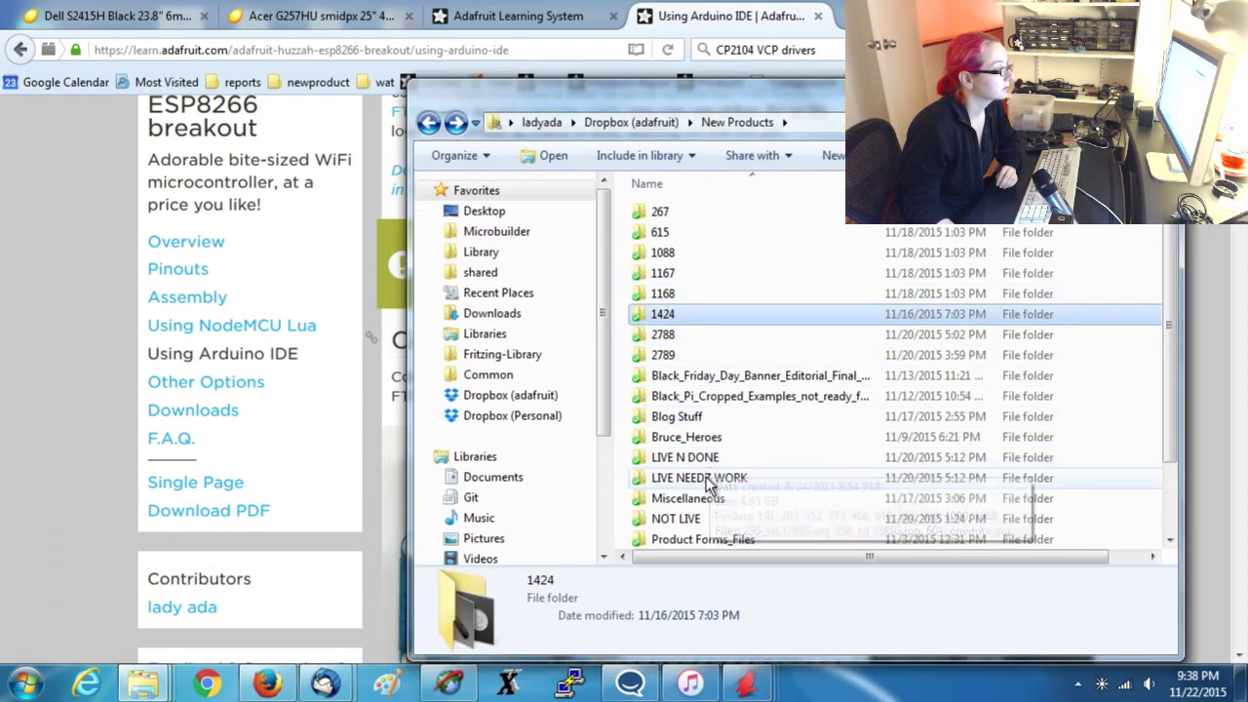
double_click(683, 519)
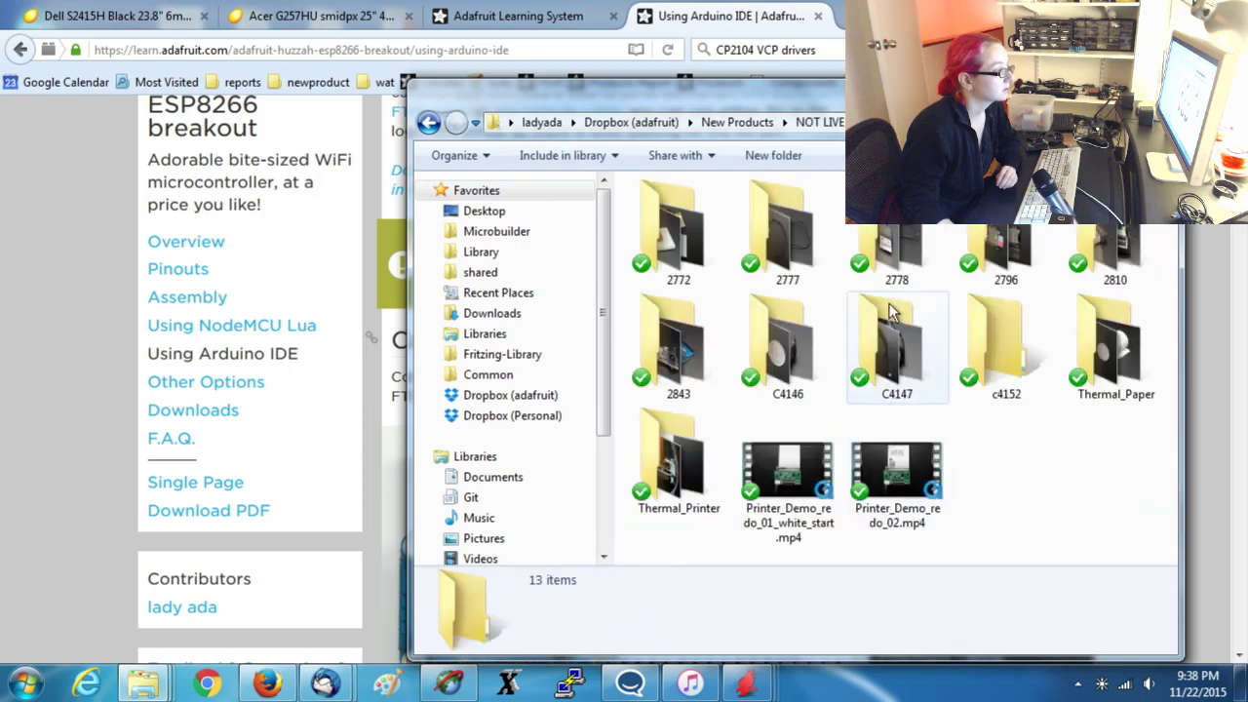
click(429, 123)
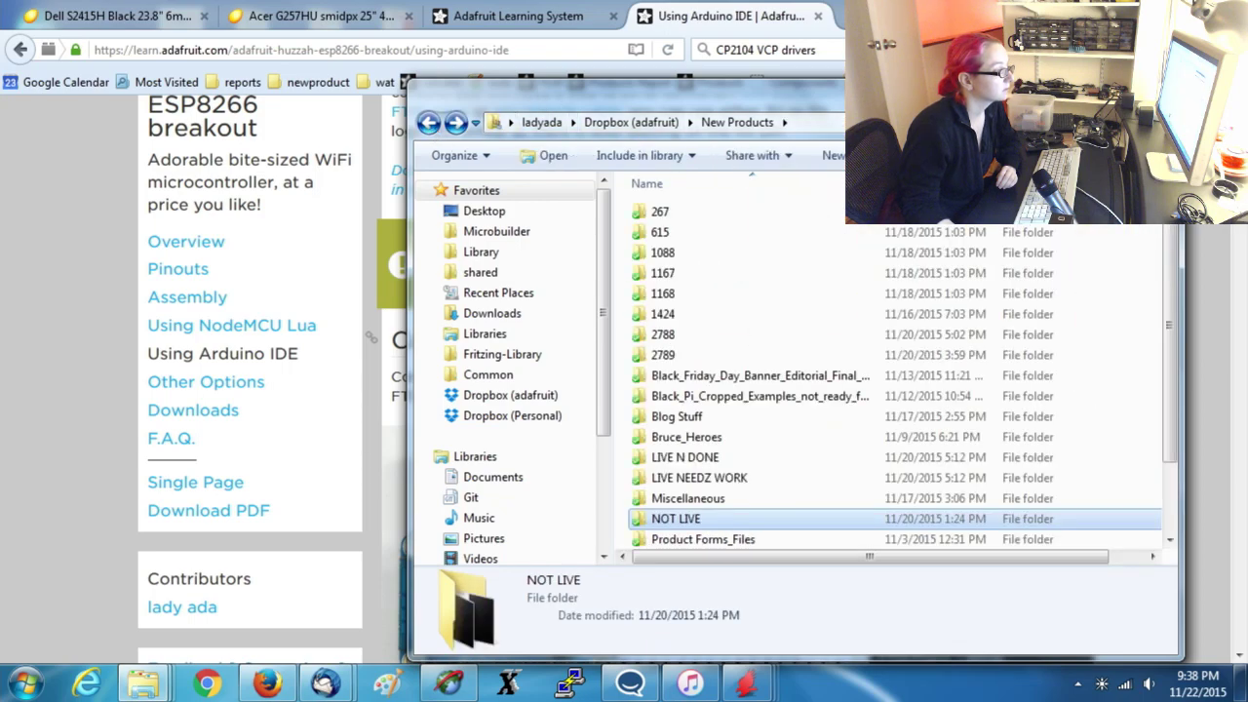
click(292, 50)
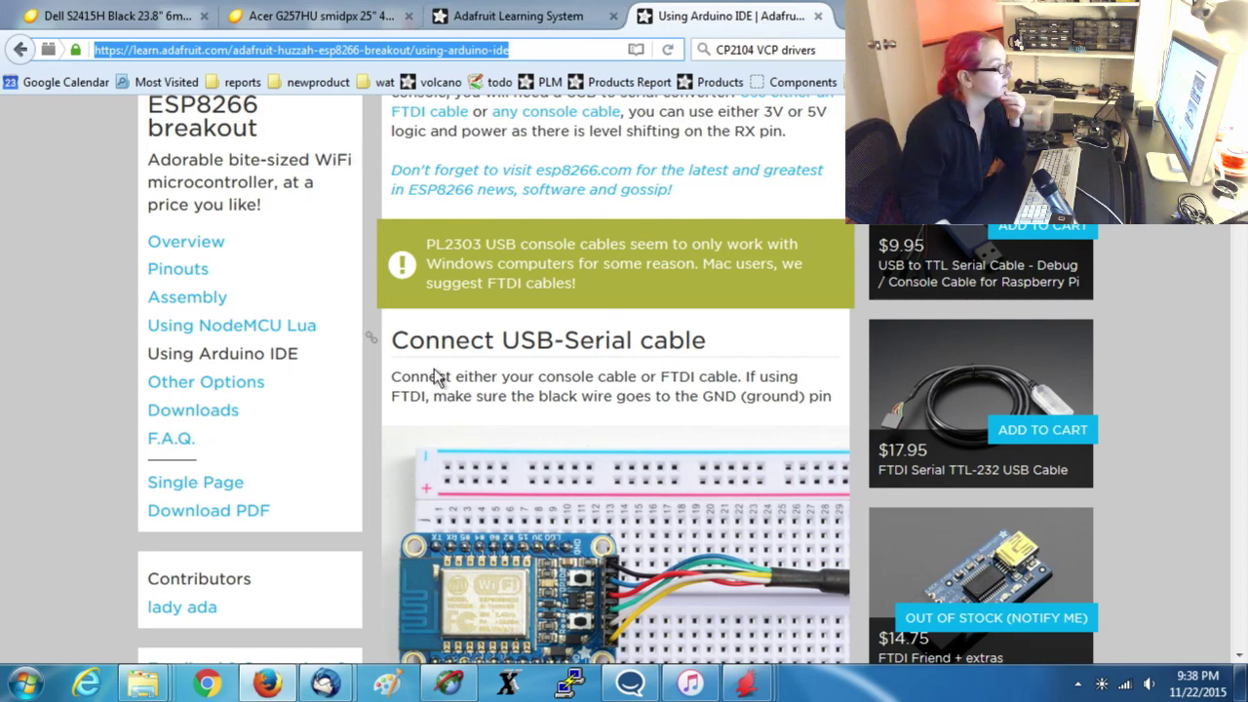
Change 'ESP8266 breakout' to 'ESP8266 Feather' in the introduction text.
click(546, 16)
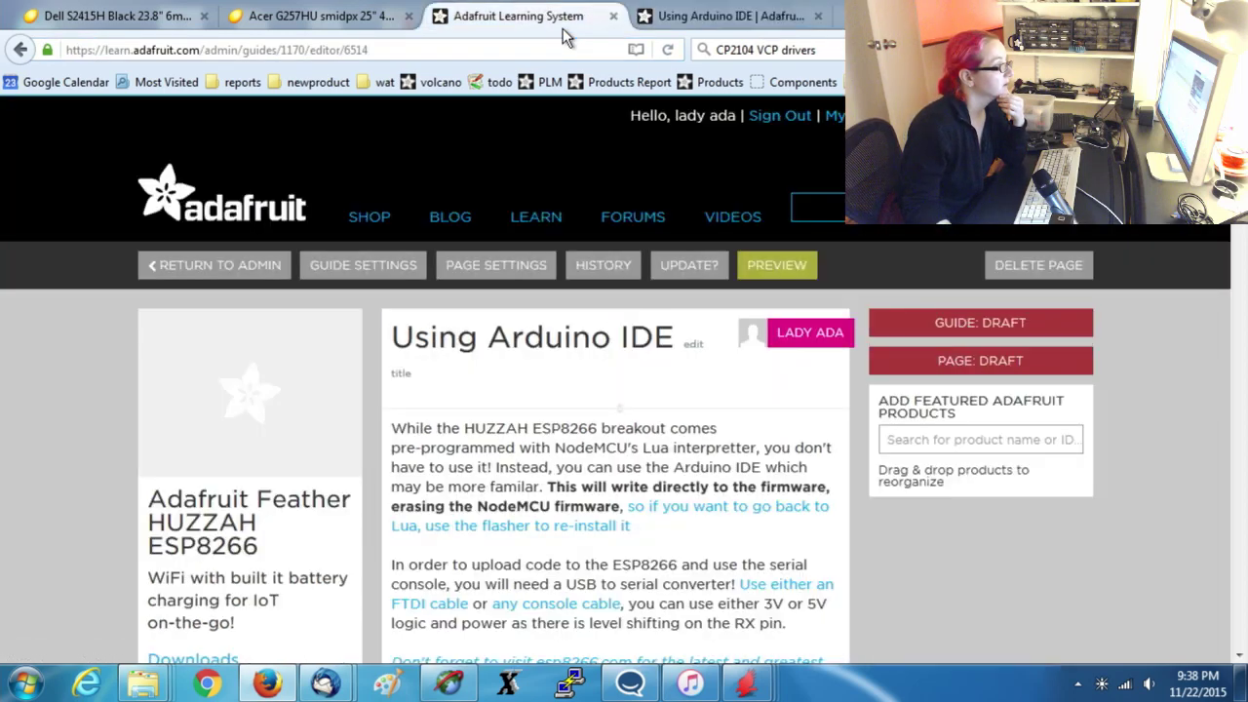
scroll(624, 310, down, 2)
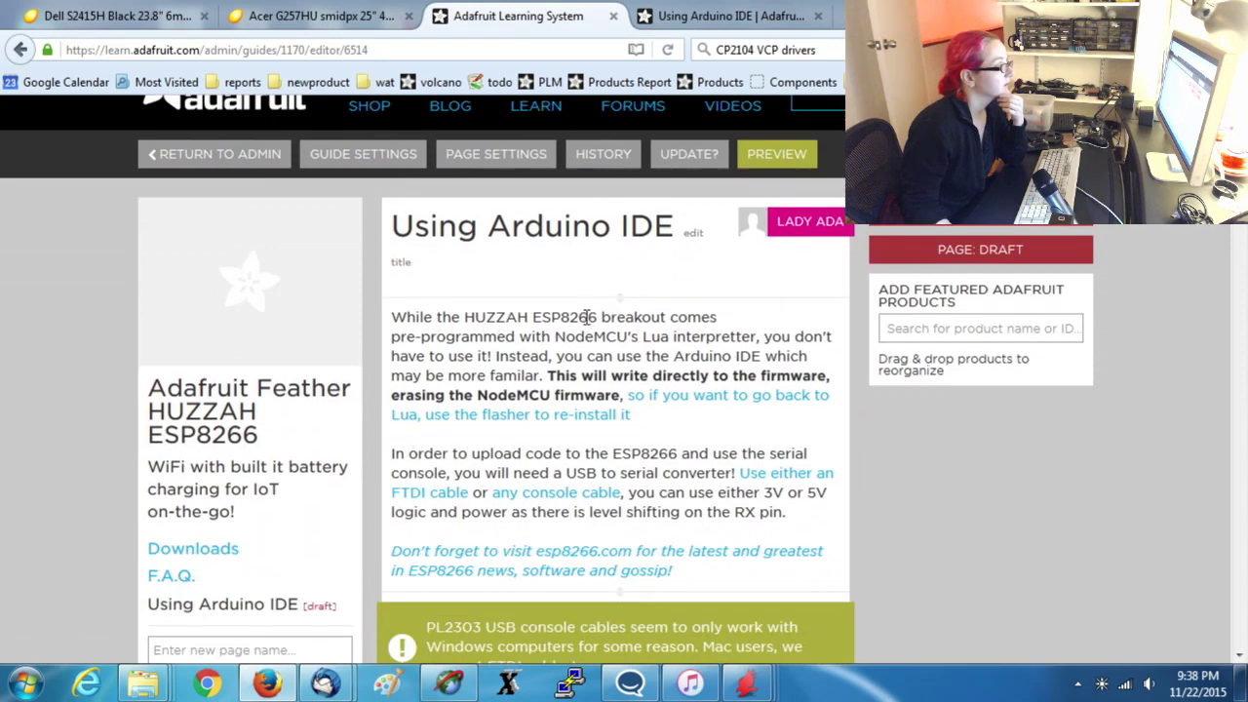
click(588, 317)
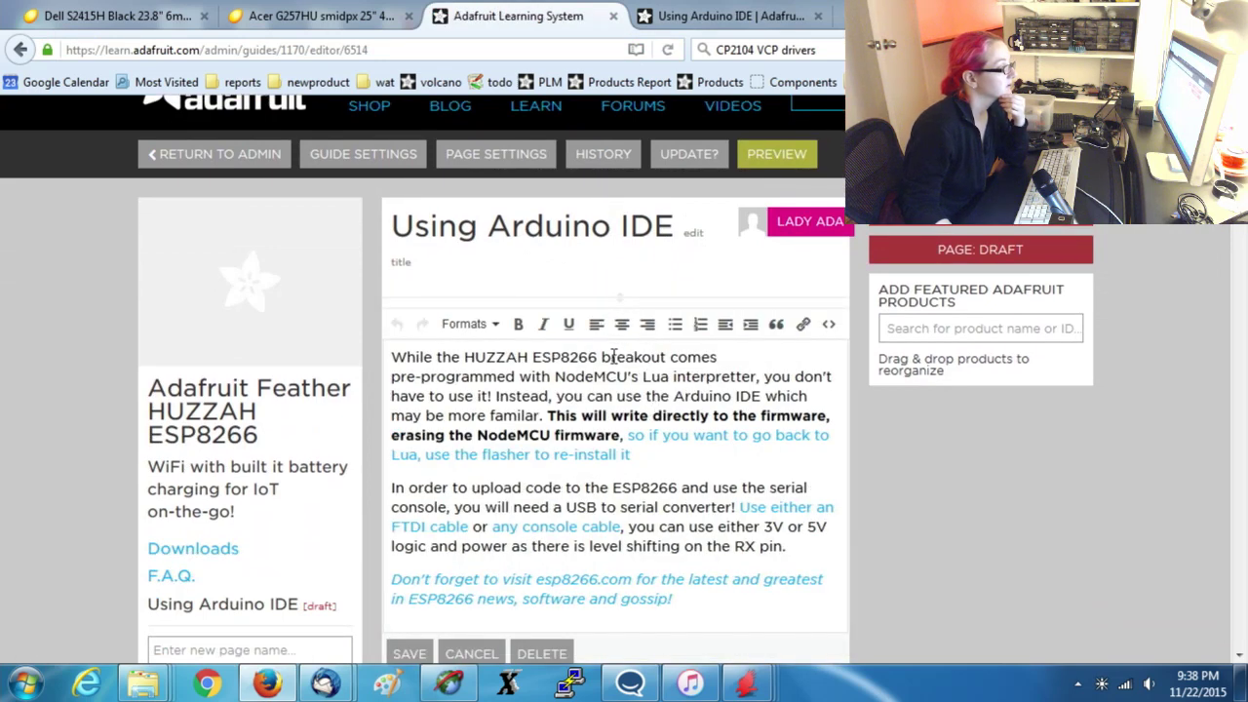
drag(612, 357, 668, 357)
key(BackSpace)
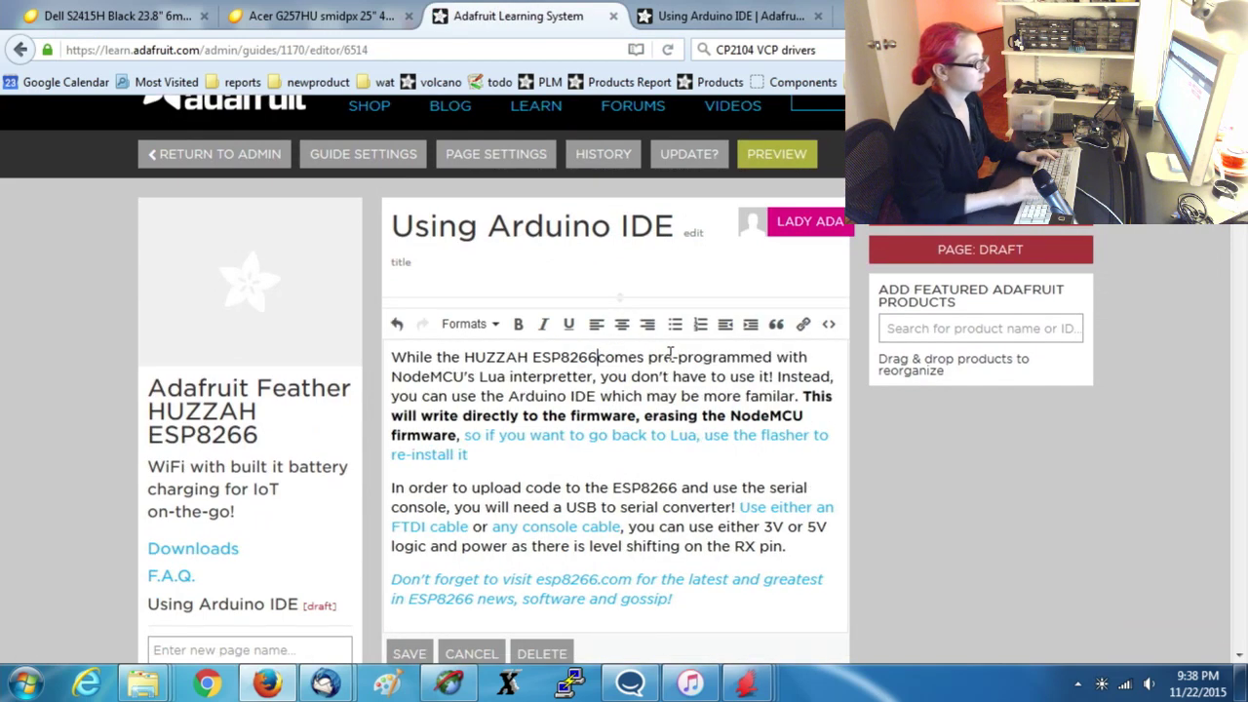
text(Feather)
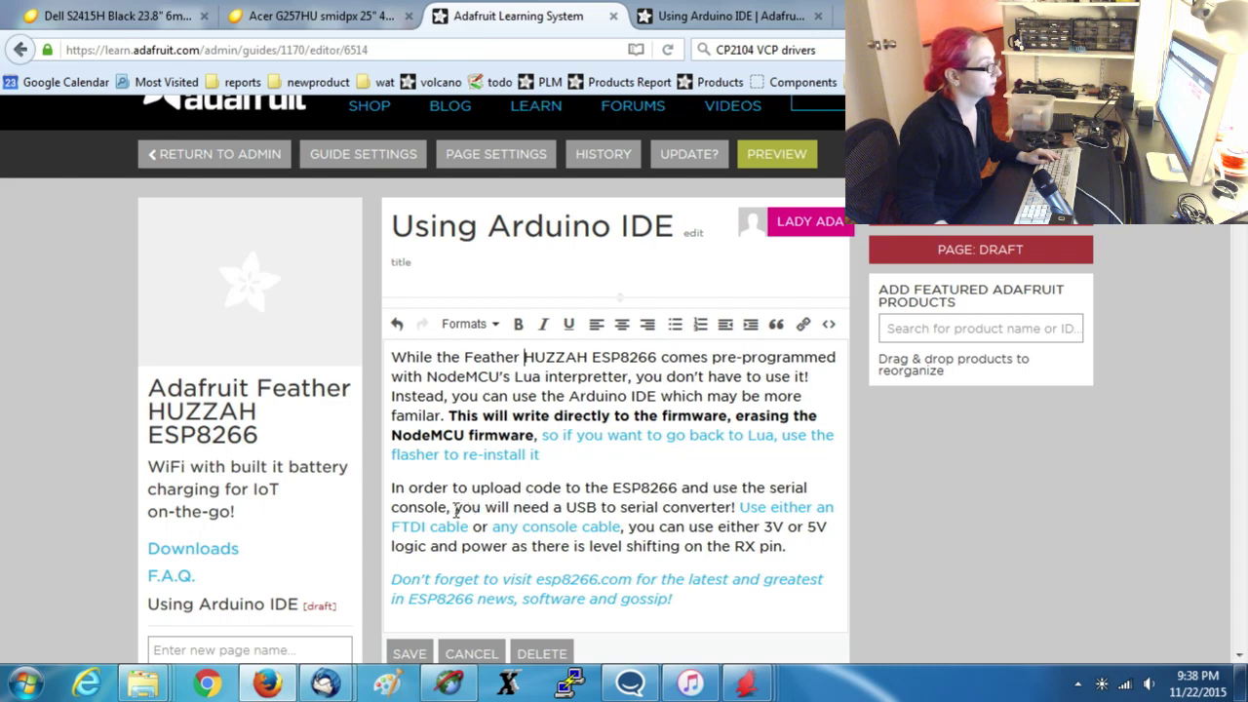
Replace the USB serial converter sentence with connecting a data-capable micro USB cable to the computer's port.
drag(454, 508, 839, 551)
key(BackSpace)
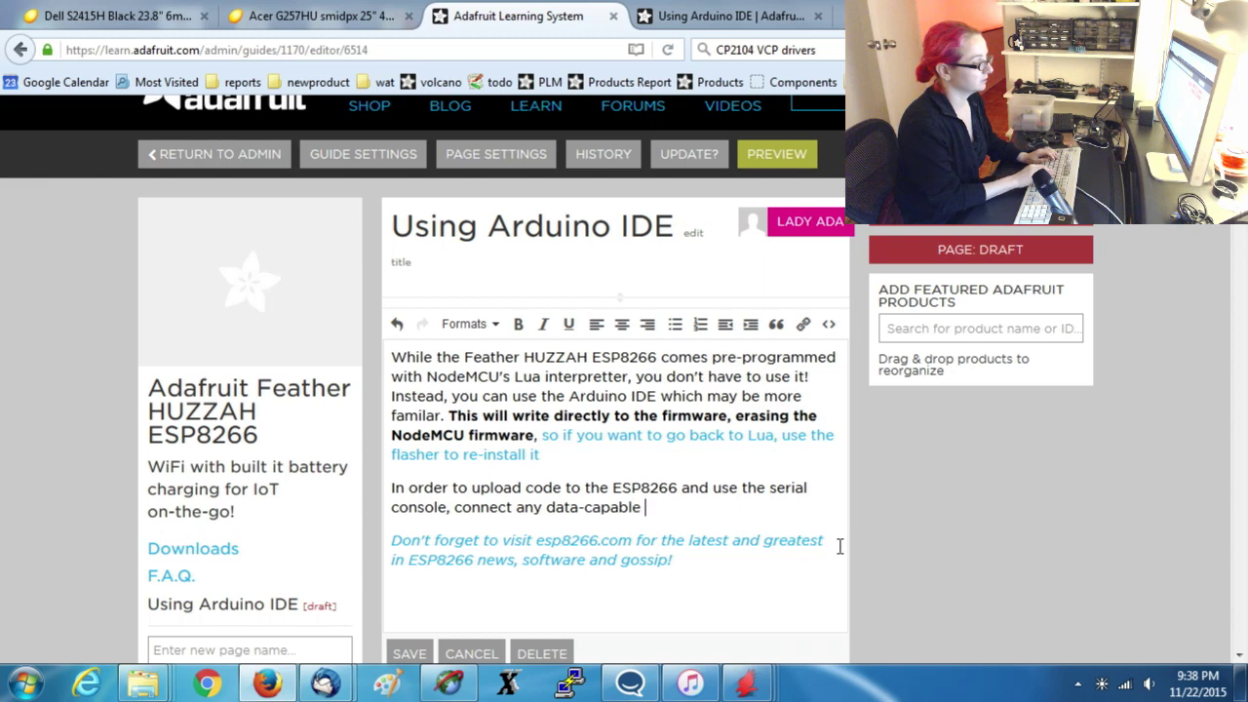
key(BackSpace)
key(BackSpace)
text(mic)
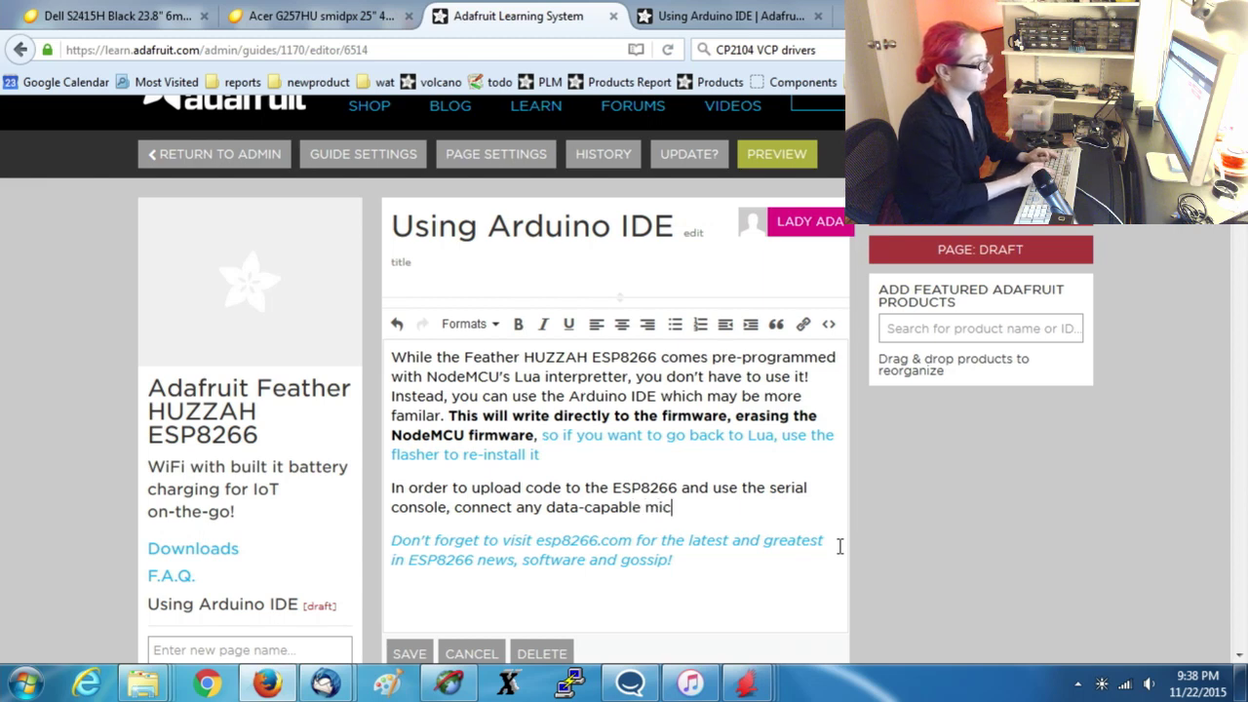
text(ro USB ser)
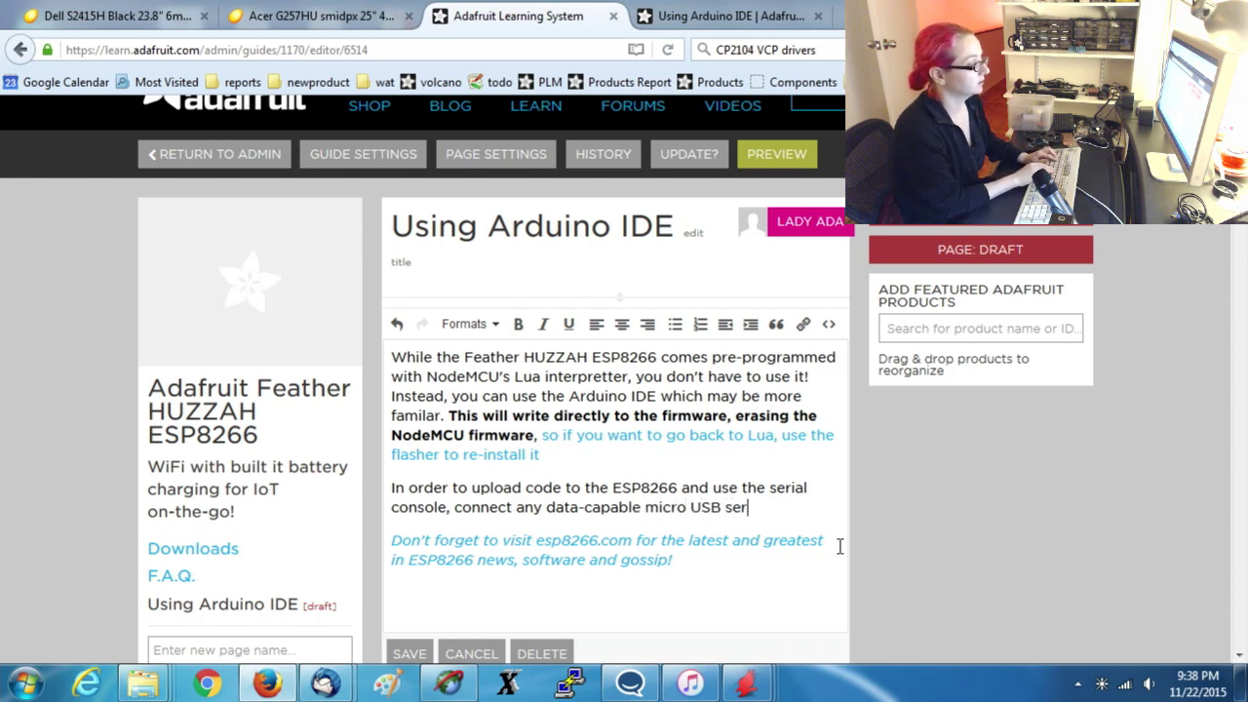
key(BackSpace)
key(BackSpace)
key(BackSpace)
text(cable)
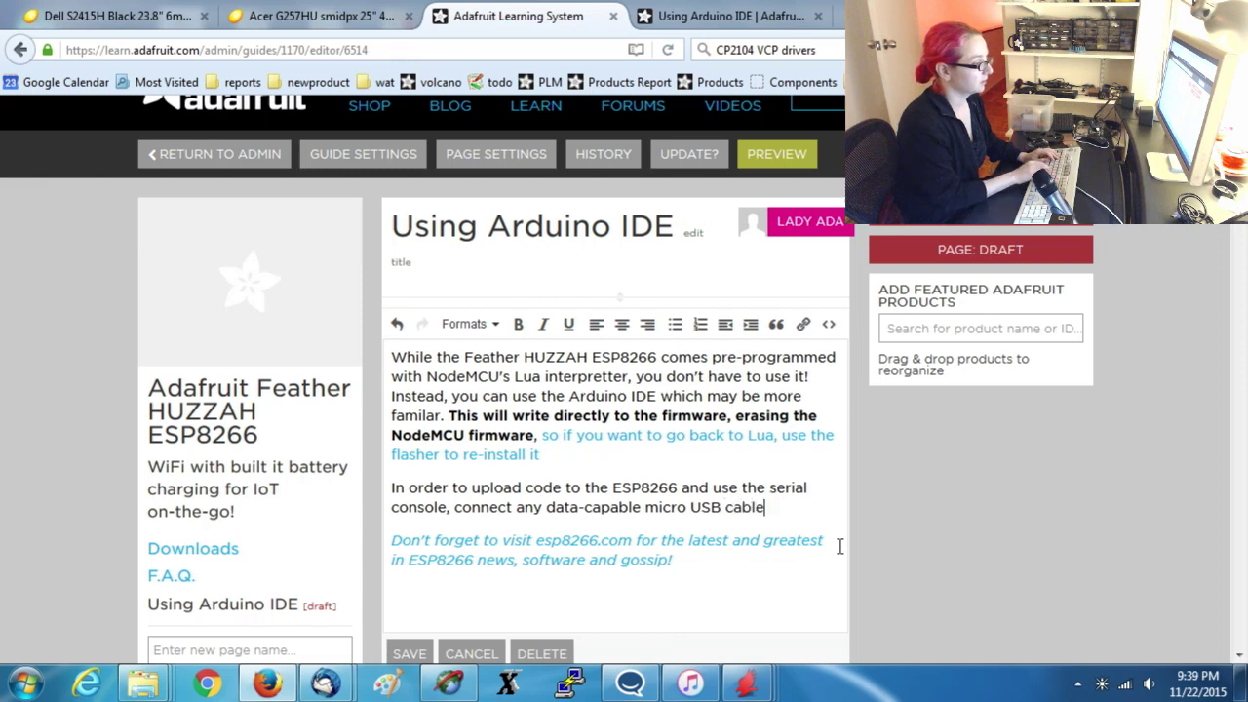
text( to the Feather HUZ)
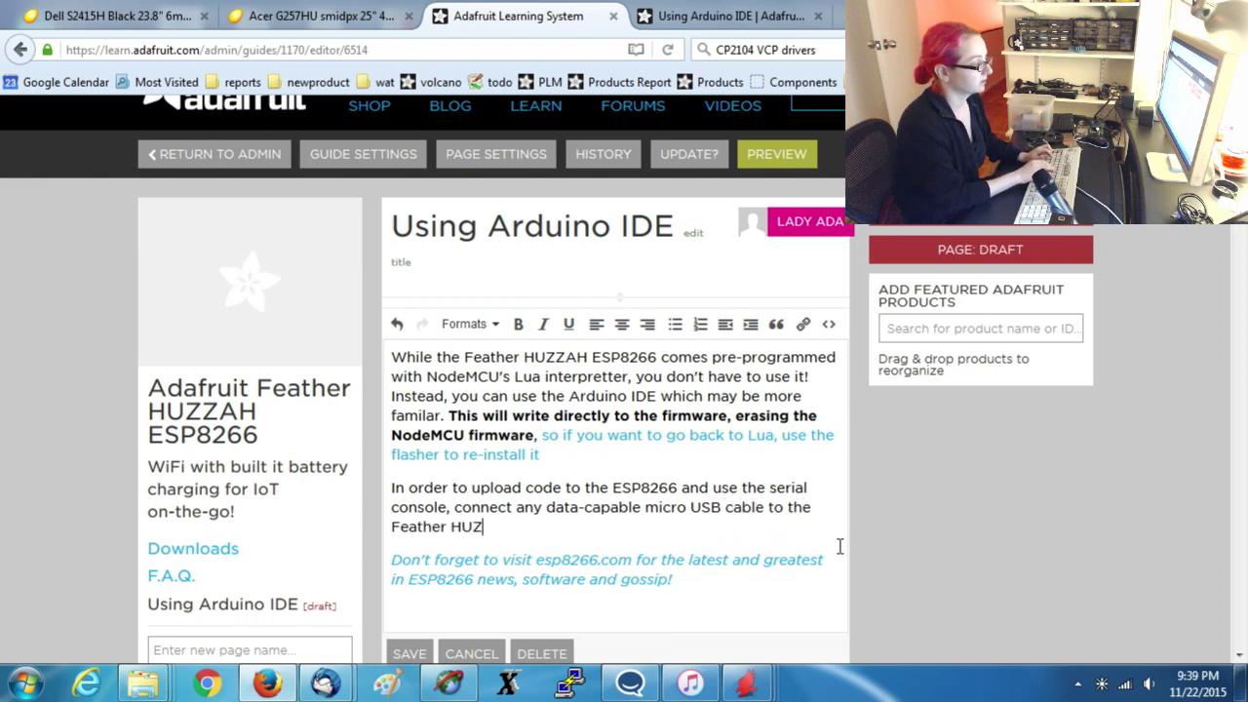
text(ZAH and t)
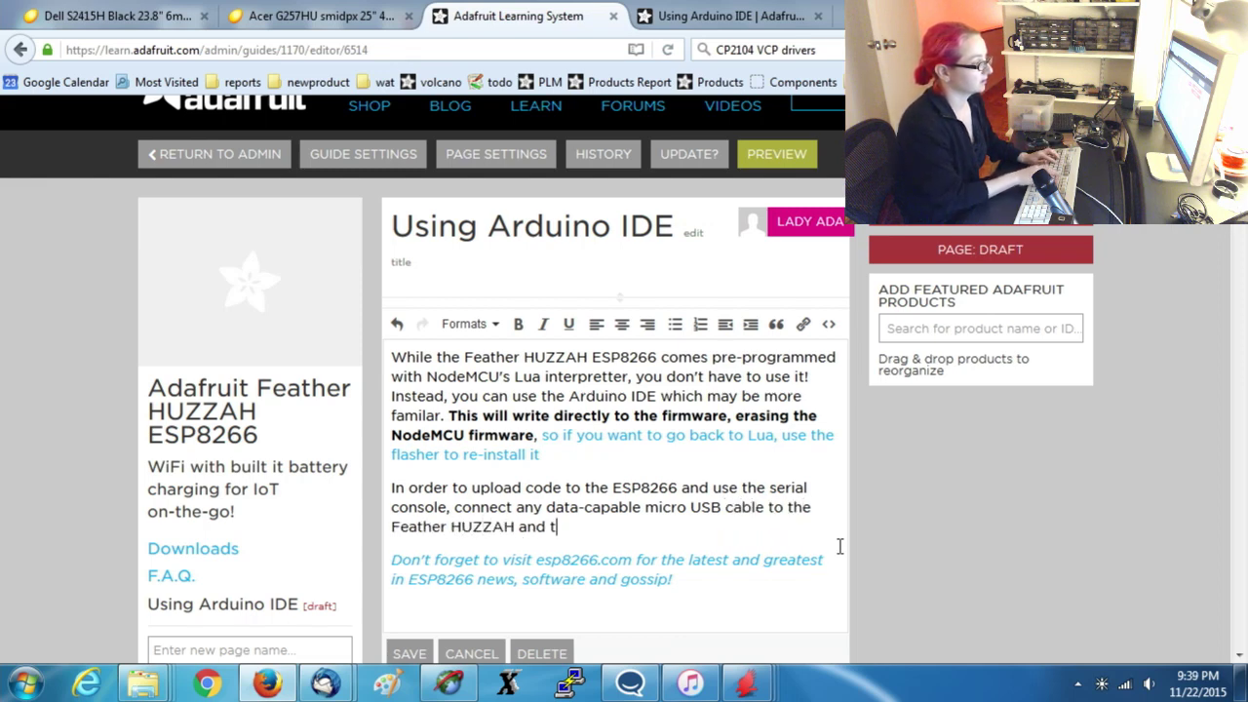
text(he other side to your)
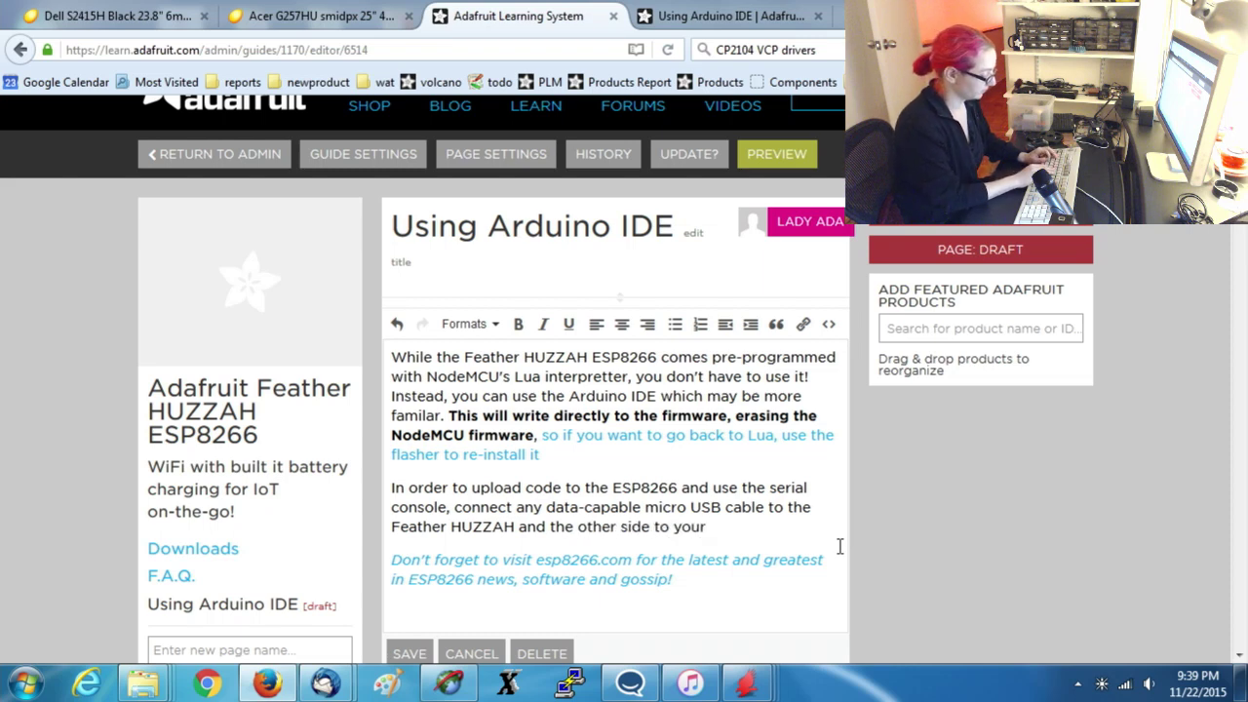
text( computer's USB P)
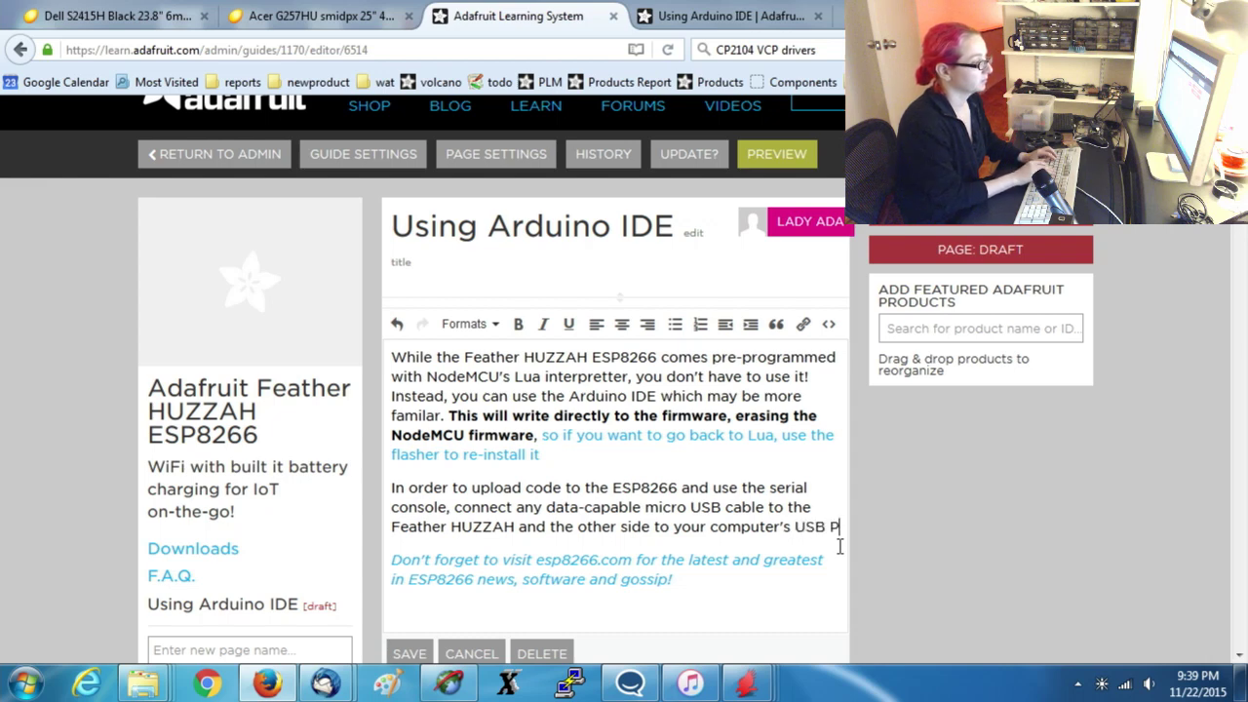
text(or)
key(BackSpace)
key(BackSpace)
key(BackSpace)
text(po)
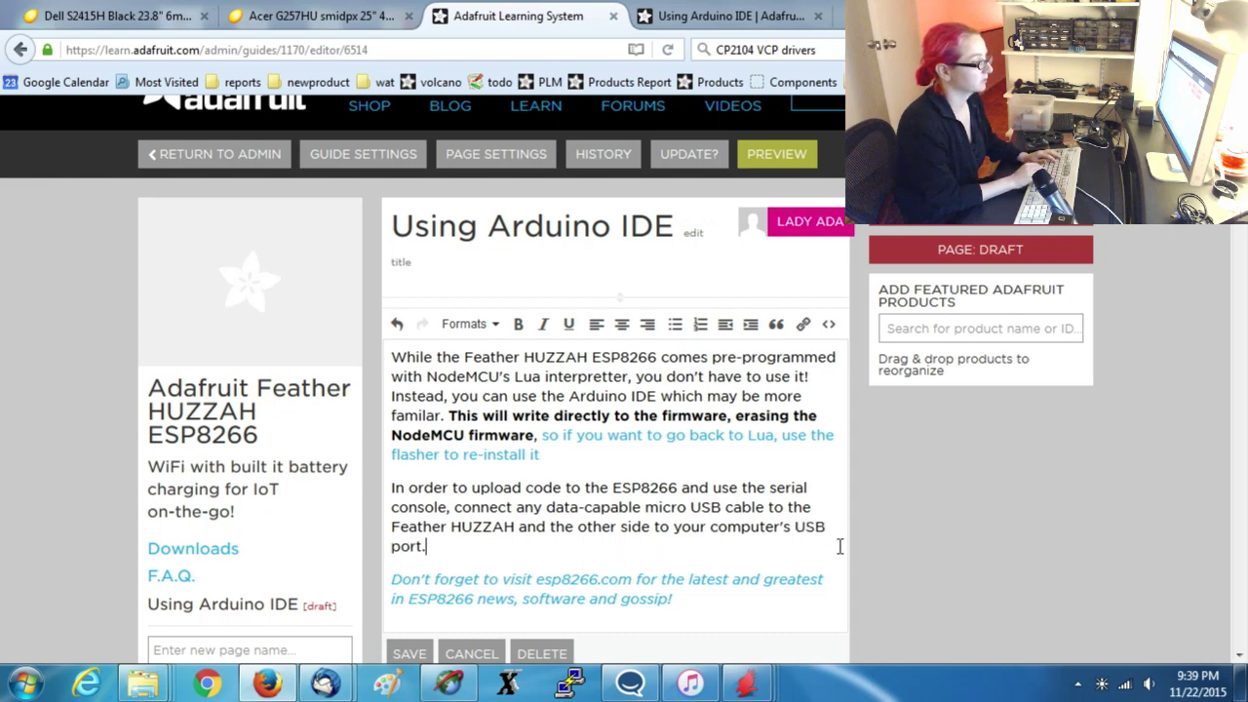
text(rt.)
key(Return)
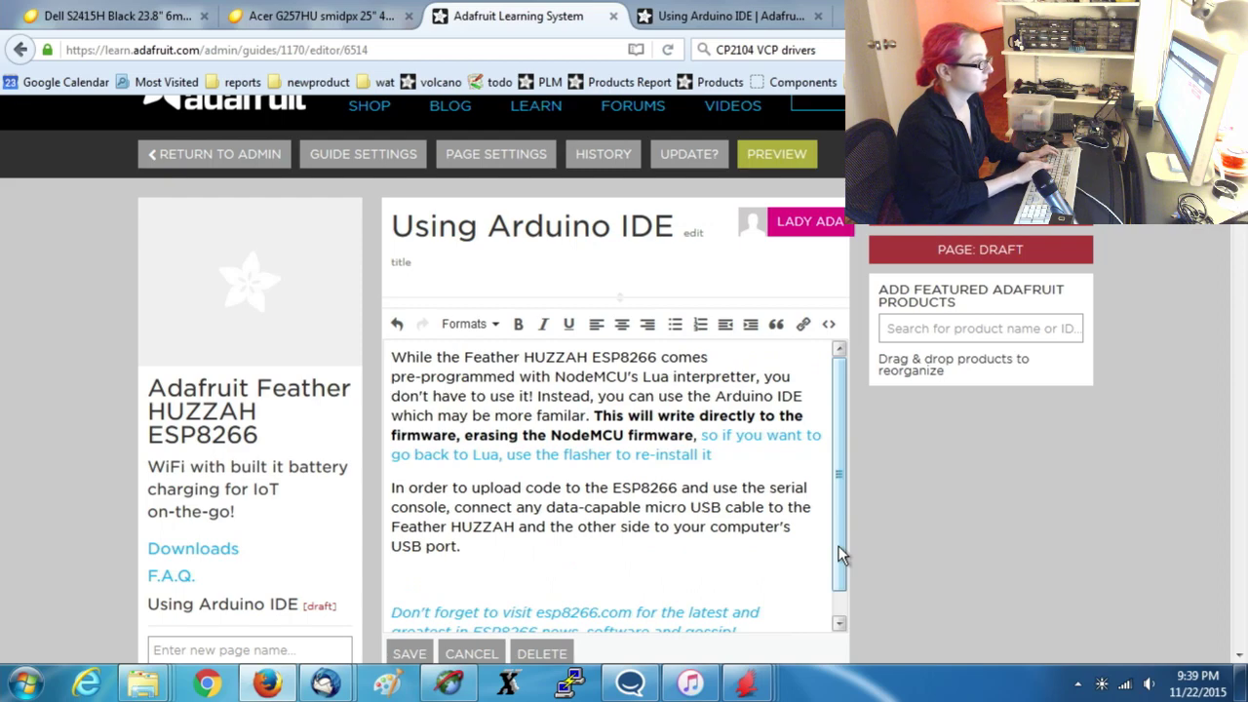
Search for 'CP2104 VCP drivers' and copy the Silicon Labs driver page address.
click(741, 15)
click(766, 48)
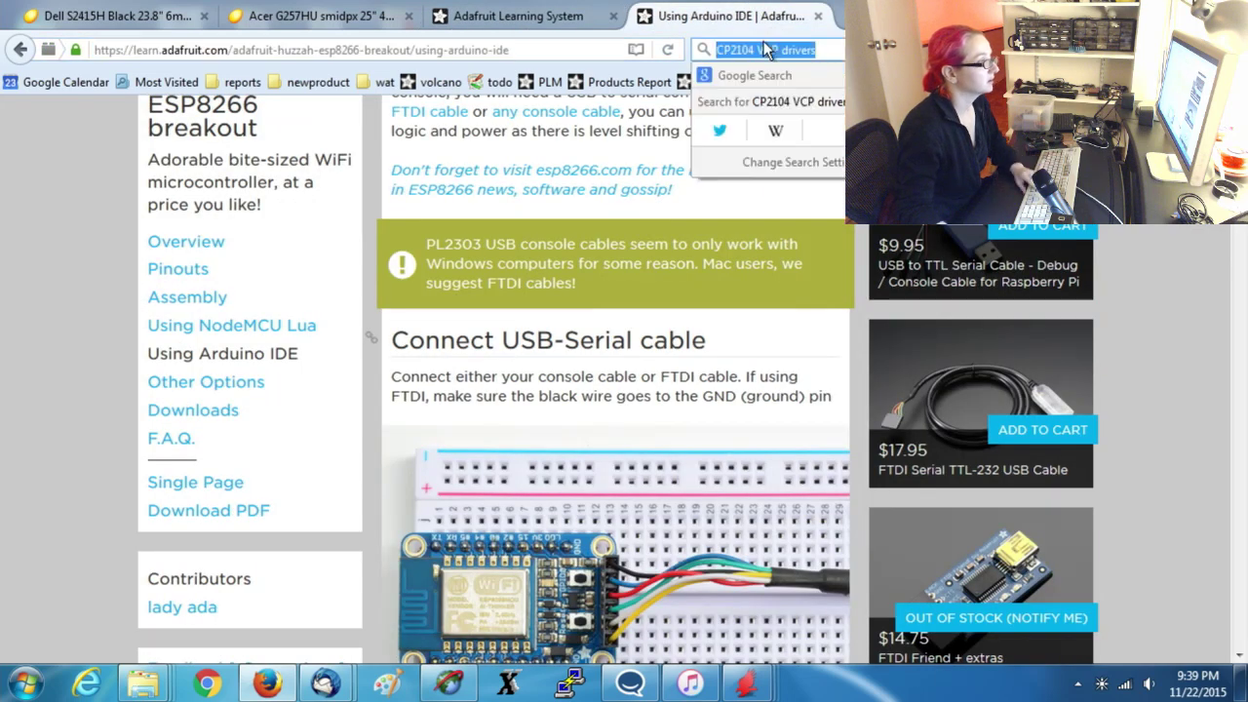
key(Return)
right_click(400, 283)
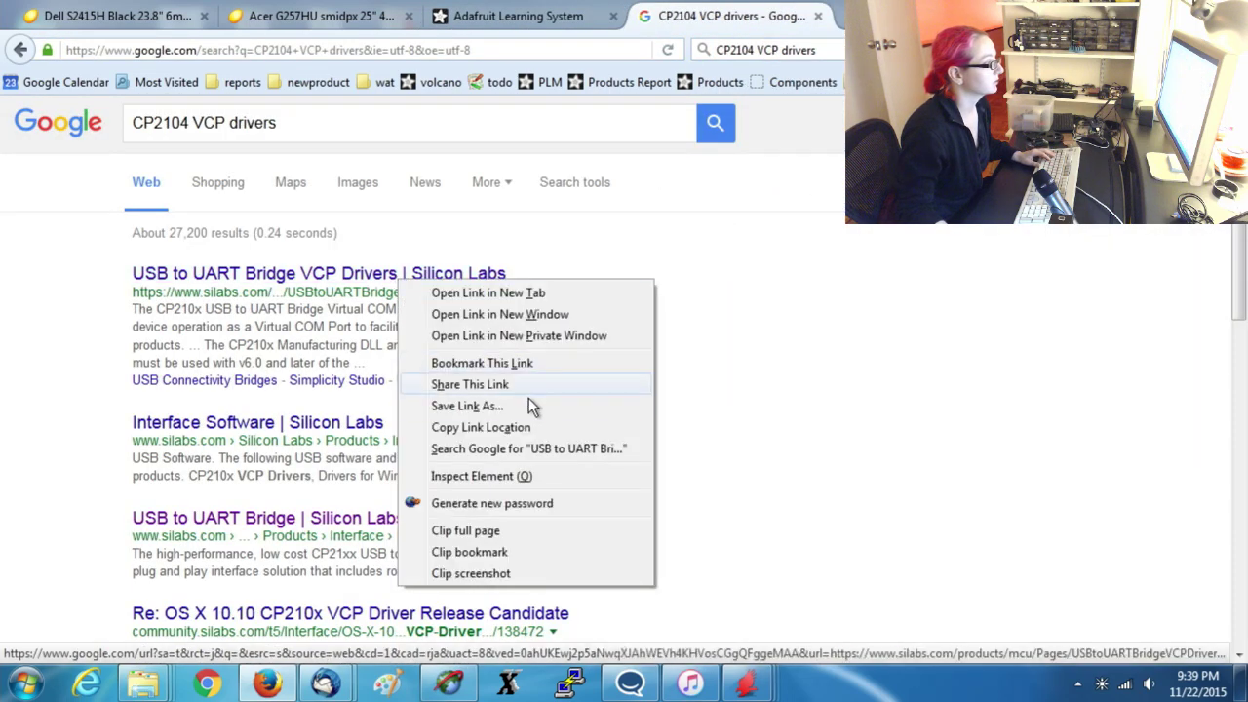
click(525, 429)
click(362, 275)
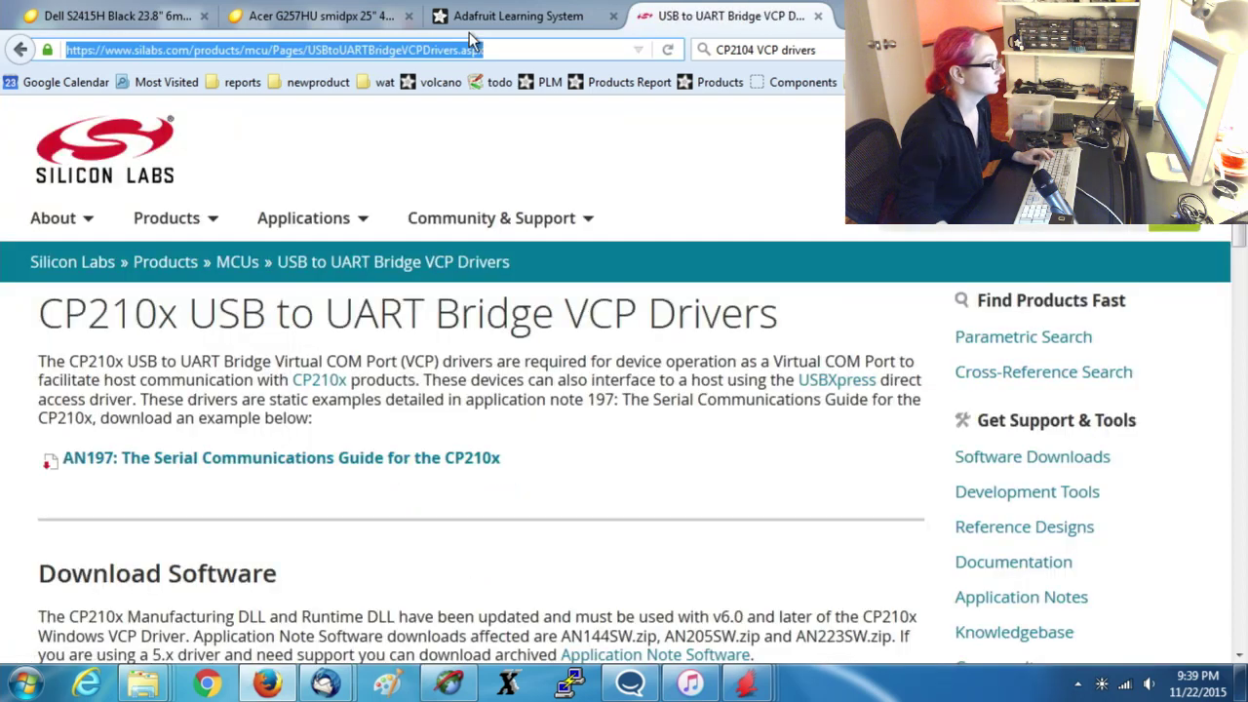
click(502, 19)
key(ctrl+b)
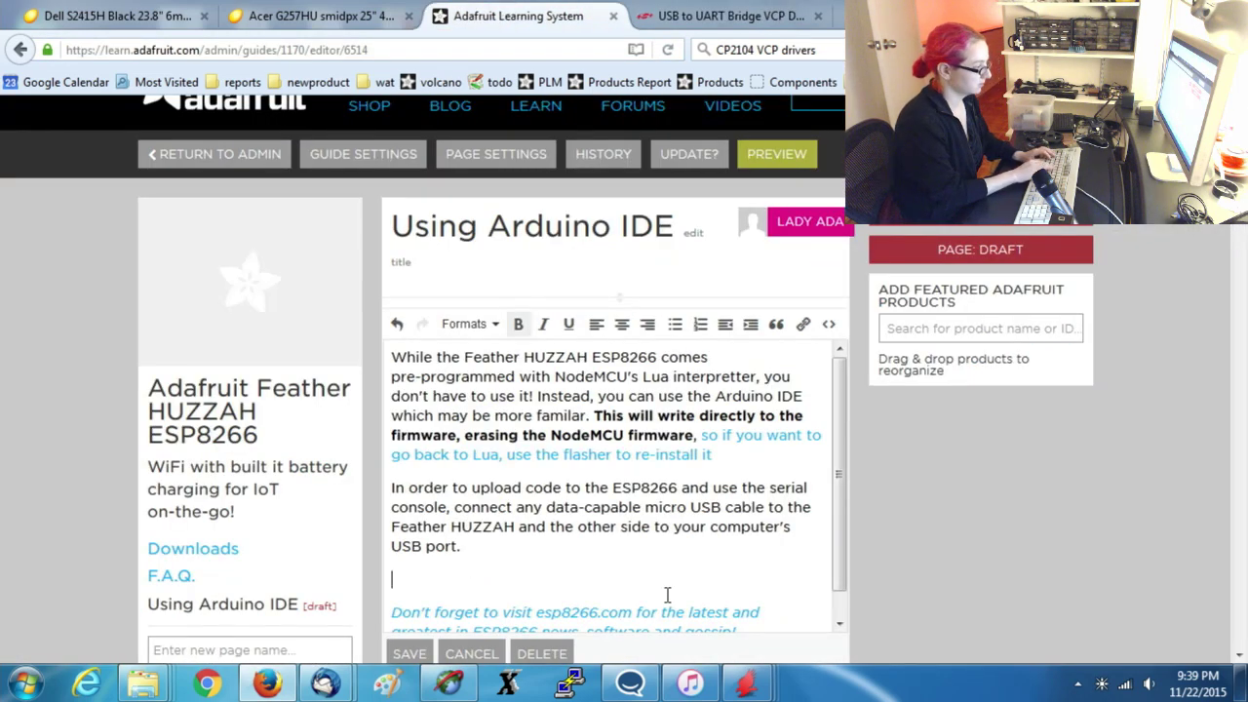
Add a sentence to install the required driver so the COM/Serial port appears properly.
scroll(667, 594, down, 1)
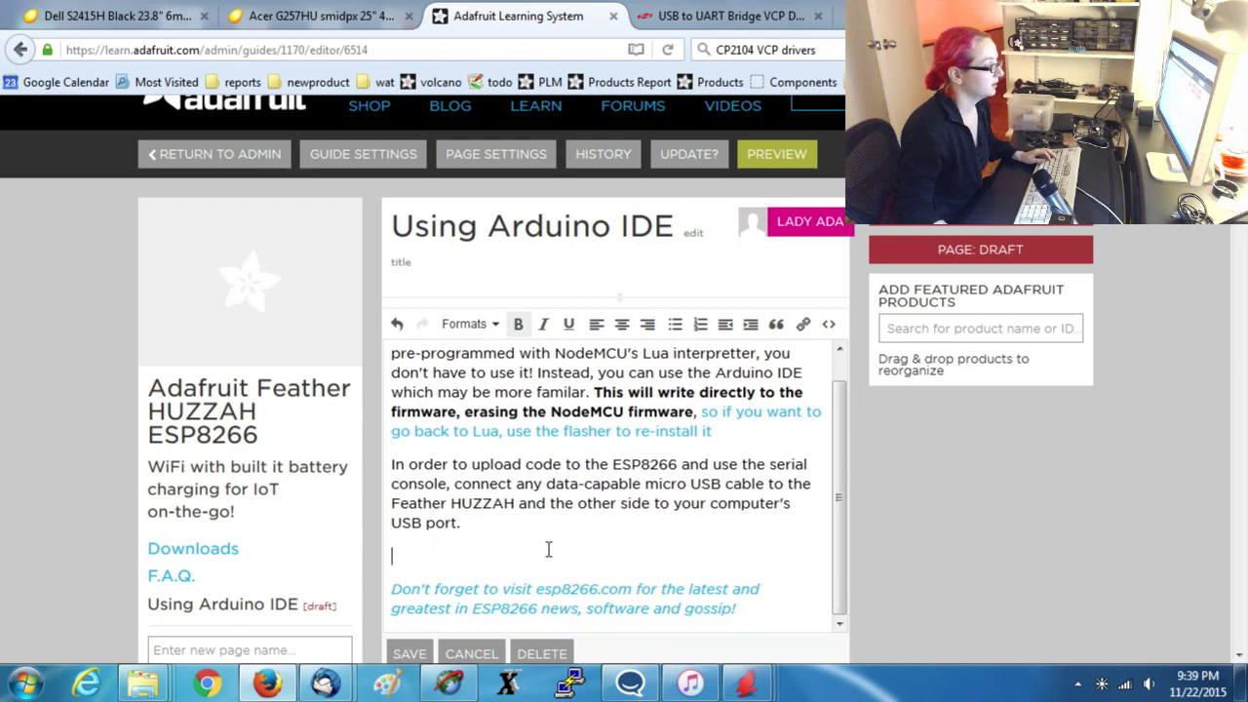
scroll(552, 534, down, 2)
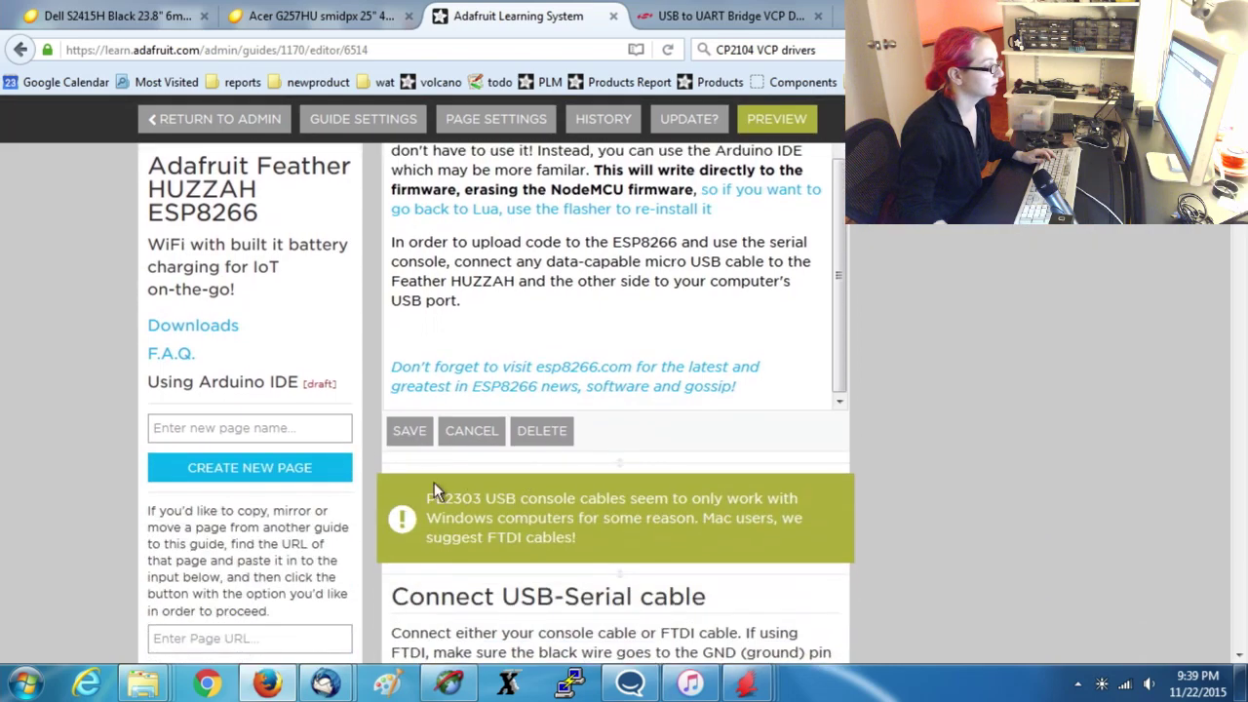
click(411, 439)
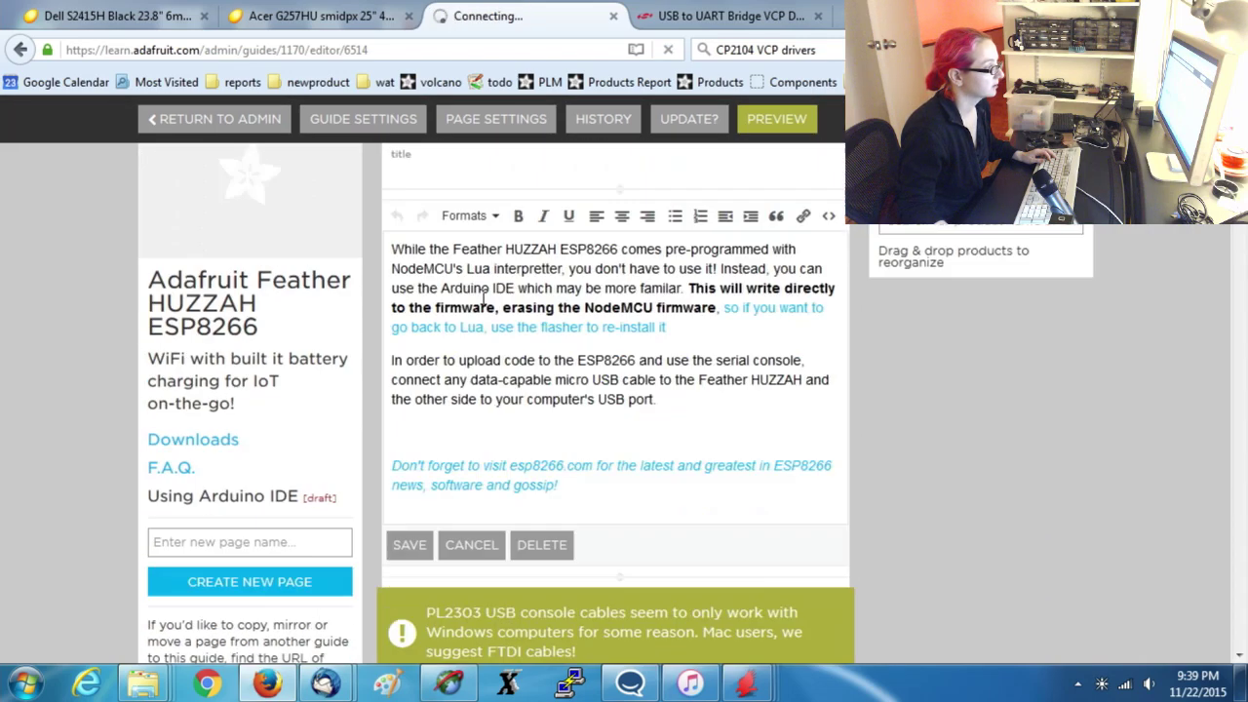
text(Inst)
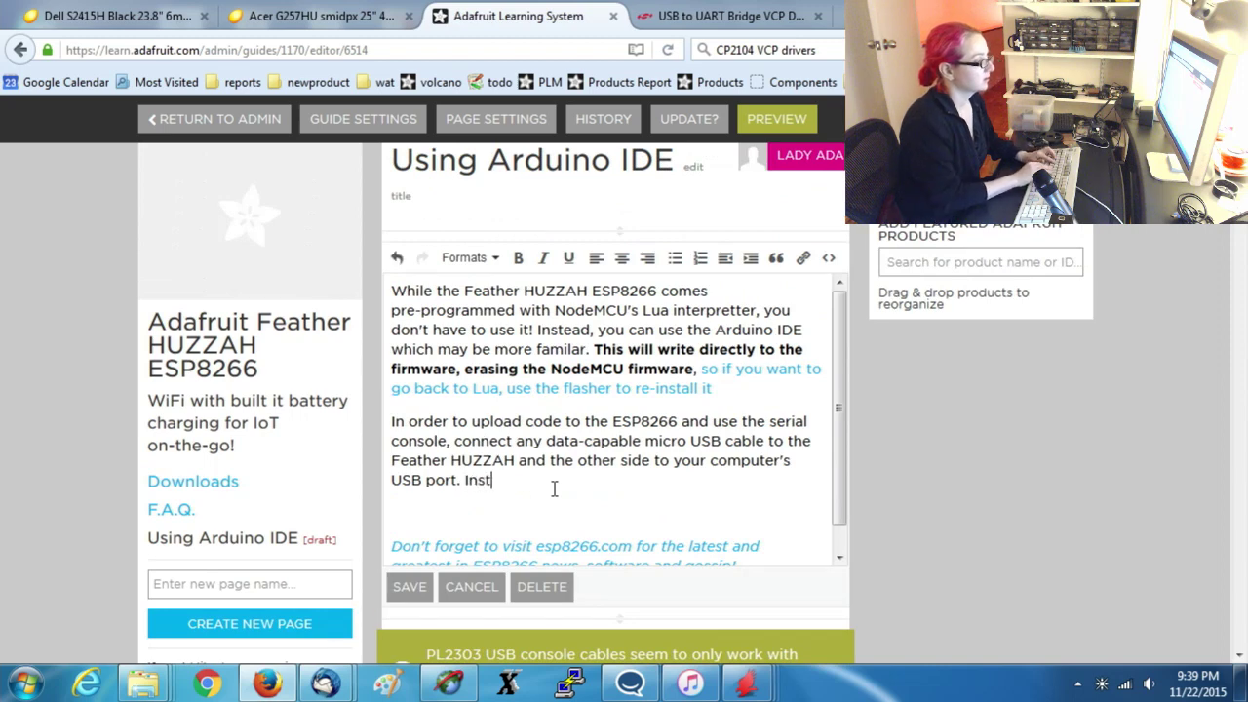
text(all the r)
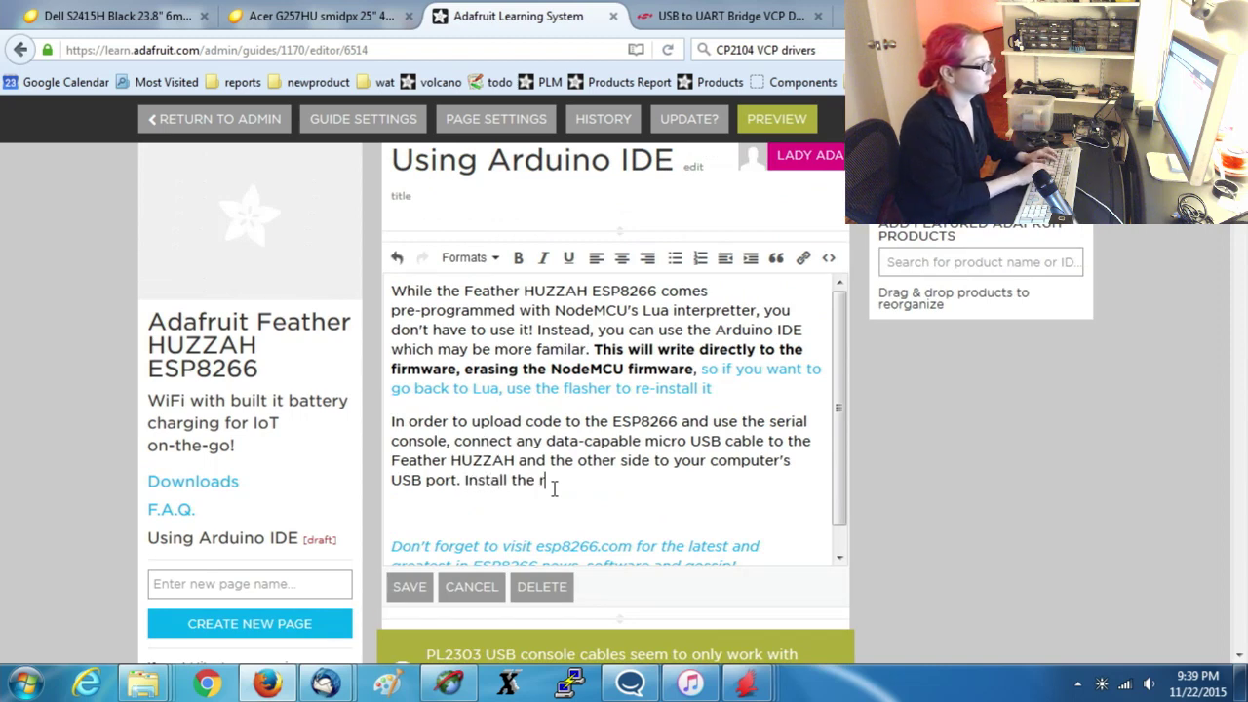
text(equired CP2104 USB driver)
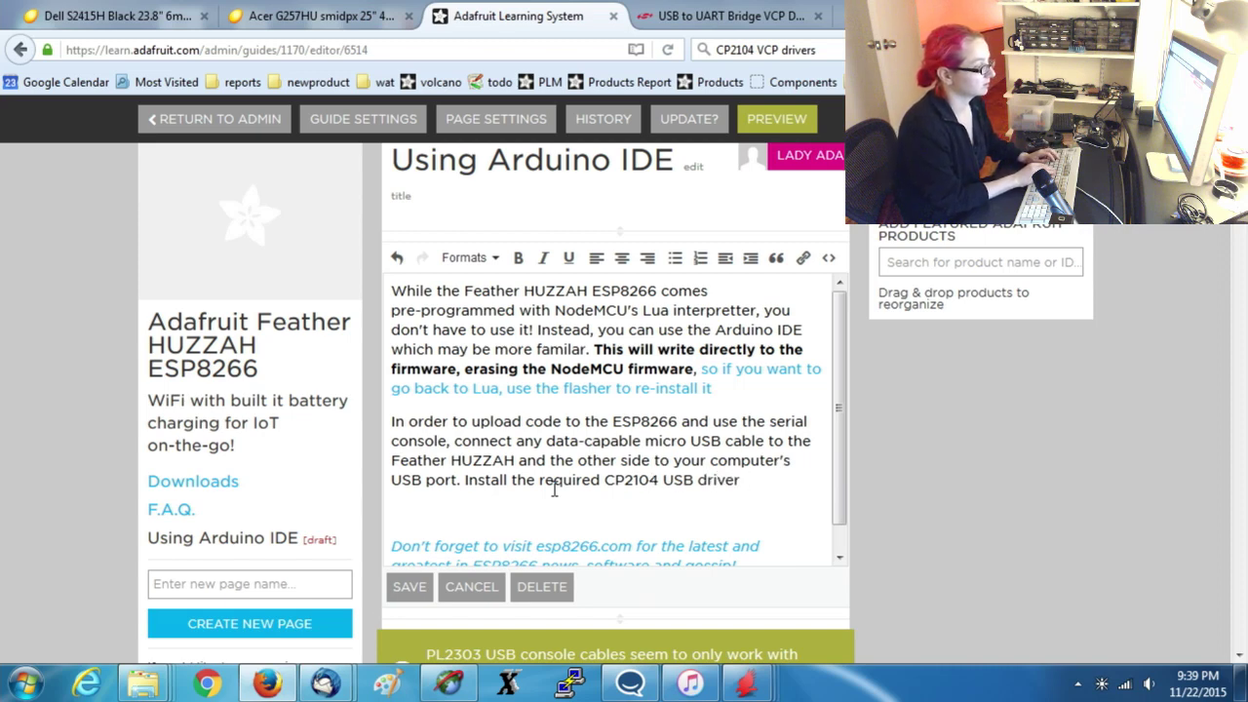
text(have the COM)
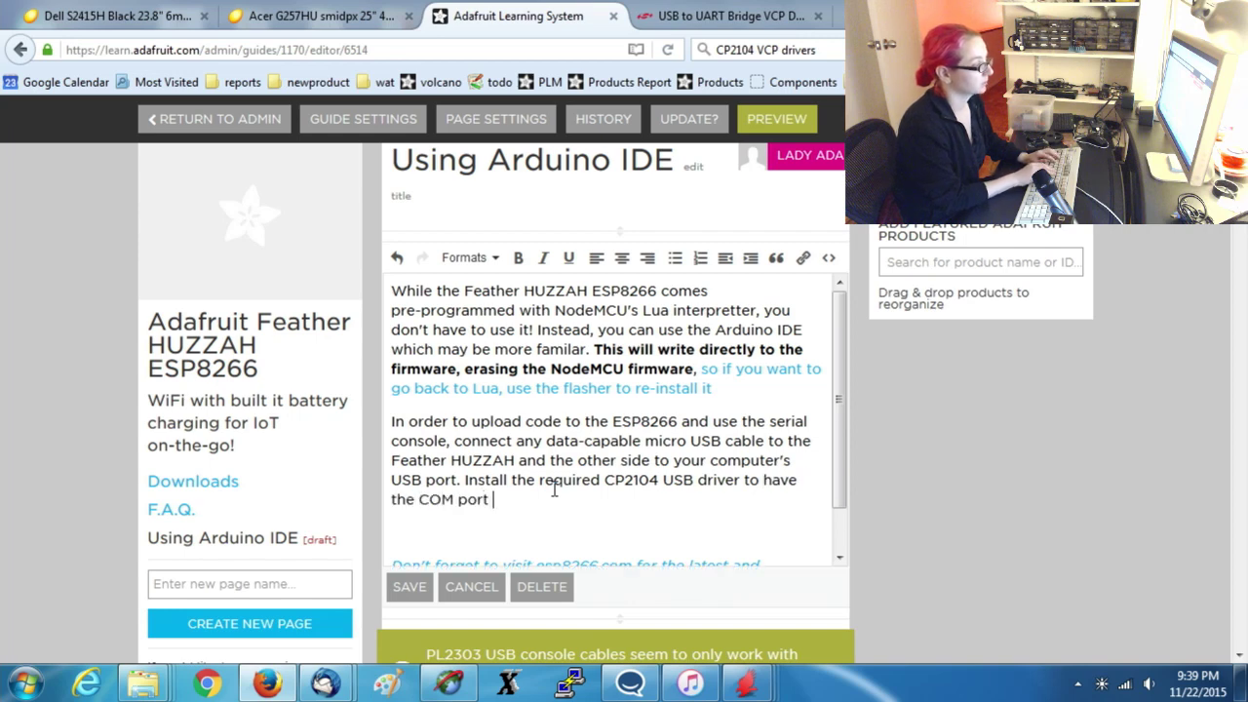
text(/Serial p)
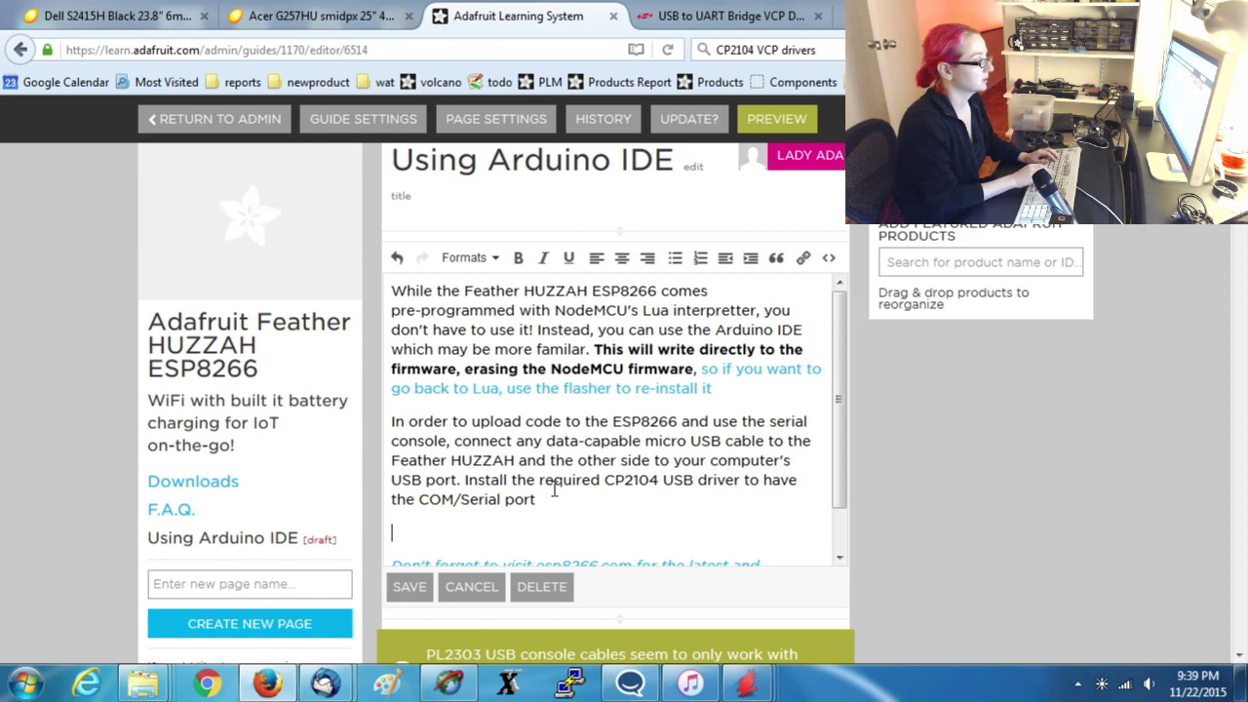
text(ort appear properly)
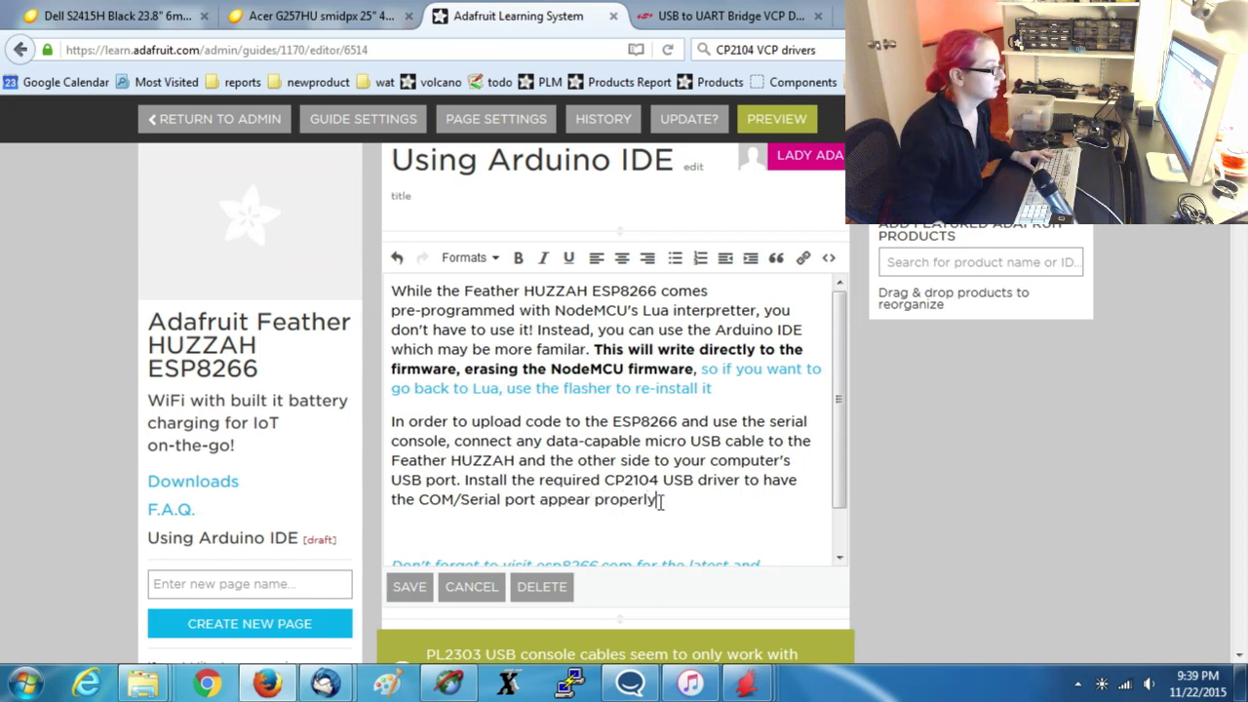
Link the driver installation sentence to the Silicon Labs driver page.
drag(660, 501, 465, 480)
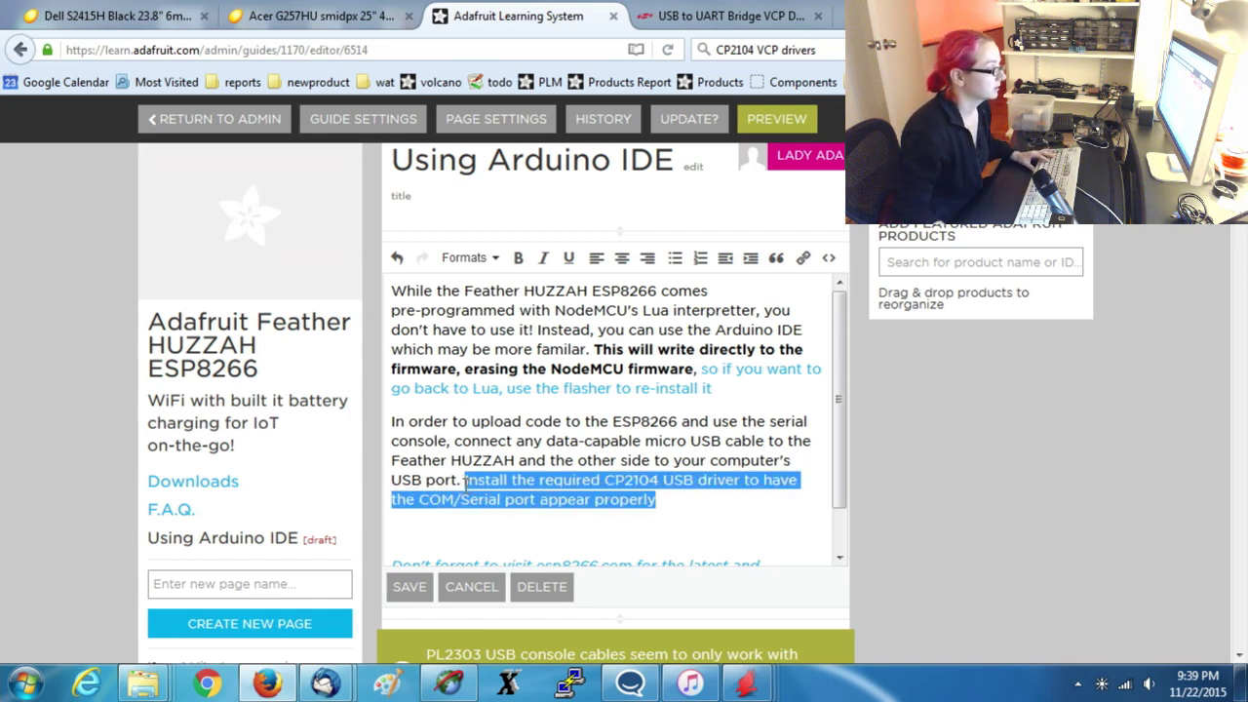
click(803, 257)
text(http://www.silabs.com/products/mcu/Pages/USBtoUARTBridgeVCPDrivers.aspx)
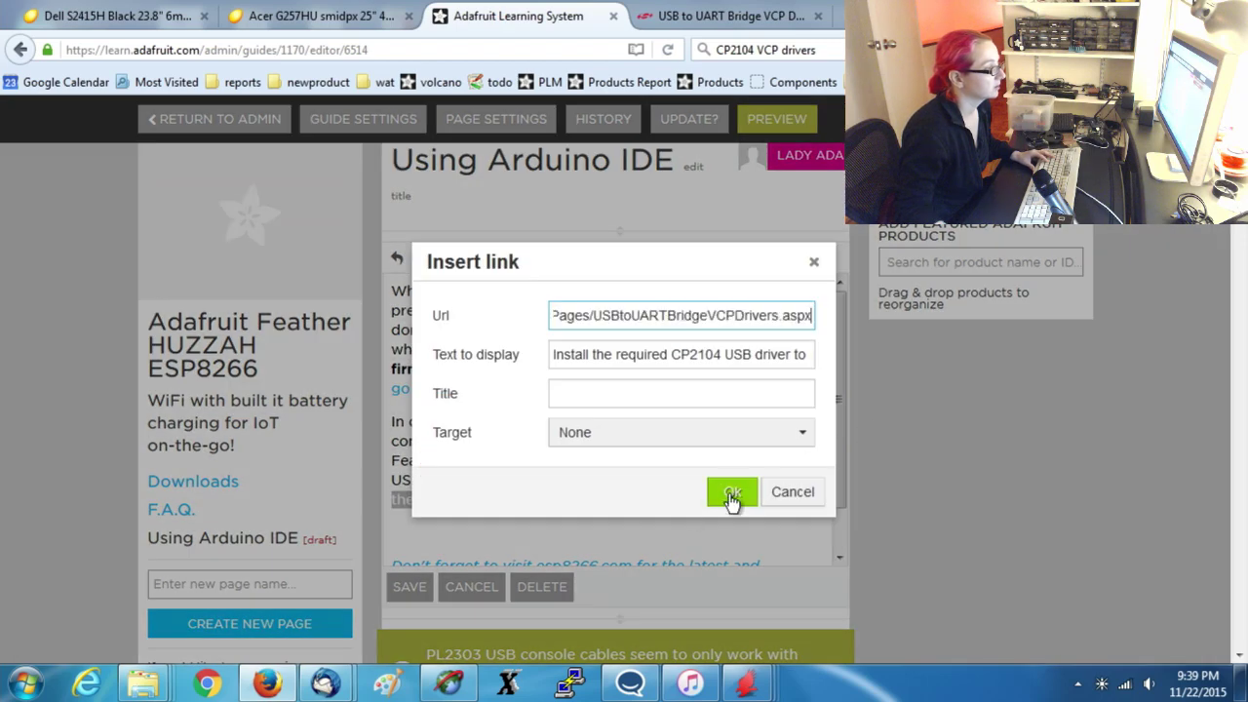
click(732, 491)
Remove the blank line before the closing note and save the introduction block.
scroll(507, 459, down, 1)
drag(412, 480, 746, 540)
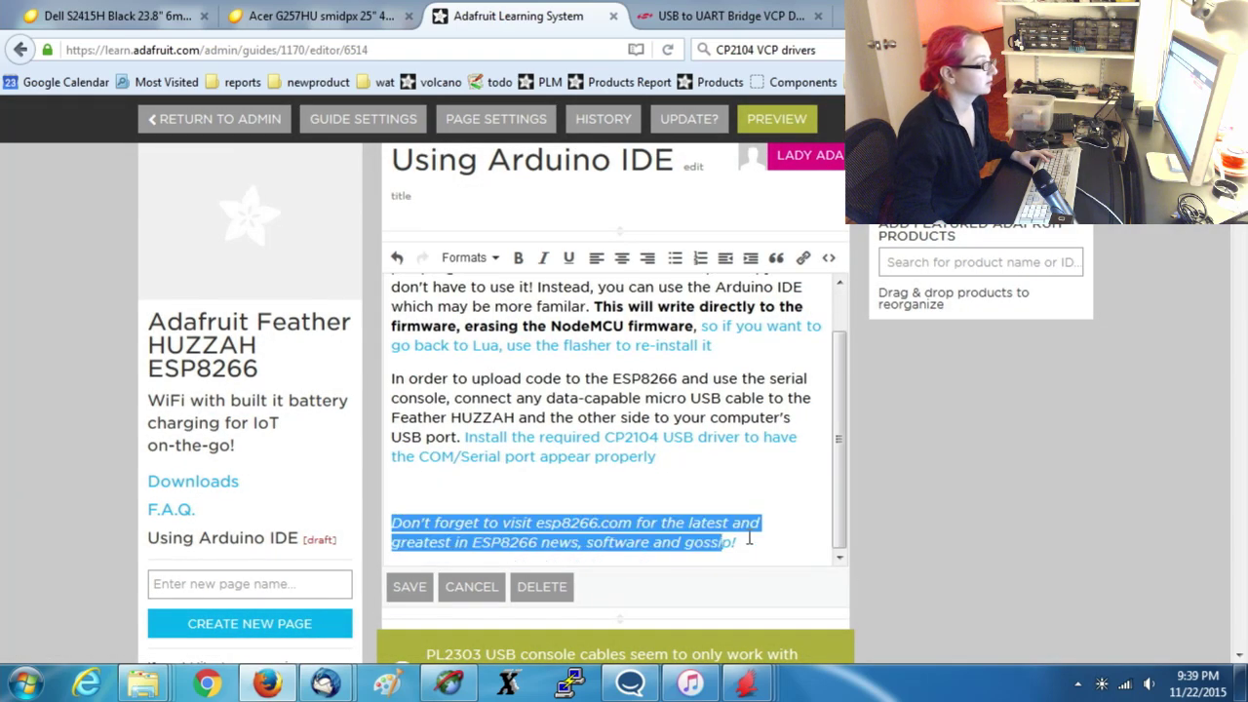
scroll(841, 605, down, 3)
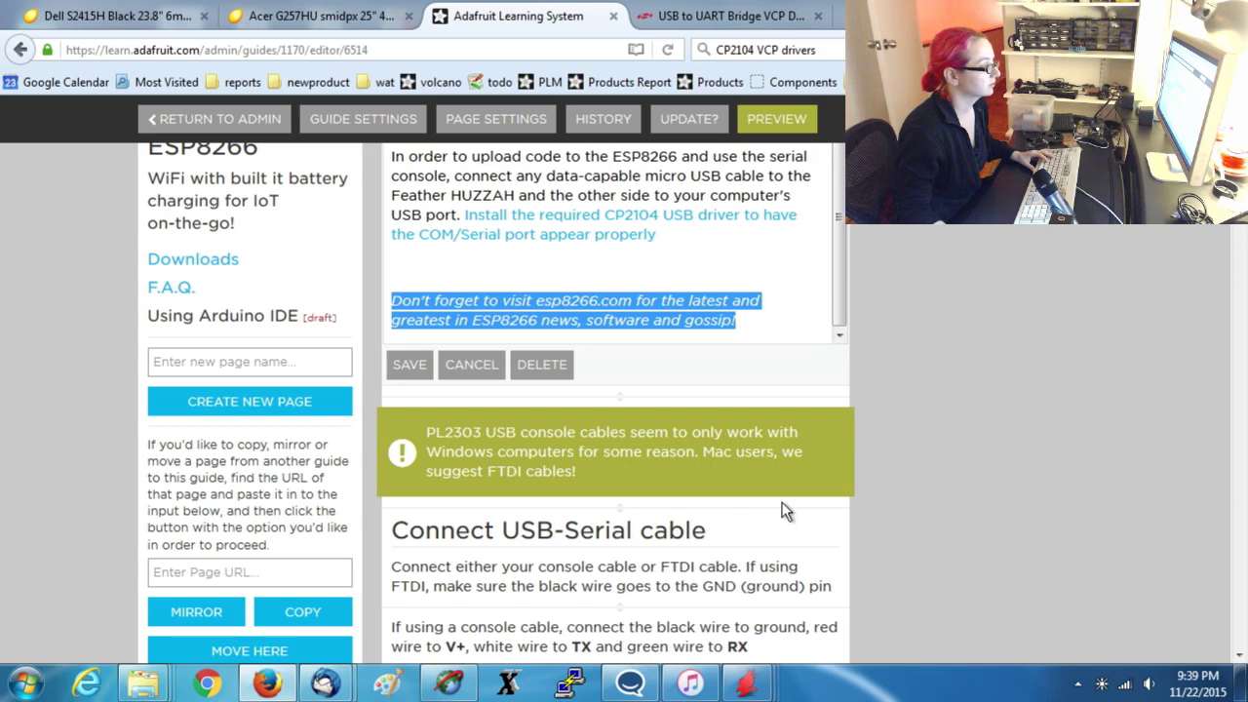
click(559, 261)
key(BackSpace)
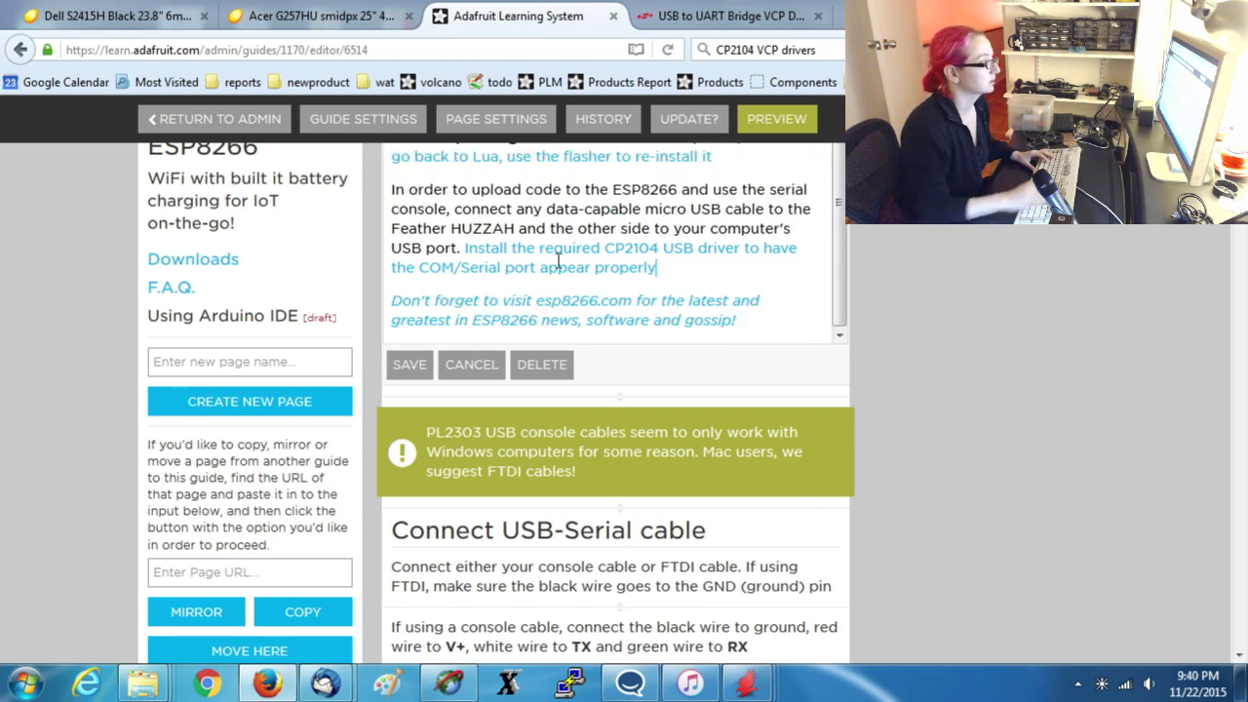
click(411, 366)
Reword the PL2303 note to 'Don't forget to install the USB driver for the CP2104 USB-to-Serial chip!' with Danger style.
click(610, 390)
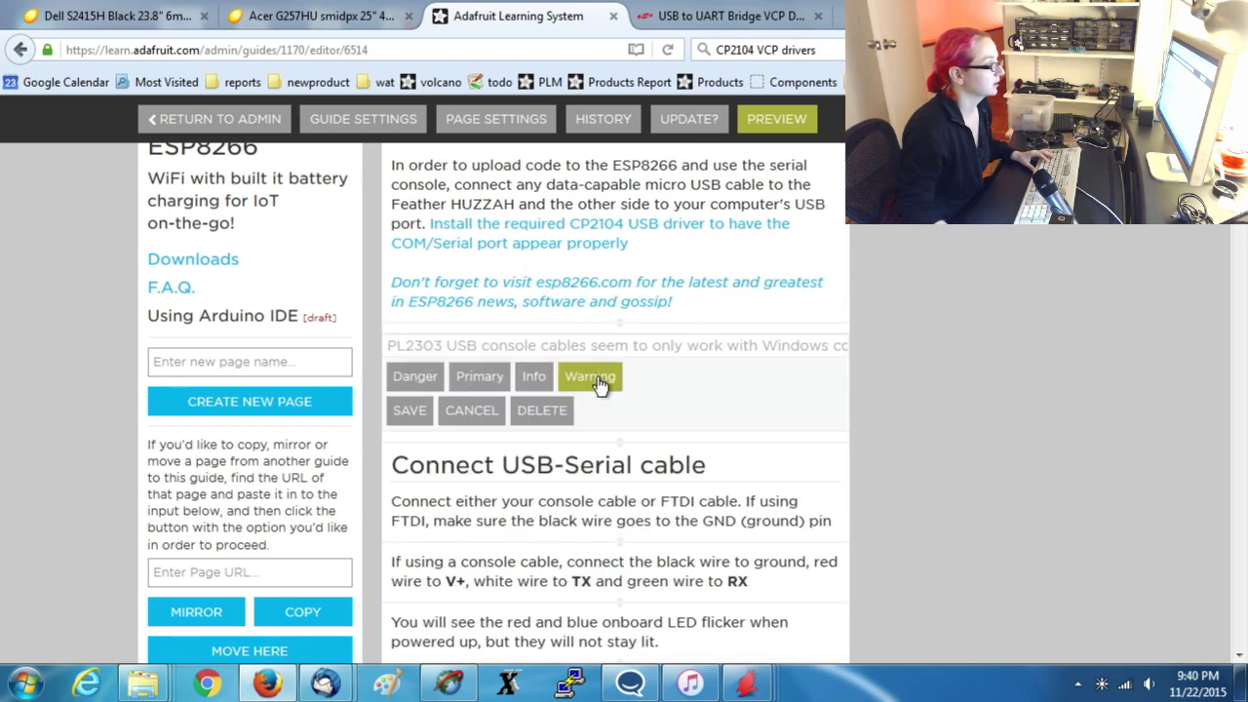
double_click(541, 345)
key(ctrl+a)
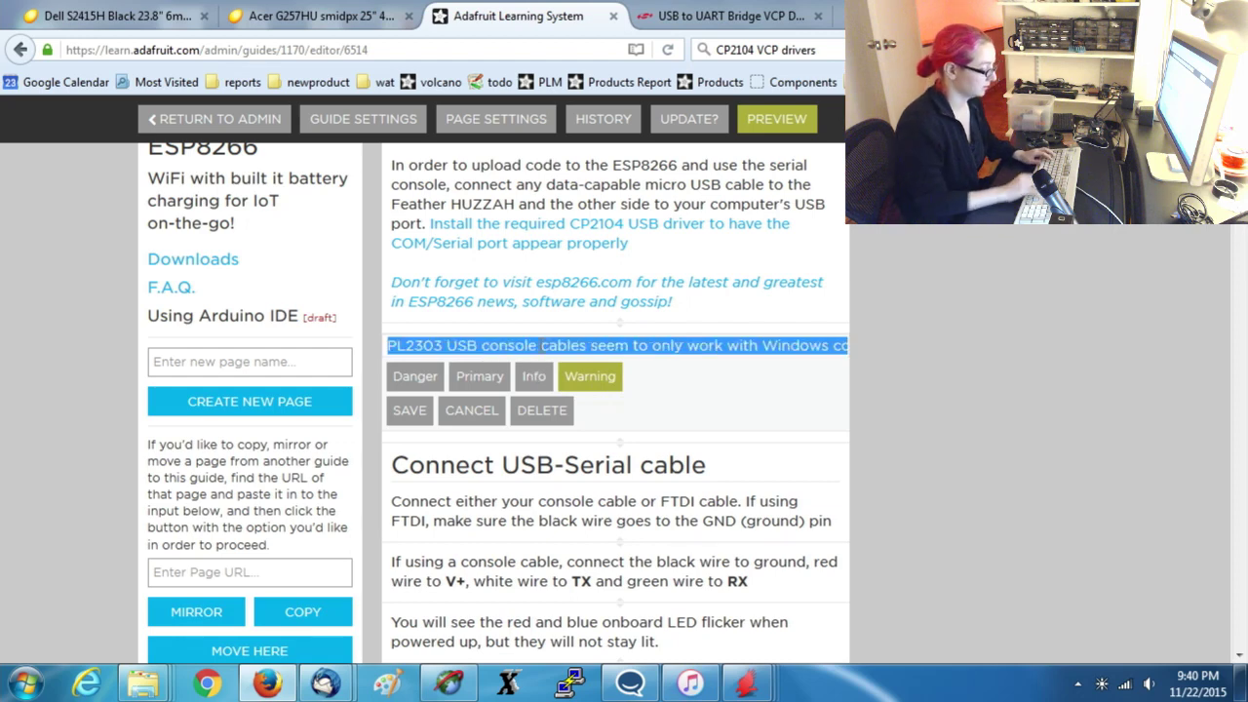
text(Don't forget to install the USB driver for the CP2104 ser)
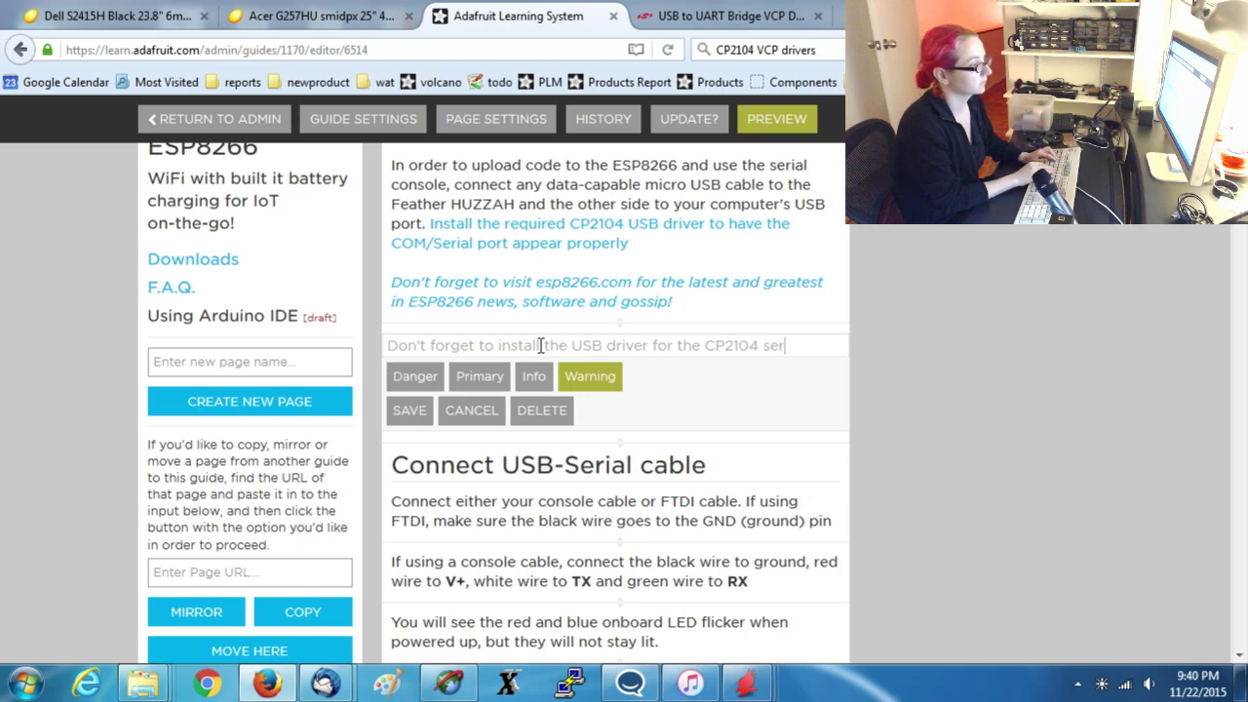
key(BackSpace)
key(BackSpace)
key(BackSpace)
text(USB-)
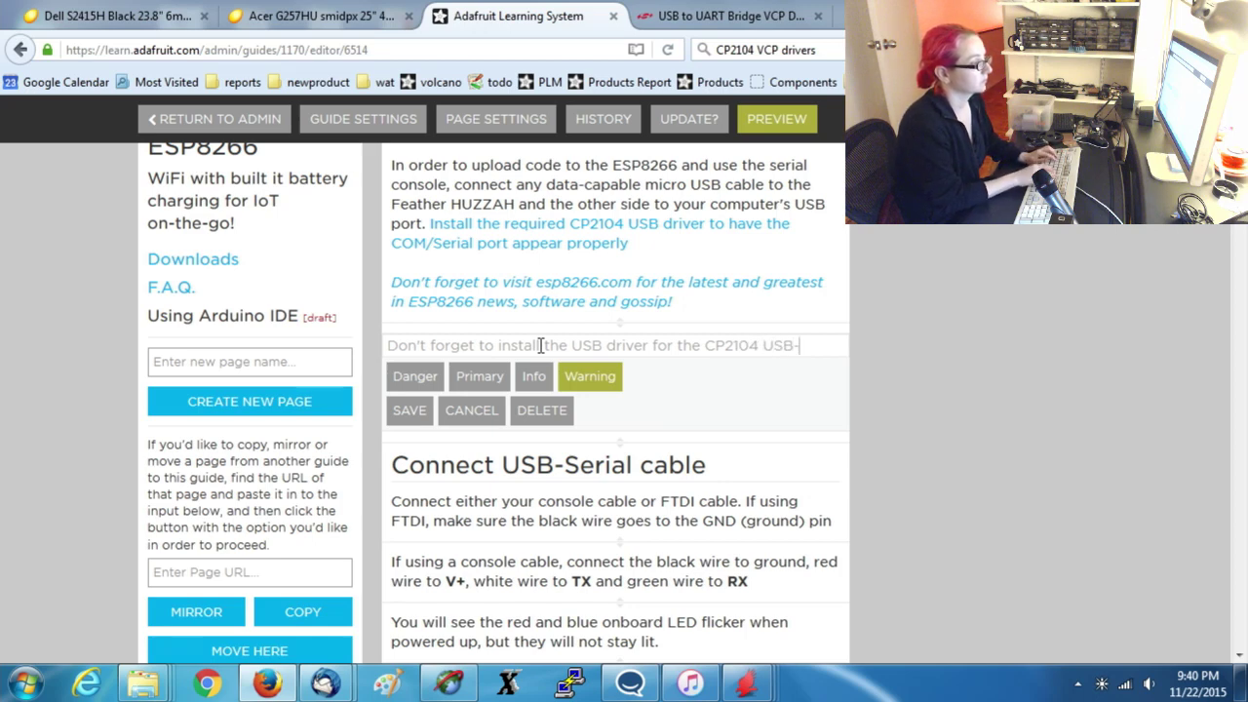
text(to-Serial chip!)
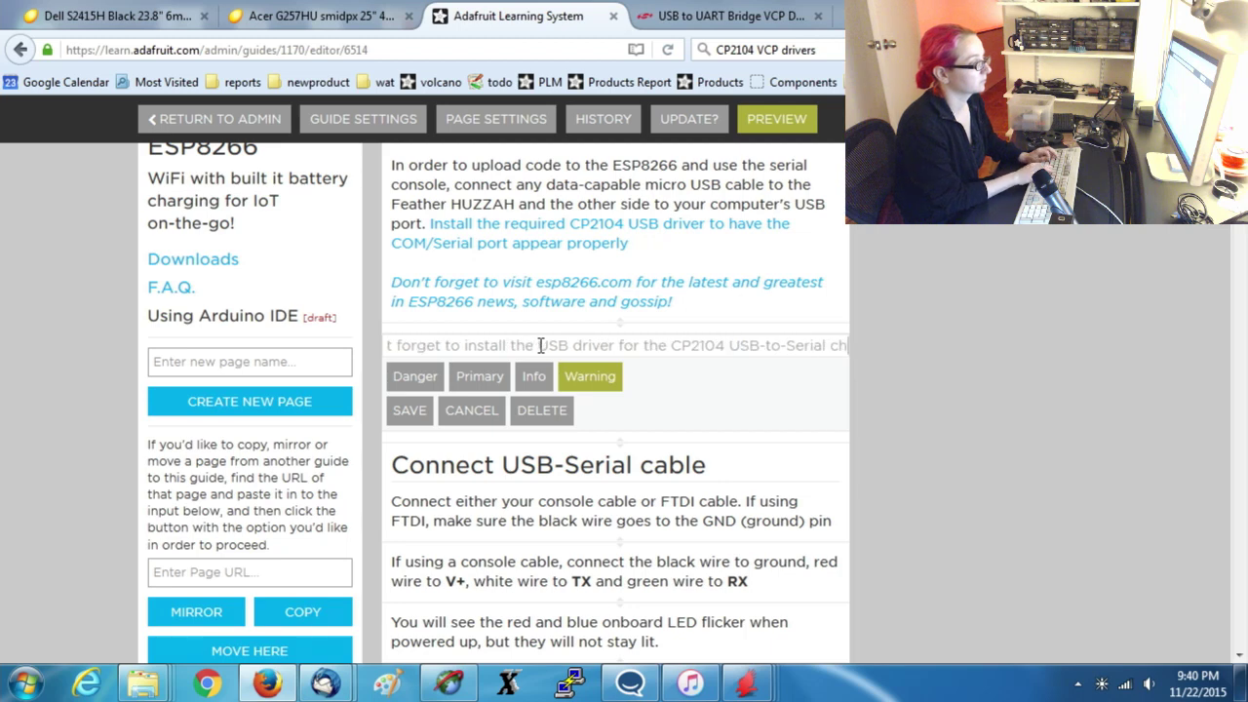
click(490, 390)
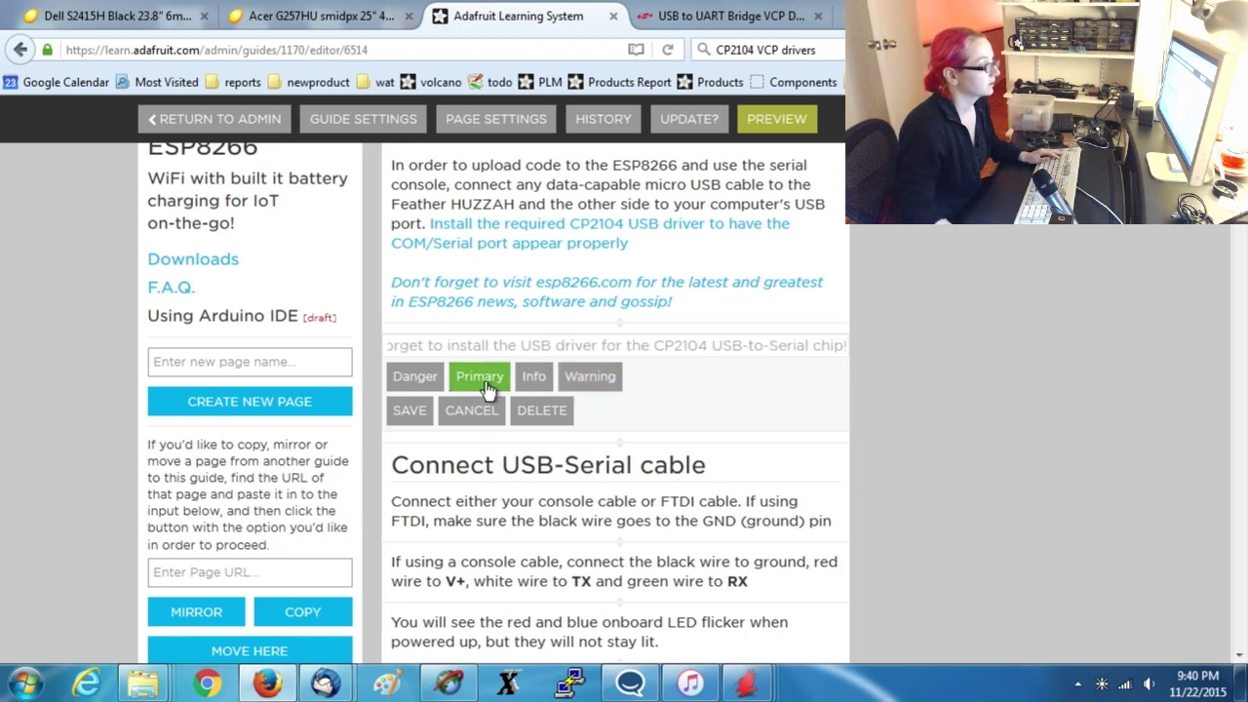
click(413, 378)
click(411, 413)
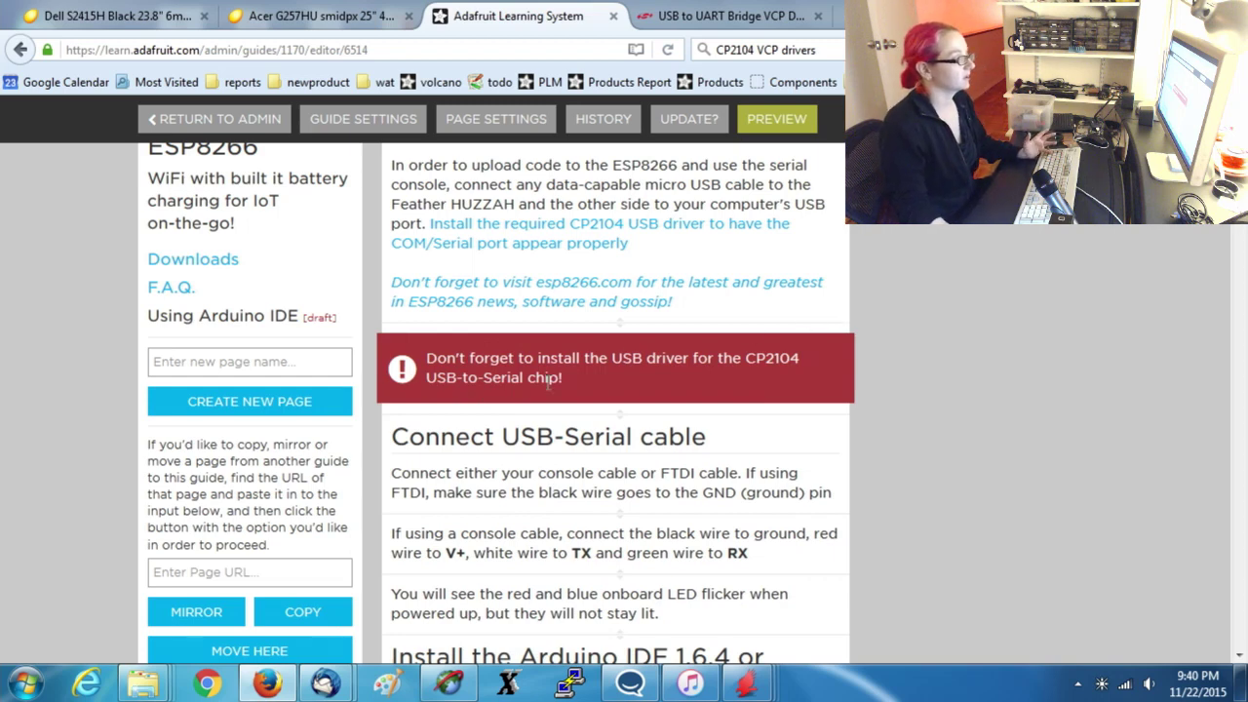
Delete the Connect USB-Serial cable, console-cable wiring and LED-flicker sections, confirming each deletion.
click(606, 477)
scroll(727, 329, down, 2)
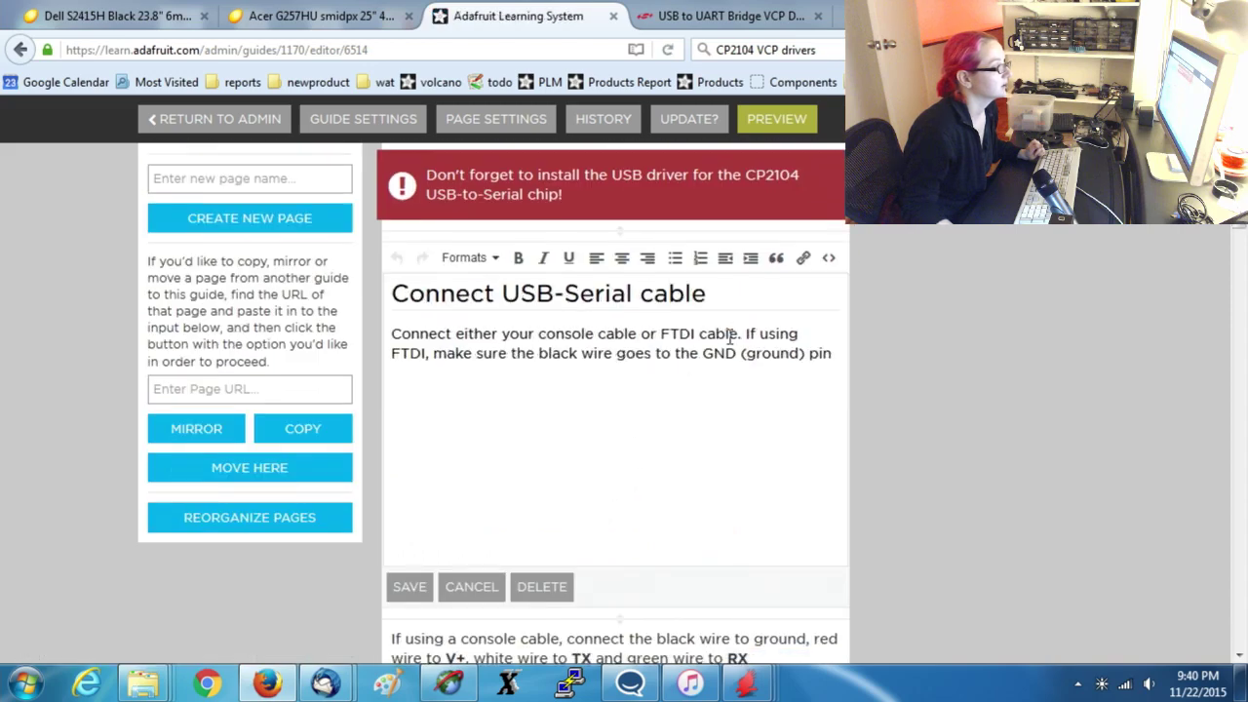
click(551, 594)
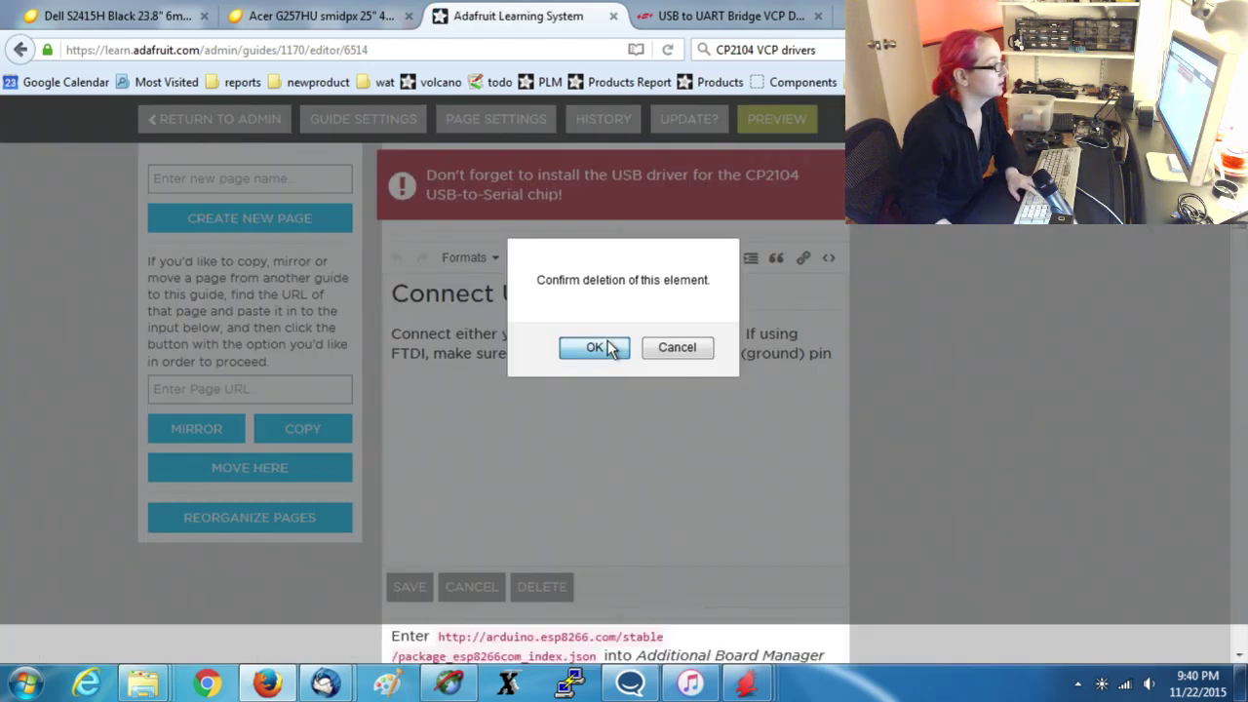
click(592, 348)
click(620, 304)
click(539, 455)
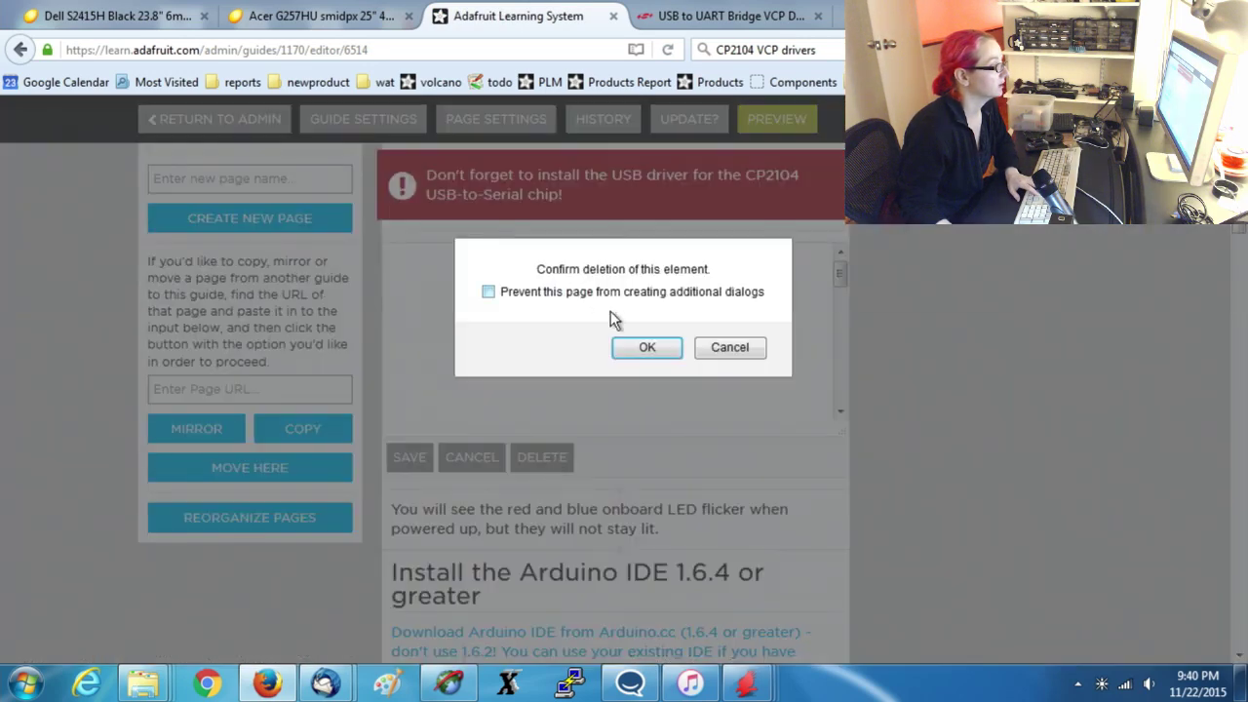
click(645, 346)
click(607, 251)
click(541, 456)
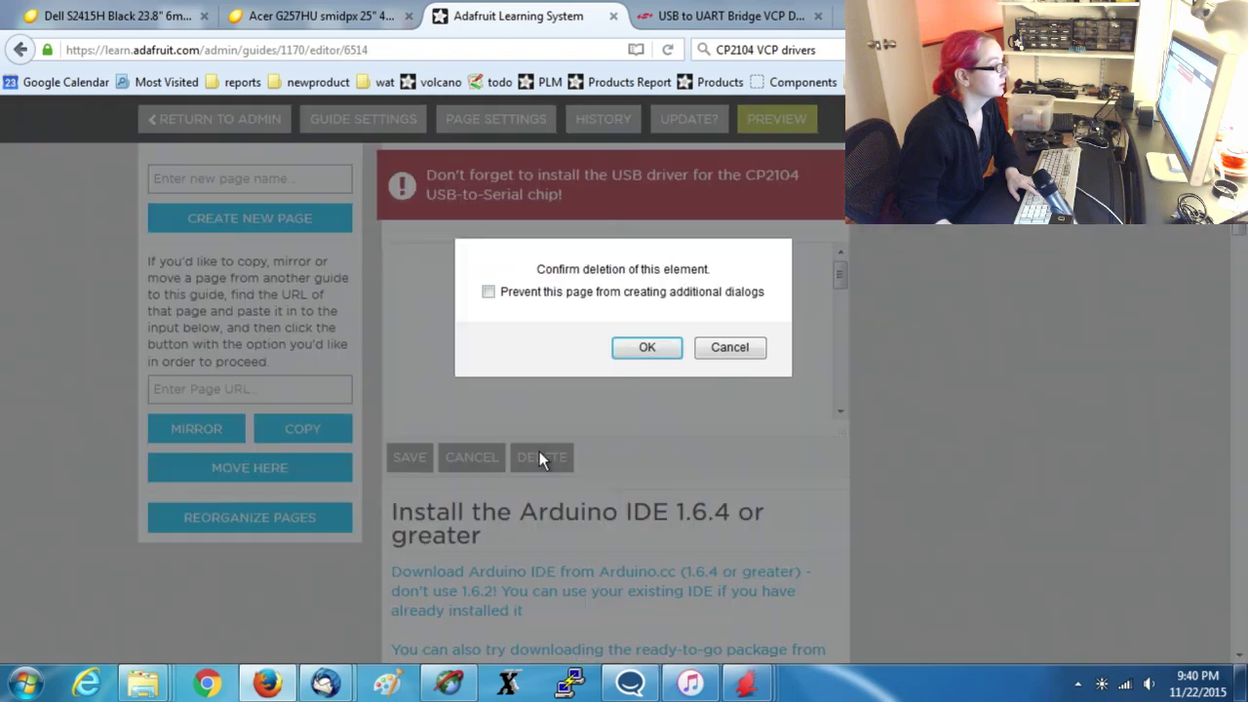
click(646, 349)
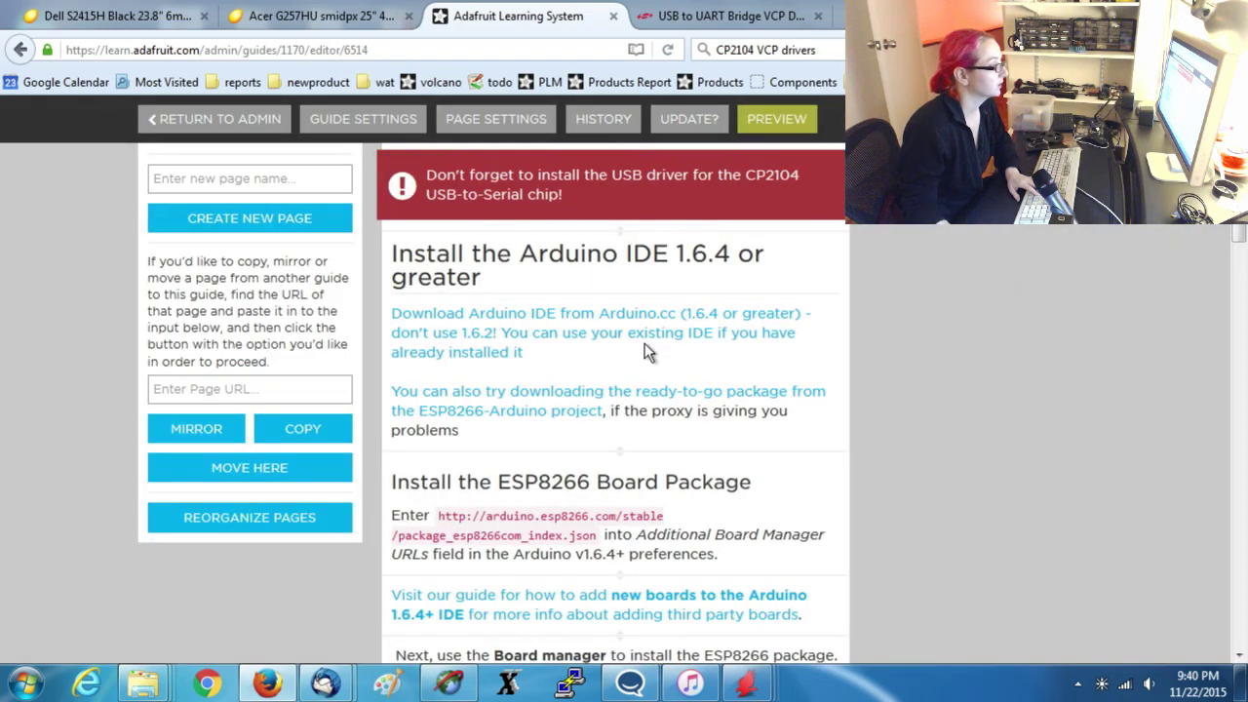
click(766, 18)
Return to the Using Arduino IDE guide and save the full-size Preferences screenshot into the feather folder.
click(18, 49)
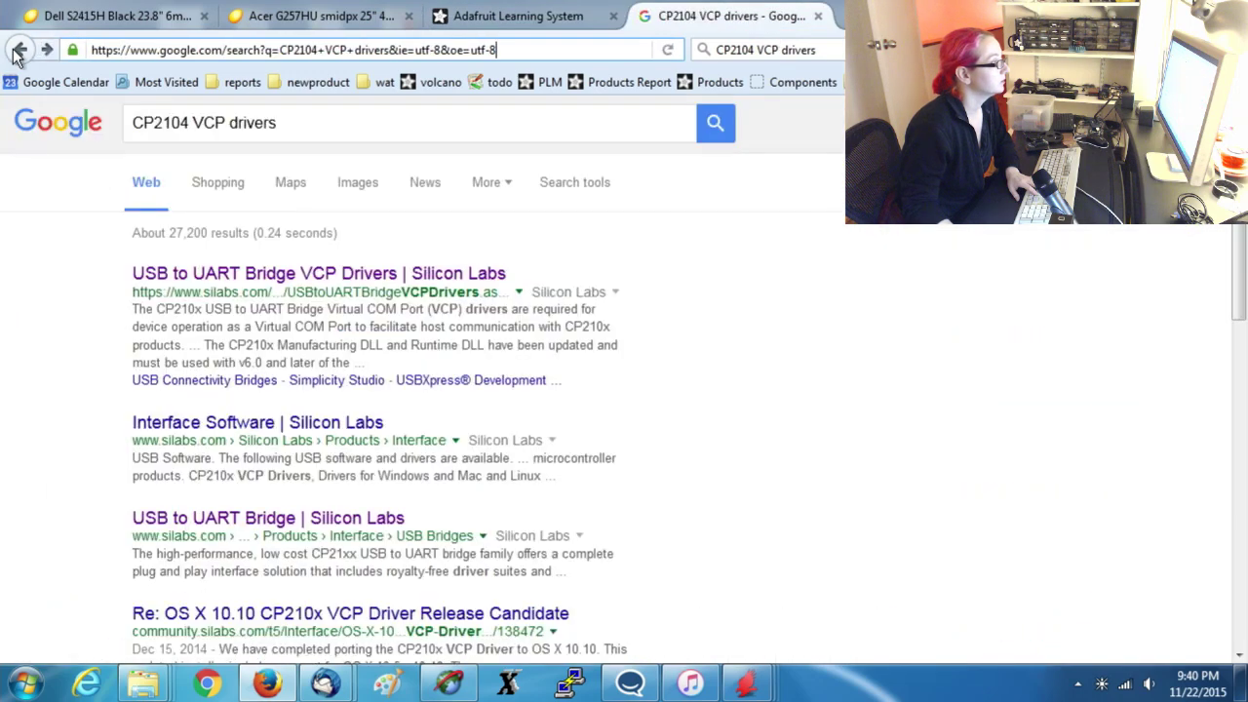
click(18, 50)
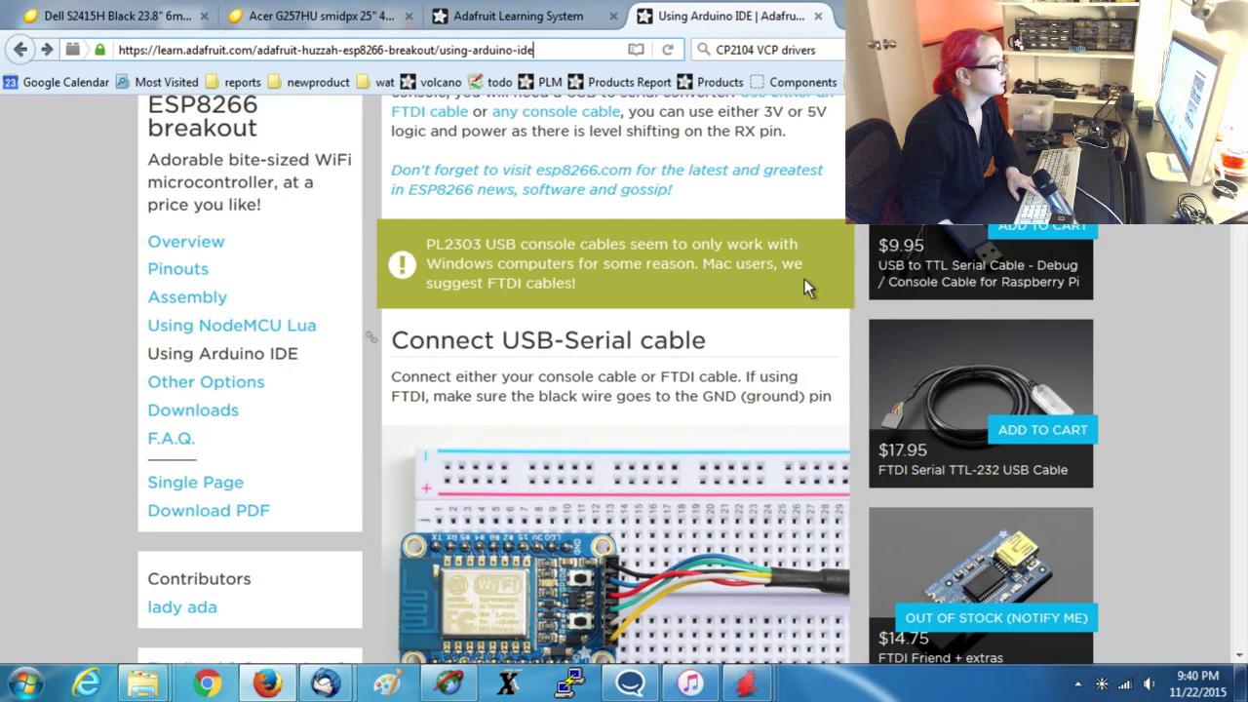
scroll(752, 304, down, 15)
scroll(752, 296, up, 2)
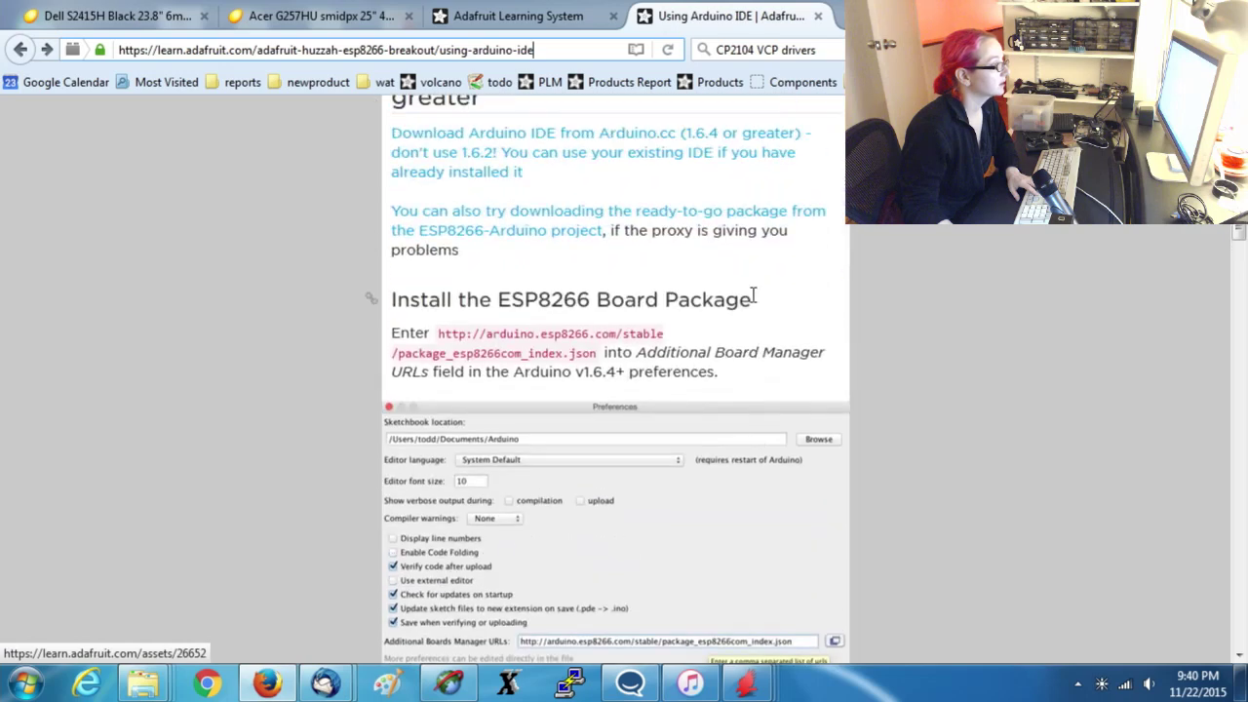
drag(687, 542, 704, 476)
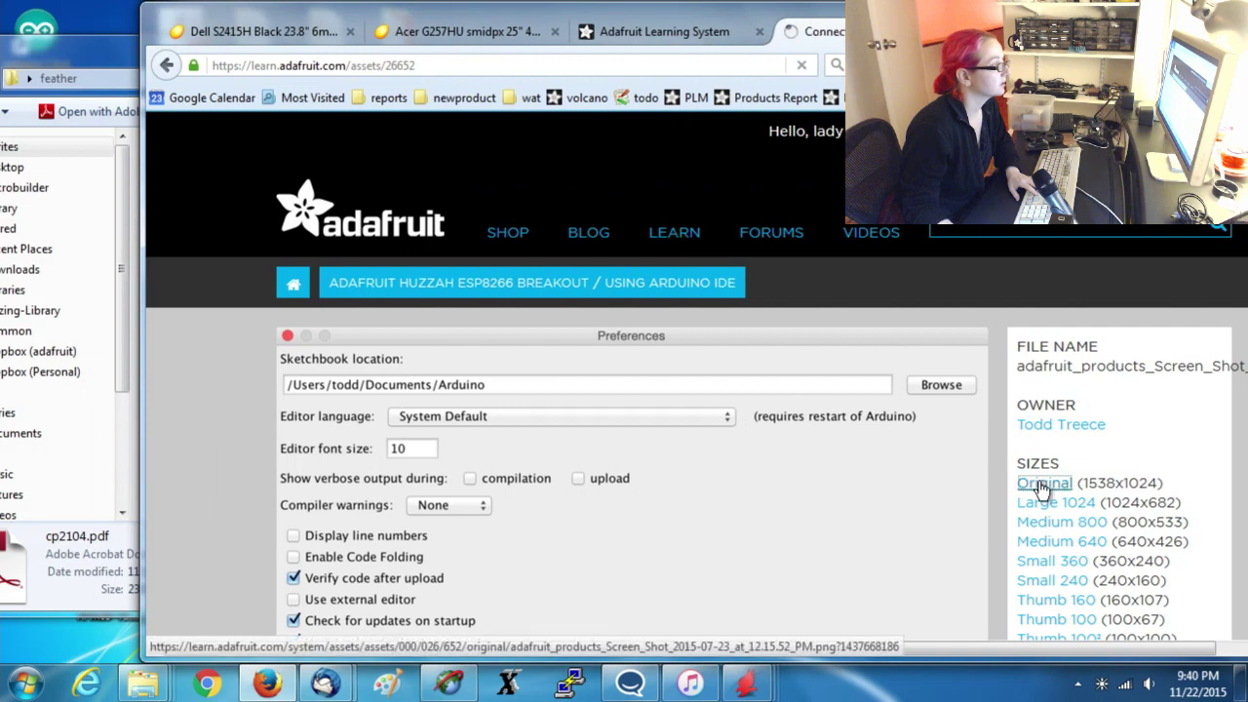
click(1023, 478)
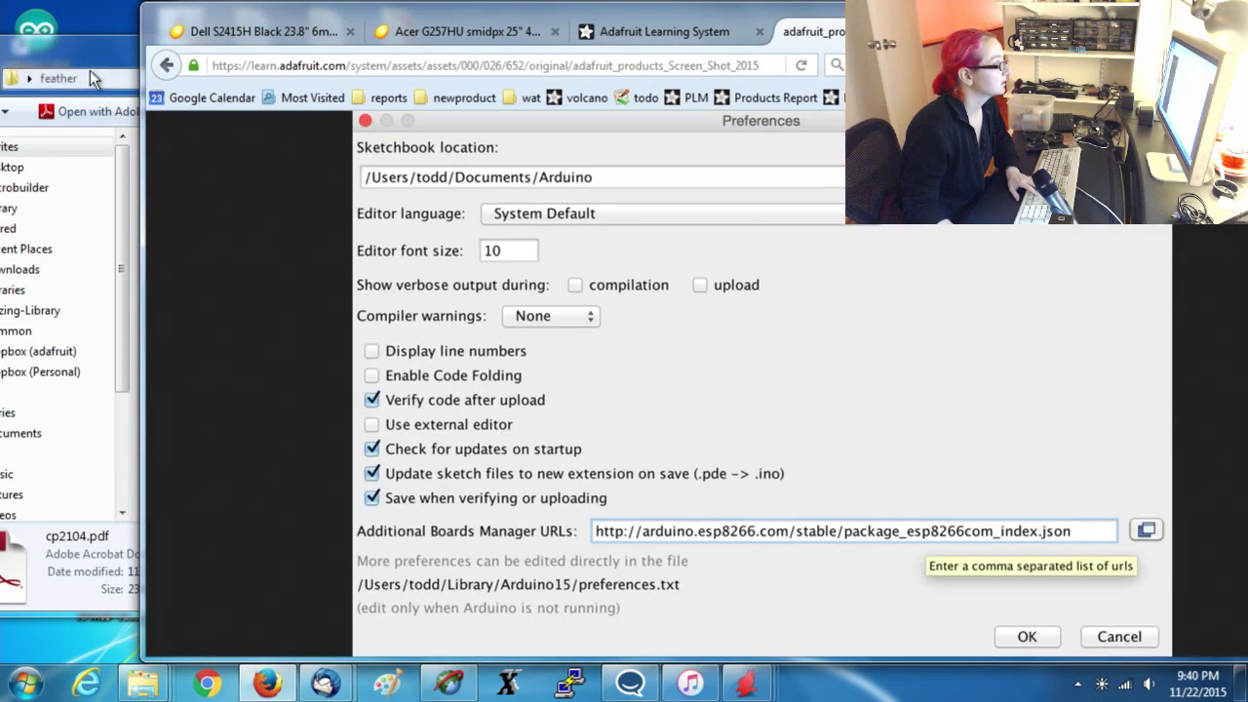
drag(355, 8, 445, 8)
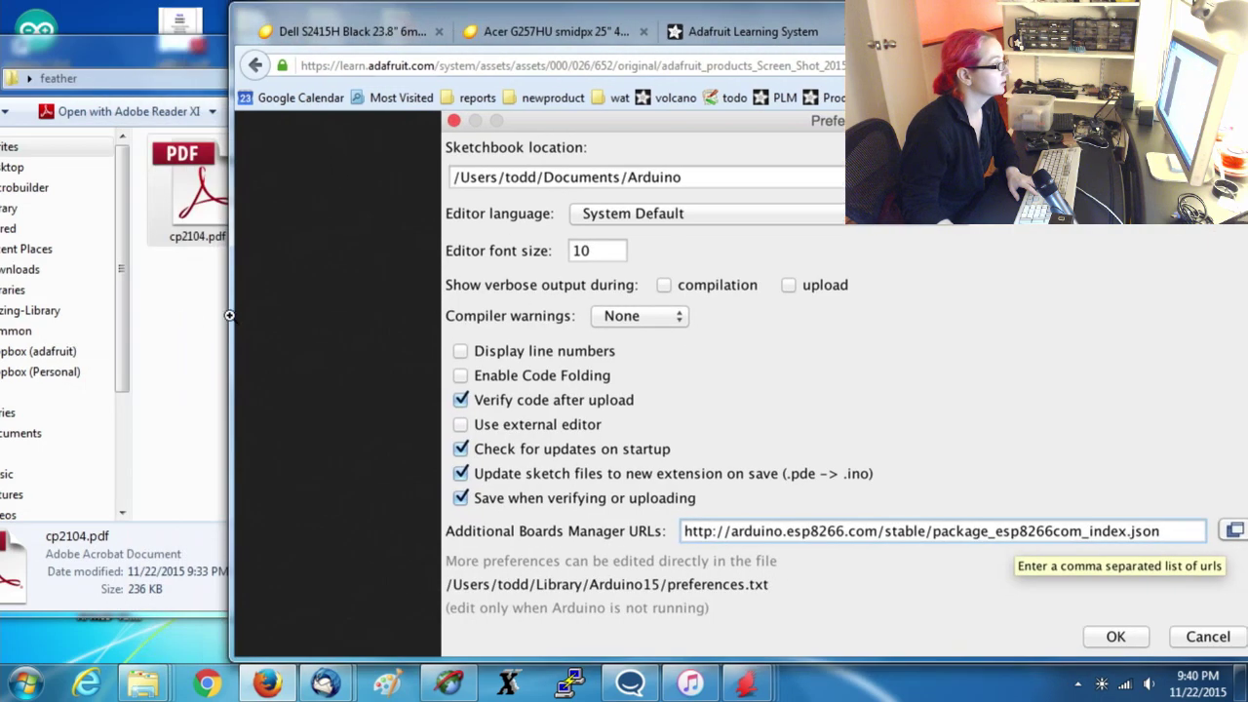
drag(228, 315, 178, 332)
click(1150, 336)
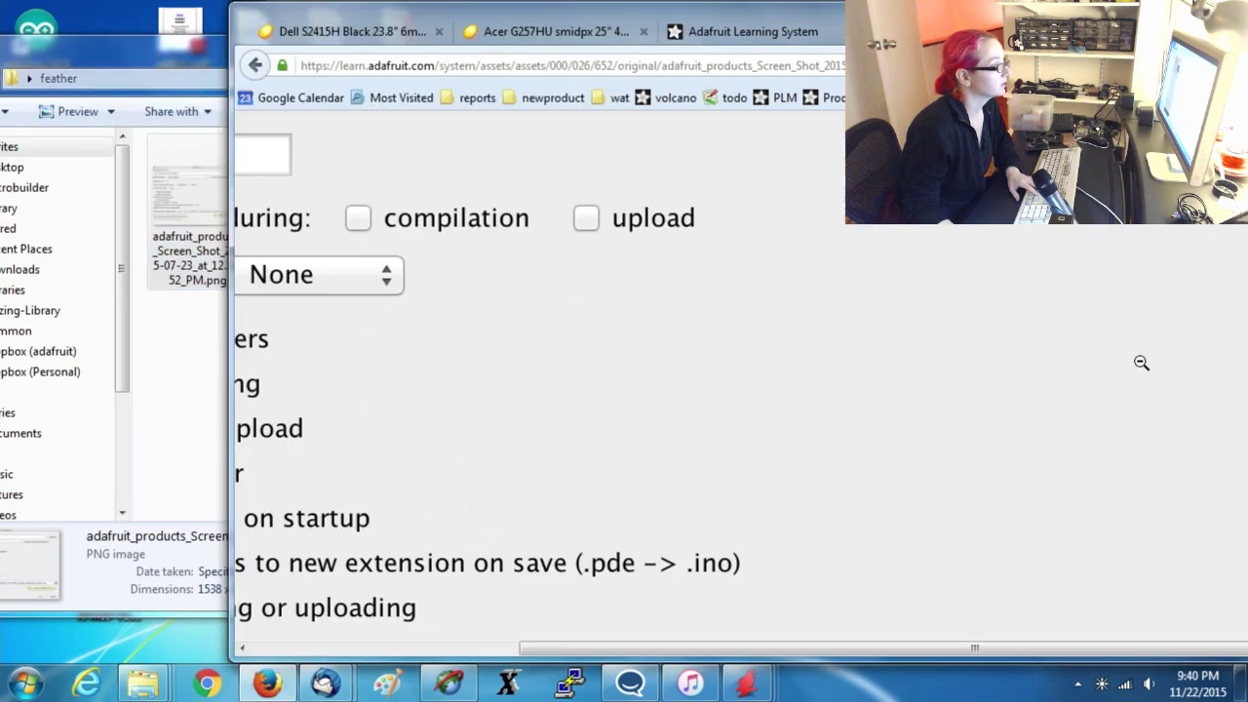
Save the full-size Boards Manager screenshot into the feather folder.
click(255, 65)
click(256, 66)
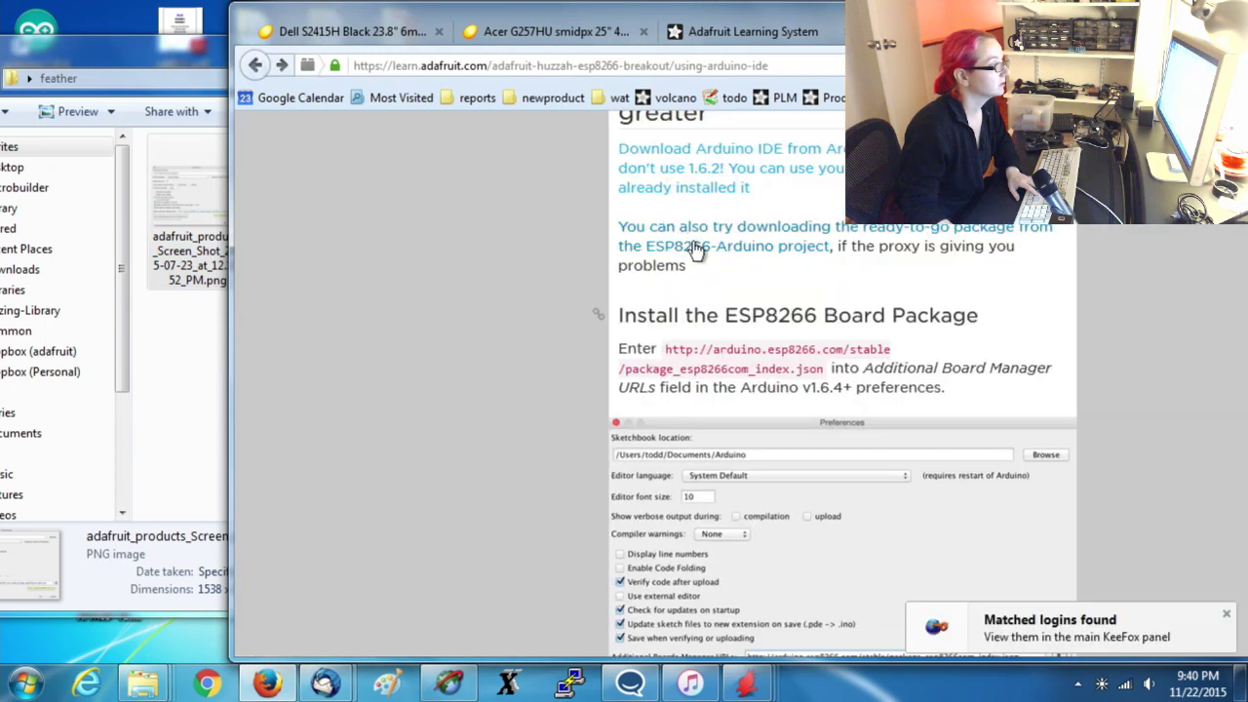
scroll(696, 250, down, 5)
click(718, 455)
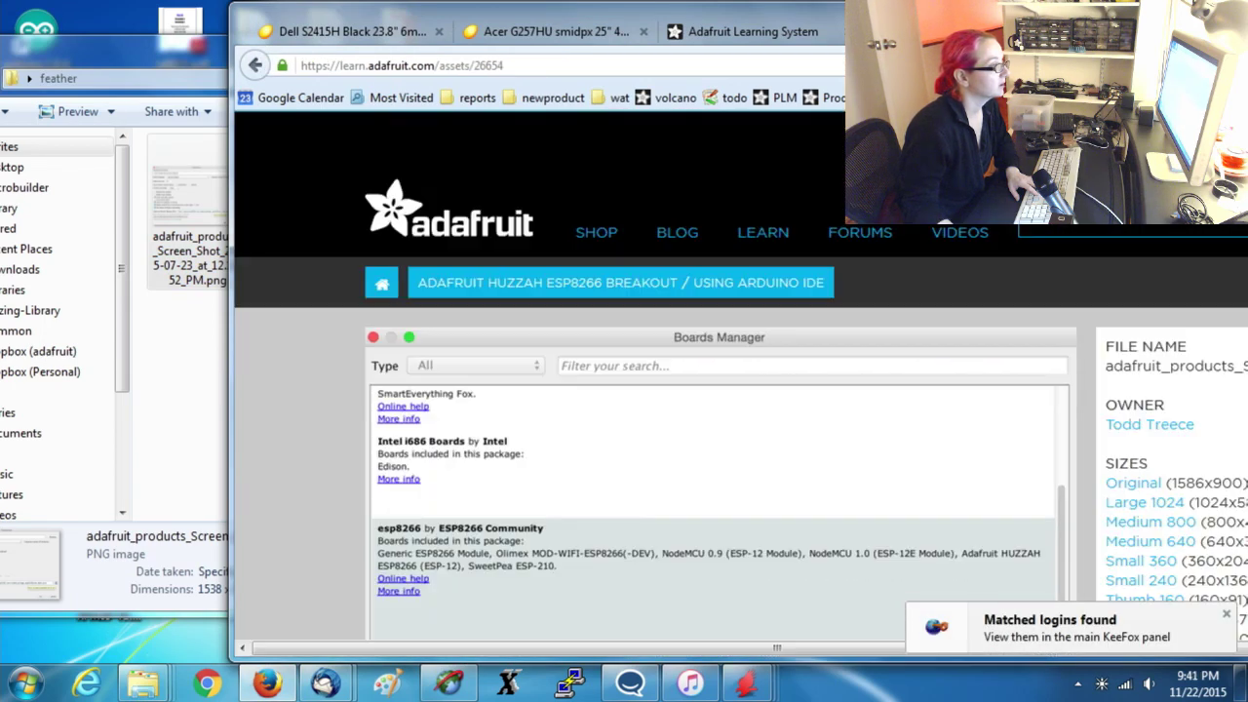
click(1108, 483)
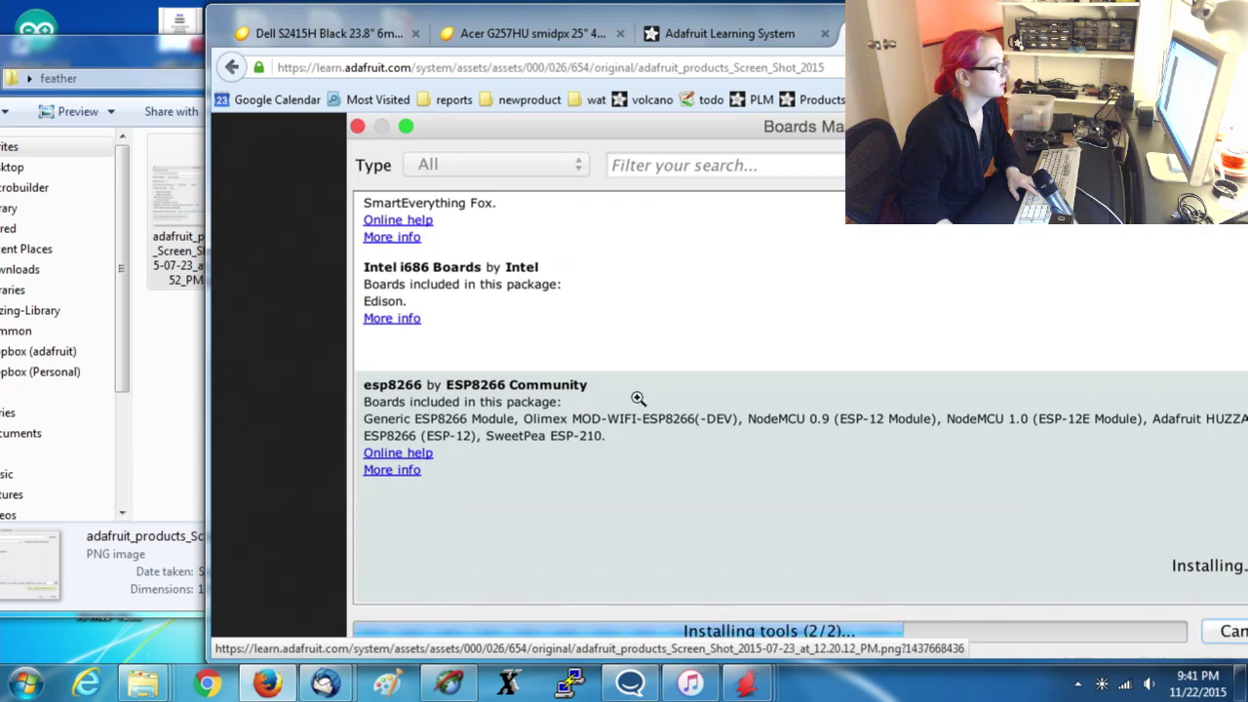
click(184, 410)
click(266, 682)
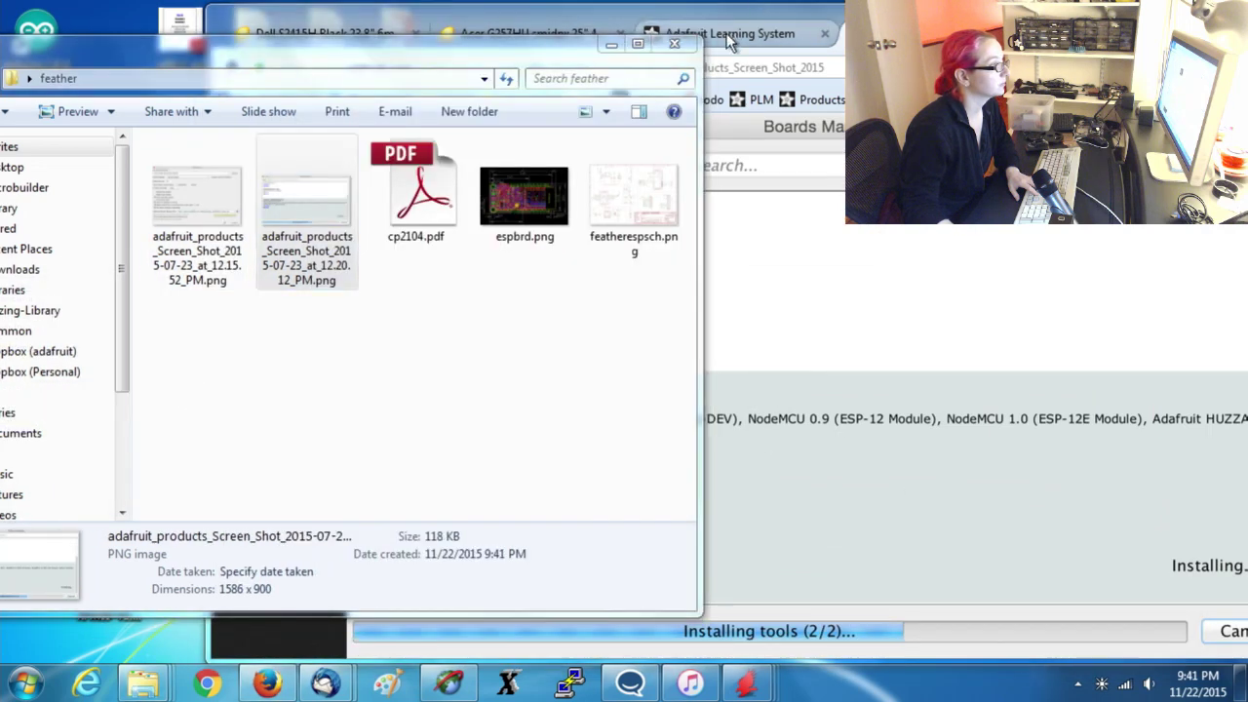
Save the full-size board-selection screenshot into the feather folder.
click(230, 68)
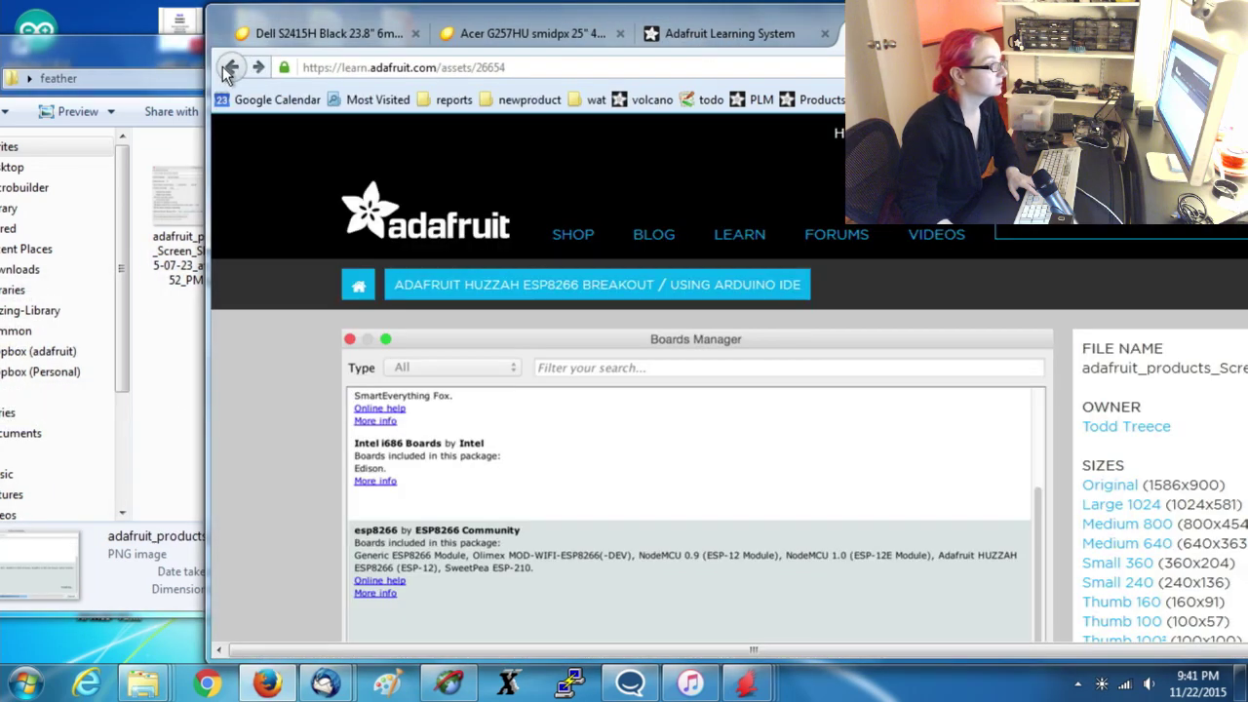
click(230, 68)
scroll(1007, 356, down, 5)
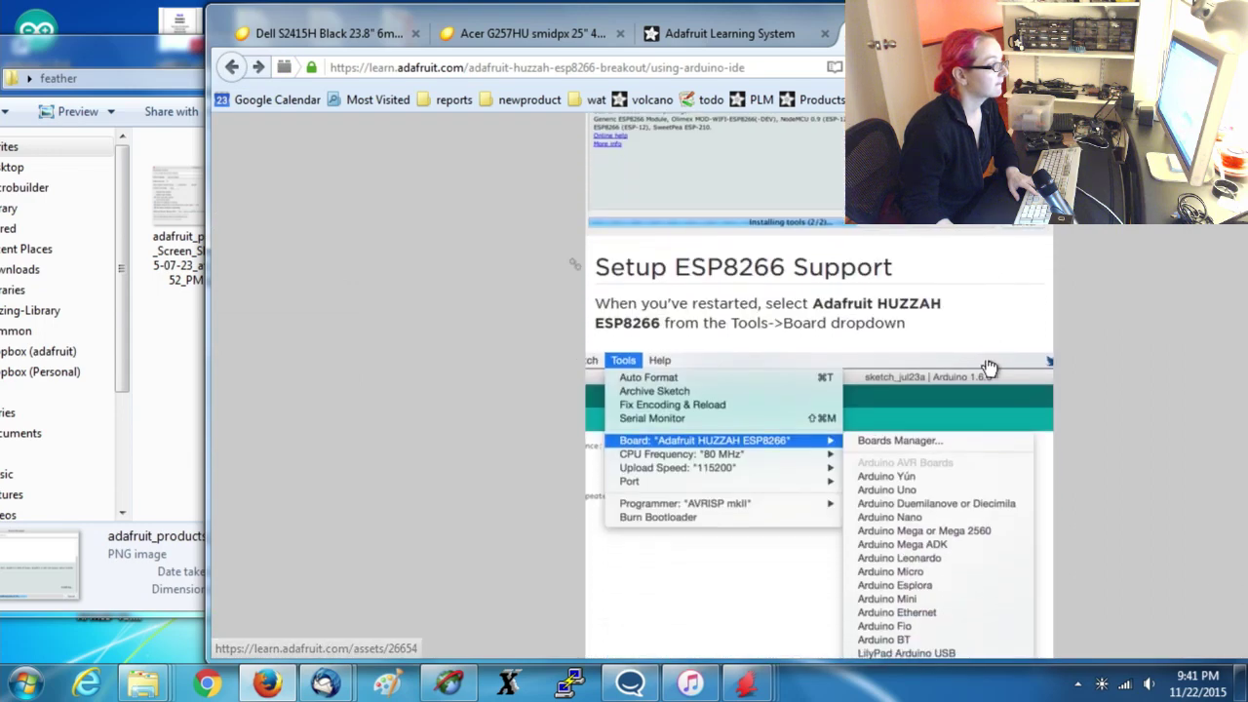
click(988, 362)
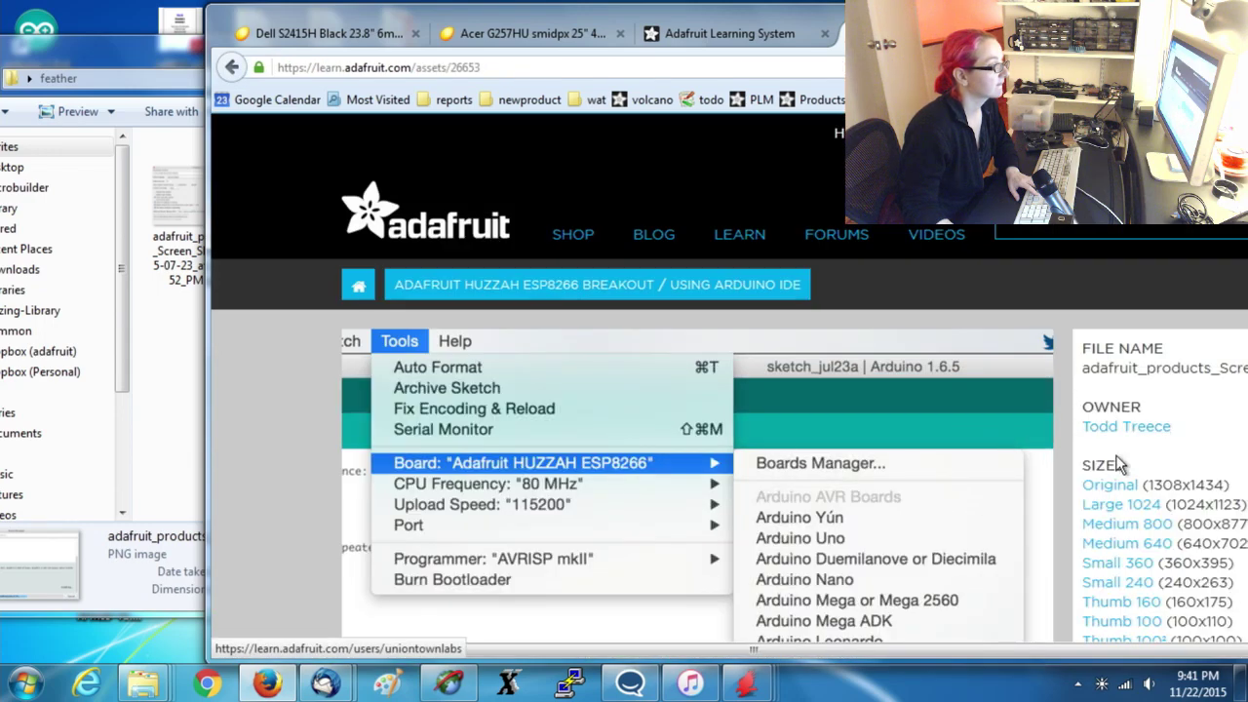
click(1092, 484)
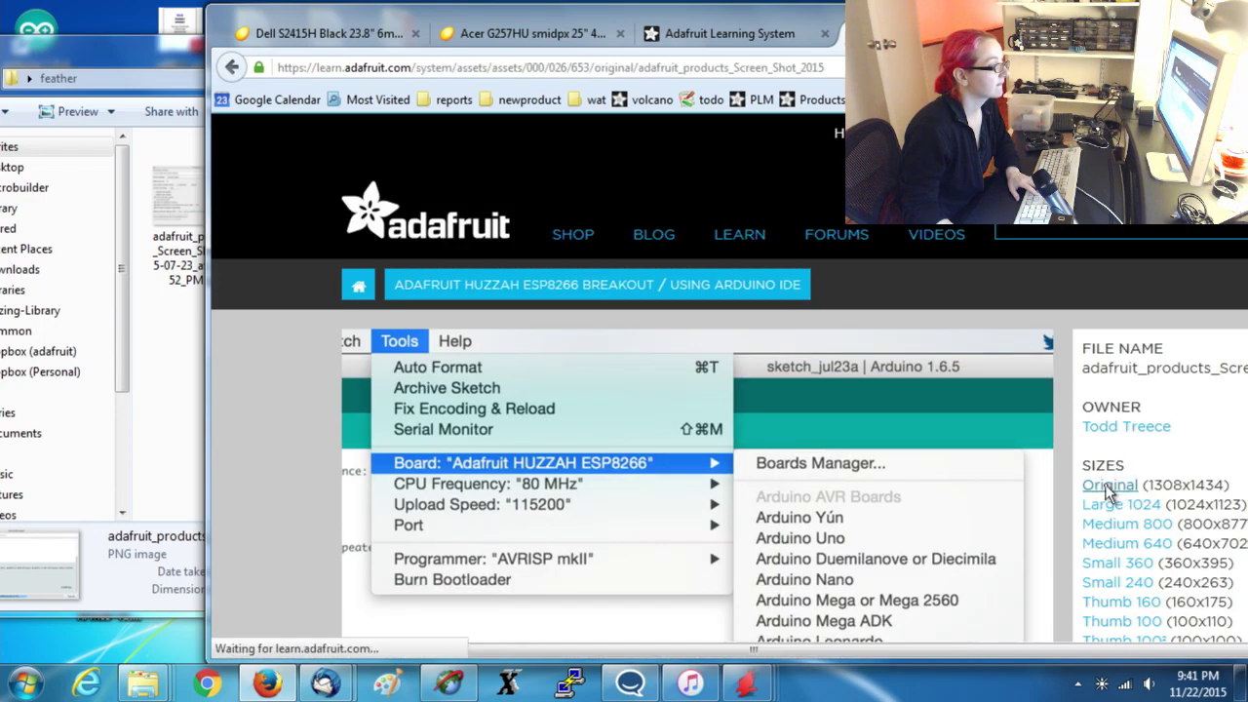
click(191, 412)
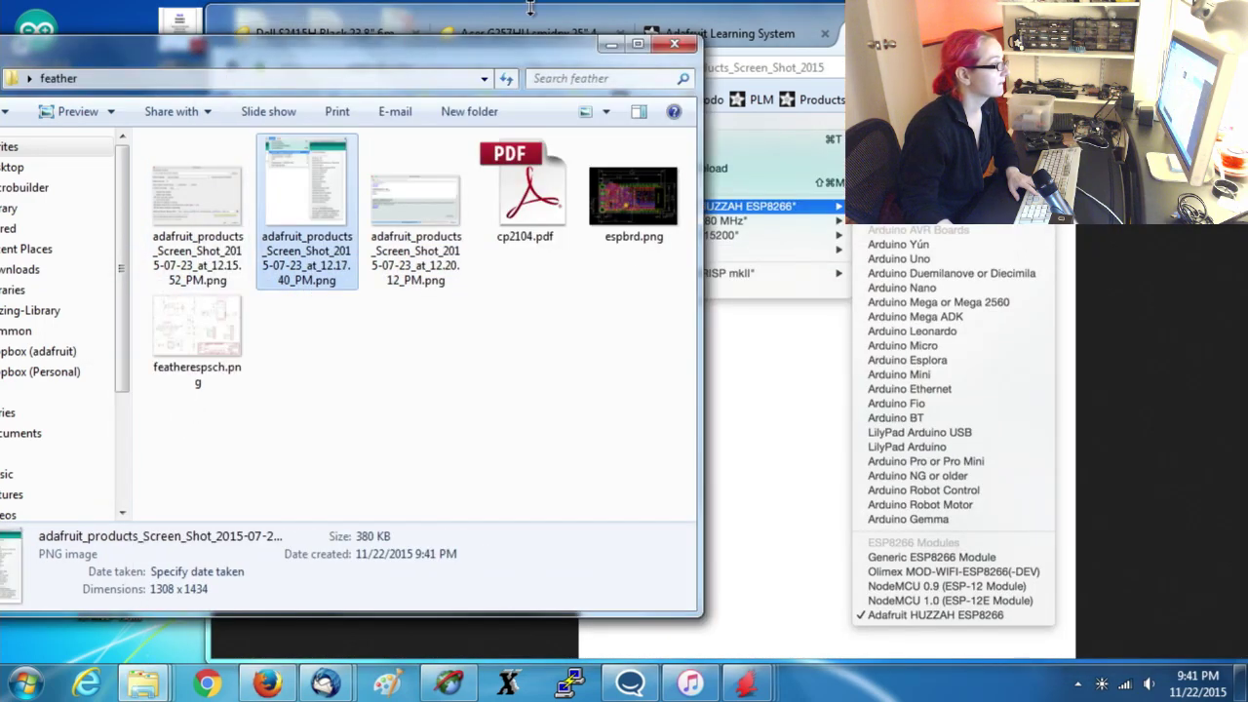
click(585, 14)
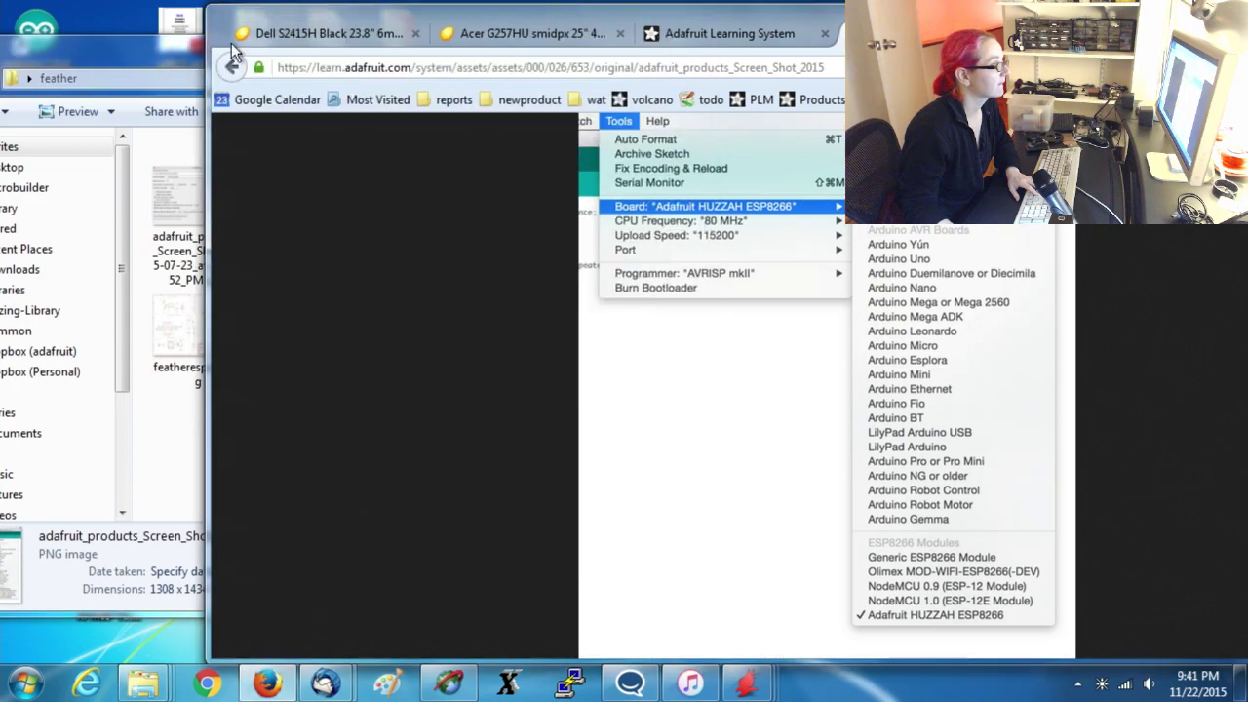
Preview the CPU Frequency screenshot's image page, review the guide, and shift the browser left.
click(230, 67)
click(226, 70)
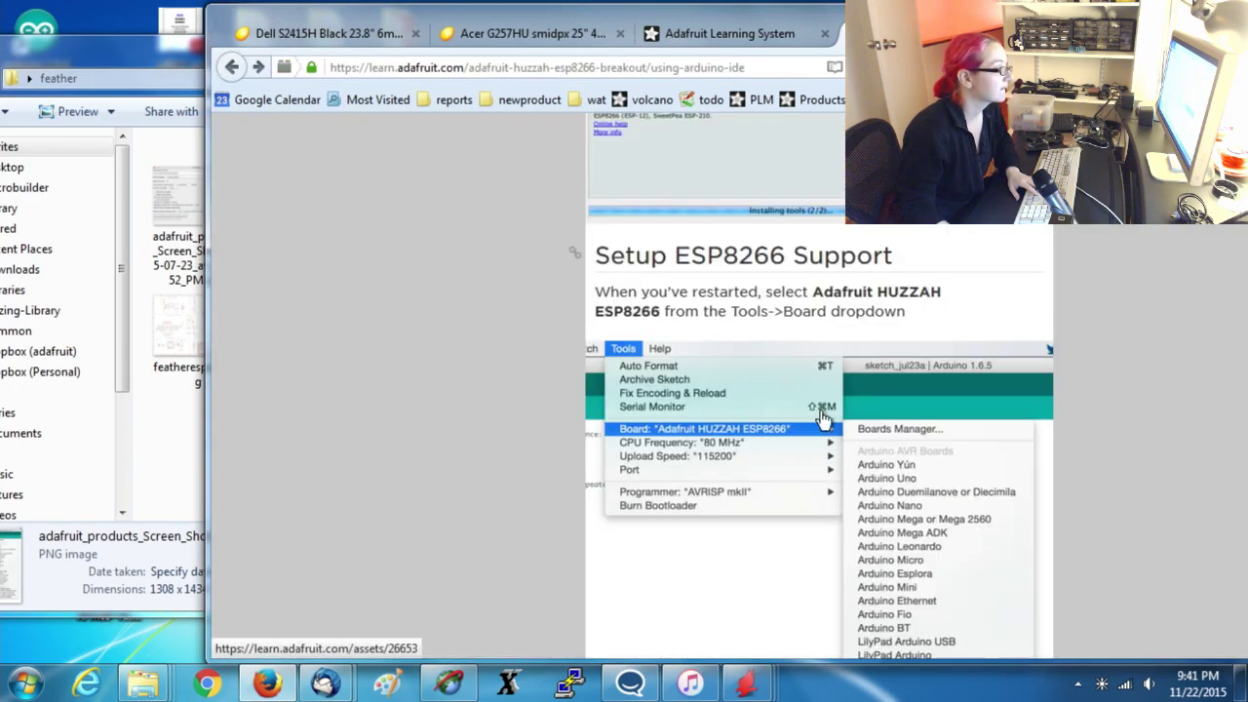
scroll(780, 371, down, 10)
click(760, 346)
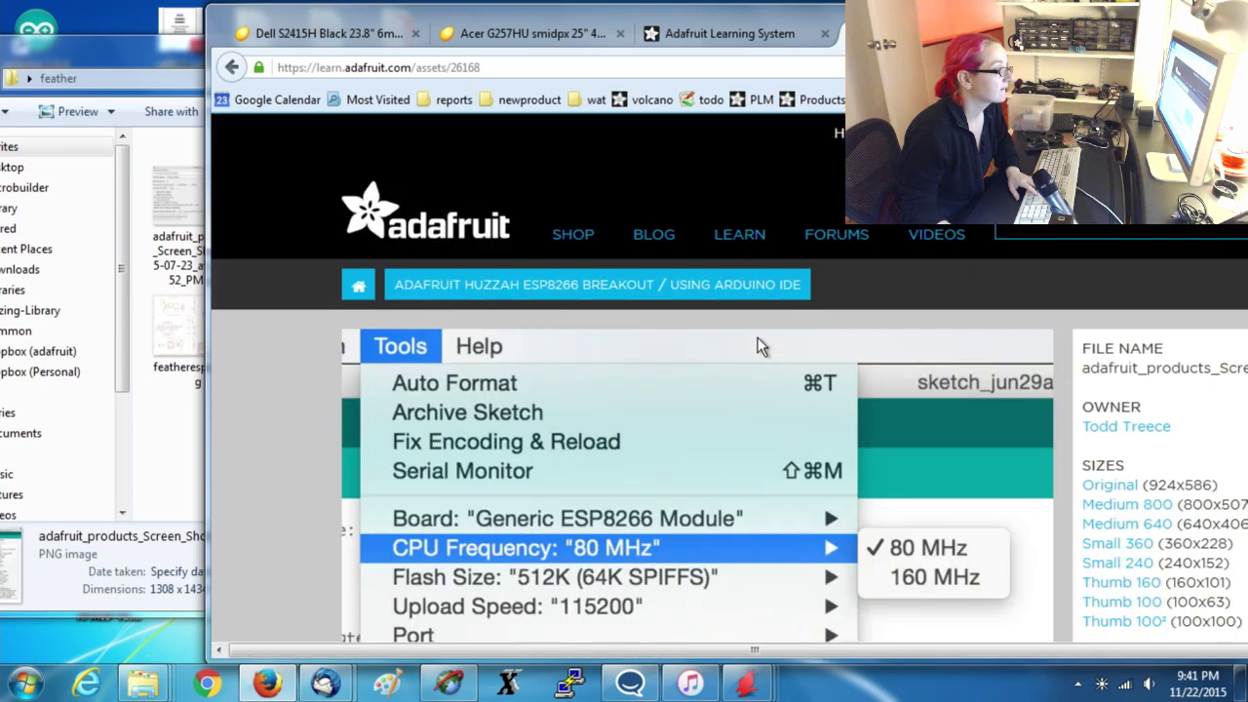
click(230, 68)
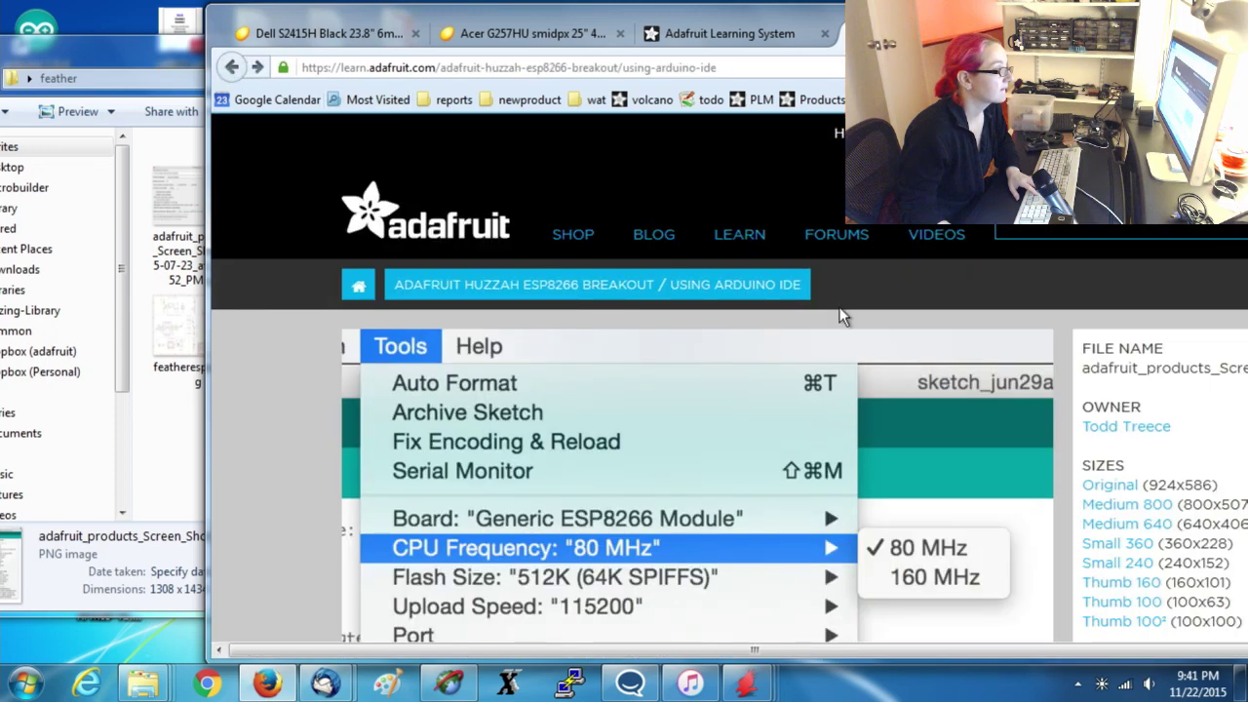
scroll(934, 358, up, 8)
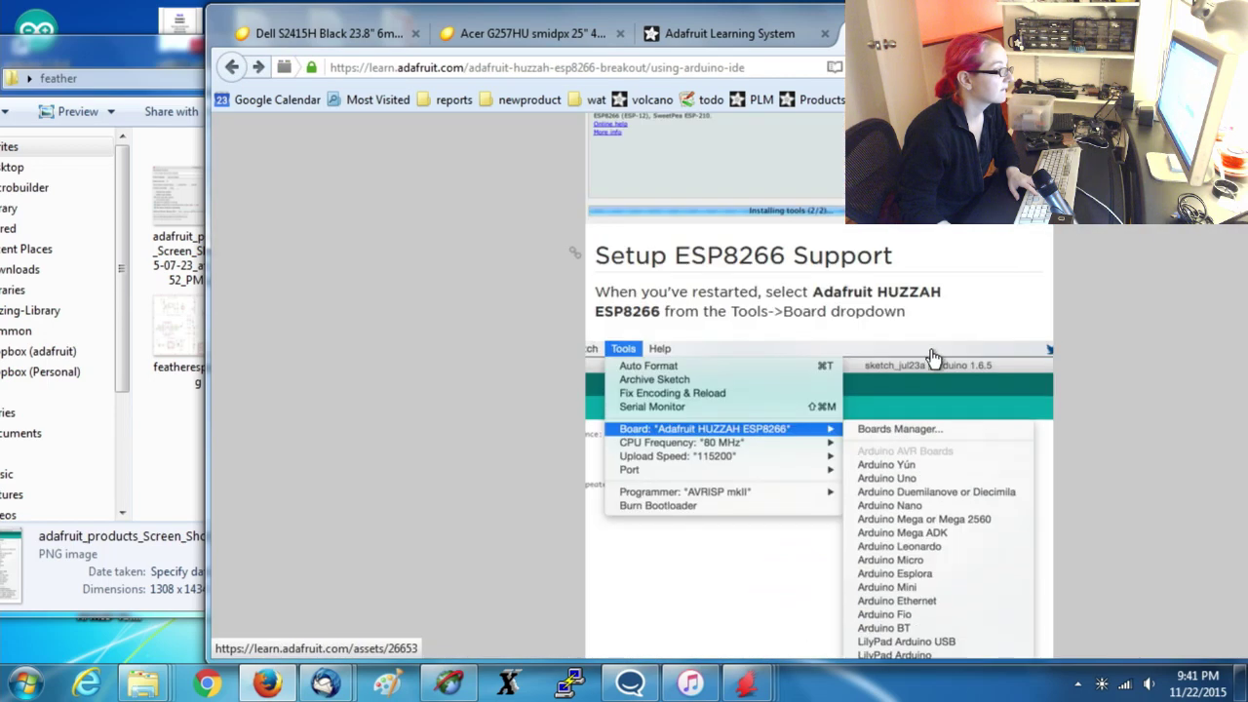
scroll(934, 358, down, 10)
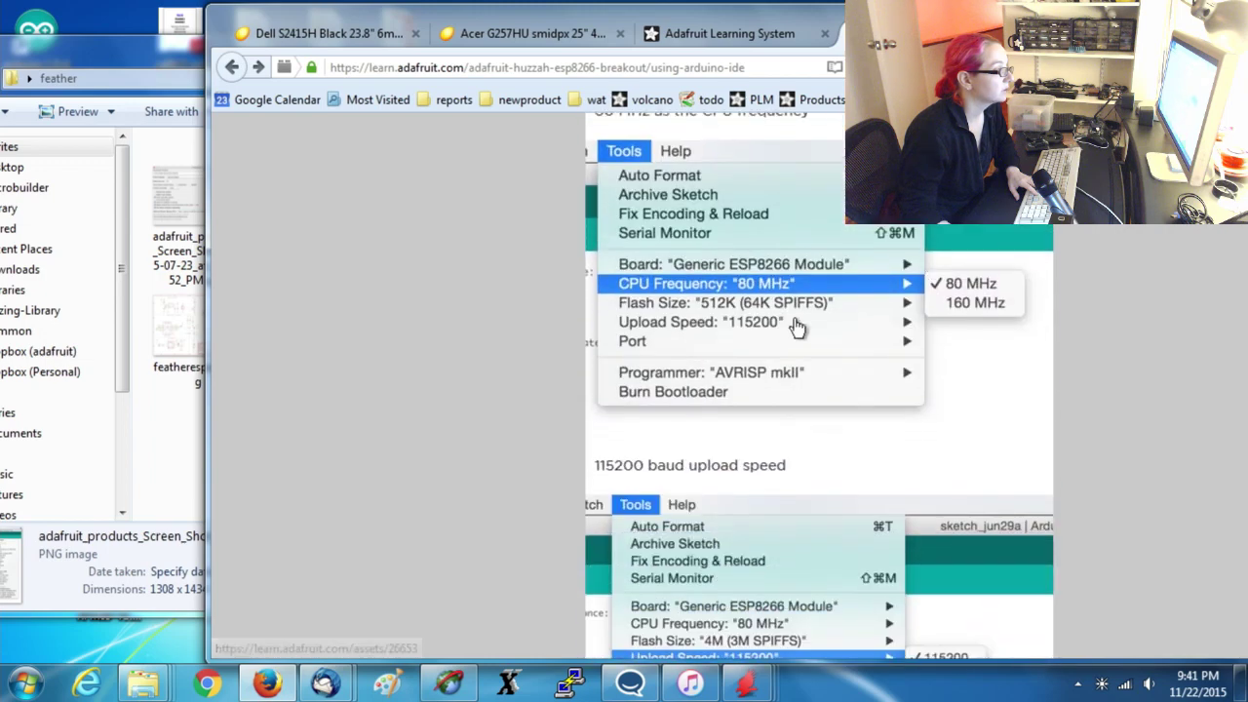
scroll(848, 370, down, 2)
scroll(907, 426, down, 2)
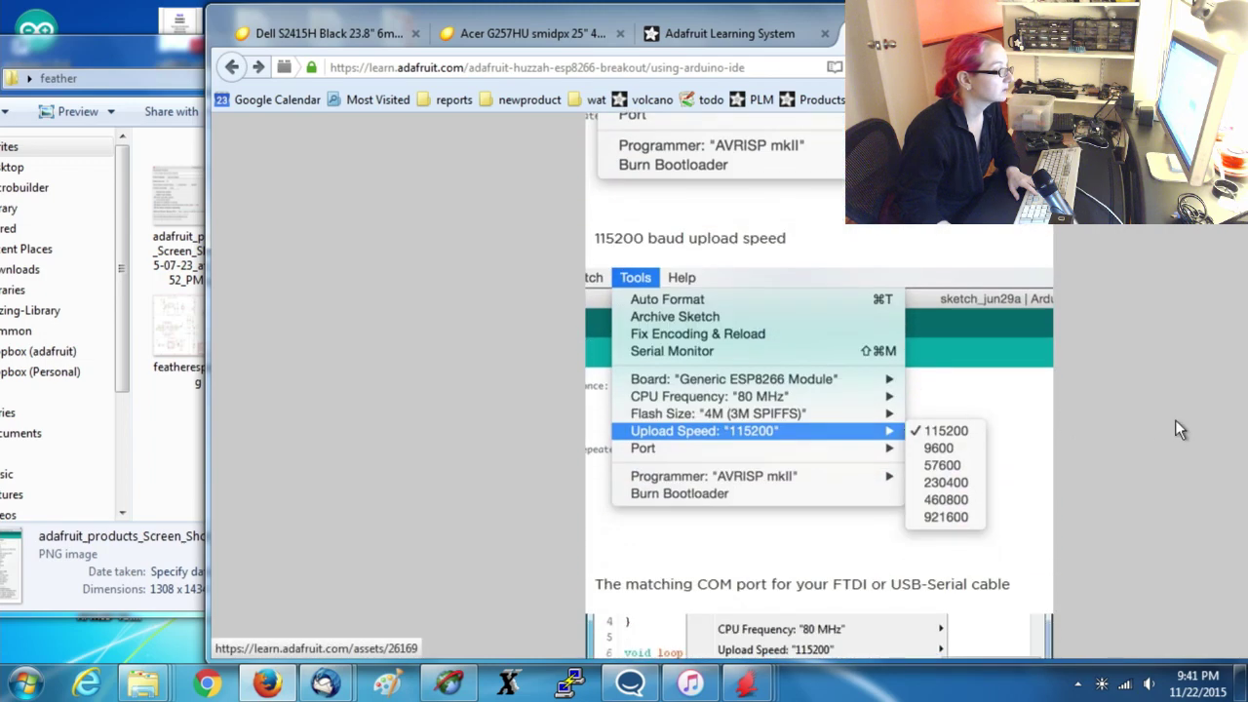
scroll(1175, 430, up, 15)
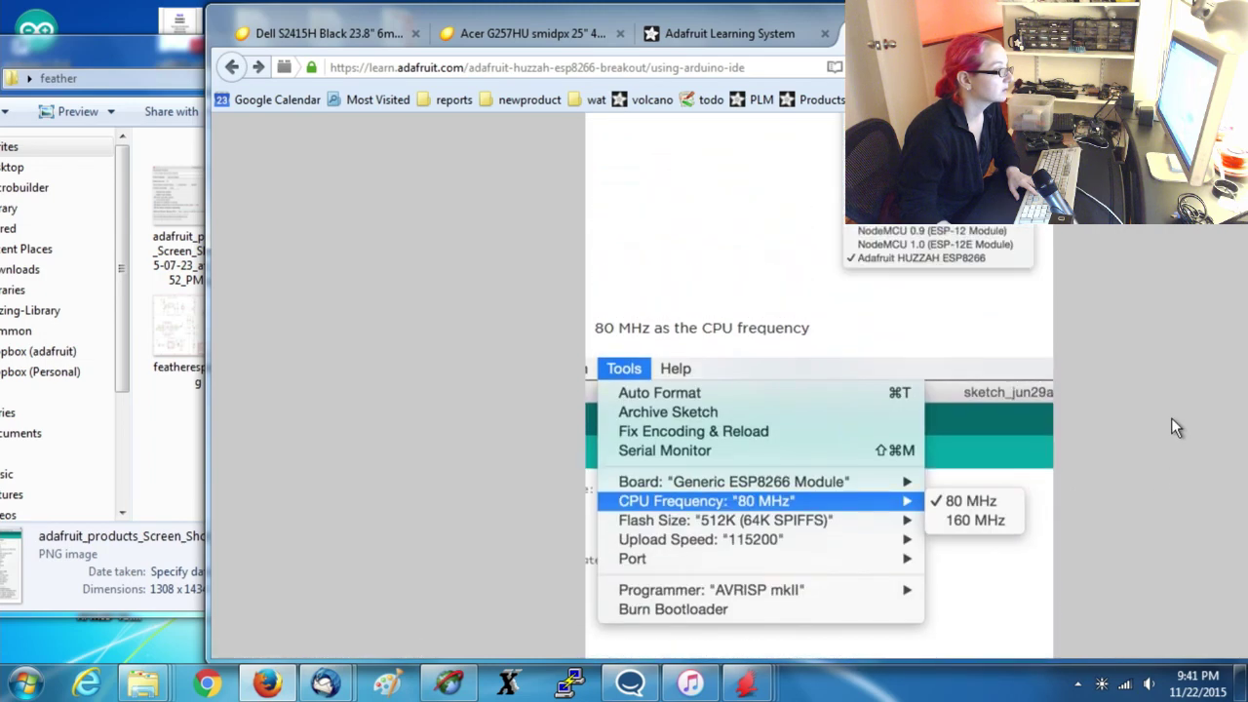
scroll(1171, 417, up, 6)
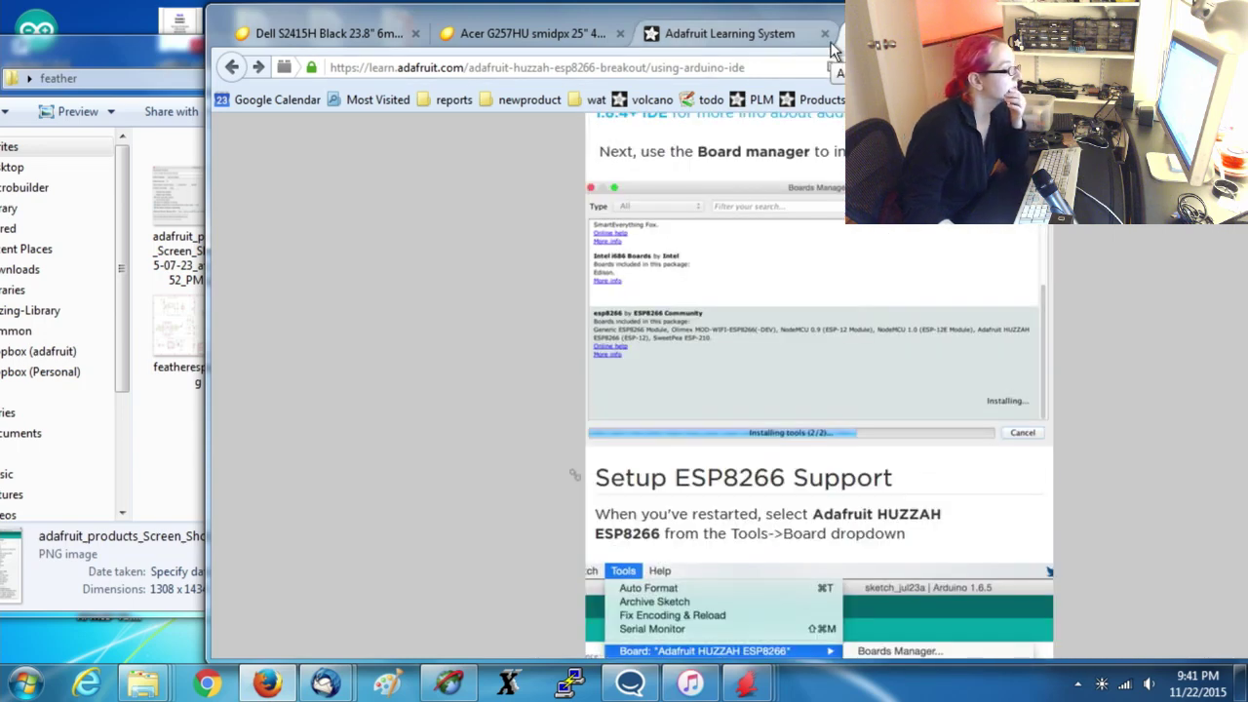
drag(842, 21, 741, 19)
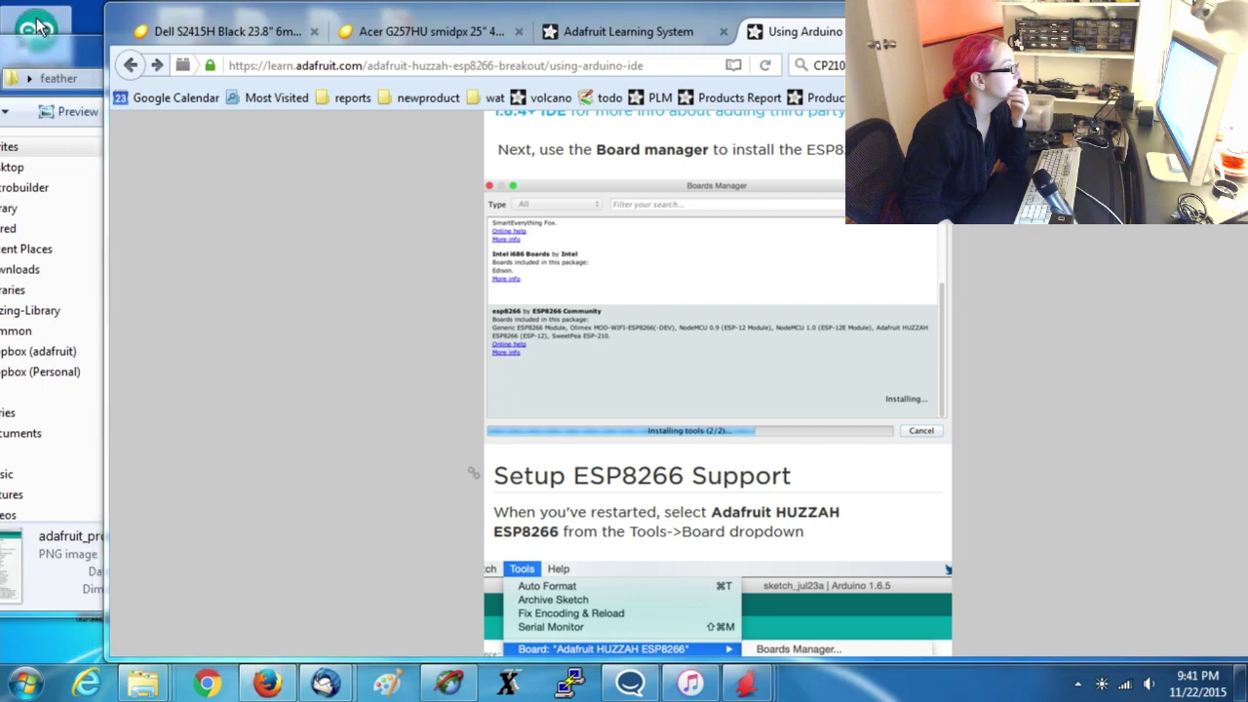
Launch the Arduino IDE from its desktop shortcut while keeping Firefox on the guide.
drag(33, 44, 42, 97)
double_click(35, 32)
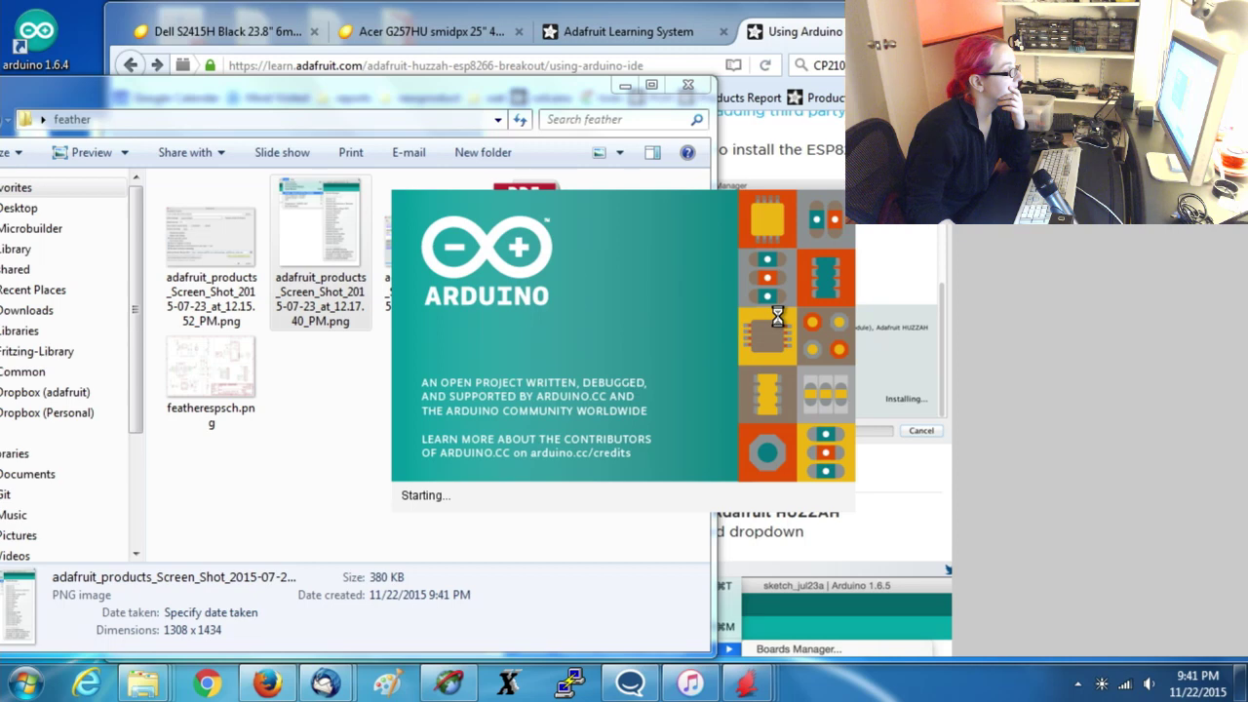
click(998, 295)
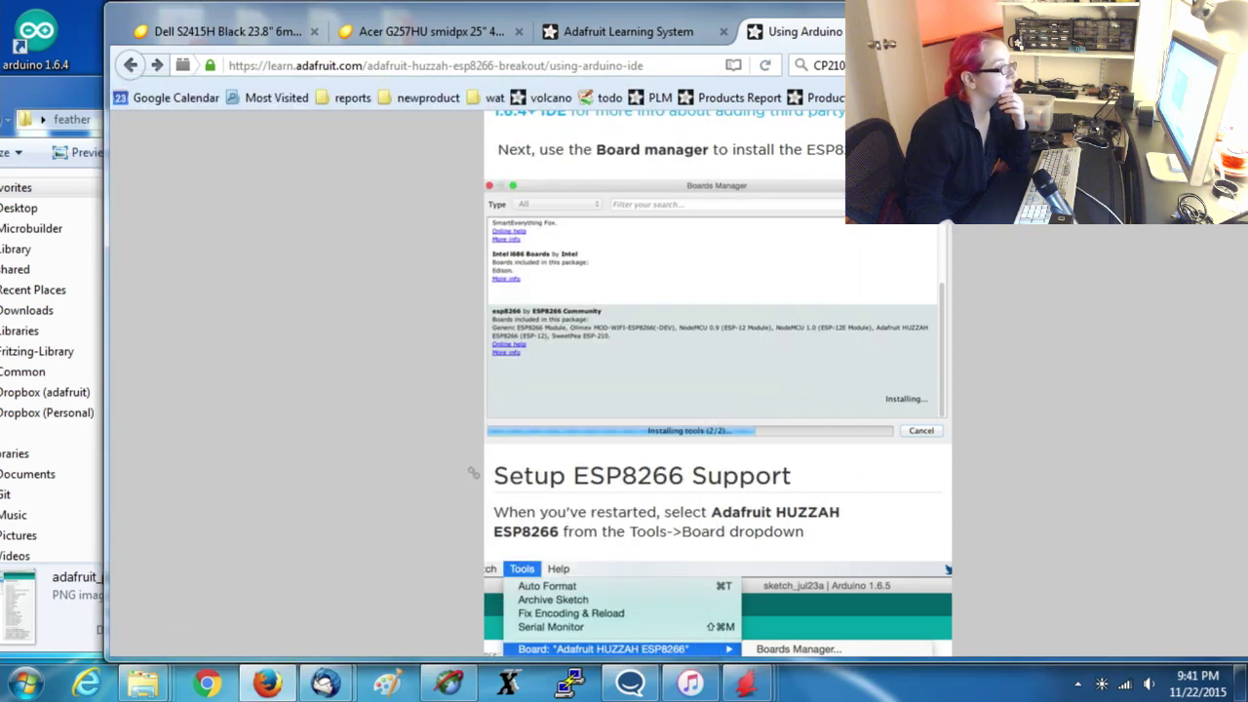
scroll(994, 299, down, 8)
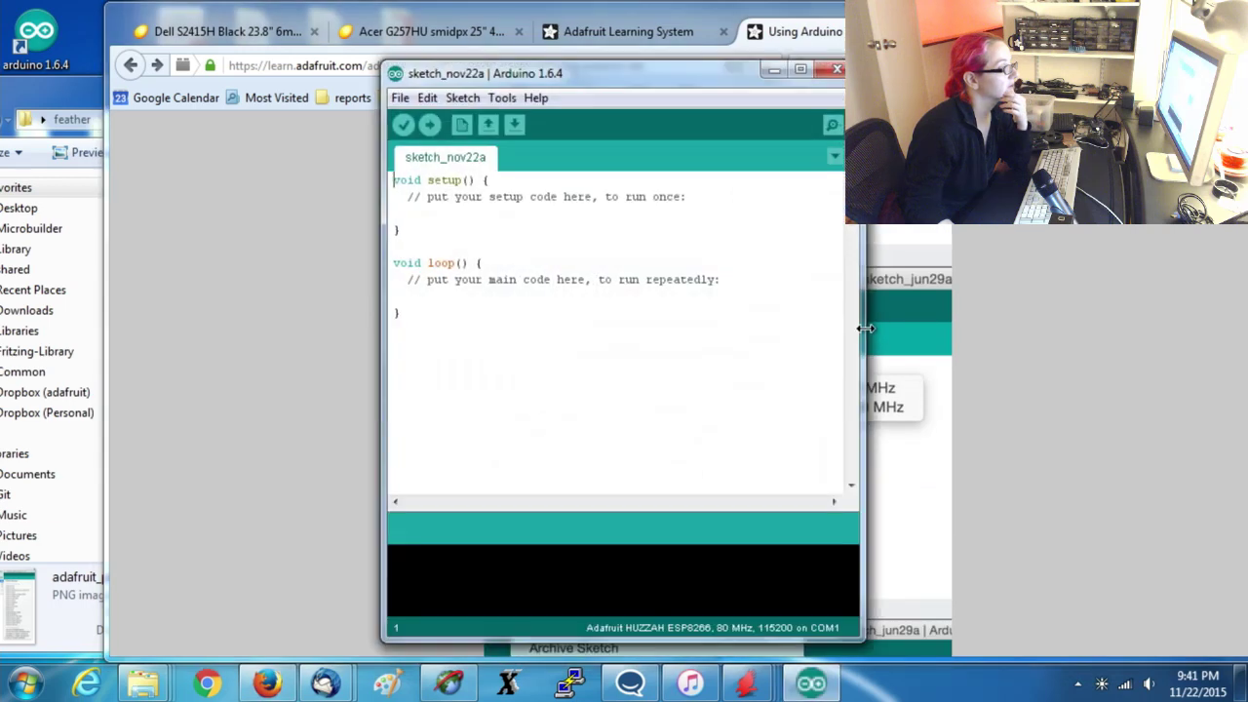
Check the IDE's board, speed and port settings, then open the guide's CPU frequency screenshot page.
click(502, 97)
mouse_move(563, 220)
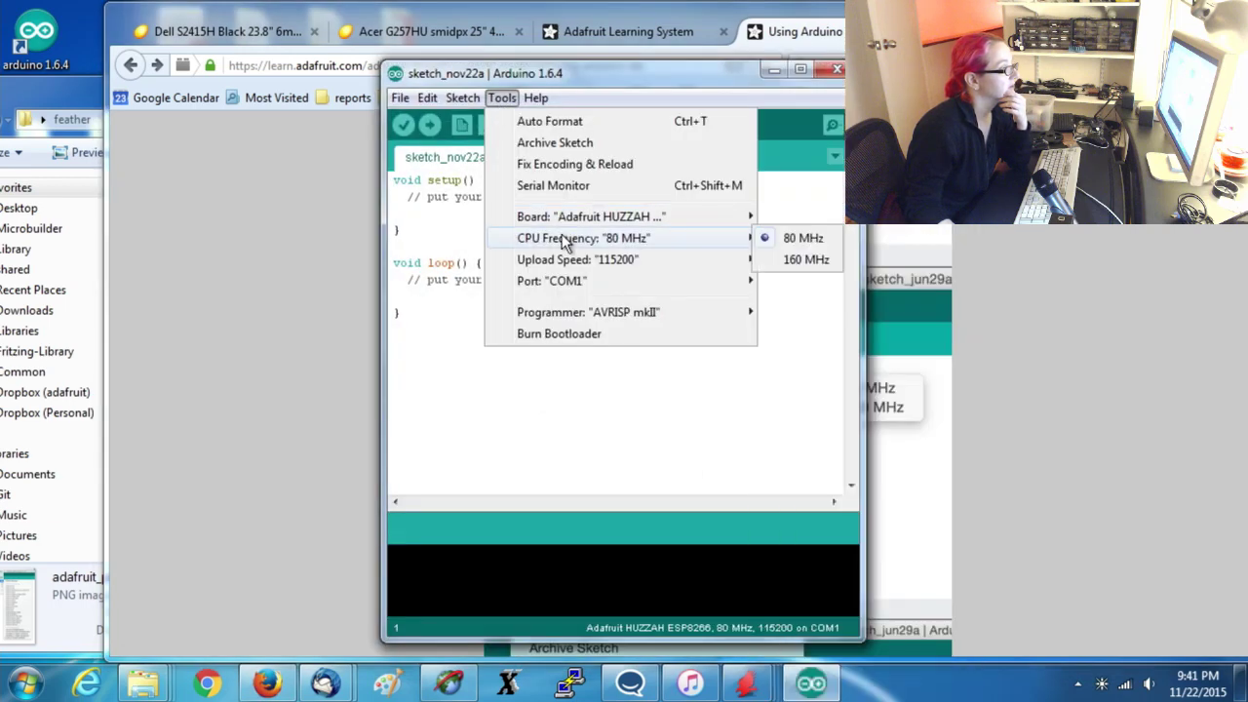
mouse_move(599, 283)
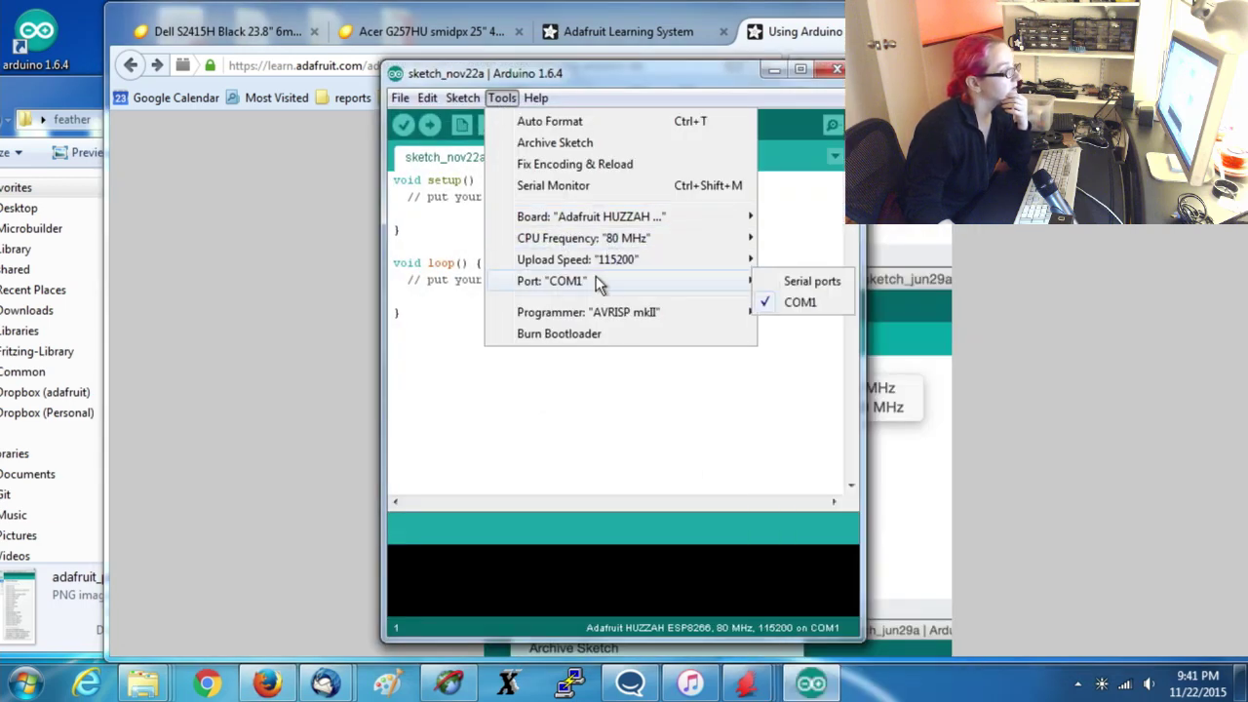
click(1030, 394)
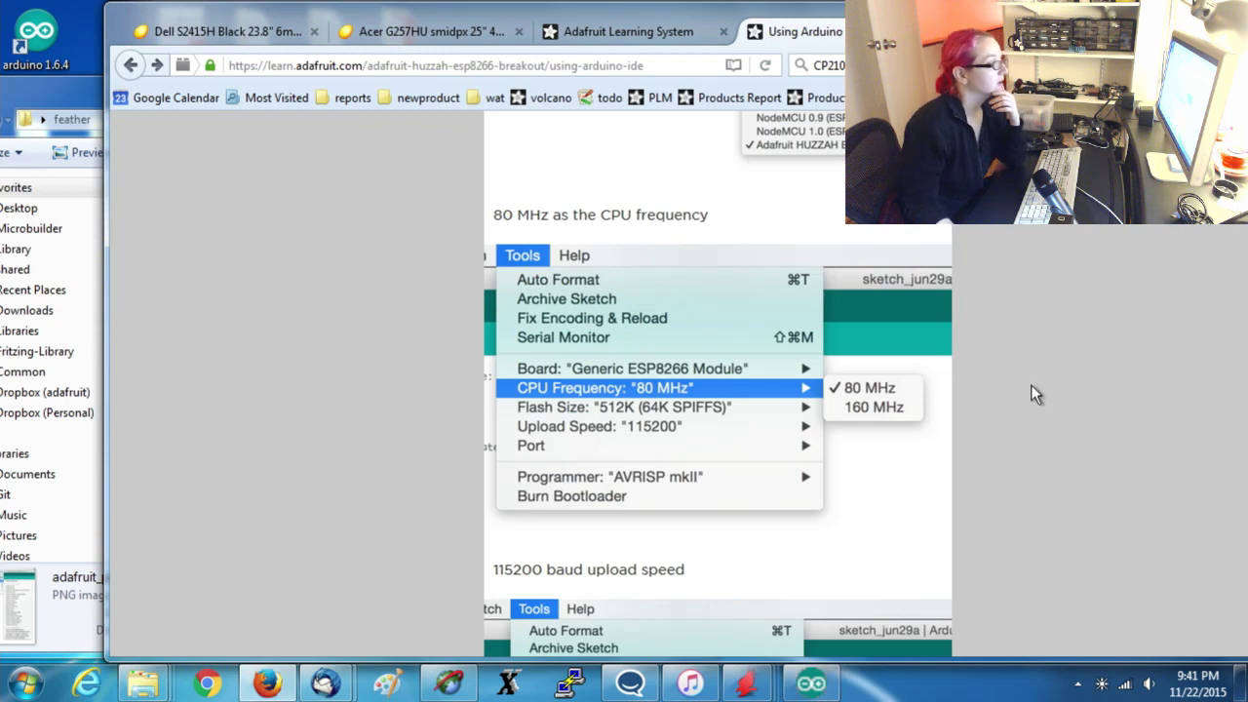
click(717, 426)
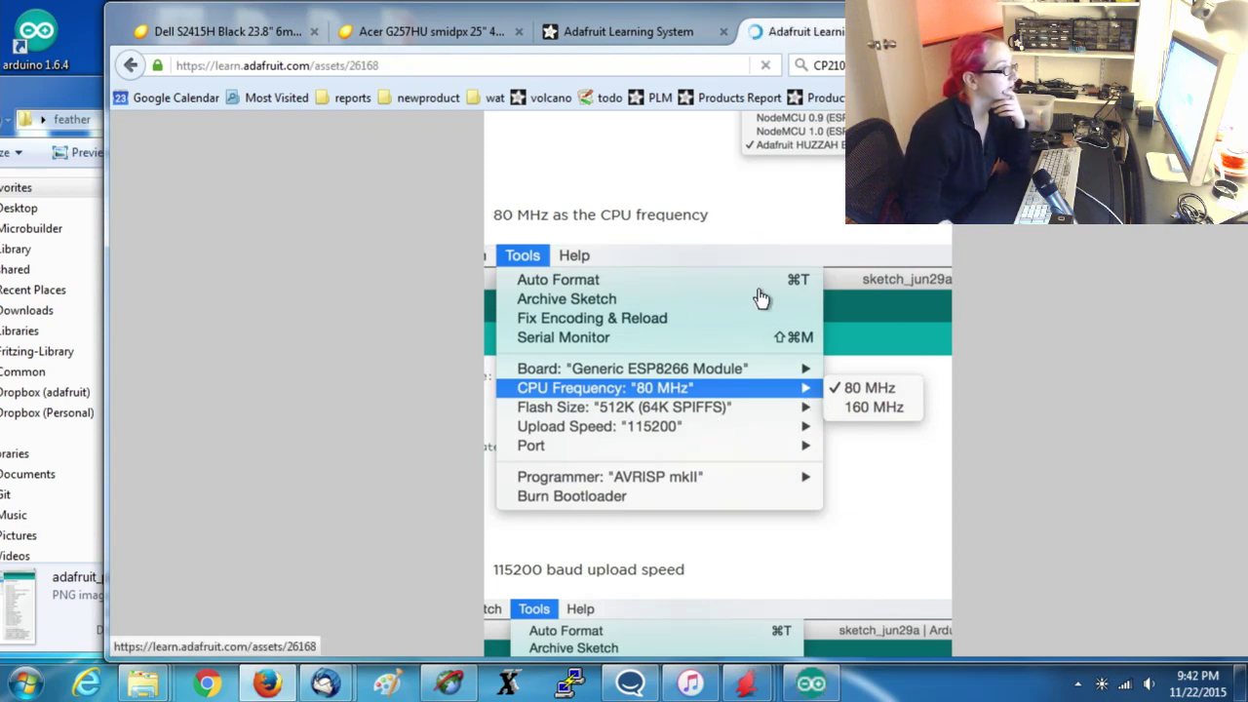
Insert an image above the ESP8266 Board Package section using the first PNG in the feather folder.
click(669, 29)
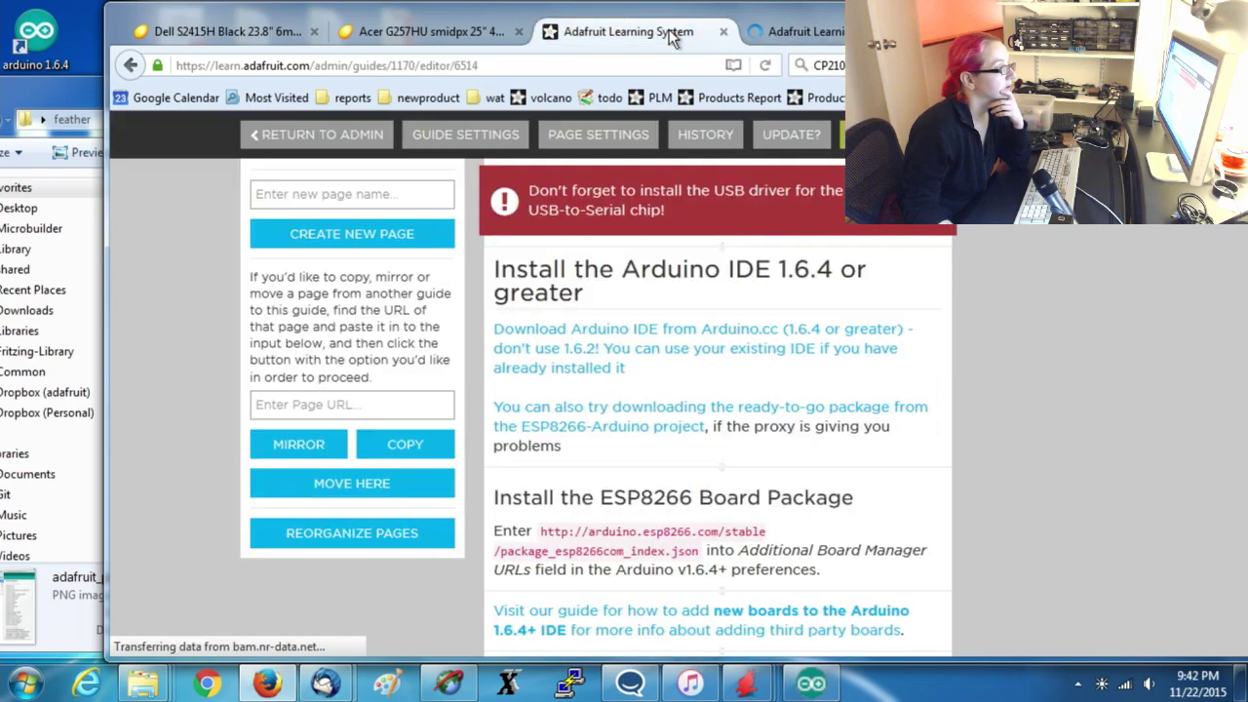
scroll(750, 359, up, 5)
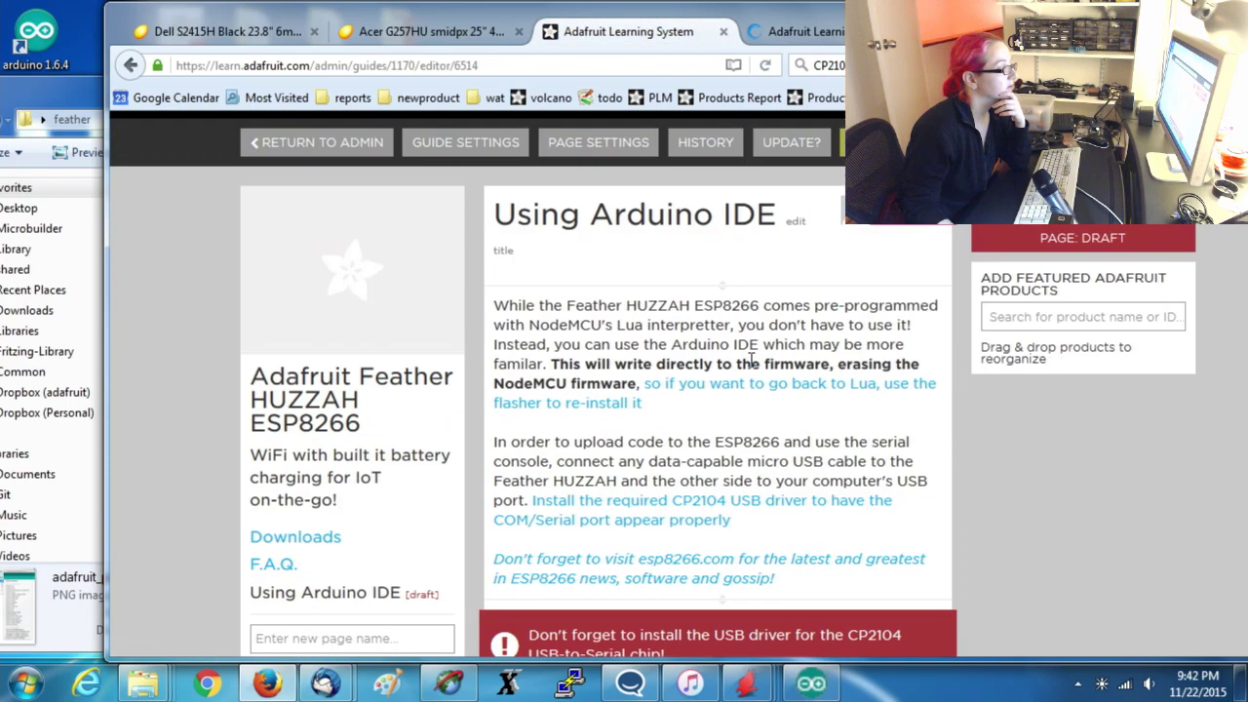
scroll(749, 360, down, 5)
mouse_move(614, 459)
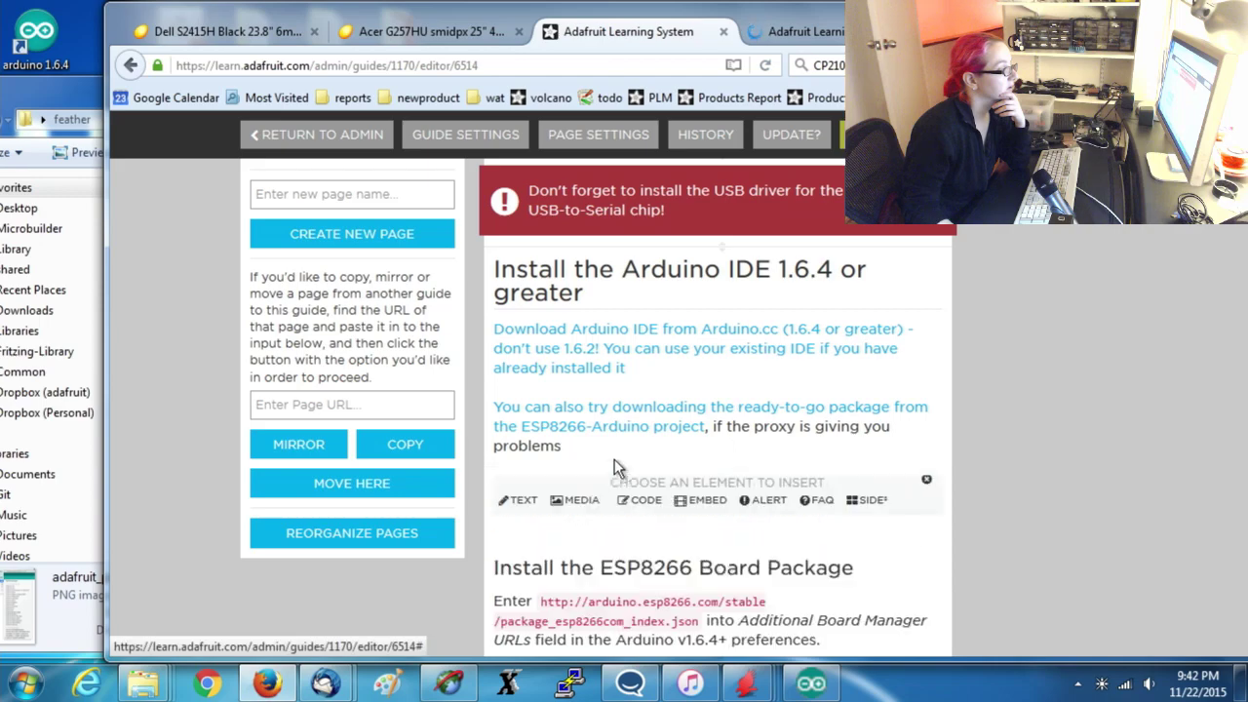
click(577, 497)
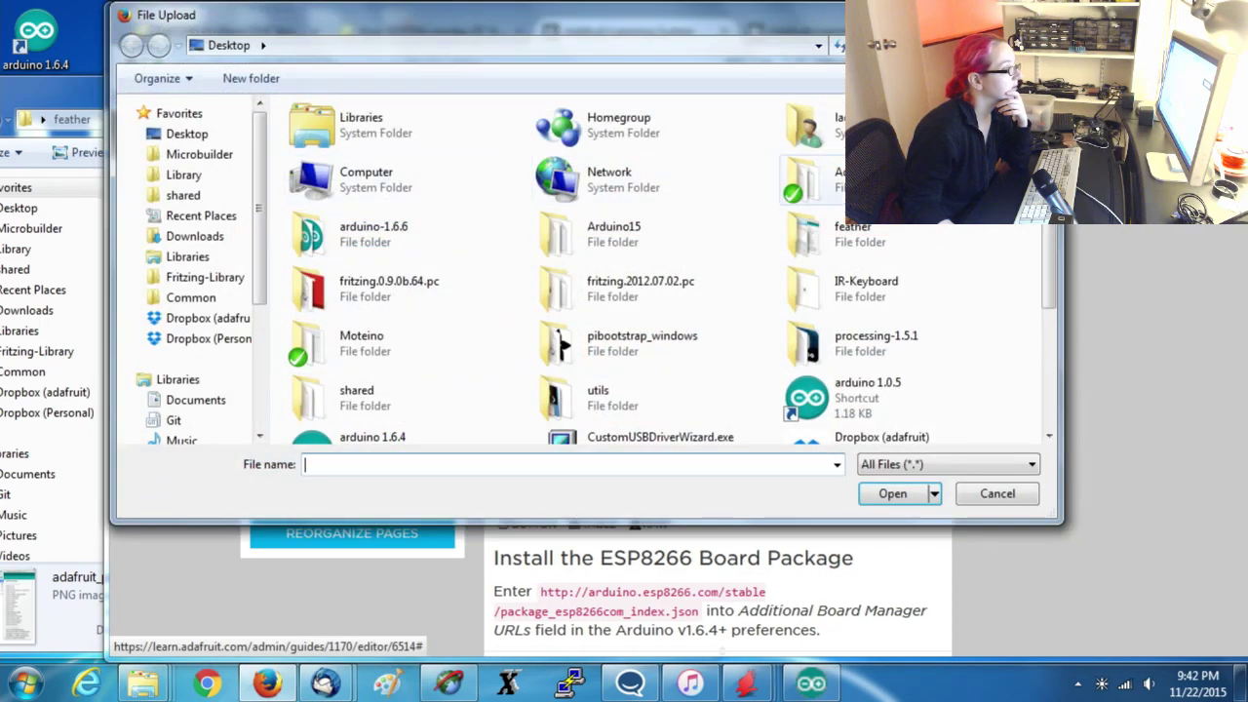
double_click(936, 234)
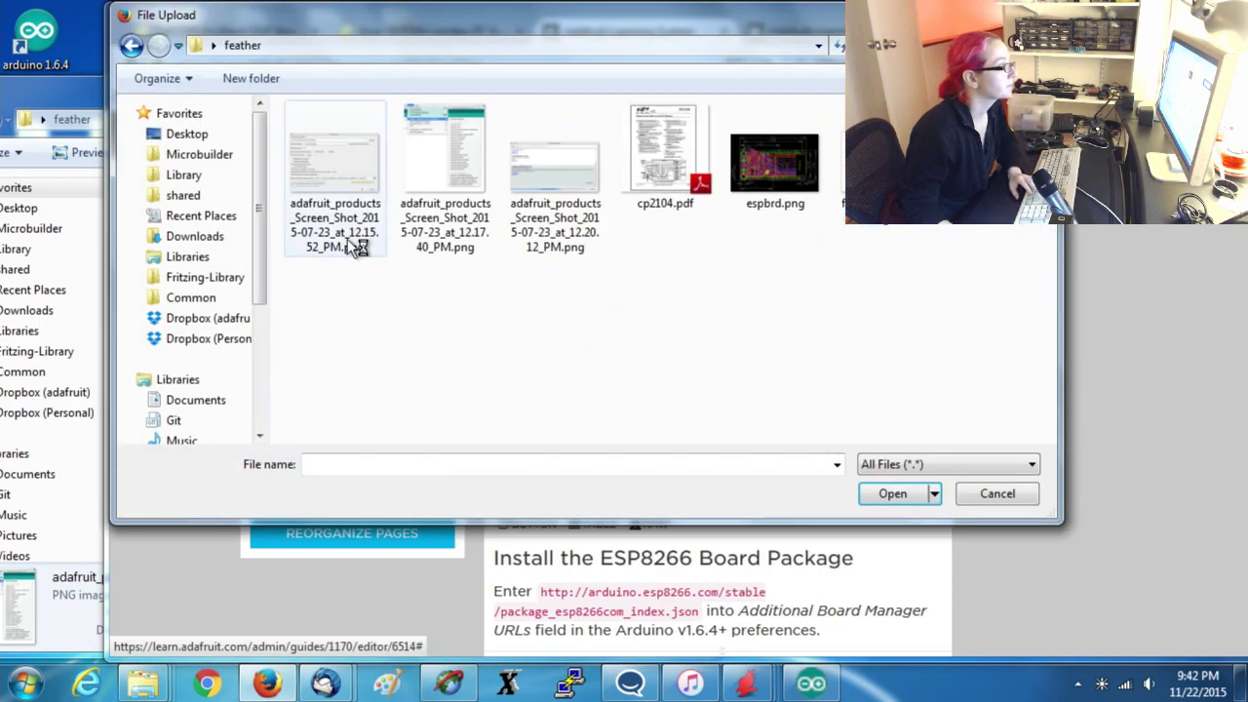
double_click(324, 167)
click(805, 32)
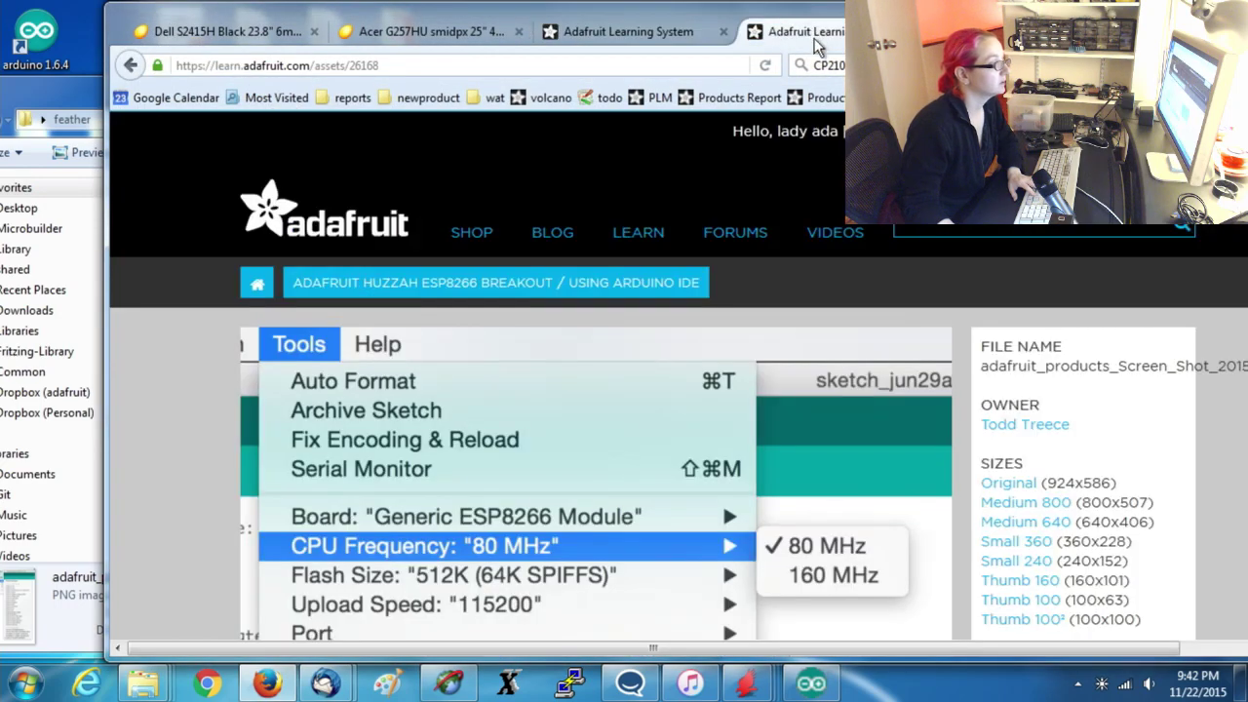
Open the CPU Frequency screenshot at original size and drag it into the feather folder.
scroll(722, 333, down, 6)
click(723, 333)
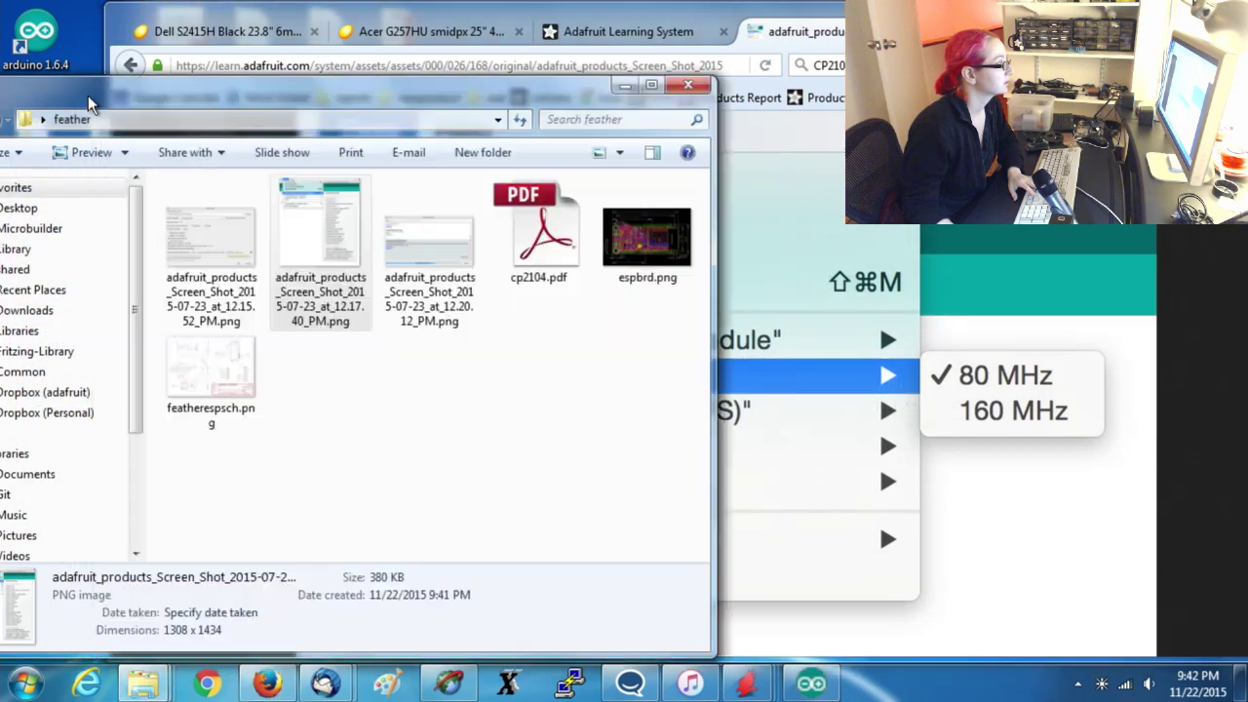
drag(58, 96, 355, 2)
double_click(355, 17)
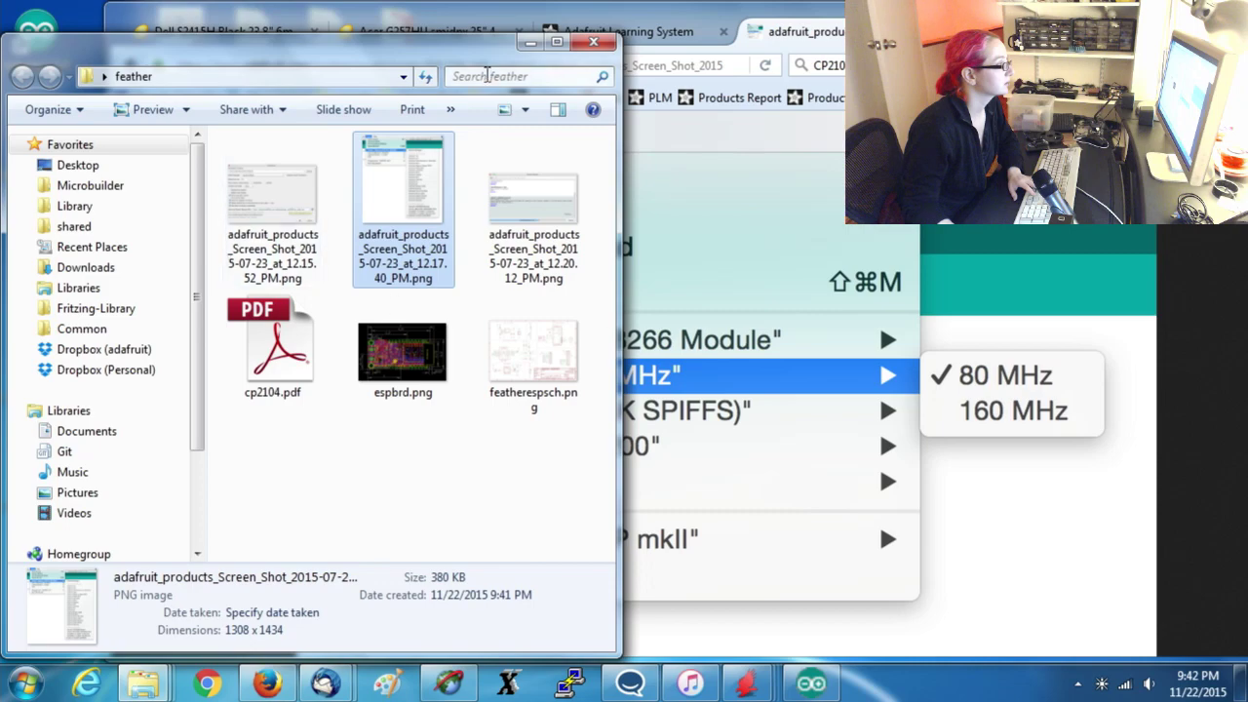
drag(471, 56, 267, 89)
drag(927, 438, 54, 531)
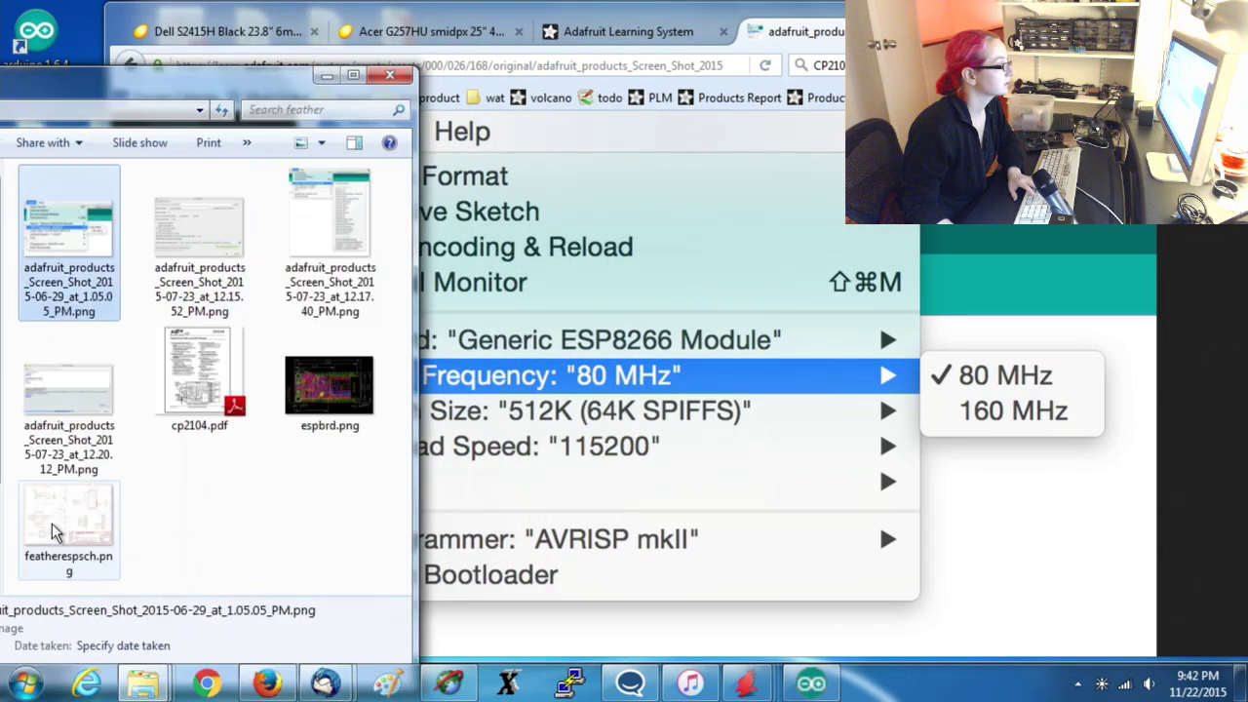
click(655, 12)
Return to the live guide and open the full-size Upload Speed screenshot.
click(127, 66)
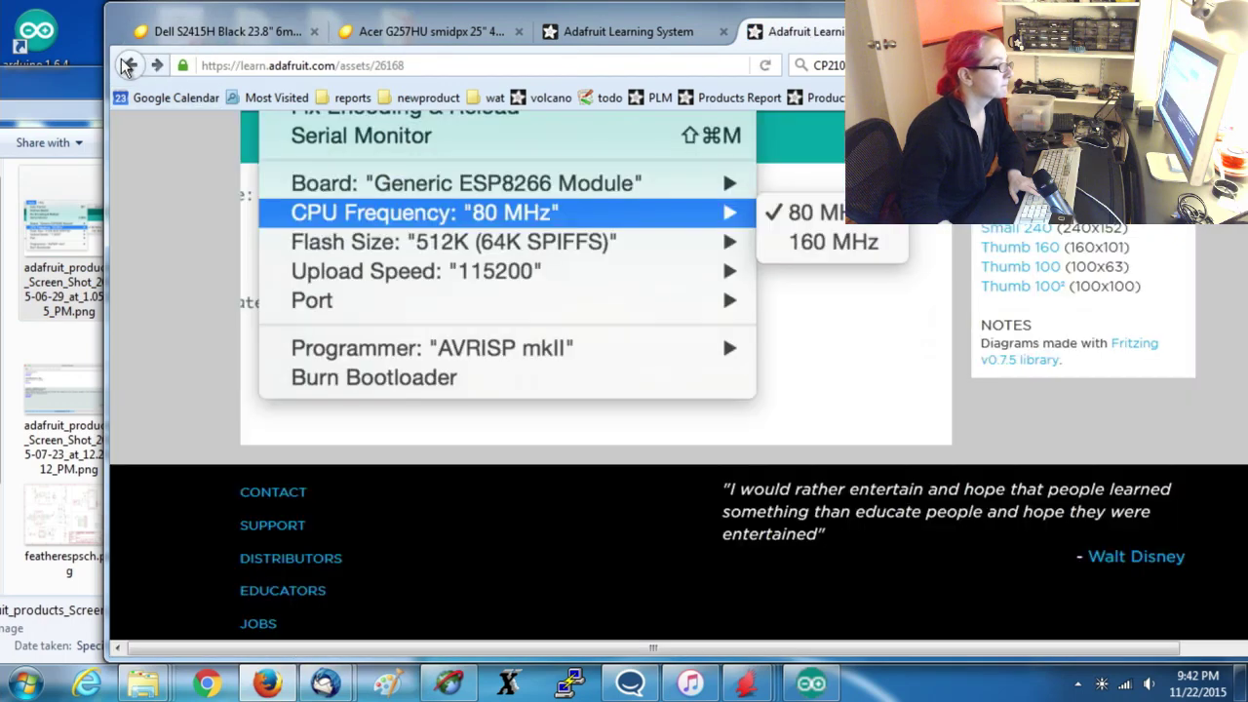
click(131, 66)
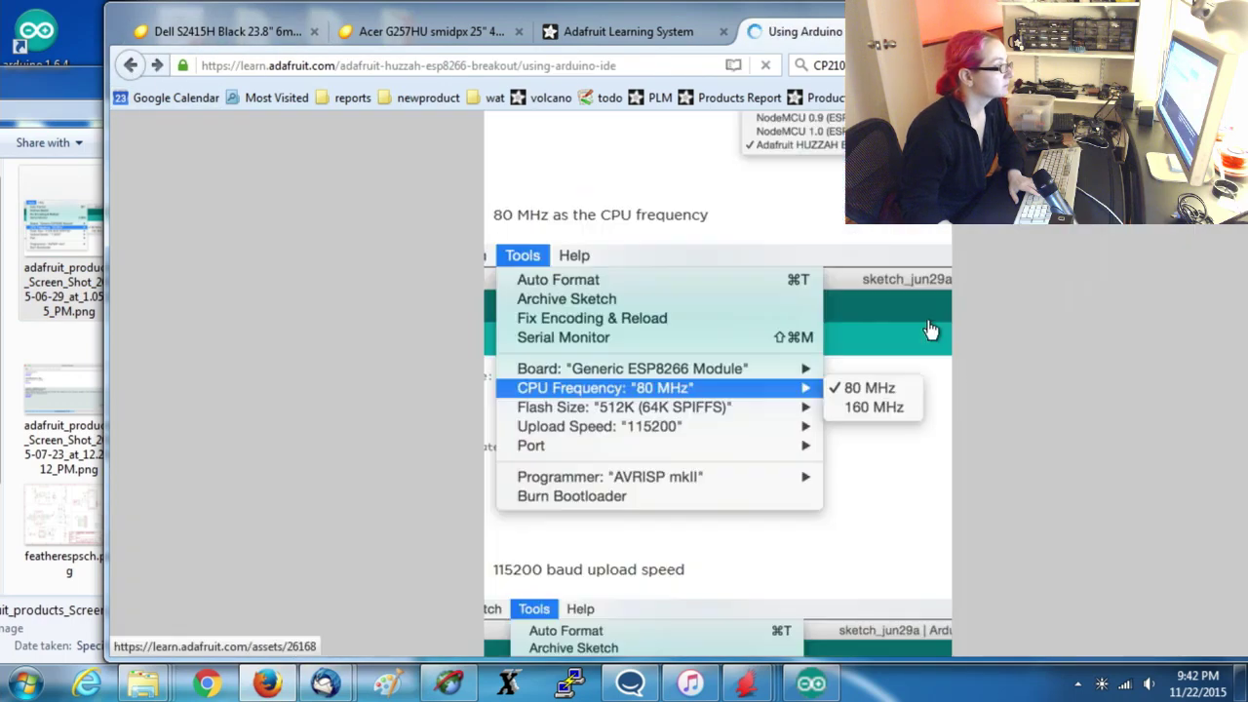
scroll(726, 314, down, 5)
click(726, 314)
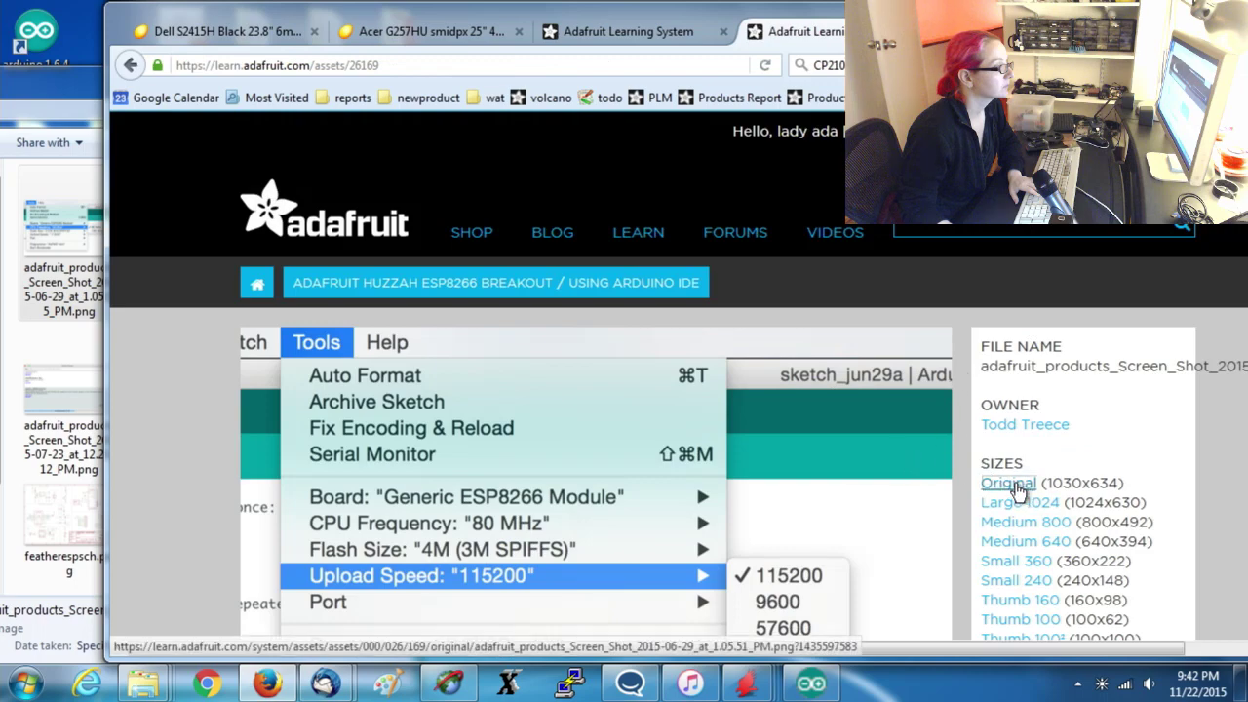
click(1009, 482)
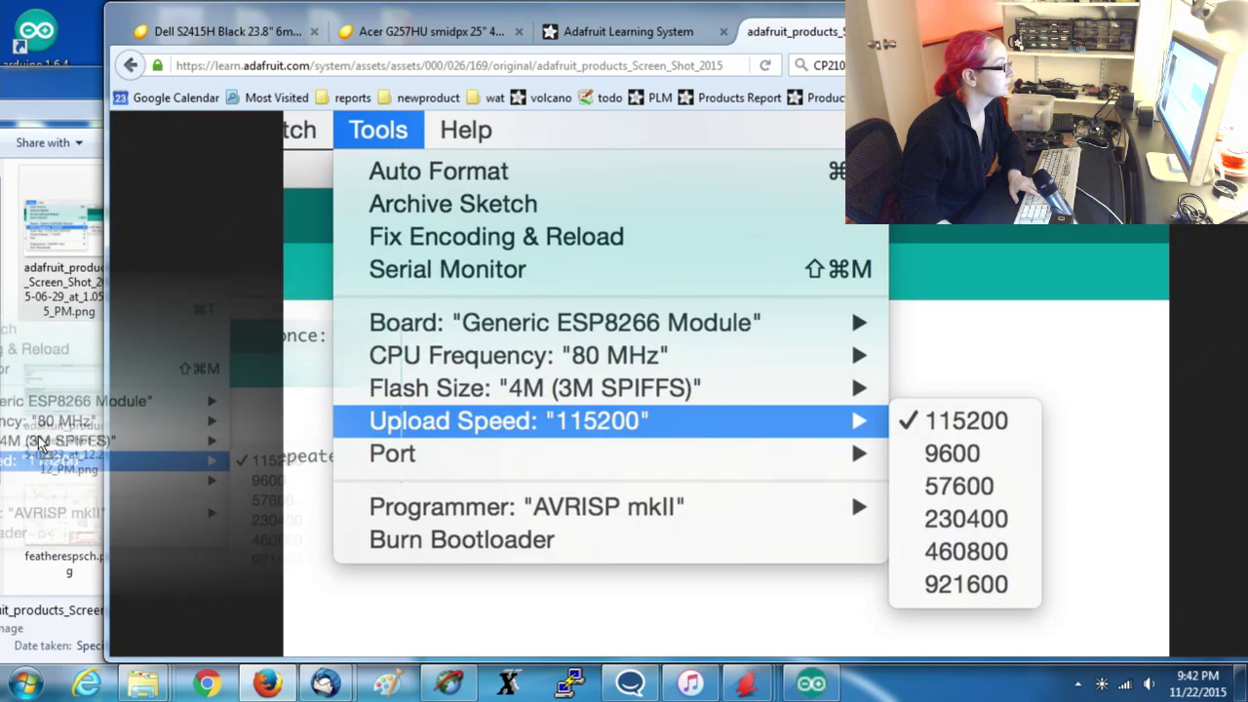
click(666, 33)
scroll(867, 273, down, 8)
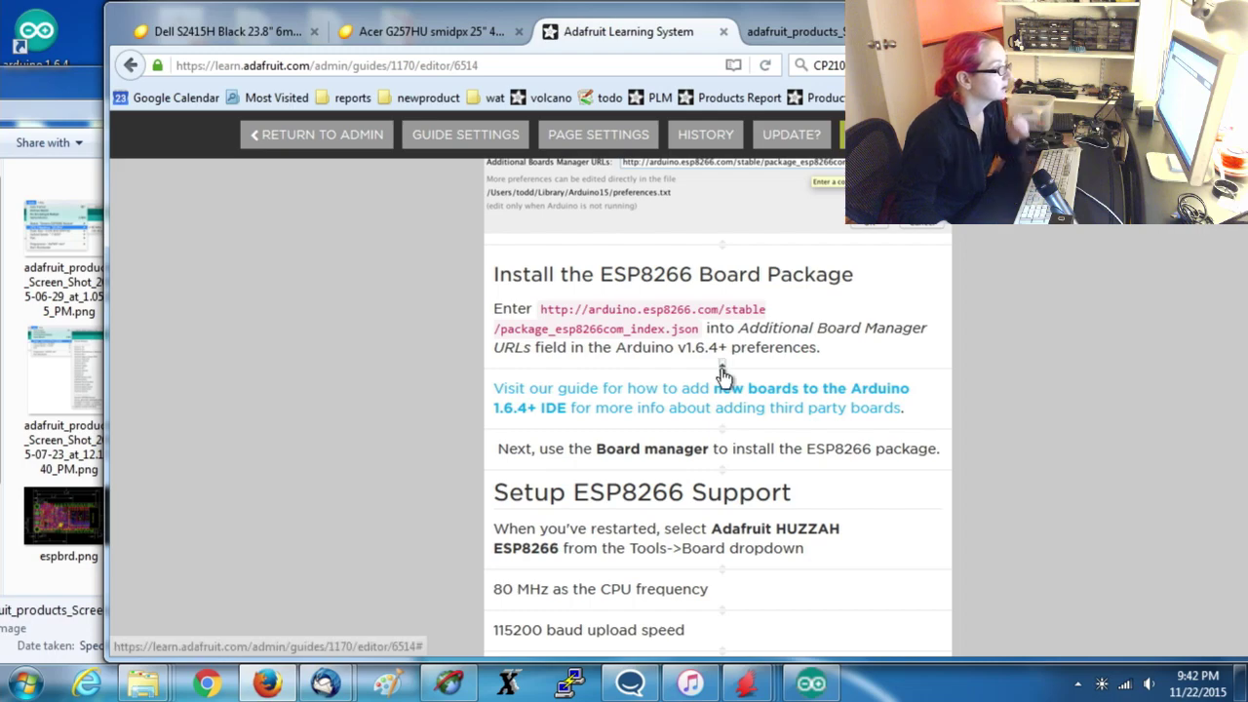
Add an image below the Board Package text by uploading a feather-folder screenshot.
click(719, 371)
click(565, 401)
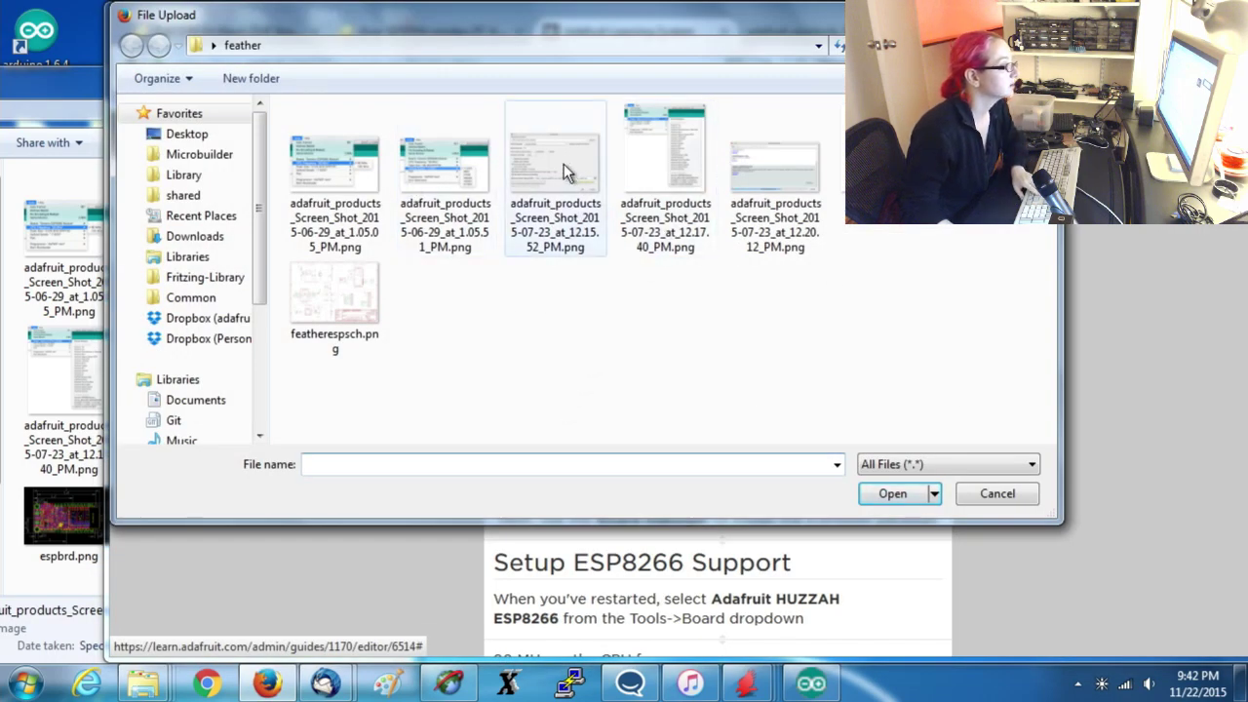
double_click(807, 161)
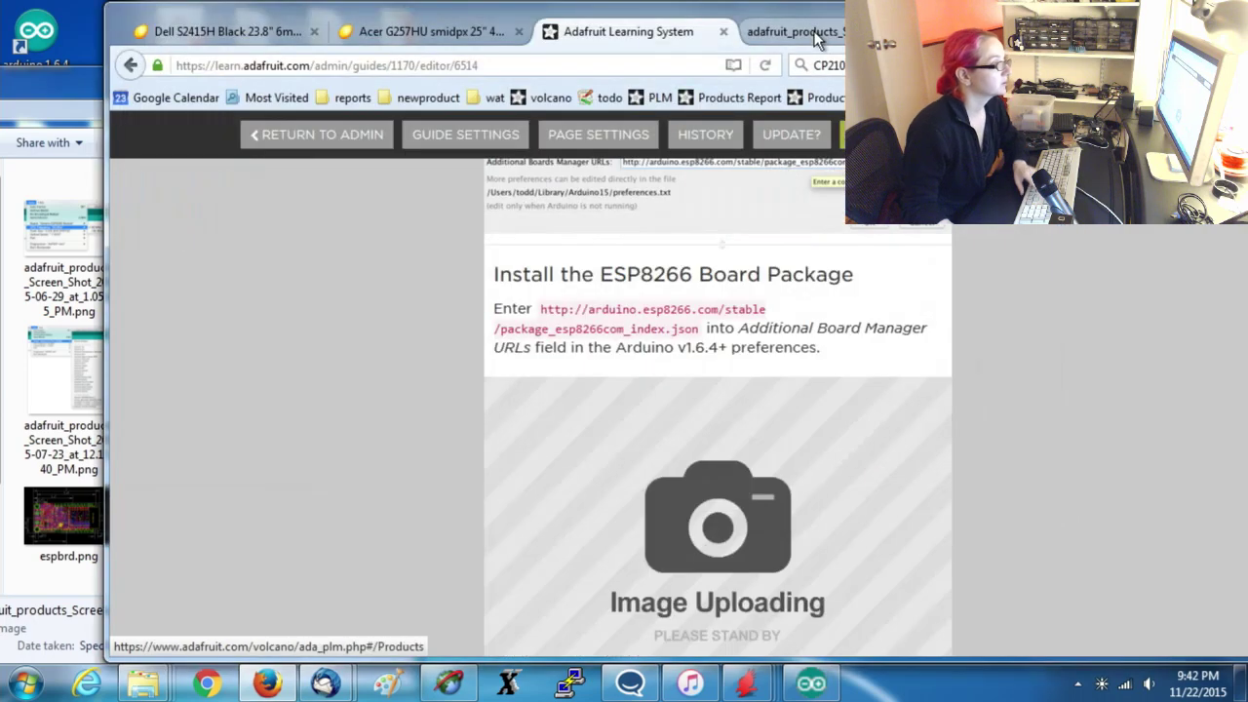
key(ctrl+Tab)
click(132, 65)
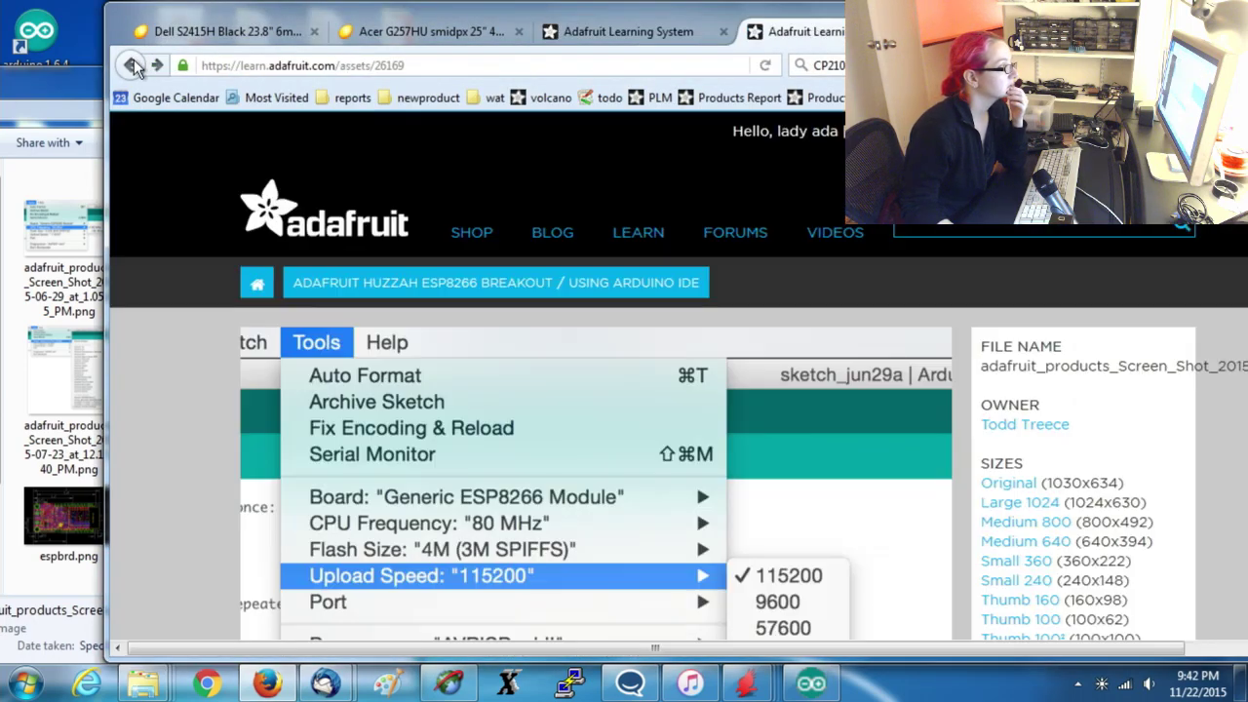
scroll(991, 314, up, 15)
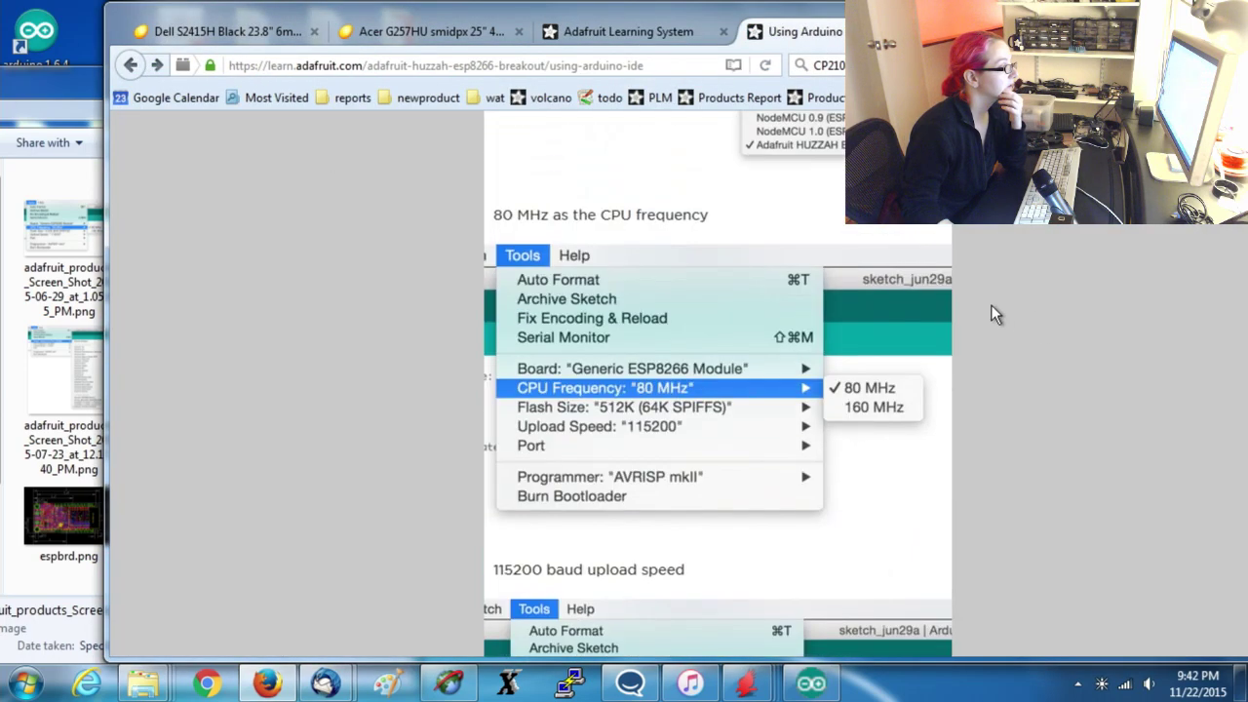
scroll(990, 314, up, 4)
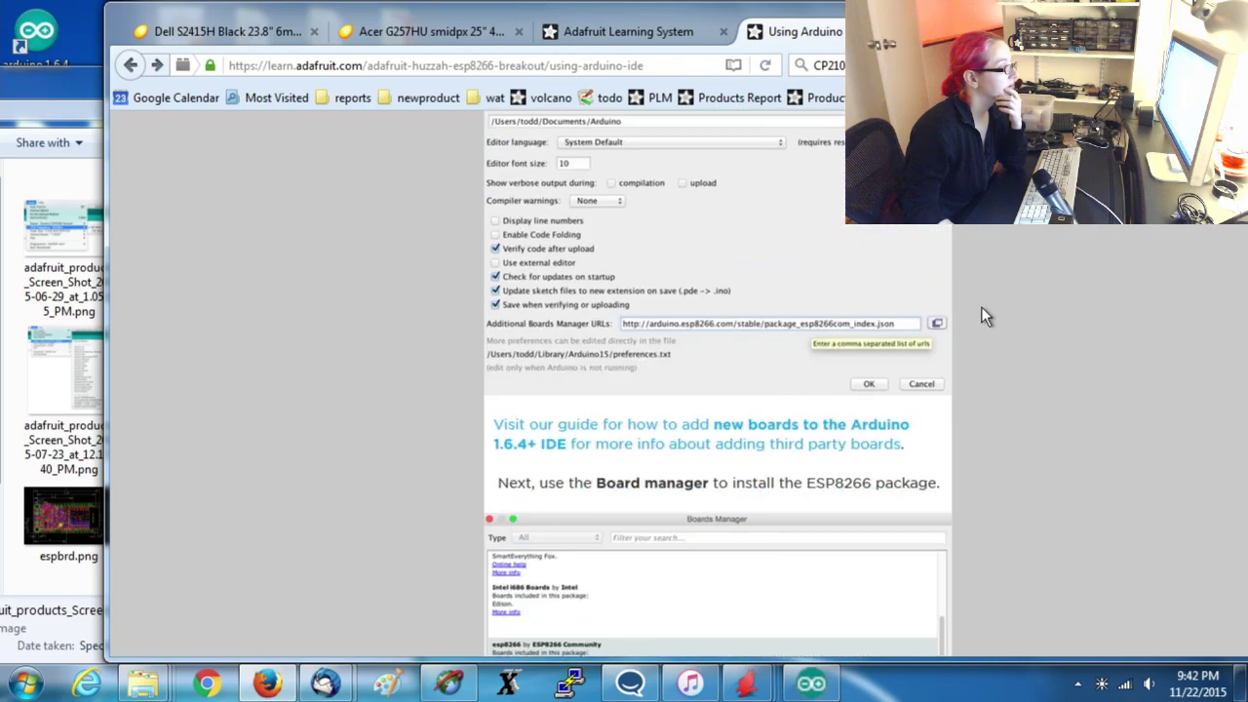
Compare against the live guide and move the Preferences screenshot below the Board Package text.
click(624, 31)
scroll(925, 290, down, 1)
scroll(925, 289, up, 3)
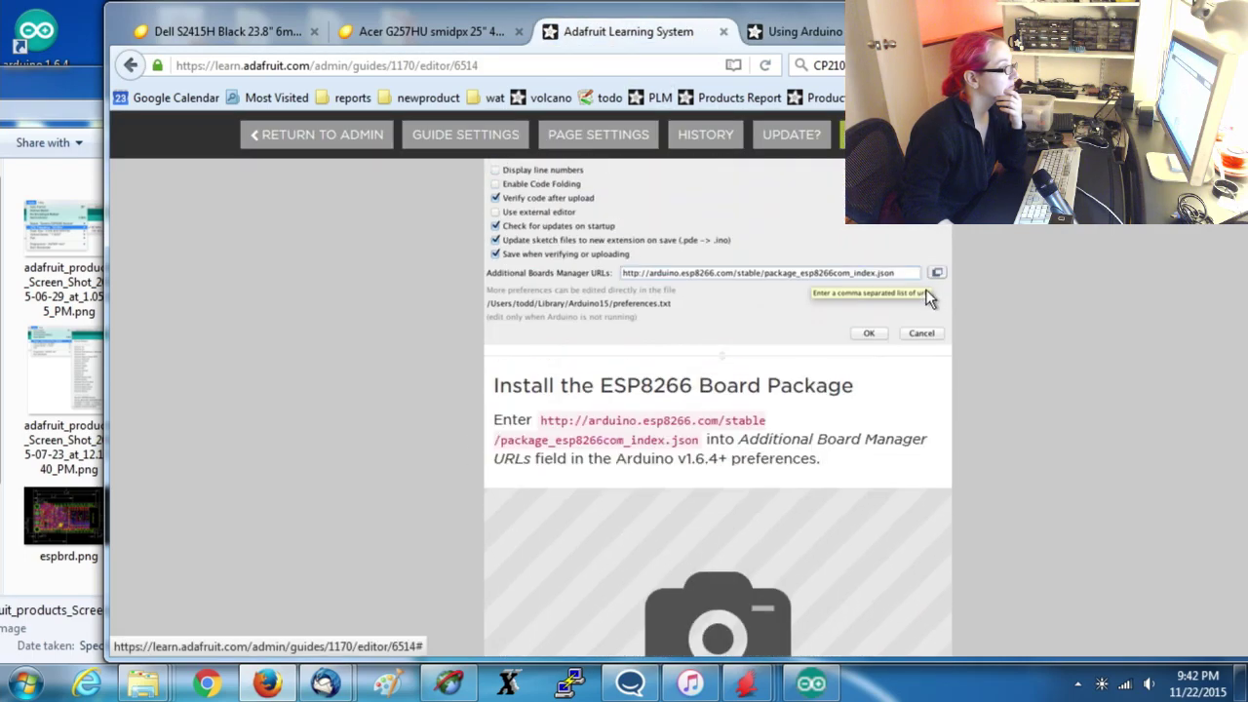
click(812, 33)
scroll(954, 285, up, 5)
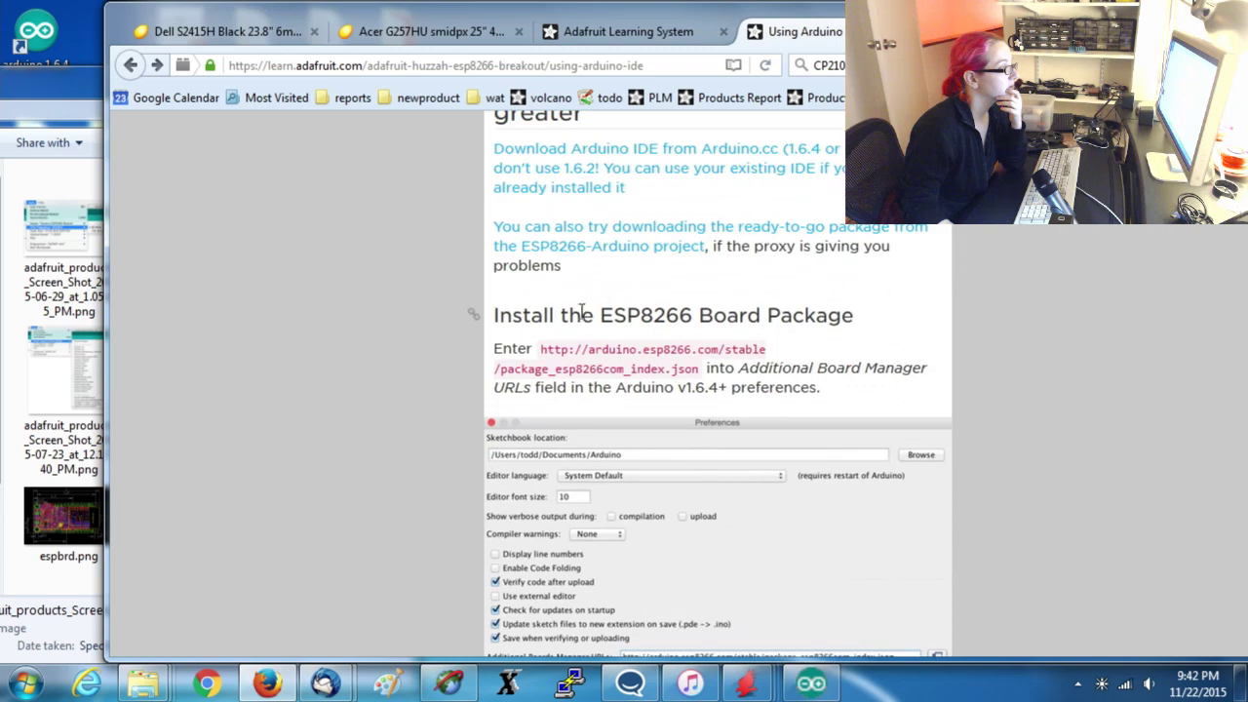
click(605, 45)
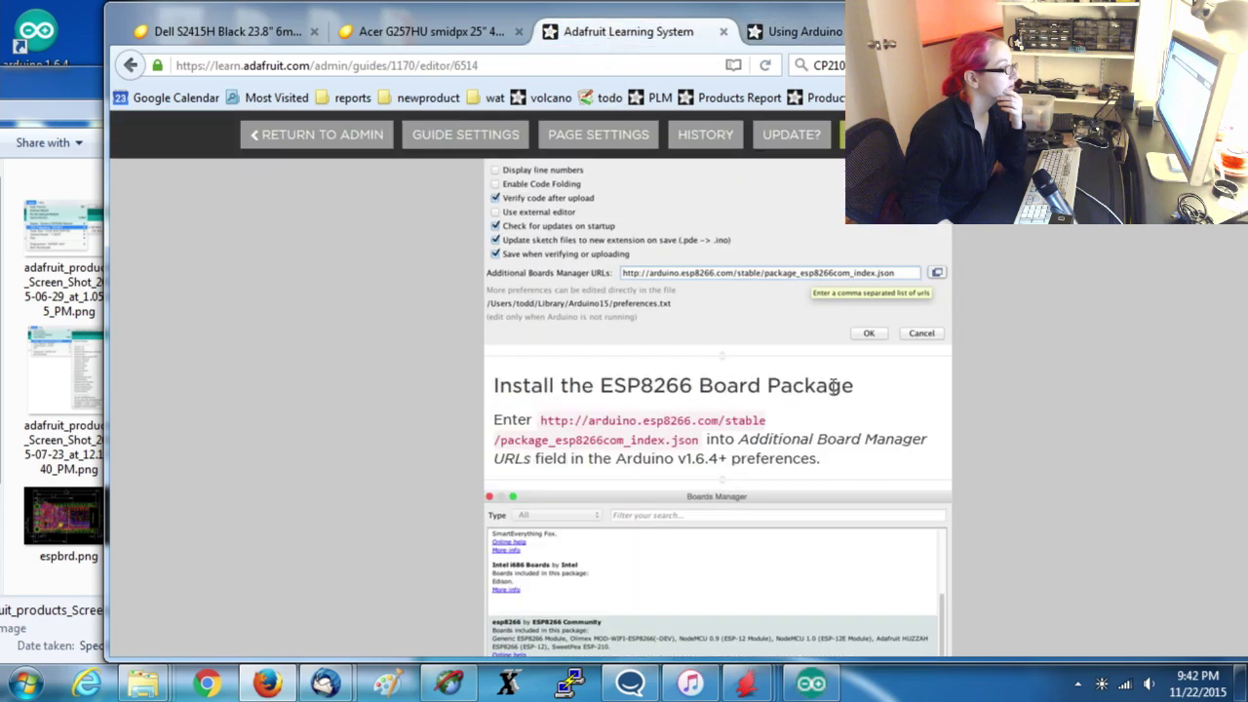
scroll(825, 351, down, 2)
scroll(766, 290, up, 4)
drag(765, 291, 994, 322)
Move the Boards Manager screenshot below the 'Visit our guide' paragraph.
scroll(1017, 365, down, 3)
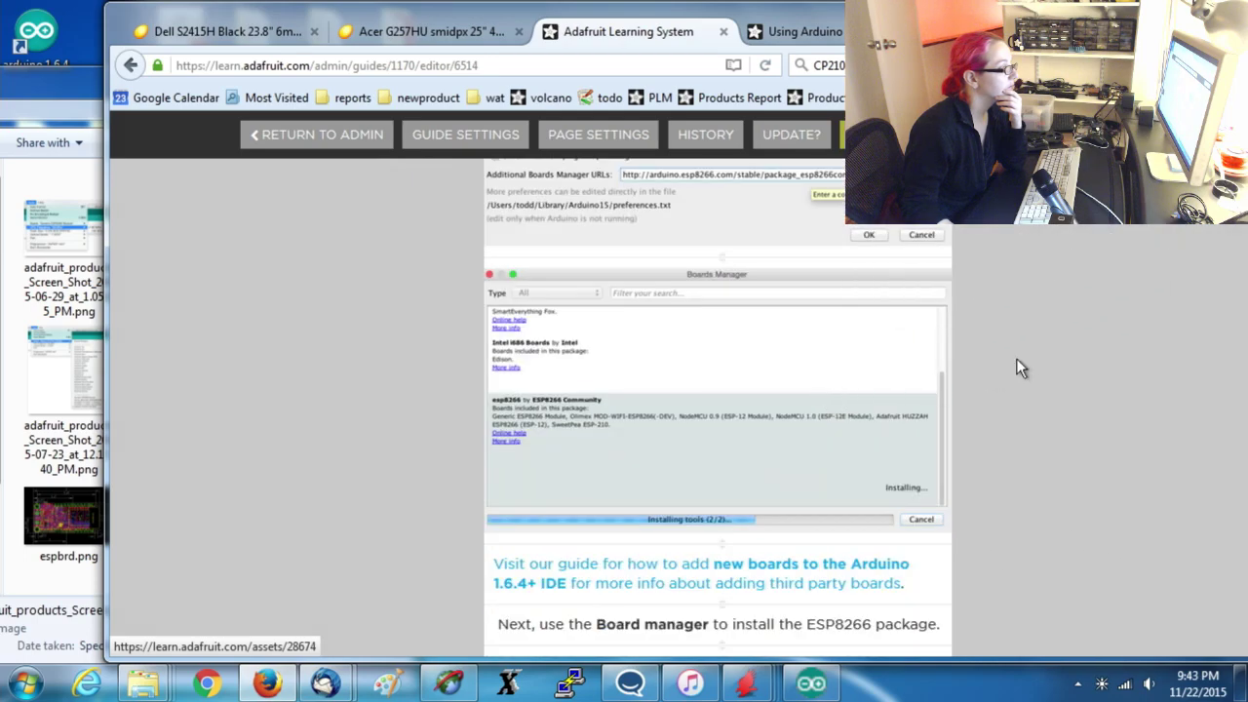
scroll(1025, 347, up, 5)
scroll(969, 420, down, 10)
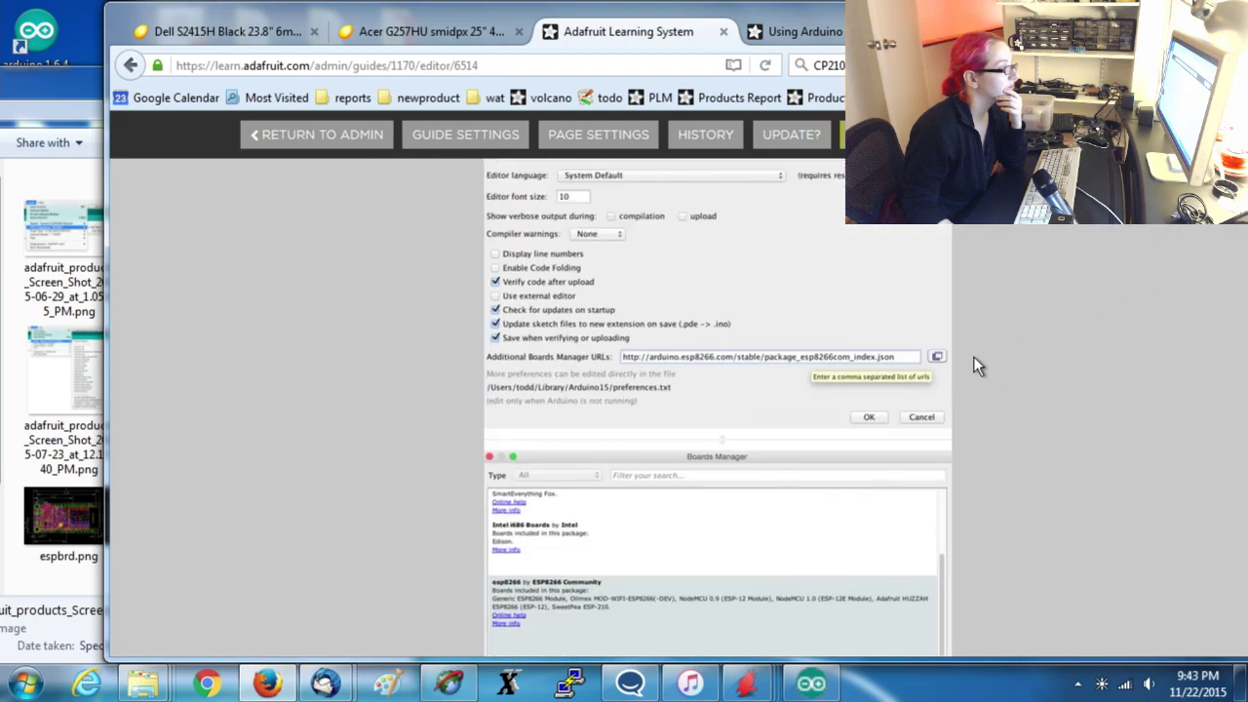
drag(717, 309, 988, 393)
Check the image order on the live guide, then open insert options below the board-selection paragraph.
scroll(983, 383, down, 3)
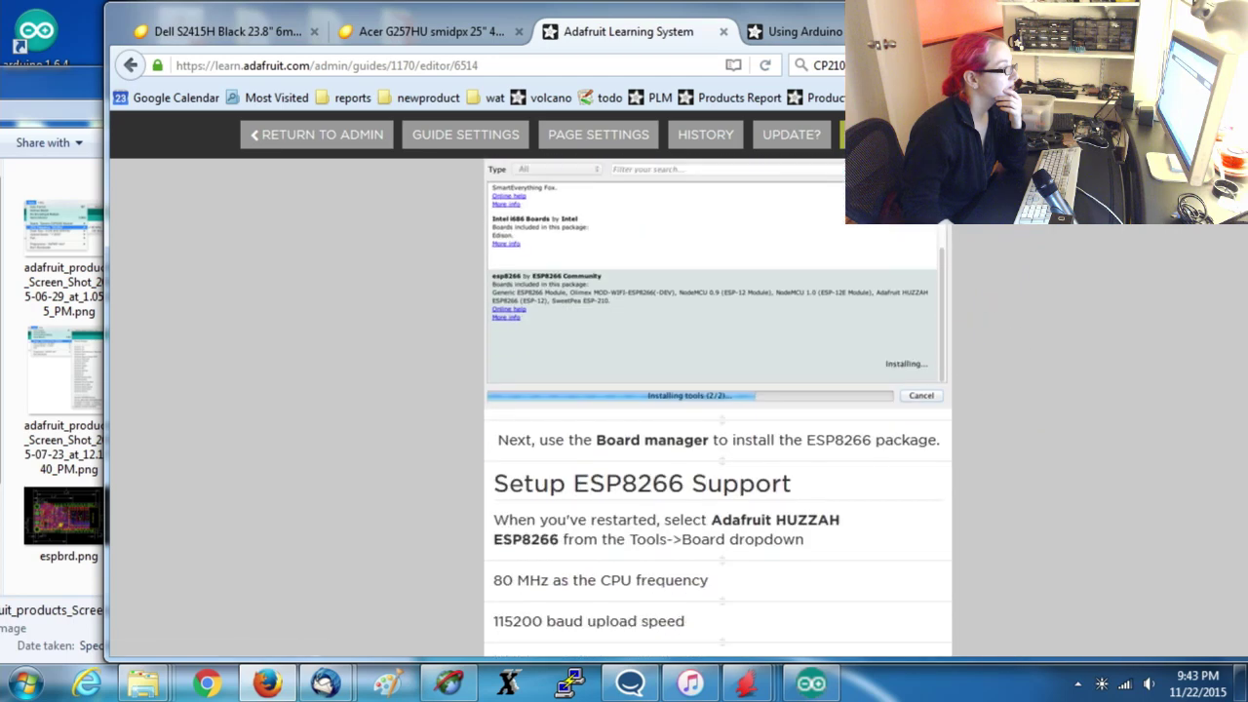
click(819, 33)
scroll(981, 293, down, 5)
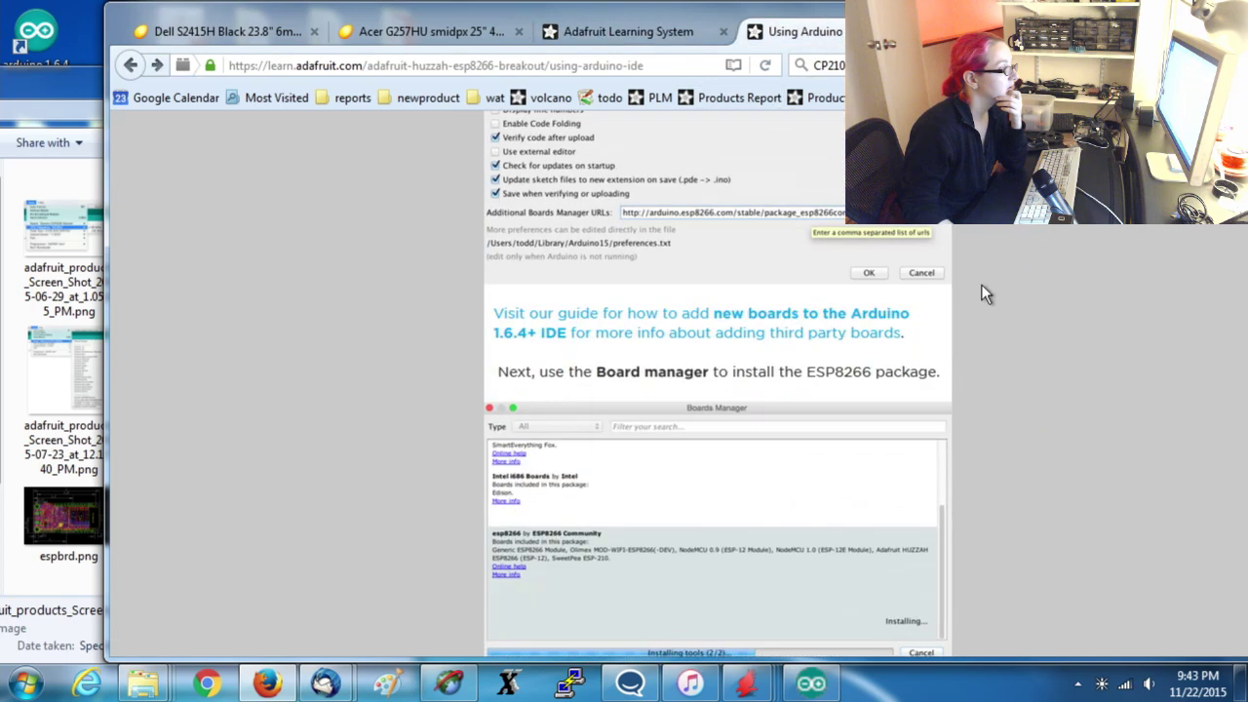
click(638, 33)
scroll(718, 142, down, 3)
scroll(941, 361, up, 5)
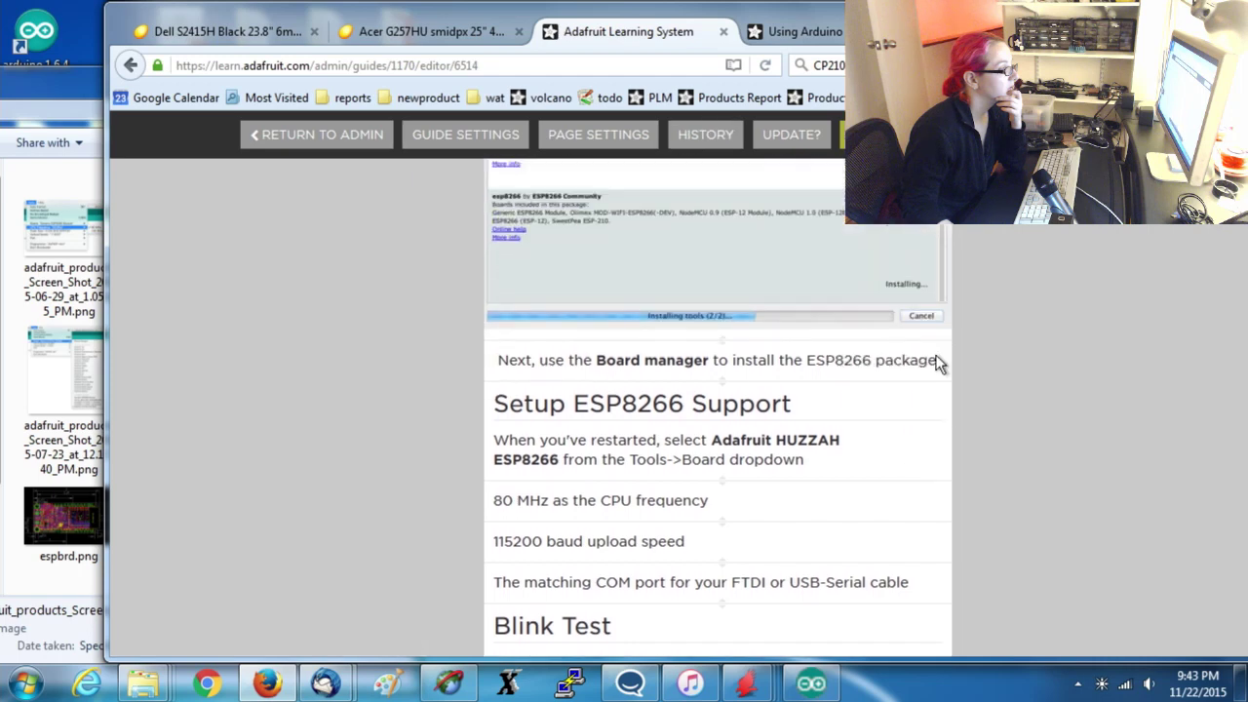
scroll(947, 426, down, 3)
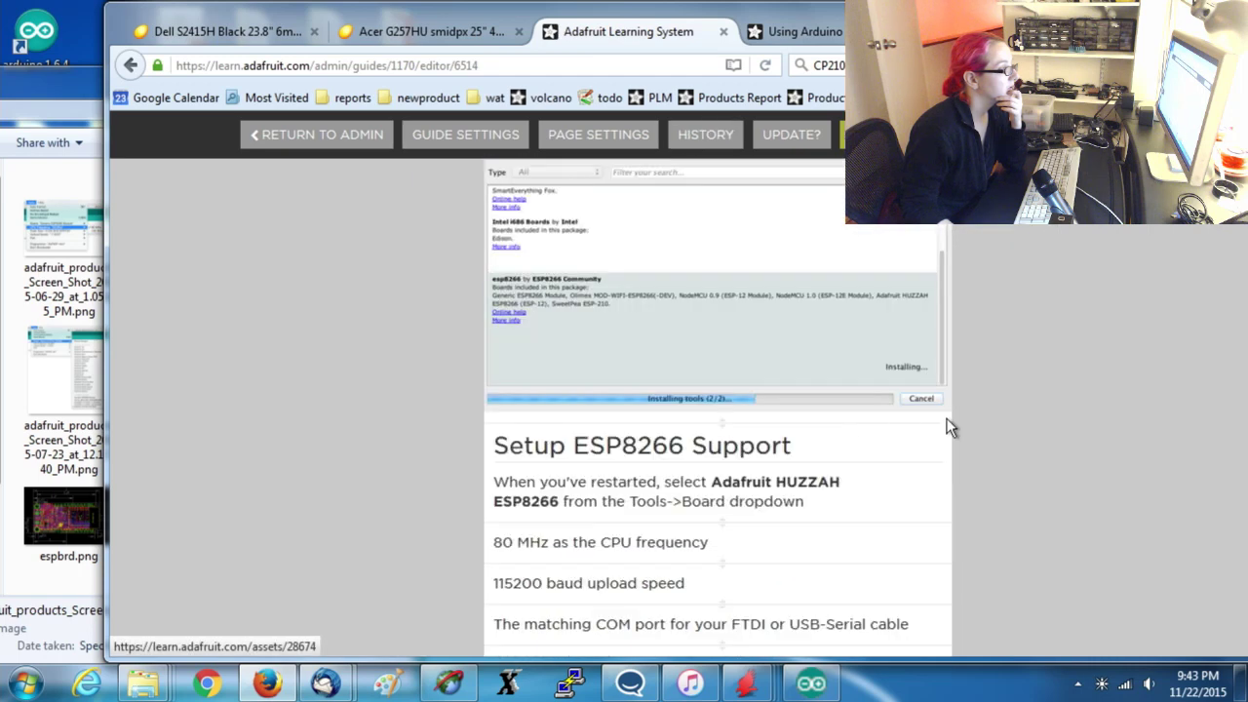
scroll(1010, 399, down, 2)
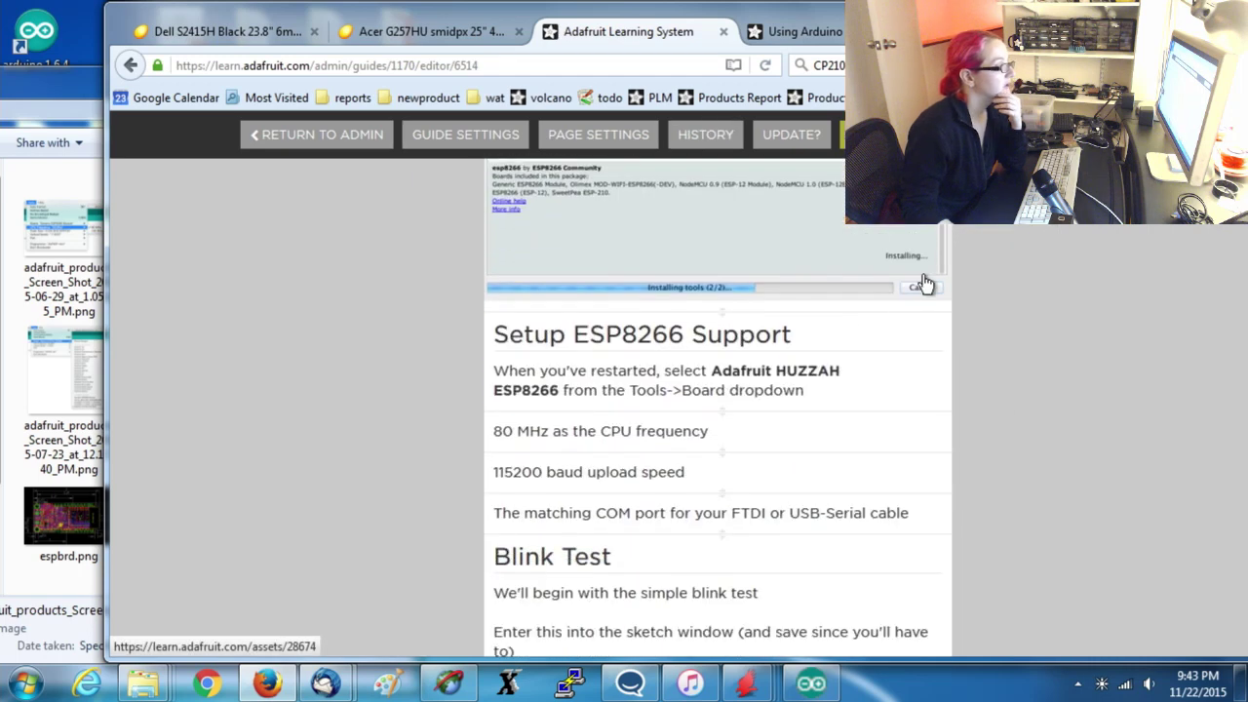
click(727, 419)
Choose MEDIA and delete the unneeded 12.15.52 PM and 12.20.12 PM screenshot files.
click(574, 443)
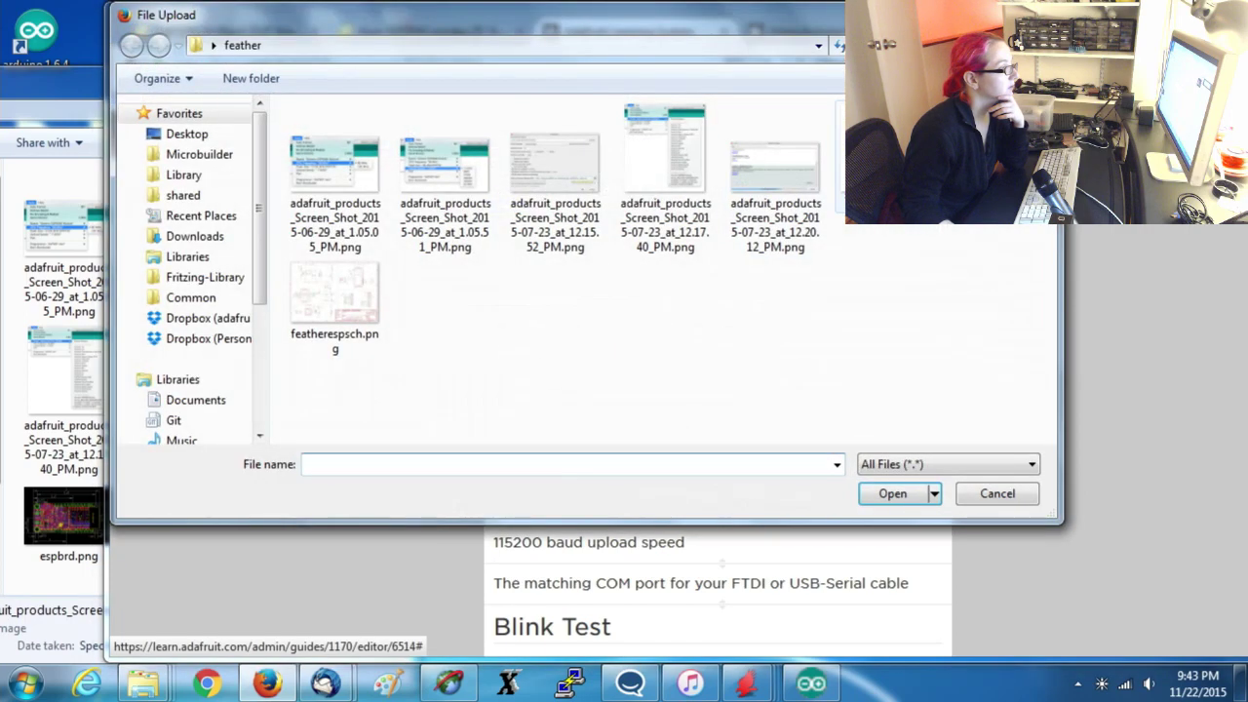
click(567, 182)
key(Delete)
key(Return)
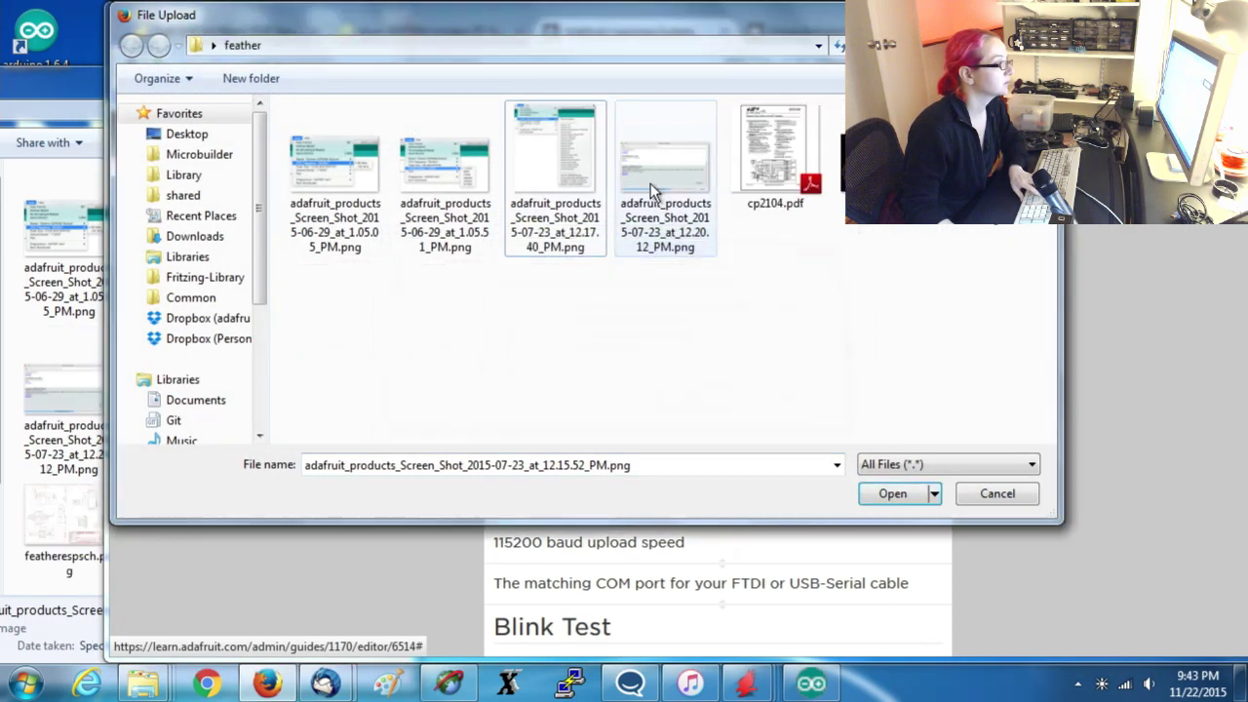
click(651, 182)
key(Delete)
key(Return)
Upload the 12.17.40 PM board-menu screenshot after checking the Arduino IDE's board settings.
click(557, 145)
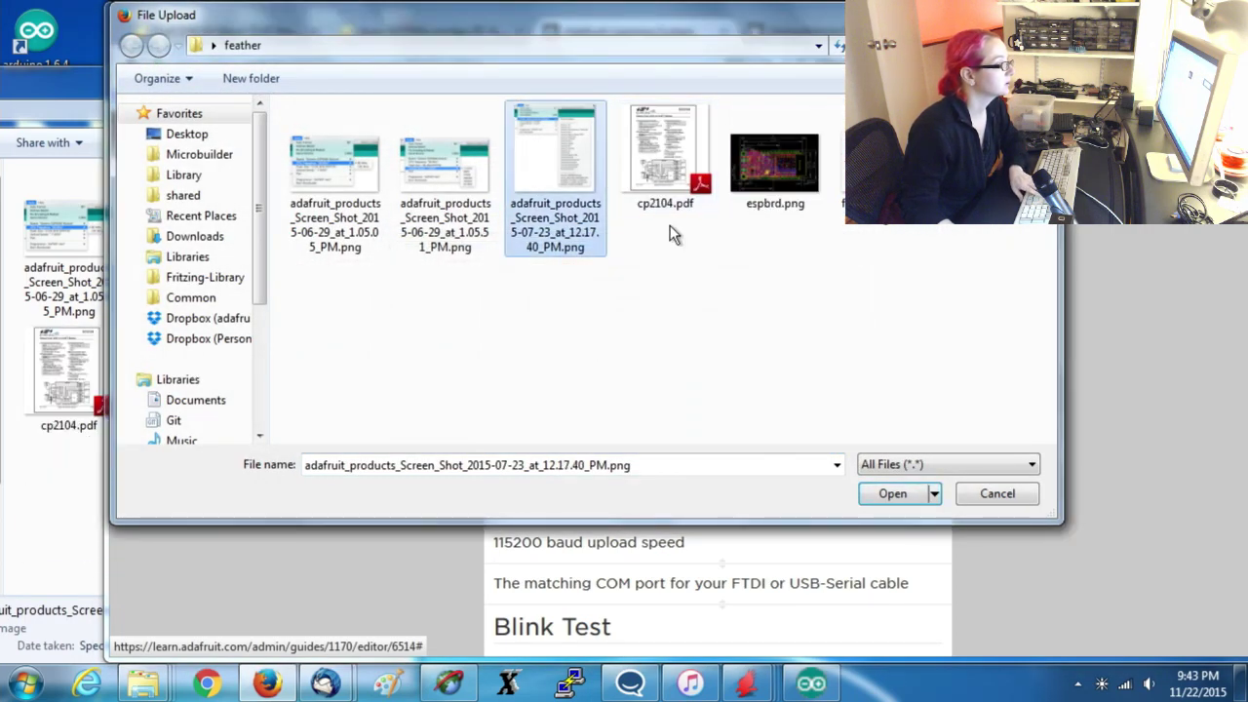
click(817, 690)
click(502, 97)
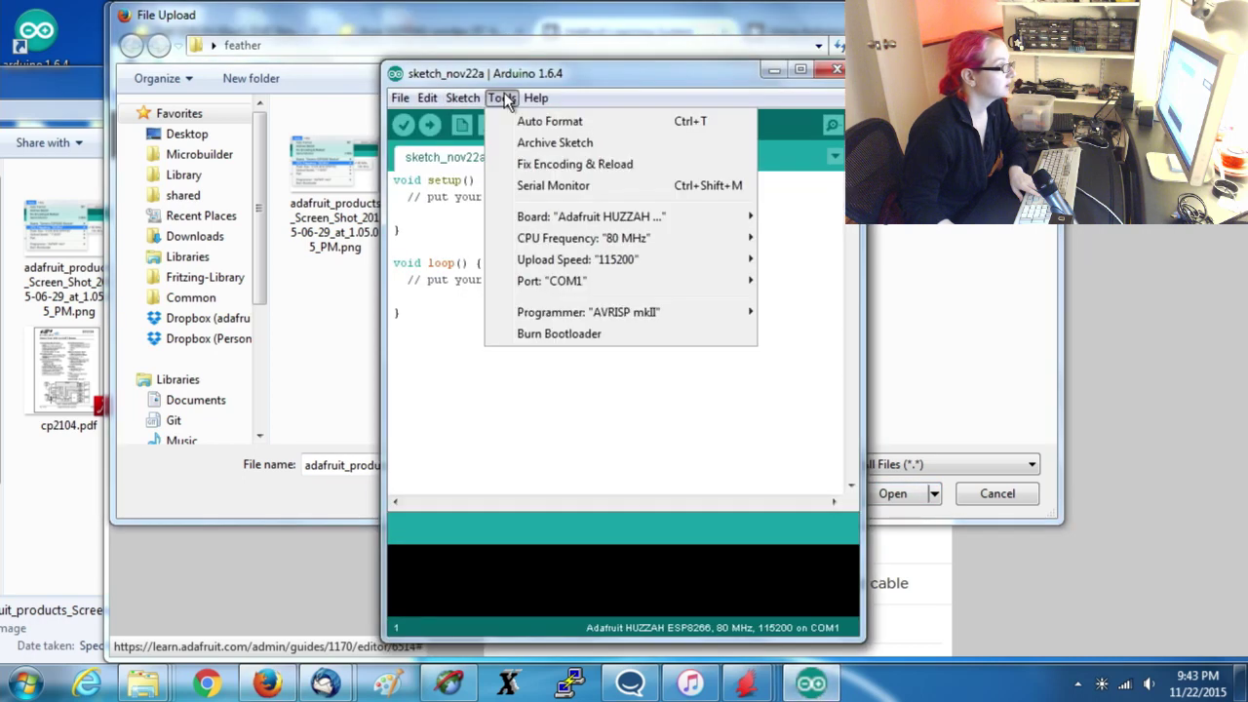
mouse_move(576, 219)
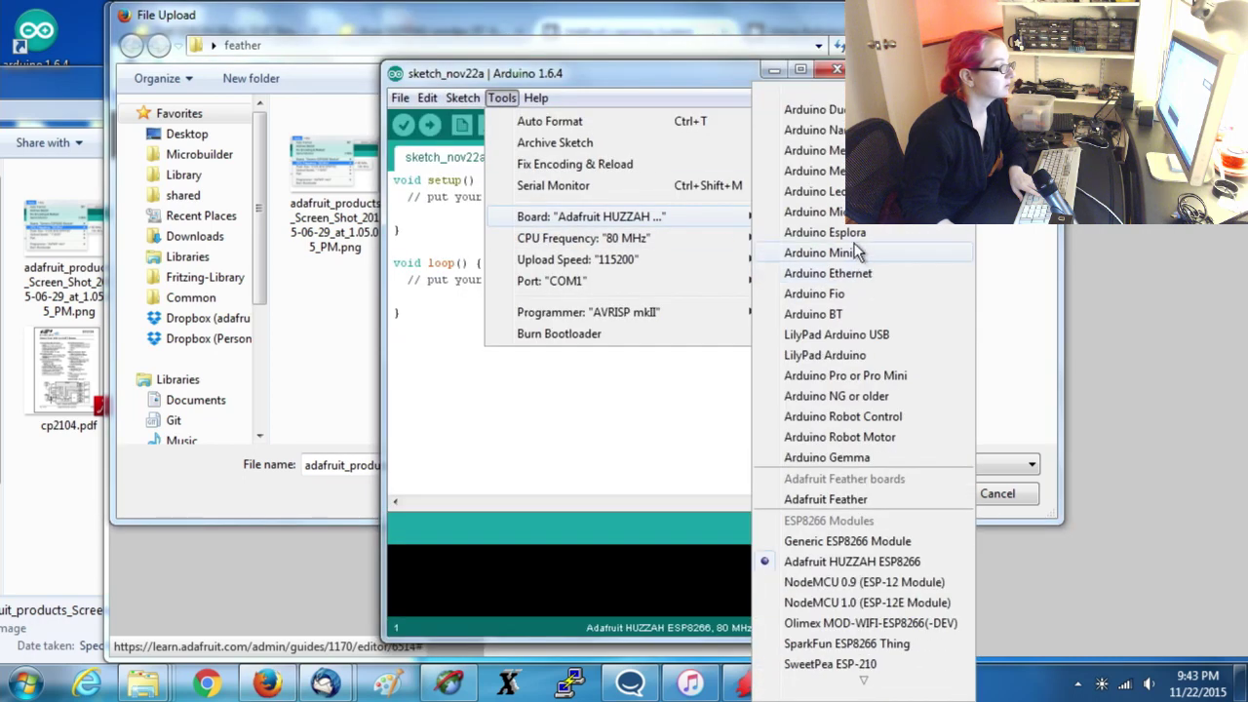
drag(623, 76, 601, 263)
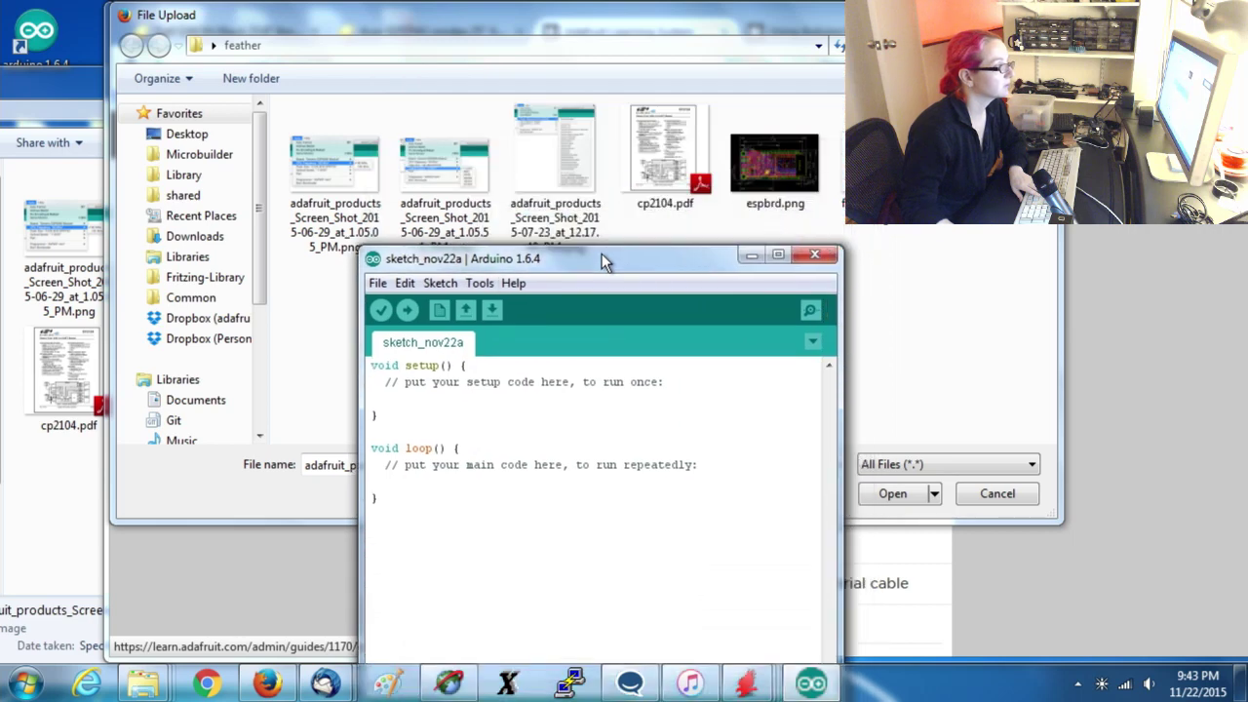
click(507, 283)
click(498, 281)
click(546, 146)
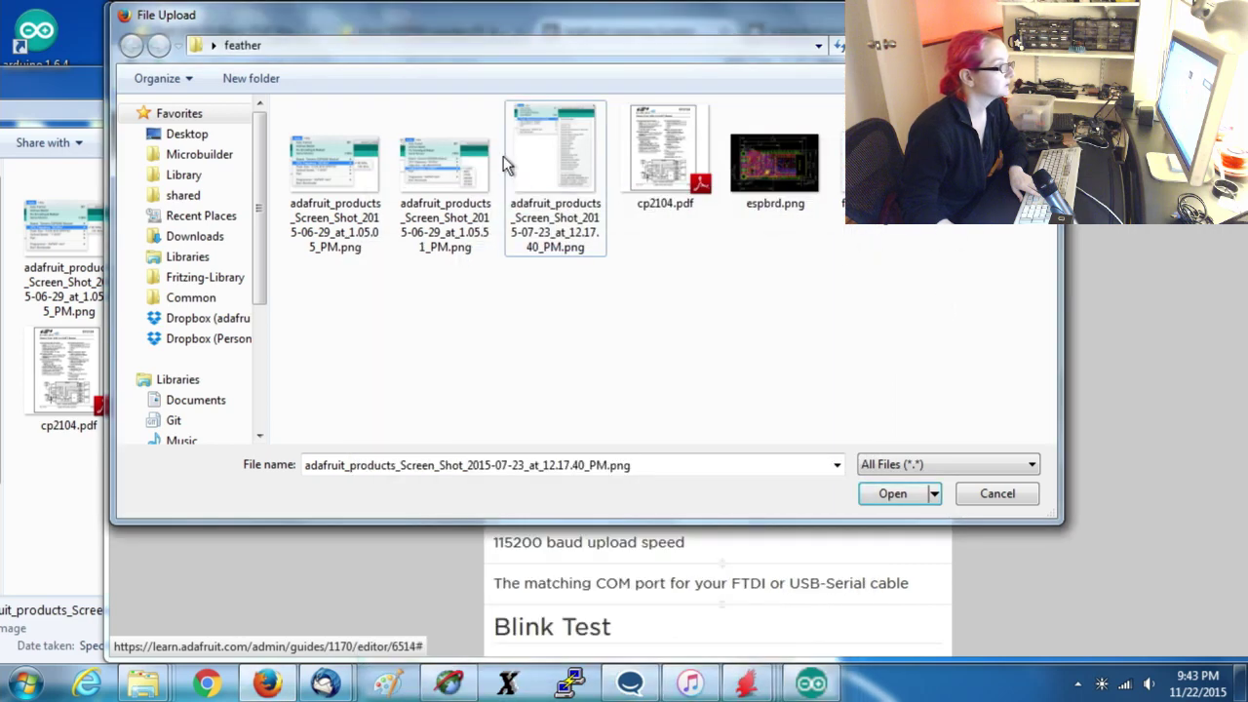
double_click(546, 146)
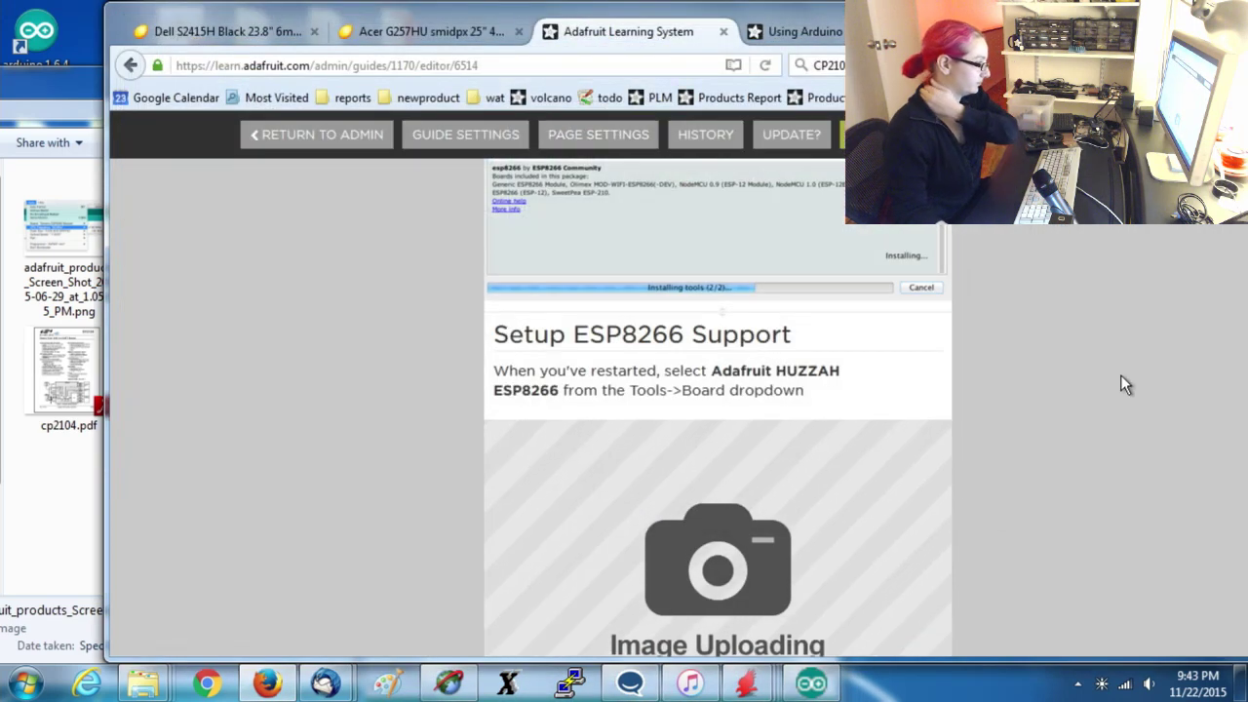
Compare the published guide with the editor around the new board-menu screenshot.
click(833, 39)
scroll(1131, 351, down, 5)
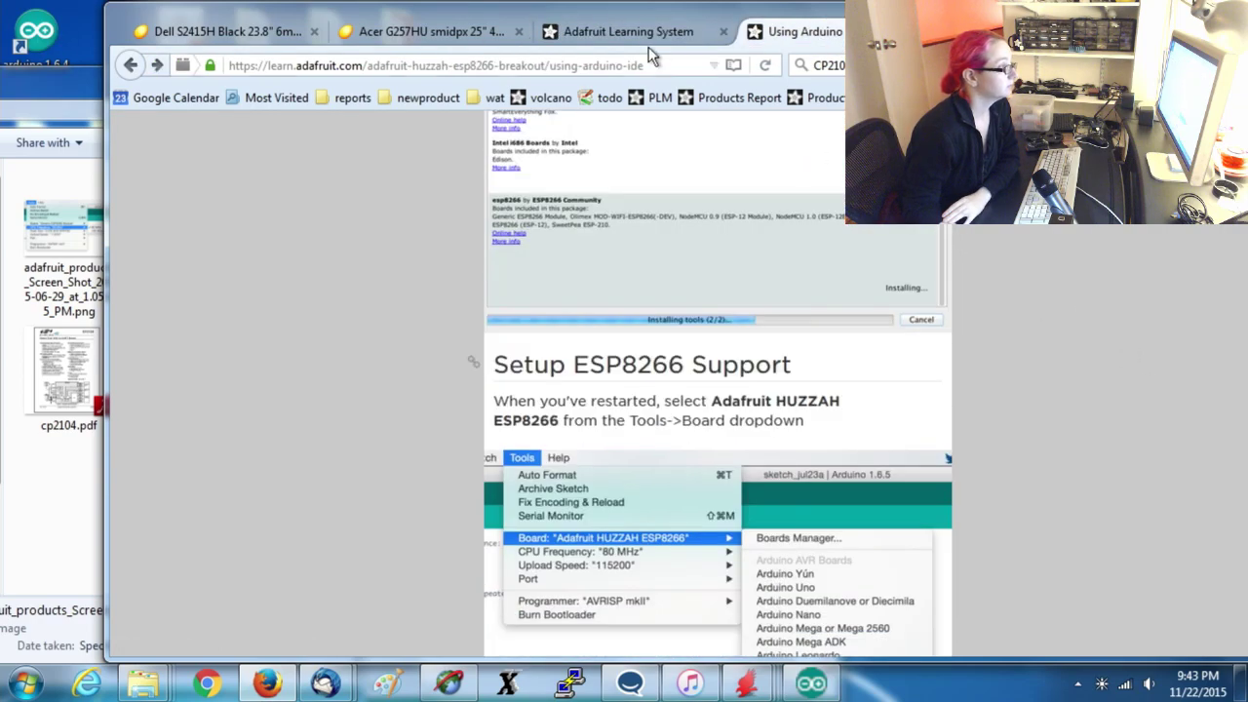
click(646, 38)
scroll(961, 335, up, 10)
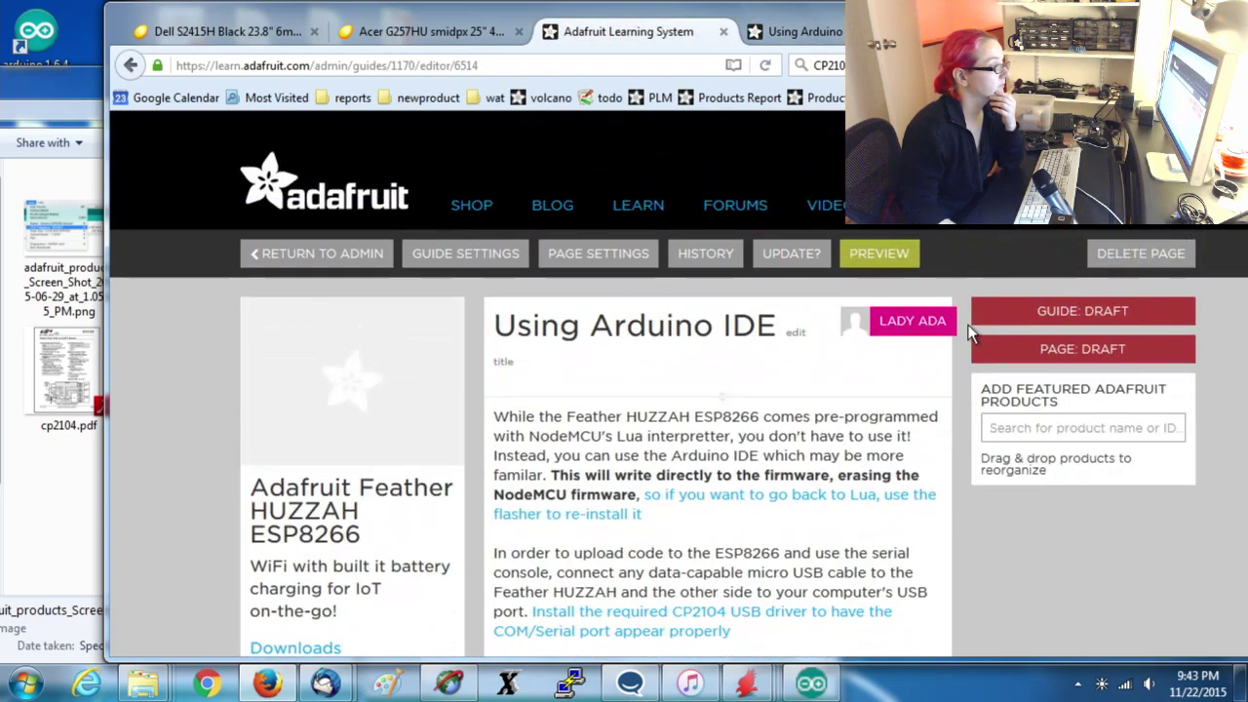
scroll(970, 332, down, 15)
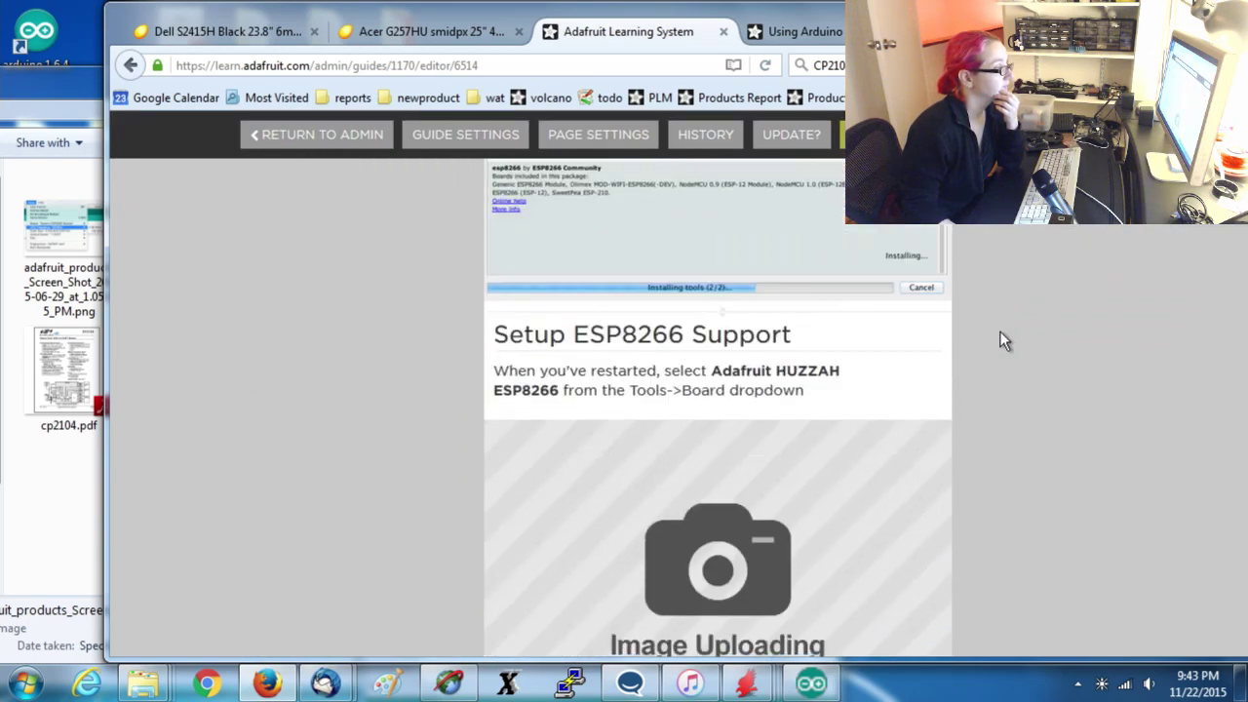
scroll(1004, 341, down, 8)
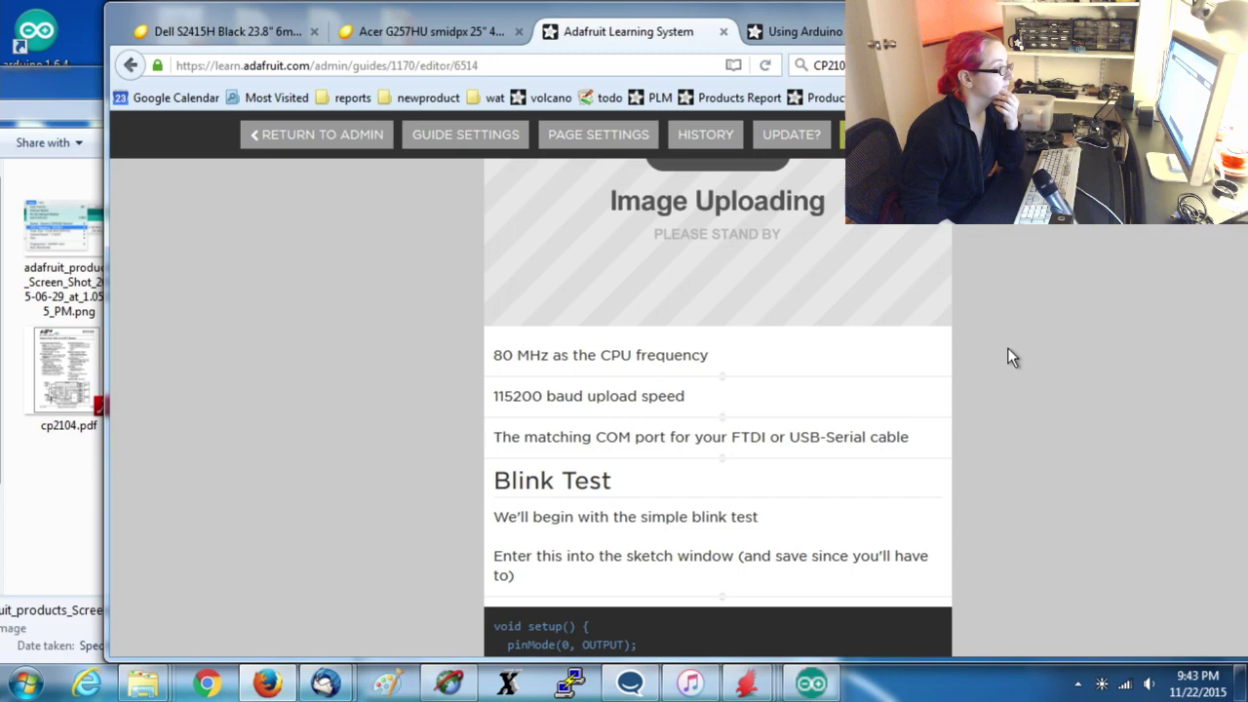
Save the full-size Port menu screenshot from the published guide into the feather folder.
click(14, 497)
drag(241, 89, 429, 81)
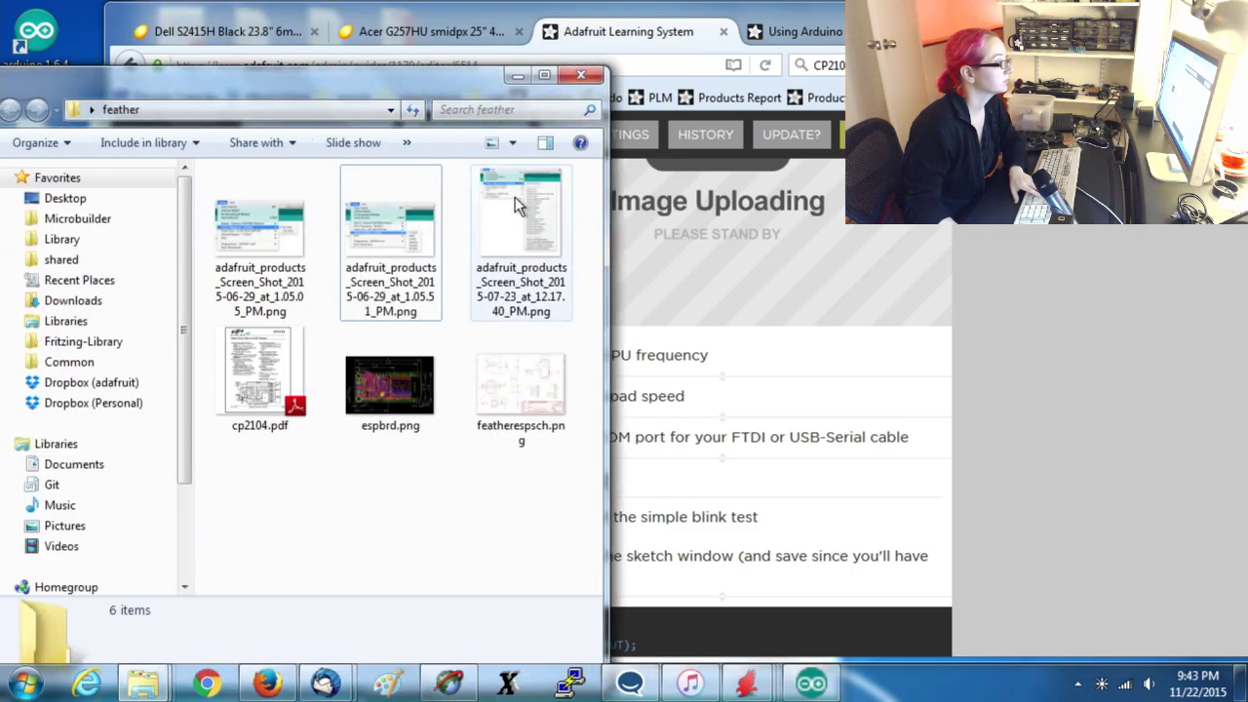
click(803, 35)
scroll(1010, 305, down, 5)
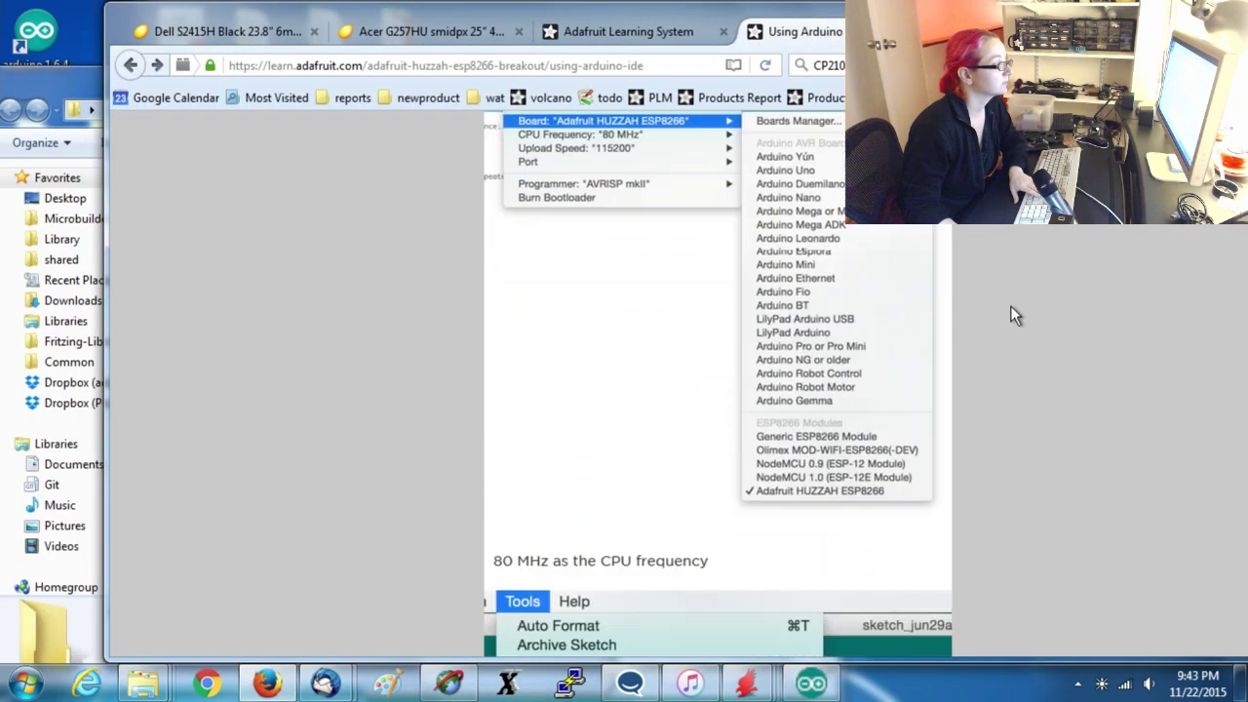
scroll(1010, 305, down, 15)
click(708, 407)
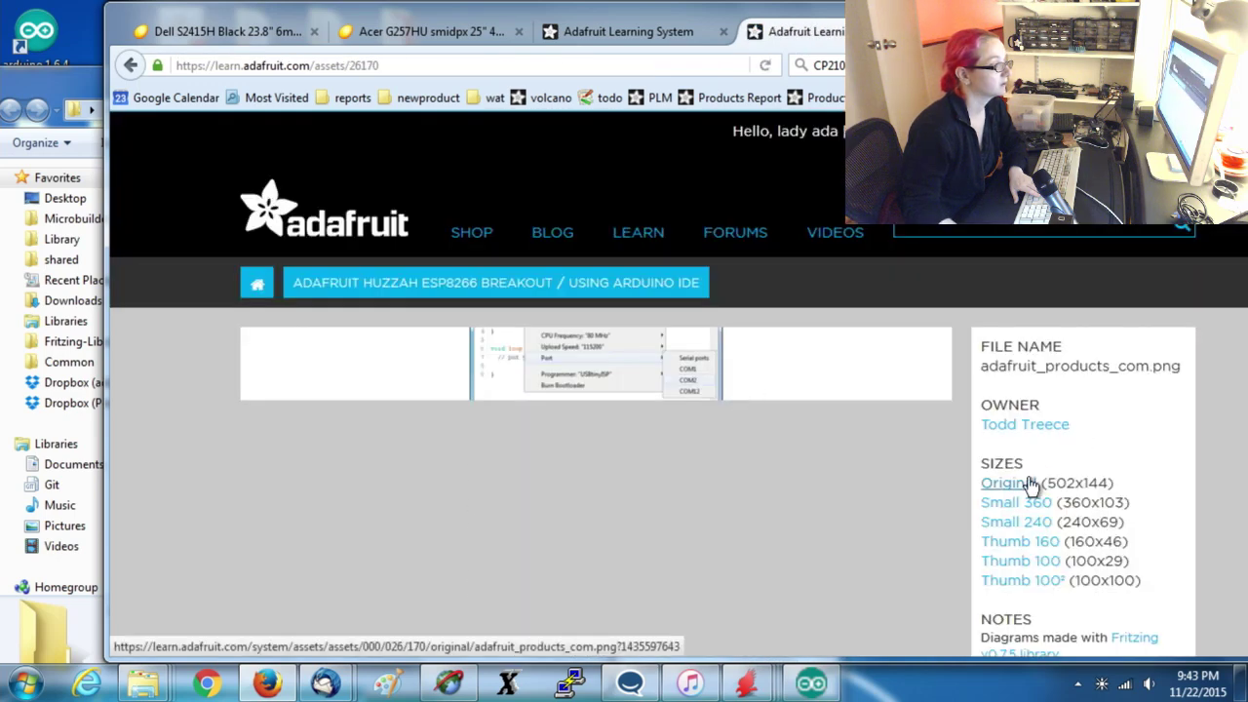
click(1011, 481)
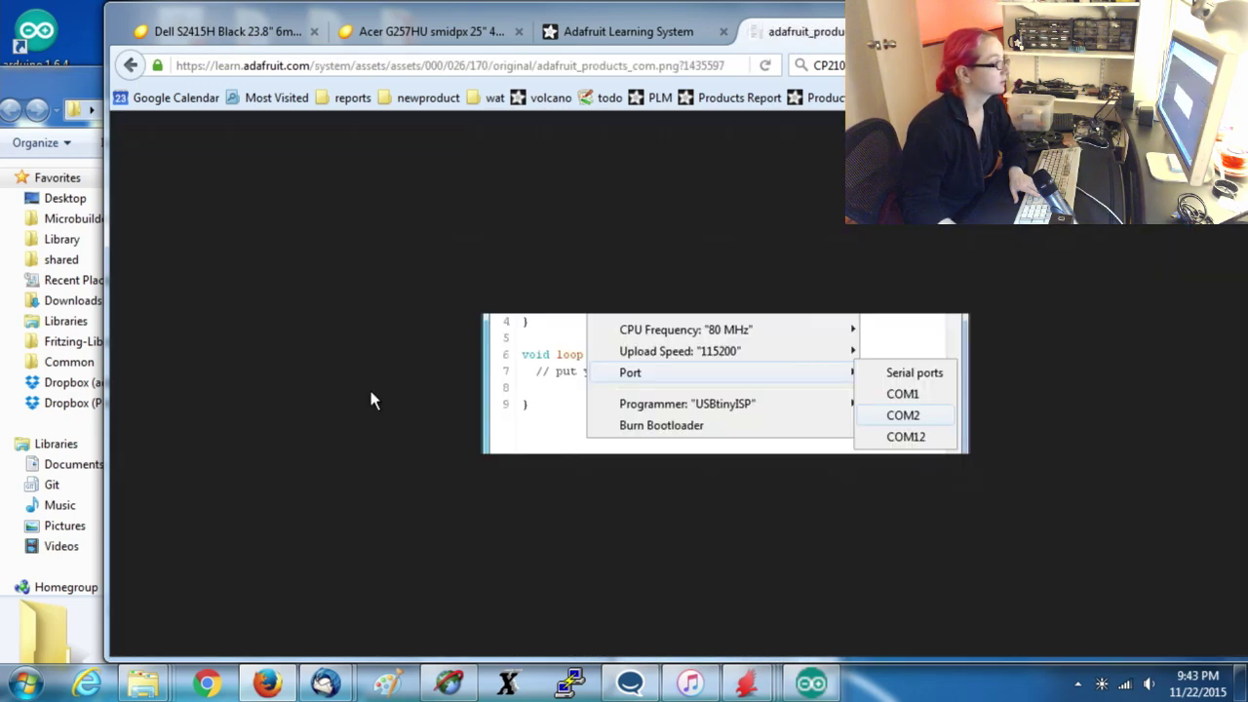
click(10, 131)
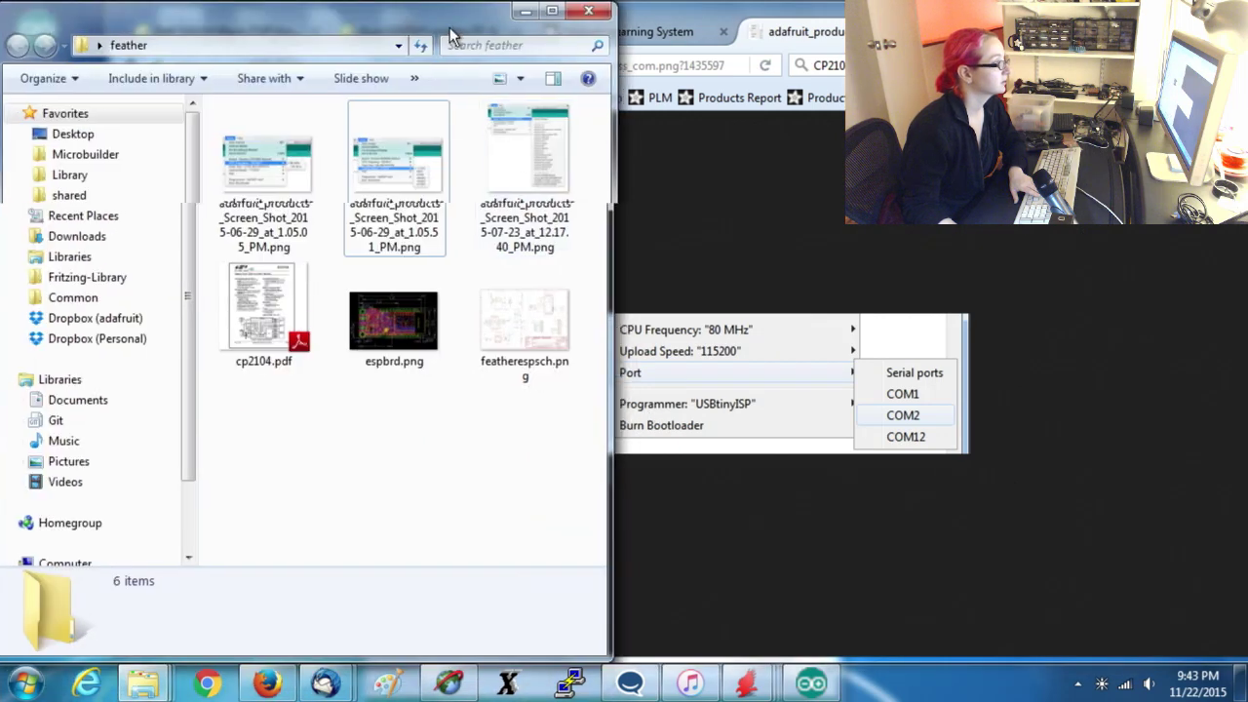
drag(454, 36, 261, 93)
drag(628, 376, 78, 512)
click(130, 65)
Save the full-size espblink screenshot into the feather folder.
scroll(910, 306, down, 10)
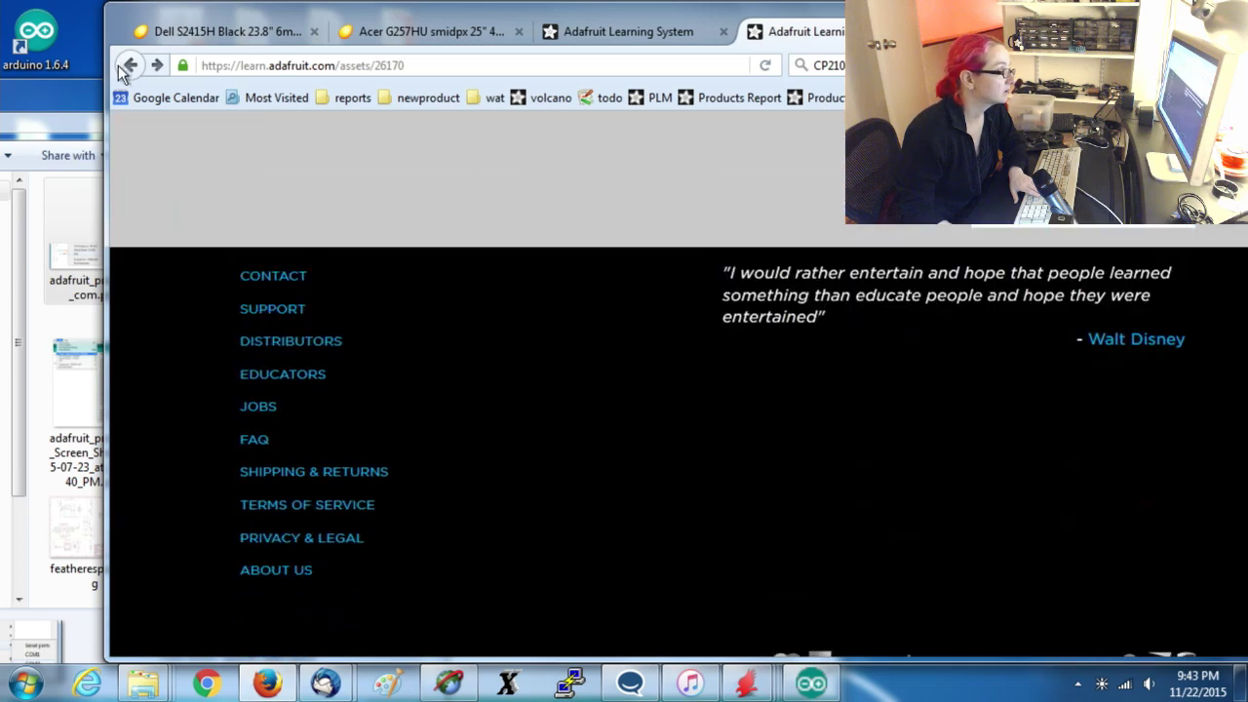
key(alt+Left)
scroll(970, 346, down, 3)
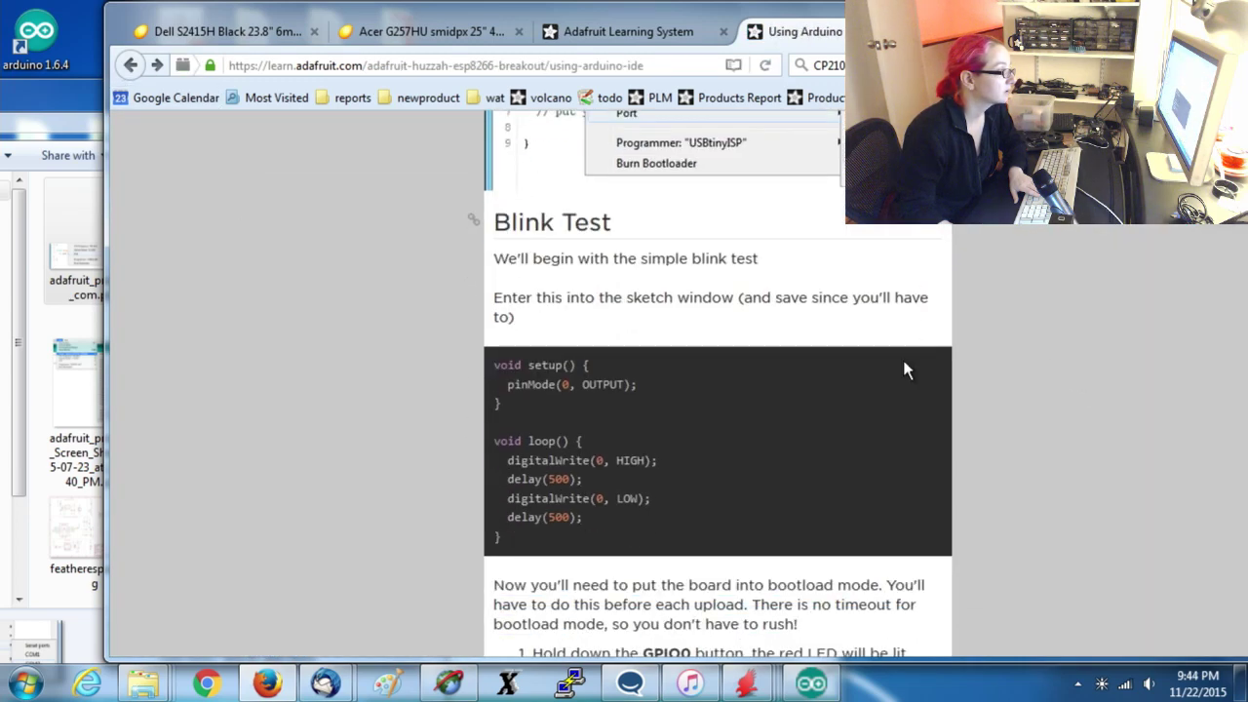
scroll(671, 474, down, 5)
scroll(672, 474, down, 4)
click(747, 331)
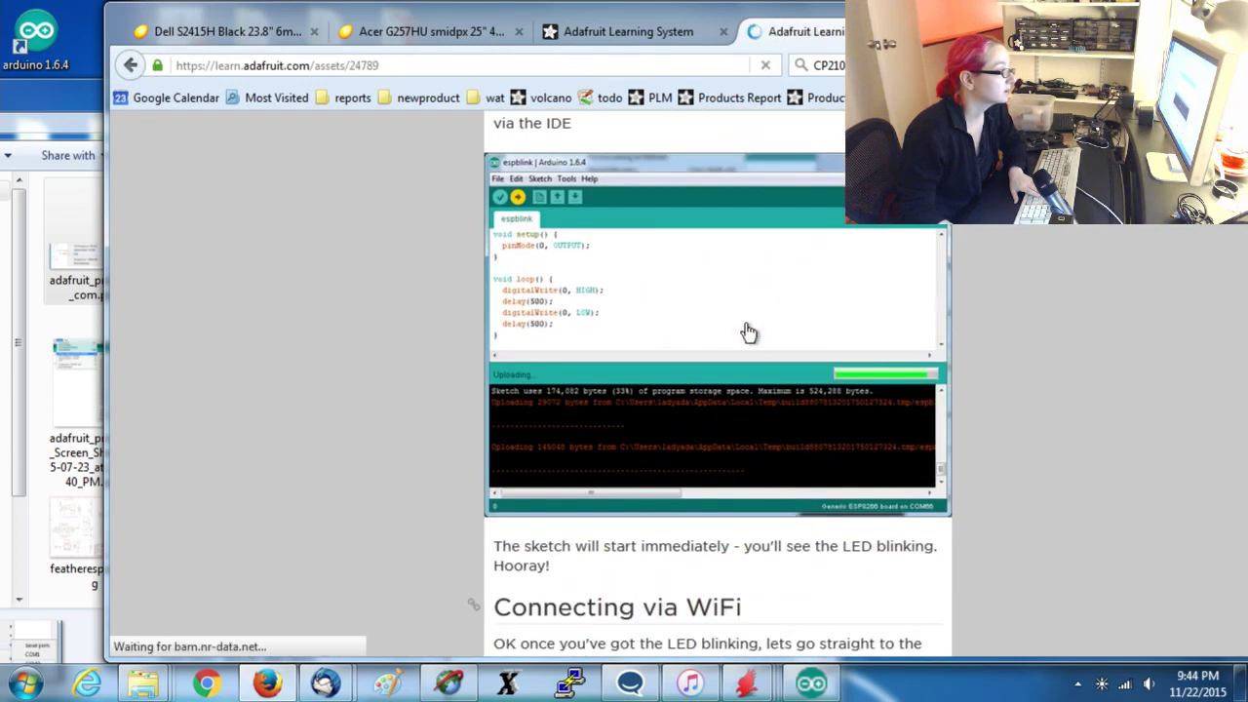
click(1008, 561)
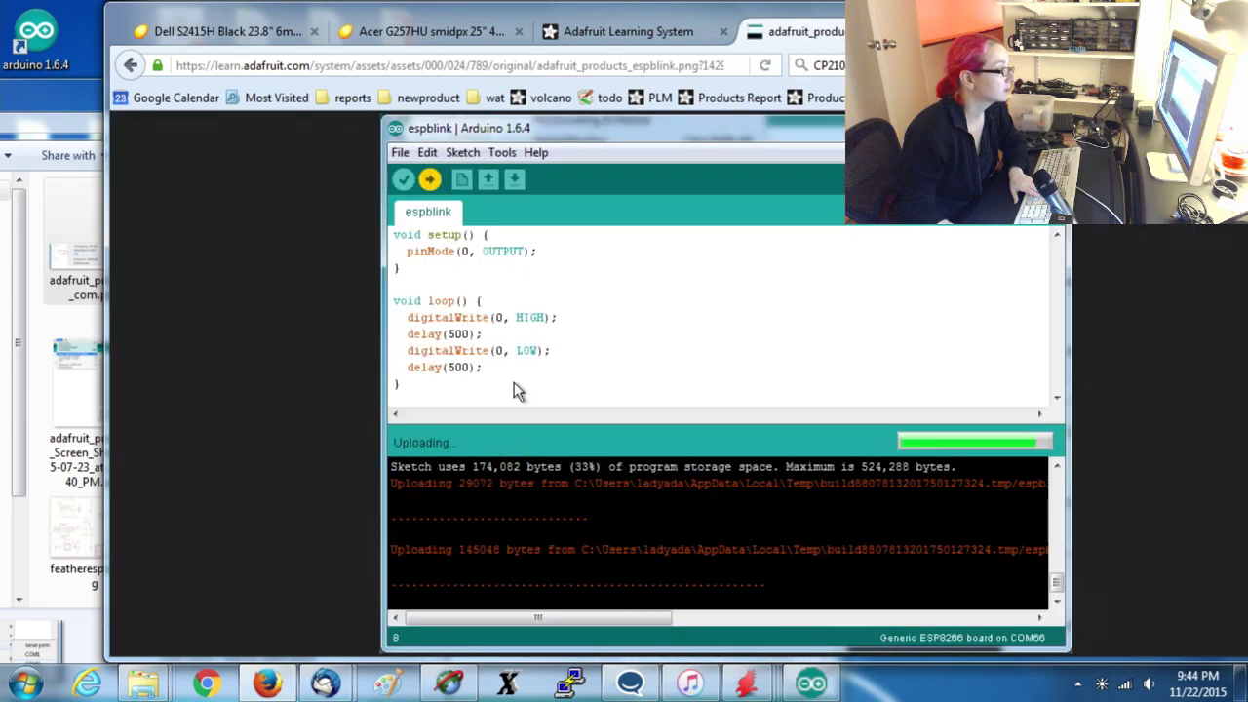
drag(513, 382, 91, 193)
click(116, 76)
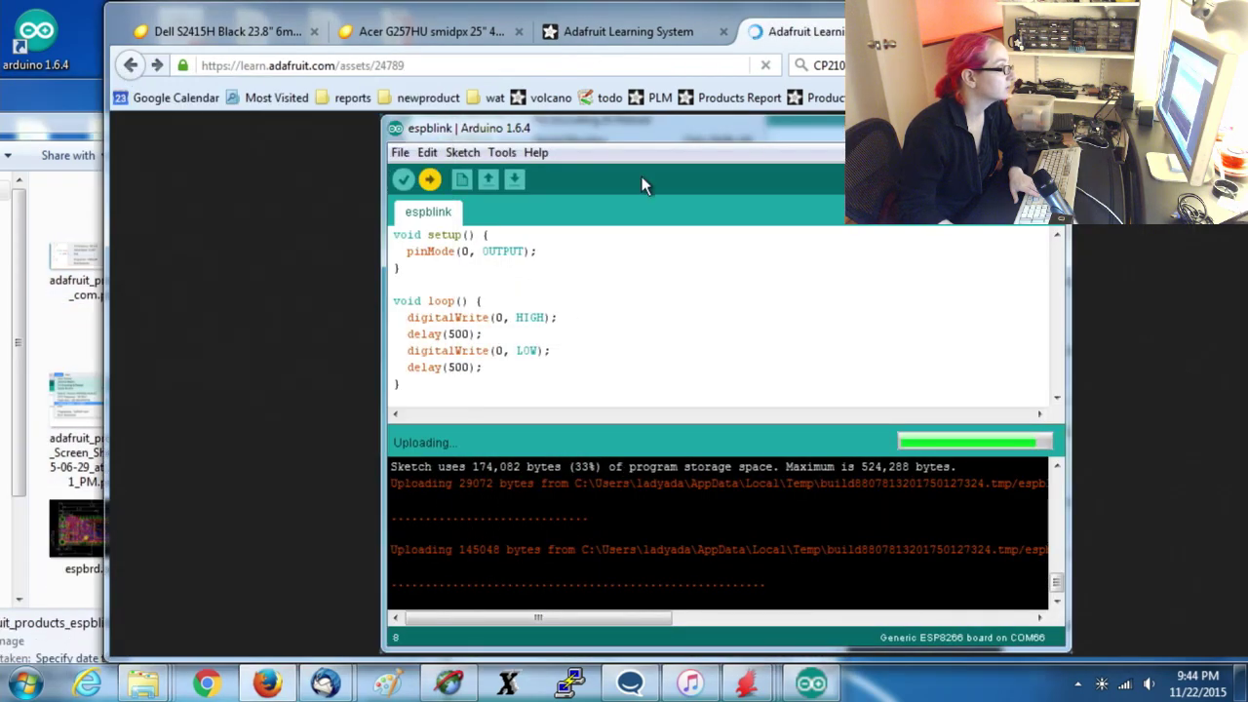
scroll(642, 293, down, 3)
key(alt+Left)
click(623, 34)
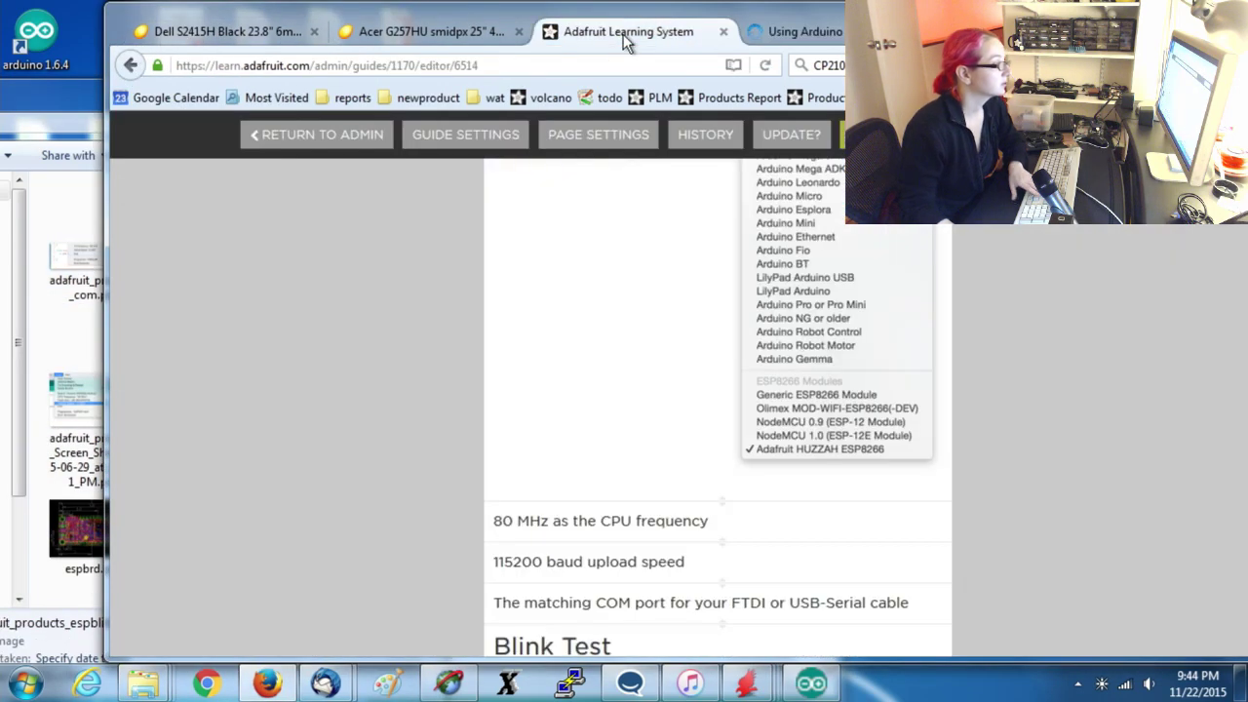
Insert the 1.05.05 PM screenshot as an image between the CPU frequency and upload speed lines.
click(723, 544)
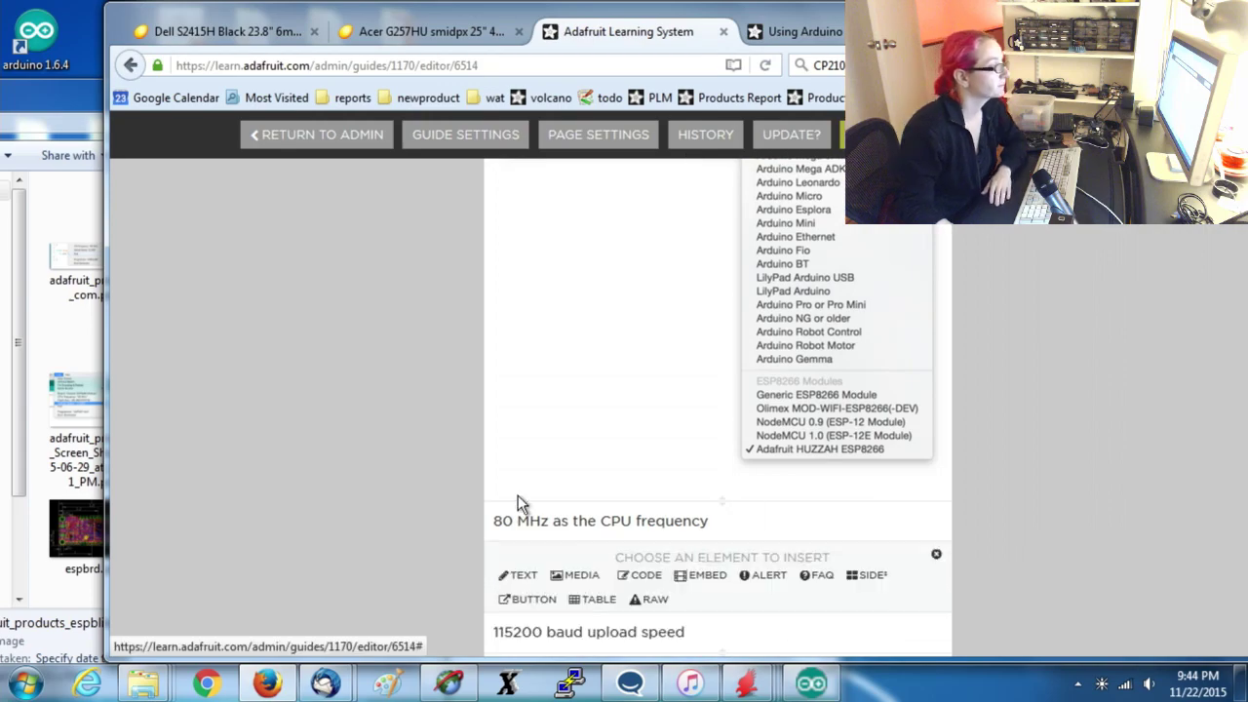
click(576, 574)
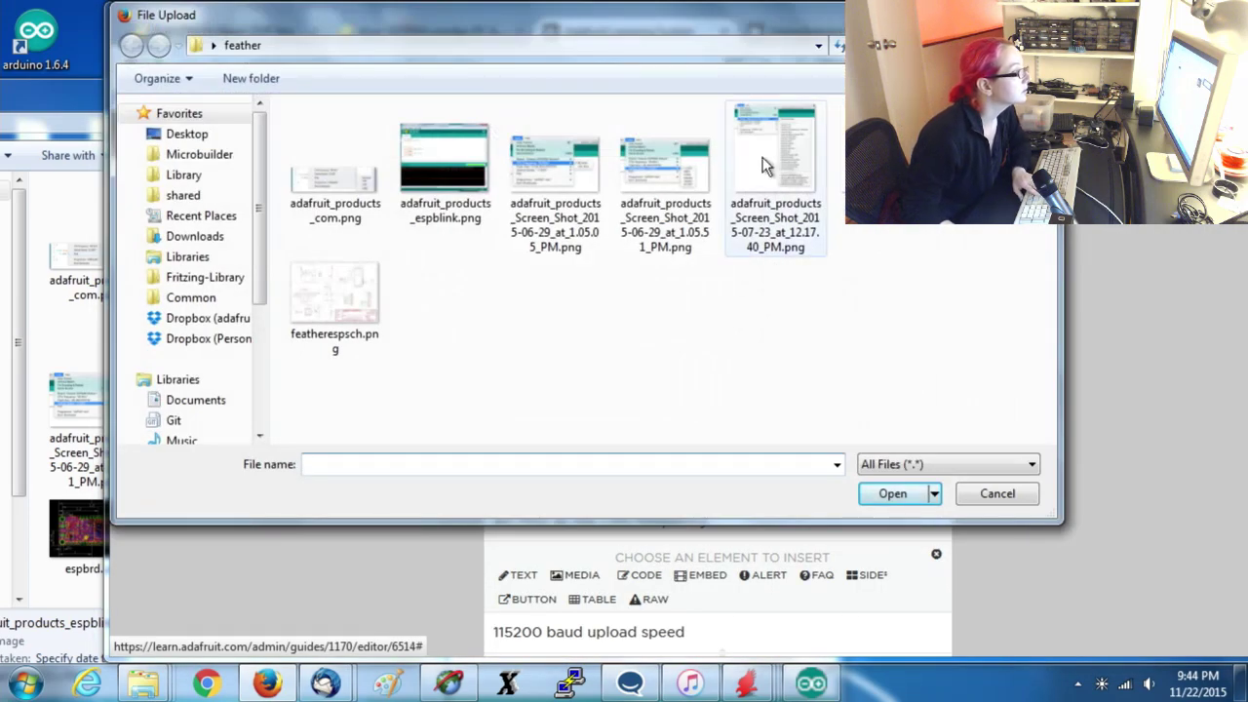
double_click(555, 161)
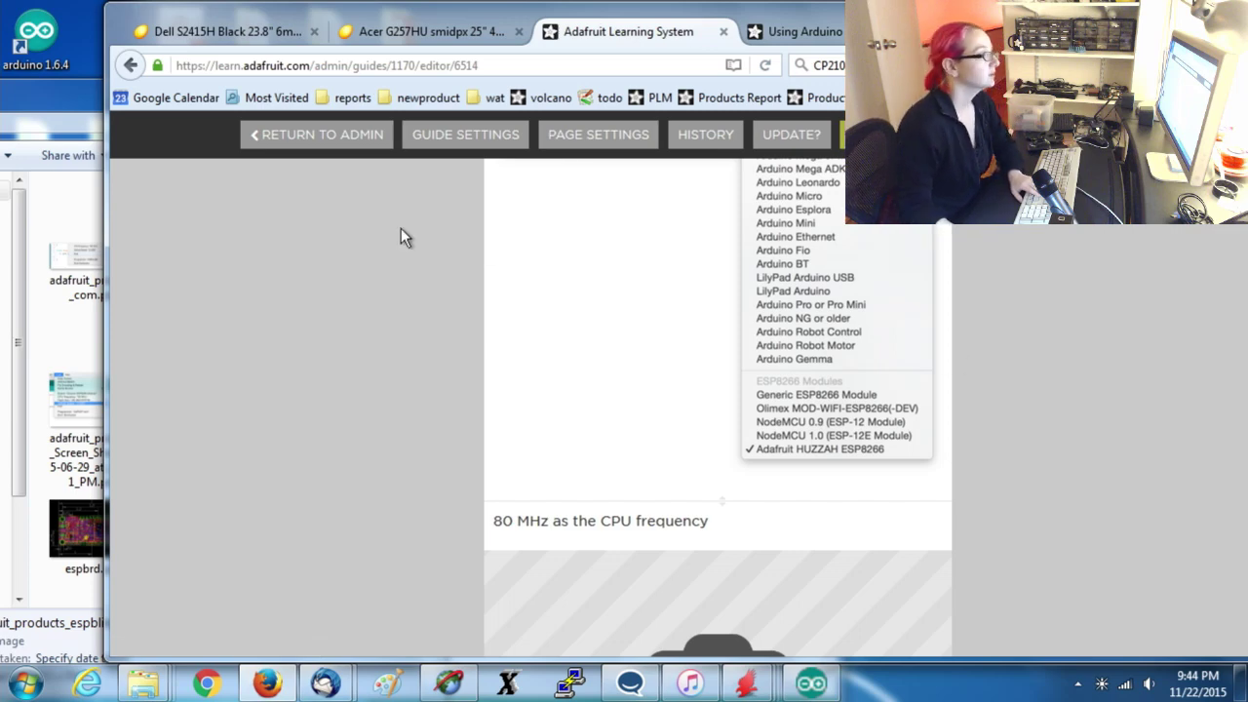
Add the Upload Speed menu screenshot as an image below the 115200 baud caption.
scroll(1080, 335, down, 5)
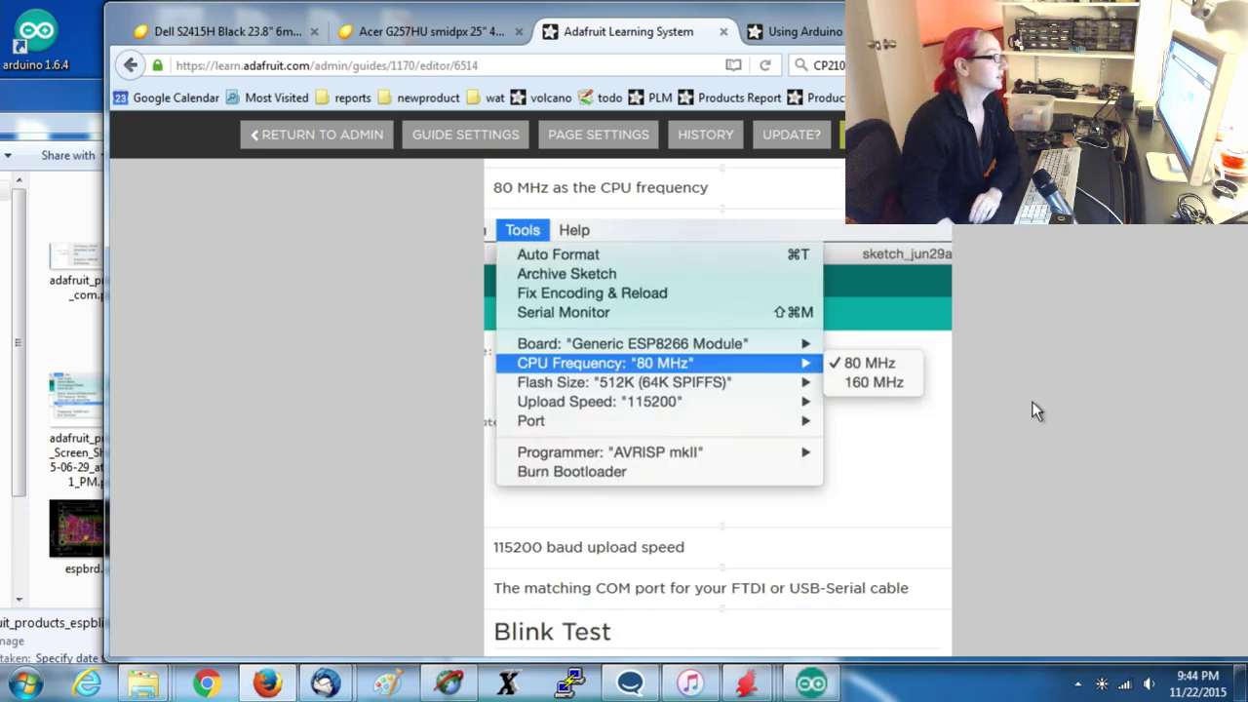
scroll(1065, 361, down, 2)
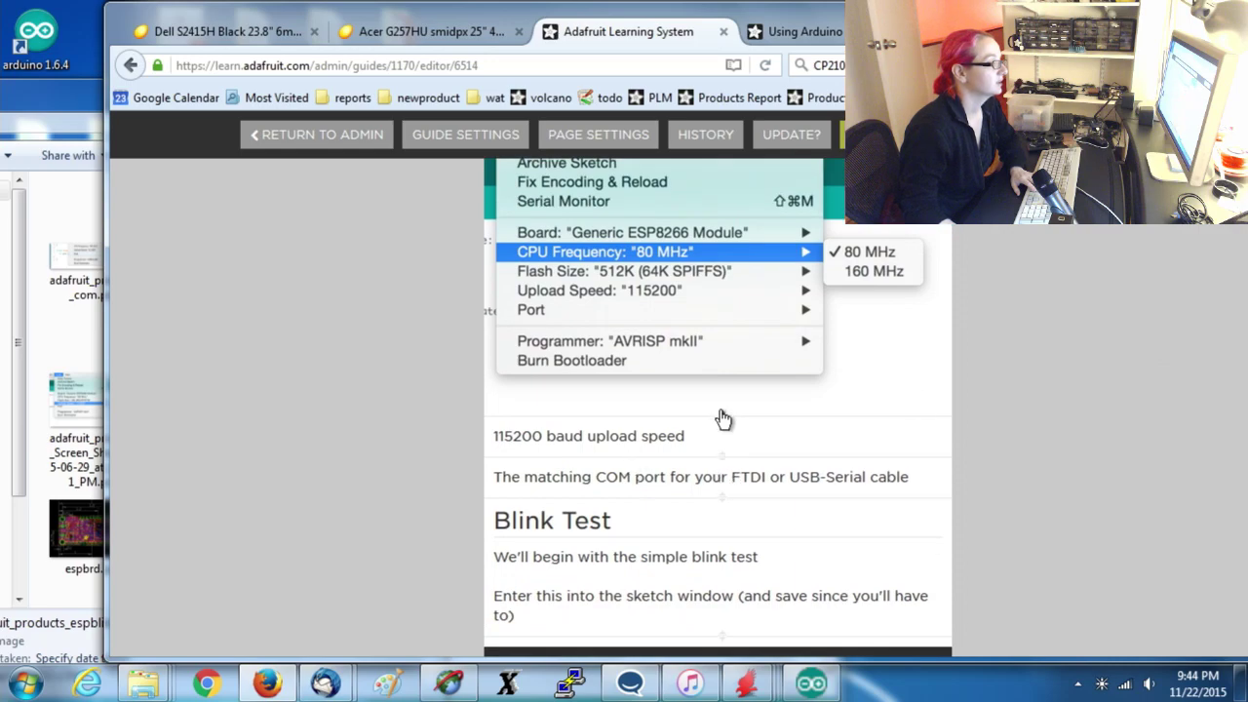
scroll(739, 455, up, 5)
scroll(744, 475, down, 5)
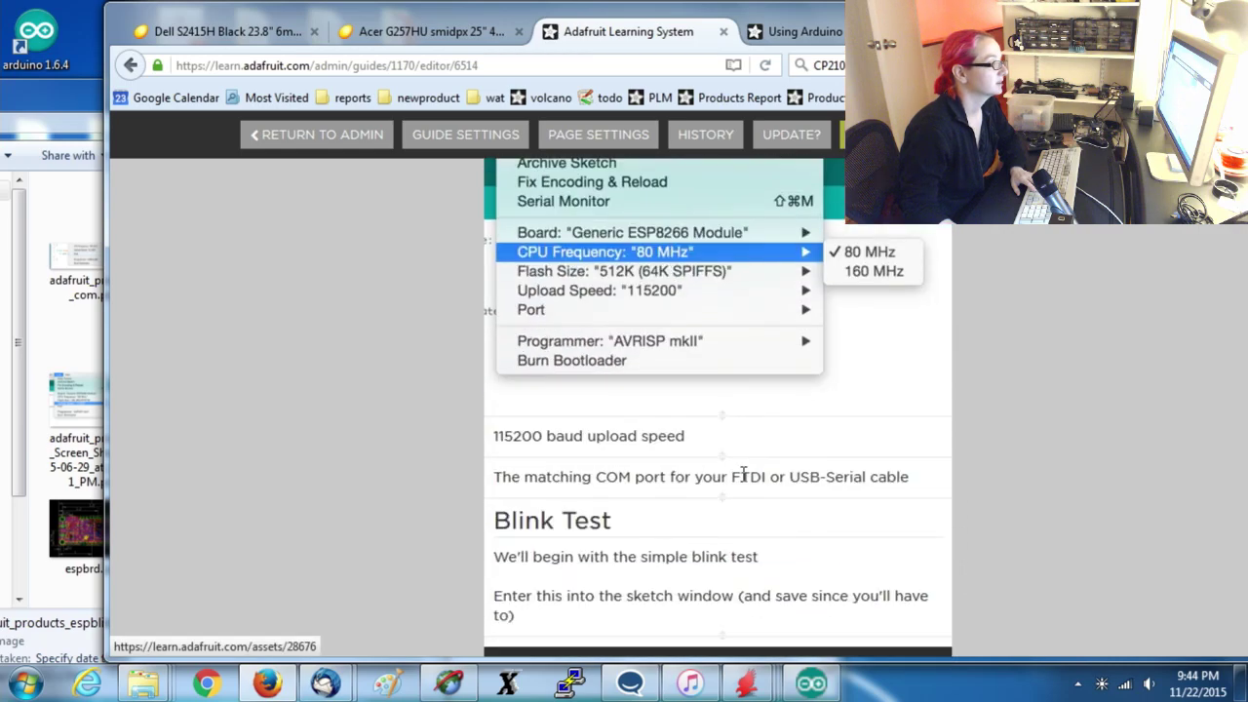
click(723, 456)
click(575, 491)
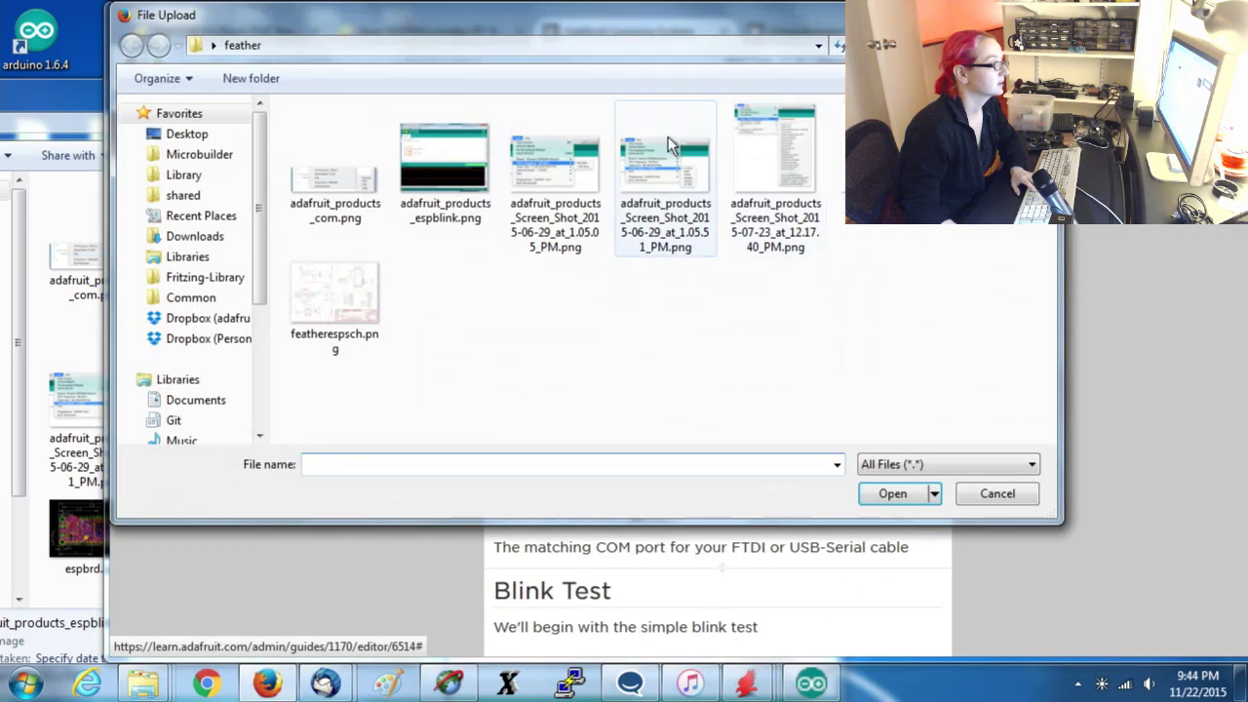
double_click(662, 175)
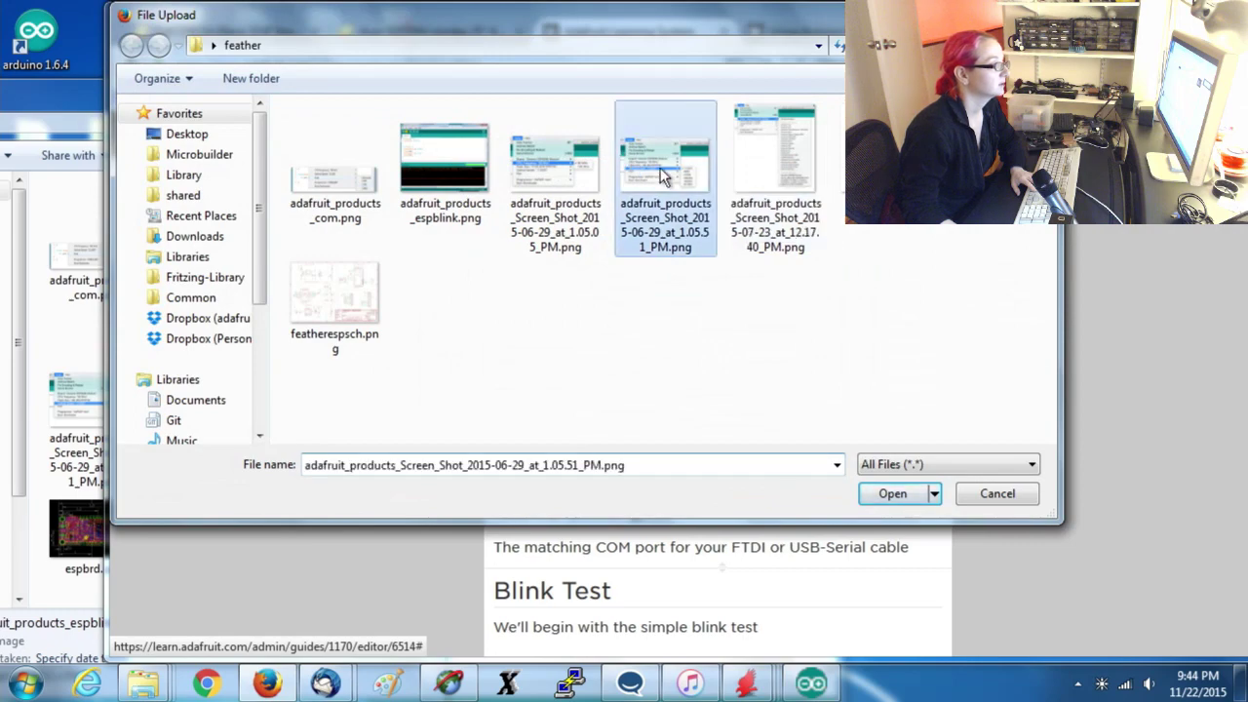
Delete the used CPU Frequency screenshot and espbrd.png from the screenshot folder.
click(63, 102)
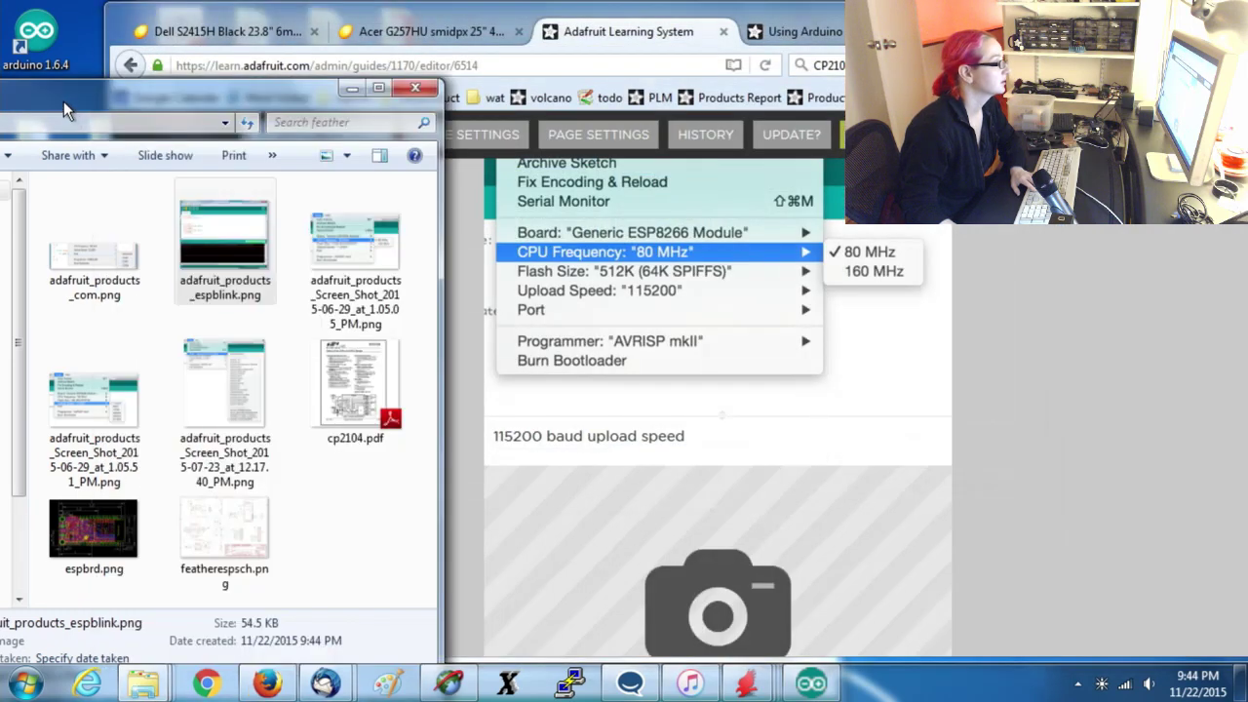
click(390, 244)
double_click(382, 235)
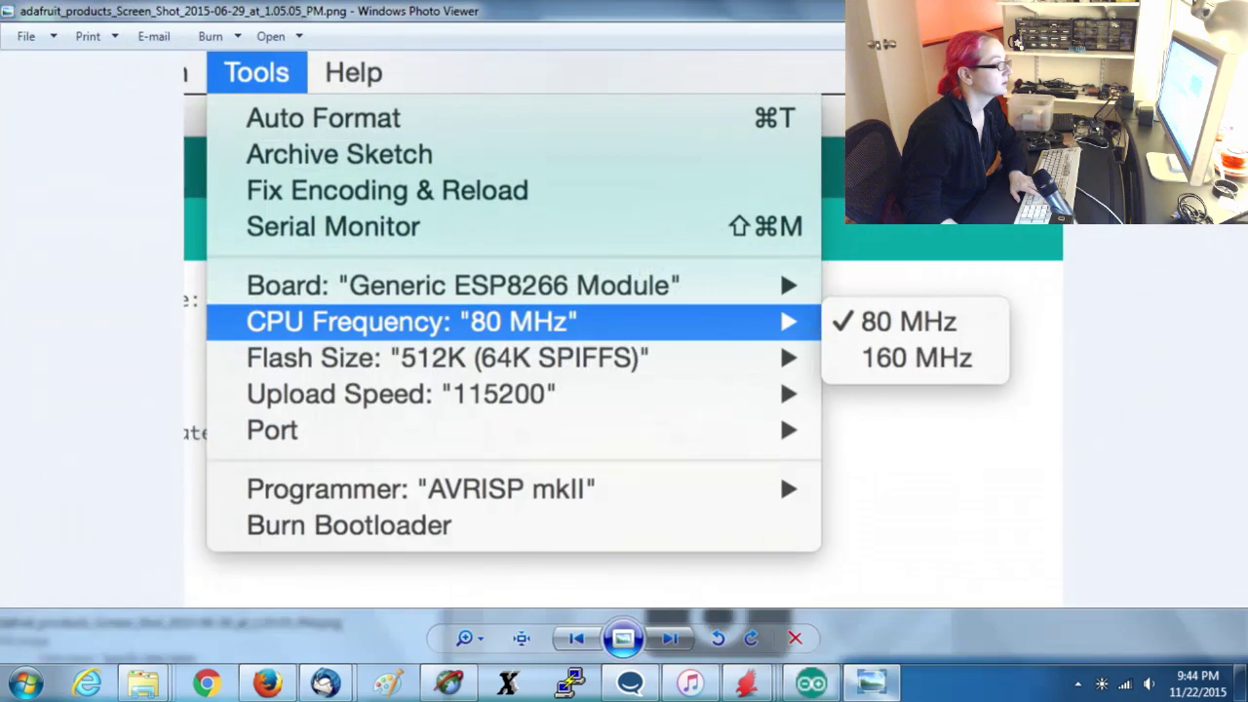
key(alt+F4)
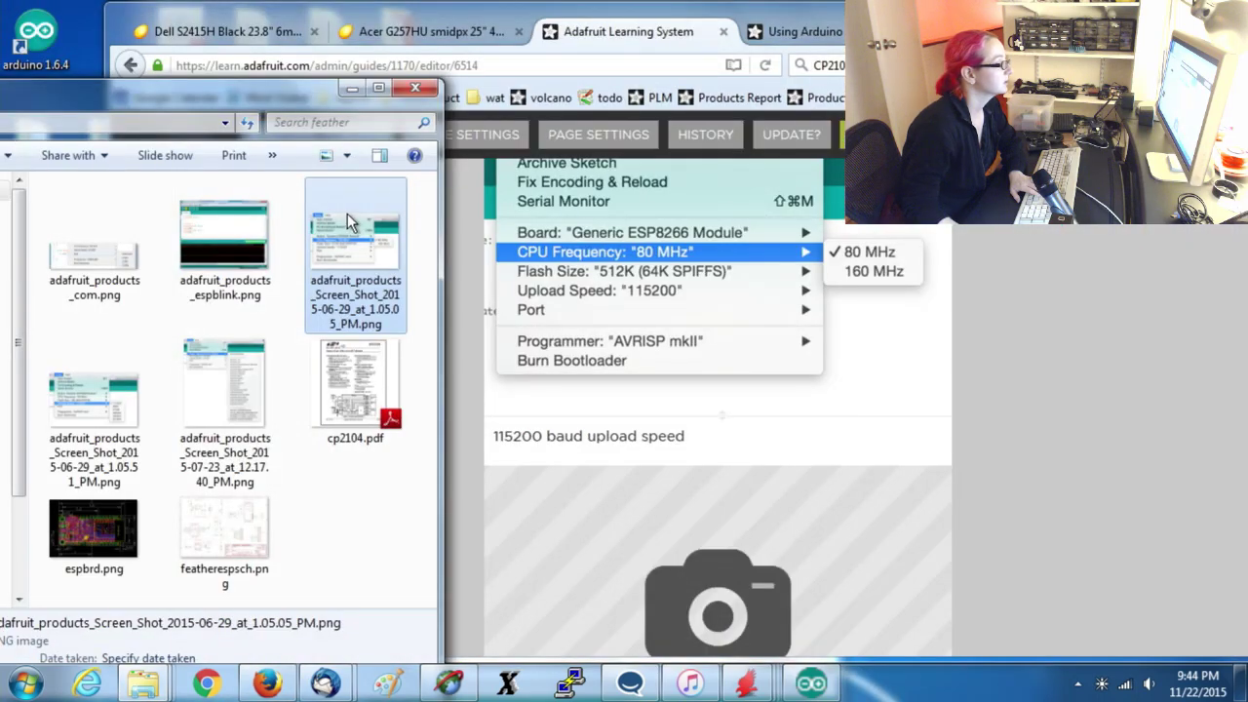
key(Delete)
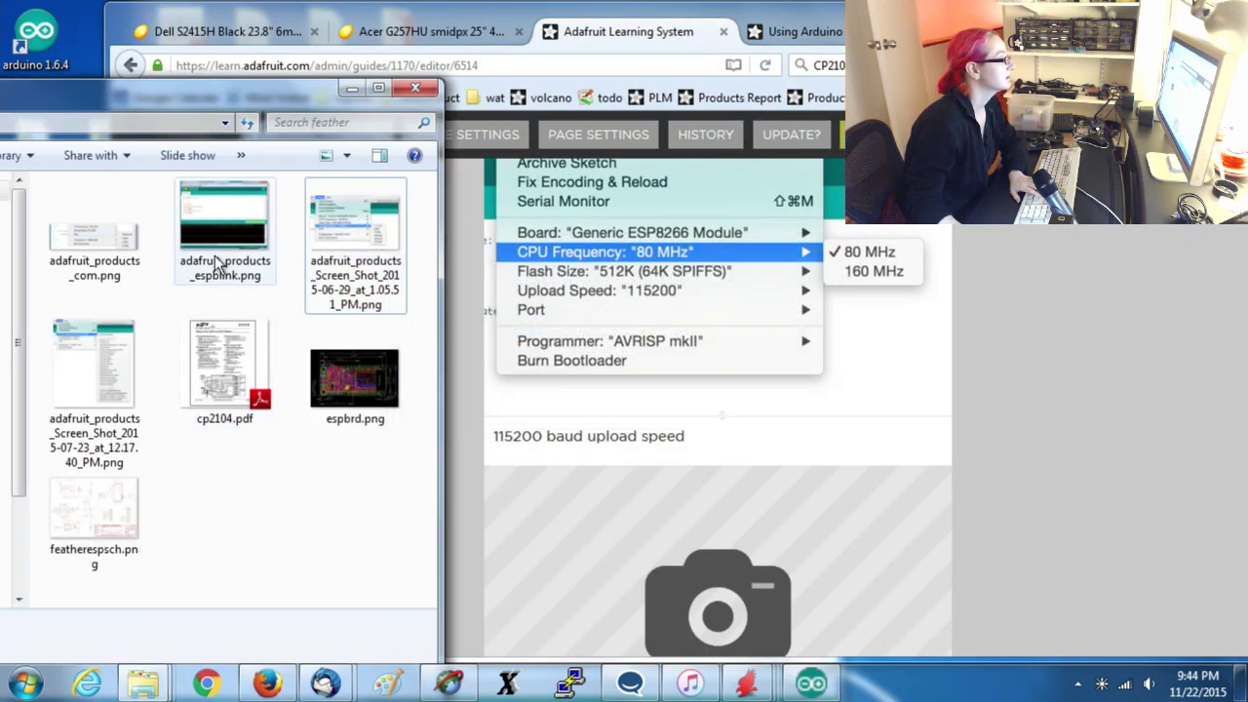
click(395, 401)
key(Delete)
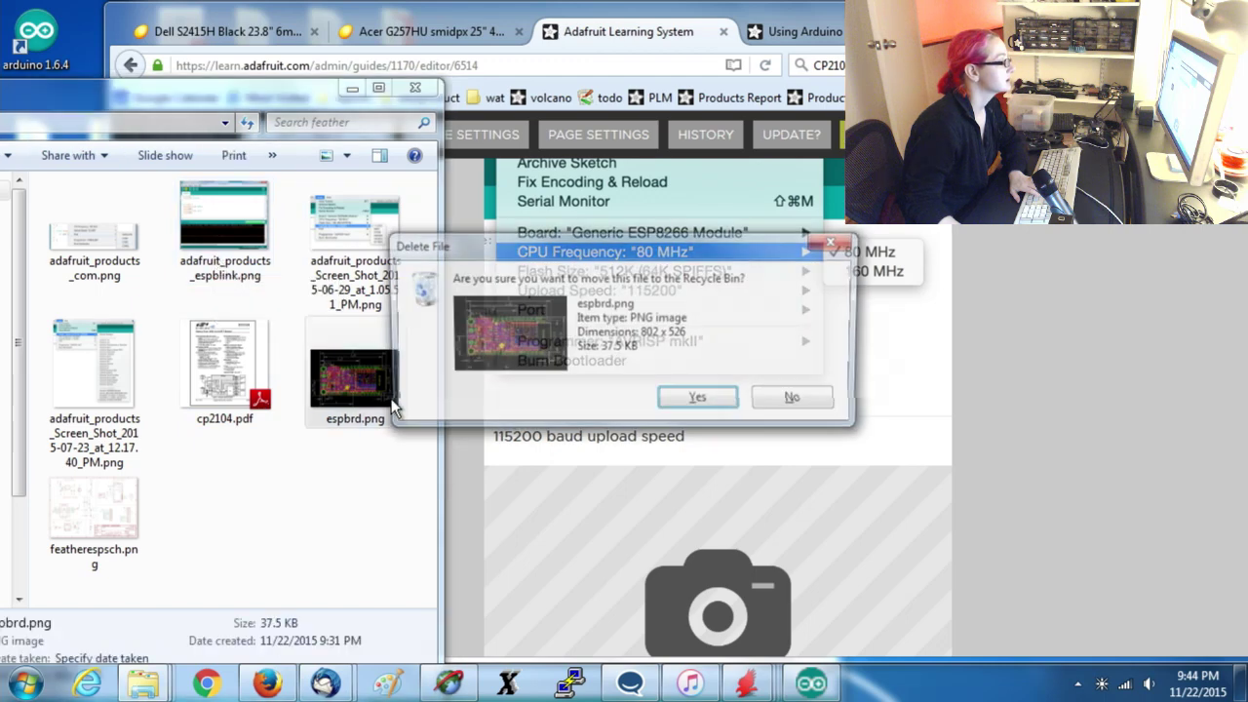
key(Return)
Delete cp2104.pdf and featherespsch.png, then go back to the guide editor.
click(218, 376)
key(Delete)
key(Return)
key(Delete)
key(Return)
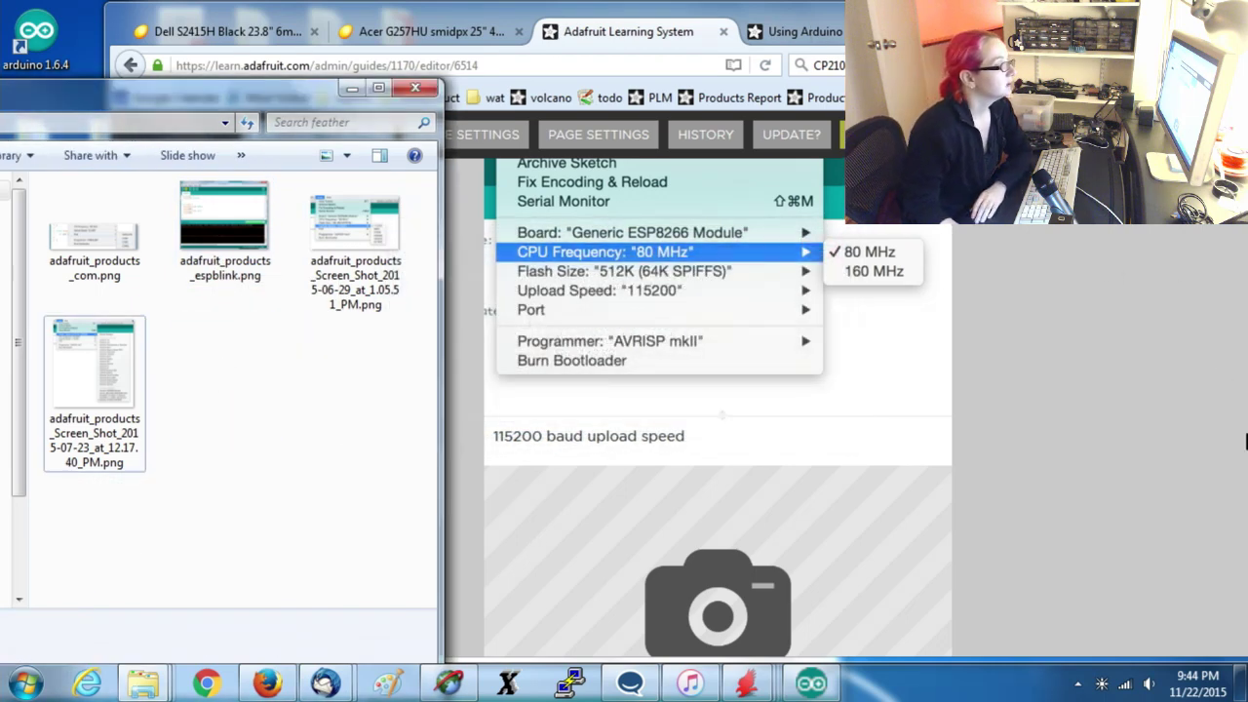
click(1238, 439)
scroll(1197, 380, up, 15)
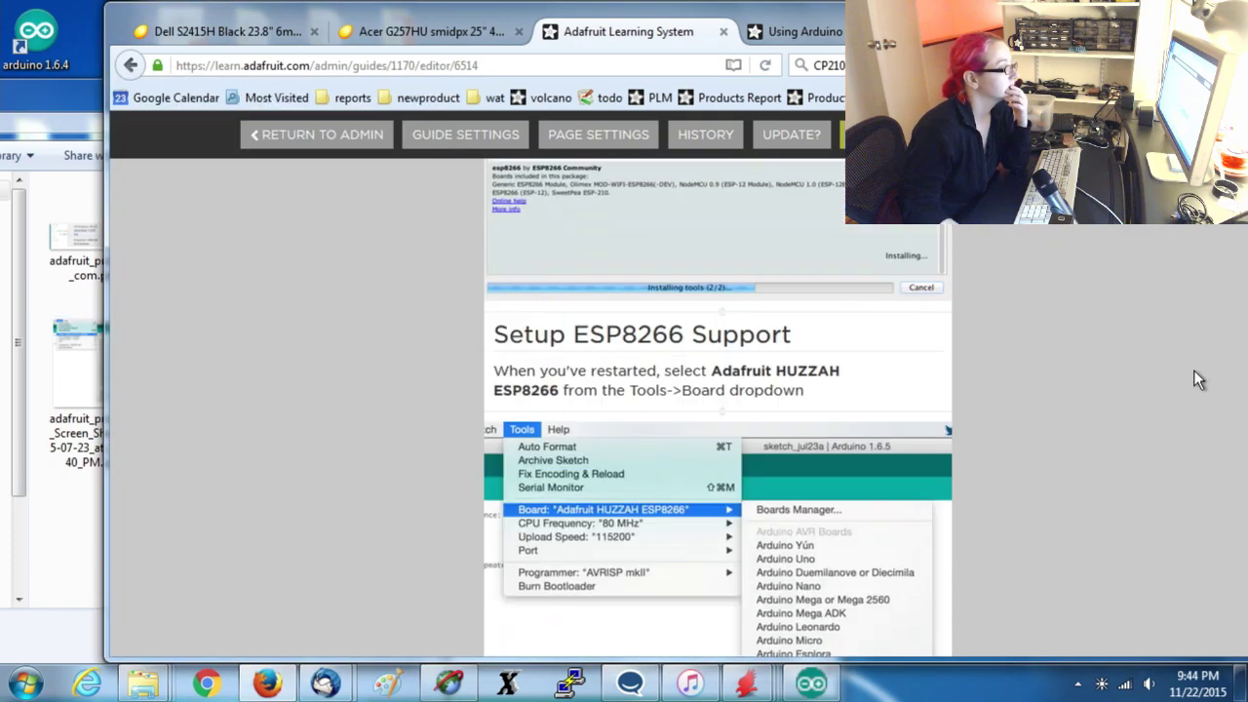
scroll(1195, 375, up, 10)
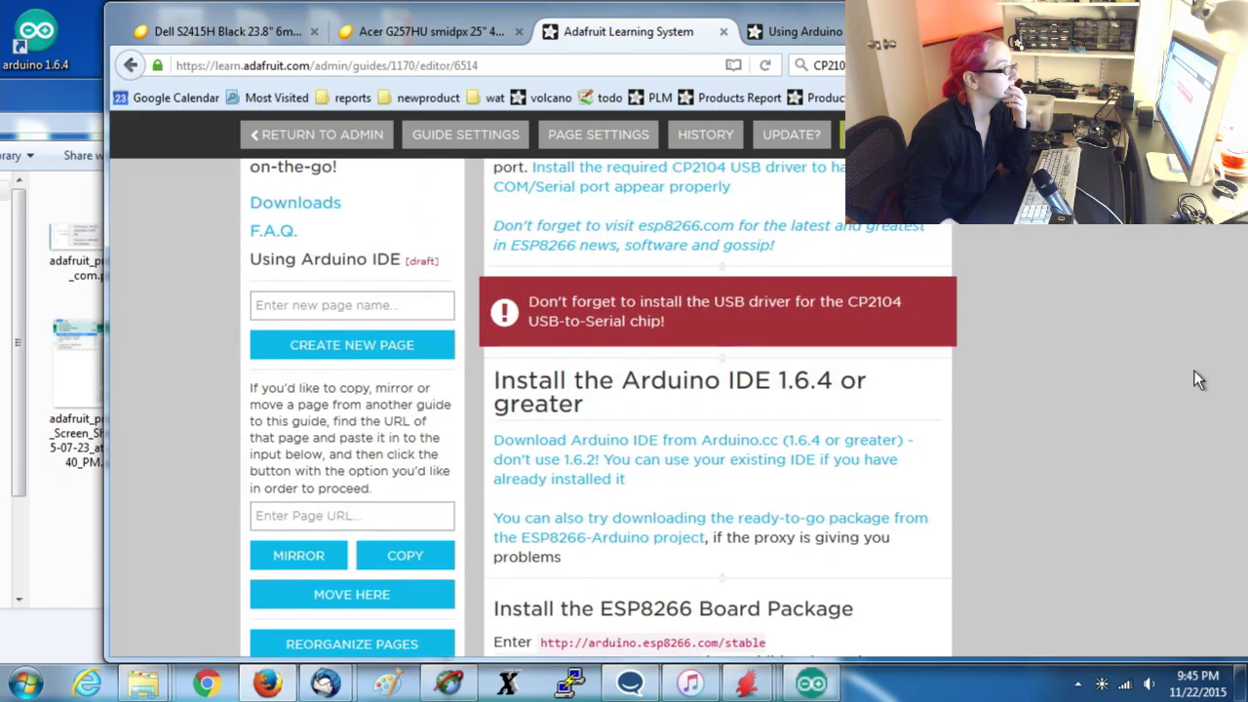
scroll(1193, 370, up, 4)
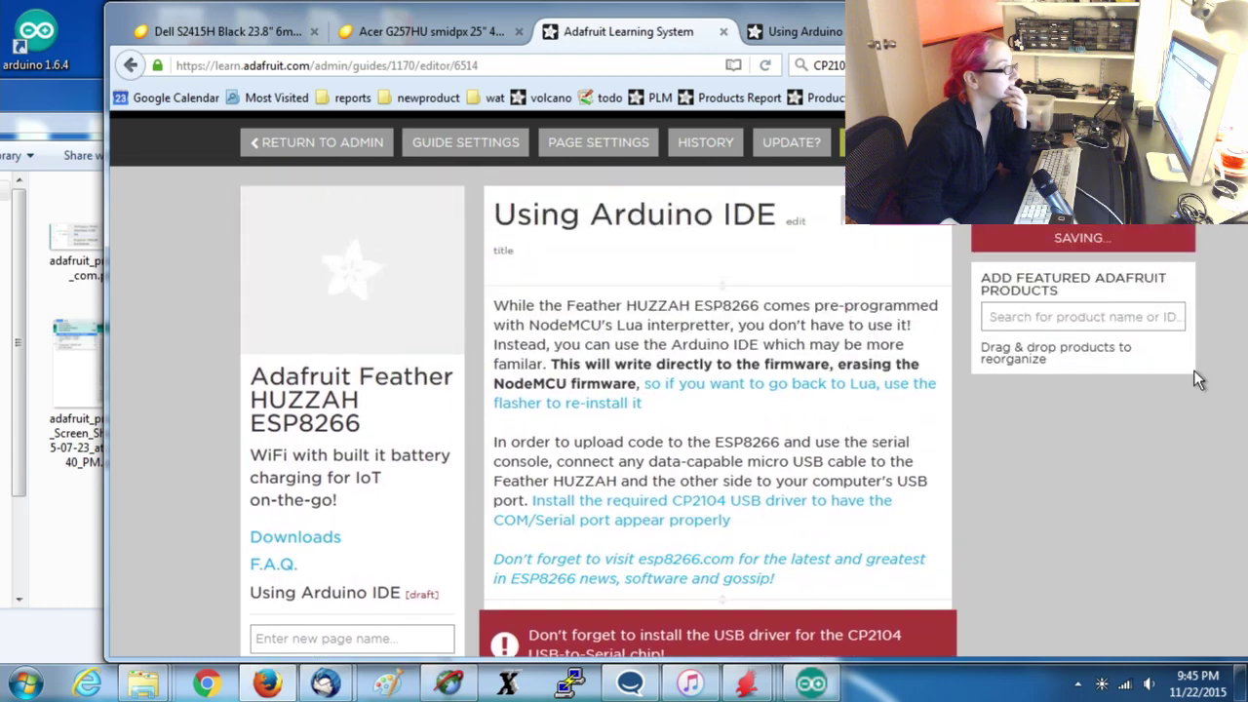
scroll(1193, 369, down, 10)
scroll(1170, 360, down, 12)
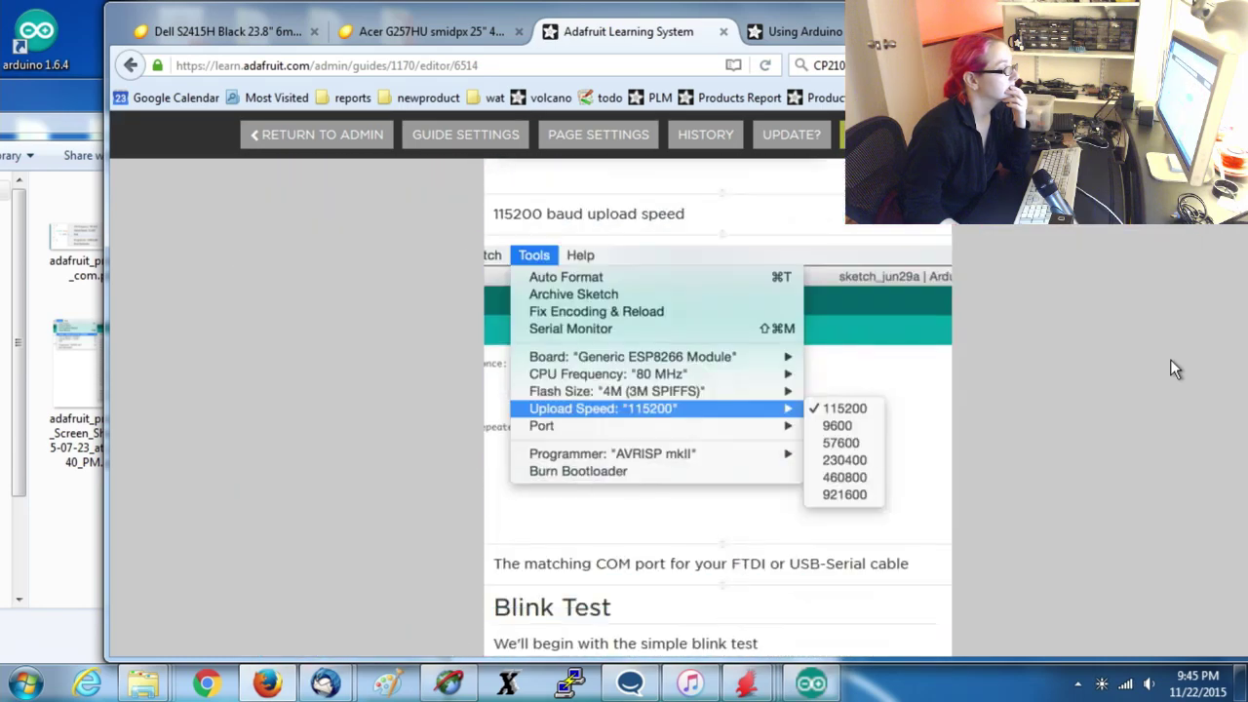
scroll(1172, 362, up, 3)
Insert the COM port menu screenshot as an image below the COM port caption.
scroll(1171, 370, up, 1)
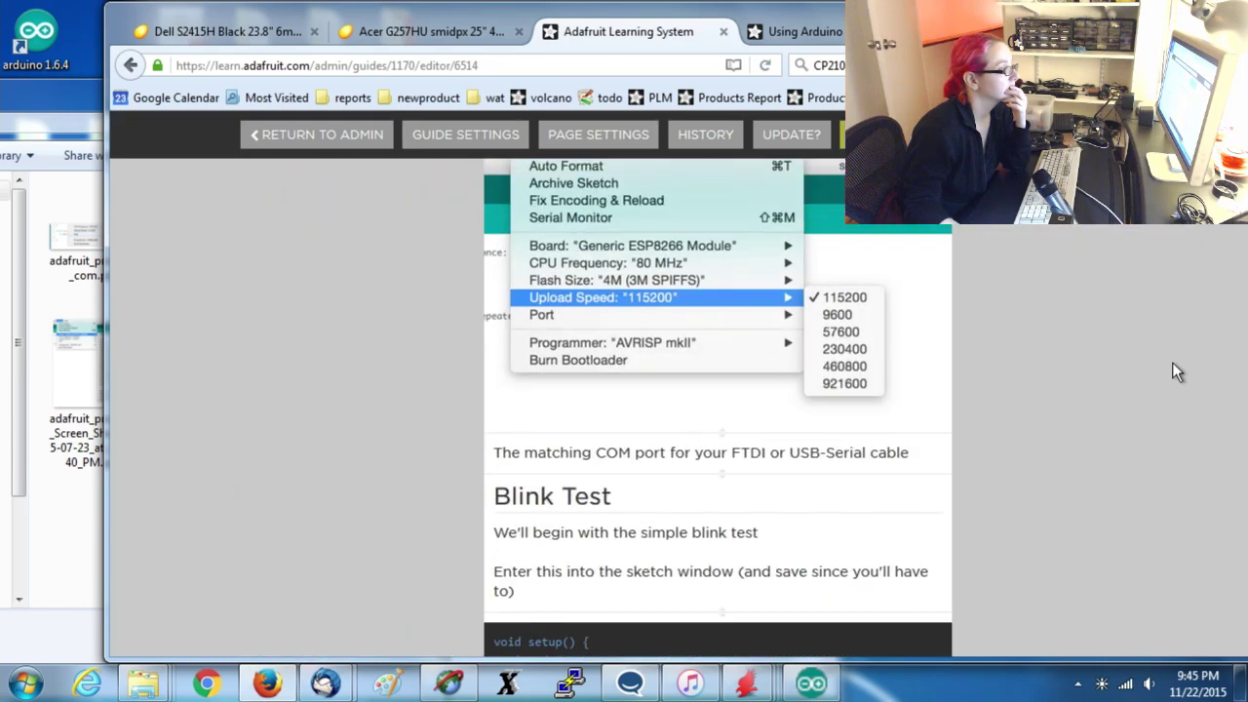
click(733, 477)
click(574, 504)
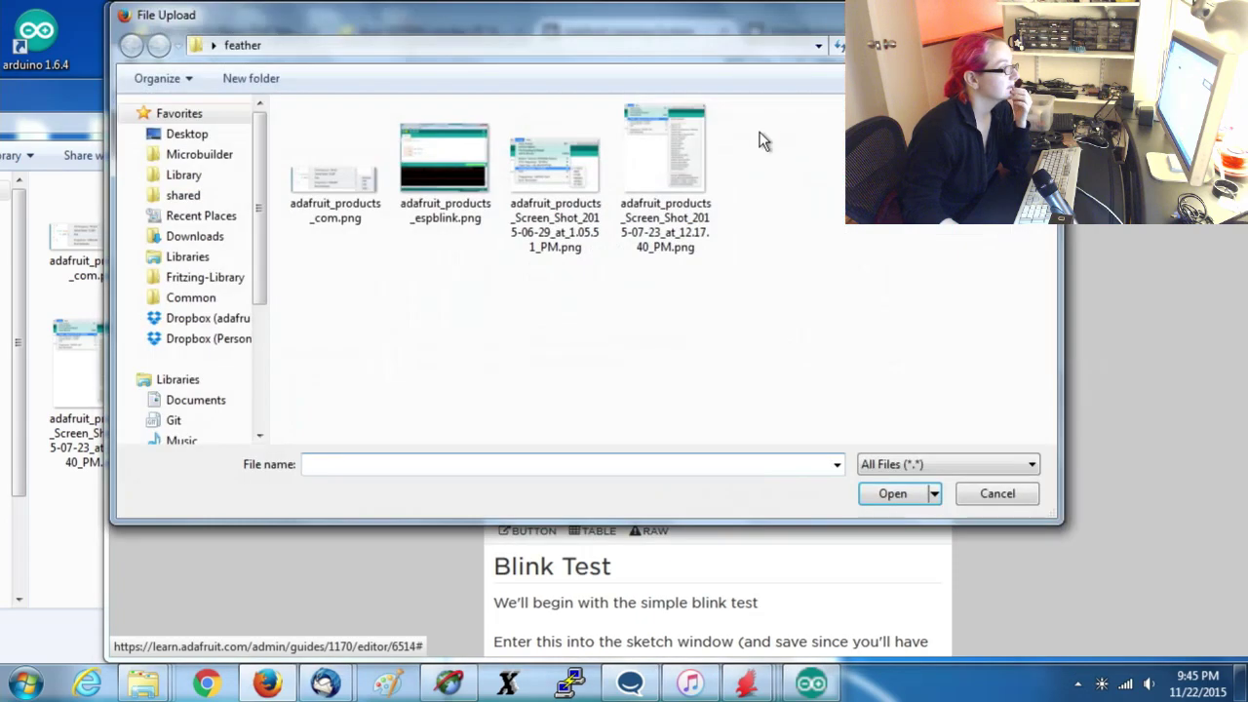
double_click(334, 170)
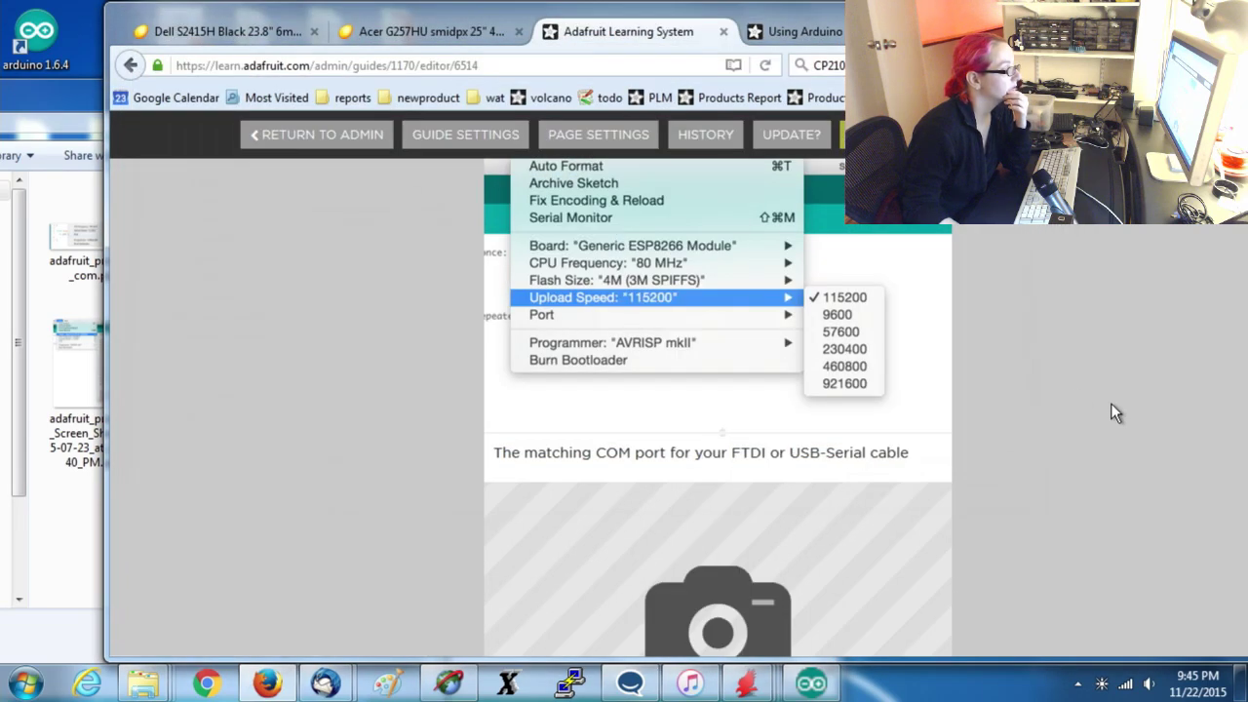
Add the espblink upload screenshot after the bootload-mode steps and delete the used COM port file.
scroll(1100, 358, down, 4)
scroll(1099, 353, down, 2)
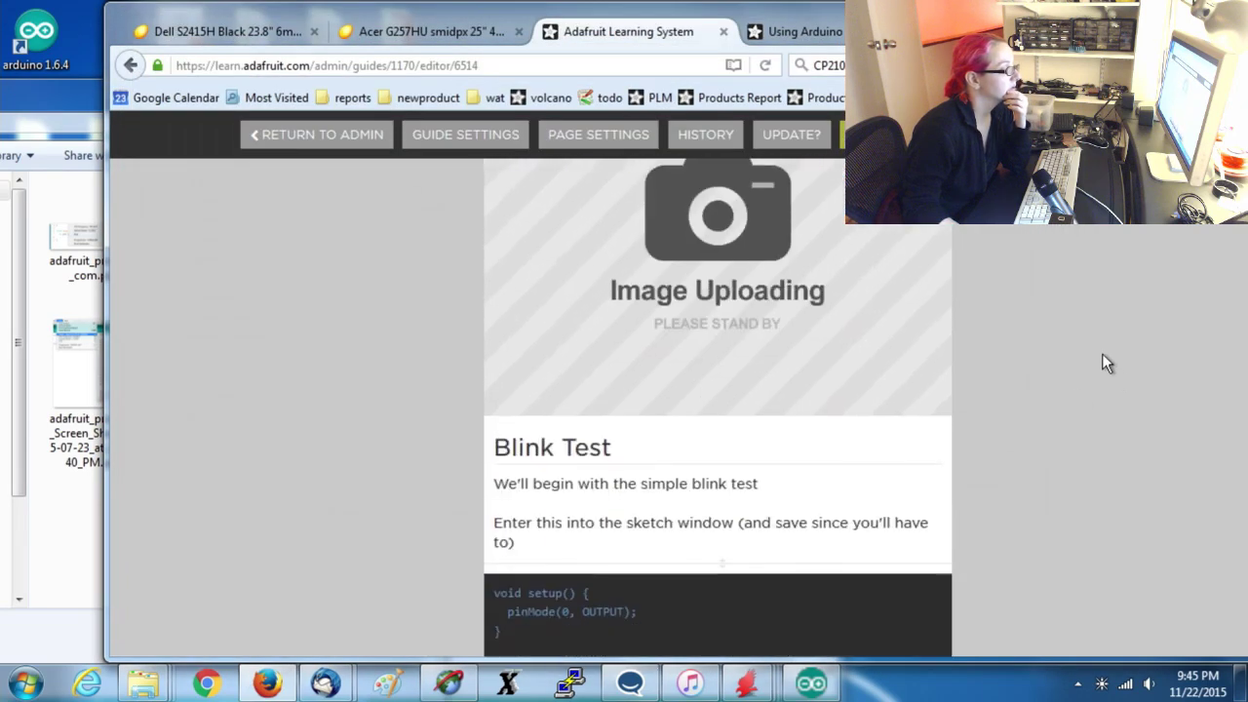
scroll(1102, 356, down, 5)
scroll(1102, 355, up, 5)
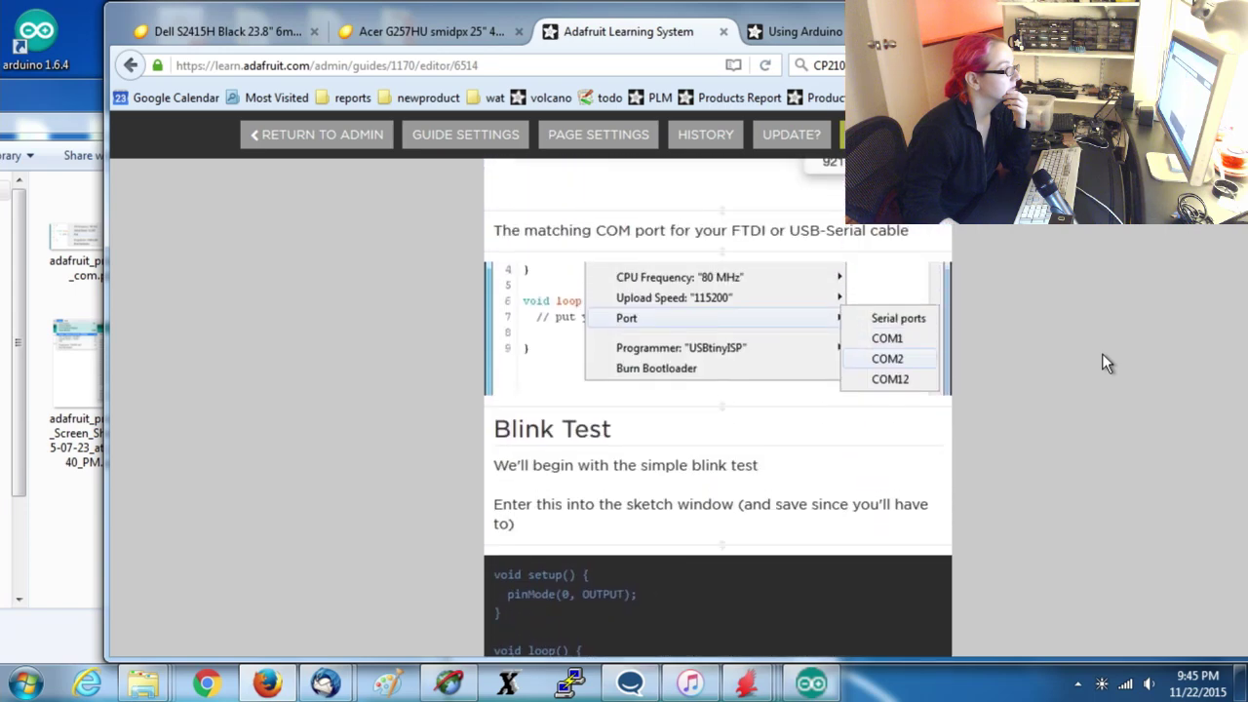
scroll(1101, 361, down, 6)
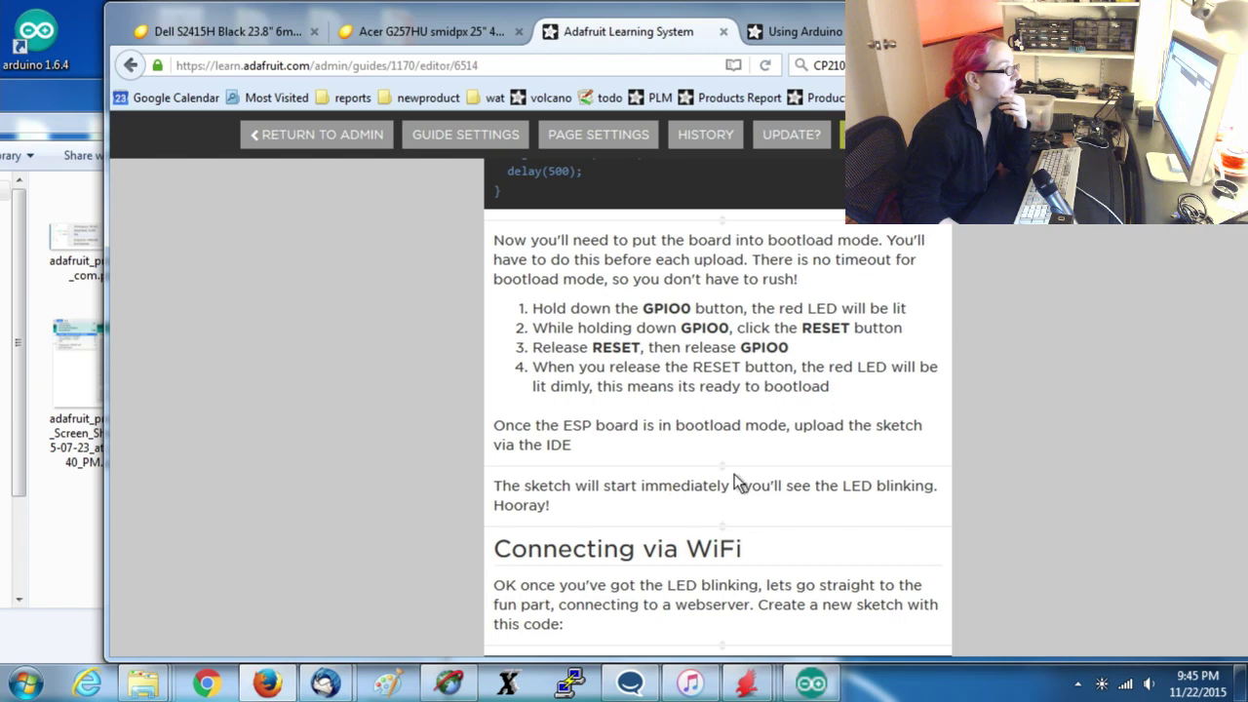
click(560, 498)
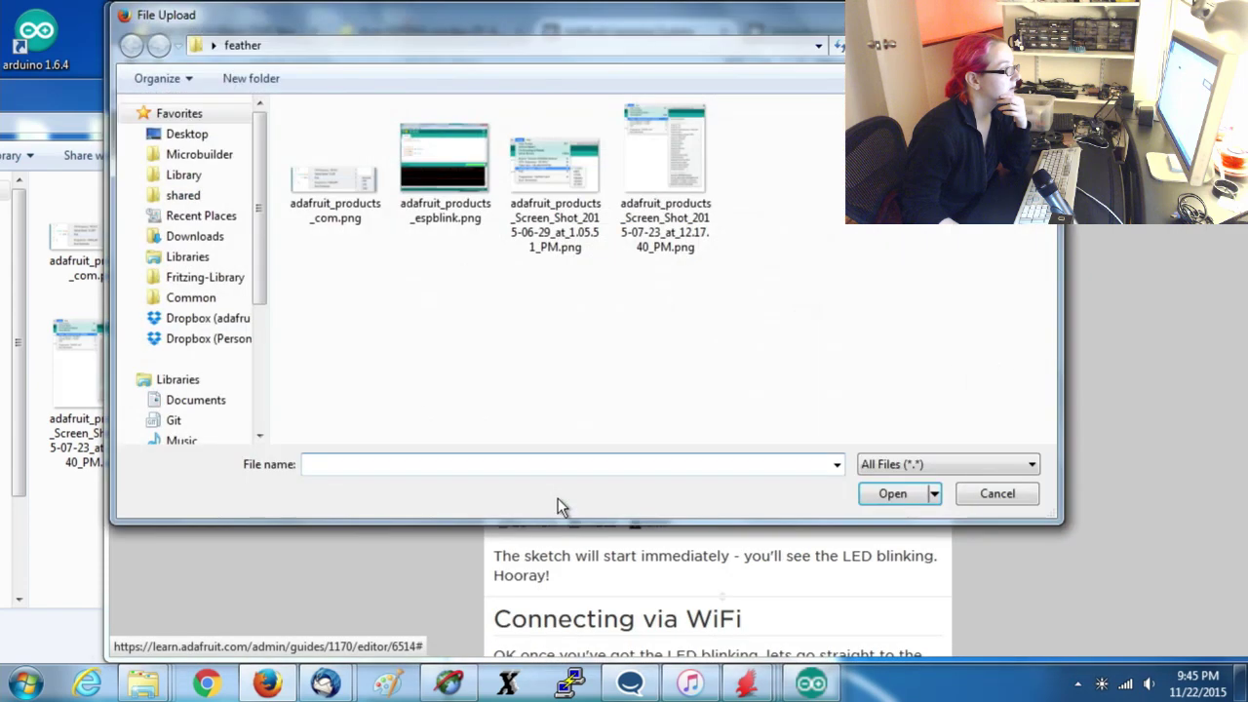
click(330, 183)
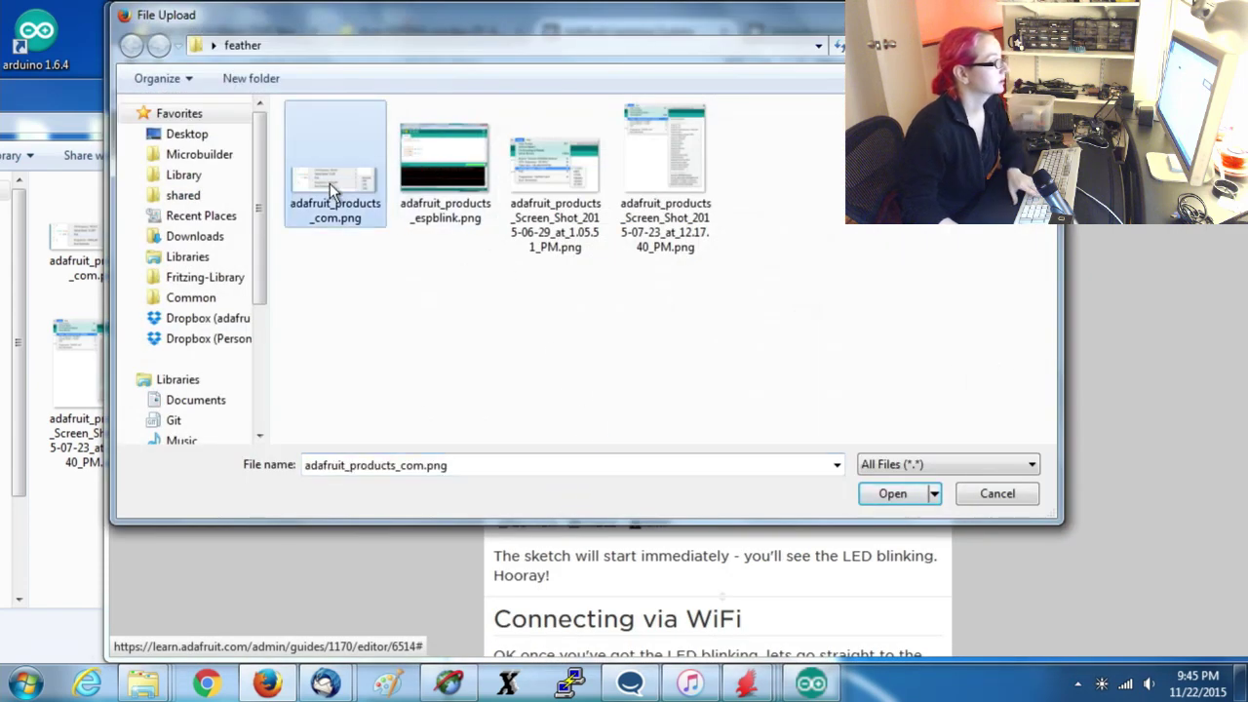
key(Delete)
key(Return)
double_click(342, 178)
Delete the used 07-23 screenshot file from the screenshot folder.
click(85, 367)
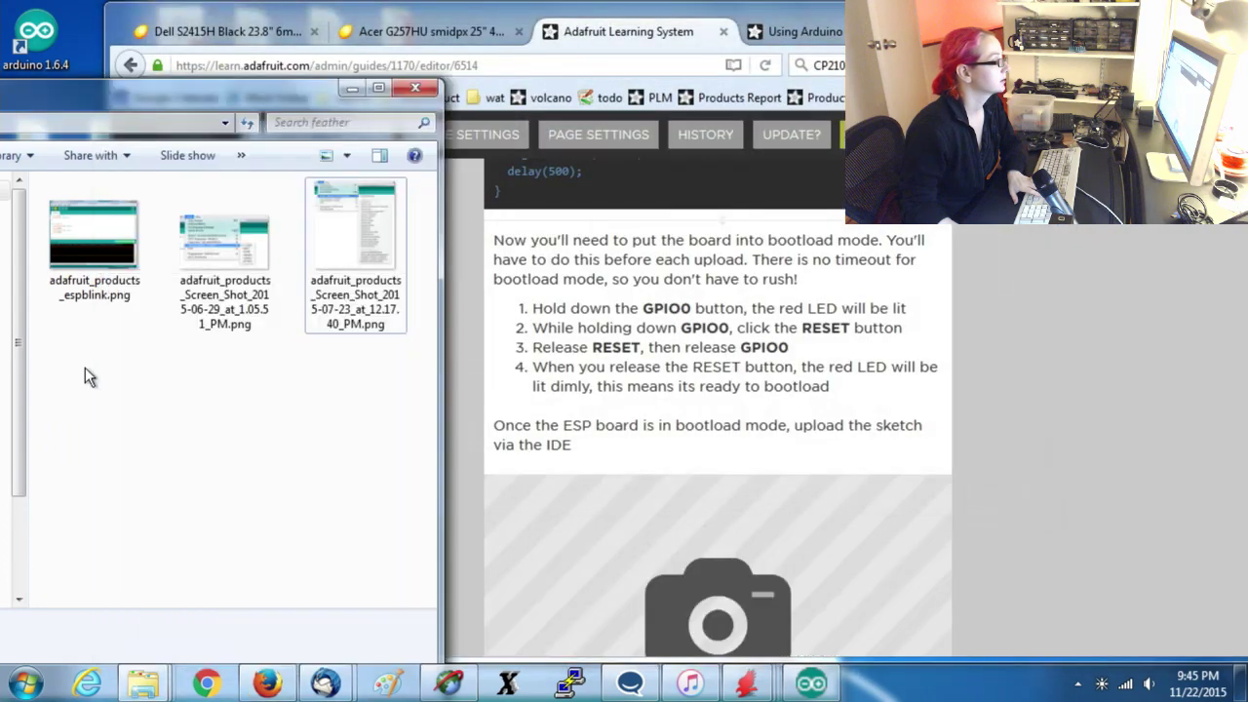
double_click(222, 263)
key(alt+F4)
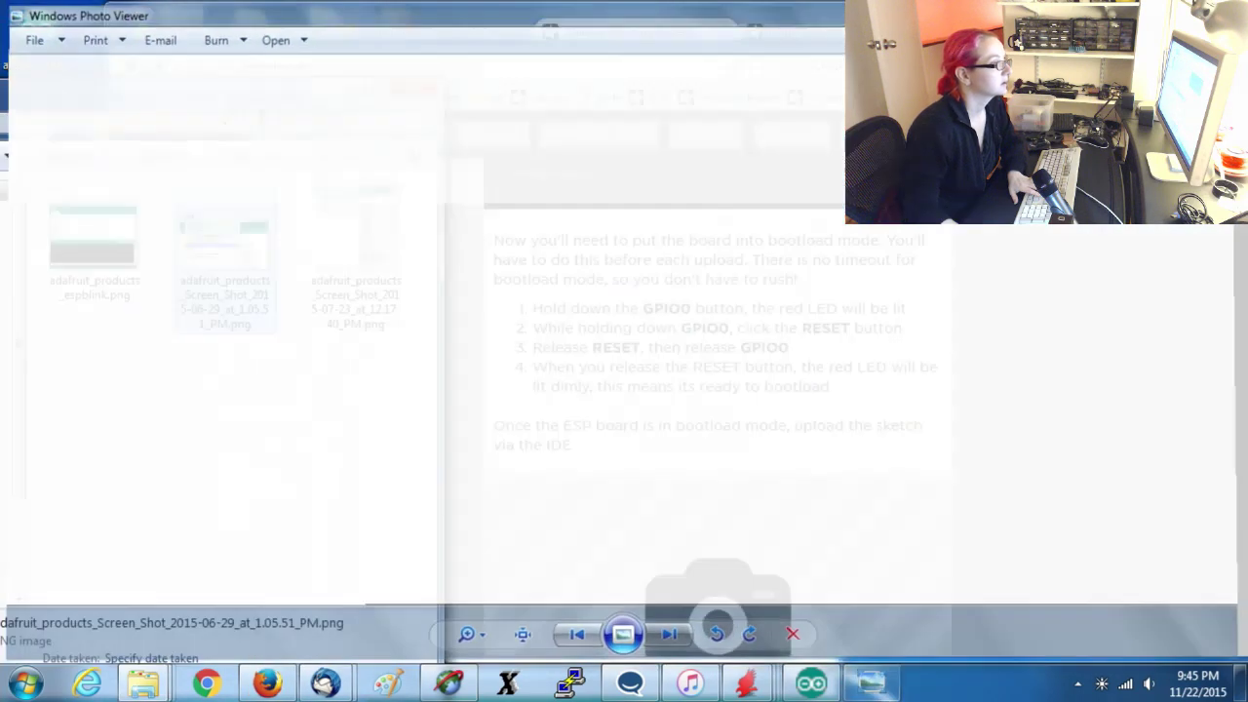
click(337, 237)
key(Delete)
key(Return)
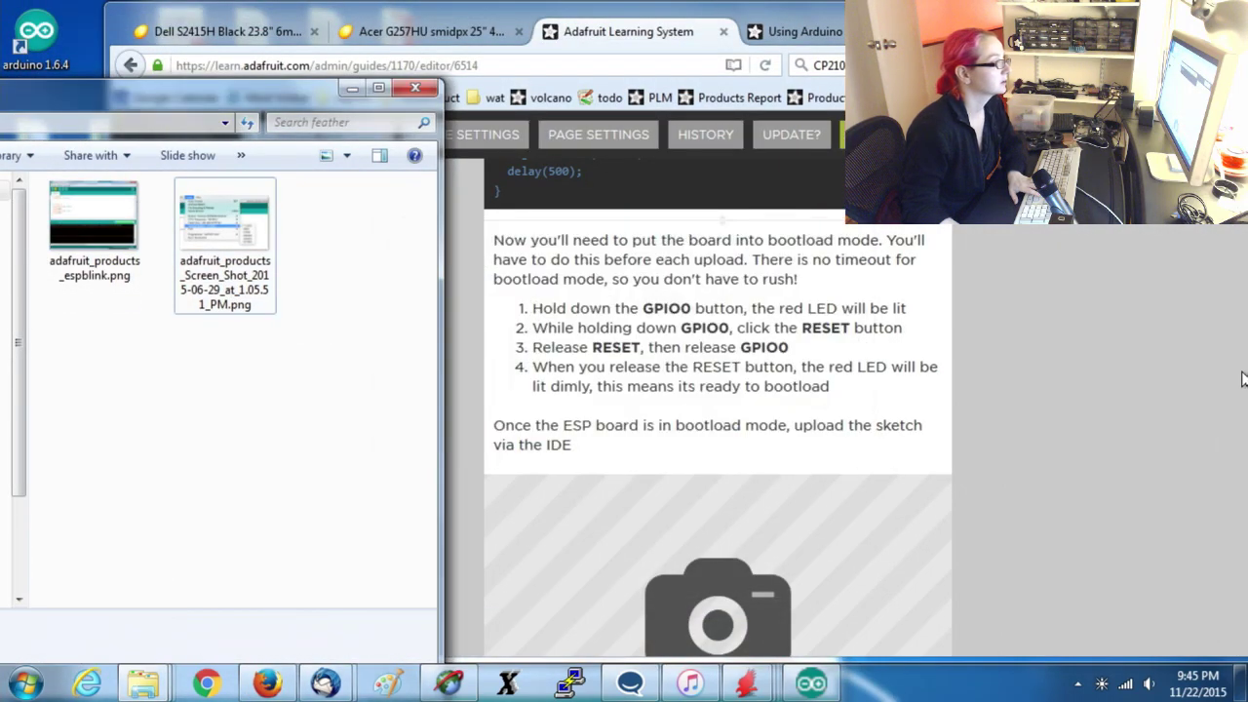
click(1165, 413)
scroll(1164, 413, down, 8)
scroll(1164, 413, up, 3)
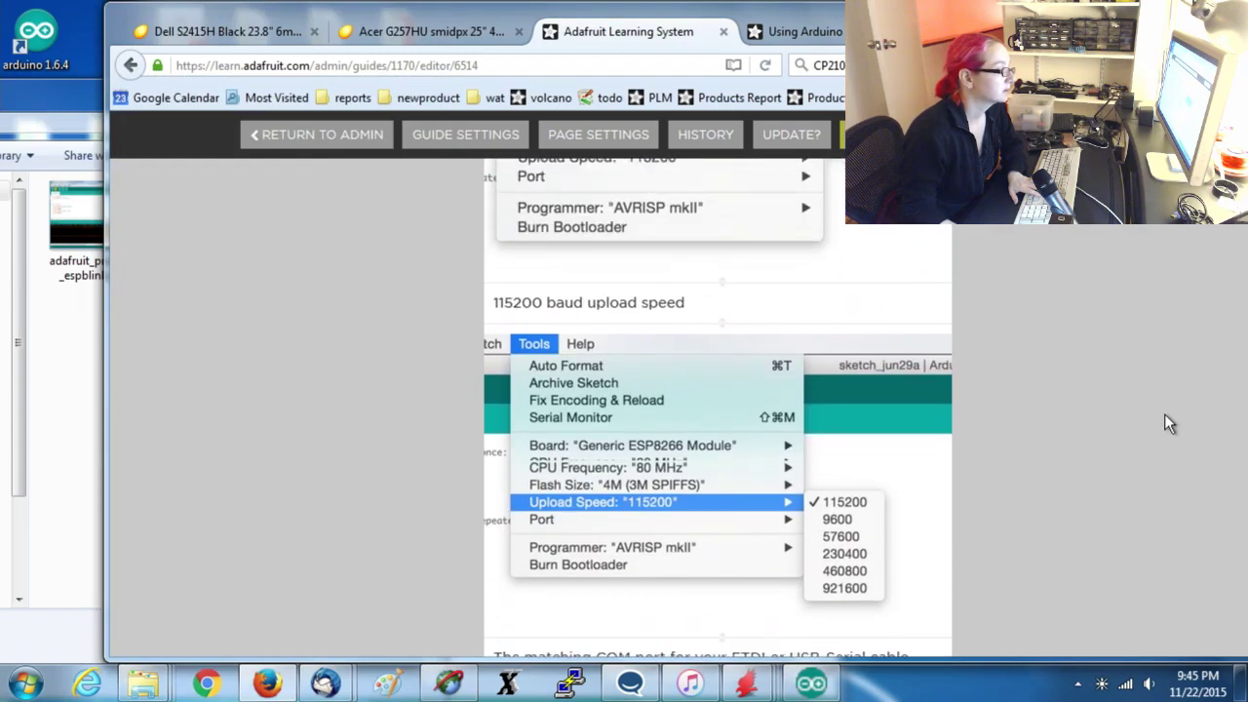
Delete the used Upload Speed menu screenshot, then check the published Using Arduino IDE page.
click(69, 388)
double_click(274, 226)
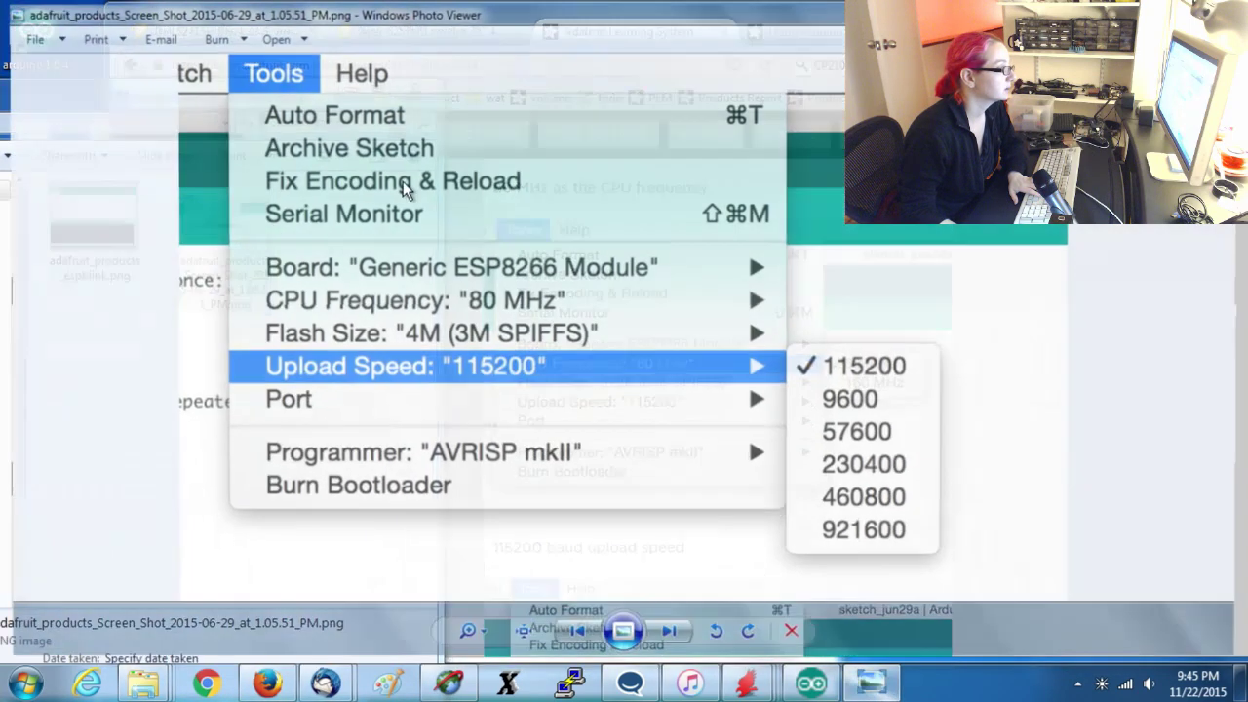
key(Delete)
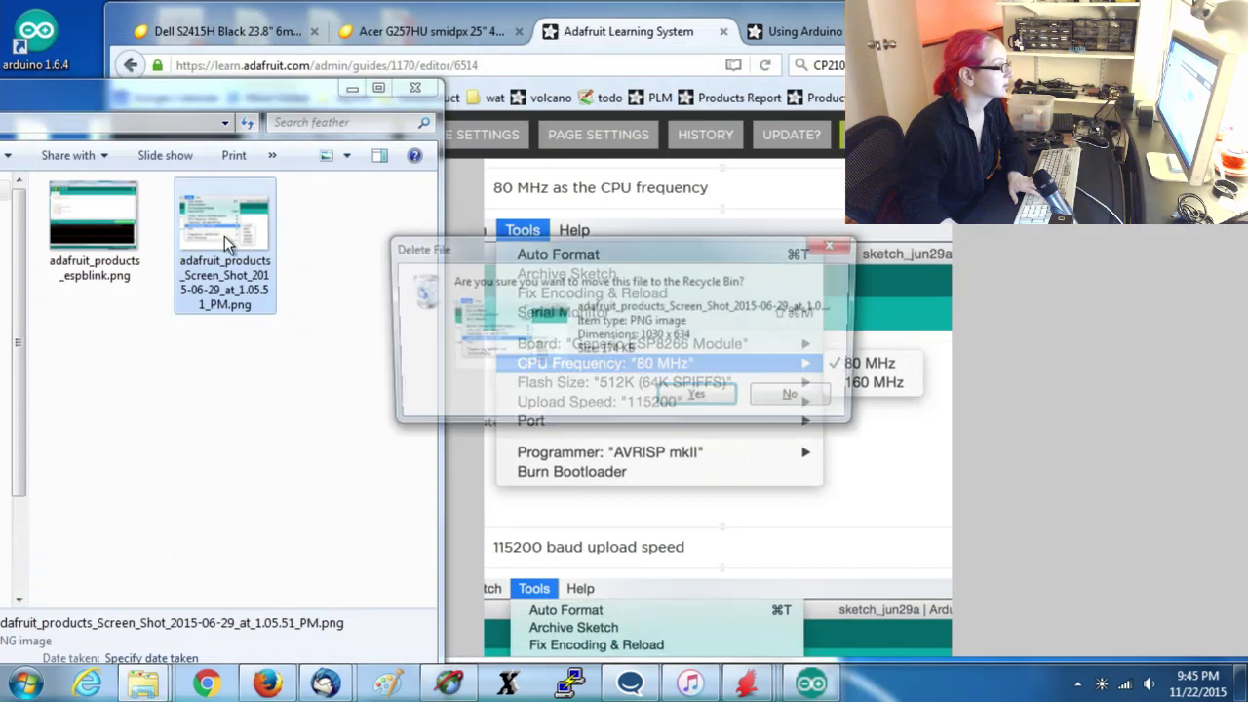
key(Return)
click(1066, 405)
scroll(1069, 408, down, 5)
scroll(1068, 409, down, 5)
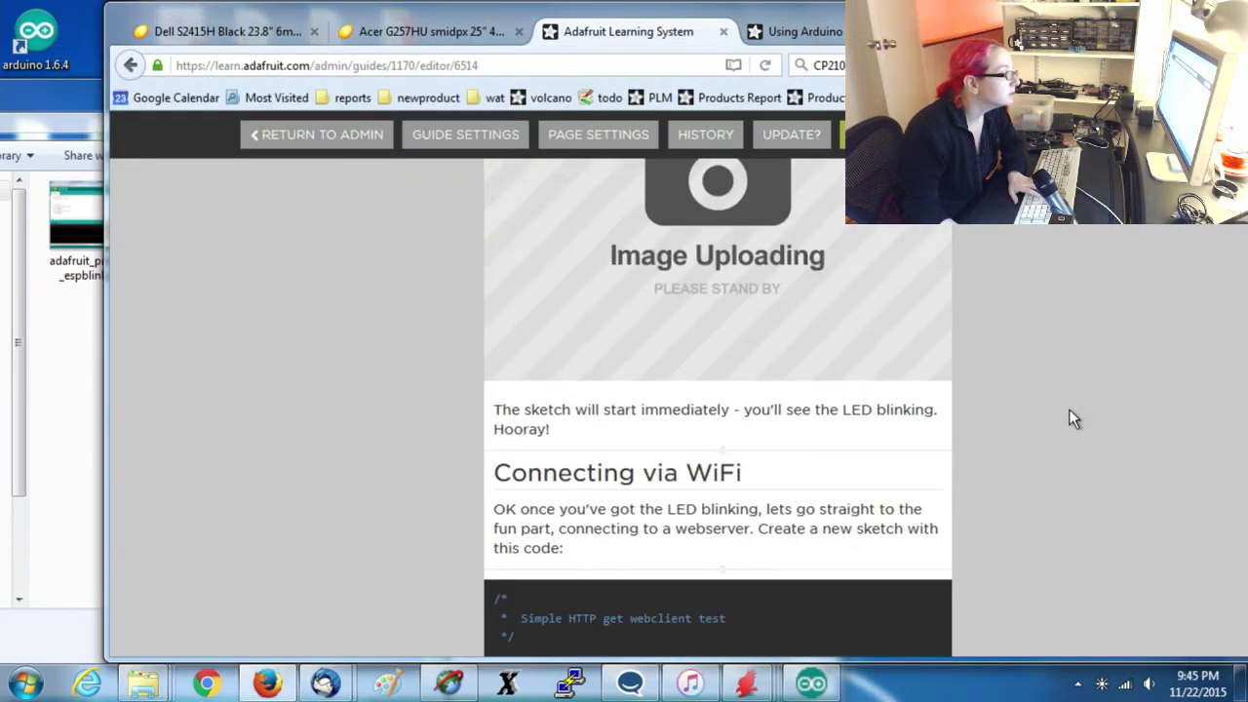
scroll(1068, 408, up, 3)
click(805, 32)
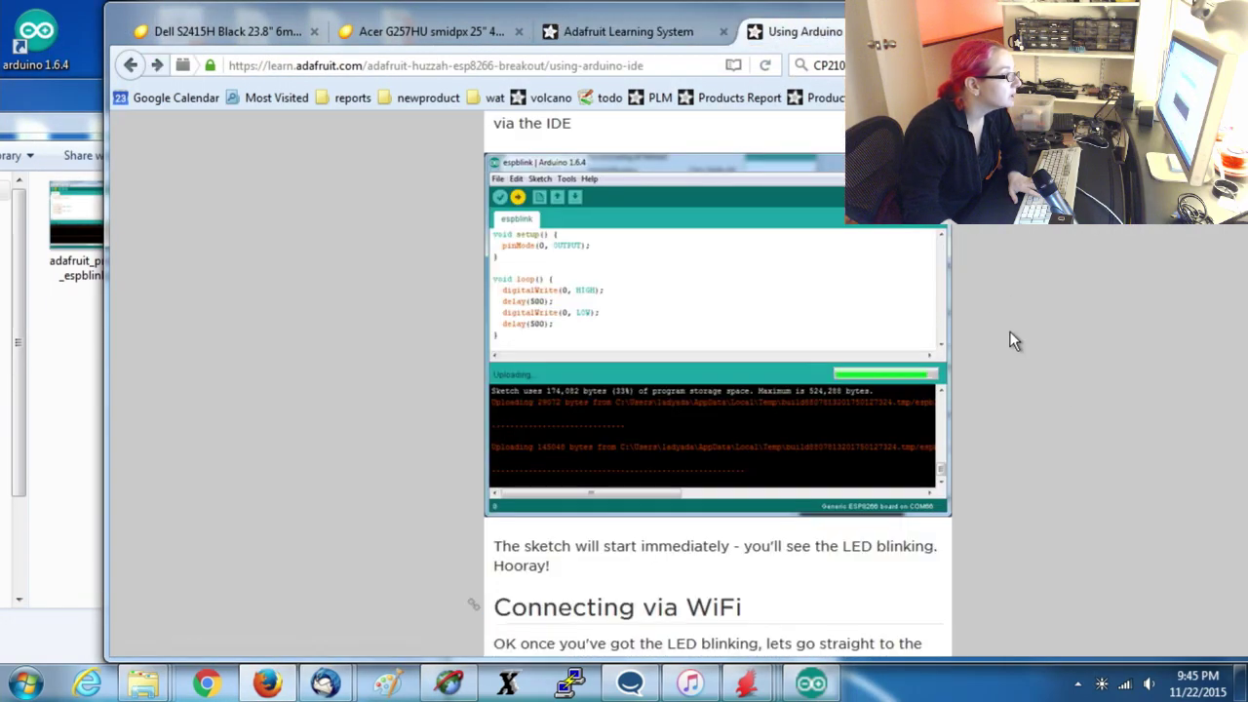
In the guide editor, discard the pending edits to the code block.
scroll(1010, 340, down, 5)
click(673, 32)
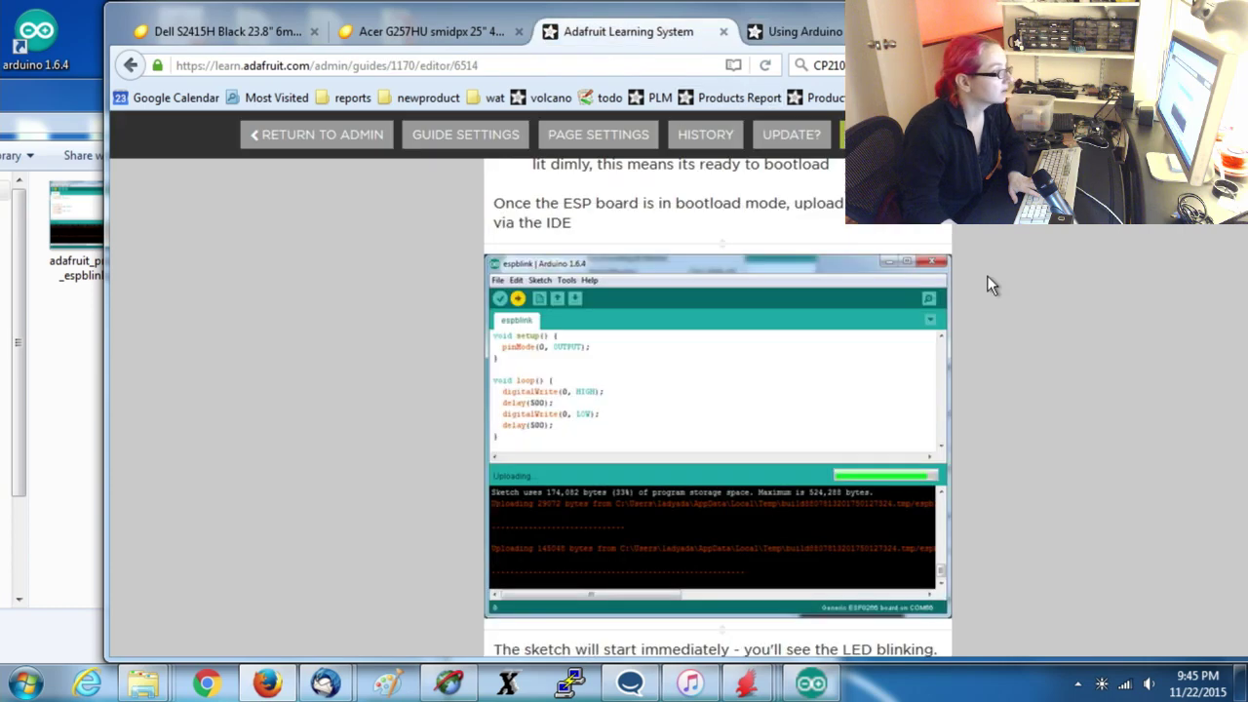
scroll(1090, 482, down, 6)
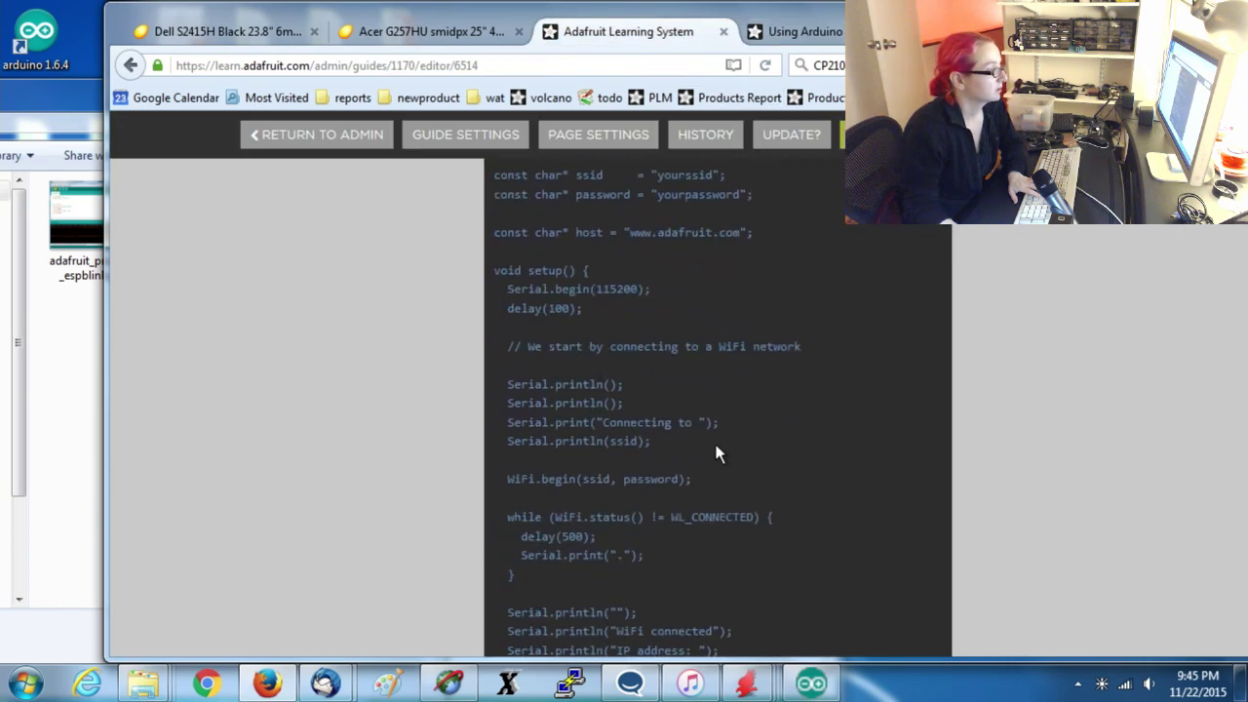
scroll(717, 453, down, 6)
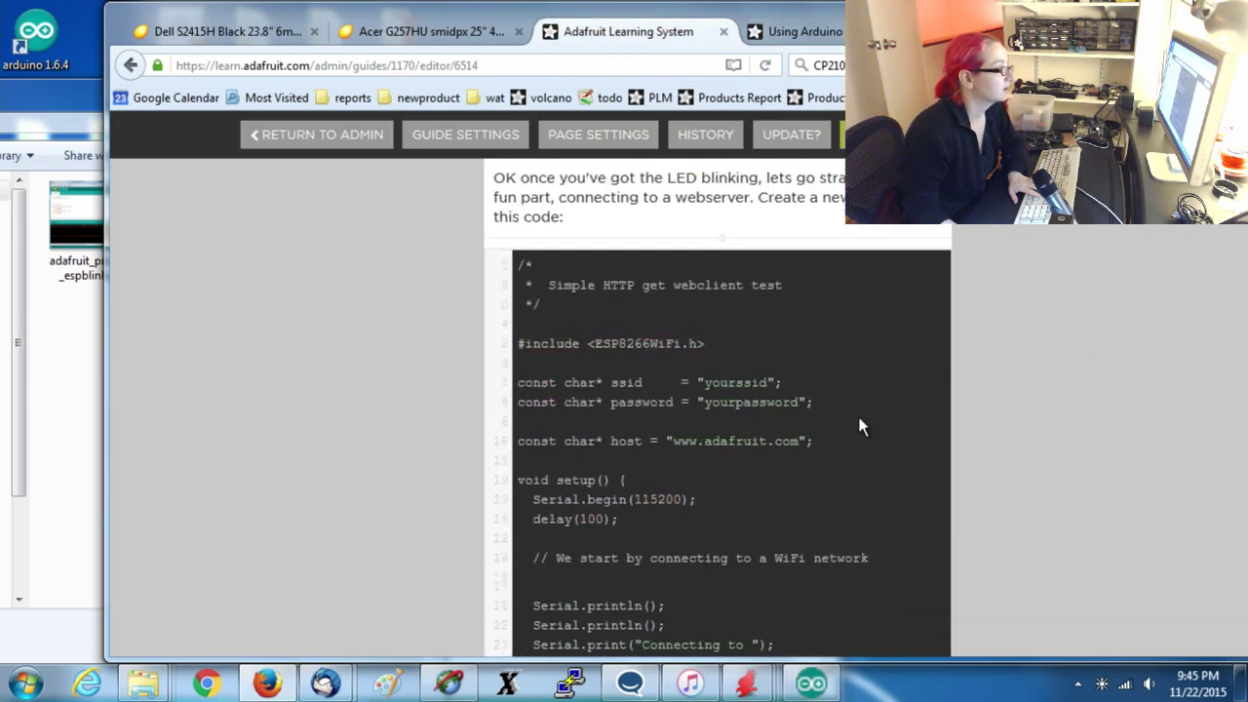
scroll(835, 367, down, 10)
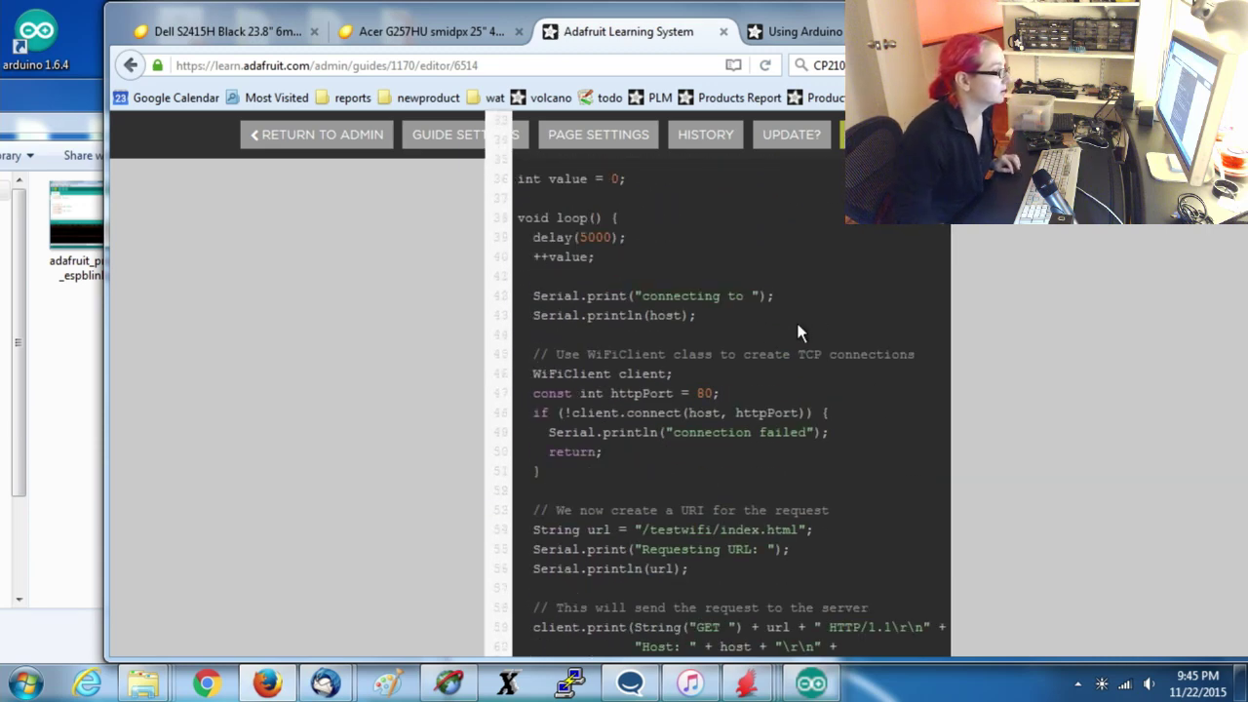
scroll(797, 326, down, 8)
scroll(796, 329, up, 12)
scroll(682, 458, up, 7)
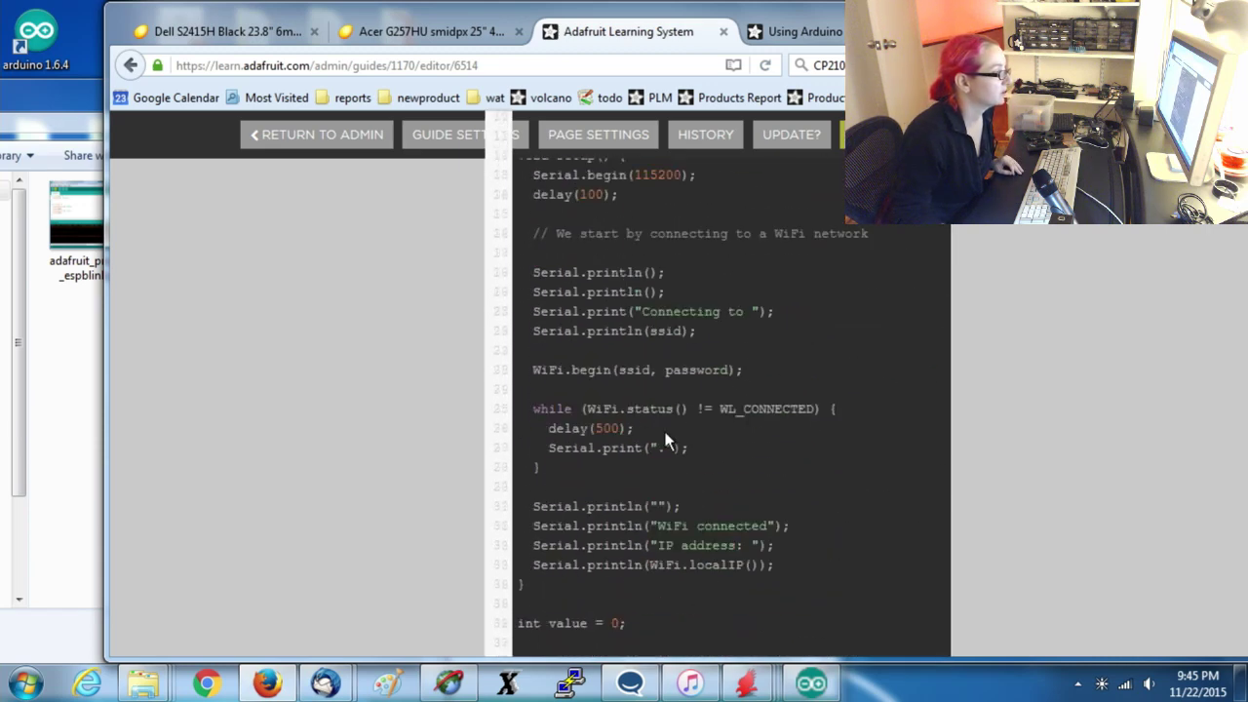
scroll(743, 443, down, 15)
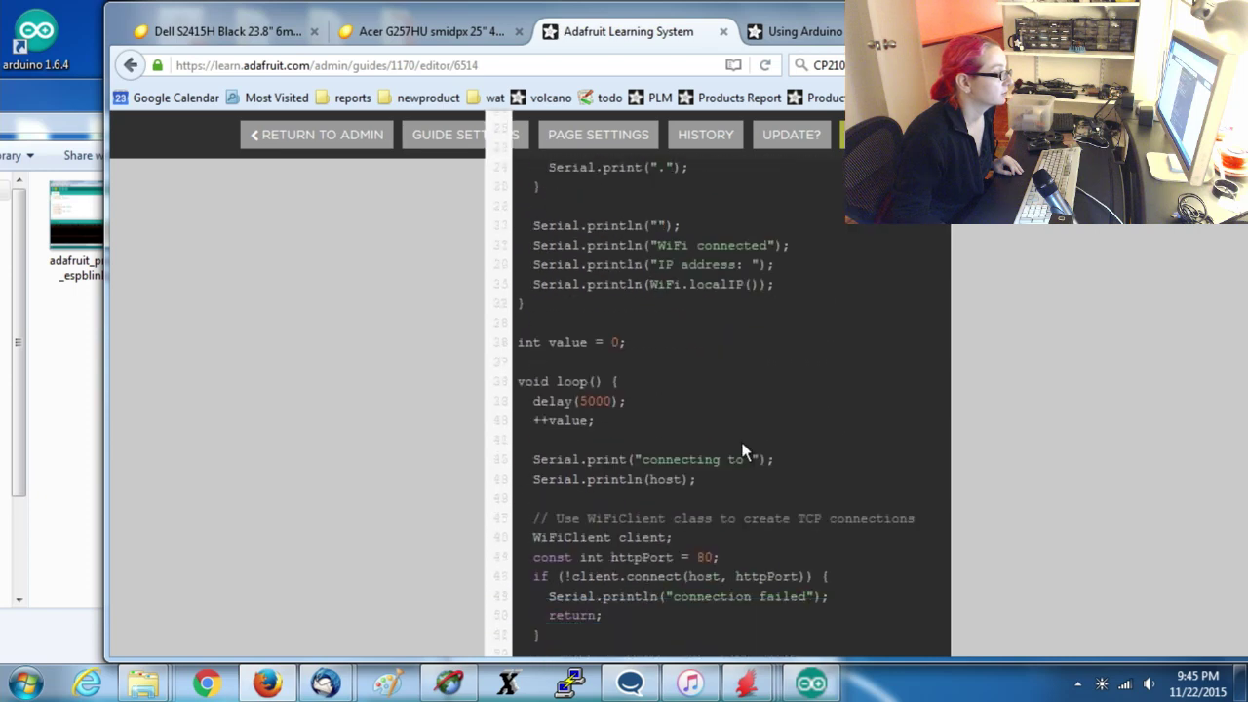
scroll(841, 290, up, 6)
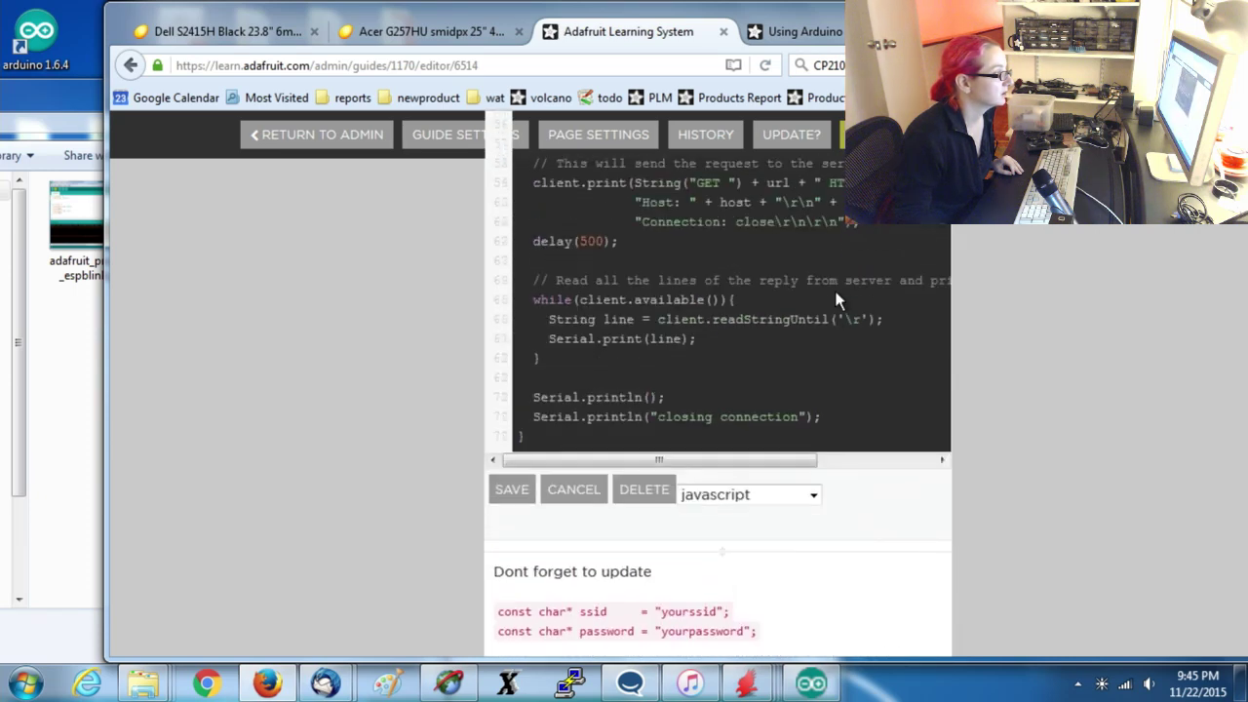
click(575, 489)
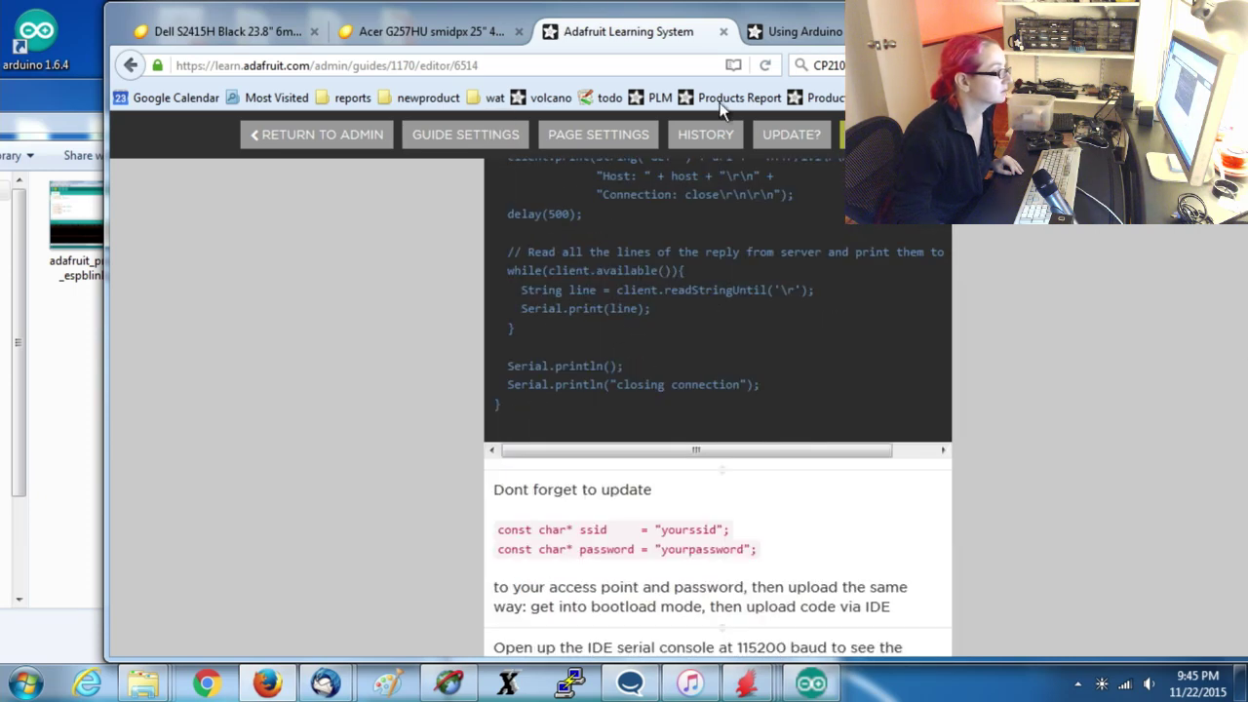
Save the full-size WiFi client upload screenshot from its asset page into the feather folder.
click(837, 34)
scroll(1044, 325, down, 15)
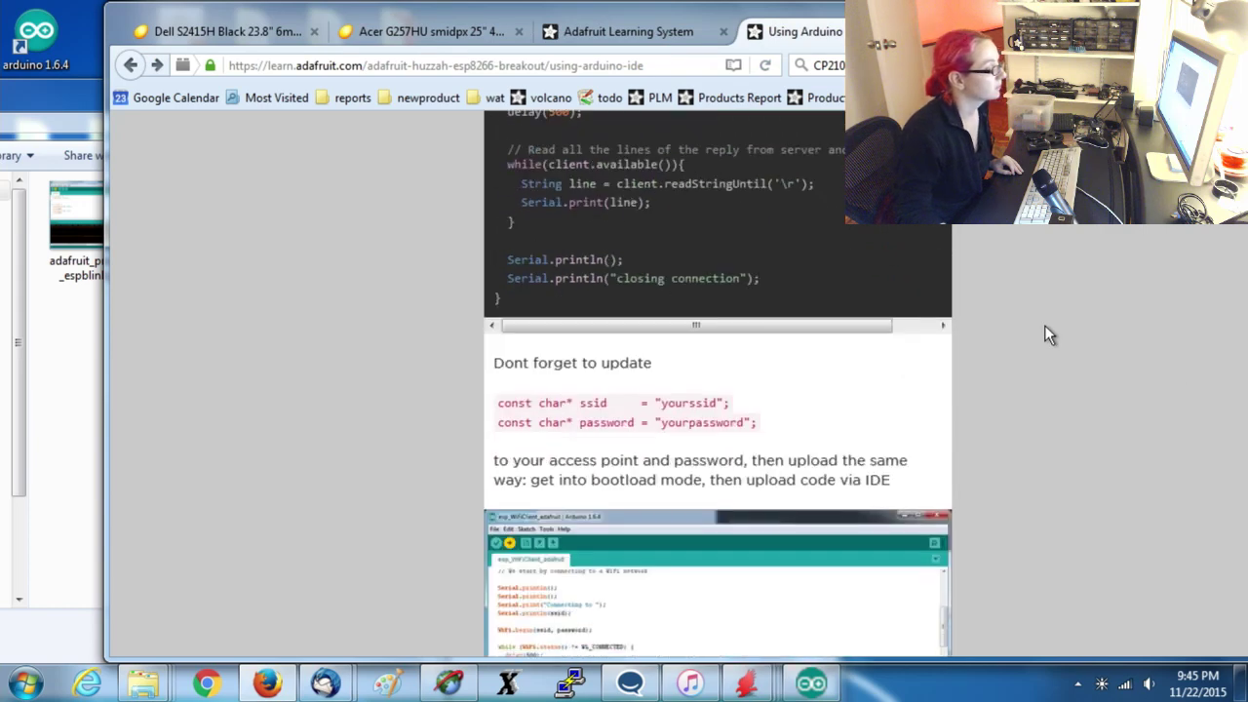
scroll(1044, 327, up, 2)
scroll(939, 390, down, 4)
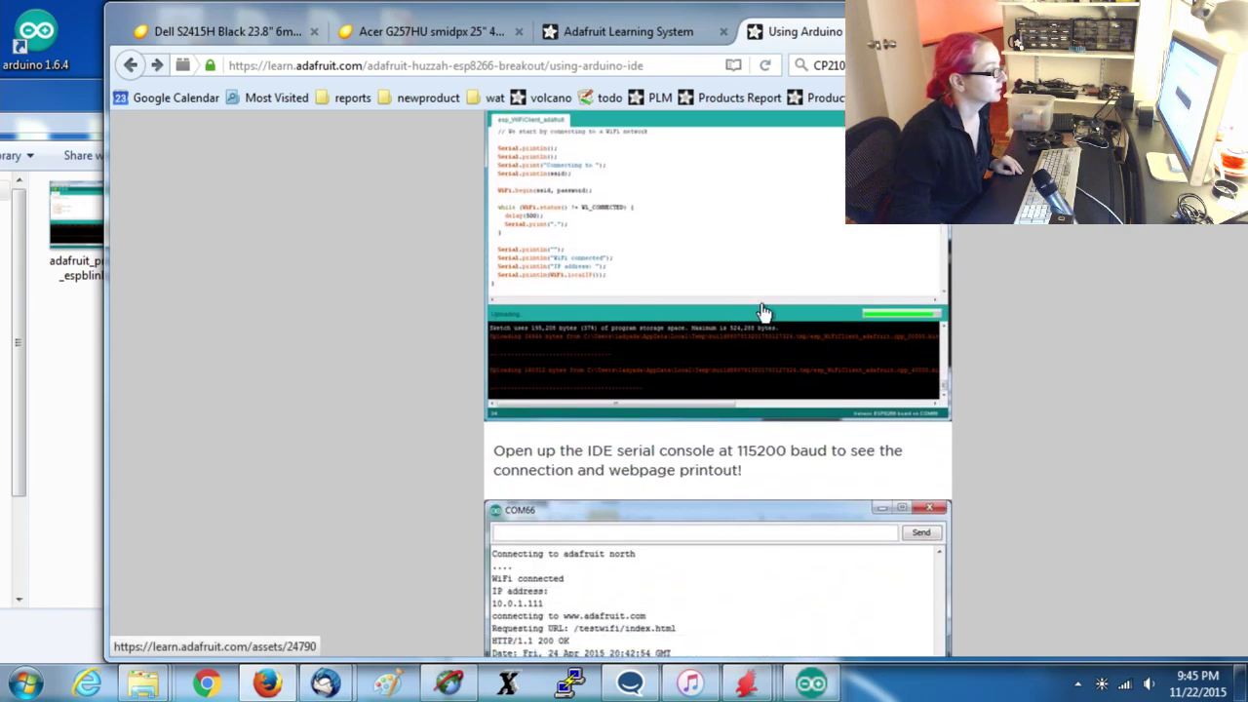
click(844, 306)
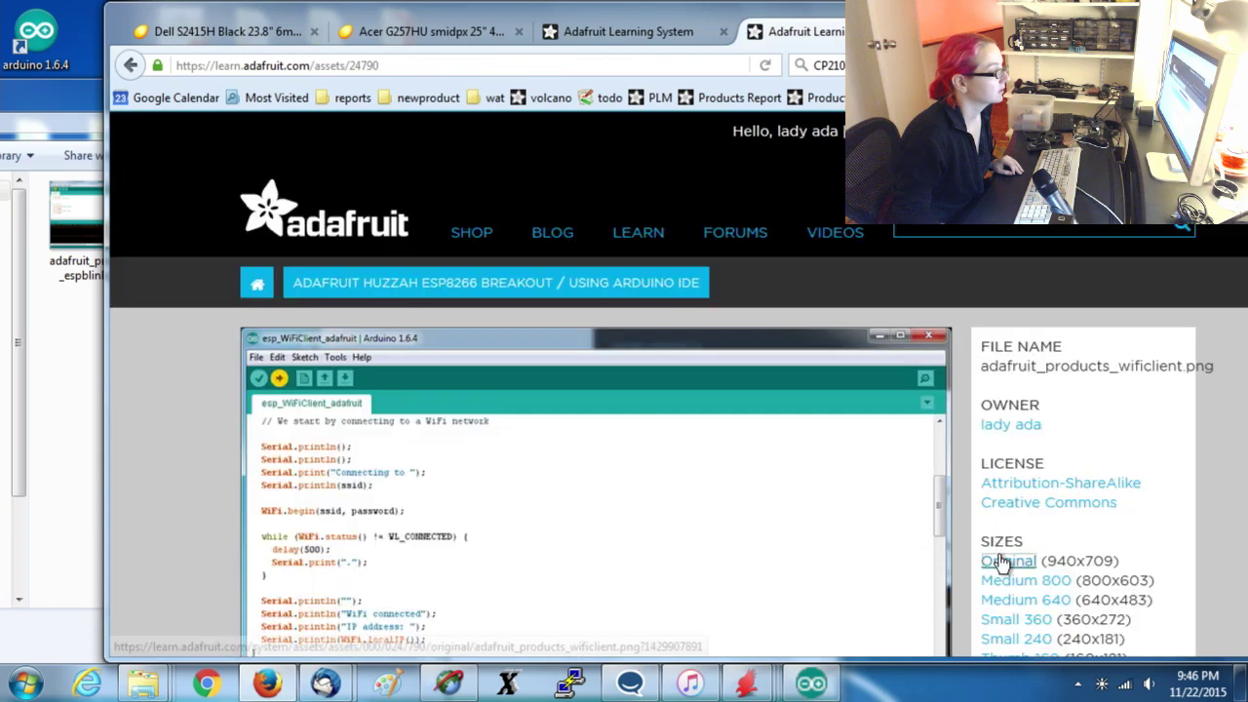
click(1004, 563)
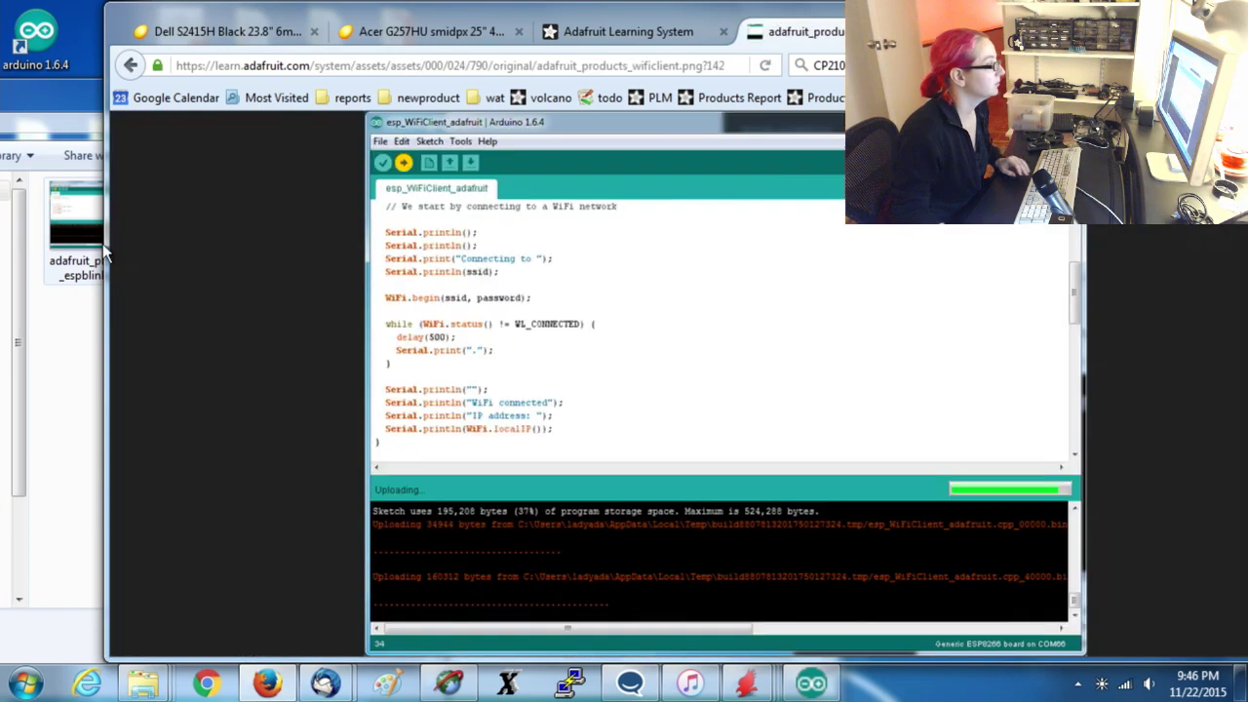
click(103, 244)
drag(691, 315, 115, 167)
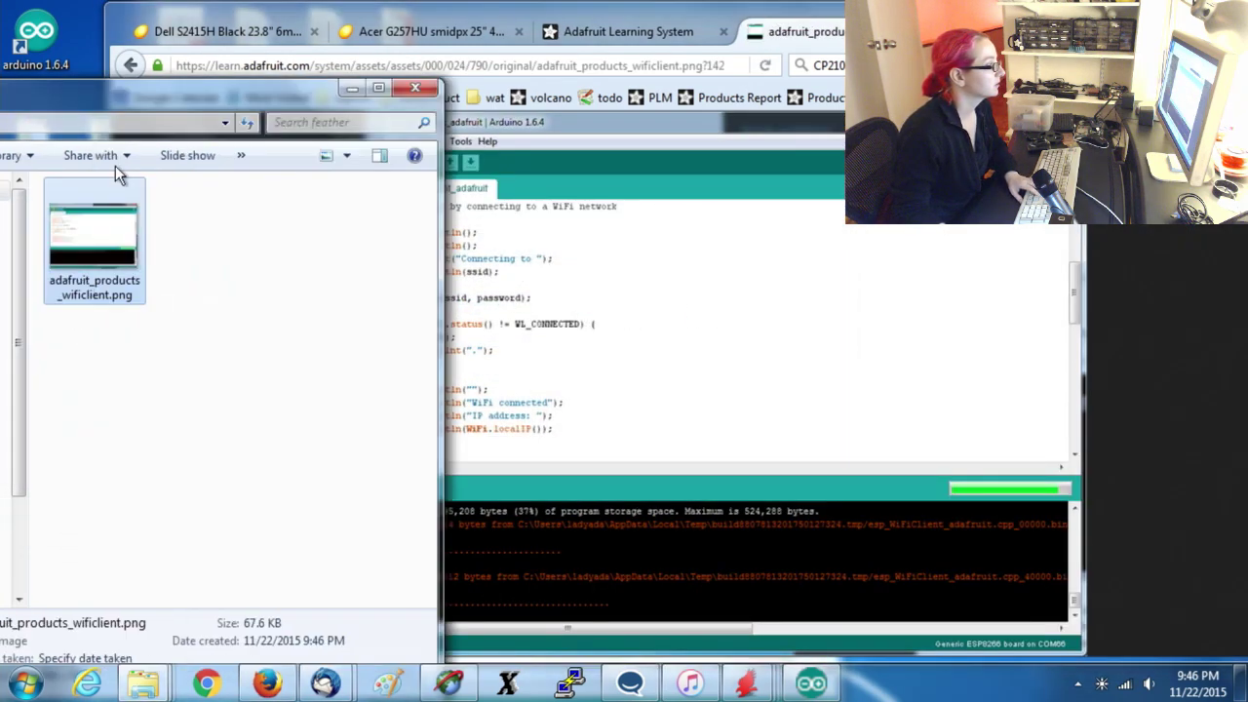
click(135, 67)
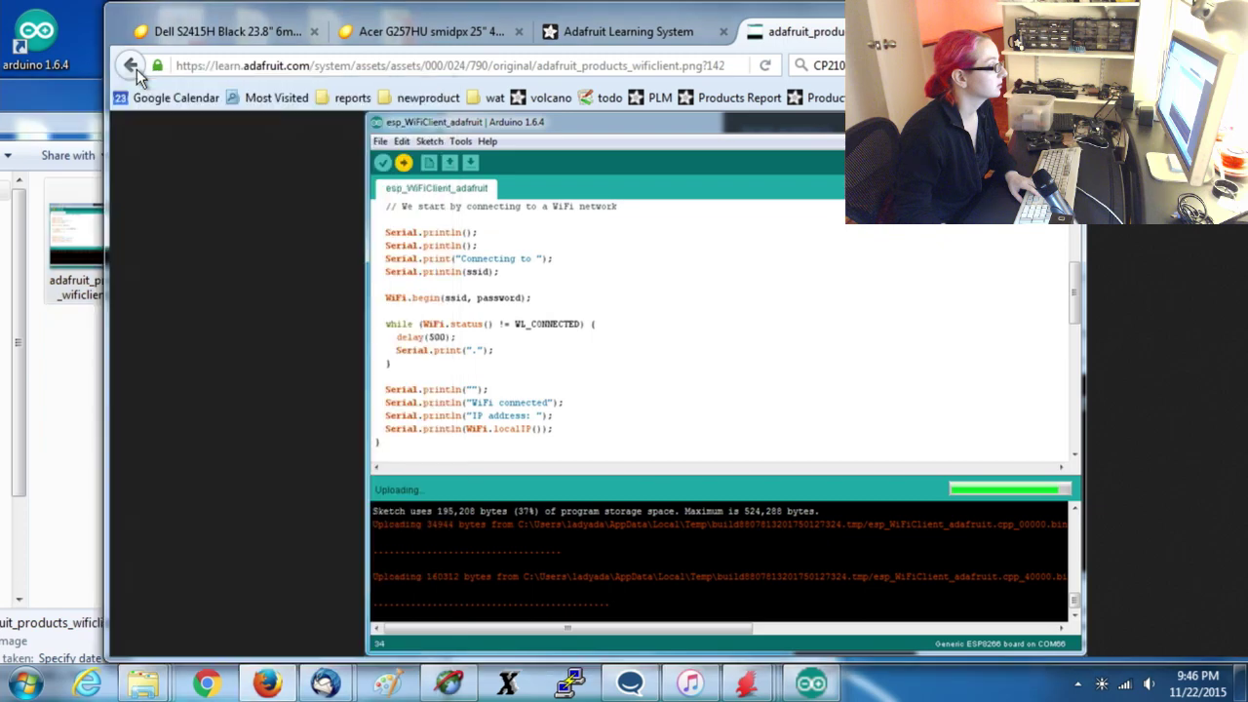
click(604, 282)
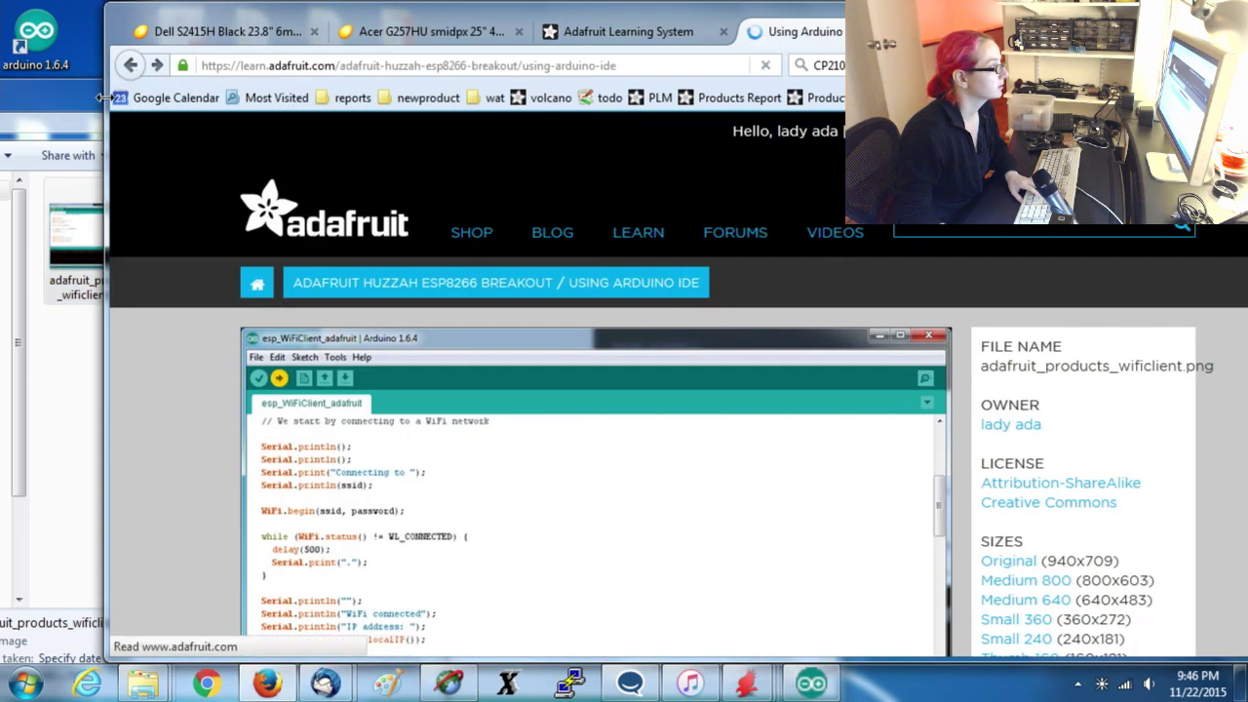
Get the full-size original of the serial console screenshot, then return to the guide editor.
scroll(926, 395, down, 3)
click(711, 318)
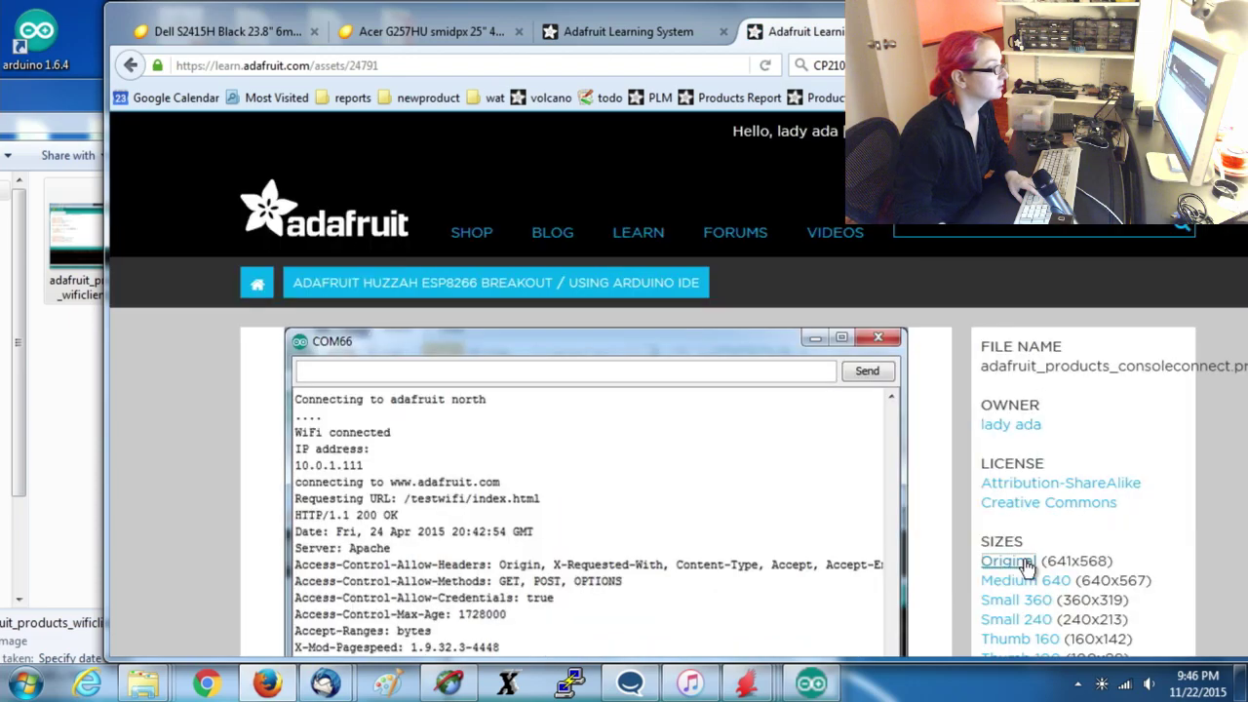
click(1009, 558)
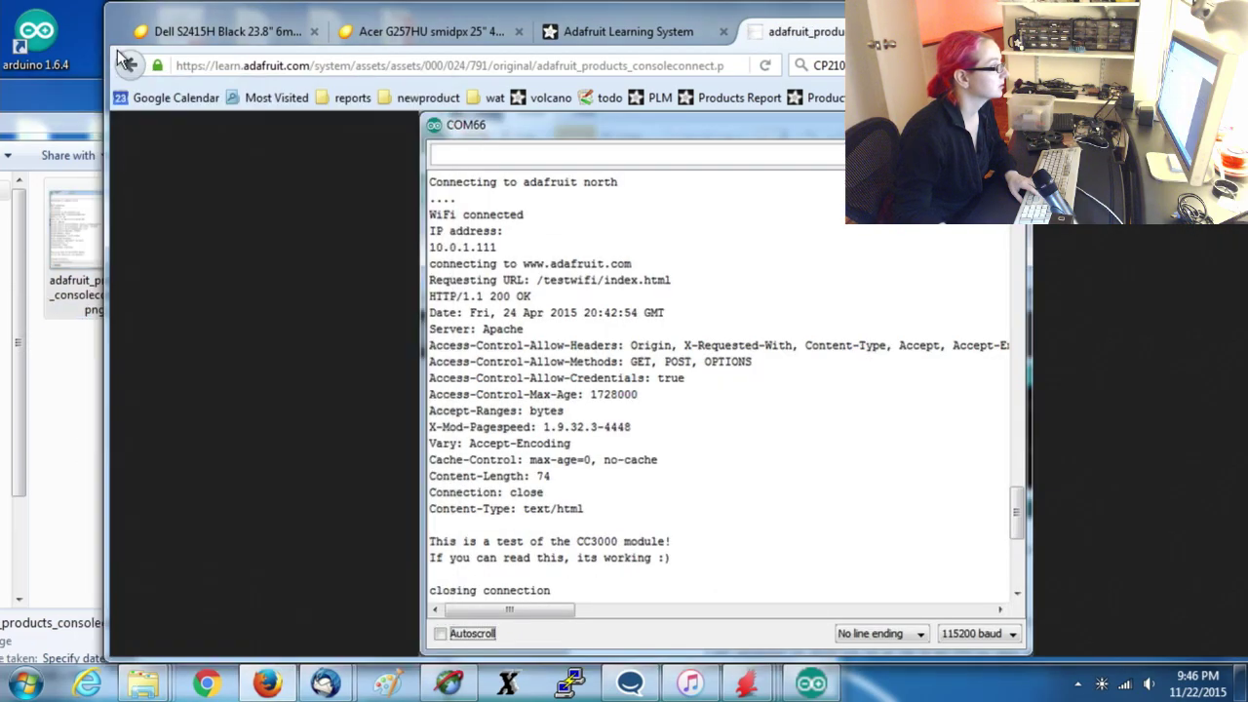
key(alt+Left)
scroll(984, 349, down, 5)
click(131, 64)
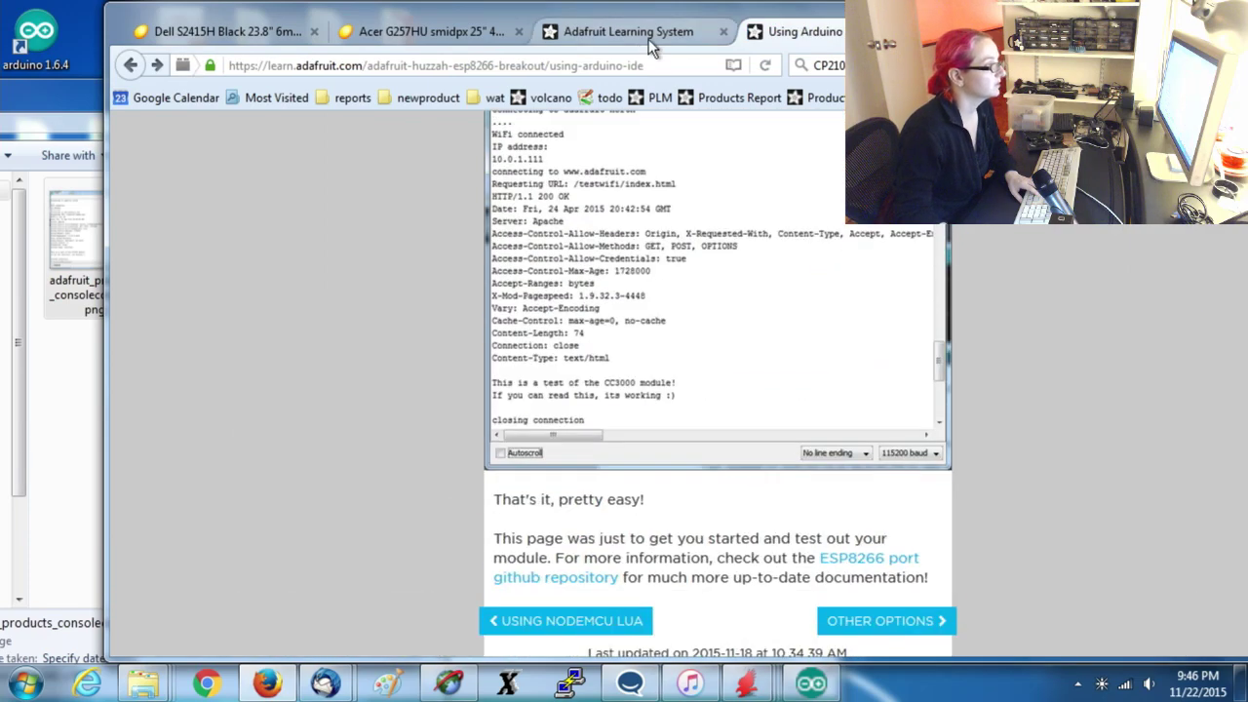
click(643, 33)
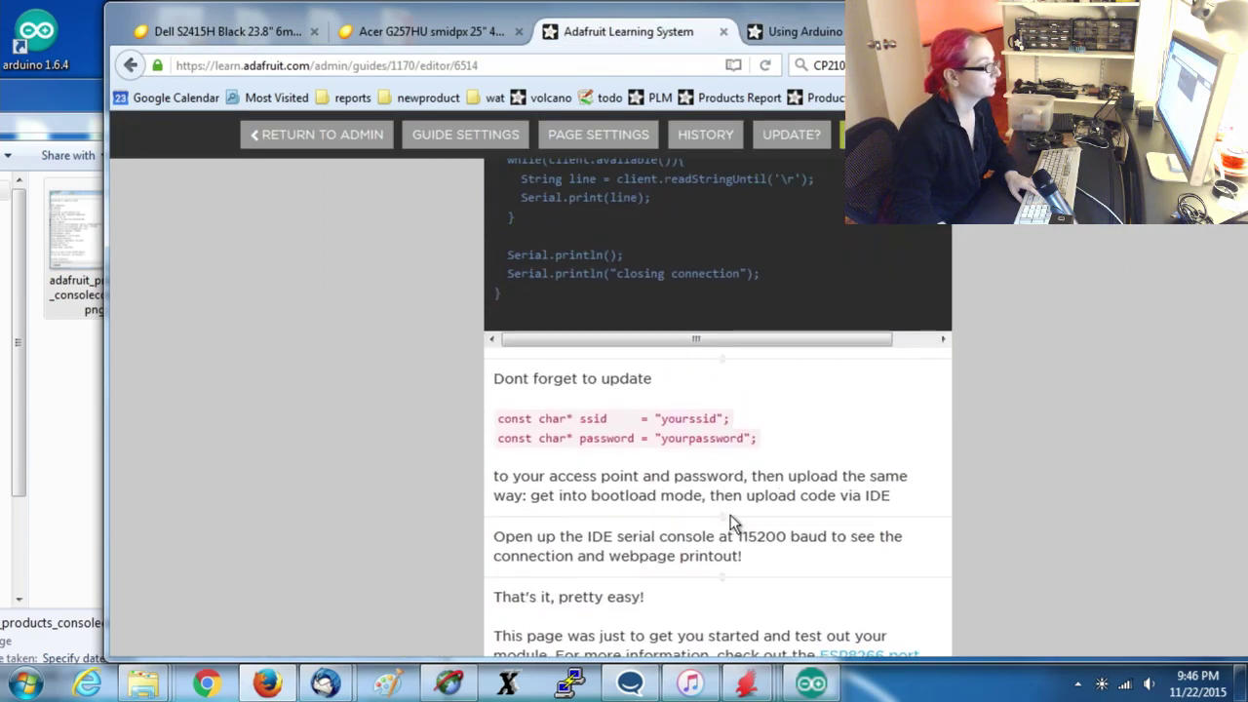
Insert adafruit_products_wificlient.png as an image below the update instructions.
mouse_move(650, 527)
click(575, 551)
double_click(445, 156)
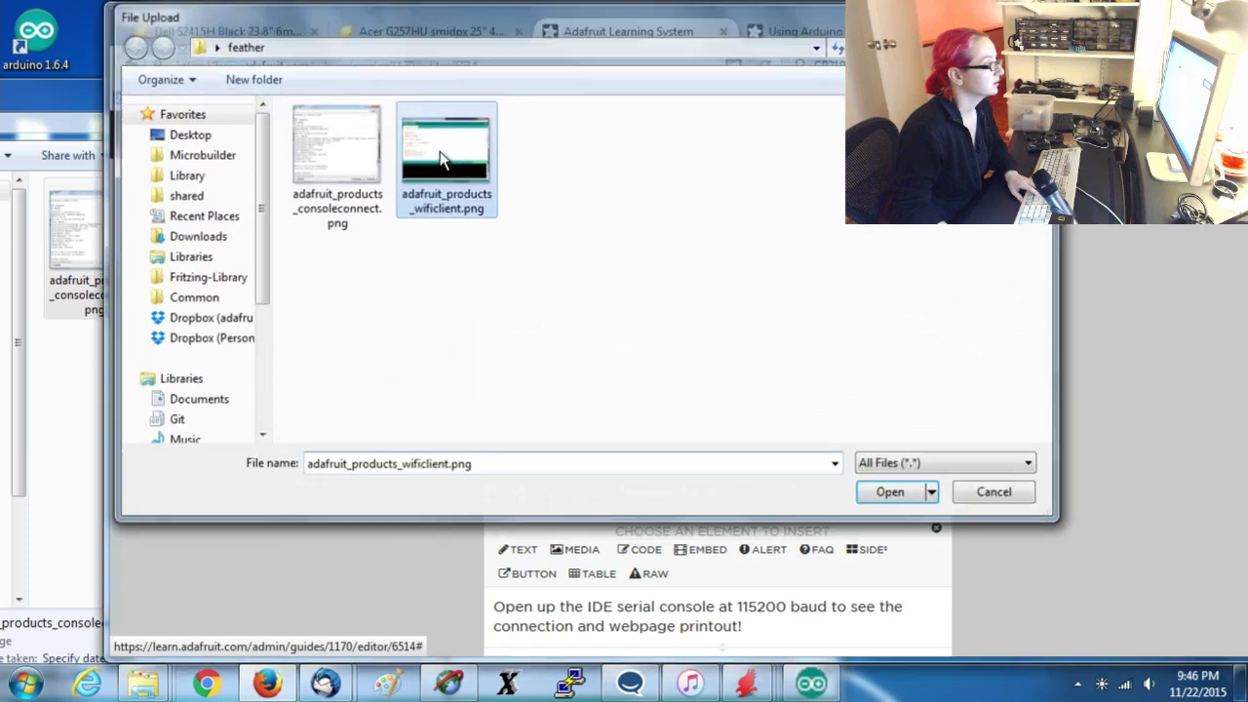
scroll(877, 361, down, 5)
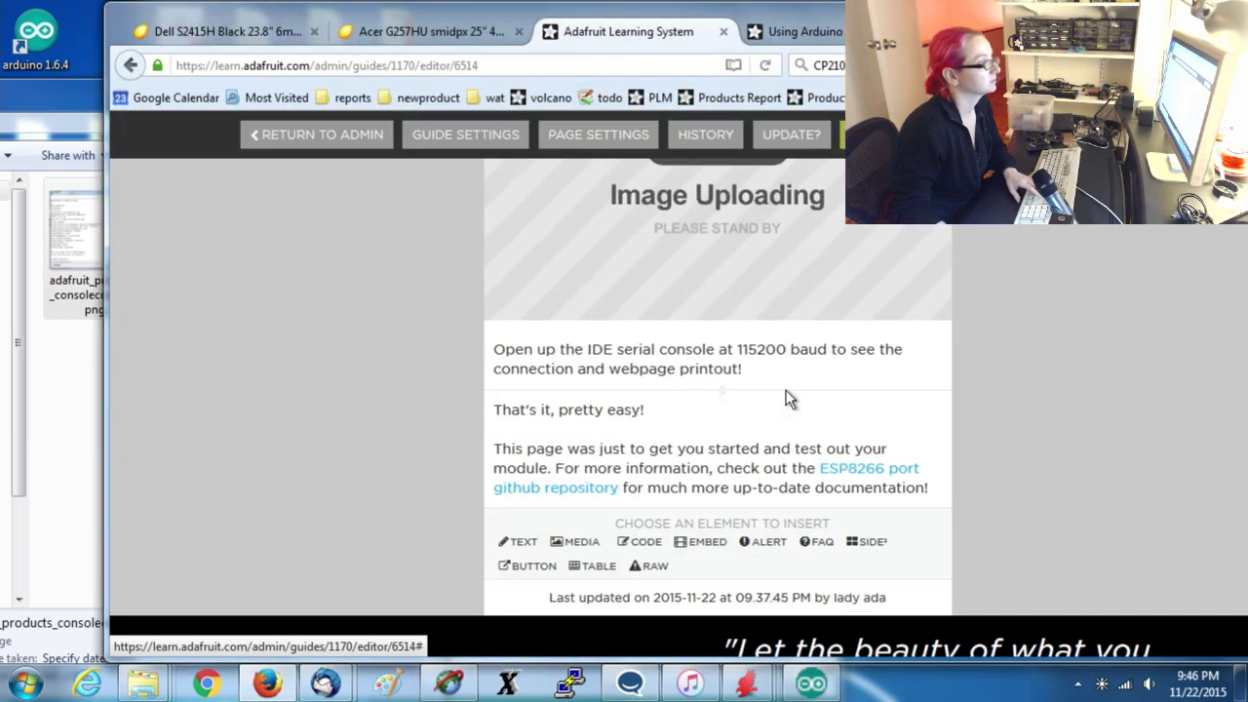
Compare the draft against the published guide page to locate the serial console paragraph.
click(794, 32)
scroll(956, 309, up, 2)
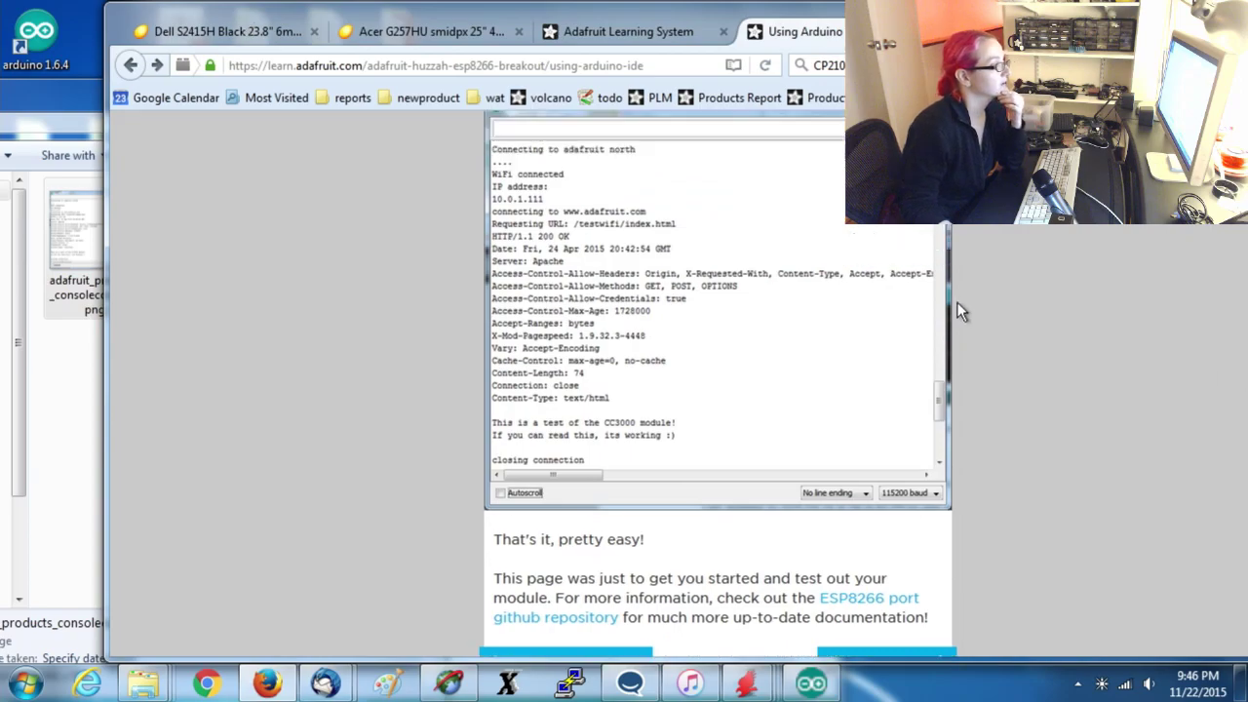
scroll(951, 304, up, 20)
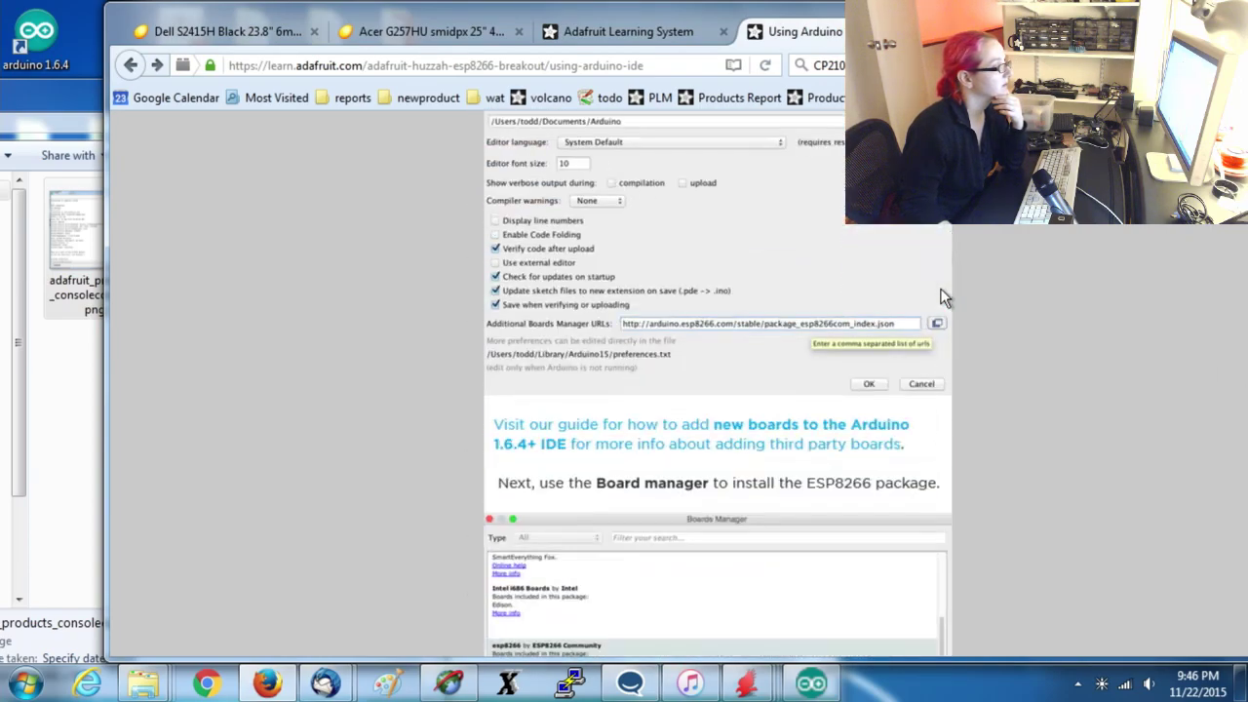
scroll(943, 297, up, 10)
scroll(703, 283, down, 5)
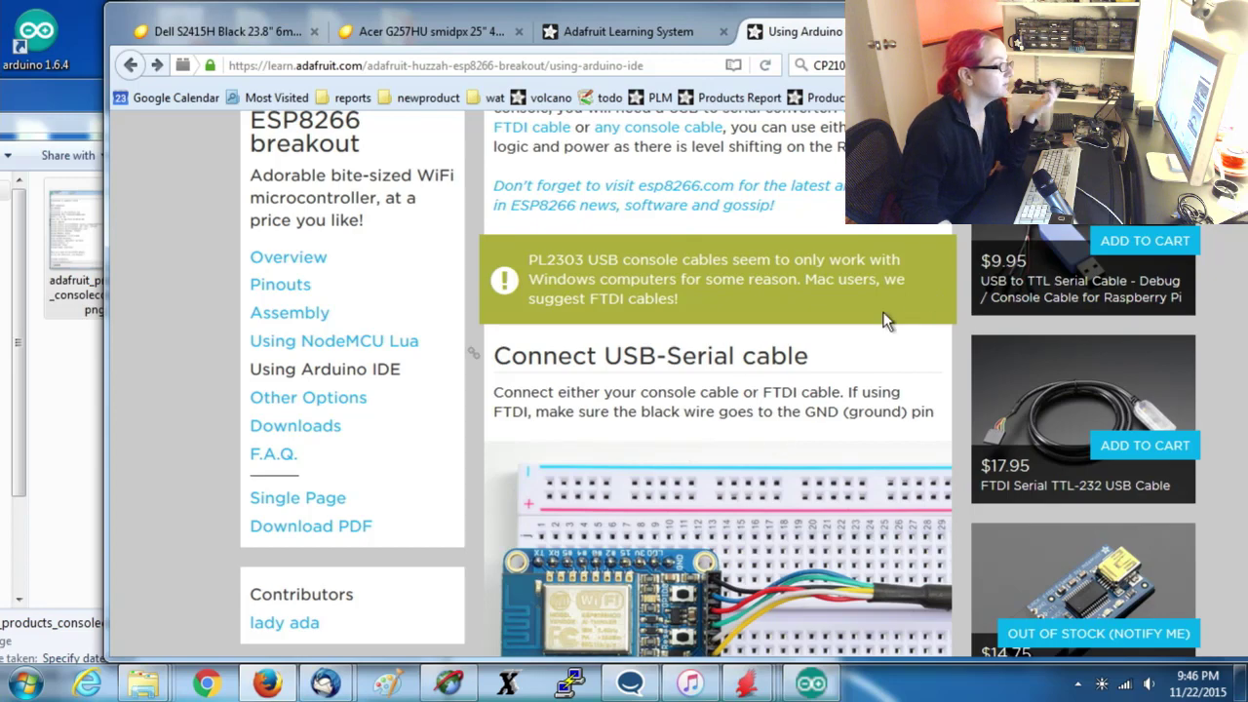
scroll(743, 225, down, 6)
scroll(746, 244, up, 3)
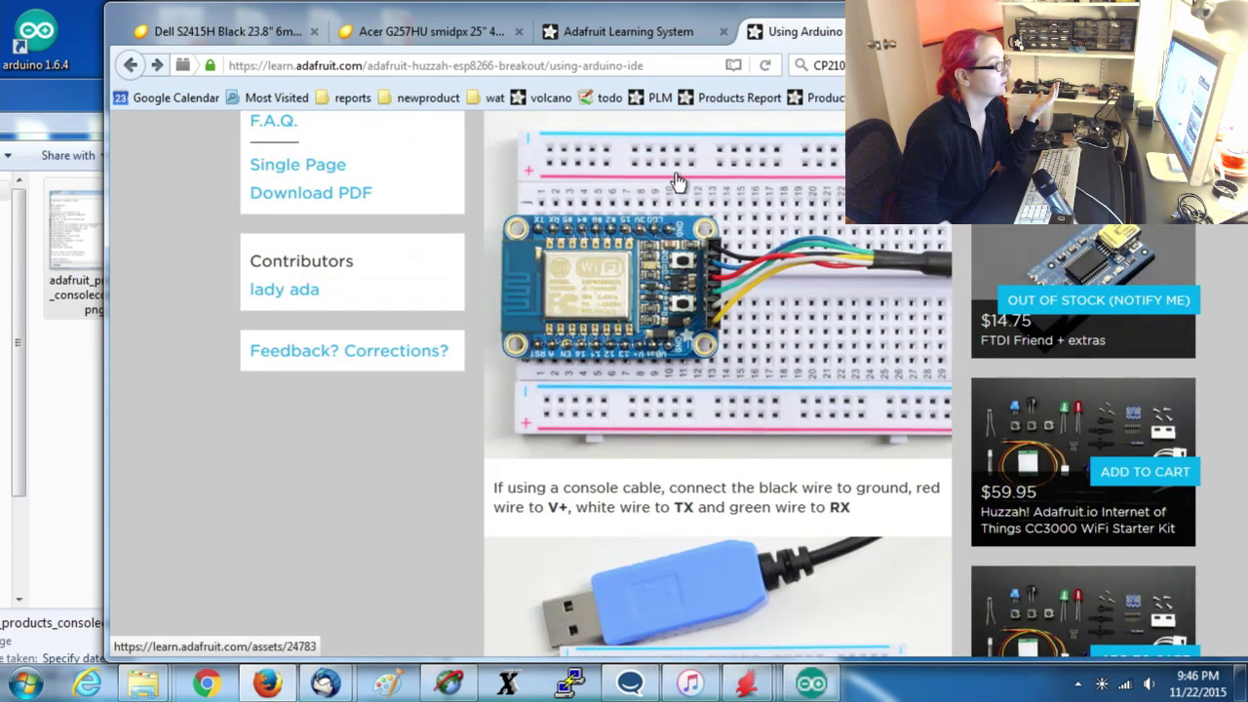
click(673, 29)
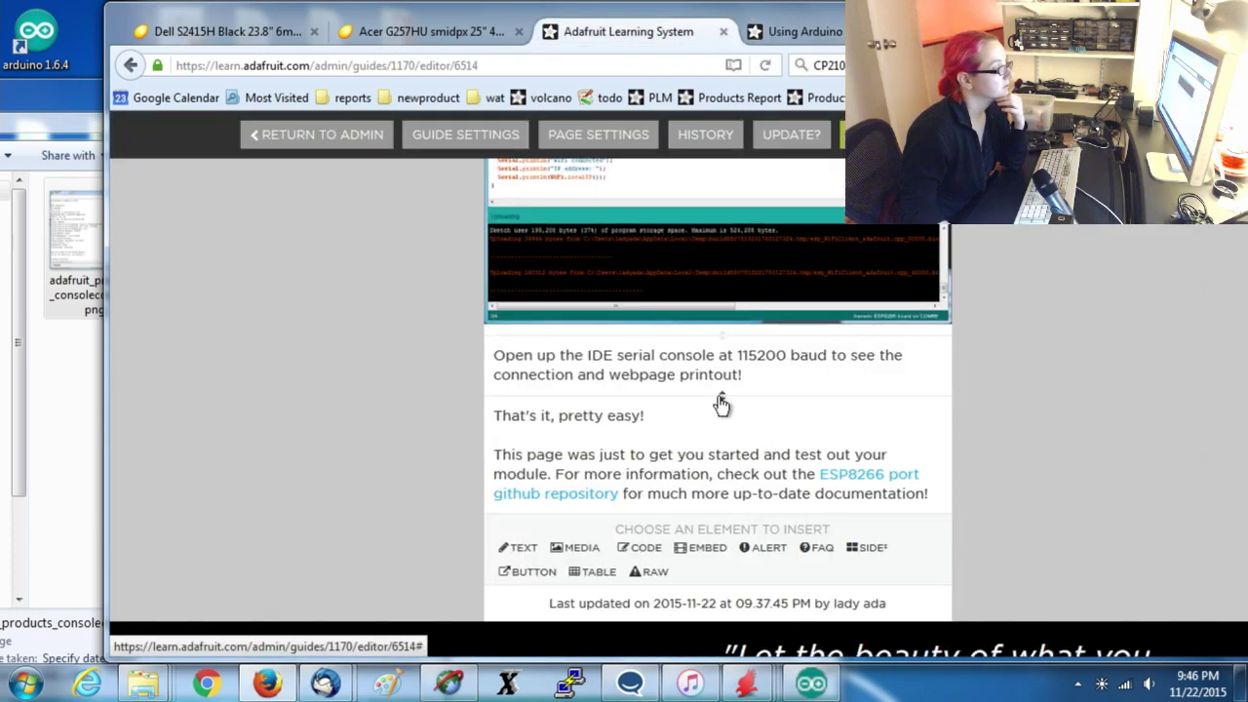
Insert adafruit_products_consoleconnect.png as an image after the 115200 baud serial console paragraph.
mouse_move(540, 416)
click(575, 426)
double_click(334, 153)
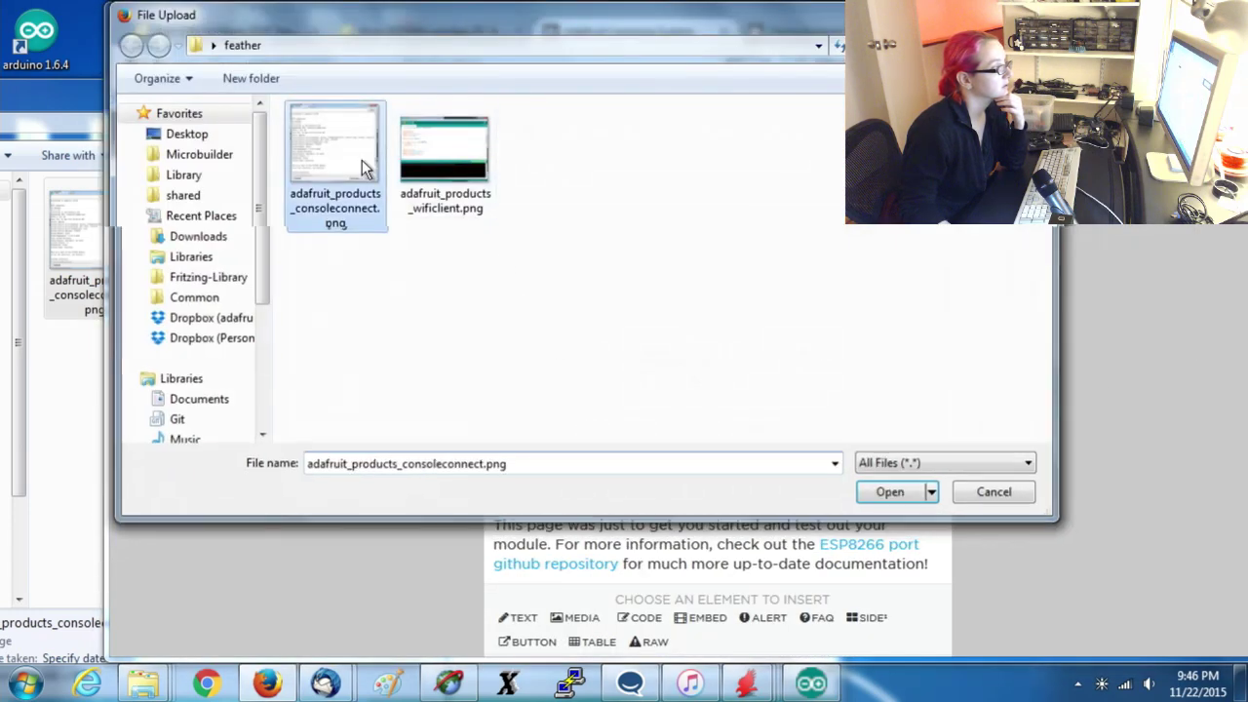
Delete only the used wificlient screenshot from the folder and return to the guide editor.
click(79, 416)
drag(25, 322, 52, 270)
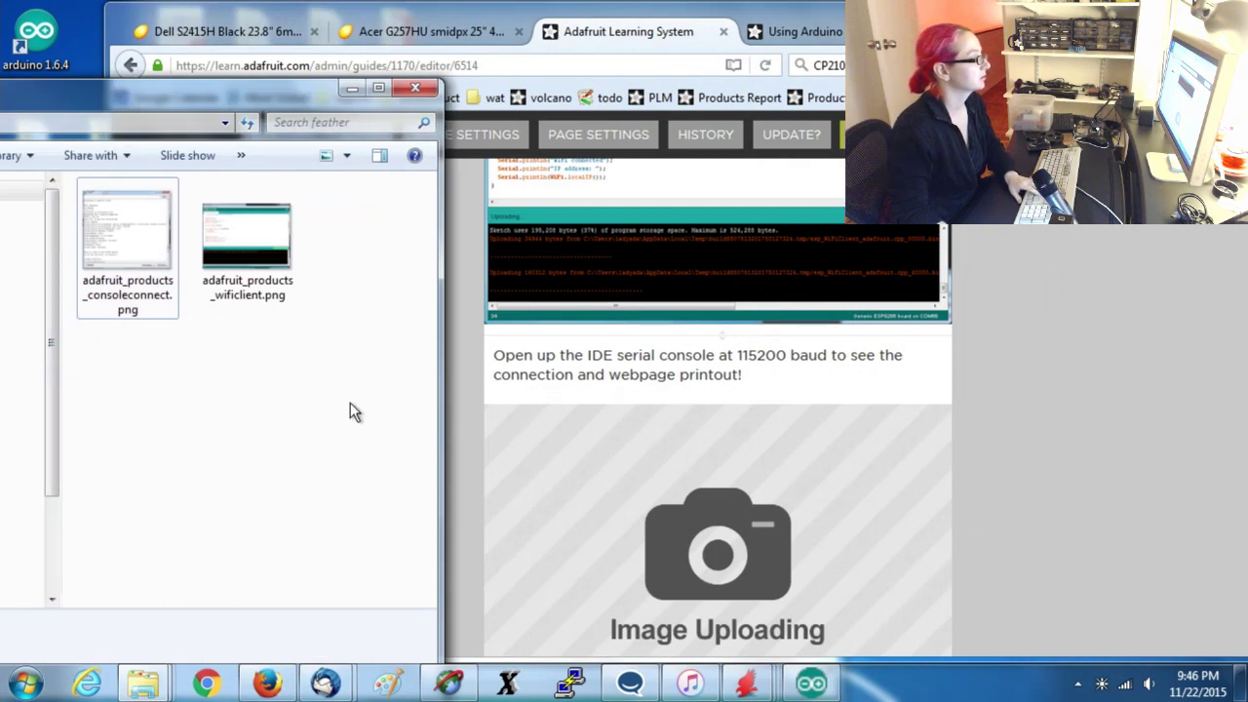
drag(349, 404, 78, 175)
key(Delete)
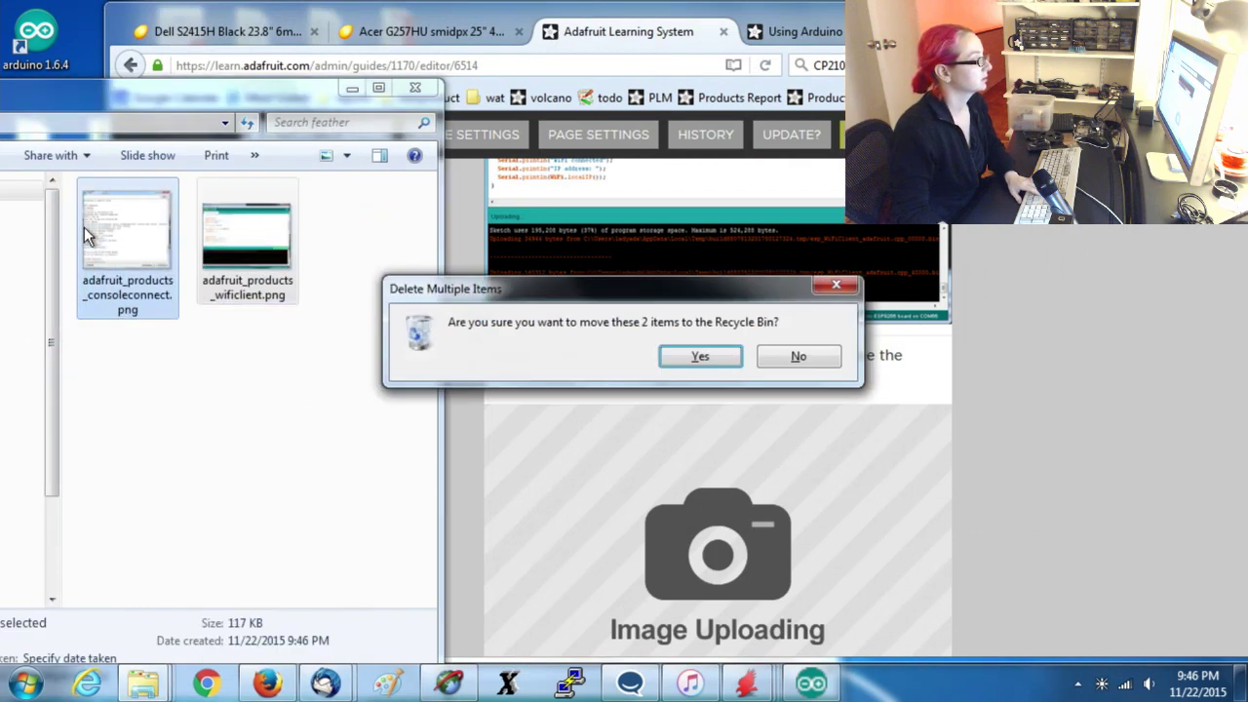
click(795, 357)
click(281, 241)
key(Delete)
key(Return)
click(1150, 385)
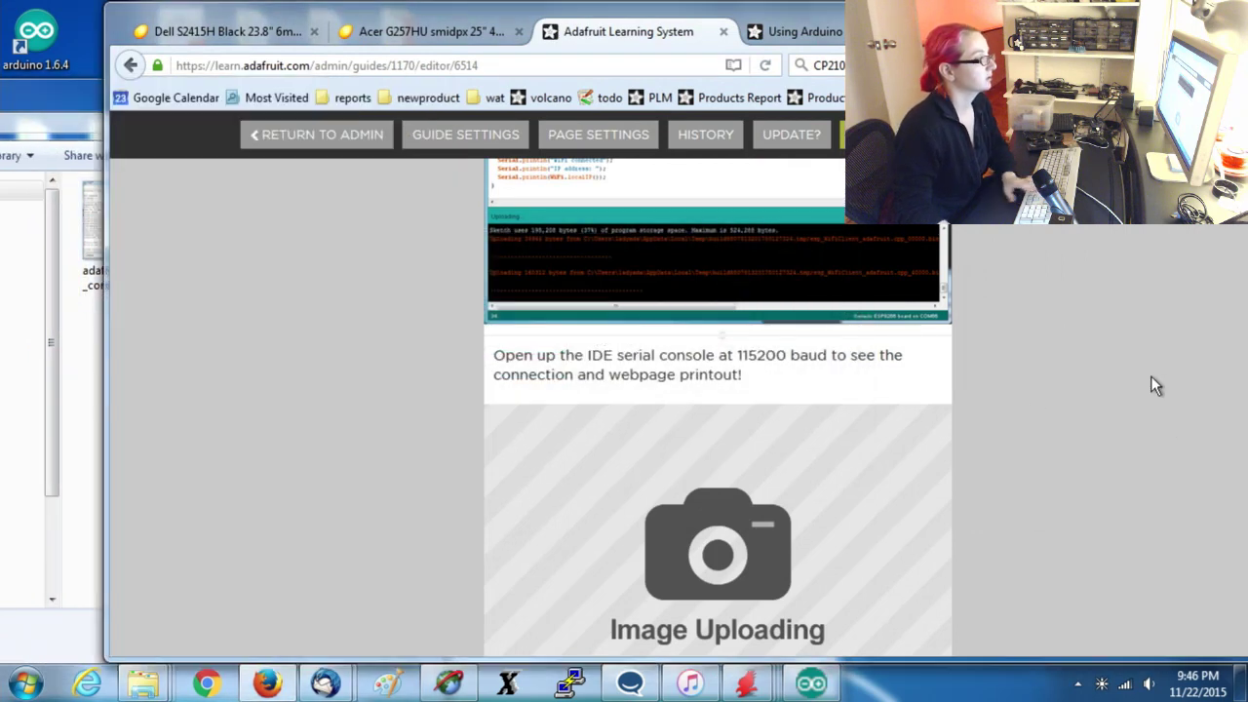
scroll(1114, 447, up, 10)
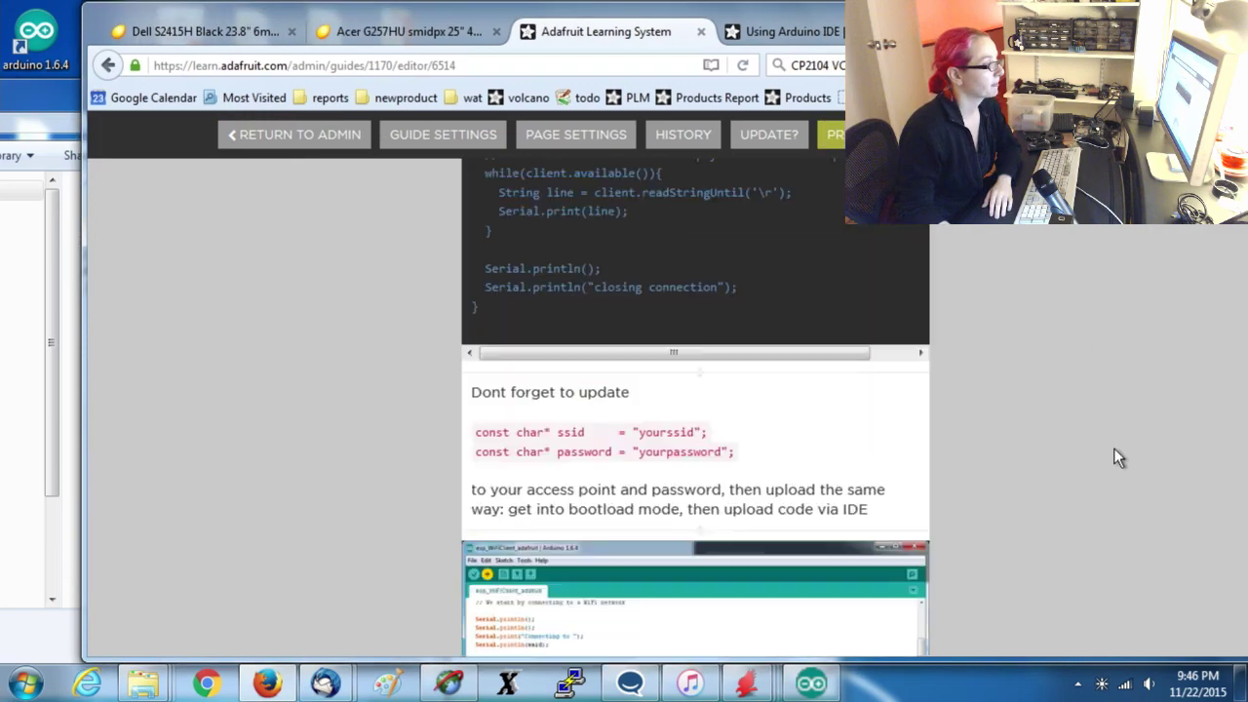
scroll(1154, 485, down, 12)
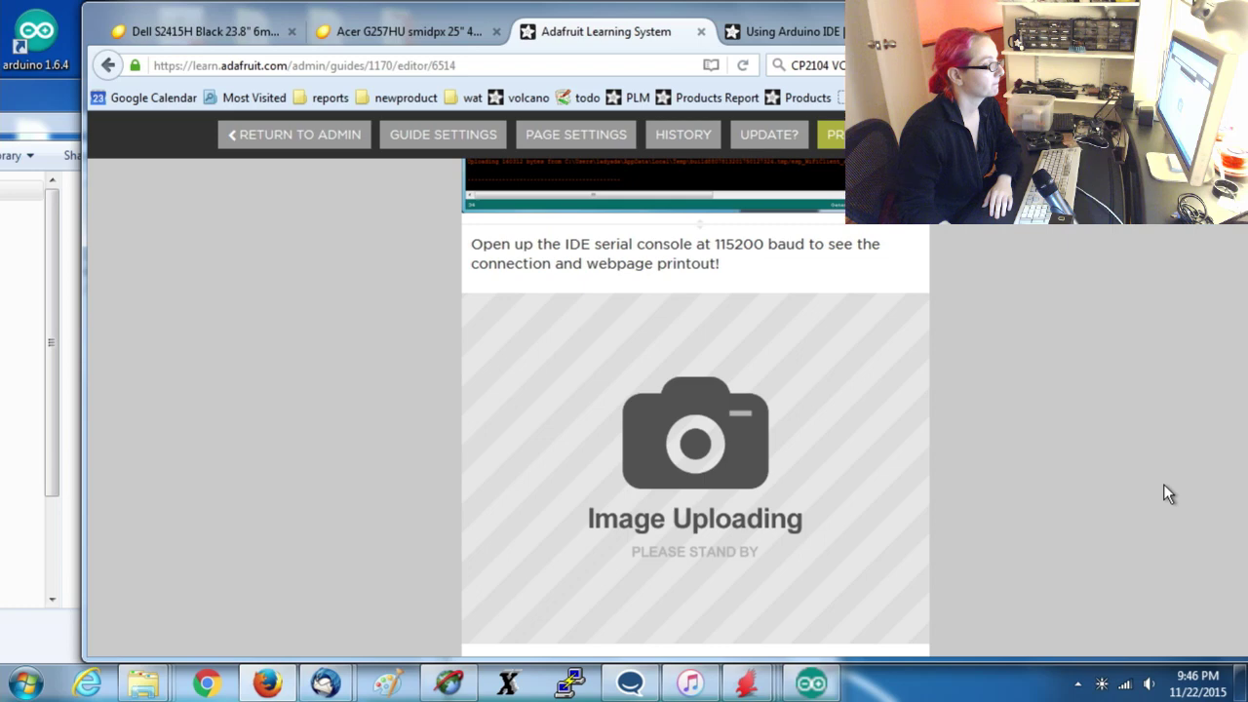
Fill the image placeholder with the serial-console screenshot dragged from the Explorer folder.
scroll(1035, 385, down, 2)
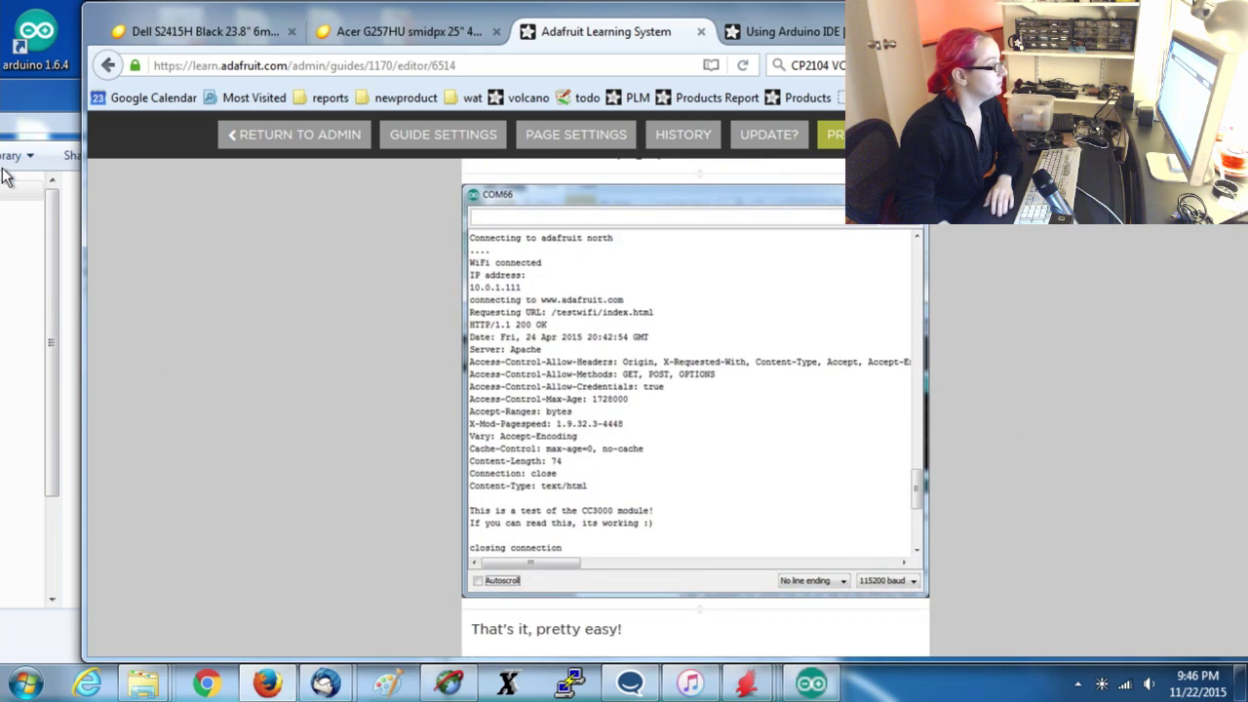
click(26, 98)
drag(173, 237, 1099, 345)
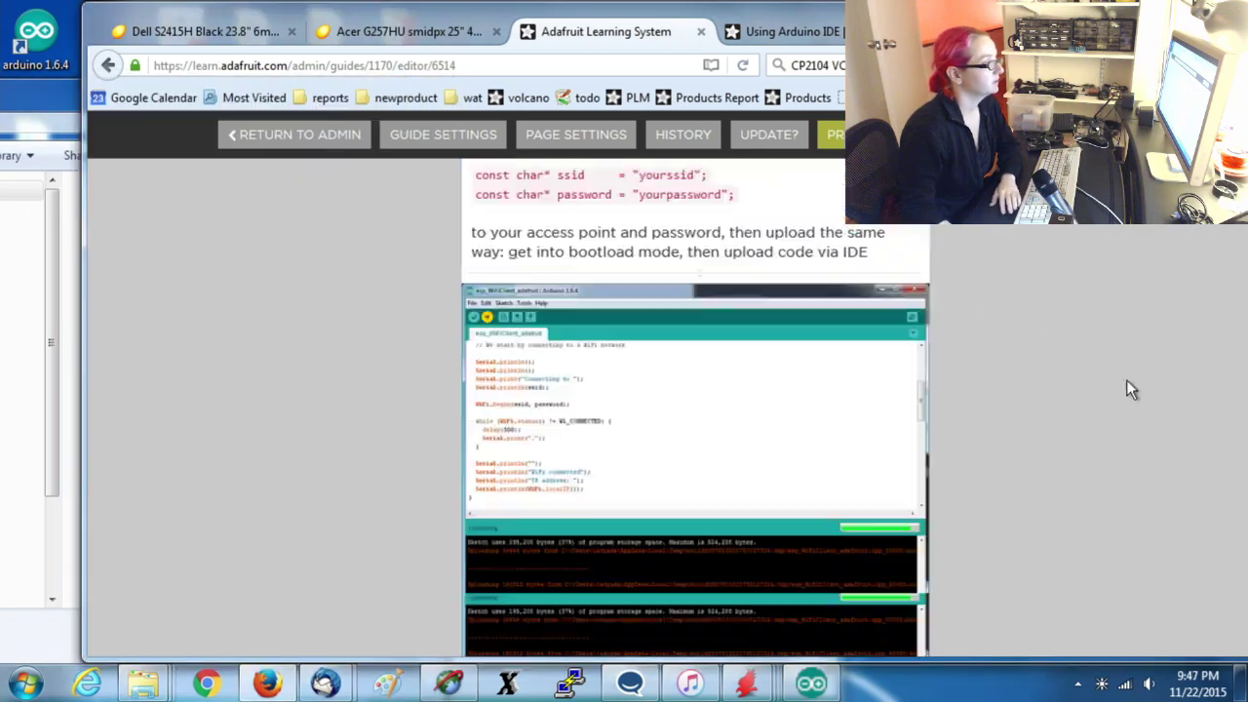
scroll(1093, 387, up, 20)
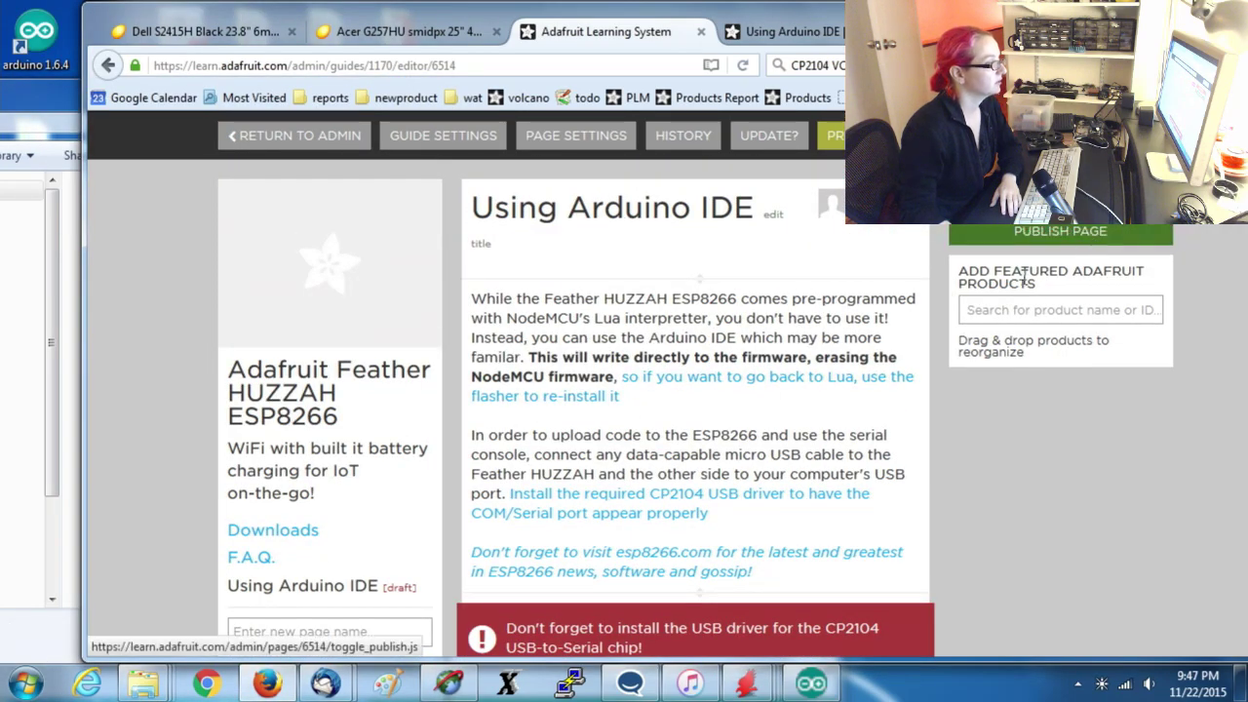
scroll(354, 526, down, 8)
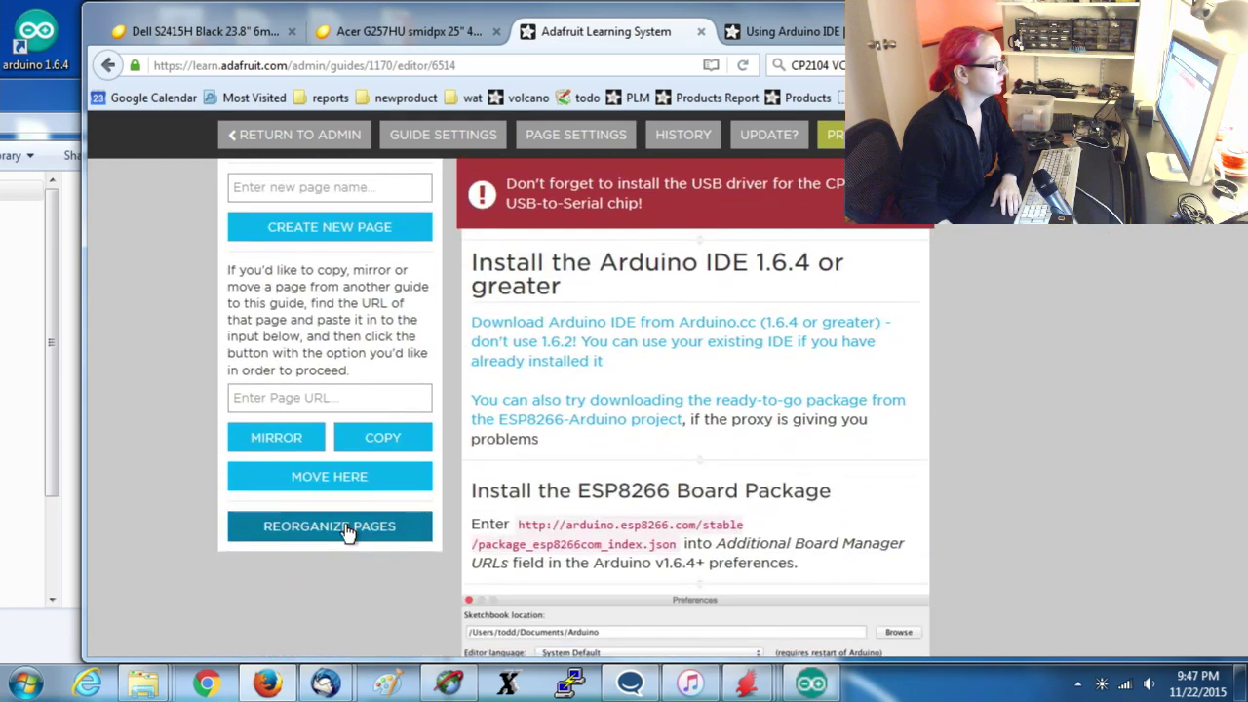
Reorder the guide's pages to Using Arduino IDE, F.A.Q., Downloads and save the reorganization.
click(334, 527)
scroll(322, 487, up, 5)
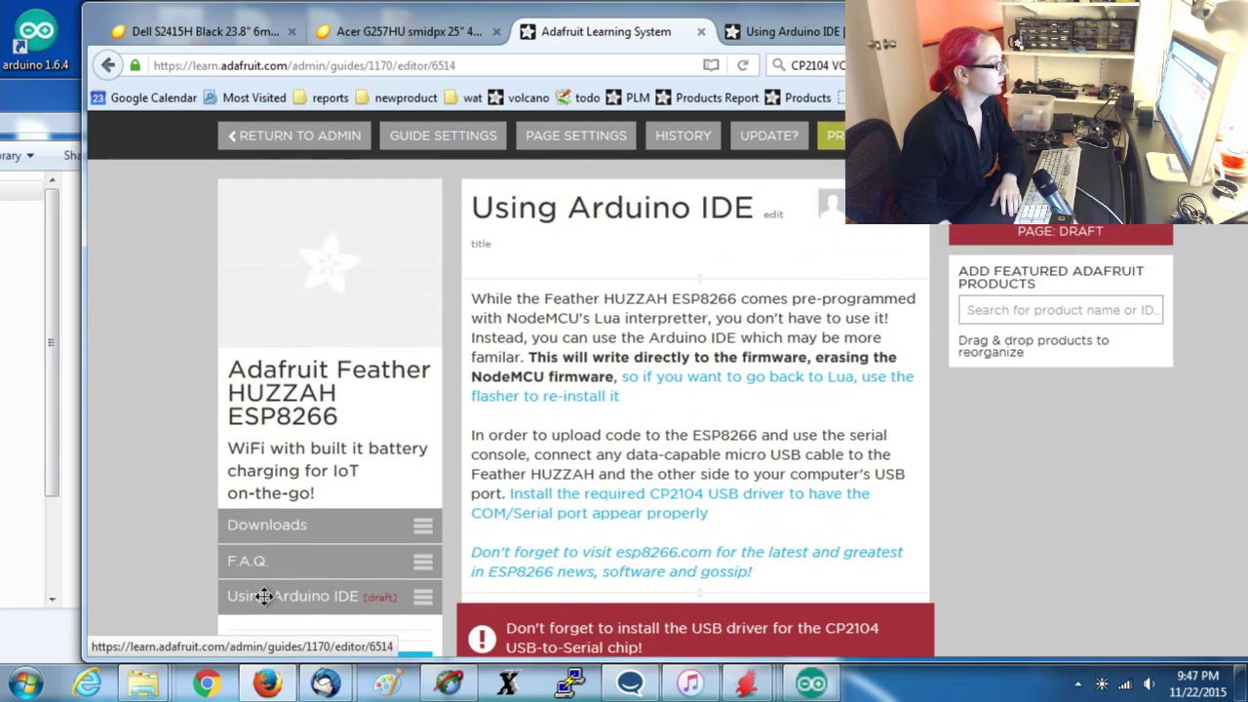
drag(262, 595, 141, 580)
scroll(438, 424, down, 4)
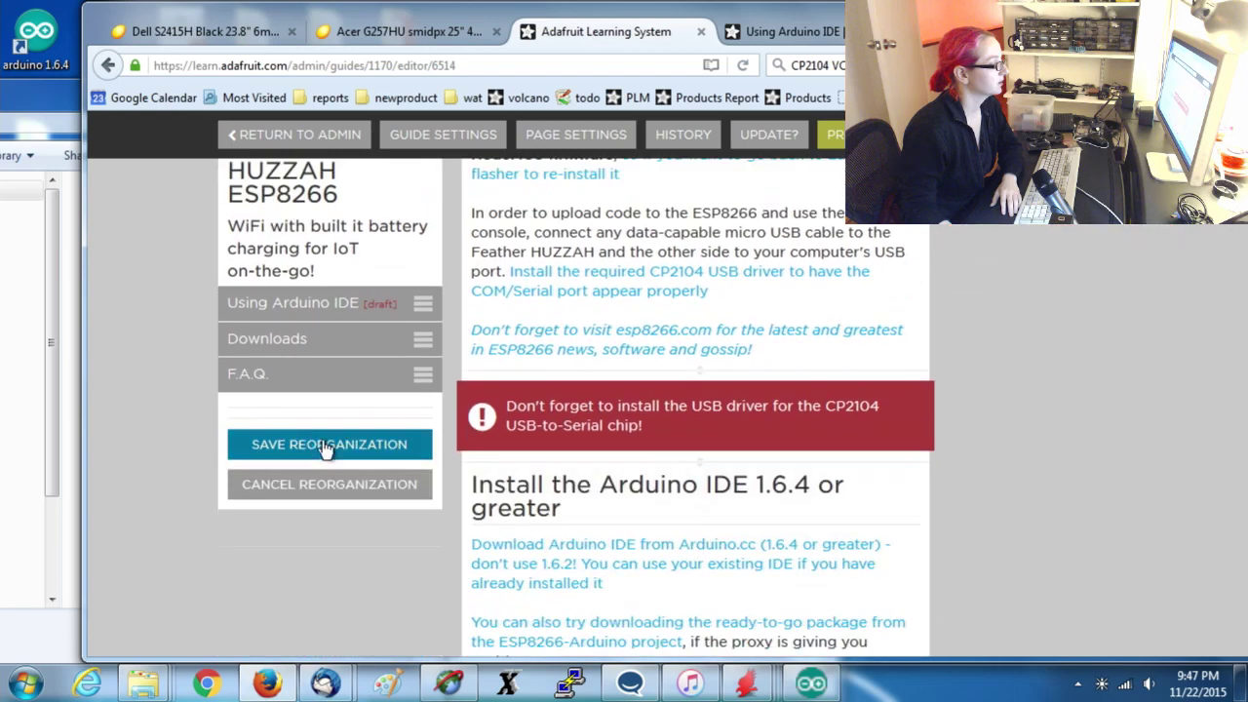
drag(296, 374, 211, 440)
click(309, 445)
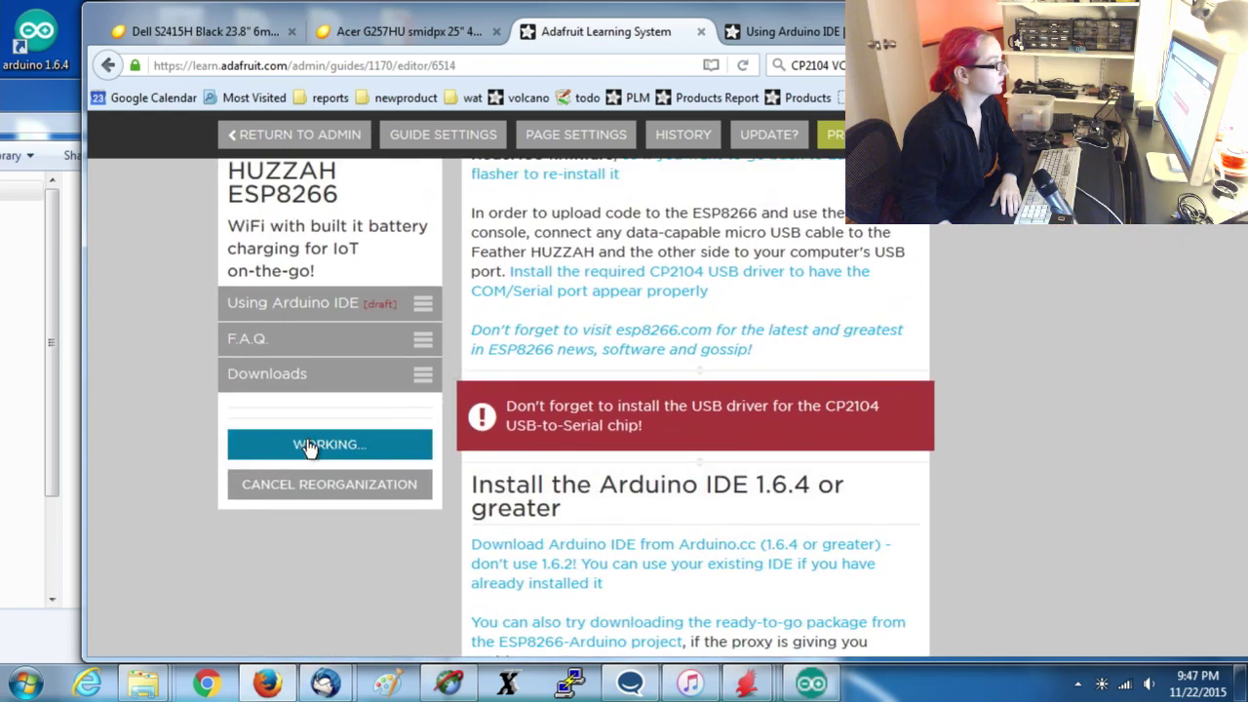
click(745, 34)
scroll(404, 259, up, 3)
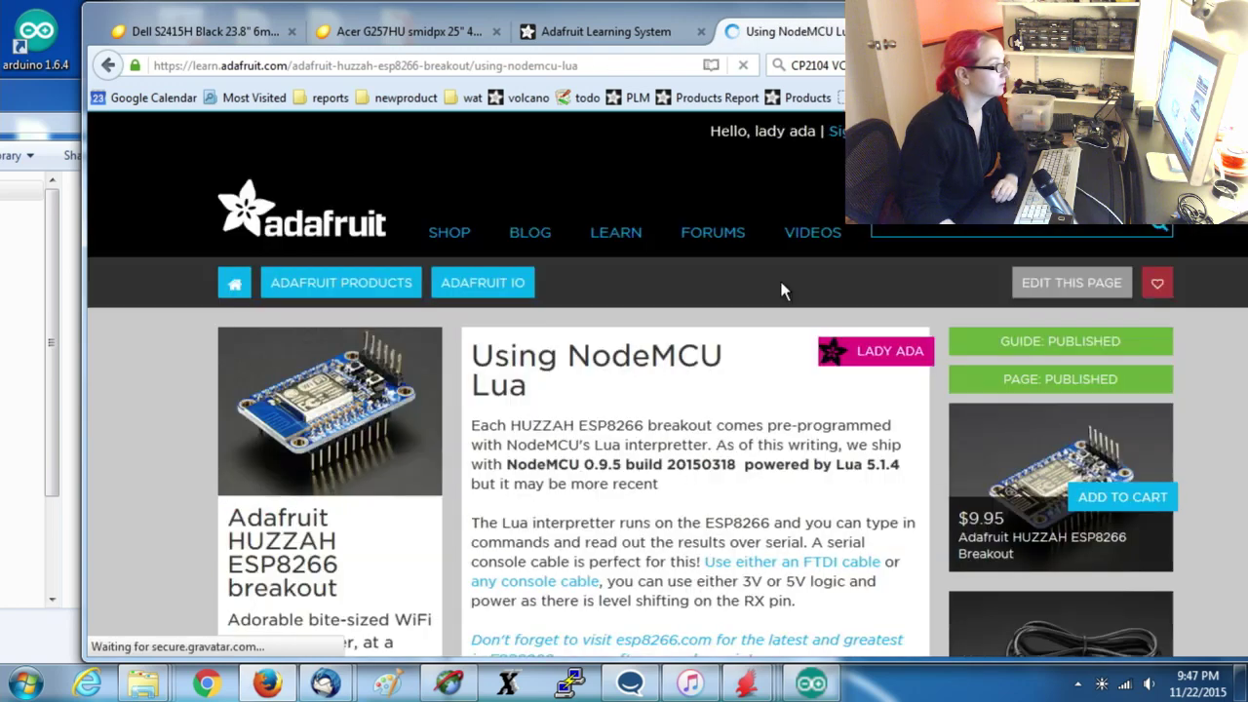
Review the published Using NodeMCU Lua page, select its URL, and return to the Feather guide editor.
scroll(704, 312, down, 20)
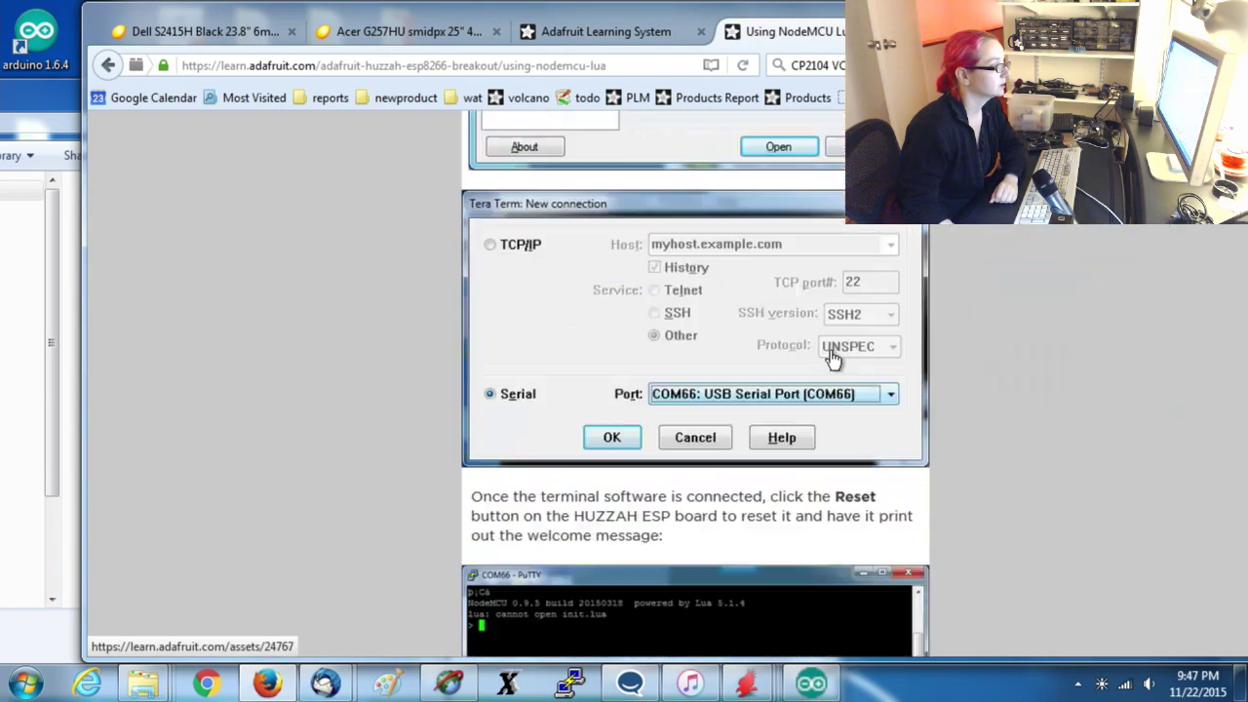
scroll(834, 361, down, 20)
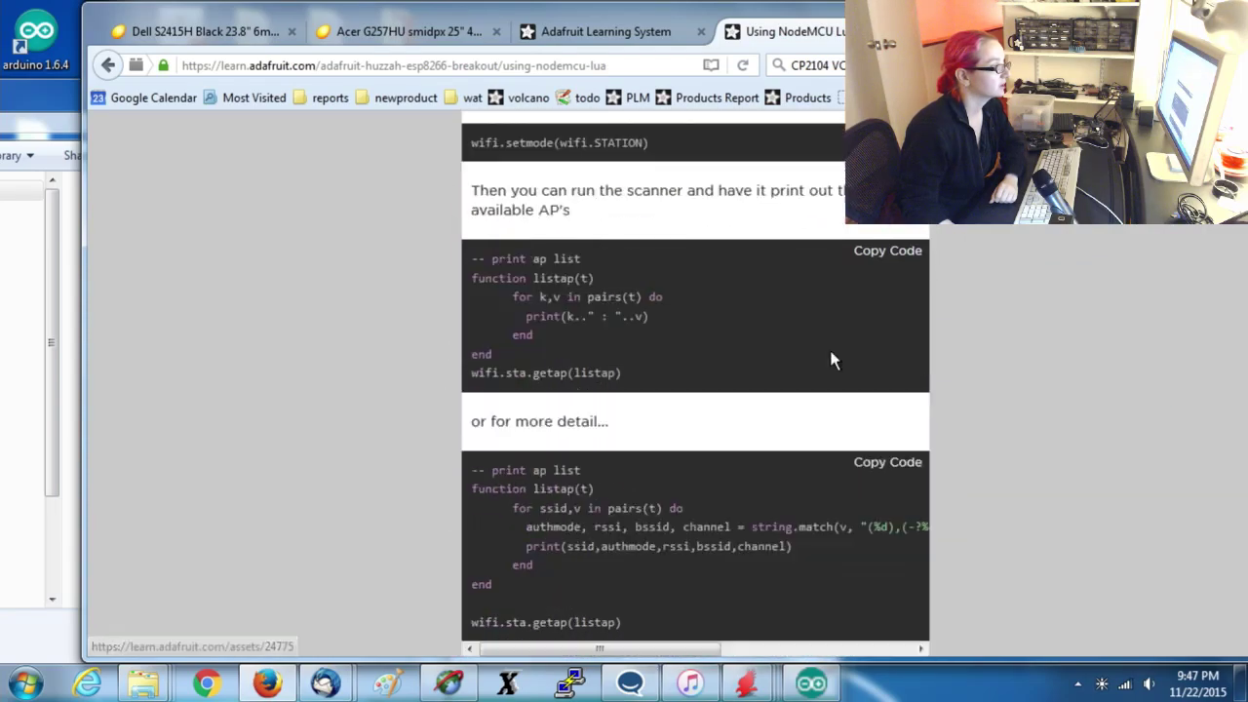
scroll(836, 359, down, 15)
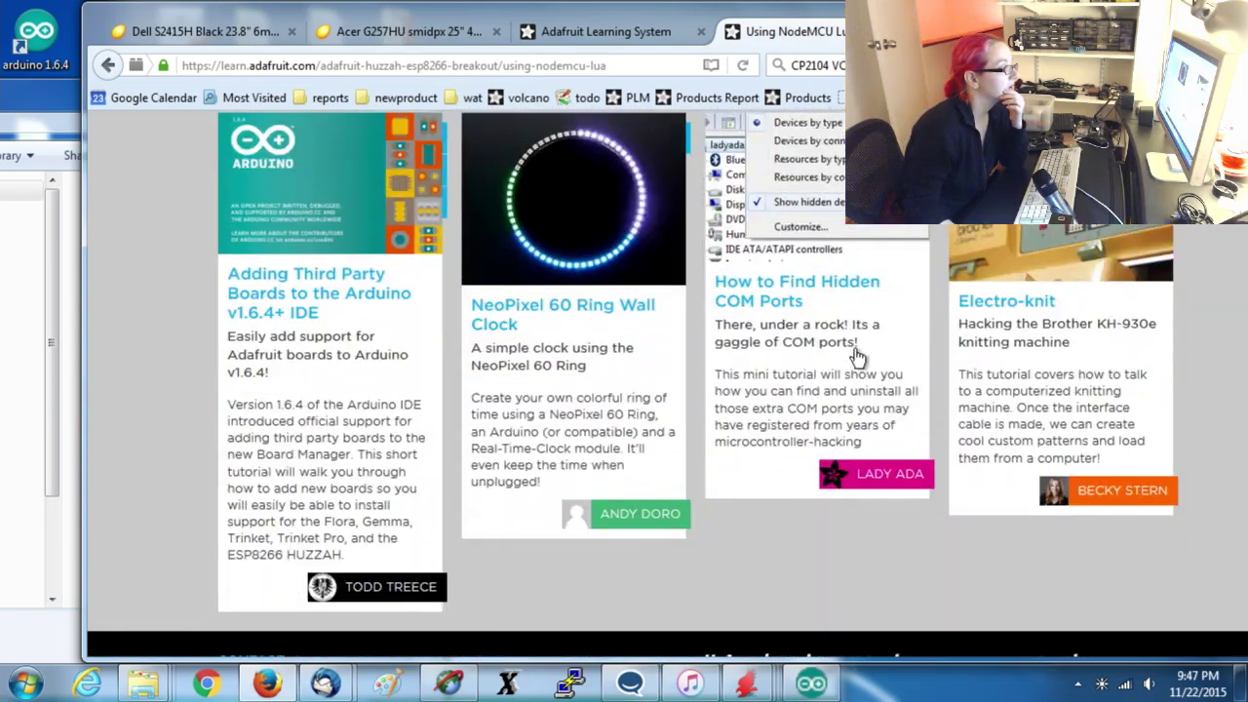
scroll(1017, 386, up, 10)
scroll(1016, 381, up, 20)
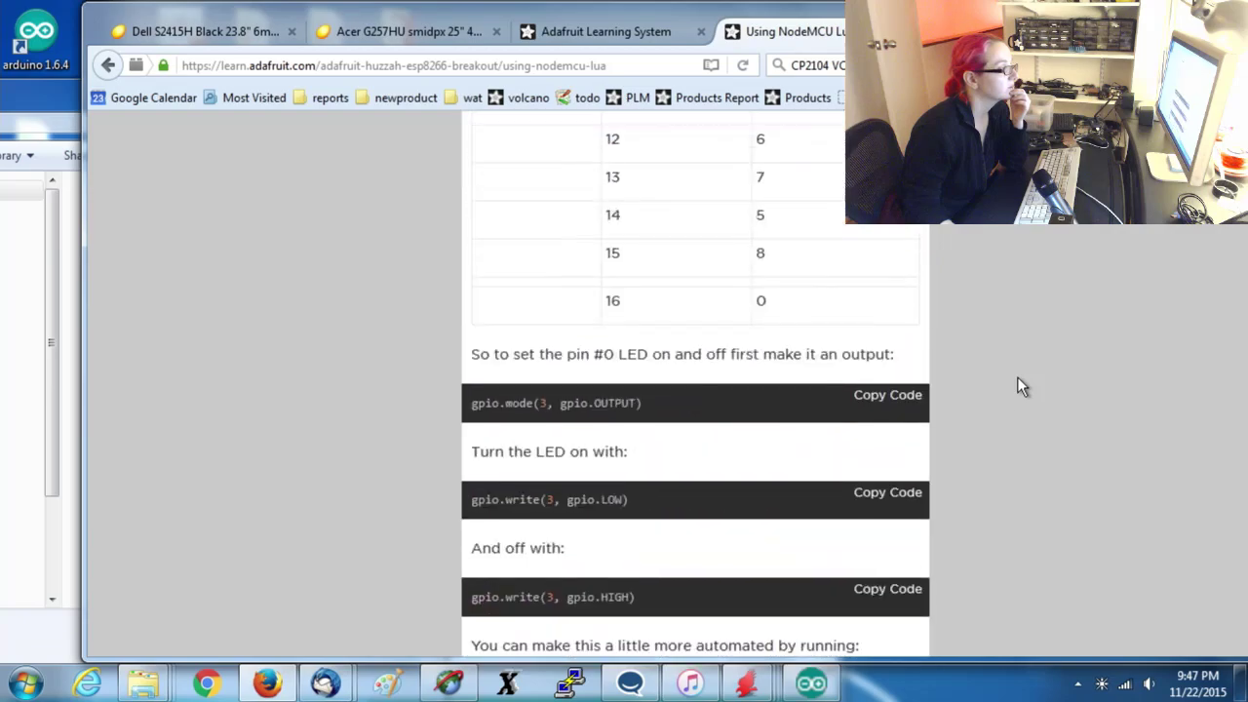
scroll(1017, 384, up, 15)
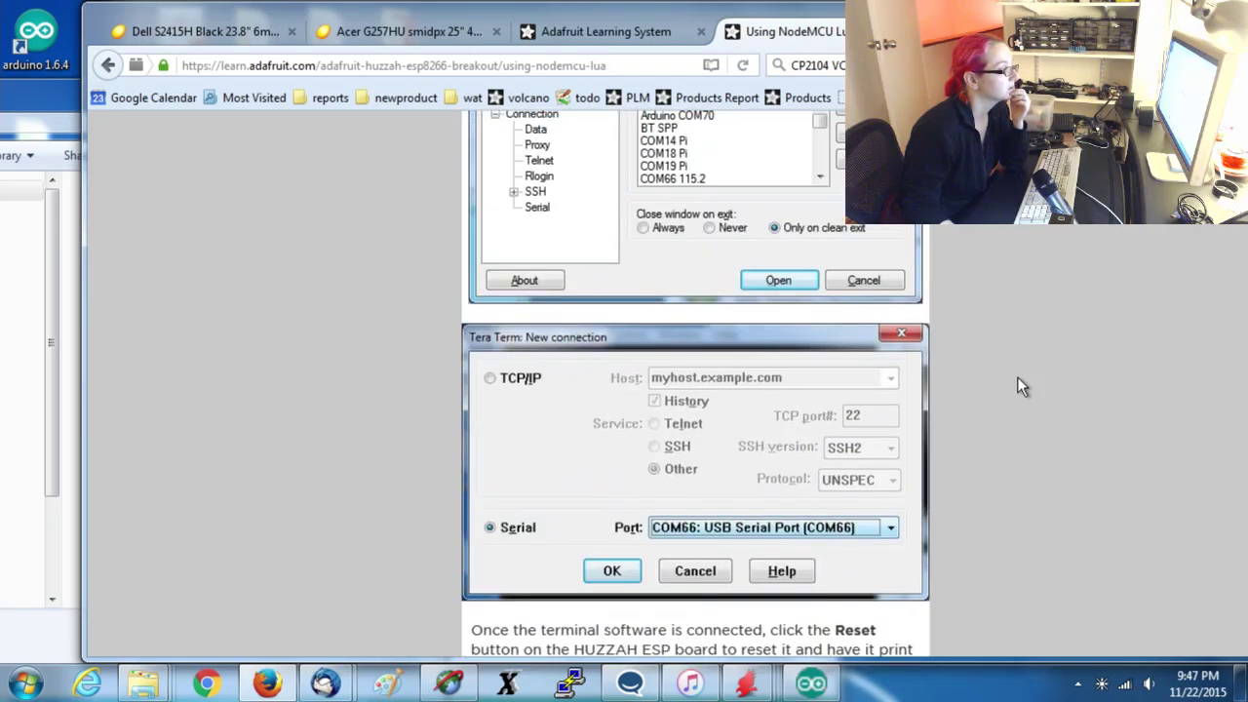
scroll(1017, 386, up, 15)
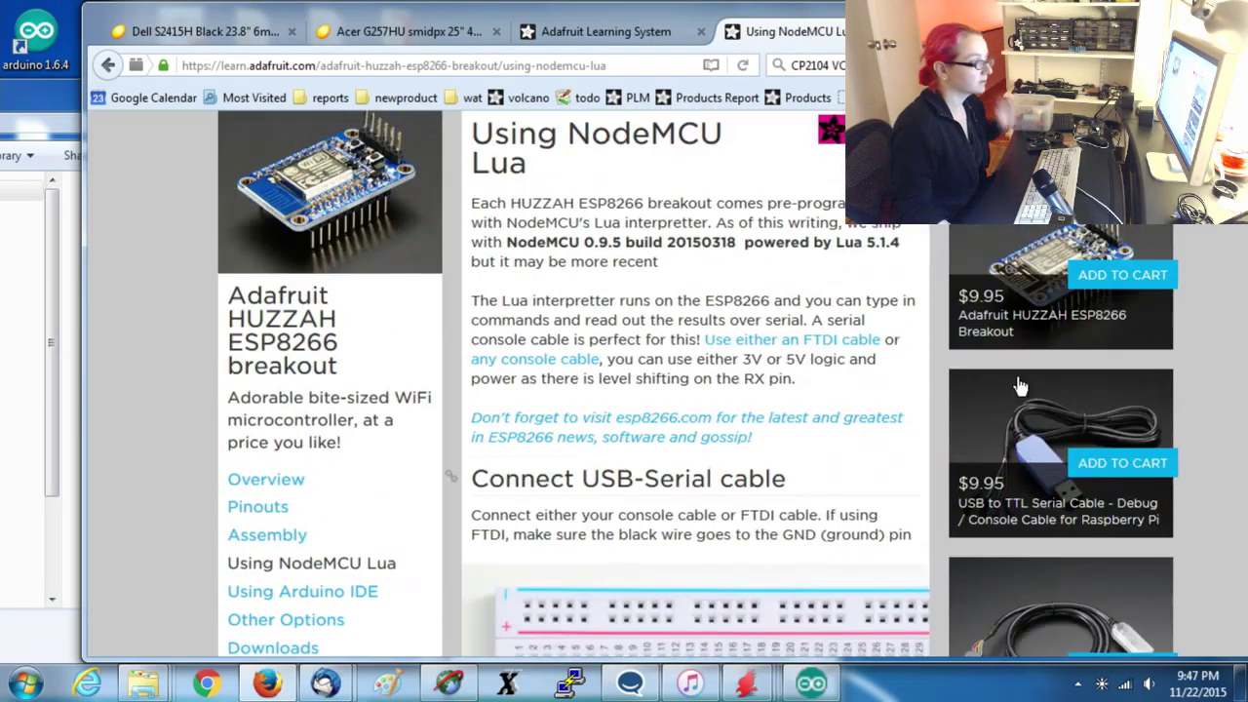
scroll(1016, 386, up, 3)
click(638, 68)
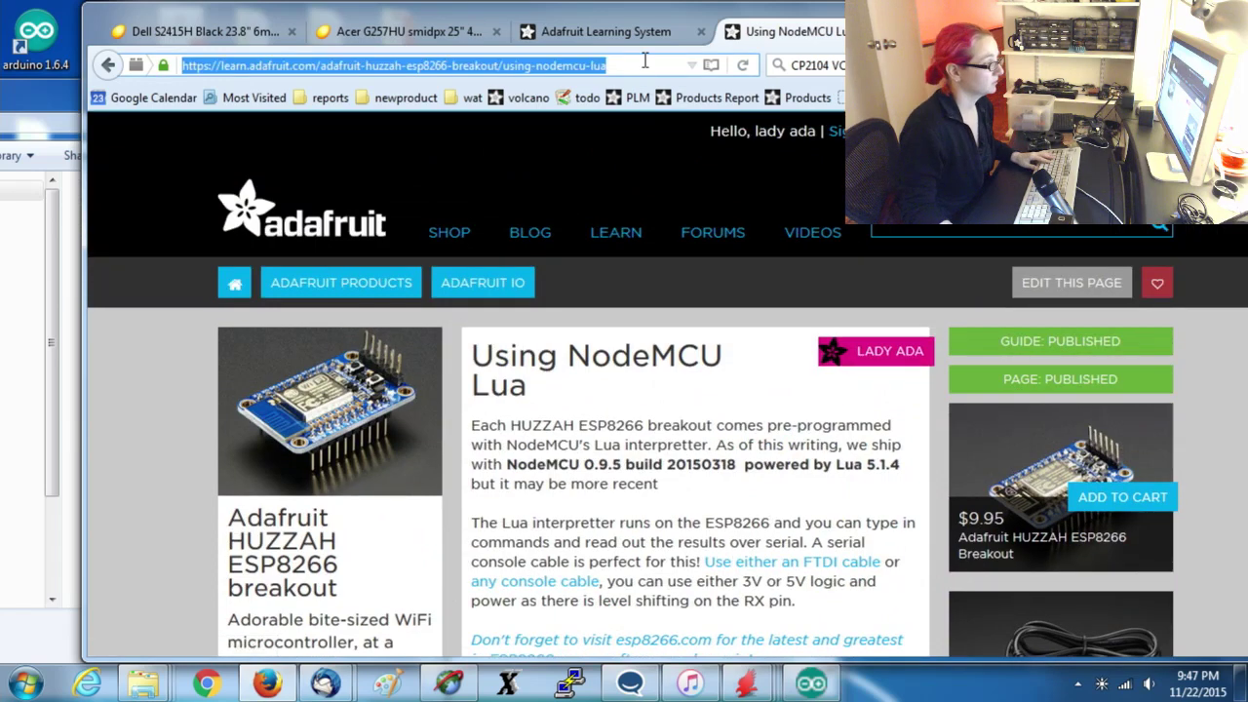
click(639, 34)
scroll(849, 412, down, 6)
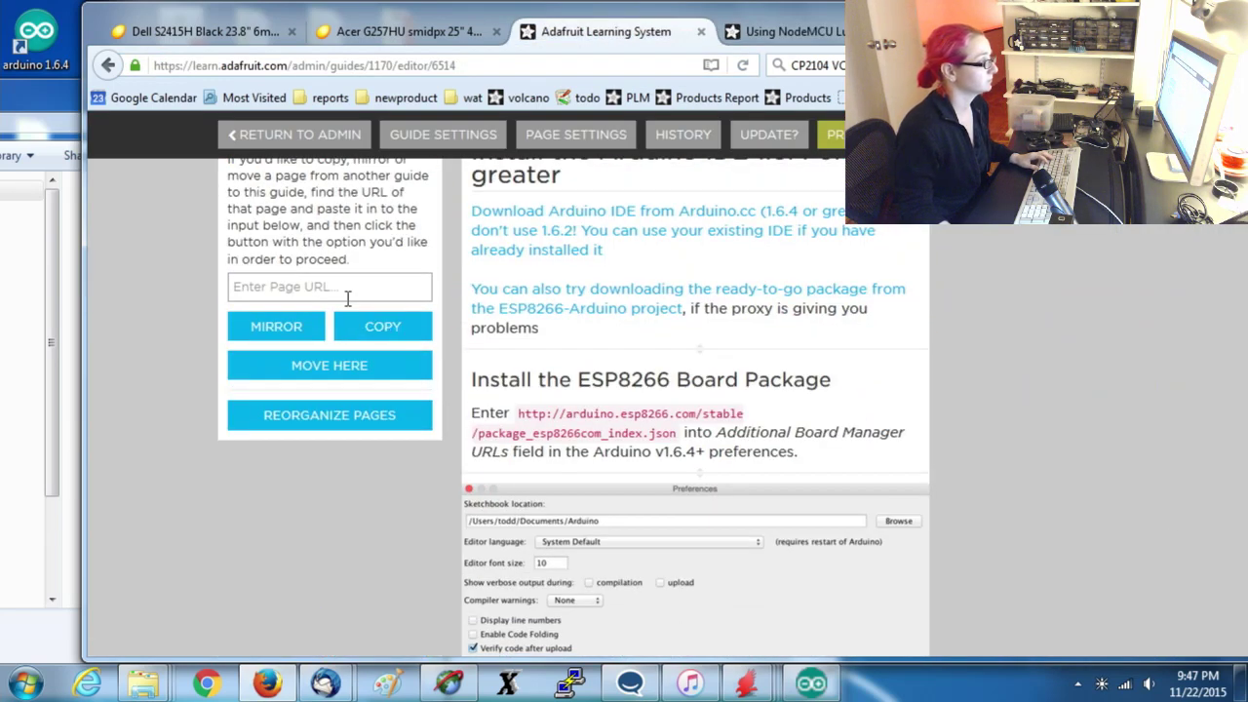
Paste the breakout guide's Using NodeMCU Lua page URL into Enter Page URL and confirm the copy.
click(362, 283)
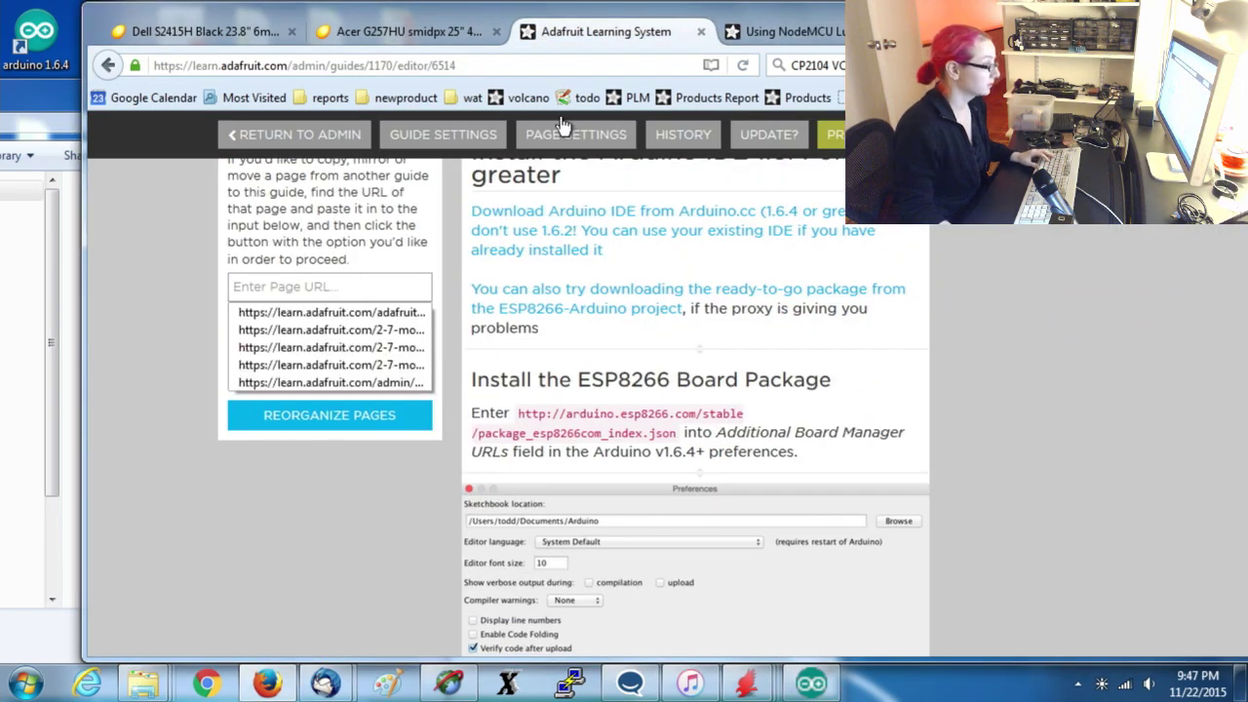
click(780, 33)
click(544, 29)
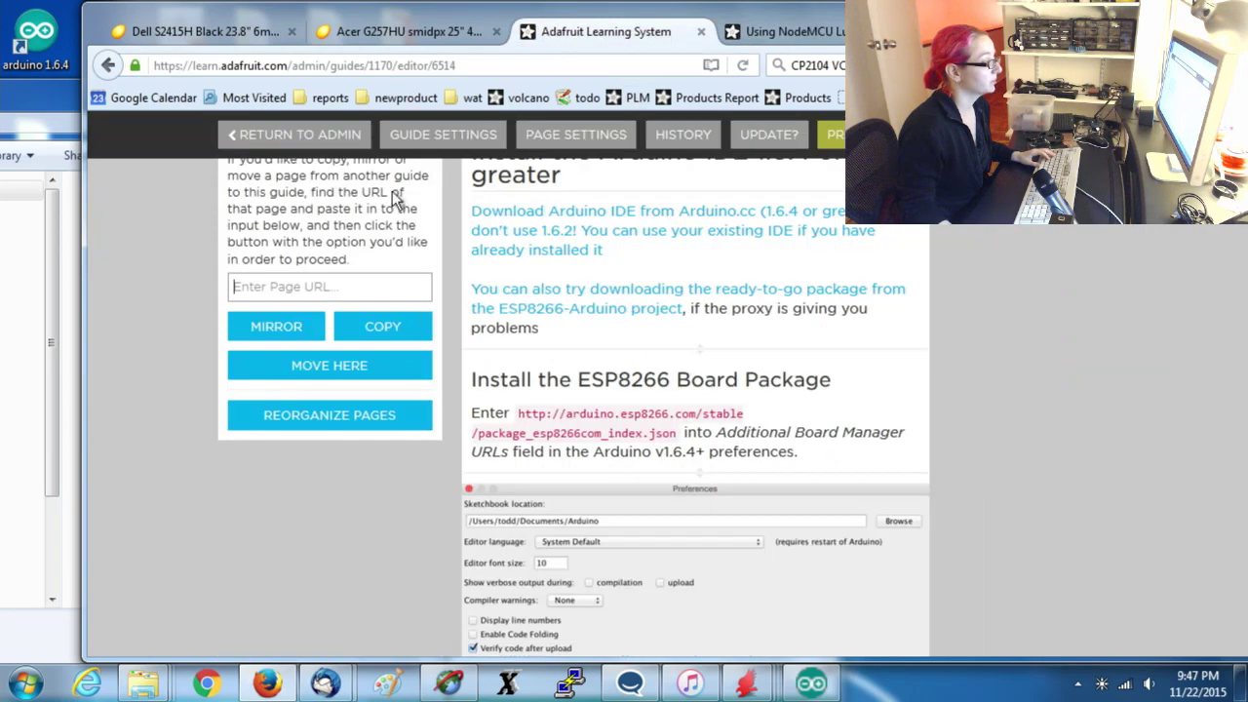
click(413, 321)
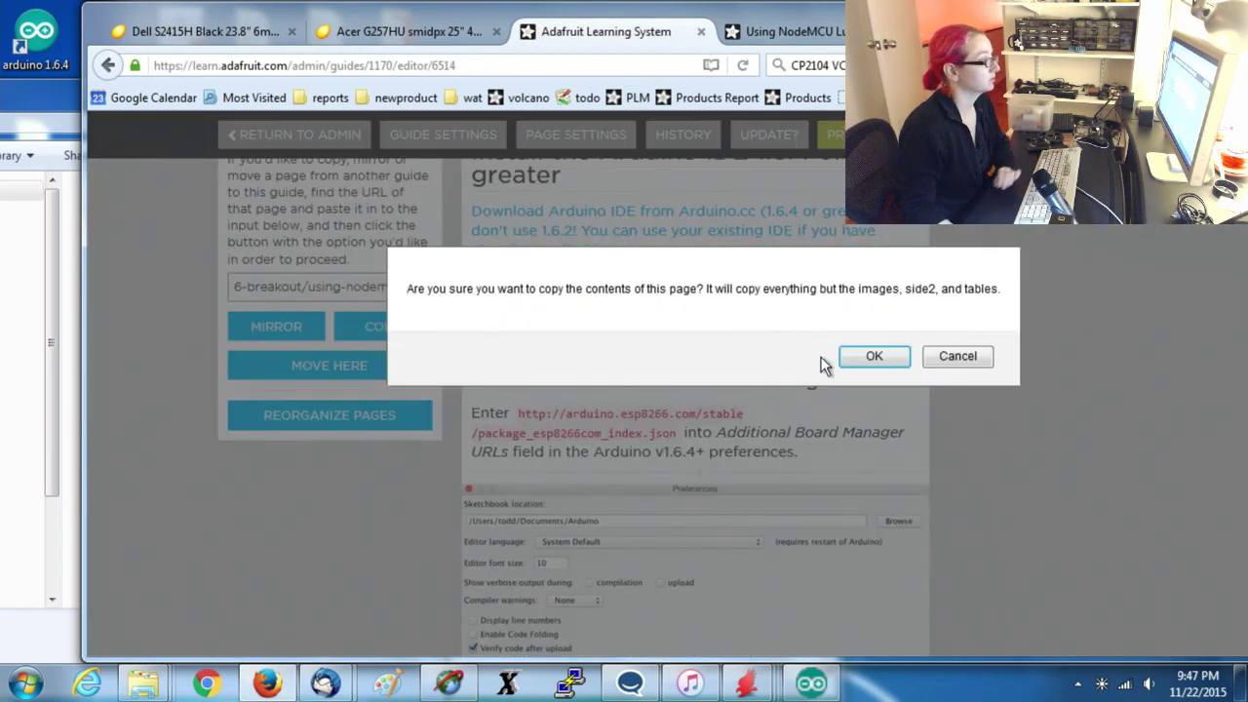
click(873, 359)
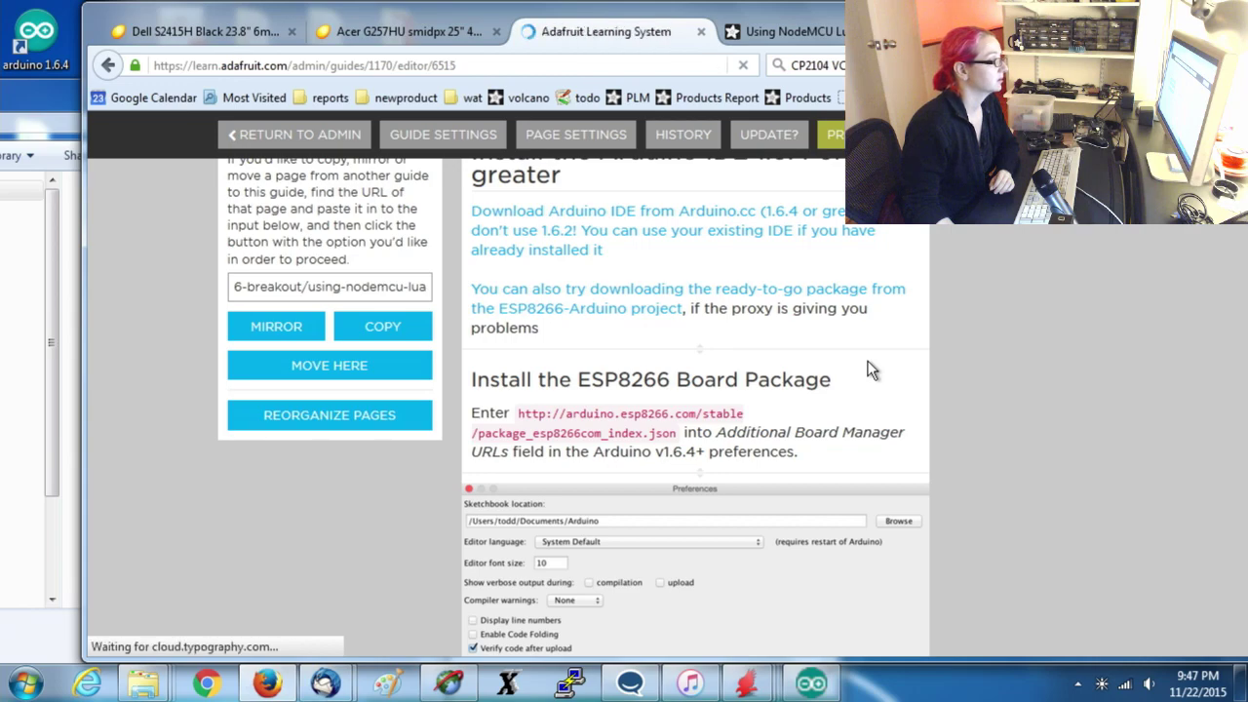
scroll(557, 359, down, 5)
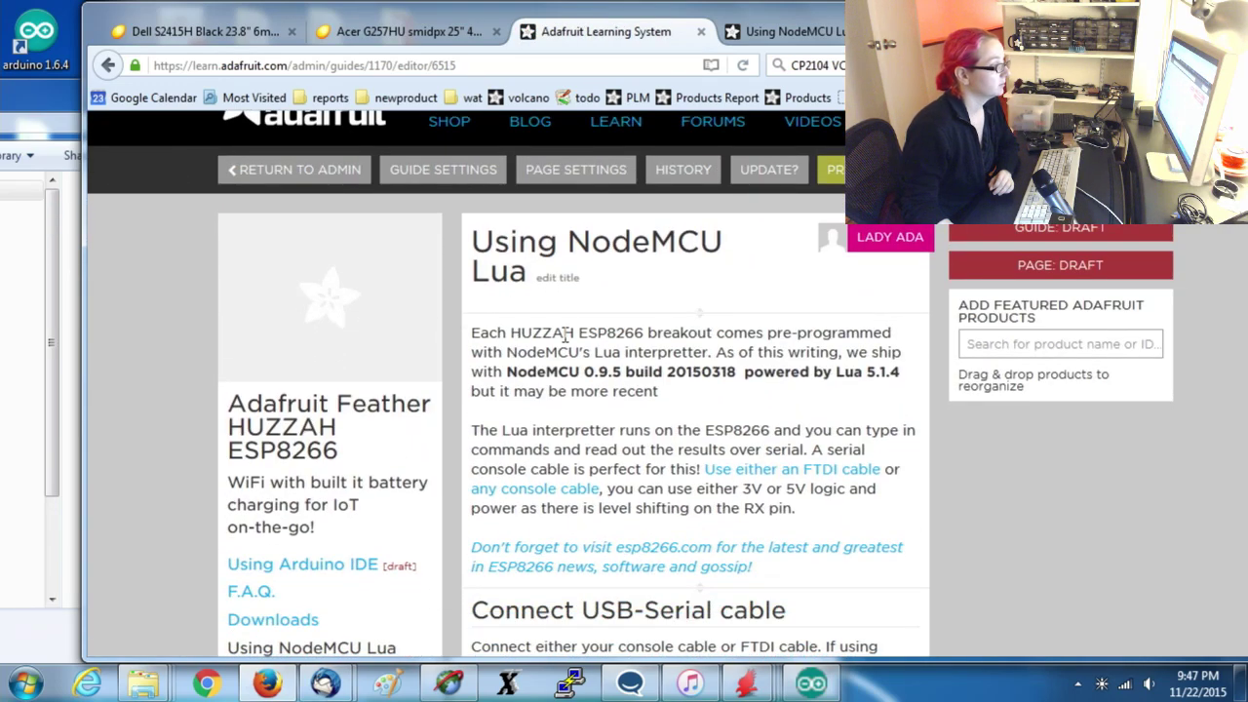
Insert 'Feather' before HUZZAH in the Lua intro and delete the serial-cable sentences.
click(565, 333)
text(Feather)
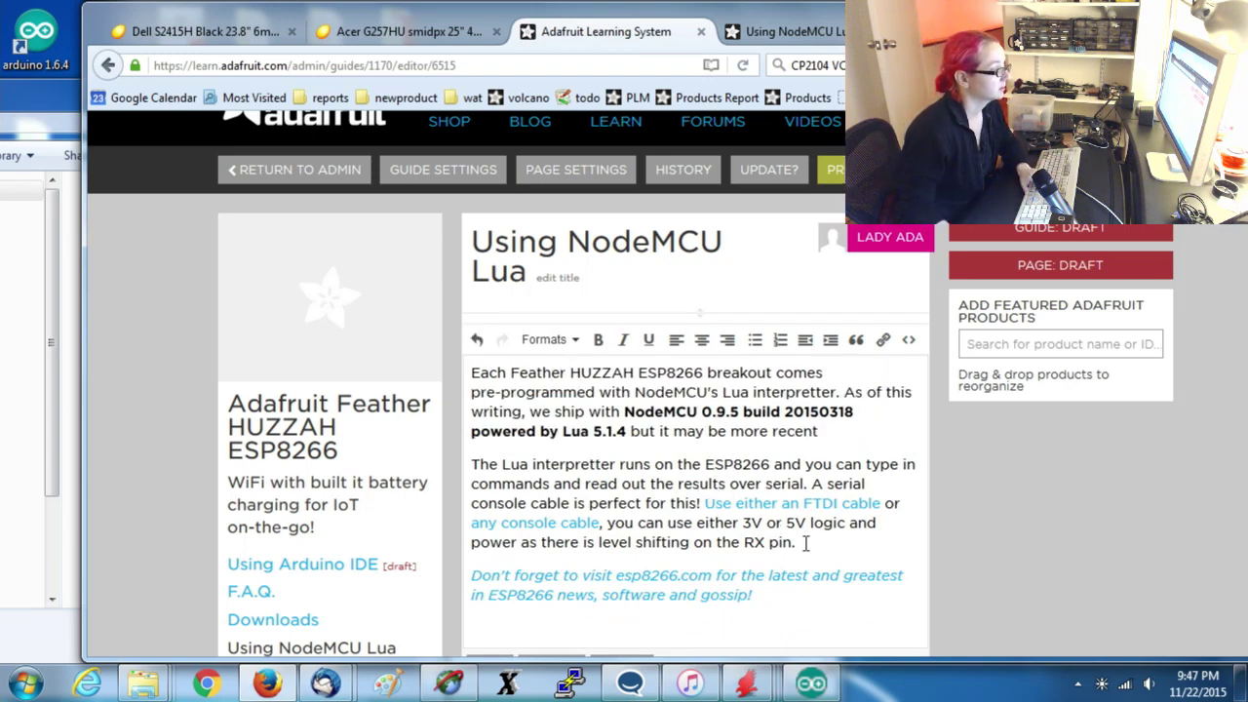
drag(806, 543, 812, 483)
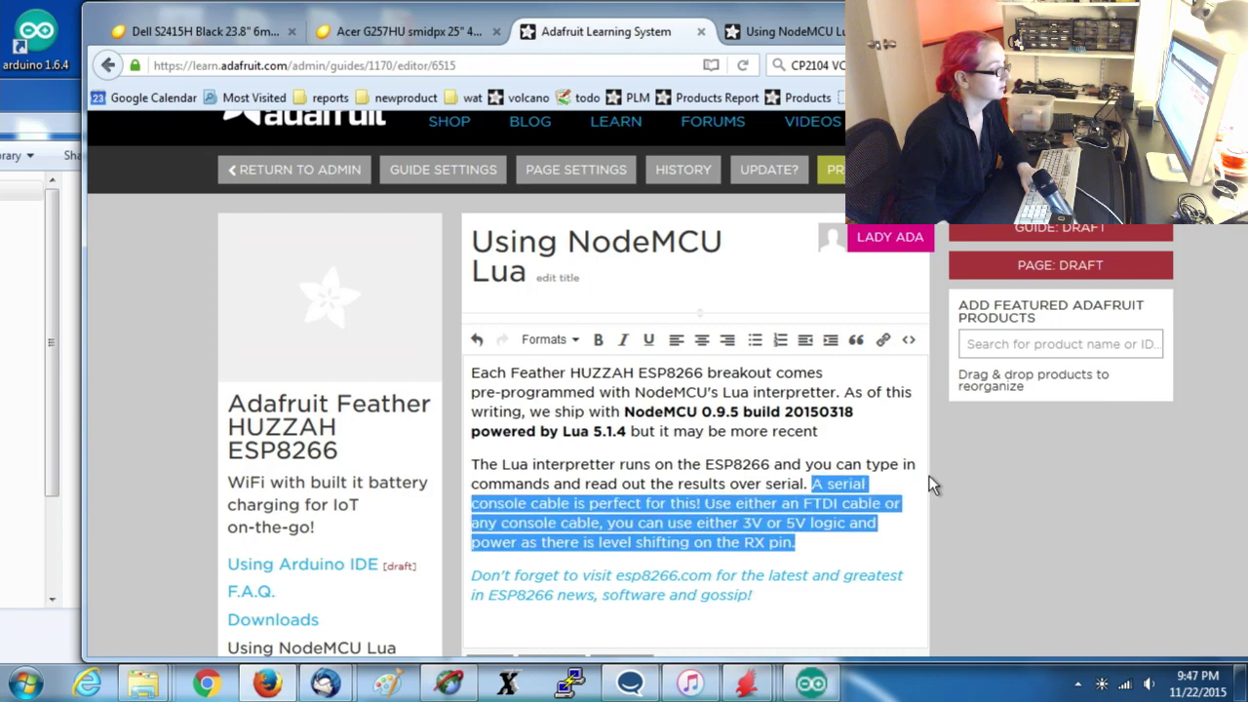
key(BackSpace)
Check against the published page, save the edited intro, and open the Using Arduino IDE page.
click(780, 31)
scroll(577, 158, down, 5)
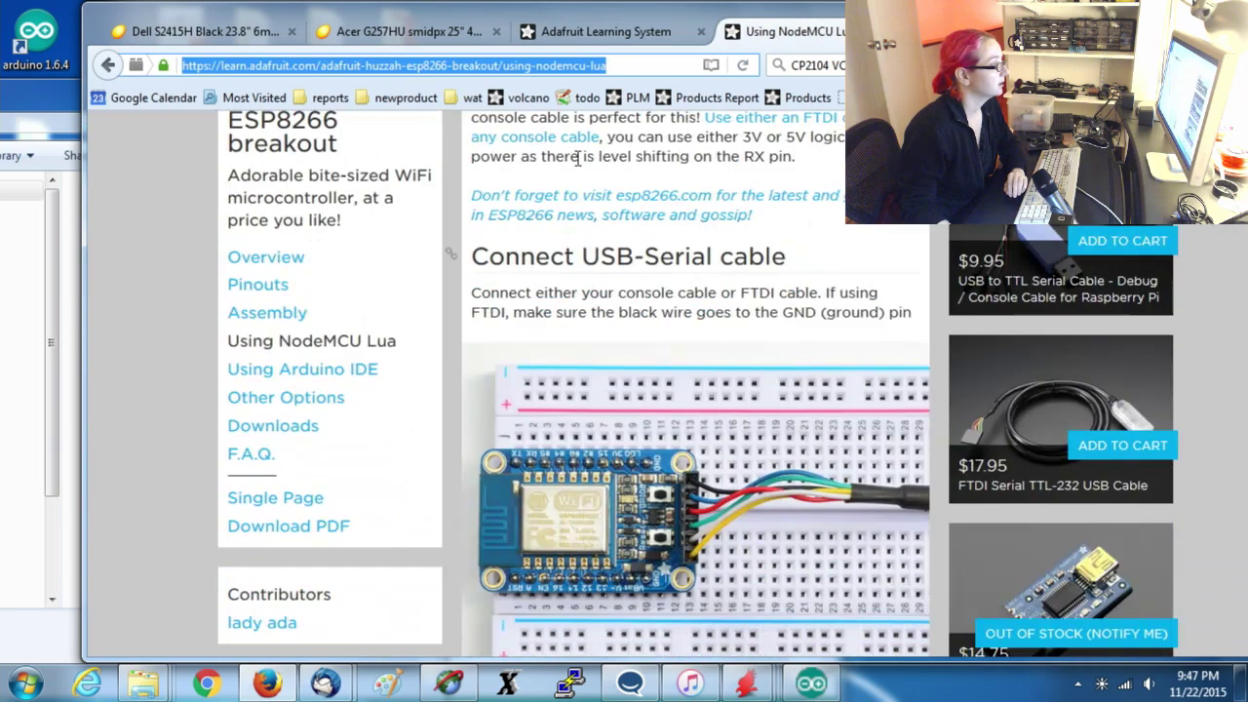
click(644, 32)
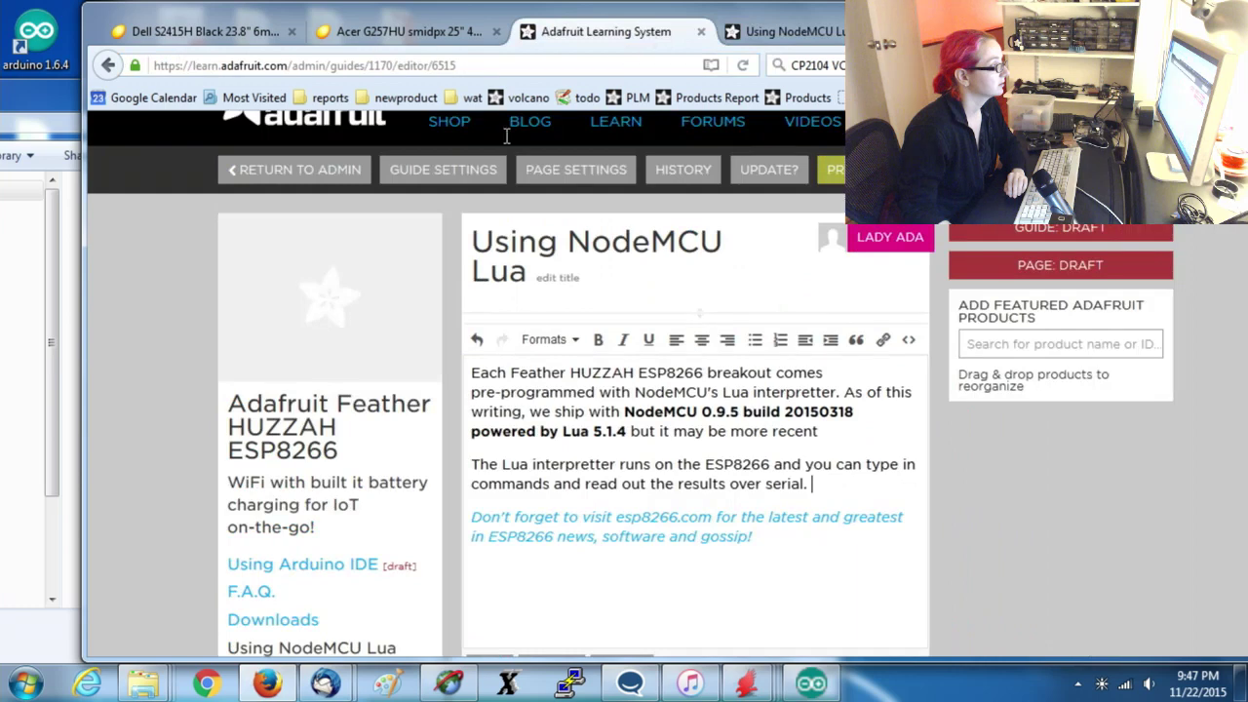
scroll(290, 512, down, 3)
click(298, 455)
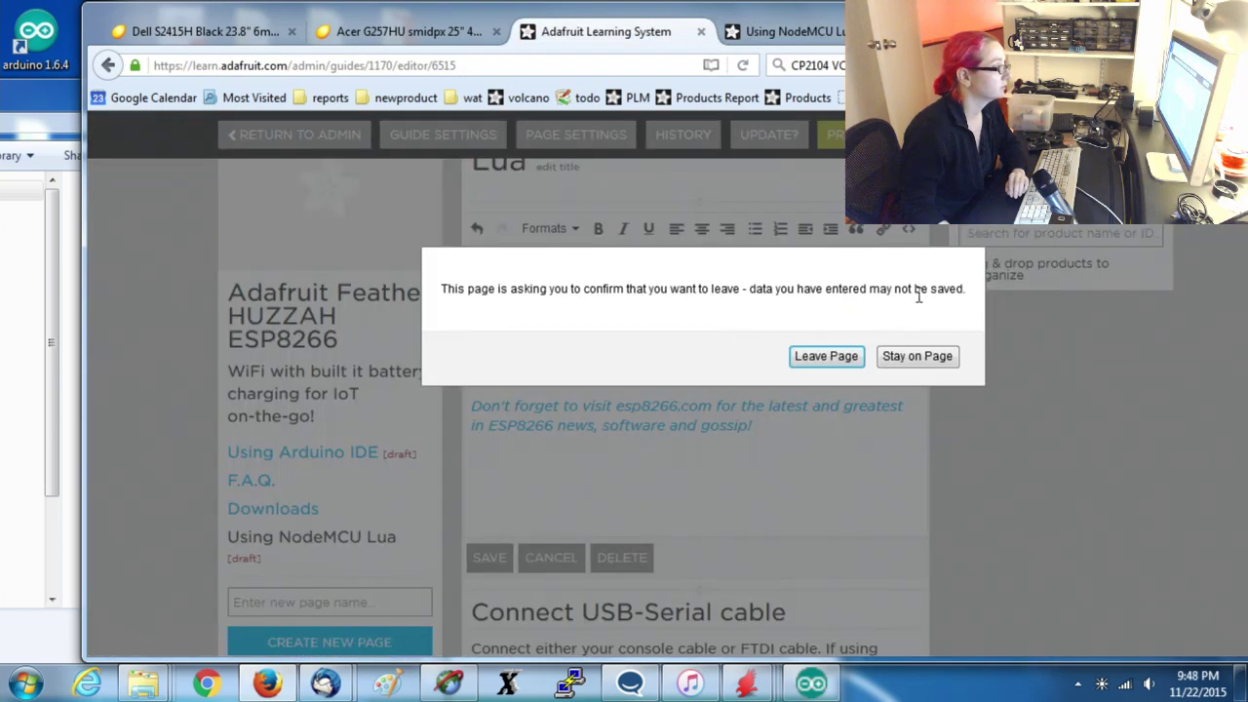
click(916, 357)
click(490, 557)
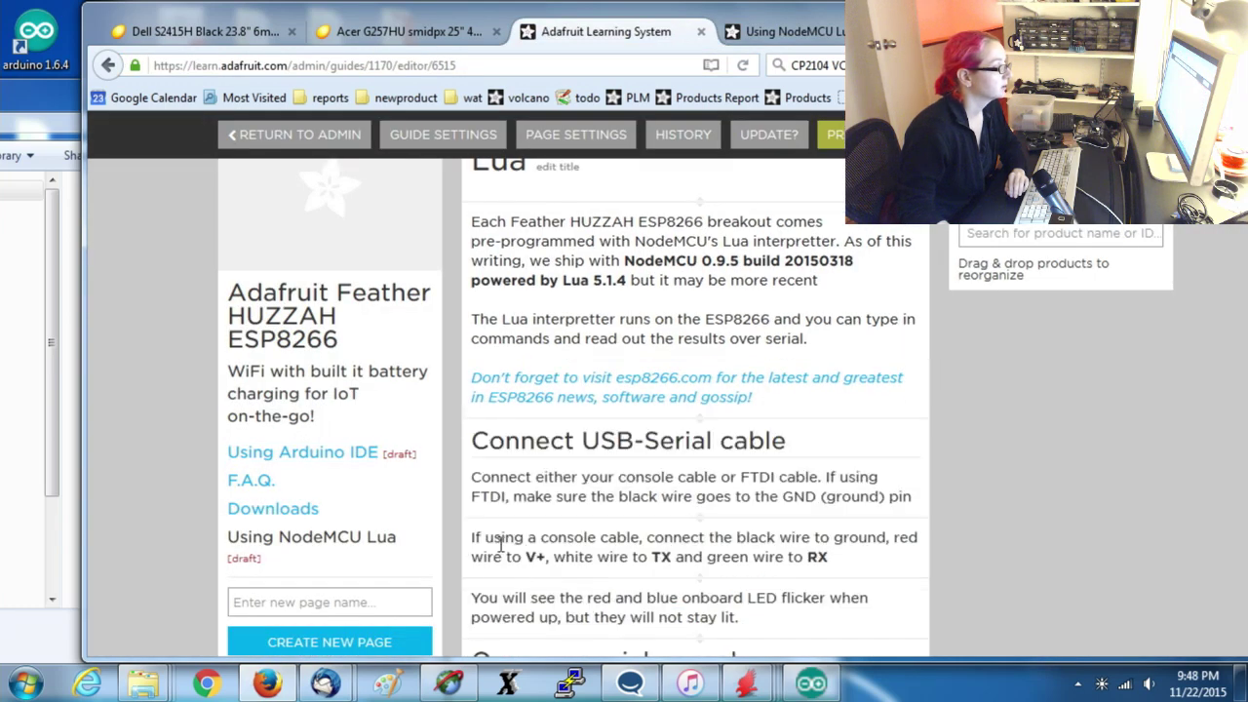
click(302, 452)
scroll(843, 264, down, 5)
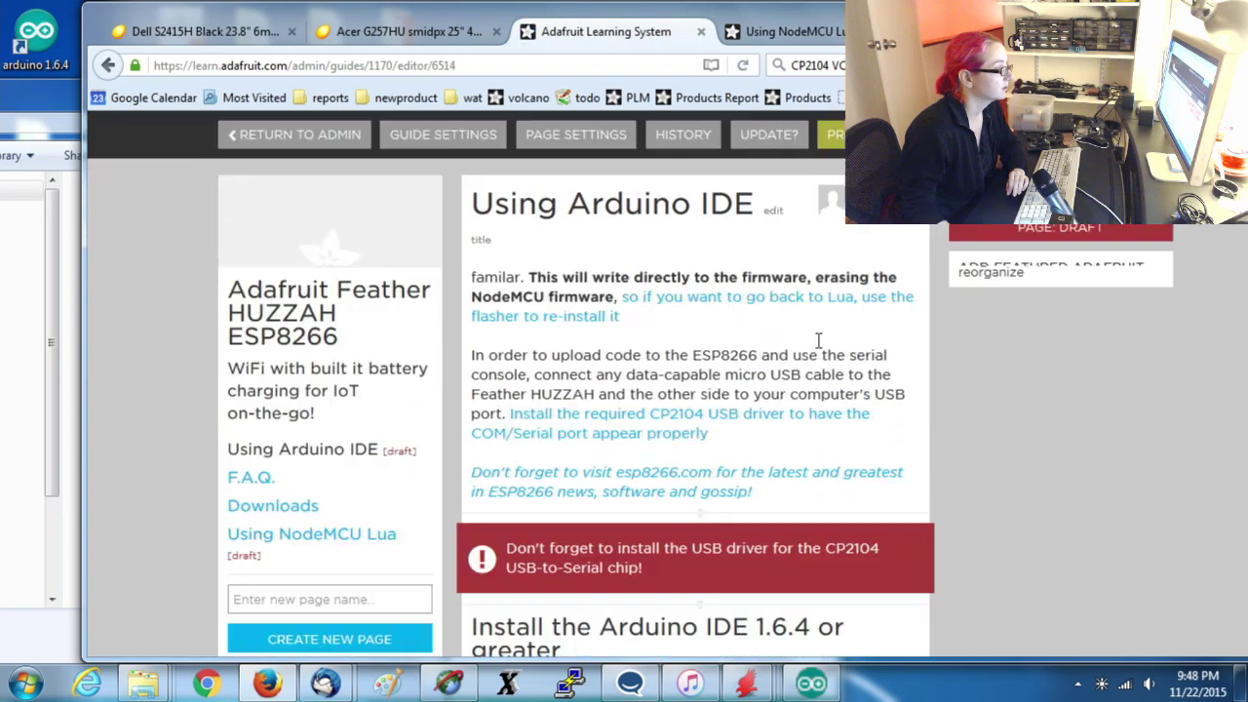
Paste the Arduino IDE page's USB cable instructions after 'serial.' in the Lua intro, add a space, and save.
click(753, 252)
drag(780, 517, 394, 440)
click(552, 601)
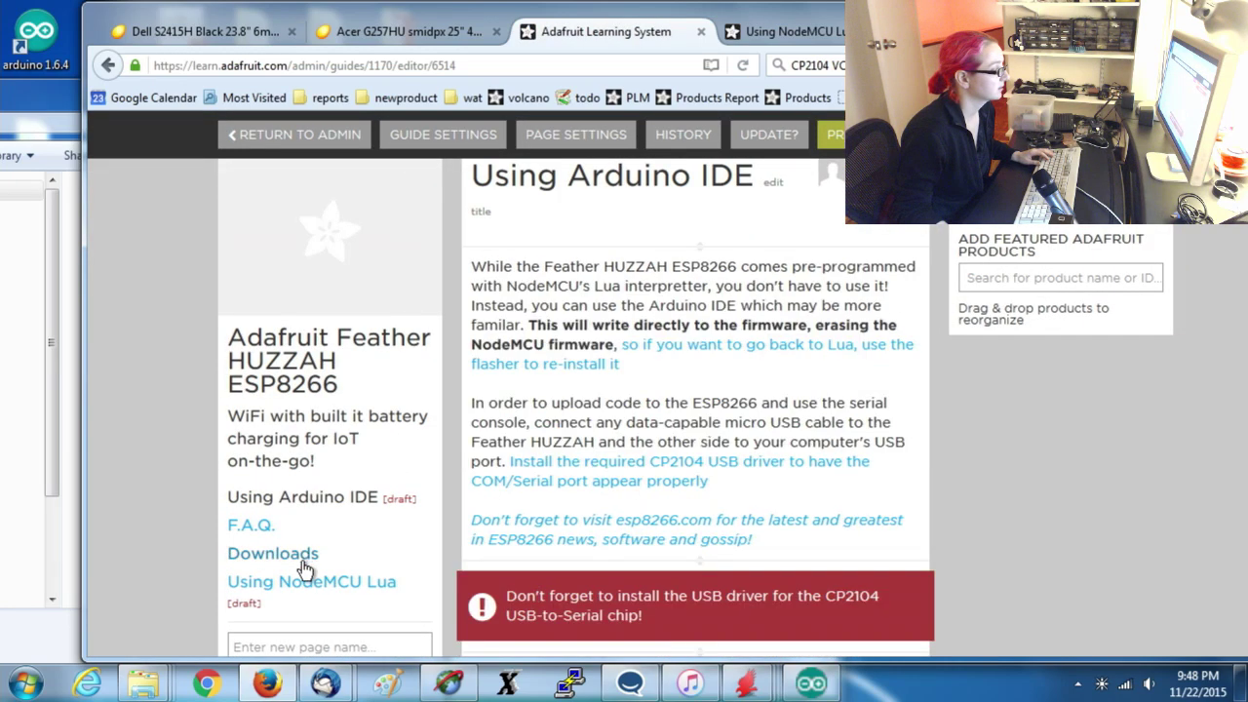
click(288, 585)
click(744, 540)
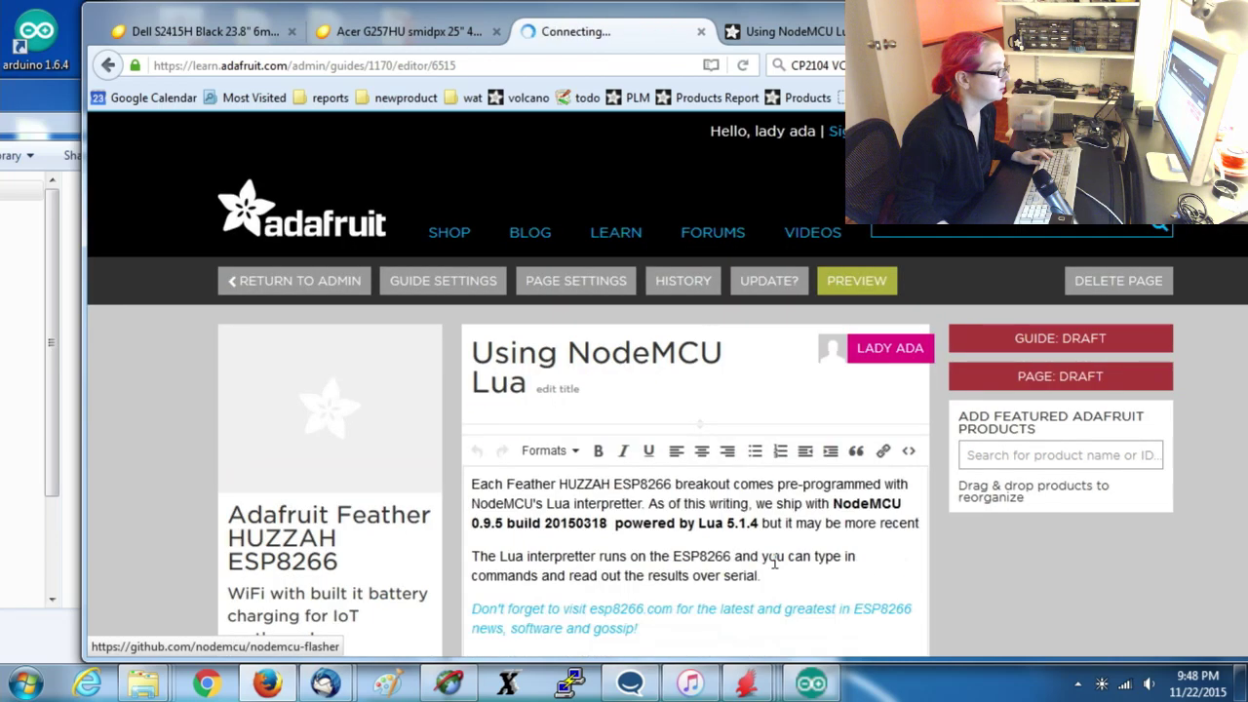
click(839, 592)
key(ctrl+v)
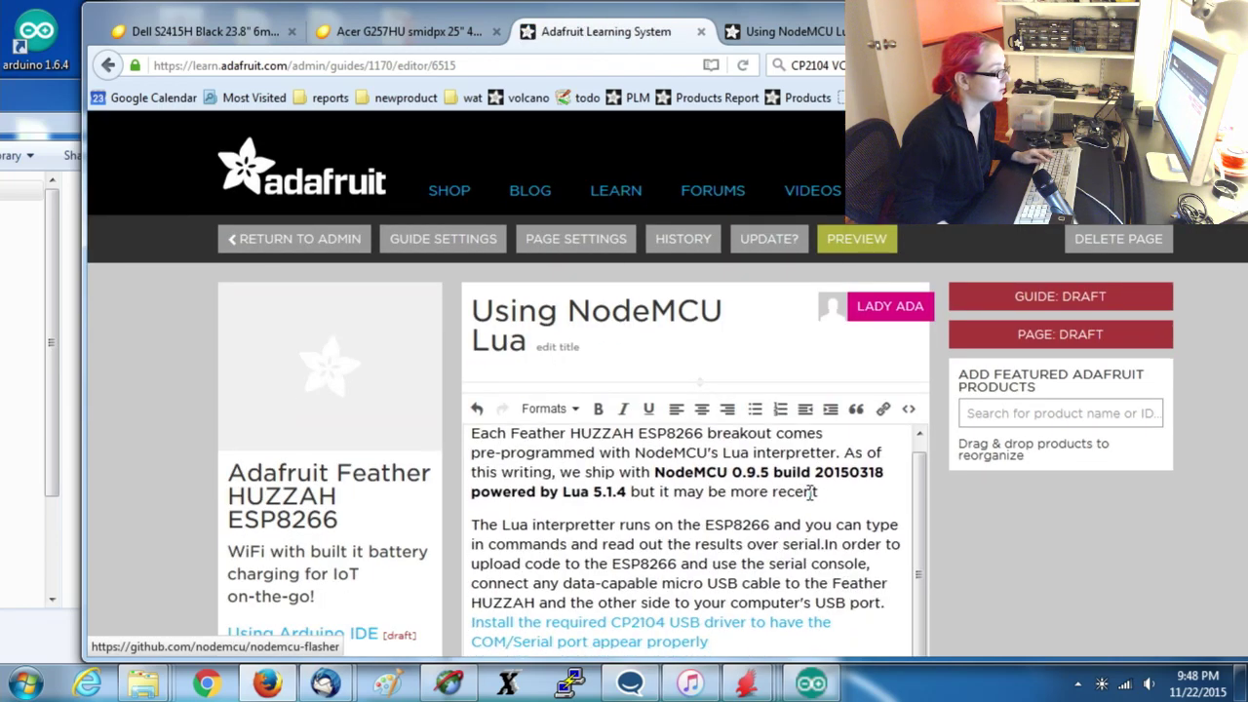
click(825, 543)
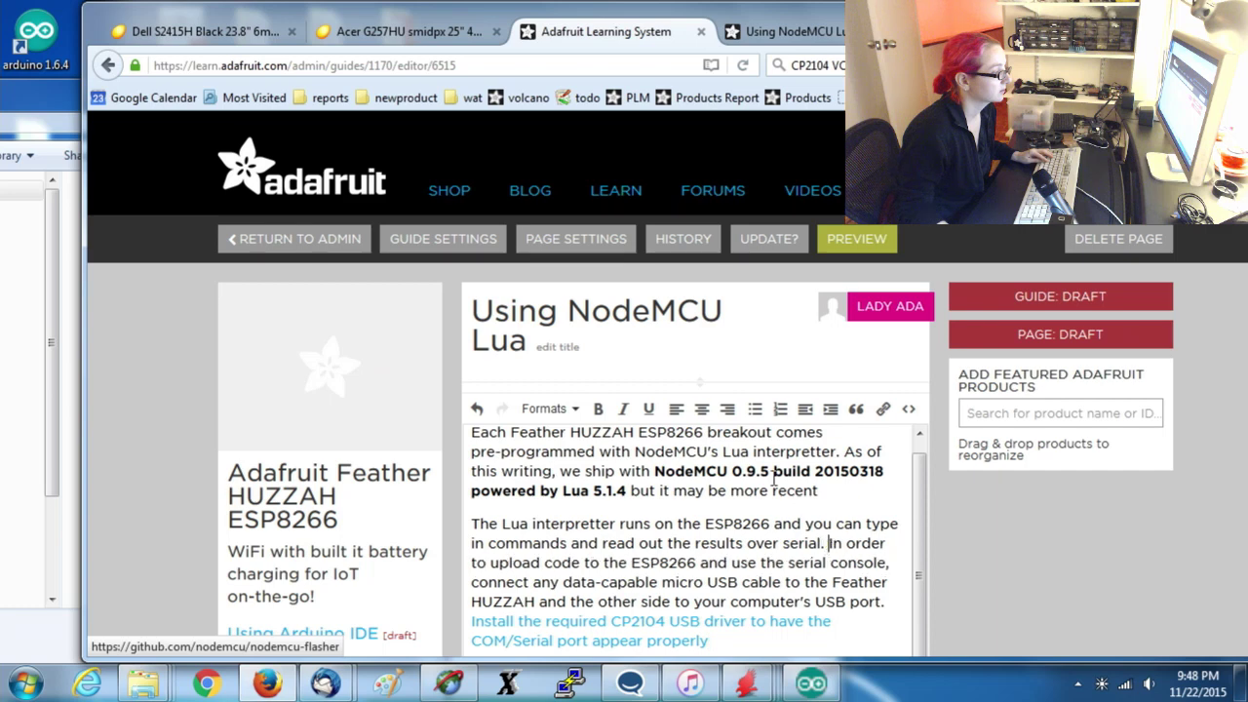
scroll(900, 449, down, 3)
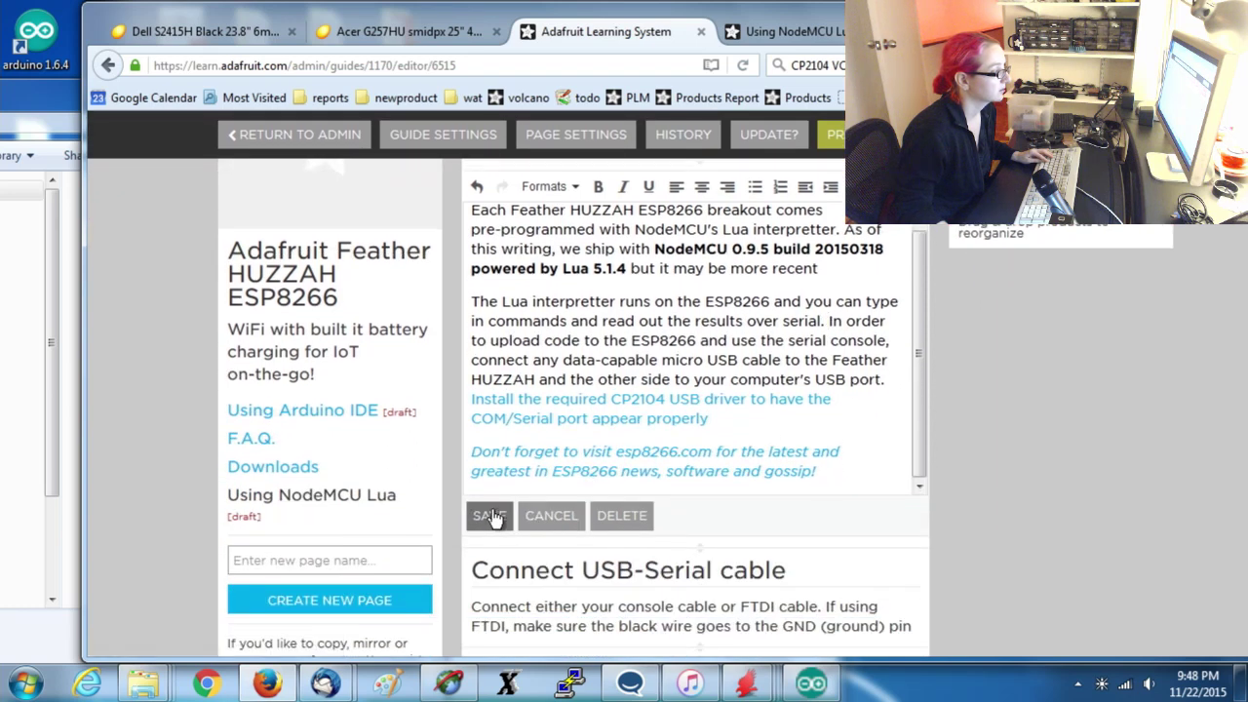
click(487, 515)
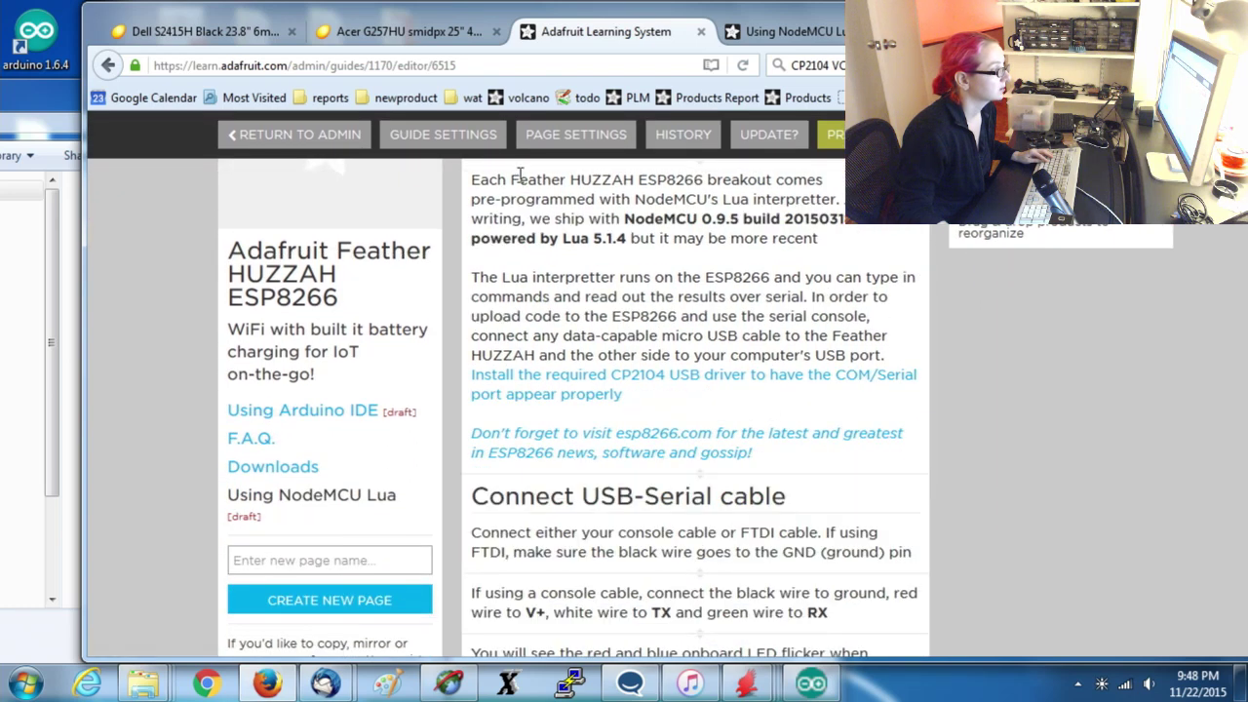
Copy the CP2104 USB driver warning text from Using Arduino IDE and return to Using NodeMCU Lua.
click(285, 409)
scroll(721, 390, down, 5)
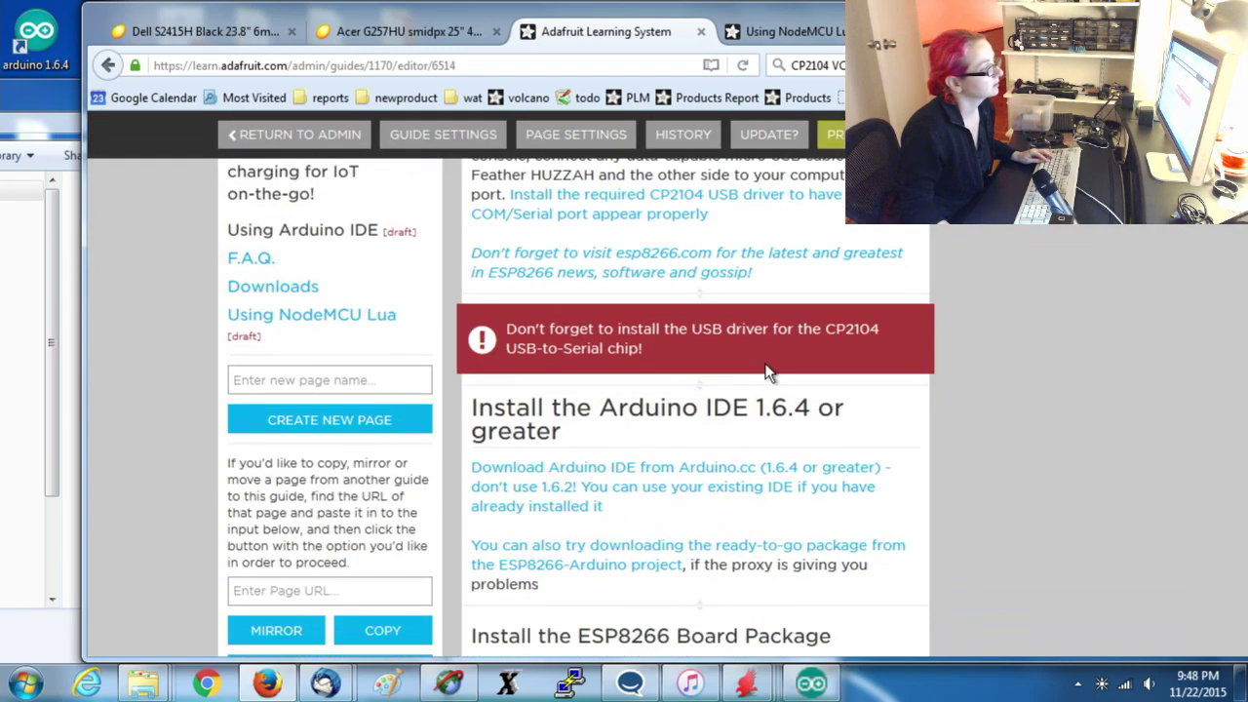
click(720, 362)
triple_click(791, 304)
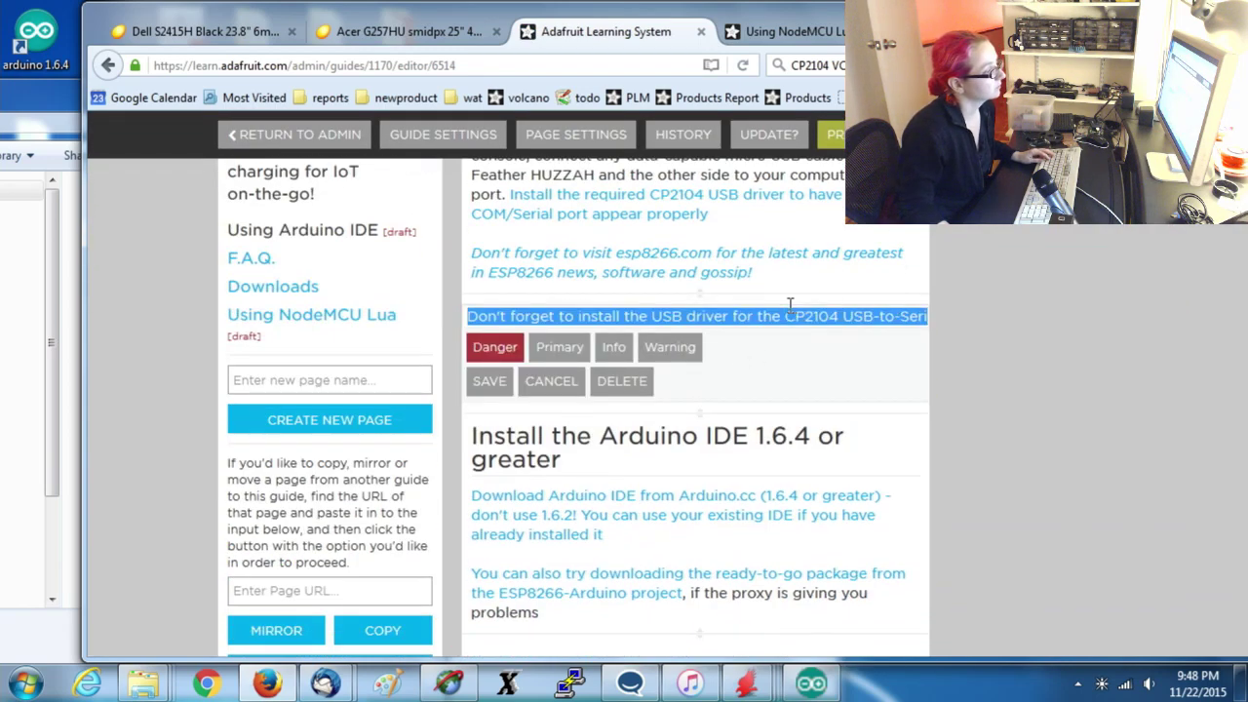
click(563, 390)
click(243, 313)
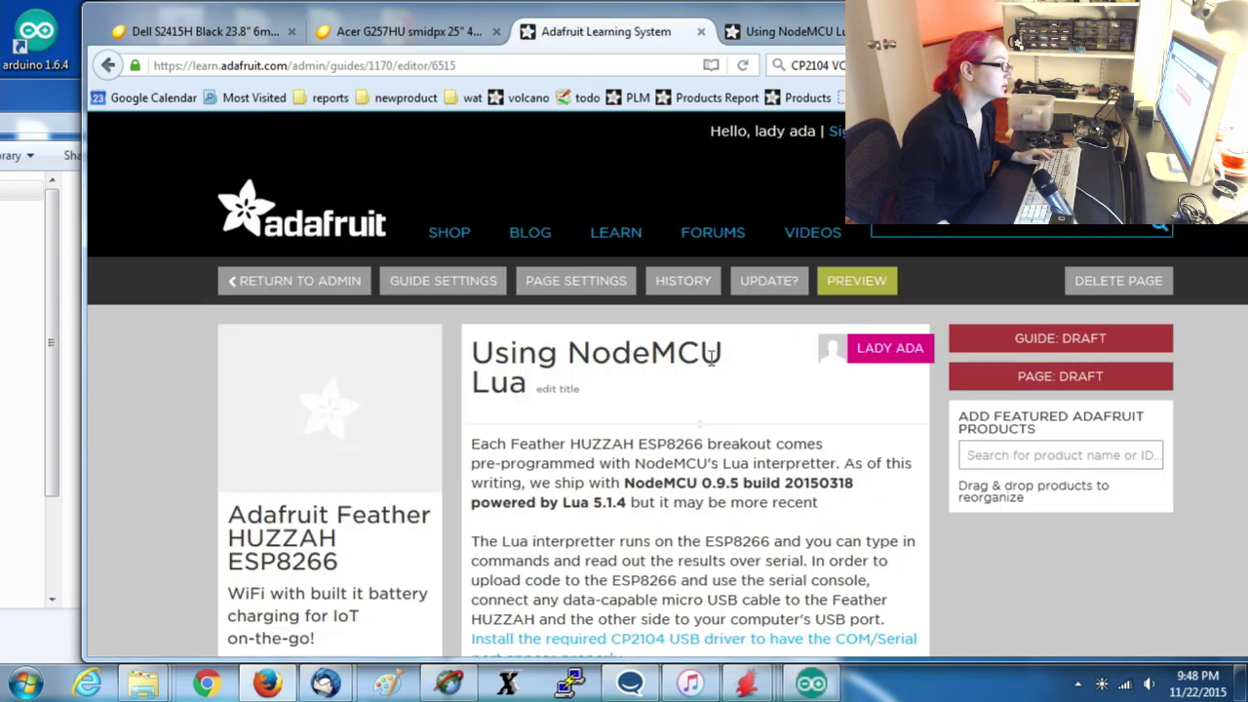
Insert a Danger alert with the pasted CP2104 USB driver warning below the esp8266.com note.
scroll(711, 356, down, 3)
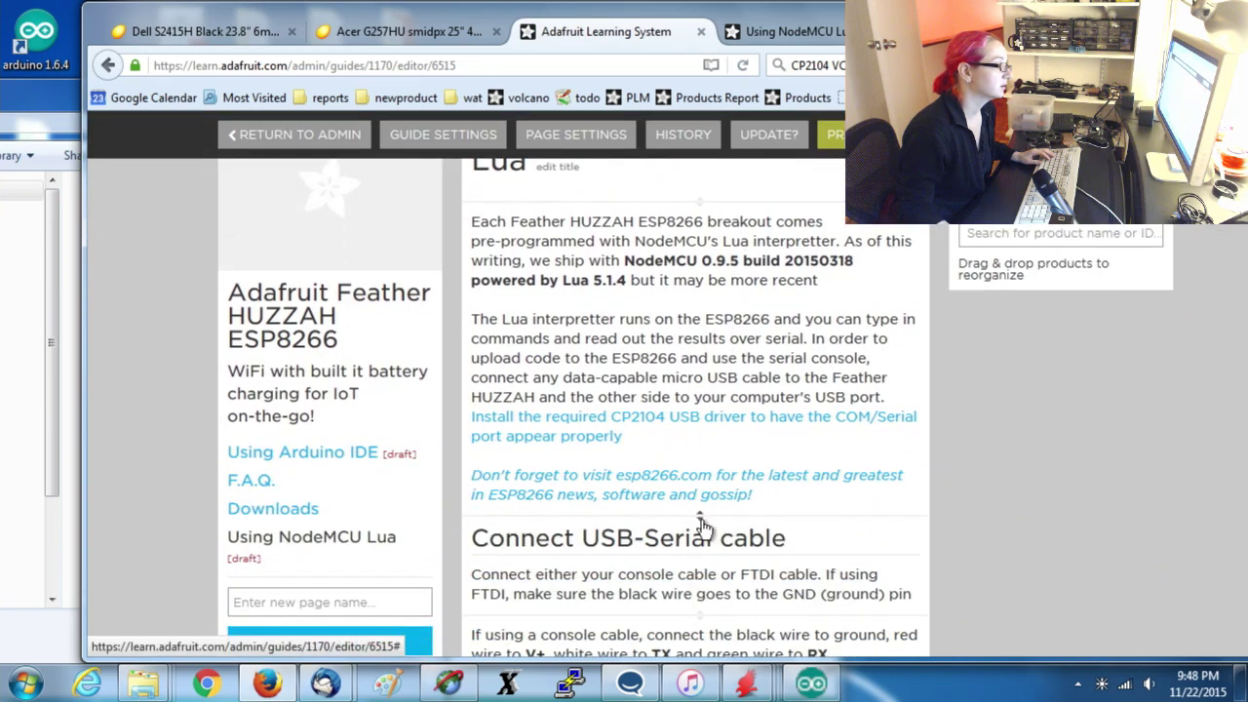
click(700, 519)
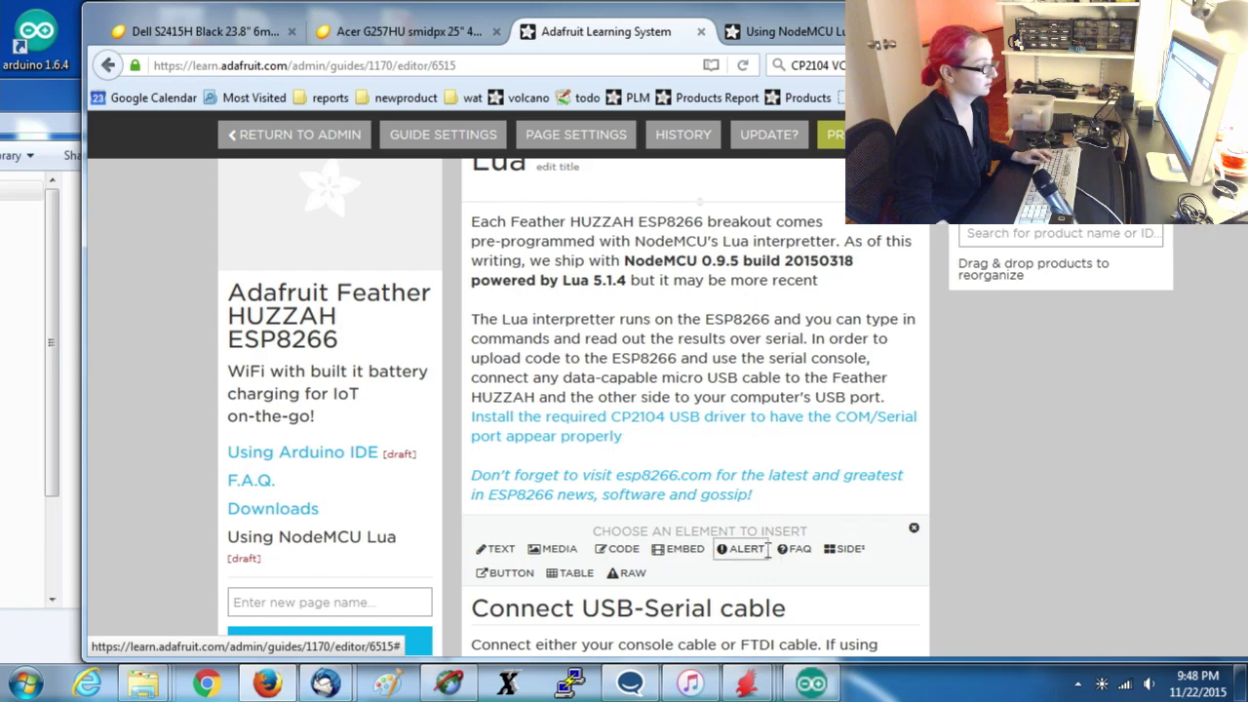
click(743, 549)
text(Don't forget to install the USB driver for the CP2104 USB-Serial chip!)
click(489, 601)
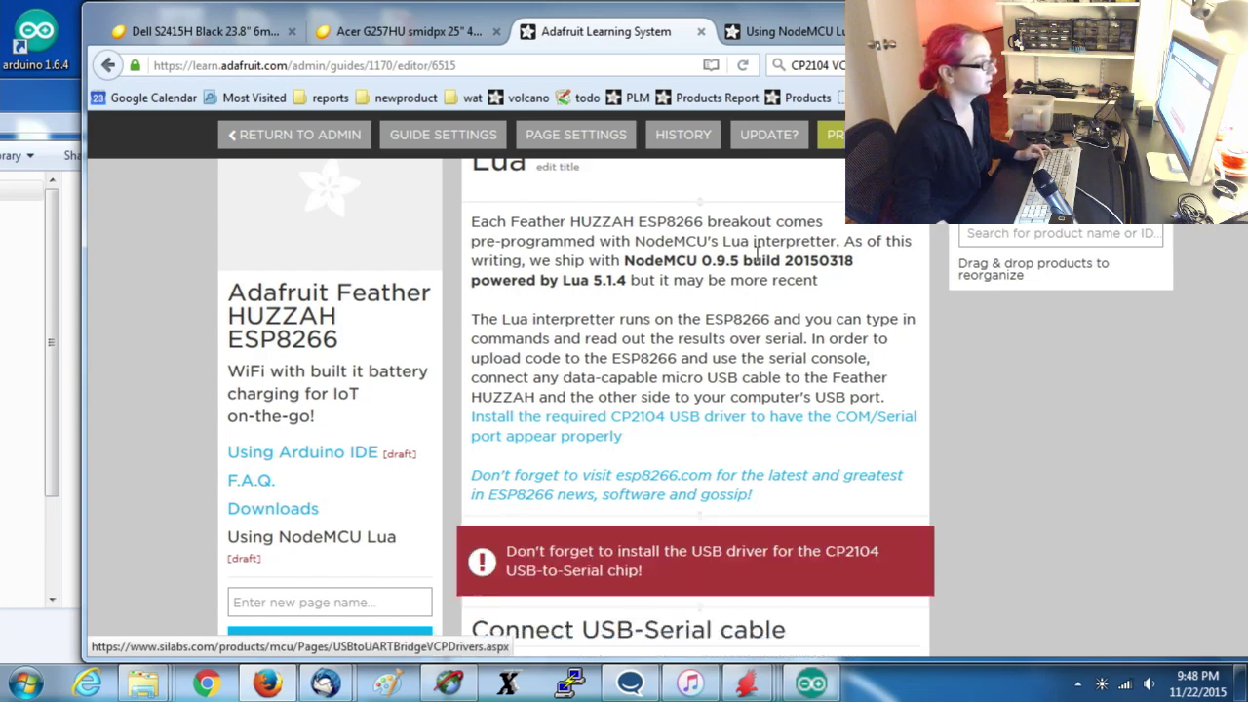
scroll(802, 452, down, 4)
Delete the Connect USB-Serial cable block, the console cable wiring paragraph, and the LED flicker paragraph.
click(737, 231)
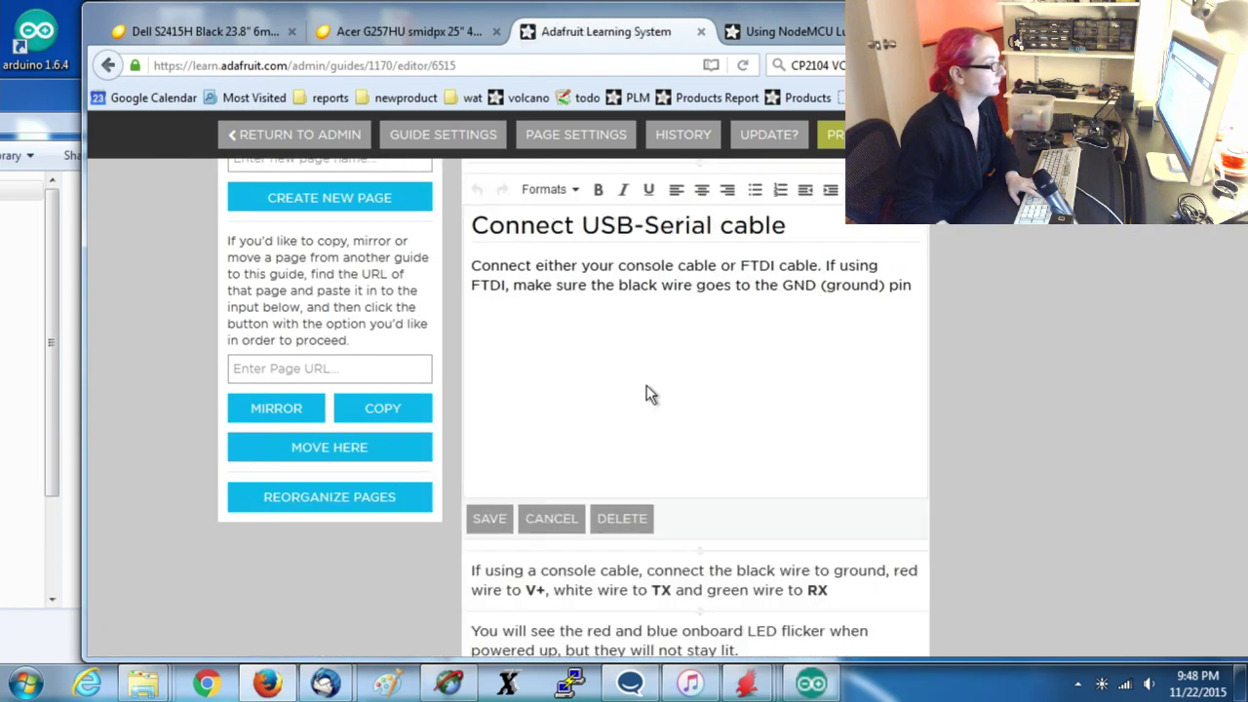
click(608, 517)
click(674, 356)
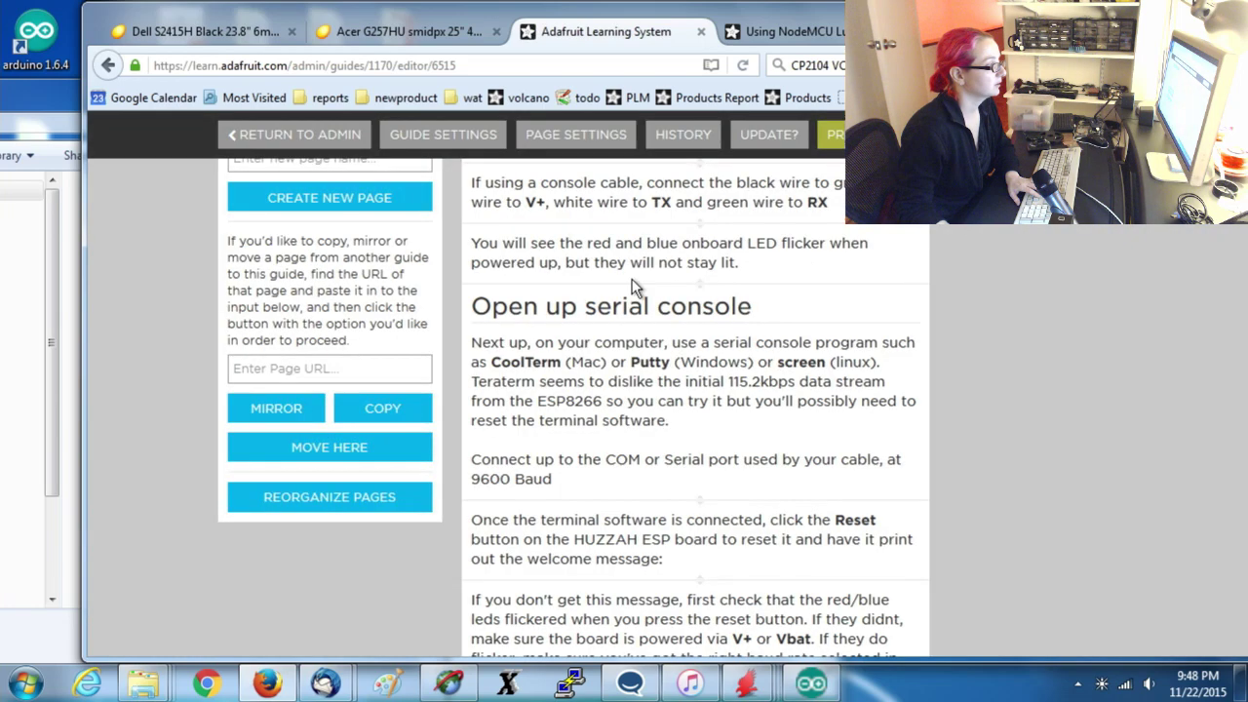
click(648, 207)
click(622, 390)
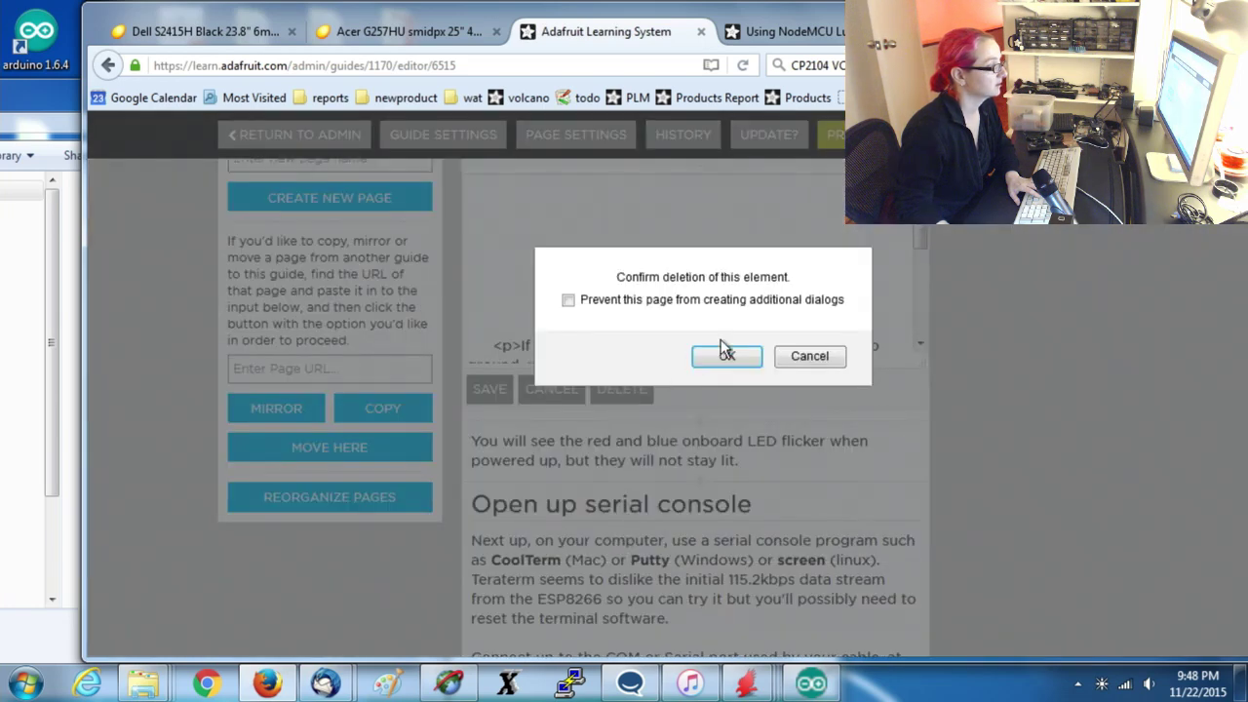
click(726, 357)
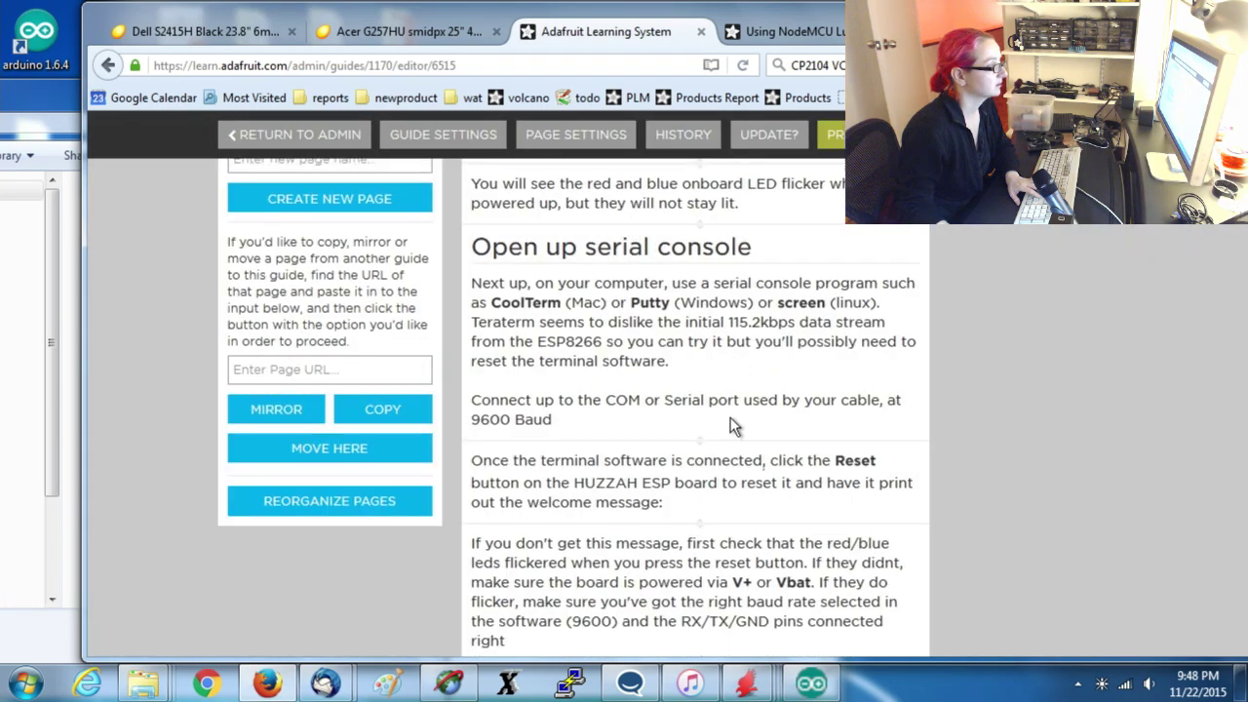
scroll(650, 379, up, 2)
click(630, 312)
click(635, 497)
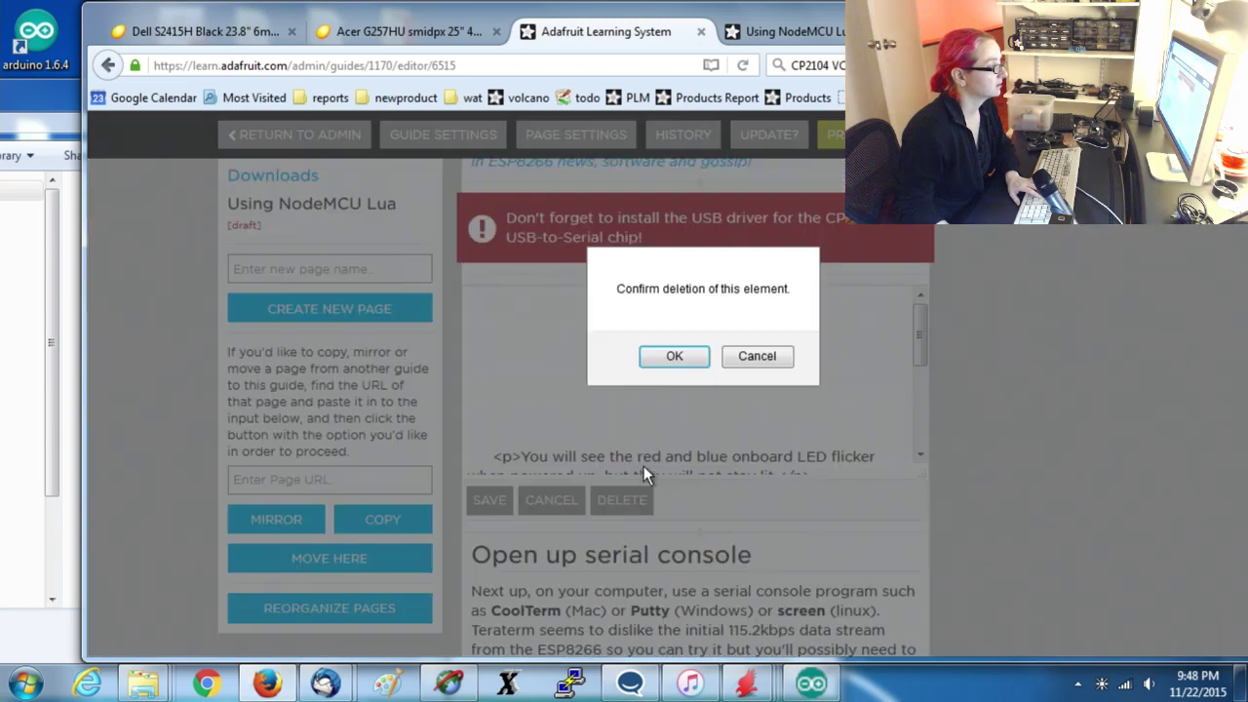
click(681, 358)
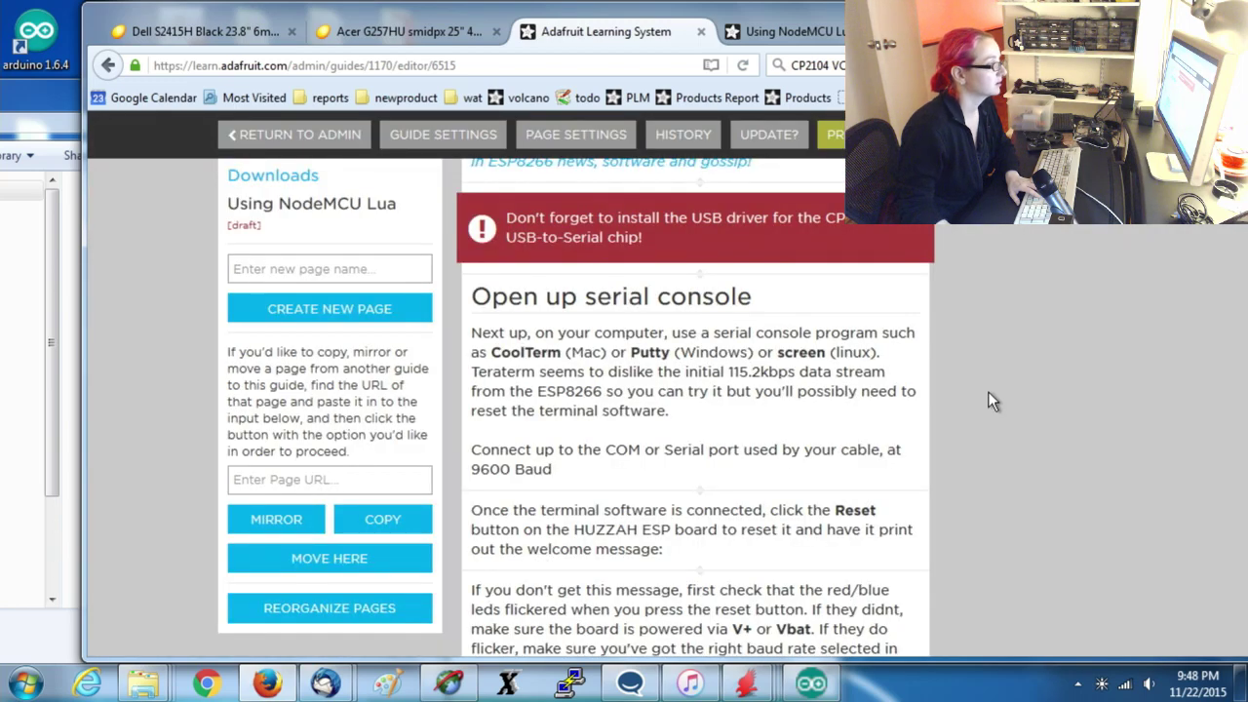
scroll(988, 391, up, 6)
scroll(988, 391, down, 4)
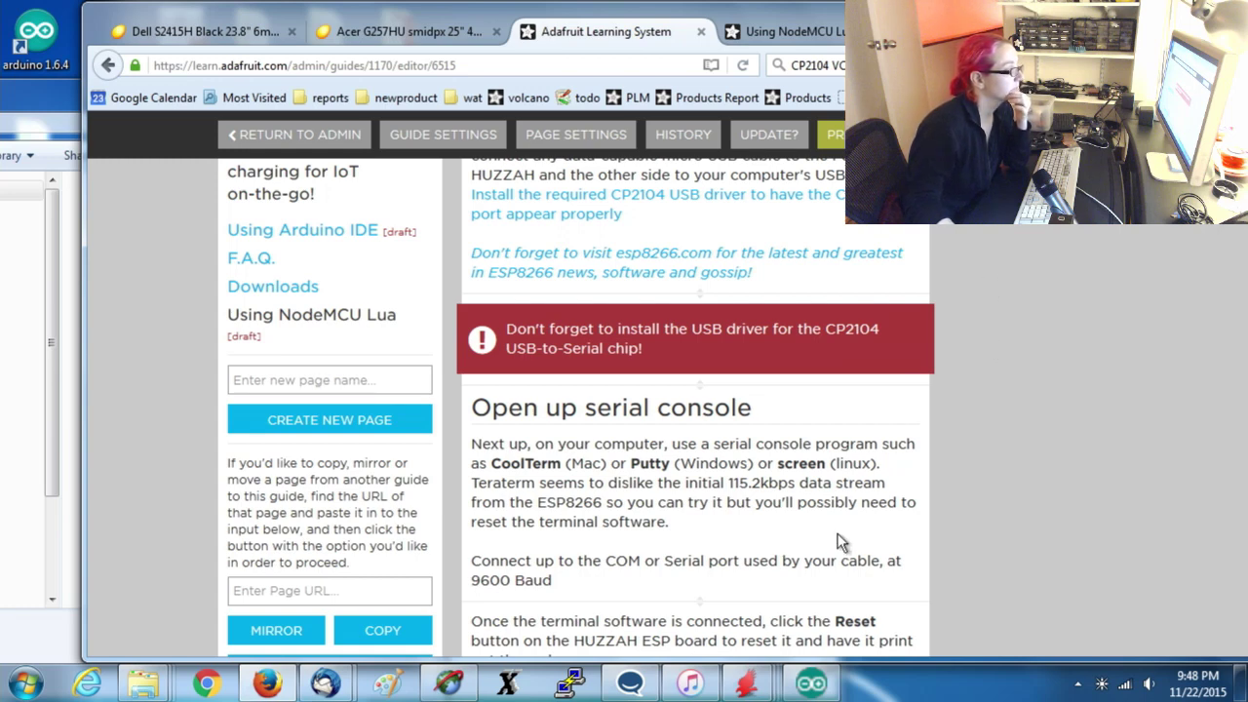
Save the Open up serial console block and leave the page so it reloads.
click(719, 531)
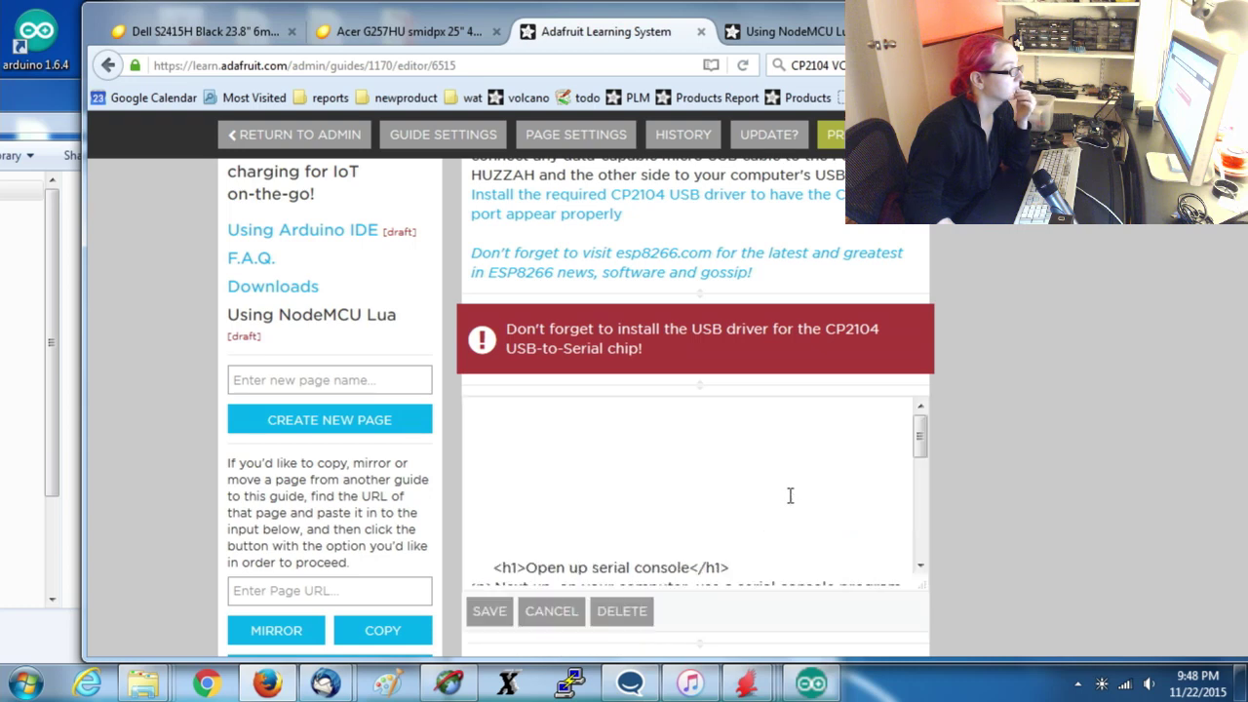
click(495, 617)
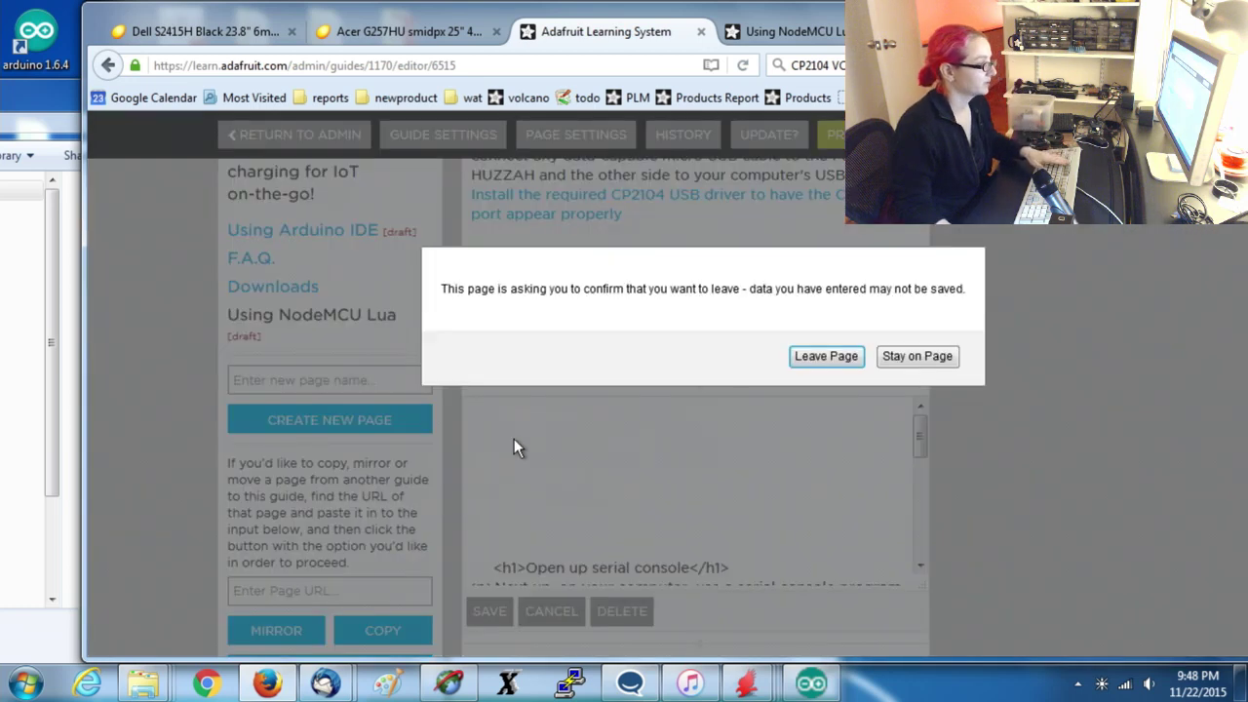
click(802, 358)
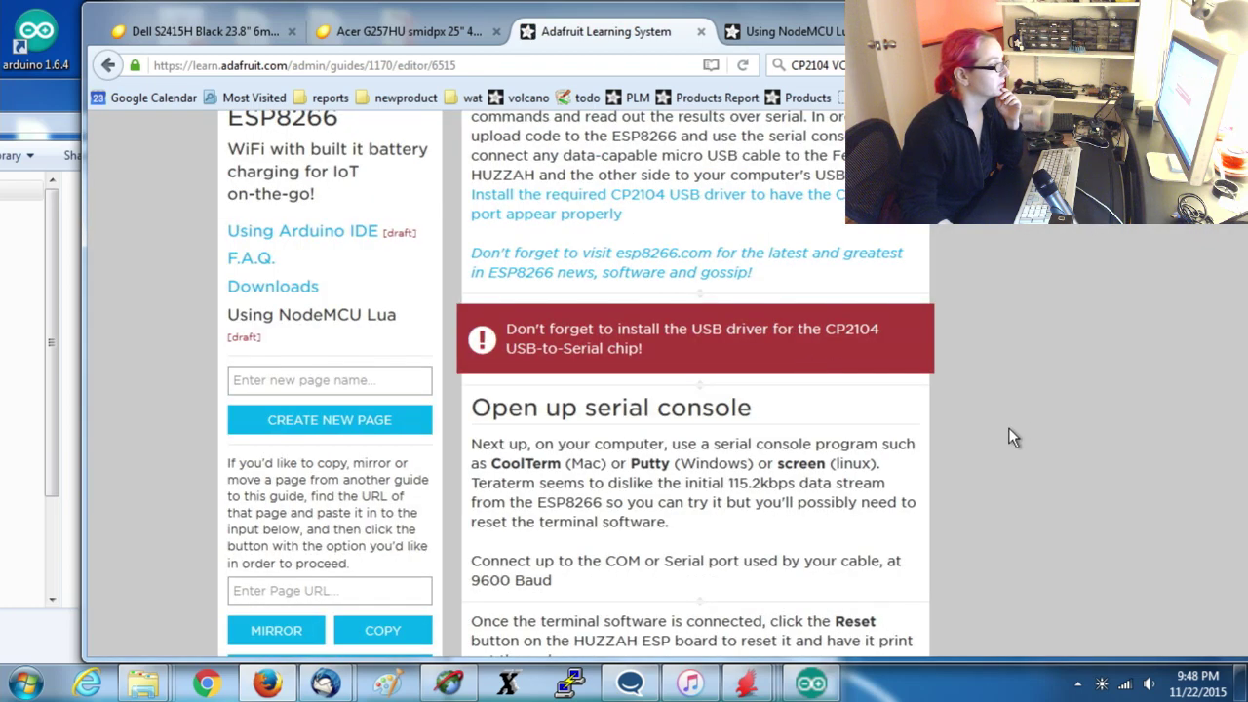
scroll(975, 472, up, 3)
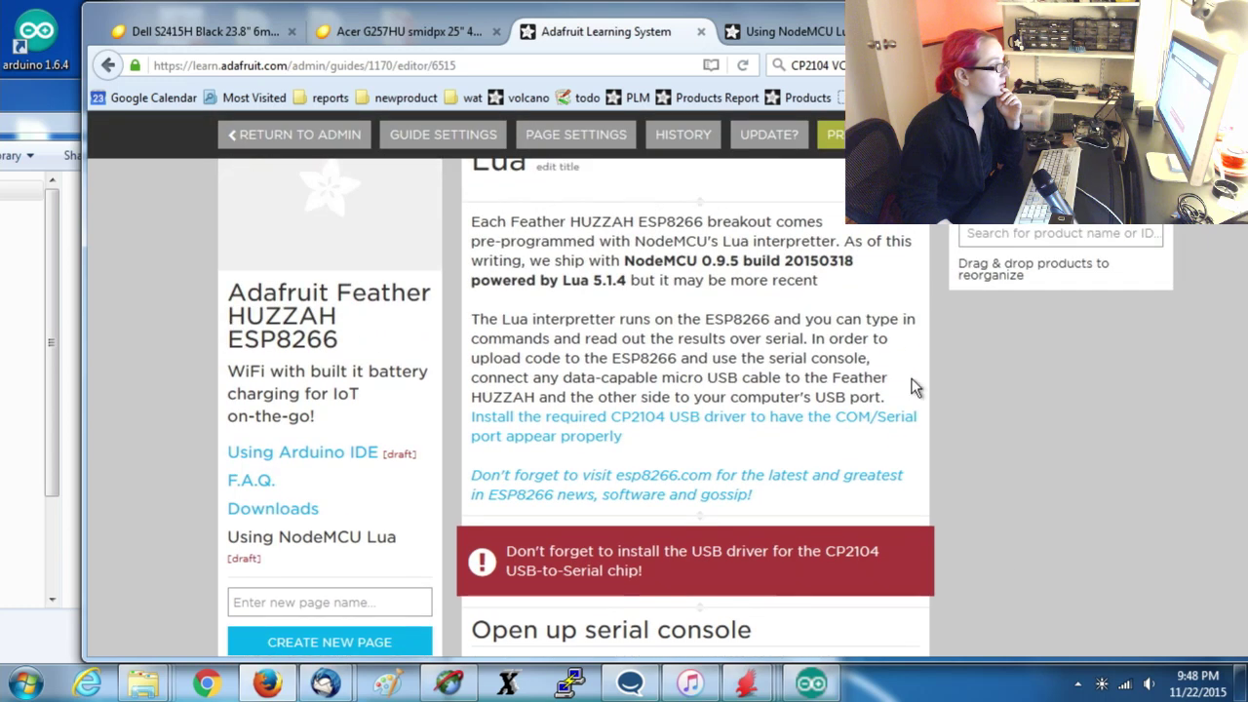
scroll(828, 496, down, 3)
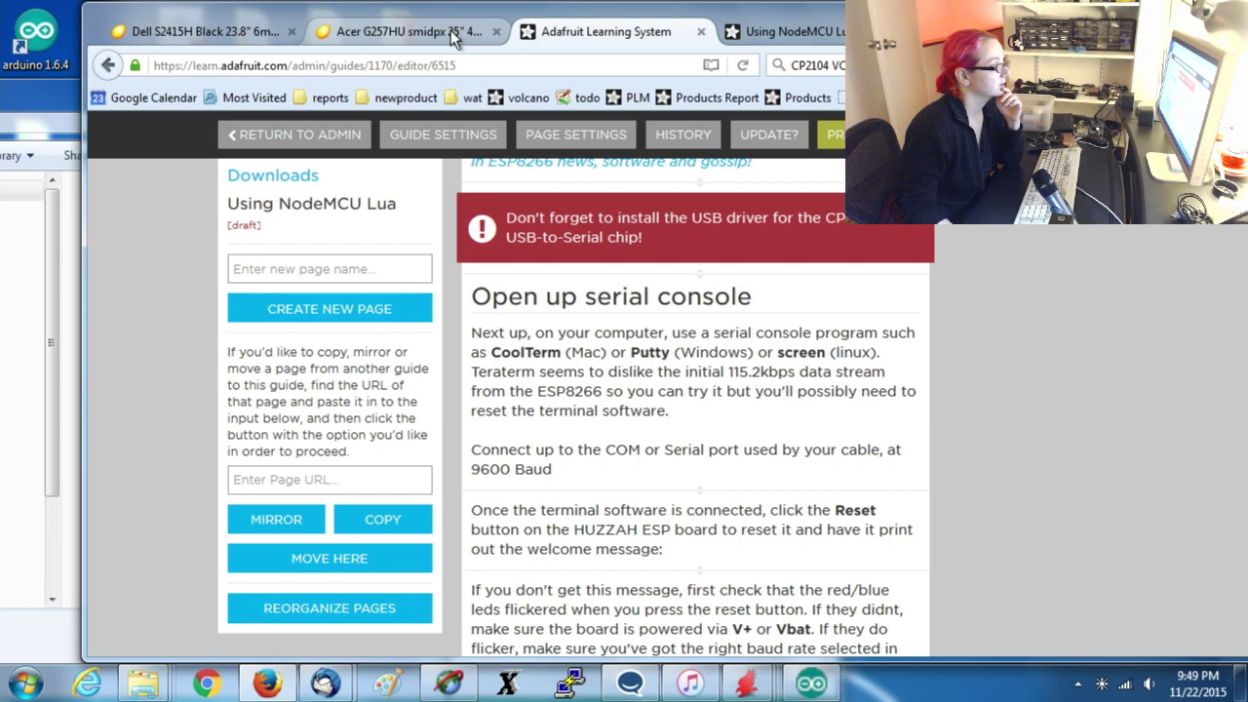
Save the full-size PuTTY configuration screenshot from the published Lua page into the local folder.
click(751, 34)
scroll(846, 263, down, 3)
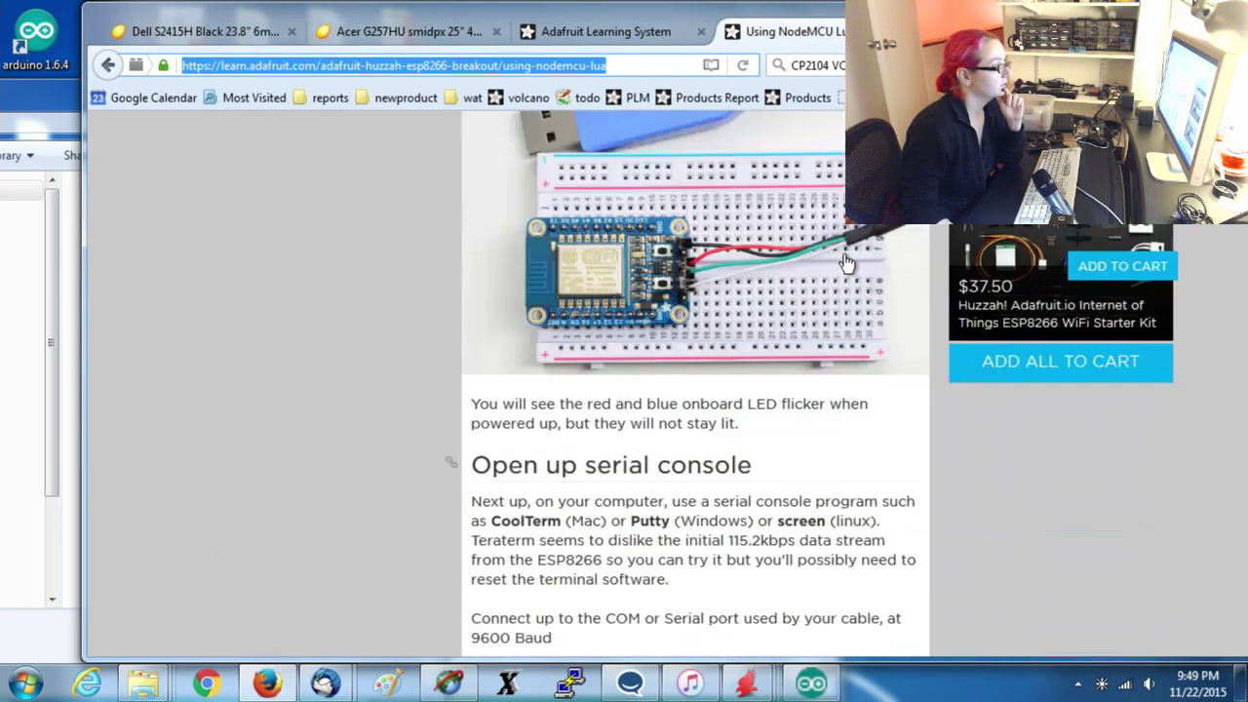
scroll(847, 264, down, 6)
click(751, 346)
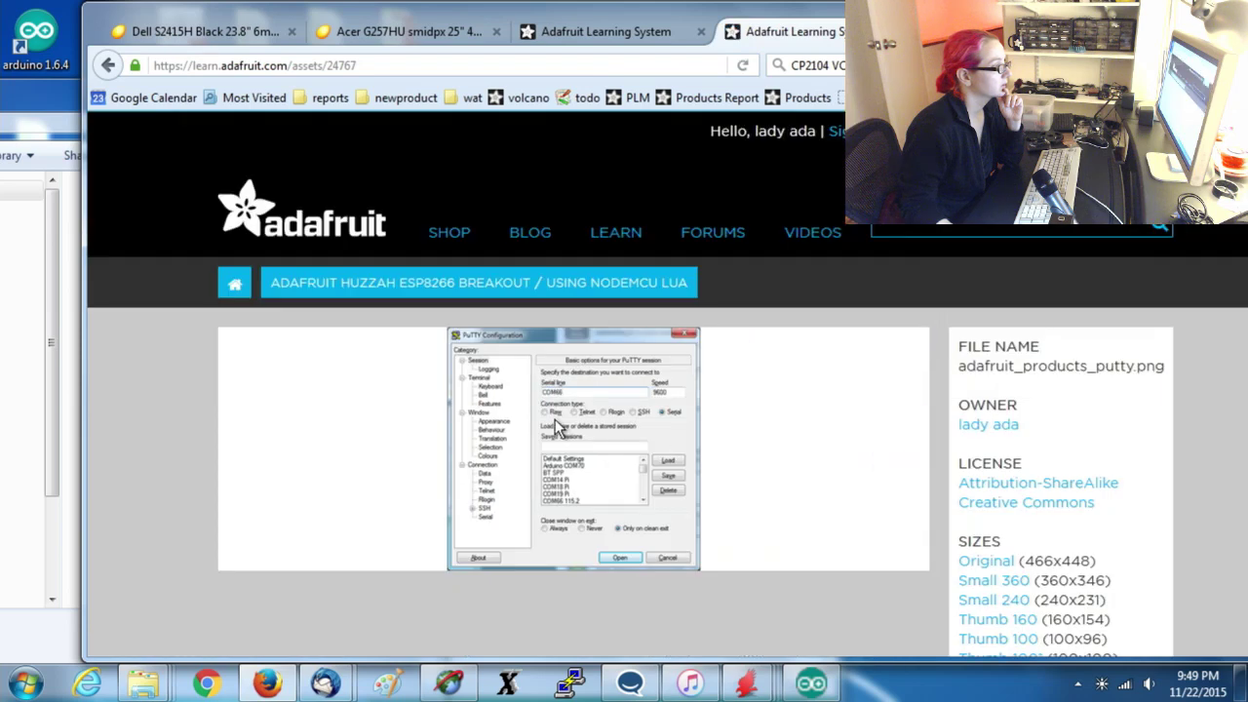
click(986, 560)
drag(736, 385, 68, 367)
click(112, 62)
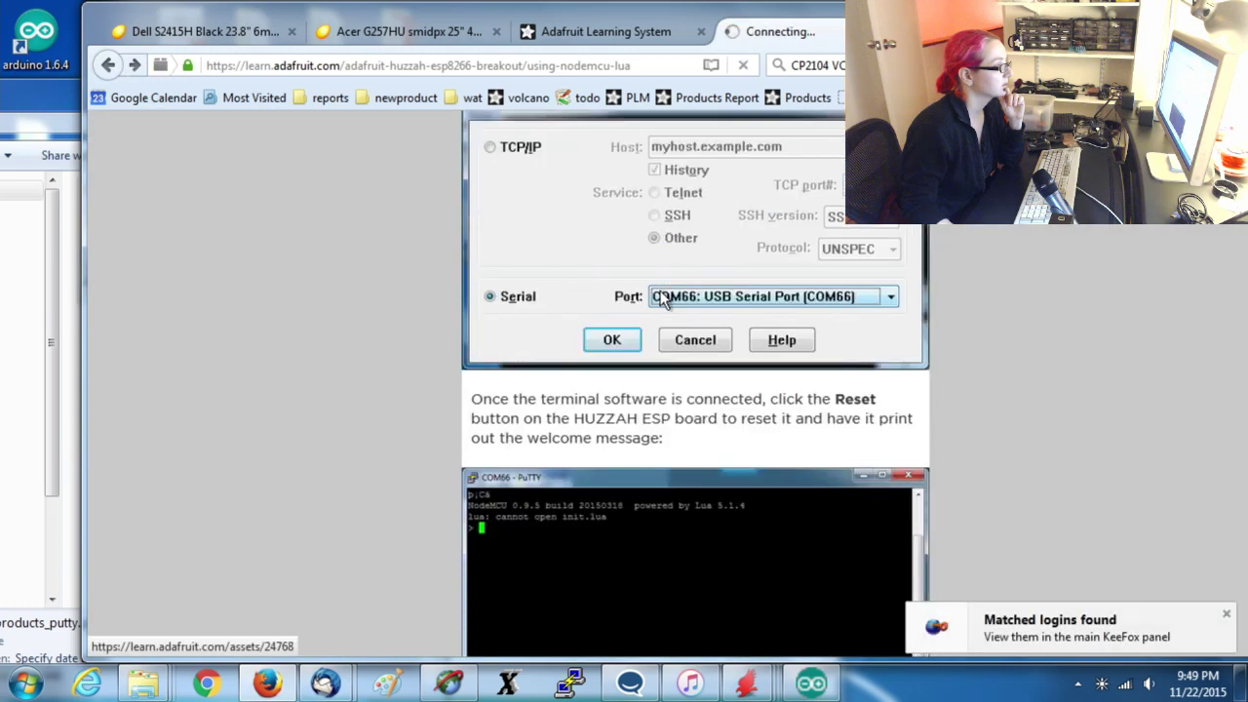
Save the full-size Tera Term screenshot into the local folder.
click(660, 299)
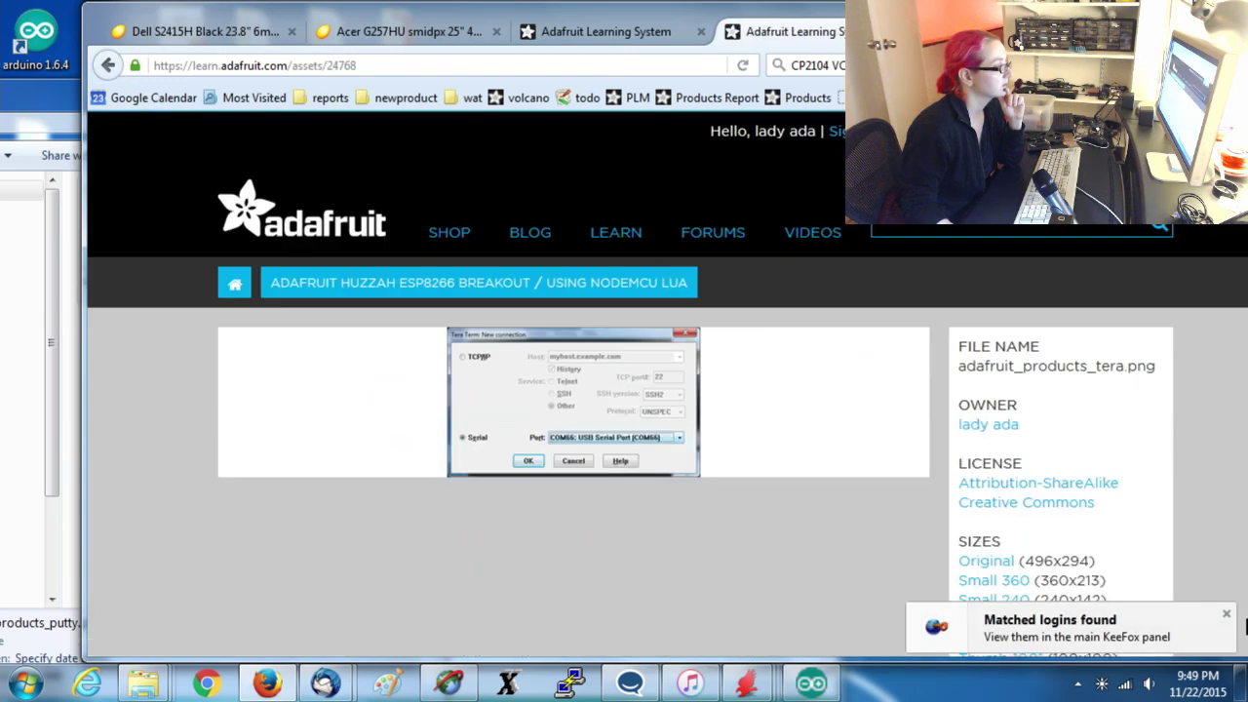
click(985, 561)
drag(651, 391, 107, 187)
click(101, 65)
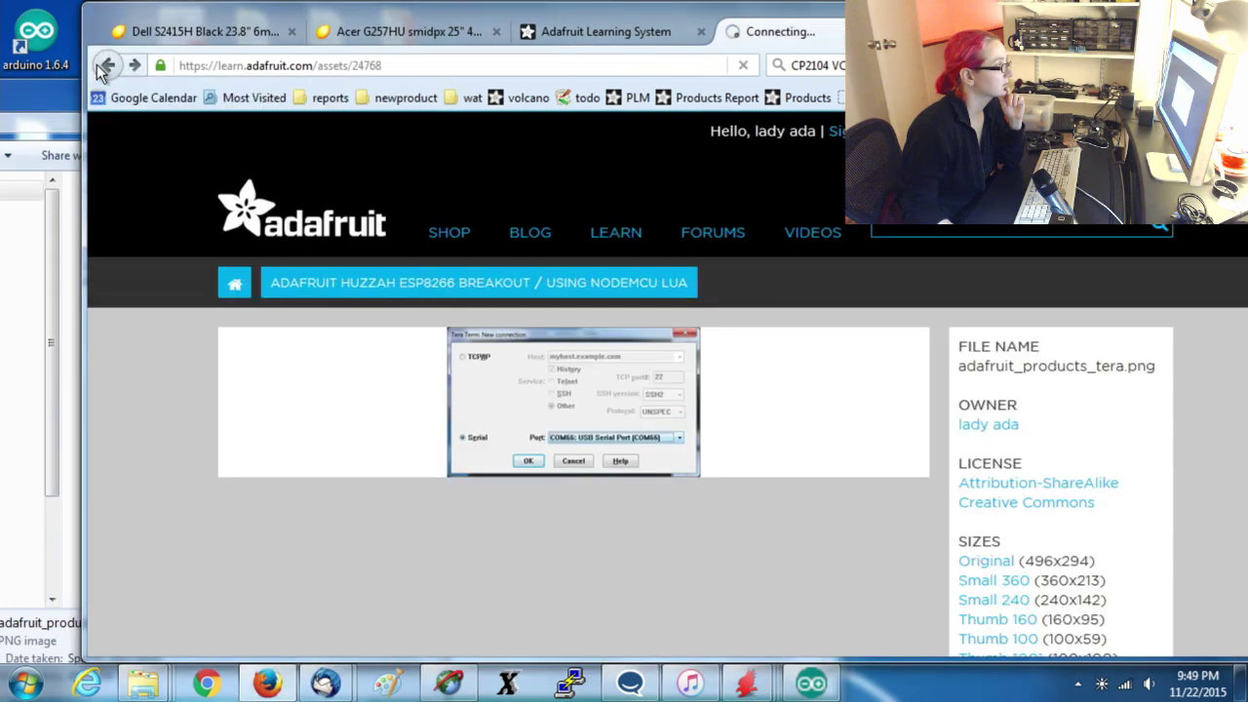
click(101, 65)
View the full-size welcome-message screenshot, then return to the guide's page editor.
scroll(934, 303, down, 3)
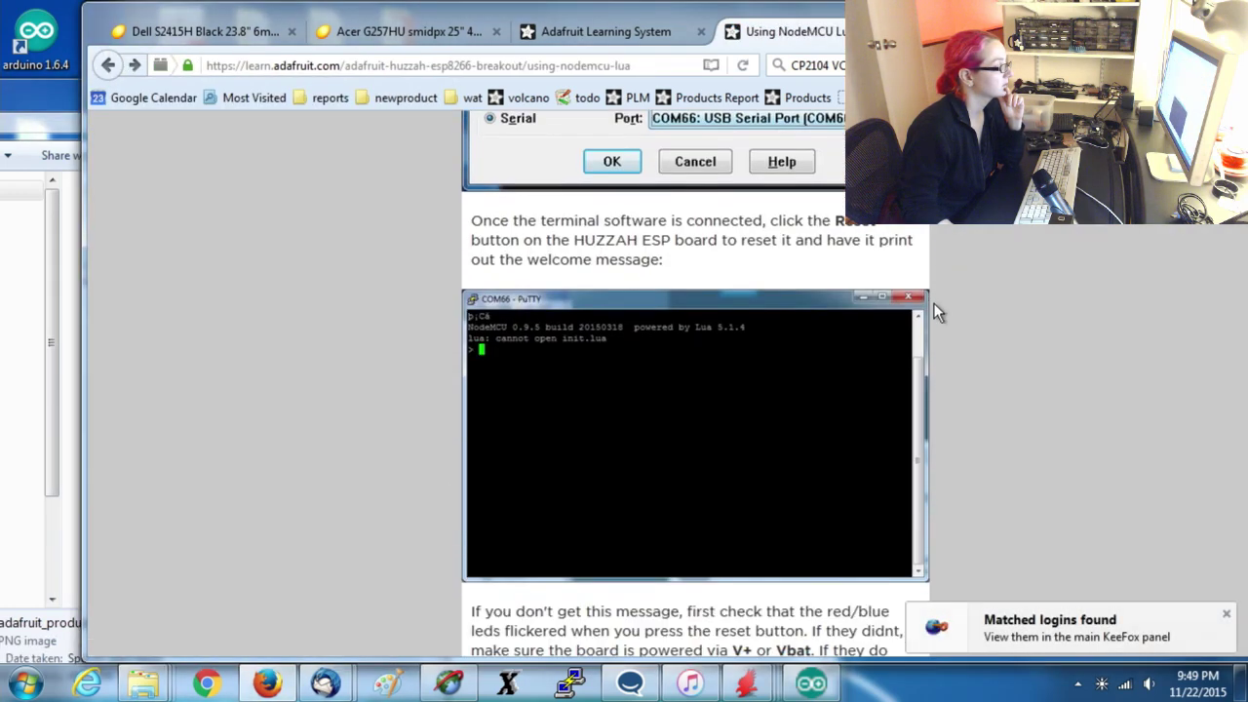
click(934, 303)
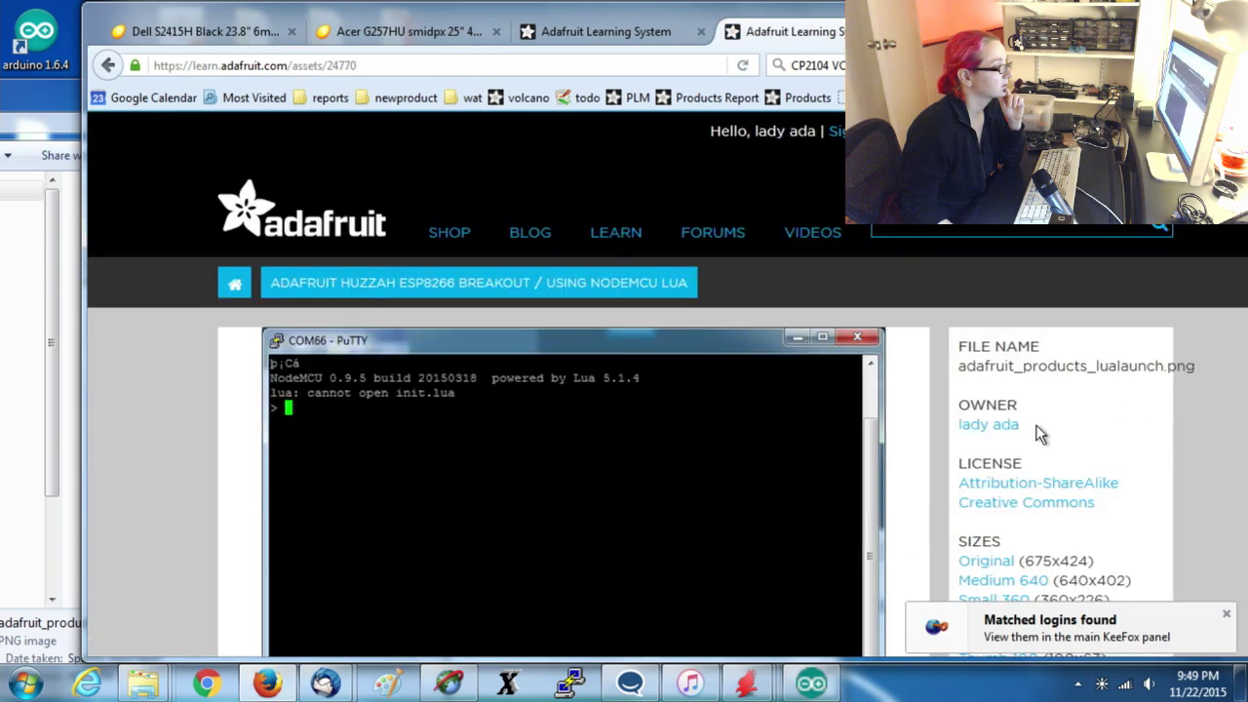
click(992, 558)
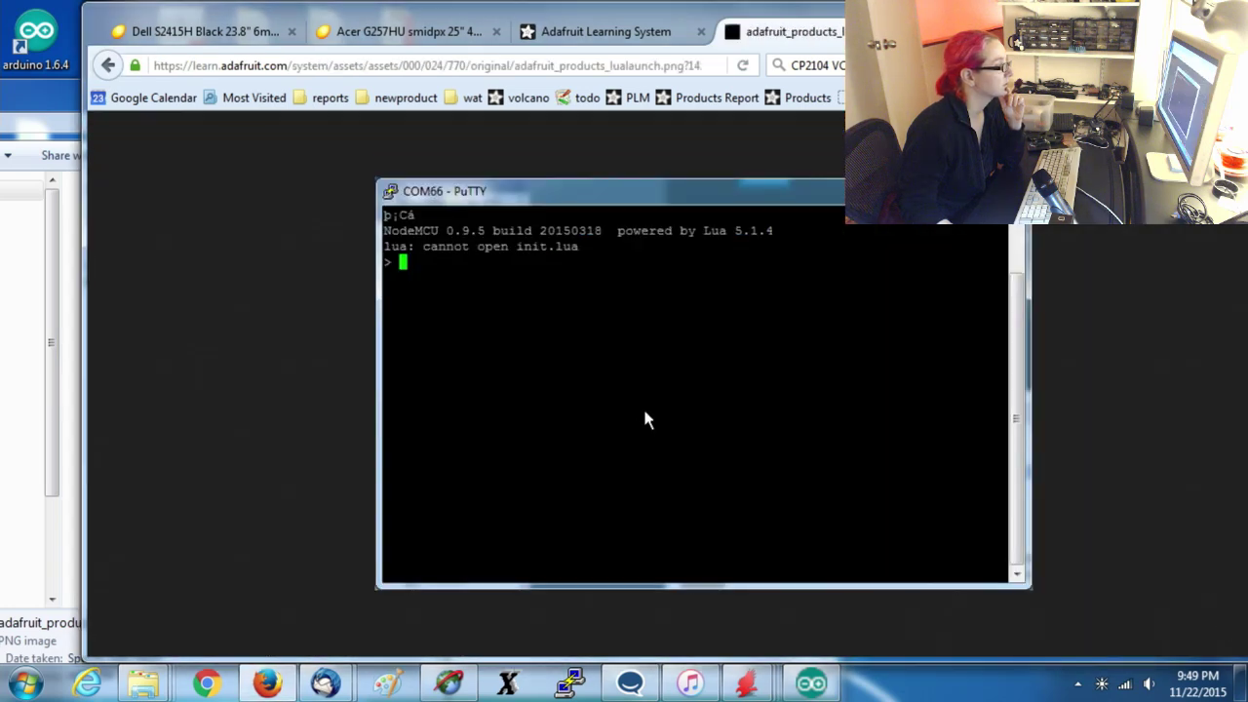
click(74, 113)
click(107, 64)
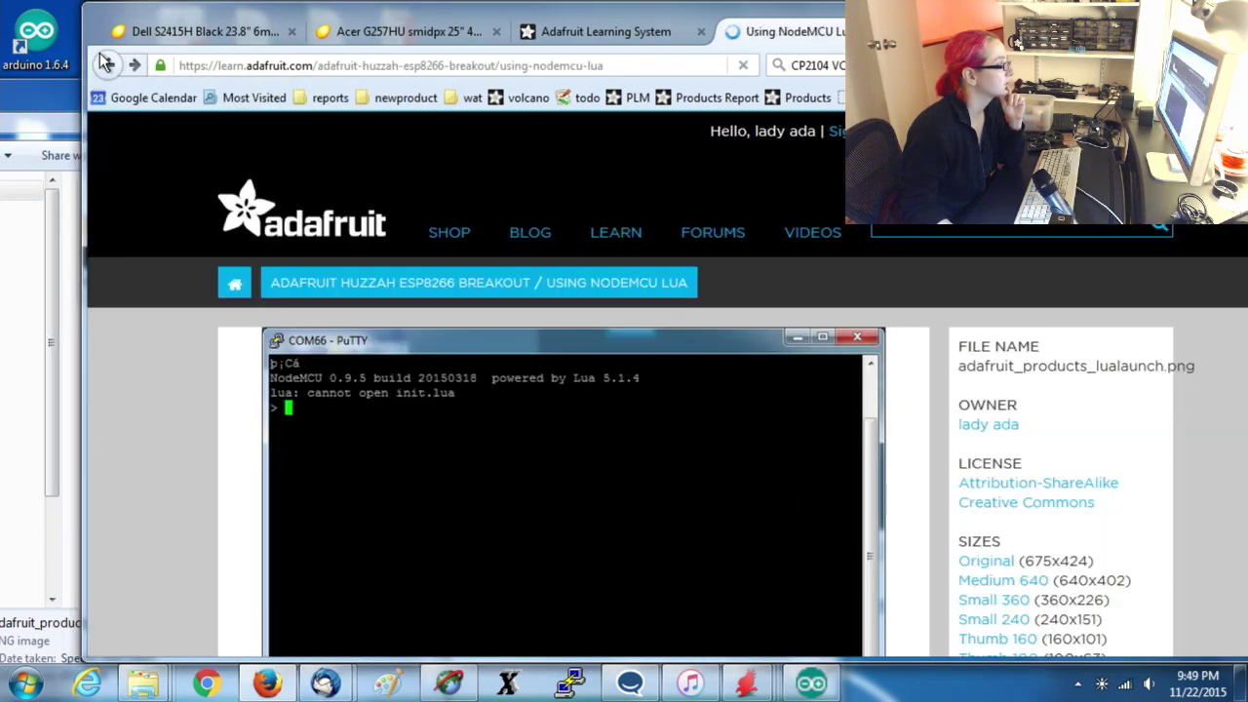
scroll(959, 369, down, 15)
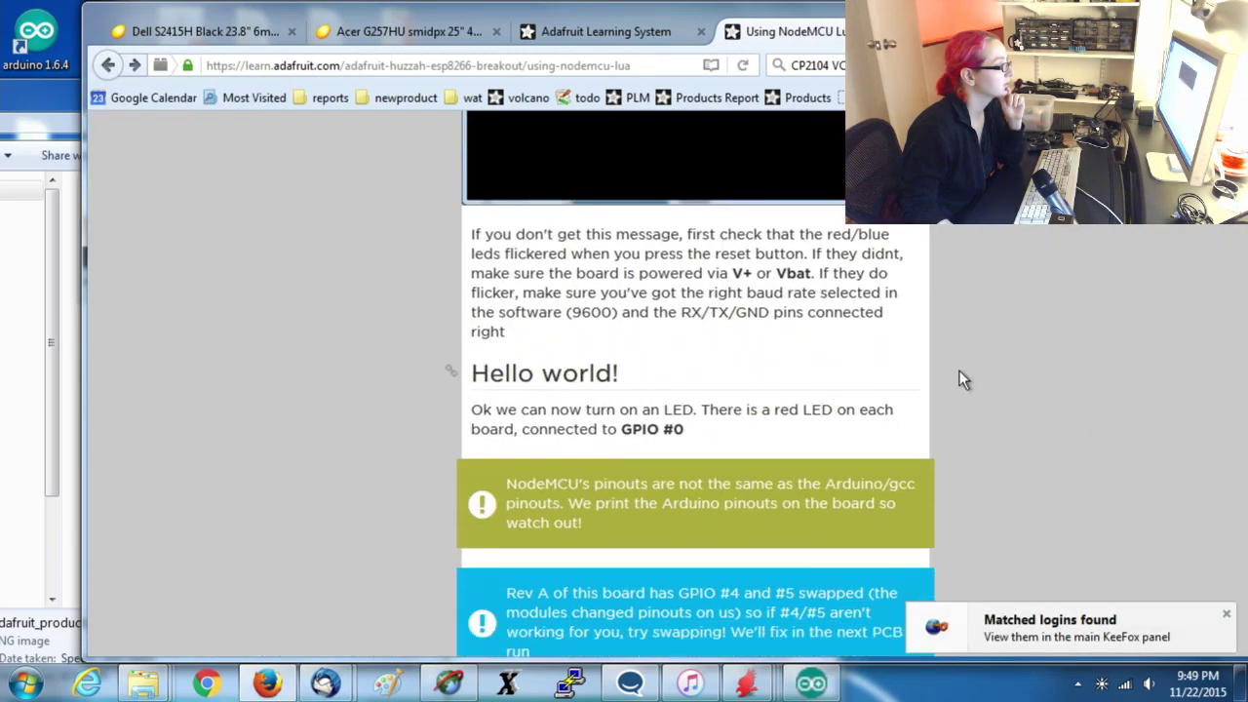
scroll(958, 360, up, 10)
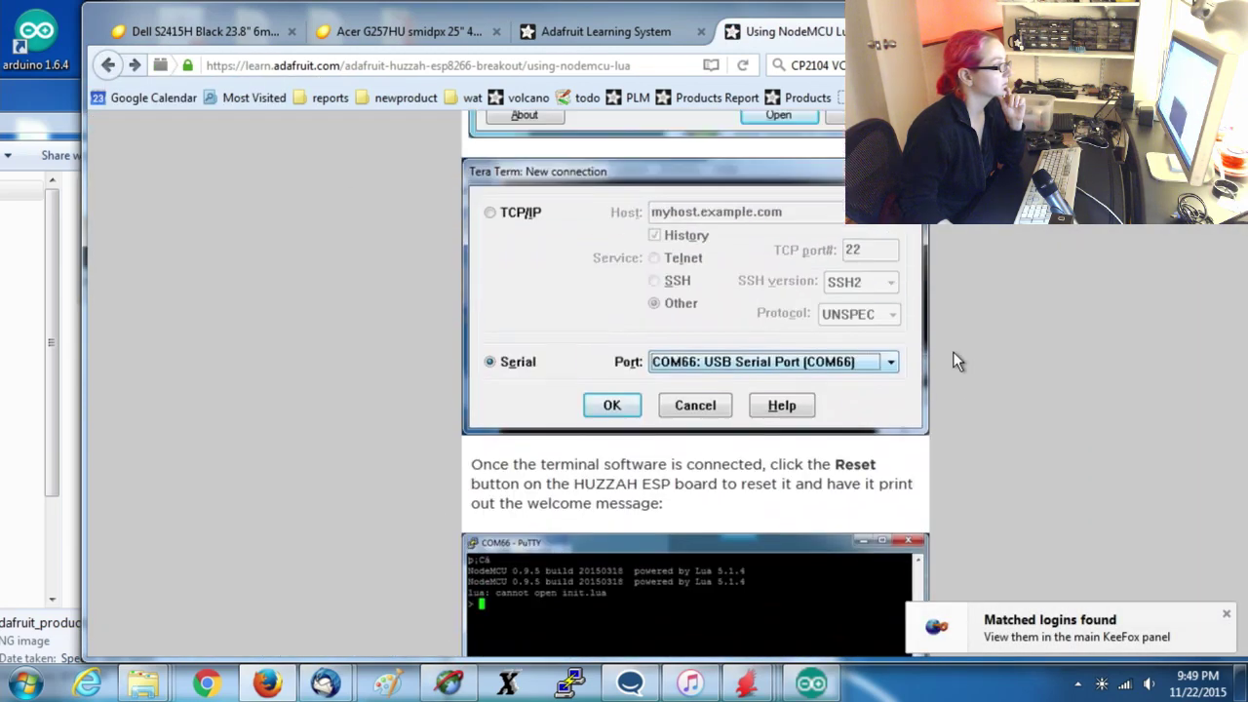
click(578, 29)
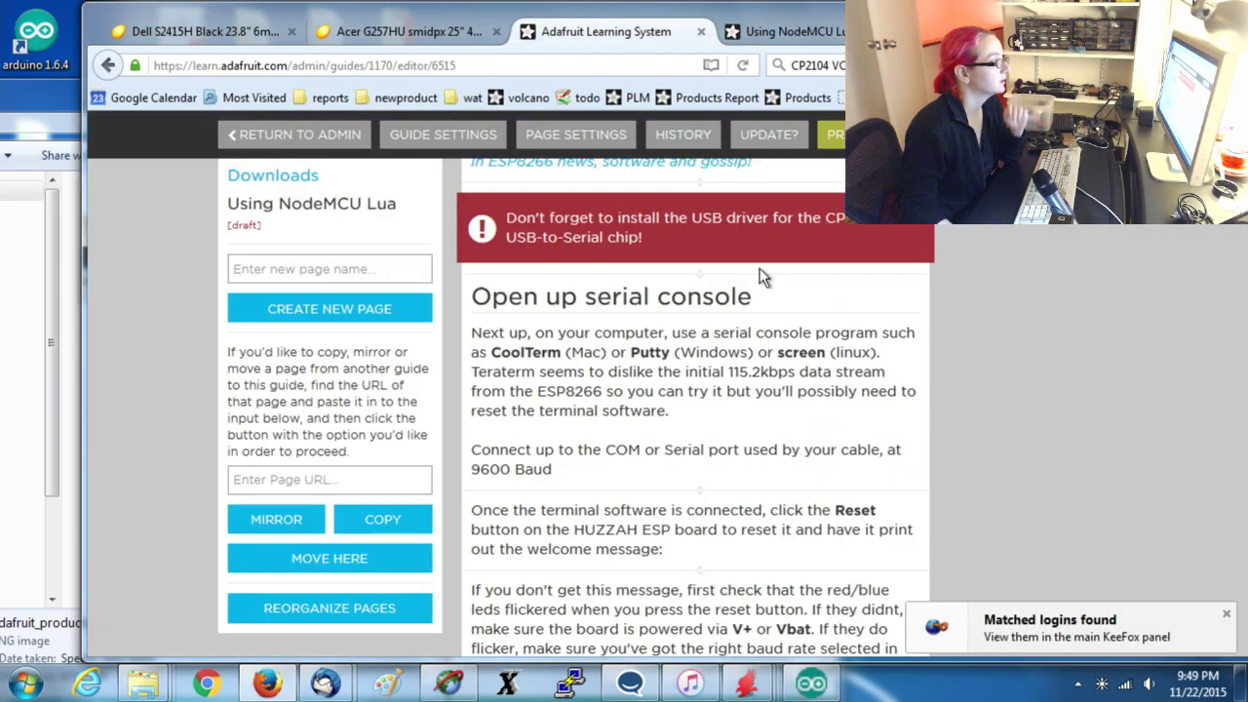
Insert adafruit_products_putty.png as a media element below the 9600 Baud paragraph.
click(695, 494)
click(549, 527)
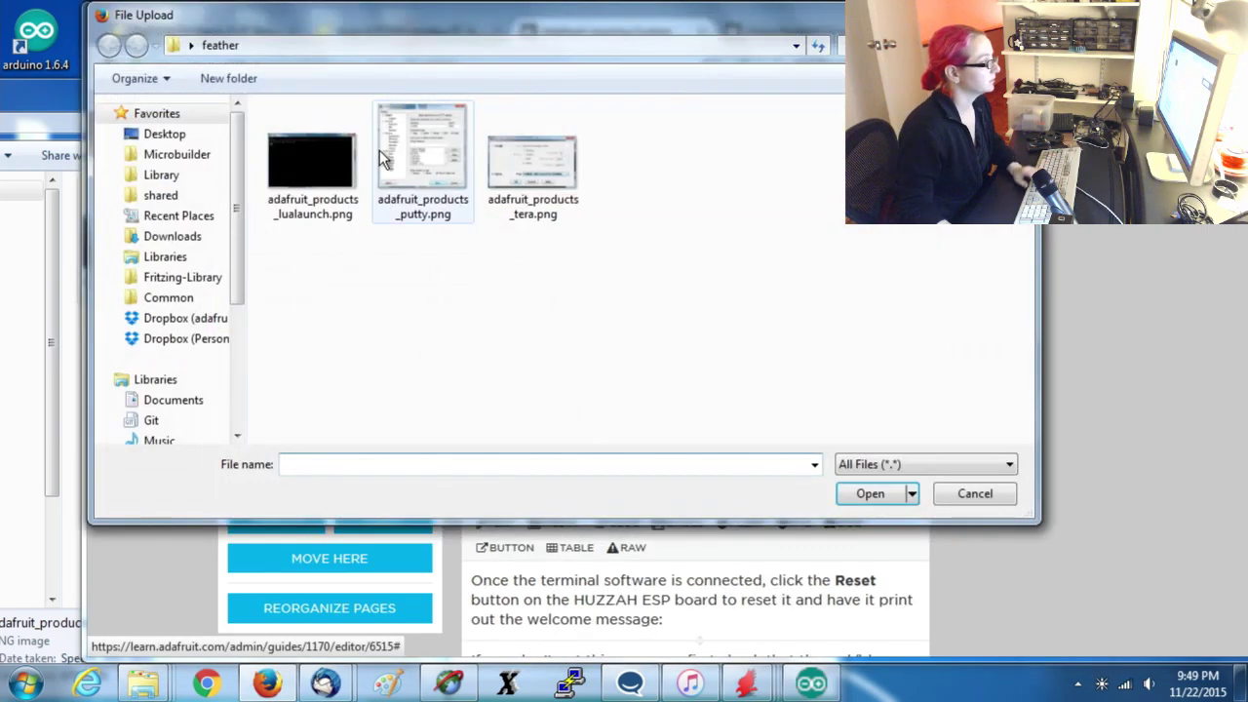
click(421, 152)
double_click(421, 152)
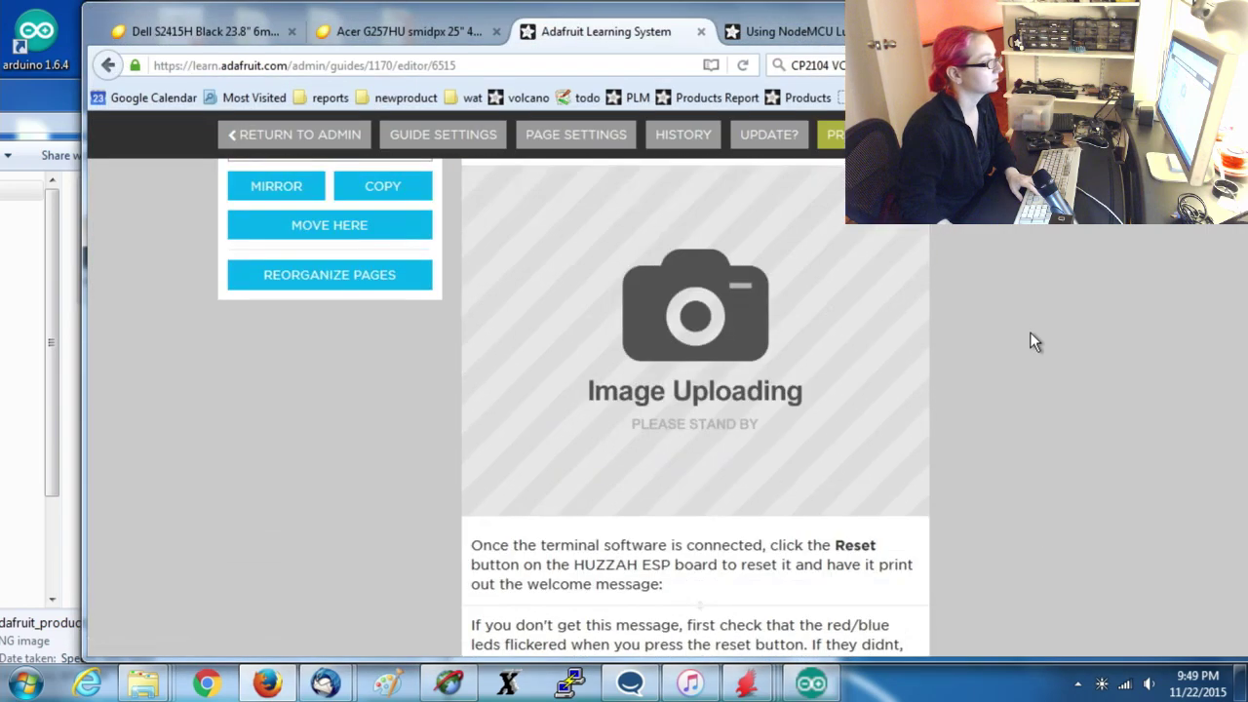
scroll(998, 463, up, 5)
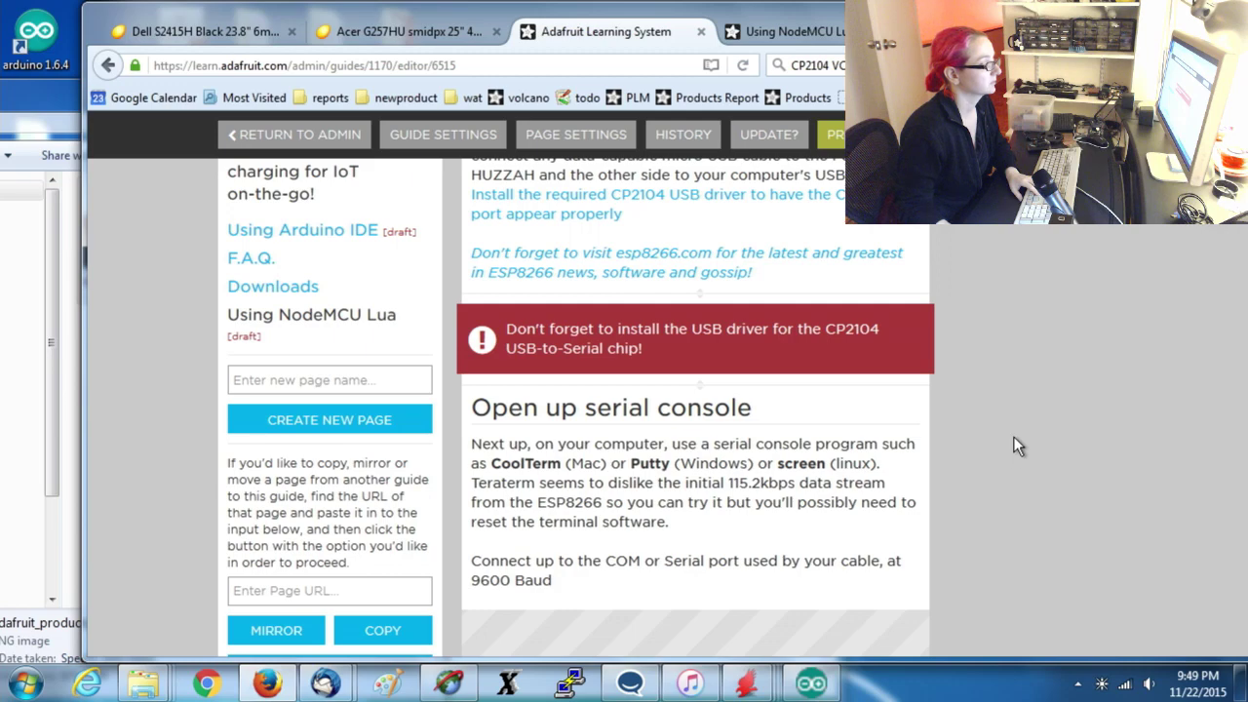
scroll(1012, 435, up, 3)
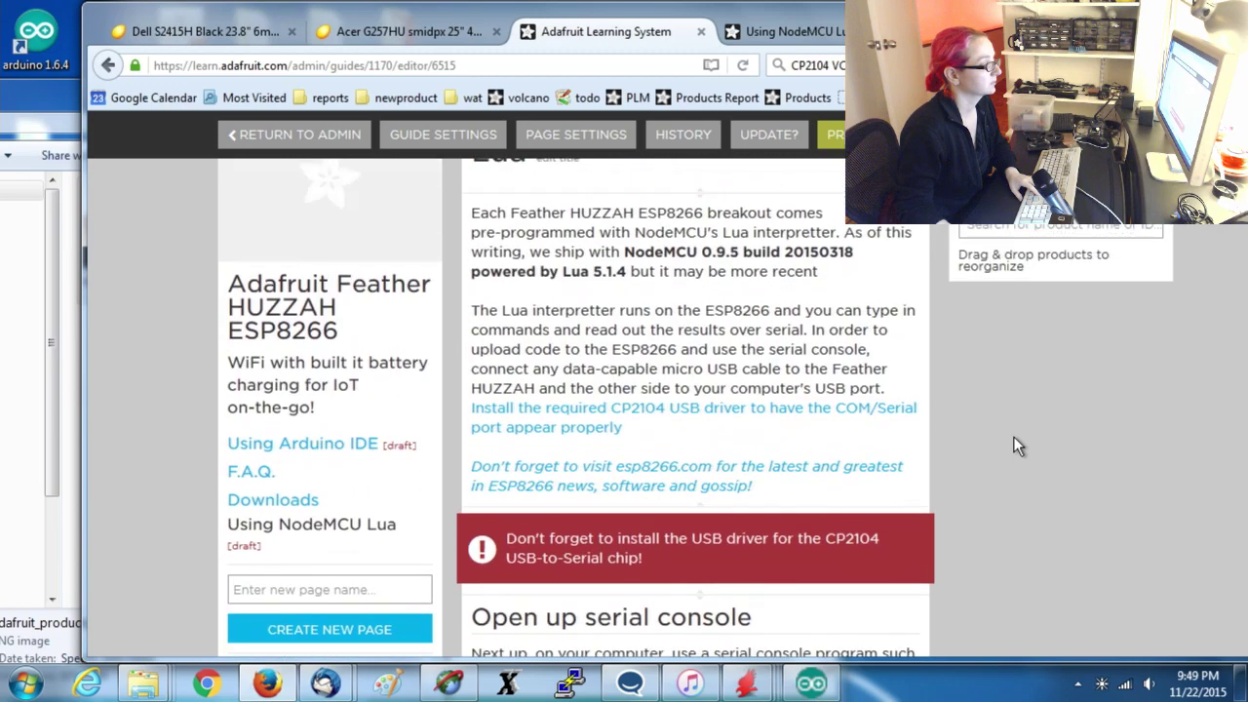
scroll(1013, 436, down, 3)
Replace 115.2k with 74880 in the serial console Teraterm sentence and save.
click(799, 480)
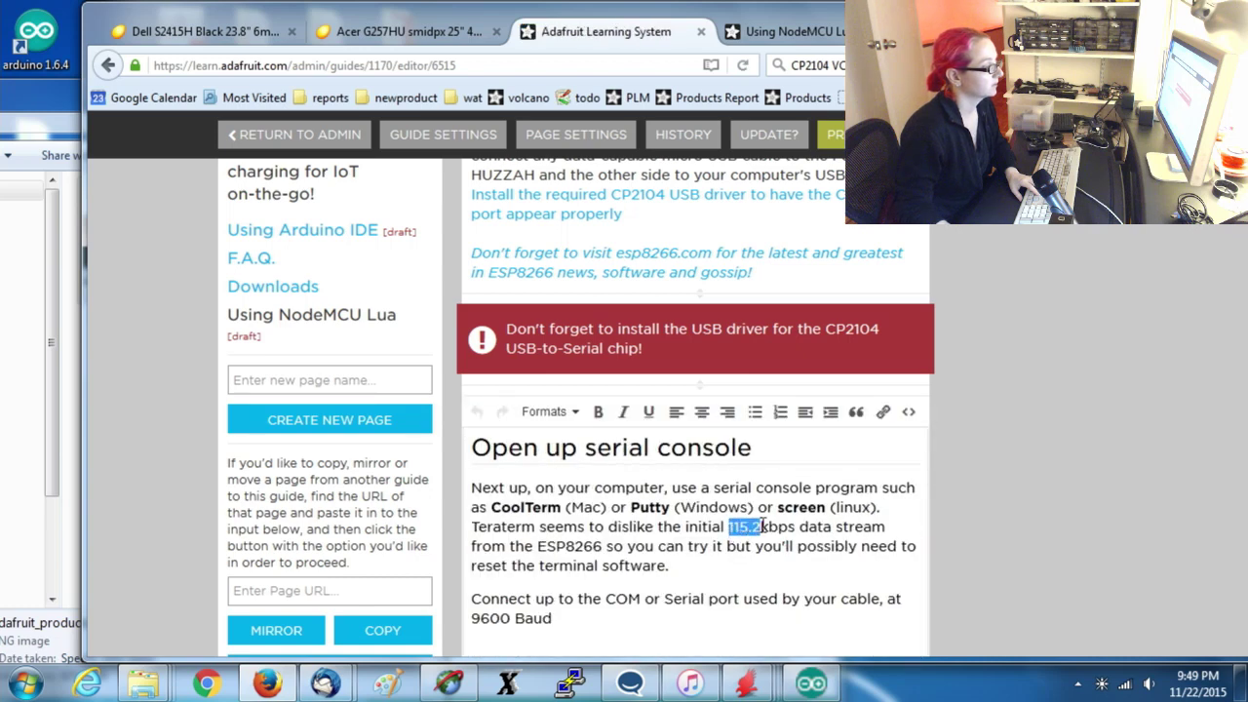
text(74)
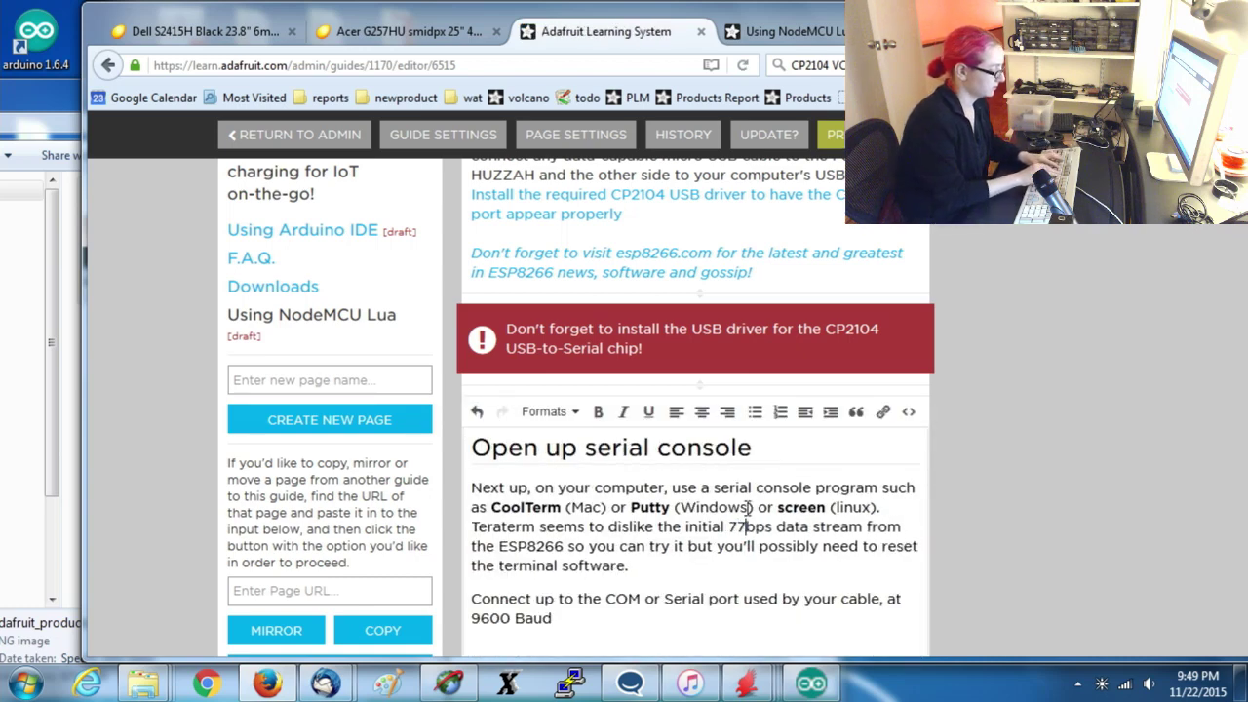
text(880)
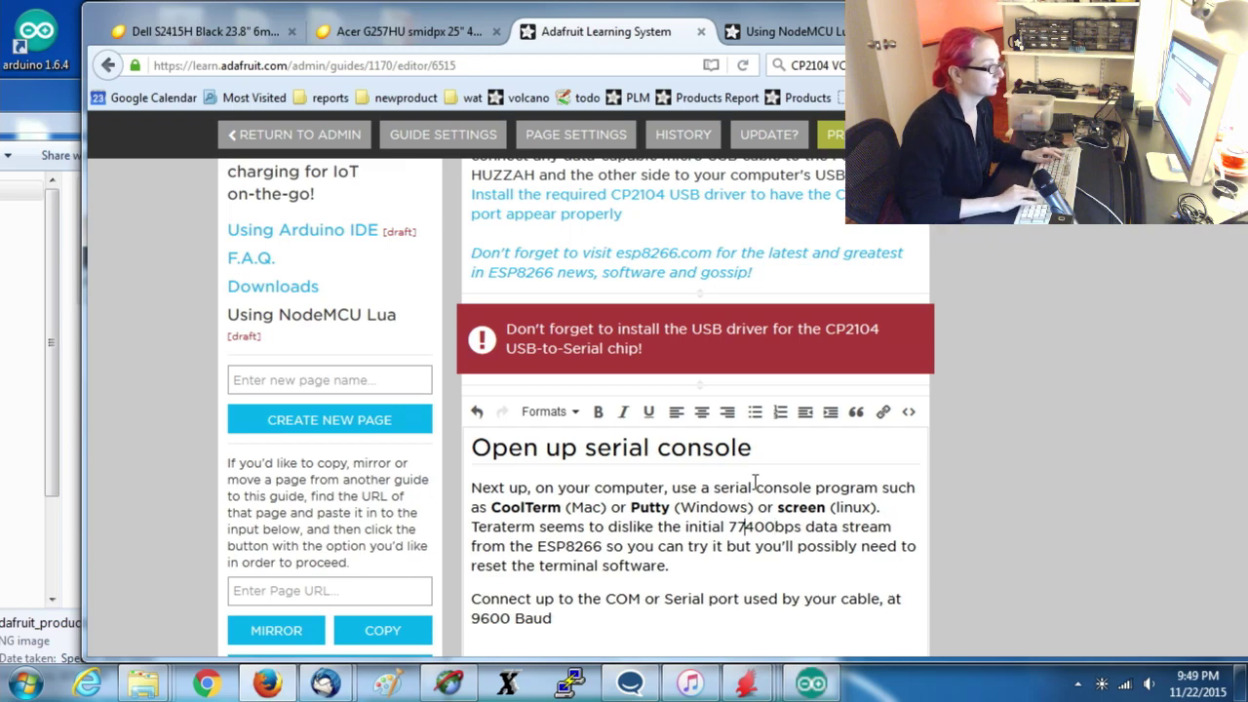
scroll(761, 439, down, 3)
click(491, 520)
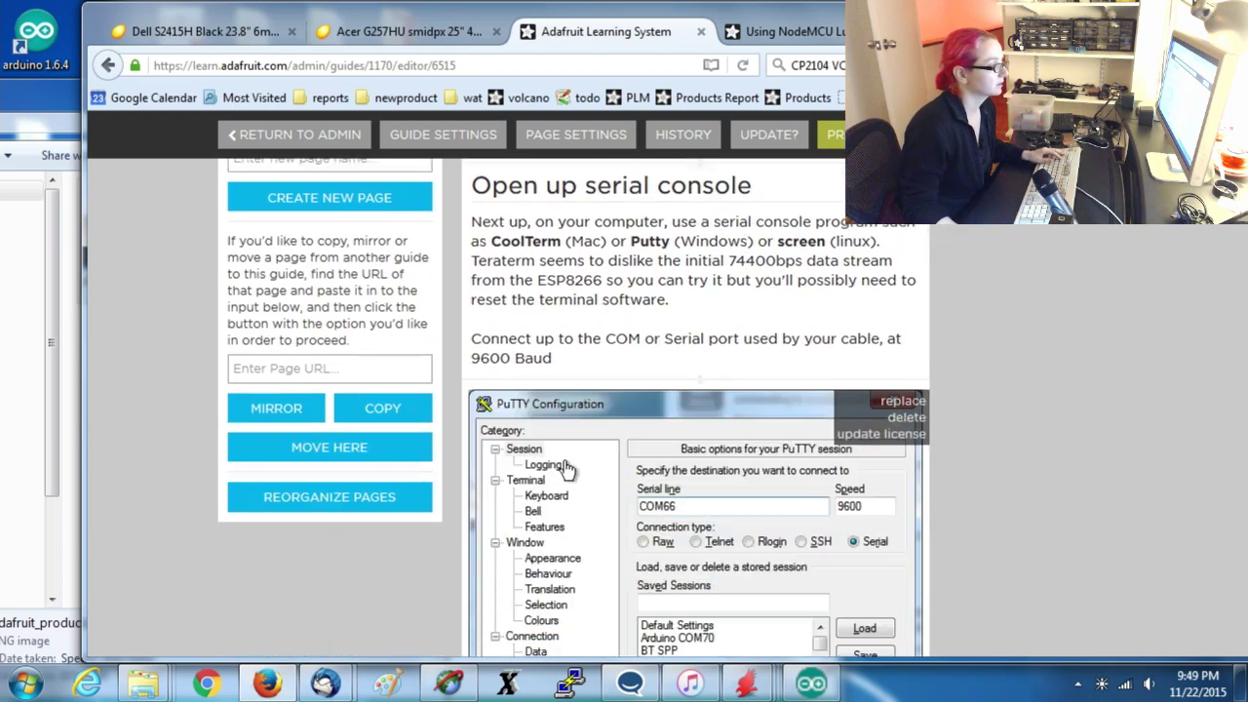
scroll(994, 284, down, 6)
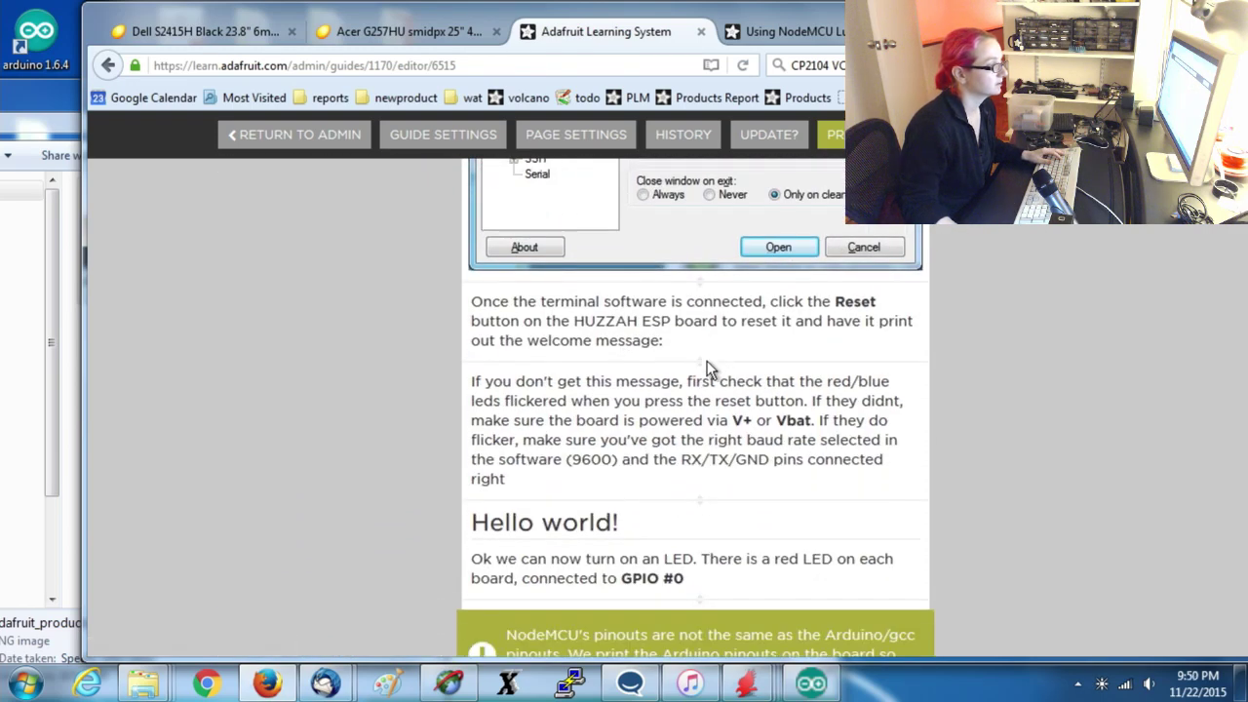
Insert adafruit_products_lualaunch.png as a media element below the reset instructions.
click(699, 362)
click(555, 399)
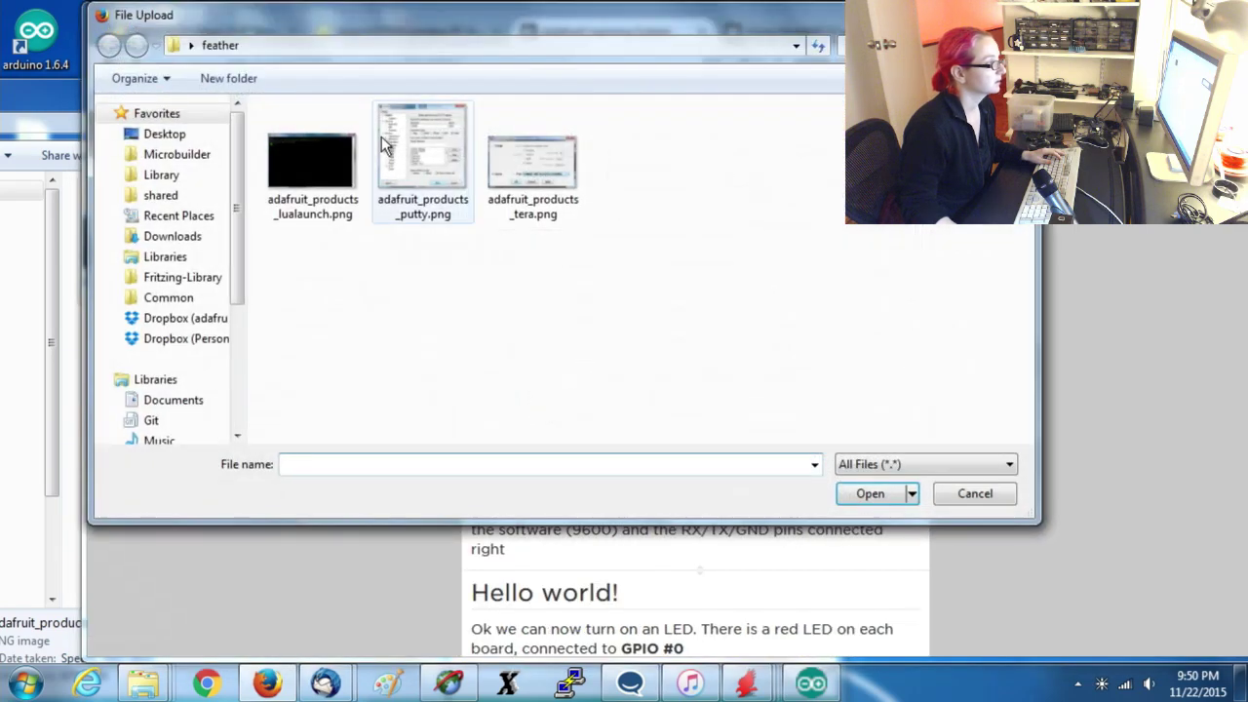
double_click(317, 156)
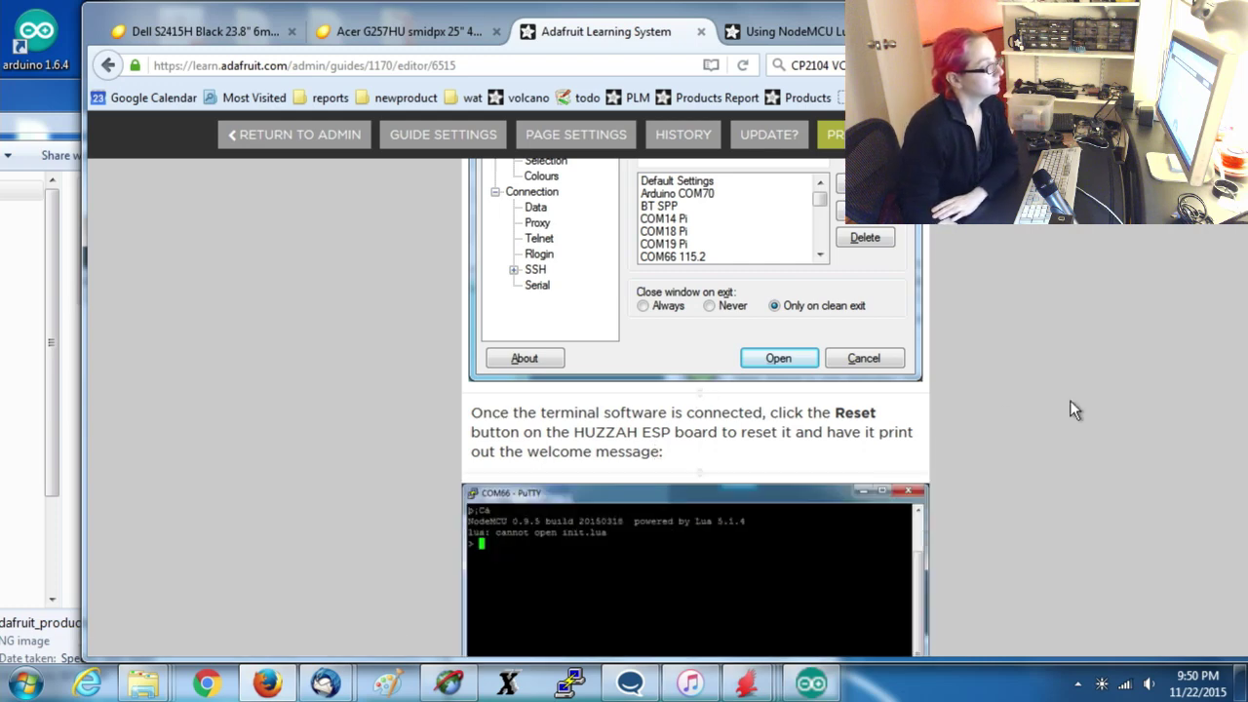
Reword the reset instructions to say Feather HUZZAH ESP8266, save, then open the troubleshooting paragraph.
click(571, 438)
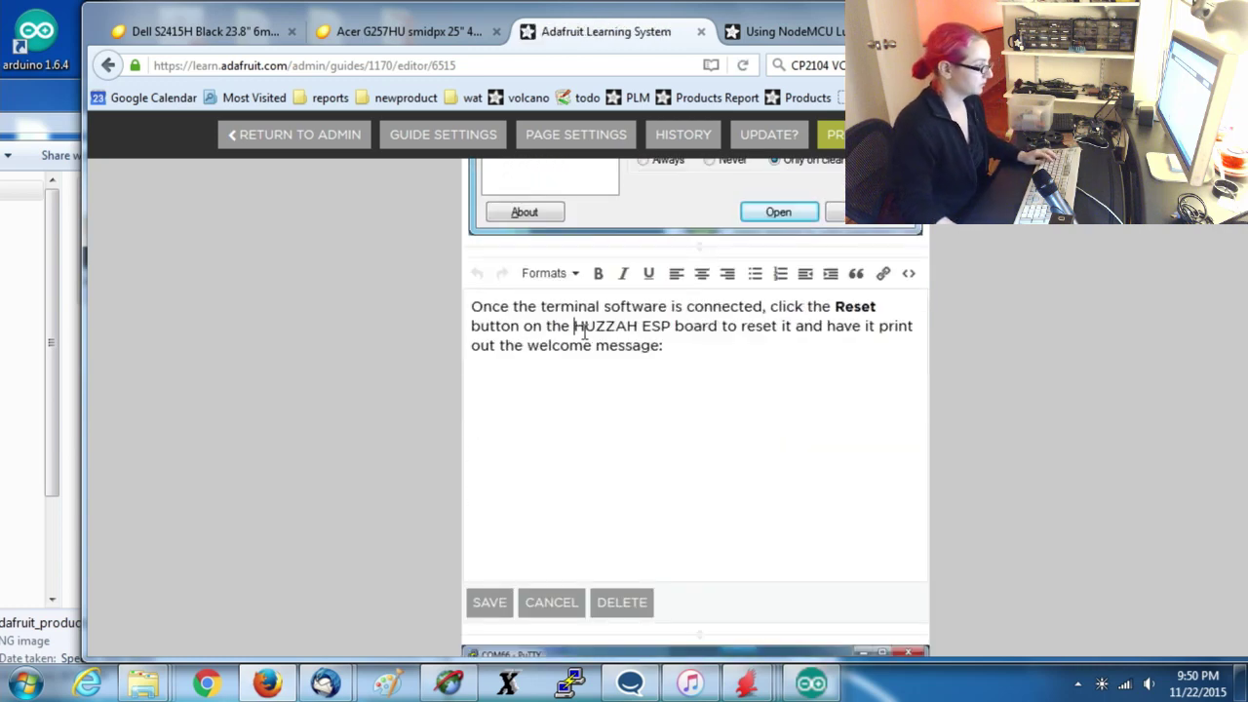
text(Feather HUZZAH ESP)
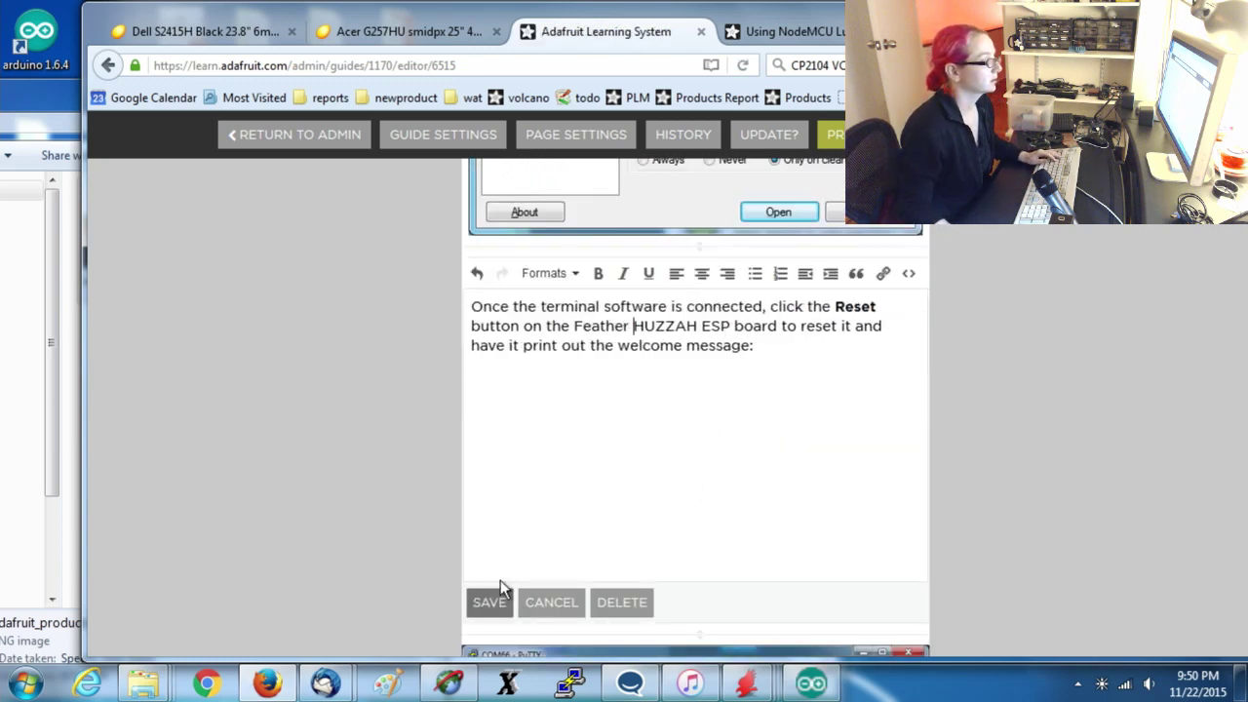
text(8266)
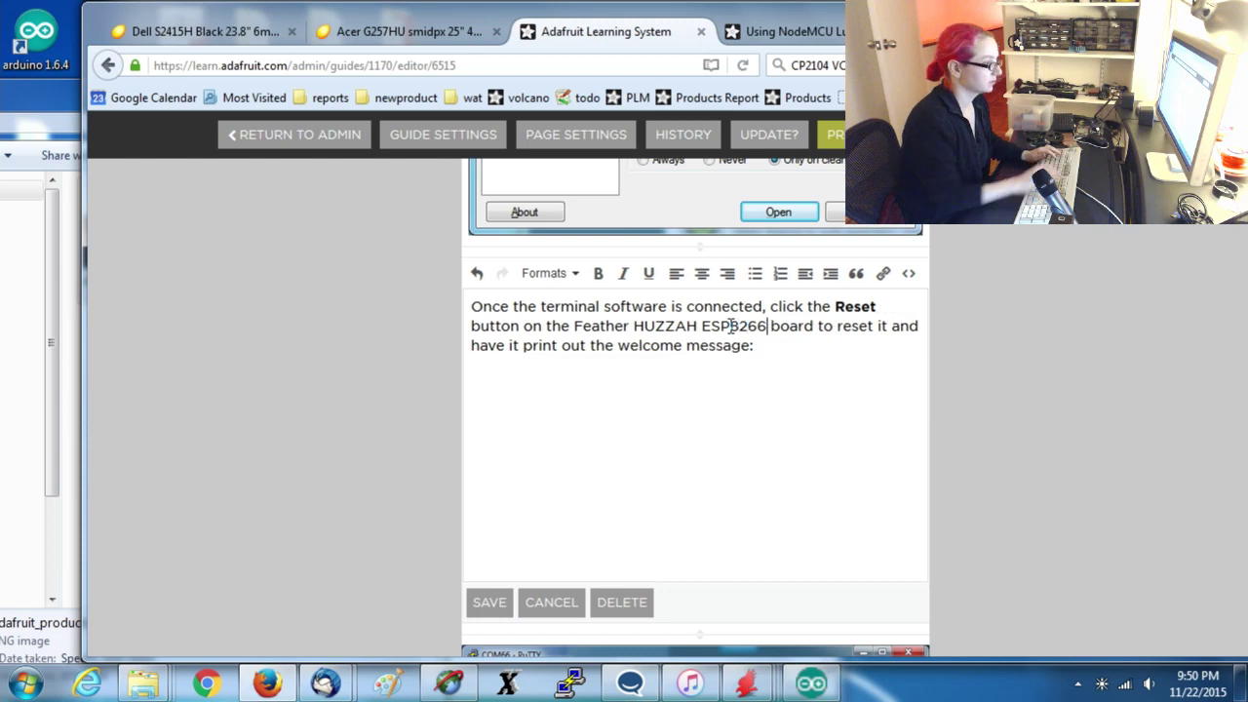
click(486, 603)
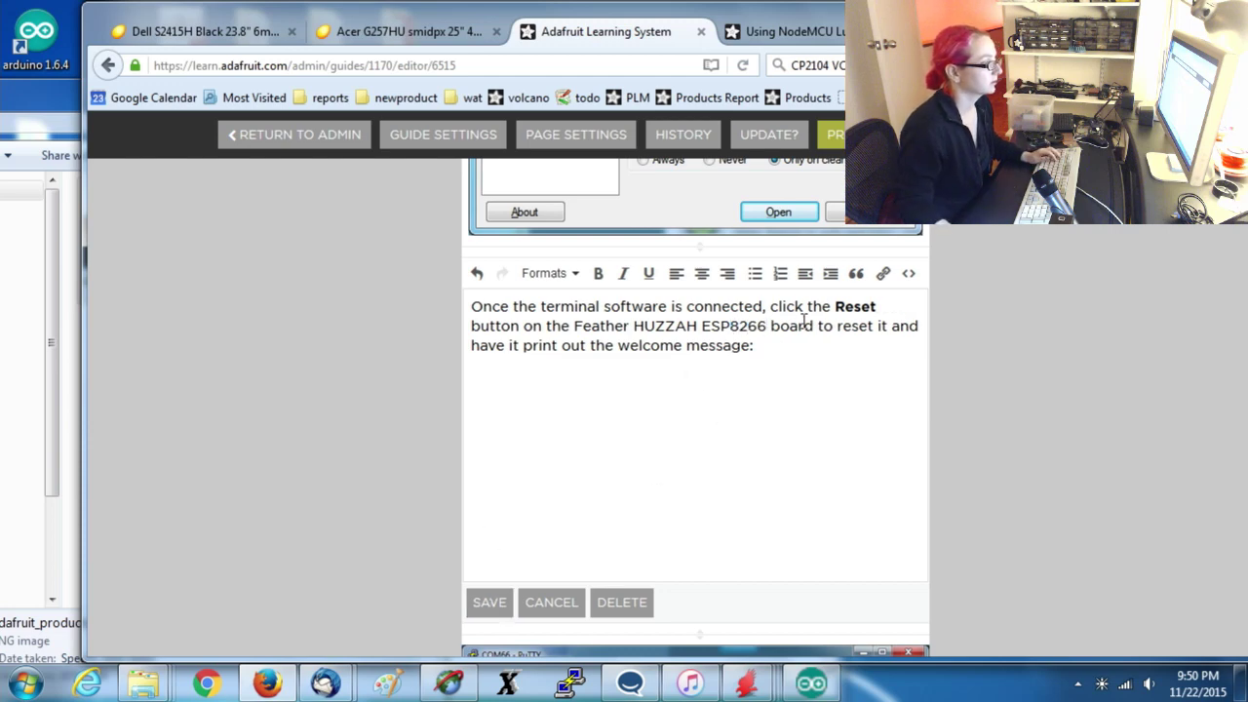
click(489, 603)
scroll(968, 398, up, 5)
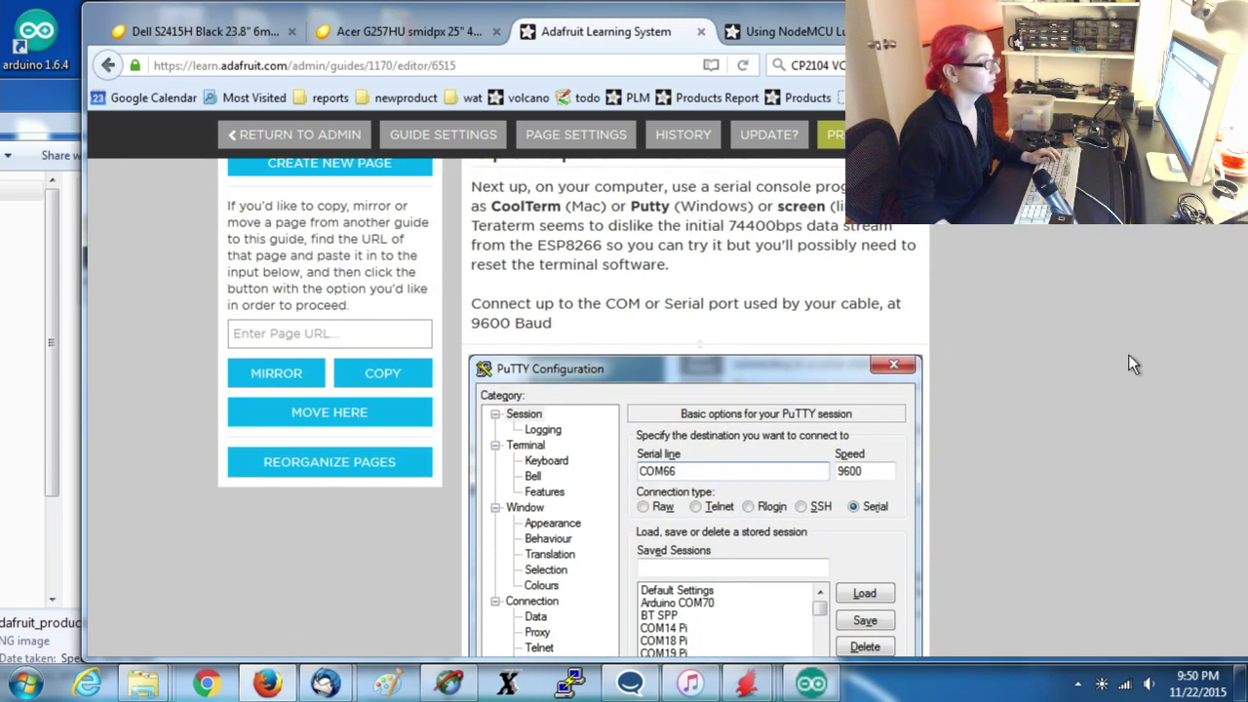
scroll(984, 389, down, 8)
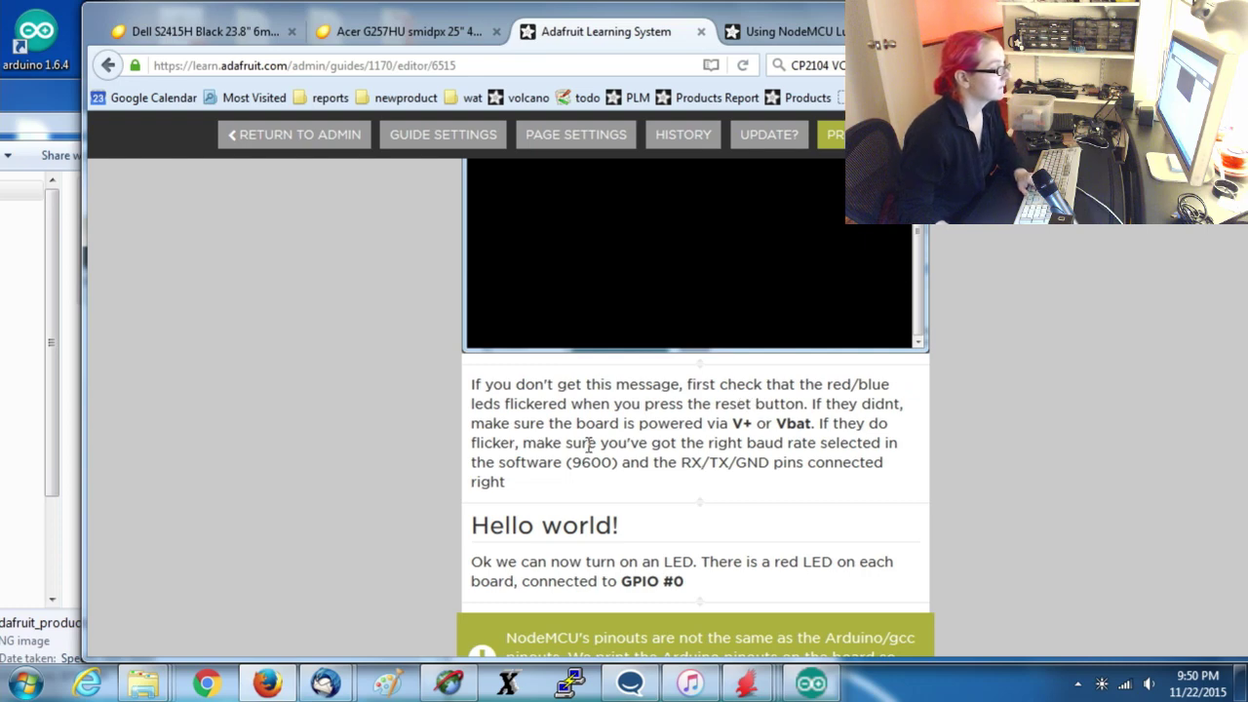
click(638, 408)
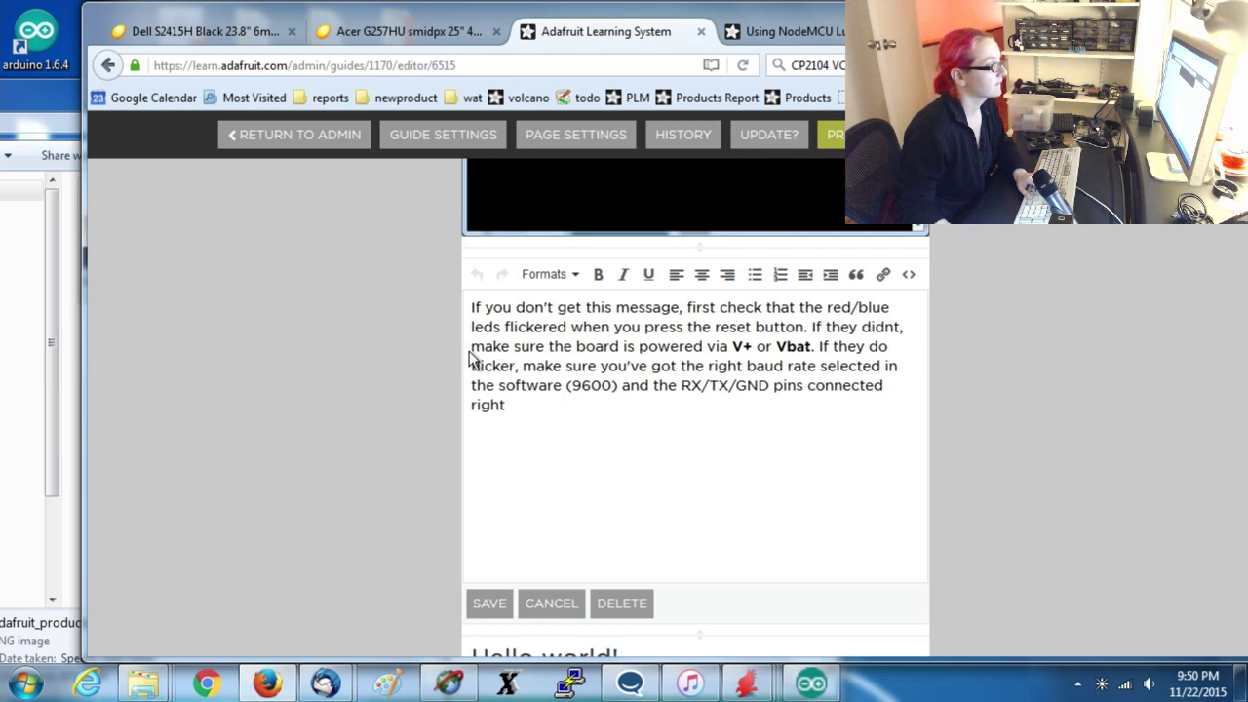
Delete the V+/Vbat power sentence and the RX/TX/GND clause from the troubleshooting paragraph, then save.
drag(472, 357, 525, 378)
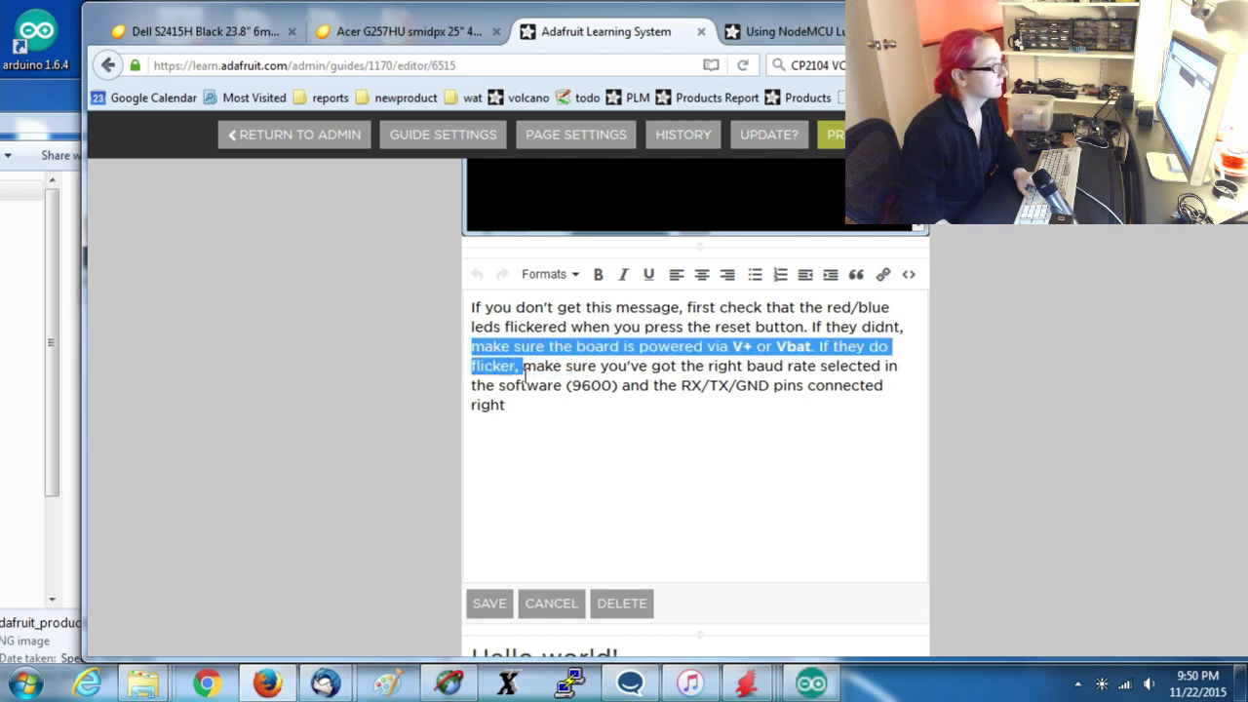
key(BackSpace)
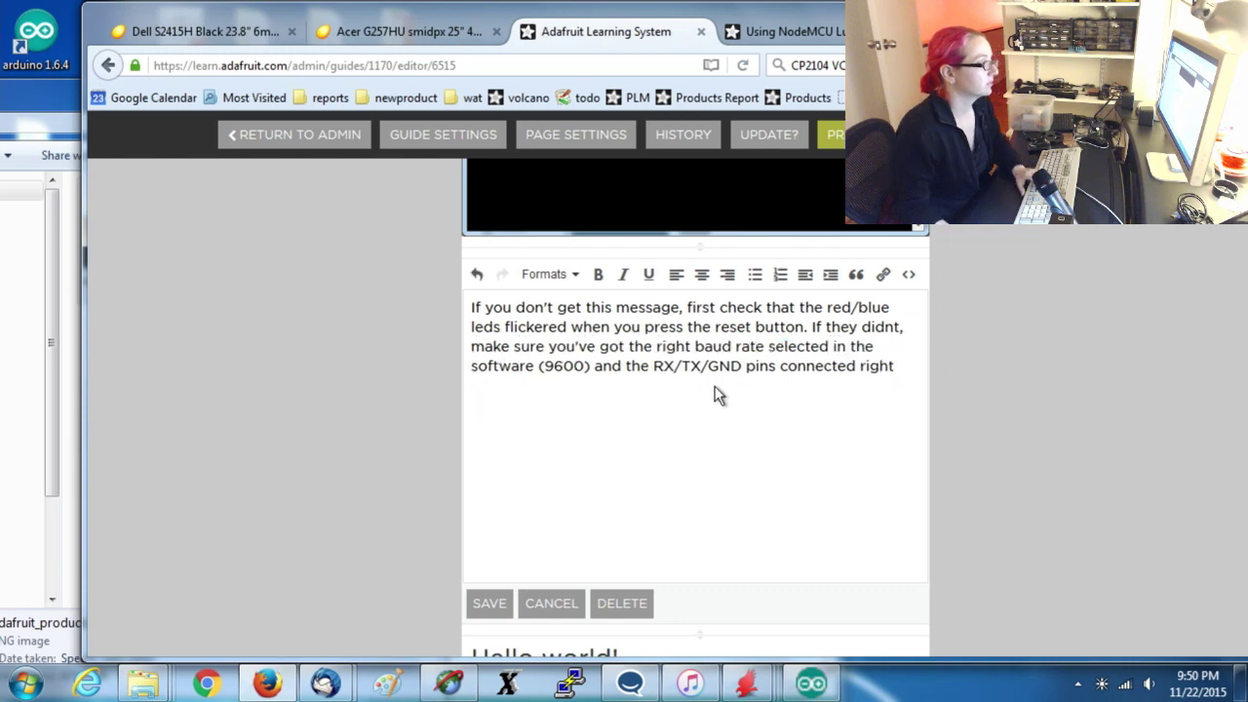
drag(770, 348, 839, 367)
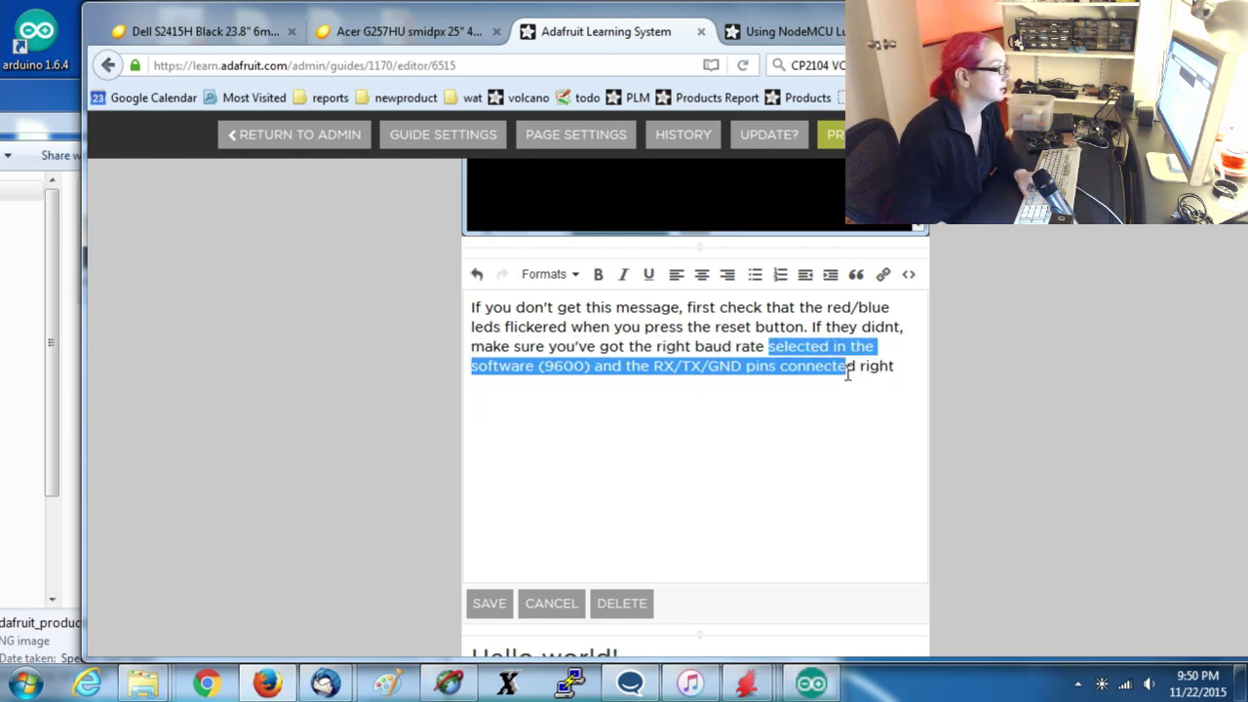
click(575, 368)
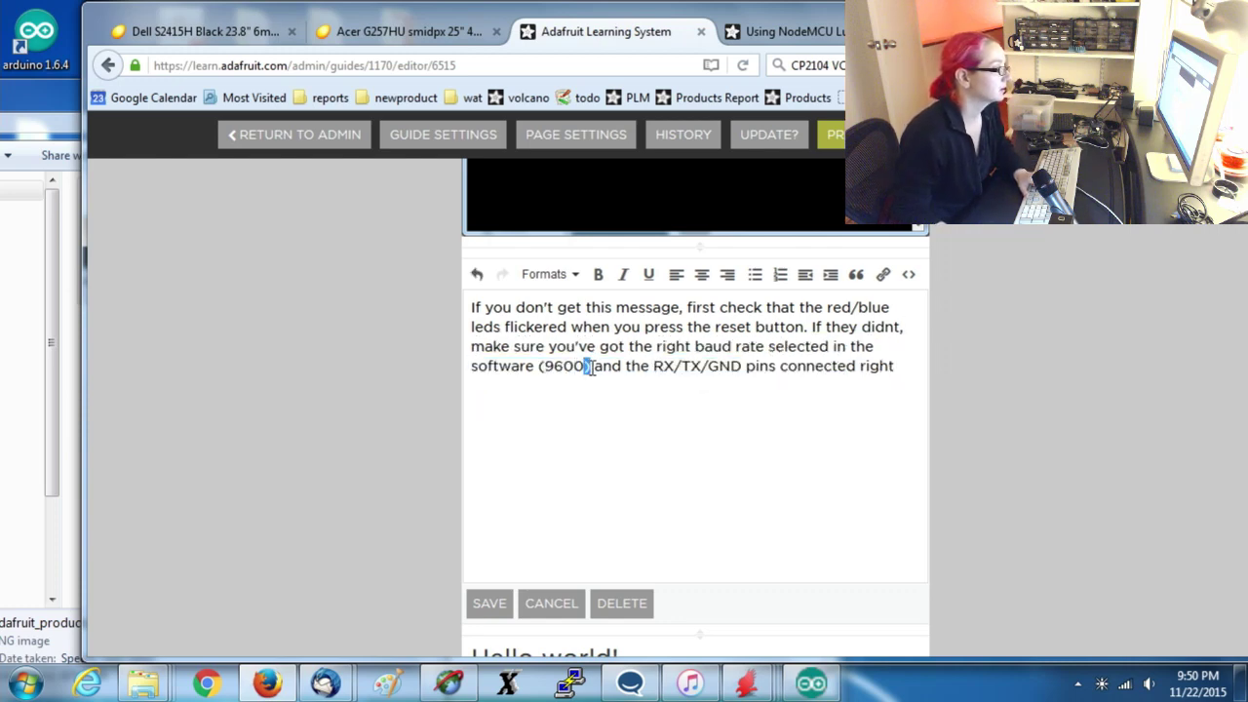
key(shift+End)
key(BackSpace)
click(490, 604)
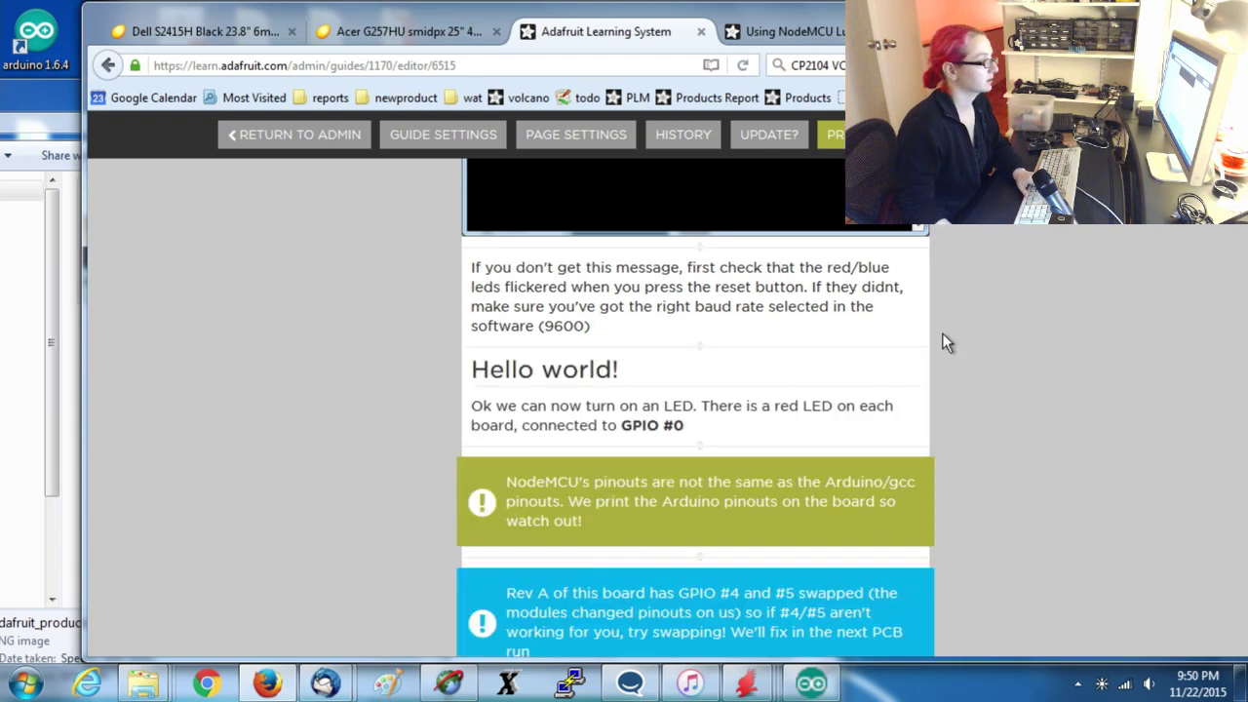
Scroll down to the blue Rev A info callout and start editing it.
scroll(1031, 305, down, 2)
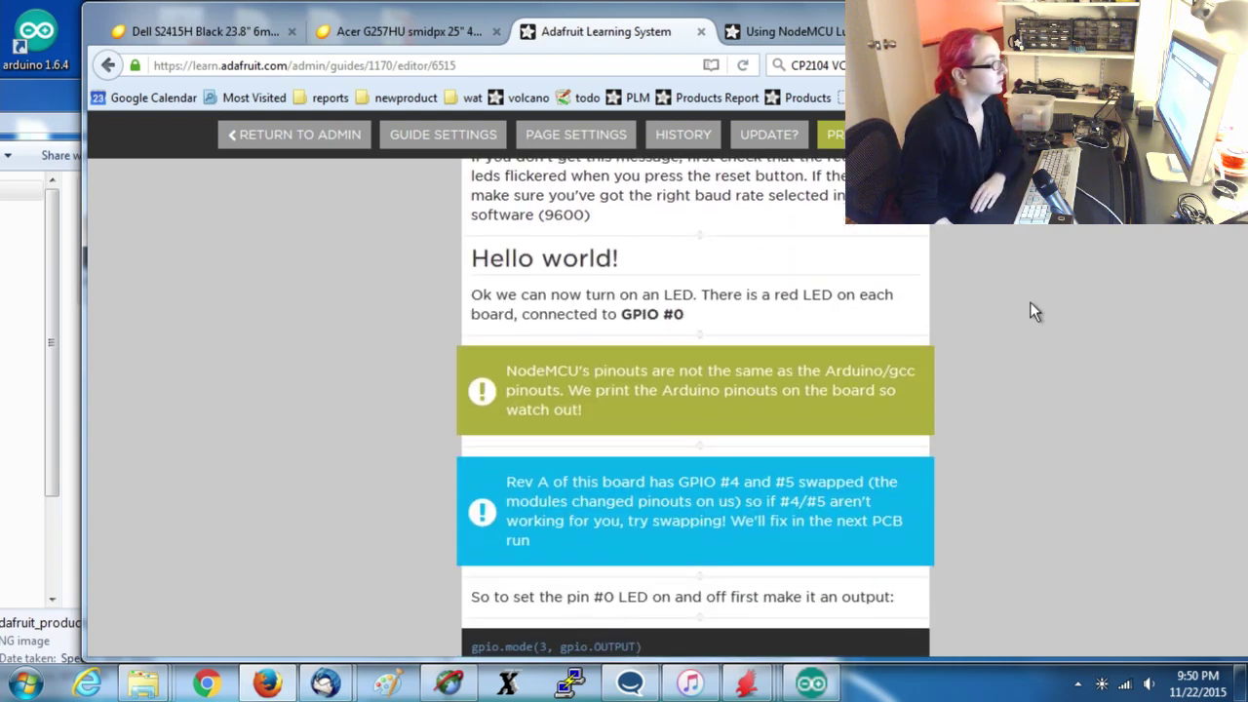
scroll(1097, 302, down, 2)
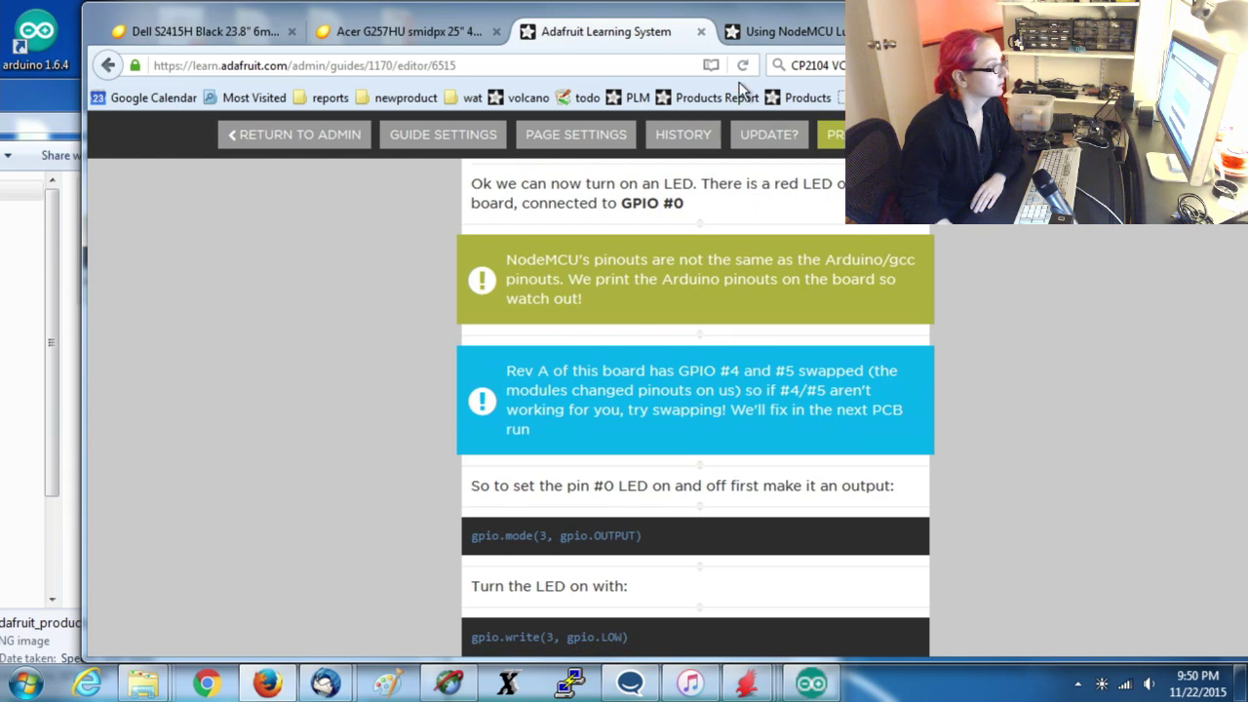
click(654, 388)
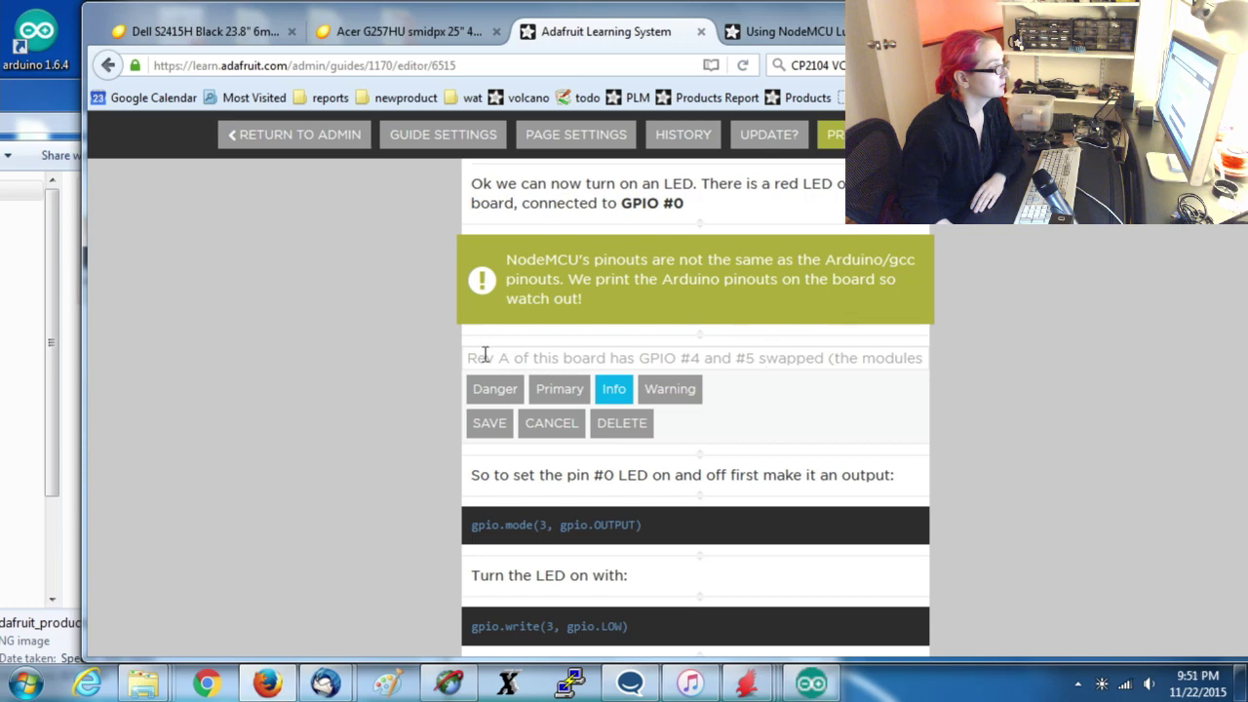
Replace 'Rev A' with 'The Lua documentation for the ESP8266' and delete 'of this board'.
drag(506, 356, 454, 357)
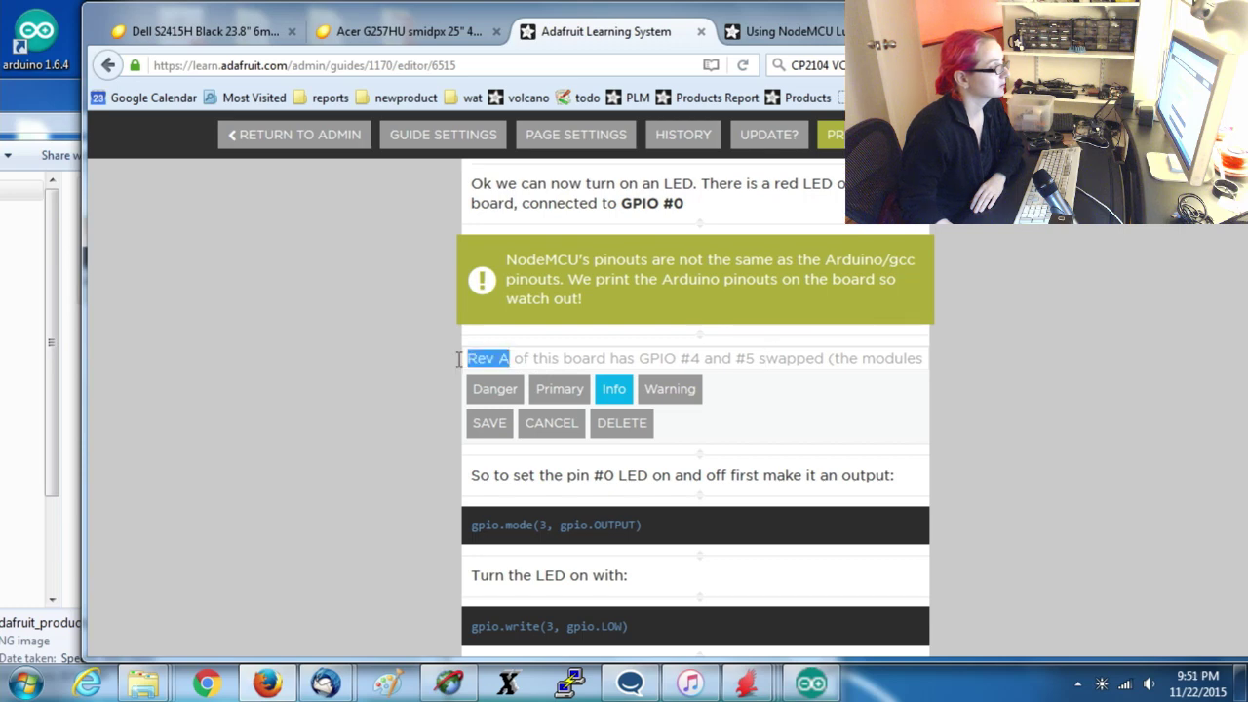
text(The )
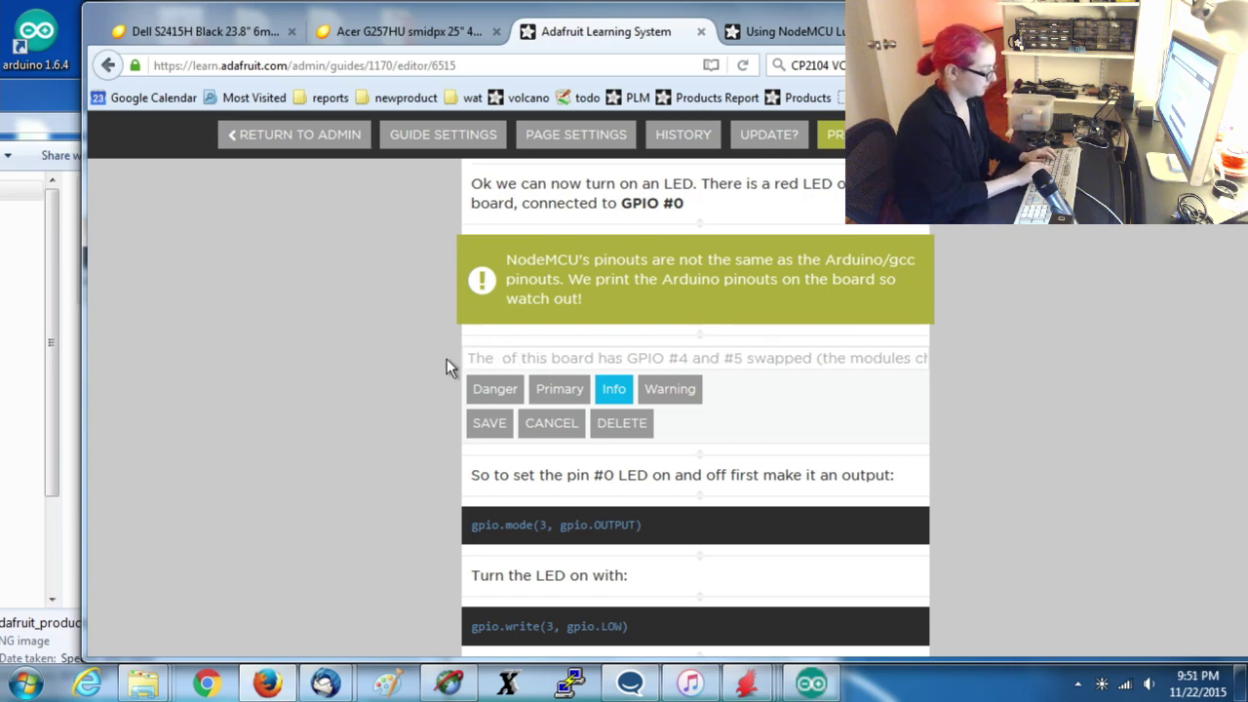
text(Lua docu)
text(mentation fo)
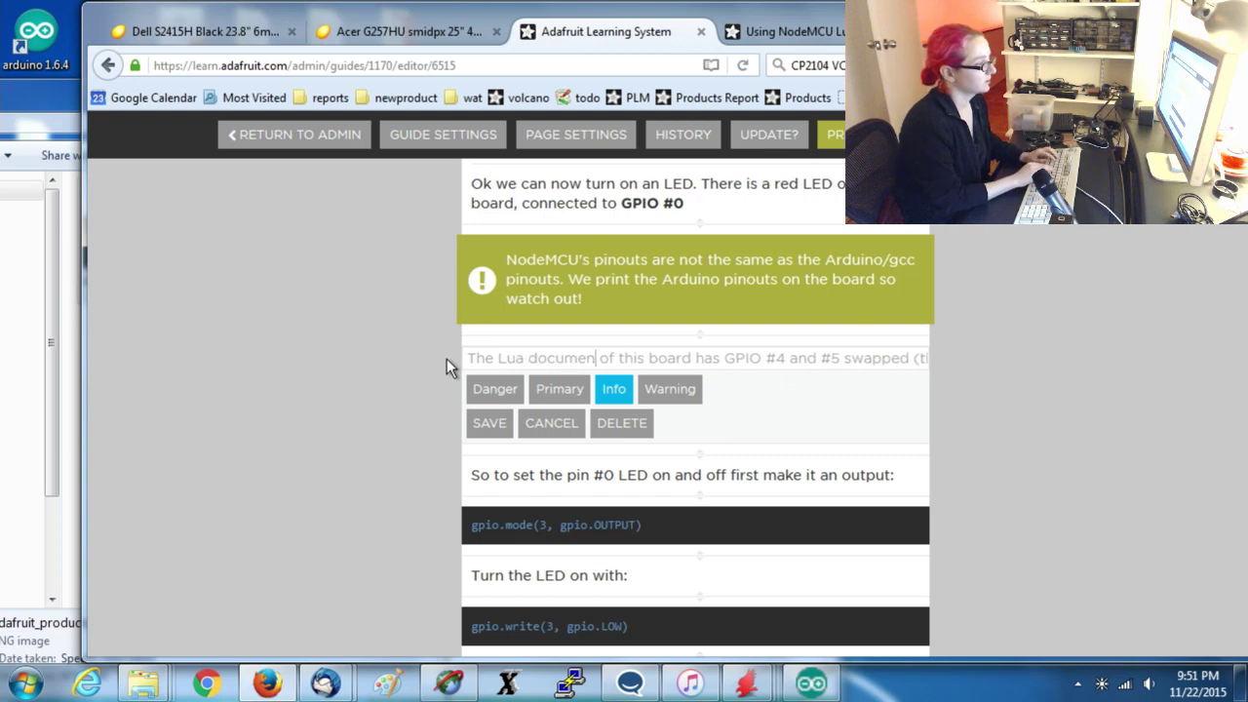
text(r the ES)
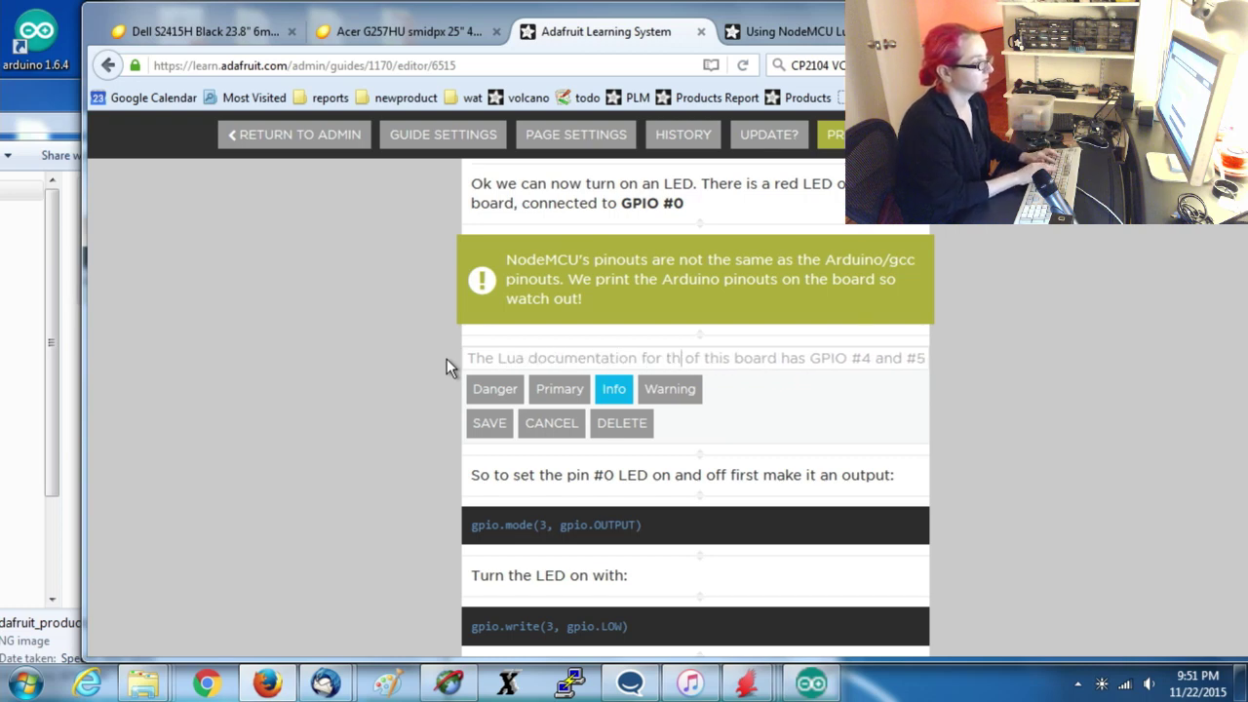
text(P8266)
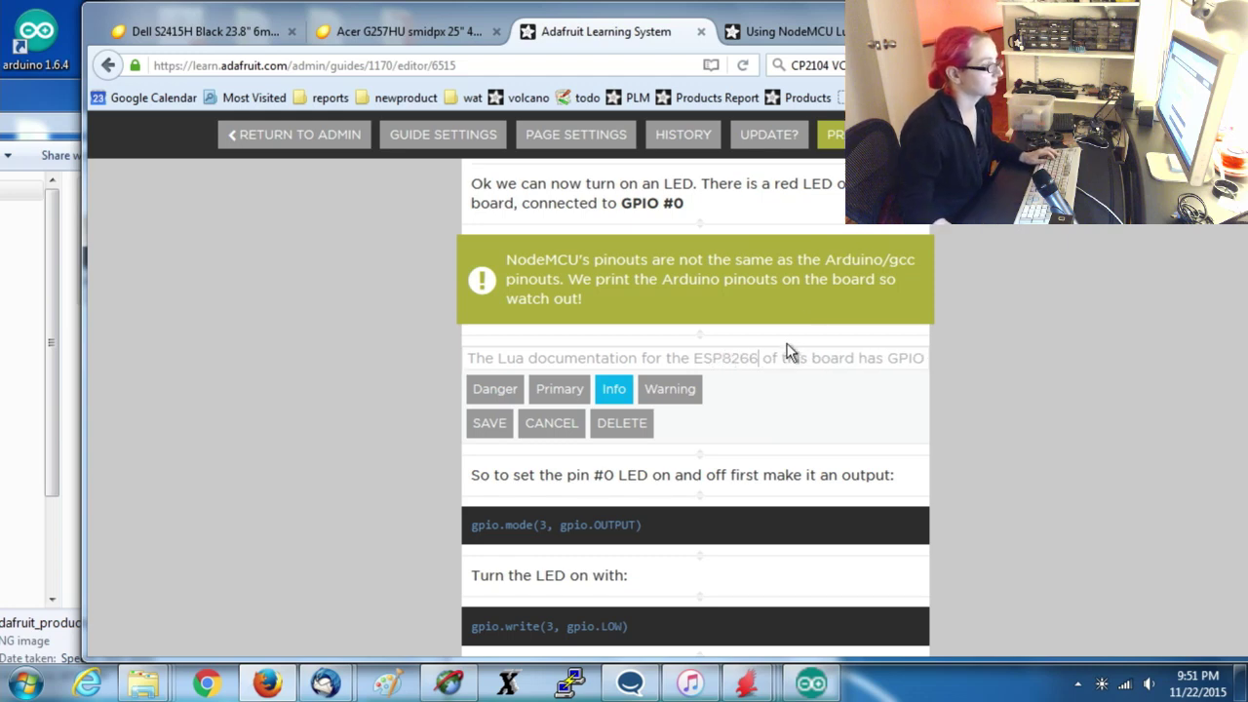
shift+click(854, 365)
key(BackSpace)
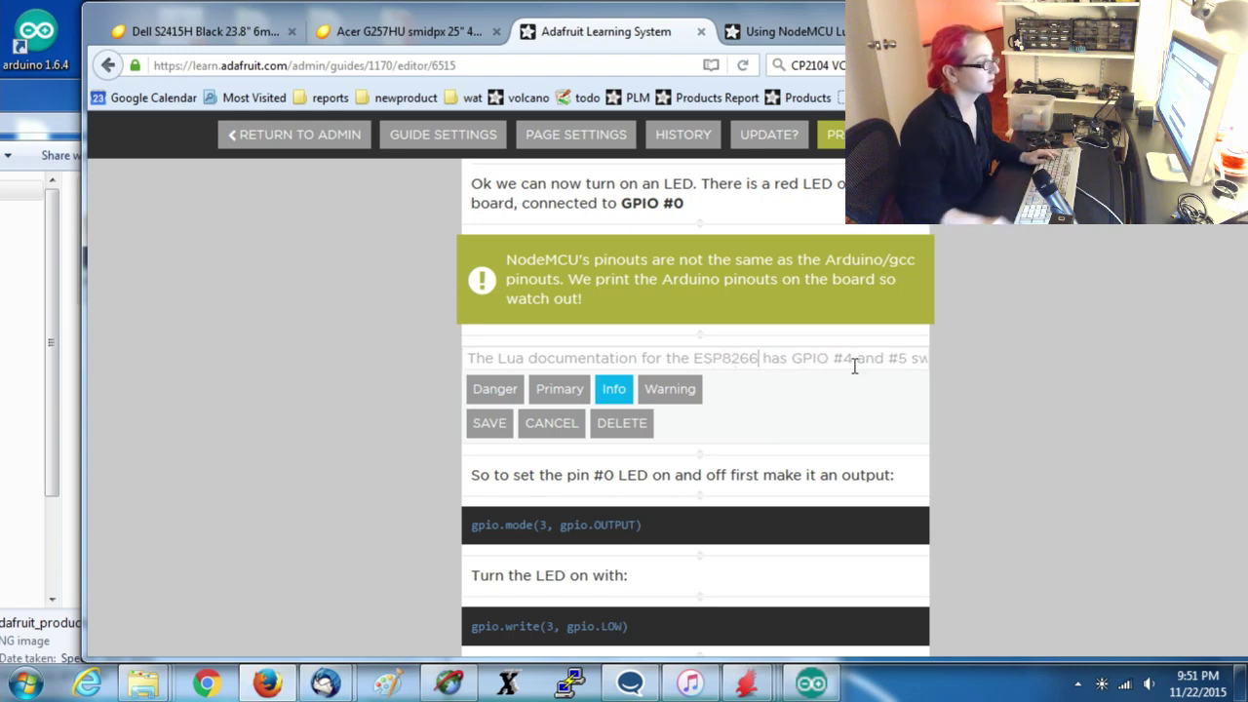
Remove the changed-pinouts parenthetical and everything after 'try swapping!', then save the callout.
drag(853, 365, 926, 360)
click(734, 359)
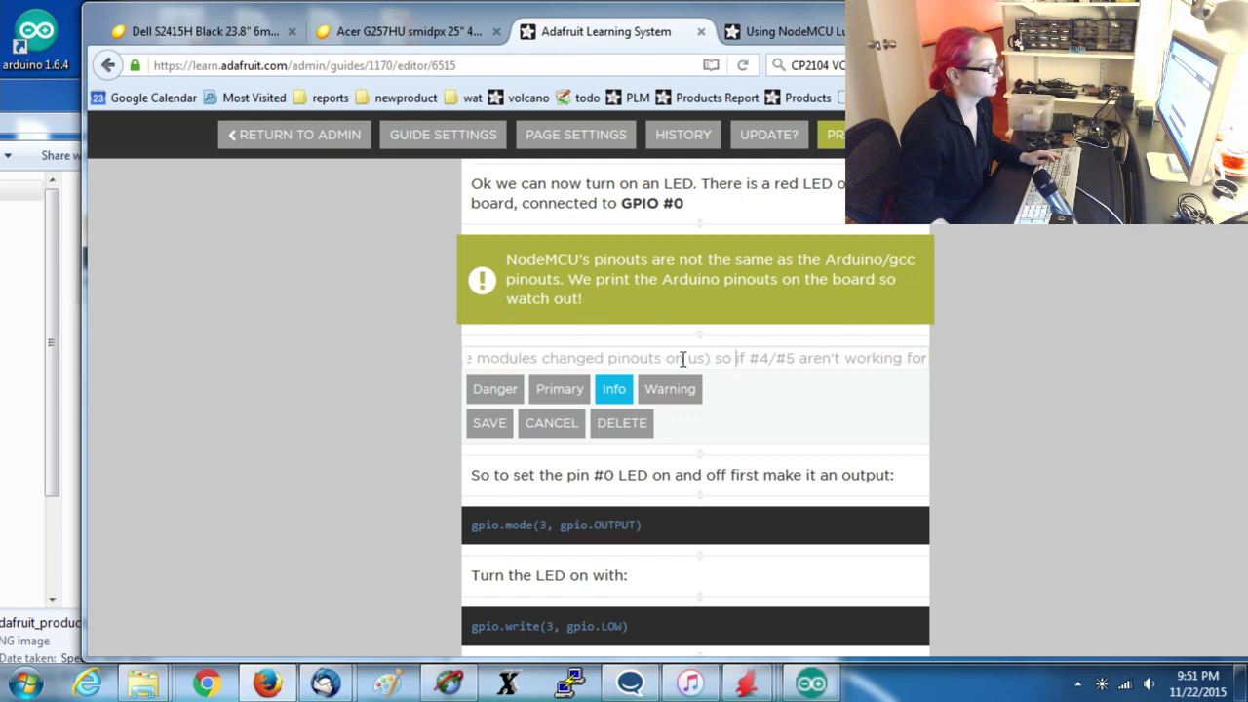
drag(706, 359, 972, 359)
key(BackSpace)
click(772, 351)
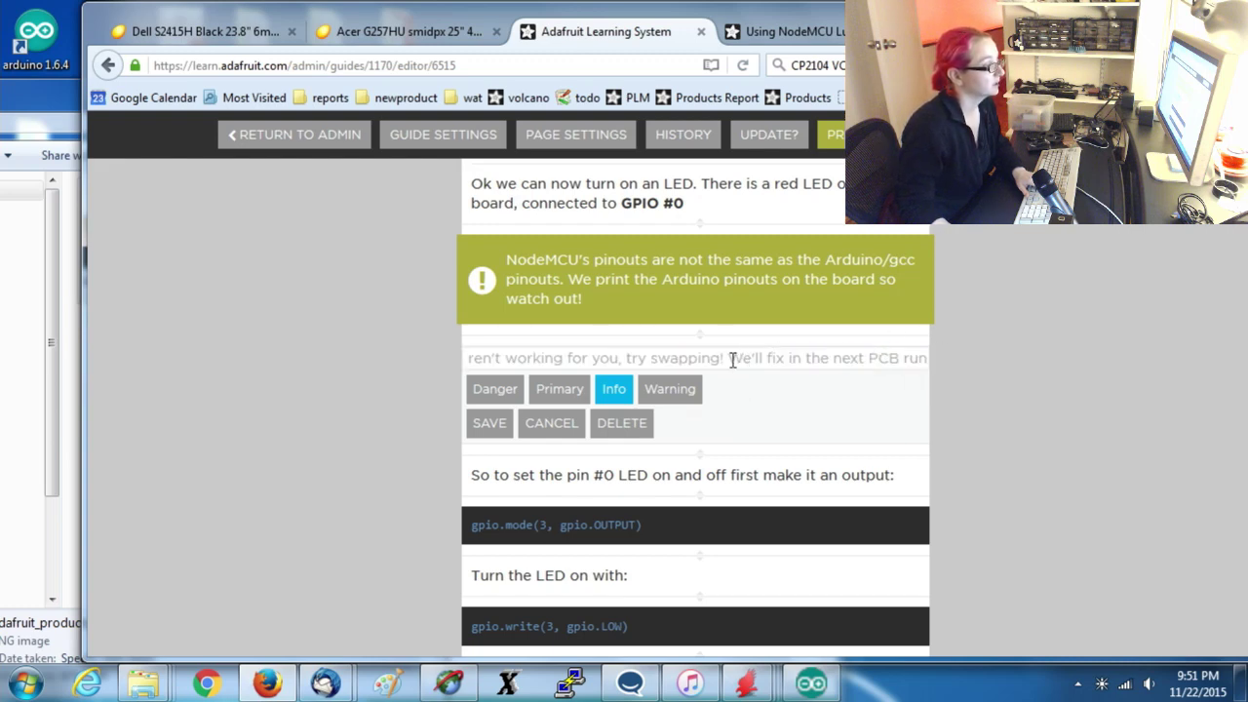
key(shift+End)
key(BackSpace)
click(472, 423)
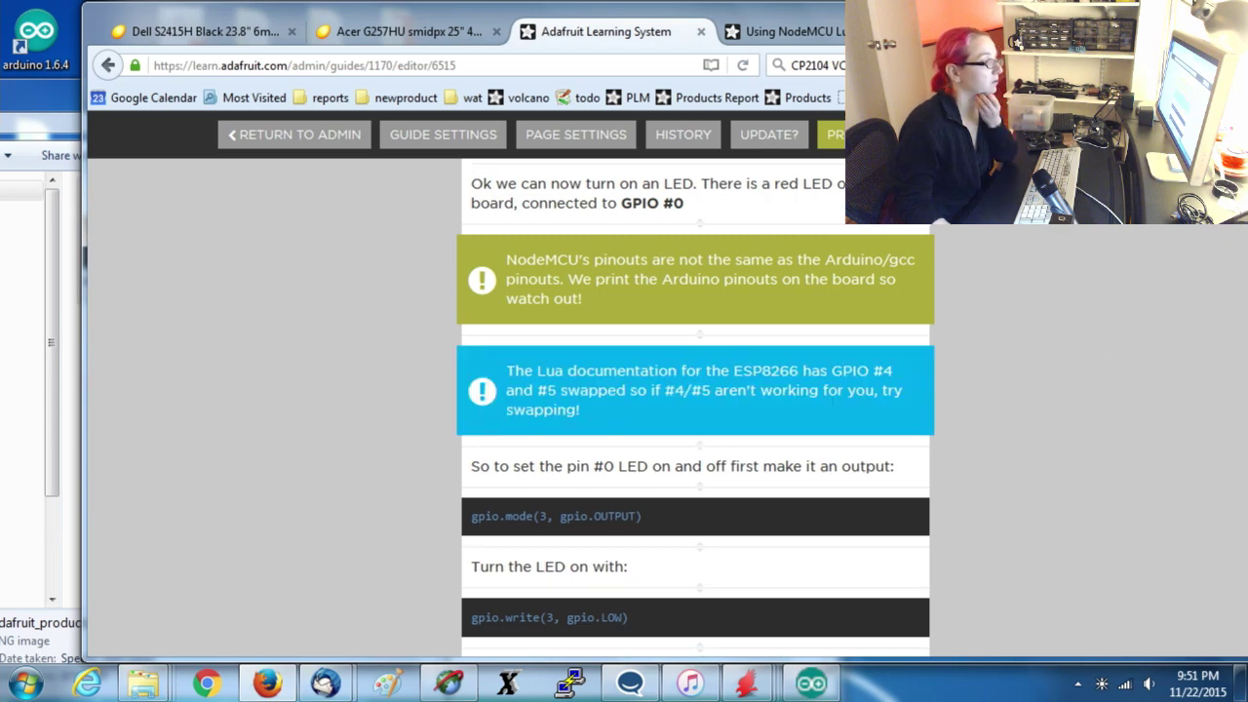
Select the pin table on the published Using NodeMCU Lua page for reference.
click(788, 33)
scroll(695, 390, down, 8)
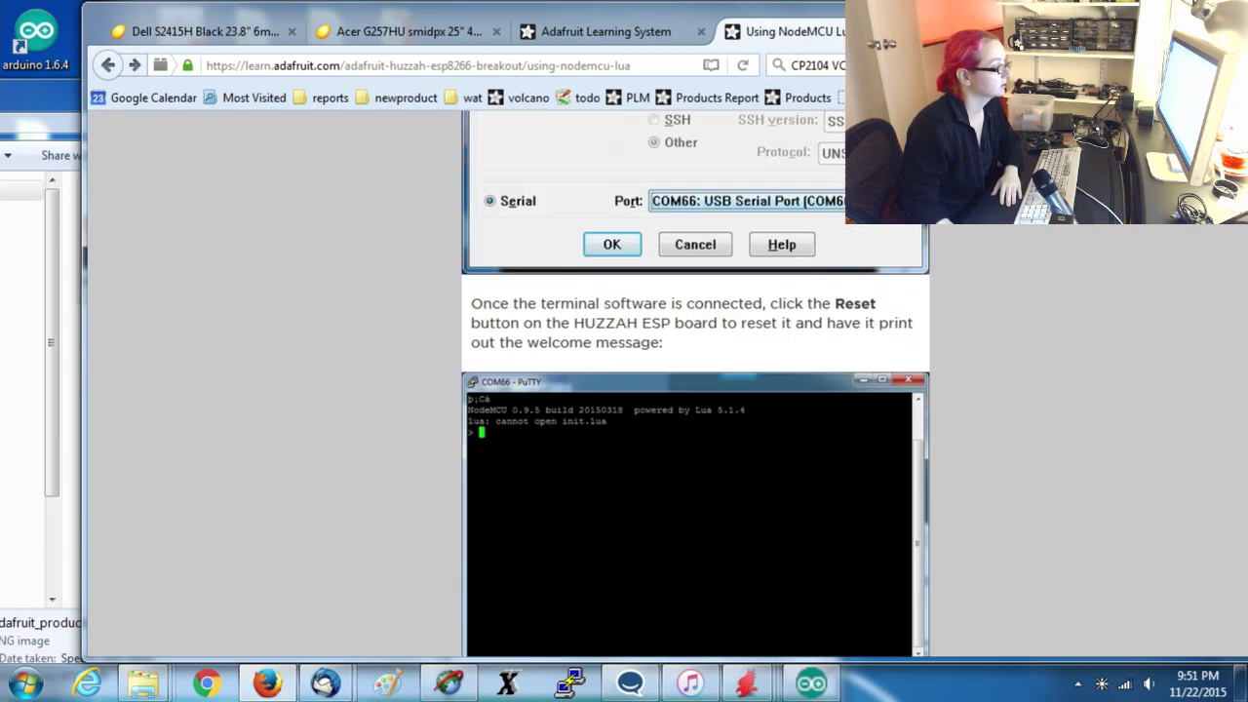
scroll(694, 390, down, 15)
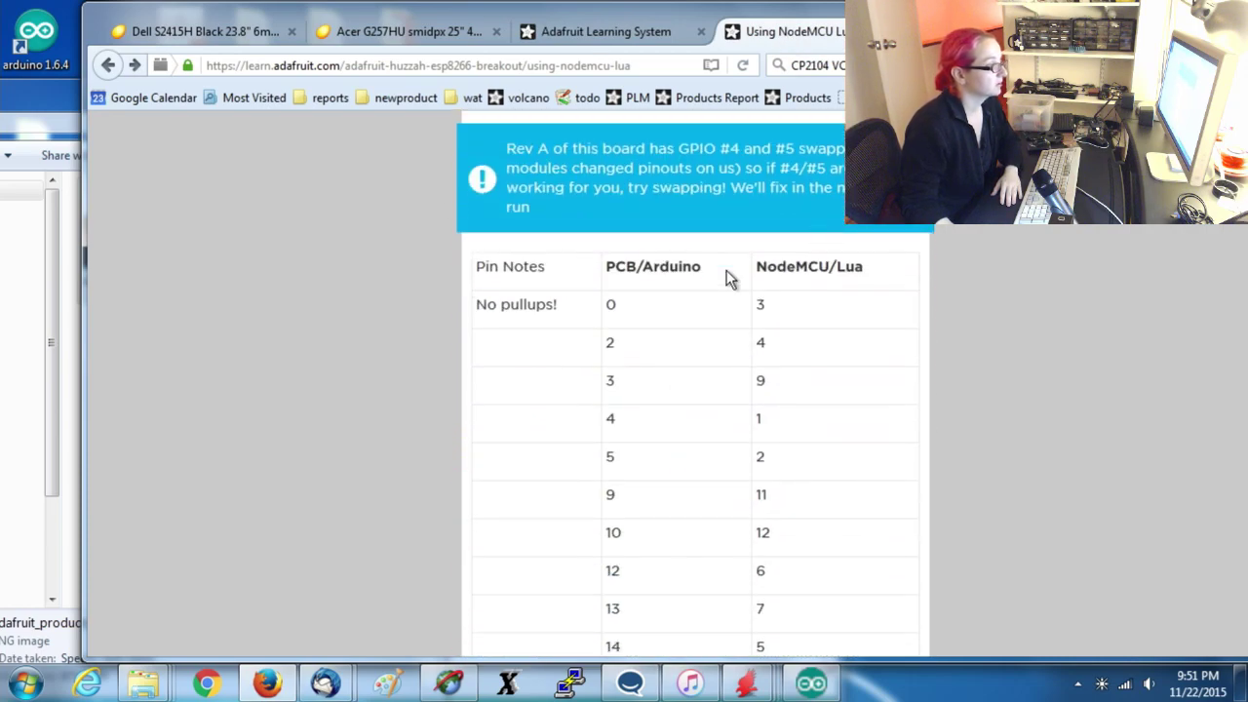
double_click(726, 273)
scroll(973, 302, up, 4)
scroll(973, 302, down, 6)
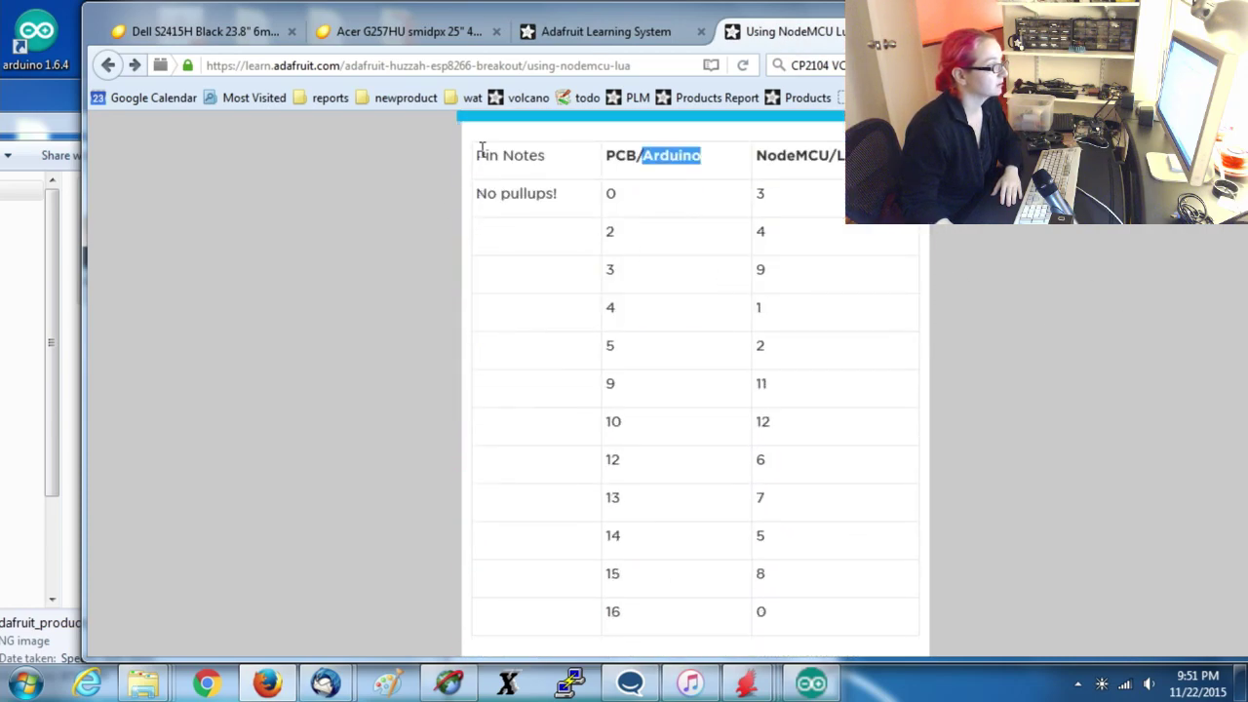
drag(481, 148, 674, 65)
scroll(817, 307, down, 5)
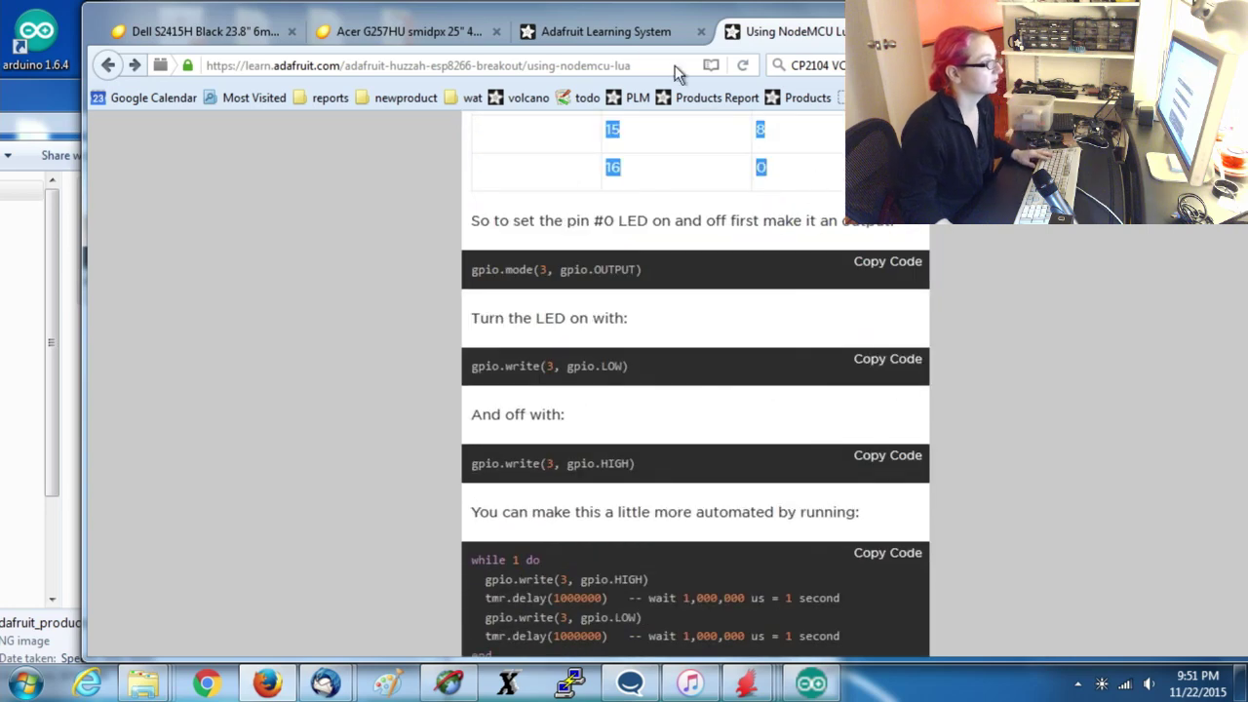
Back in the guide editor, open the element choices below the blue GPIO callout.
click(642, 35)
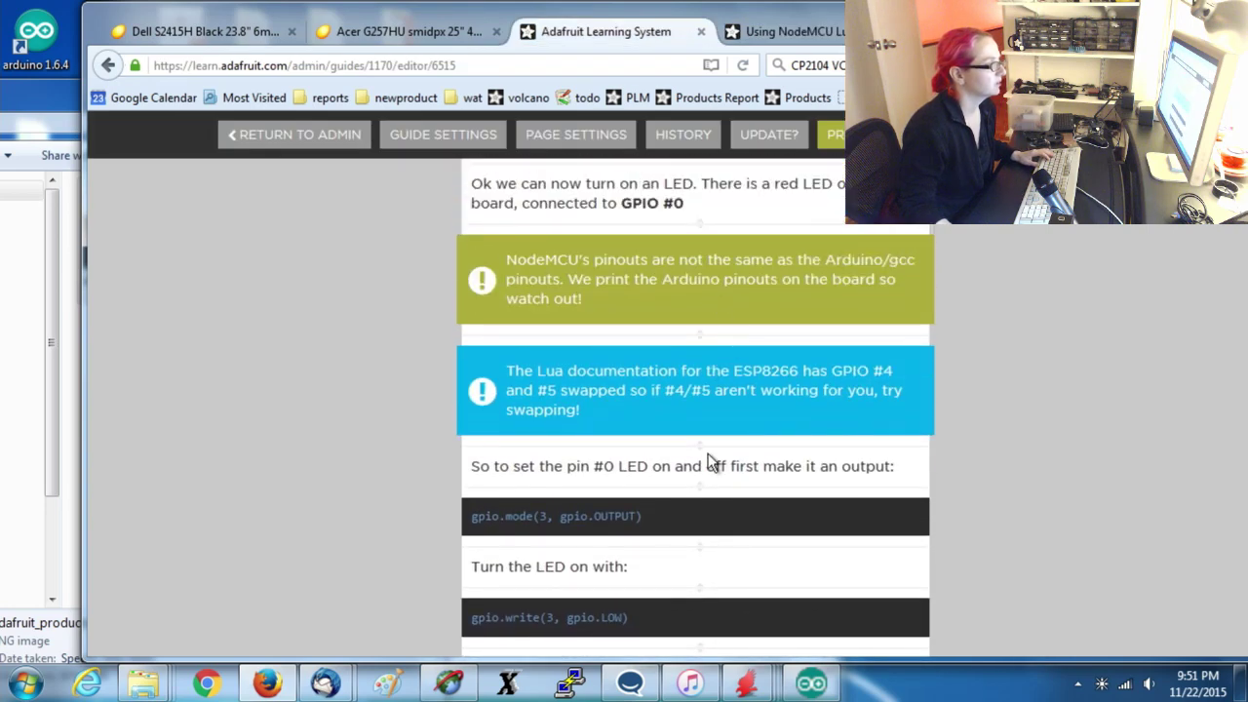
click(775, 35)
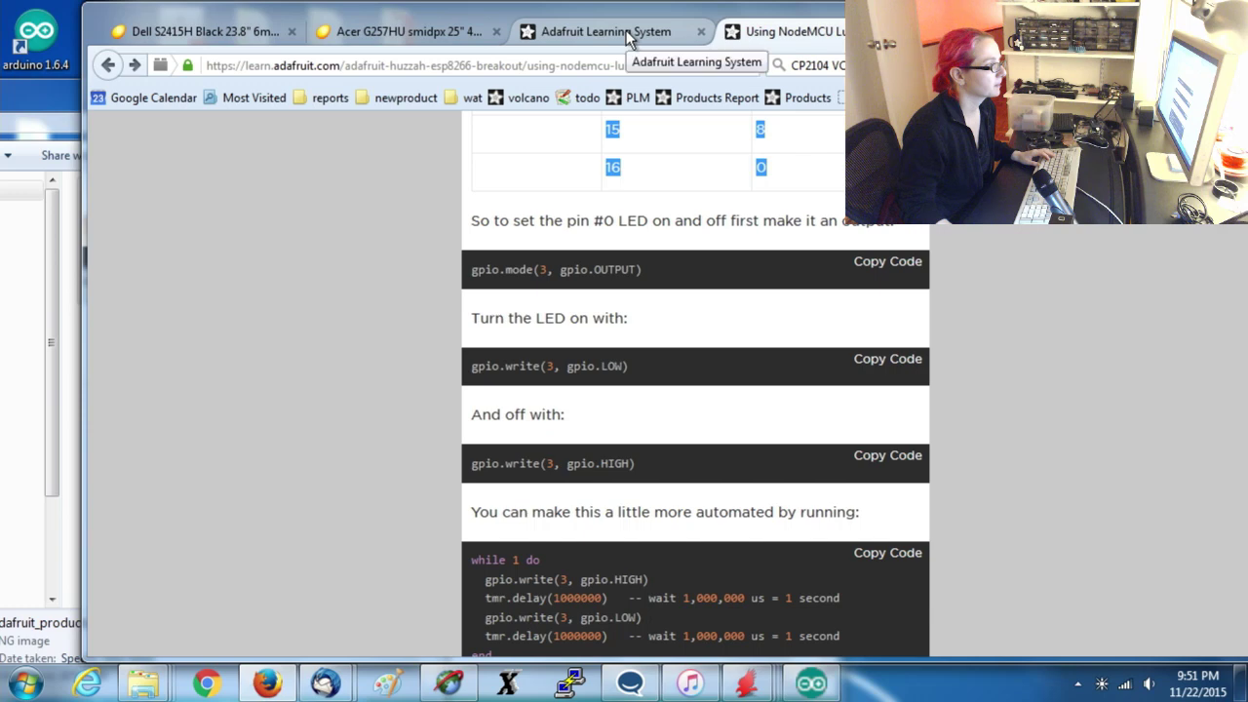
click(626, 30)
click(702, 448)
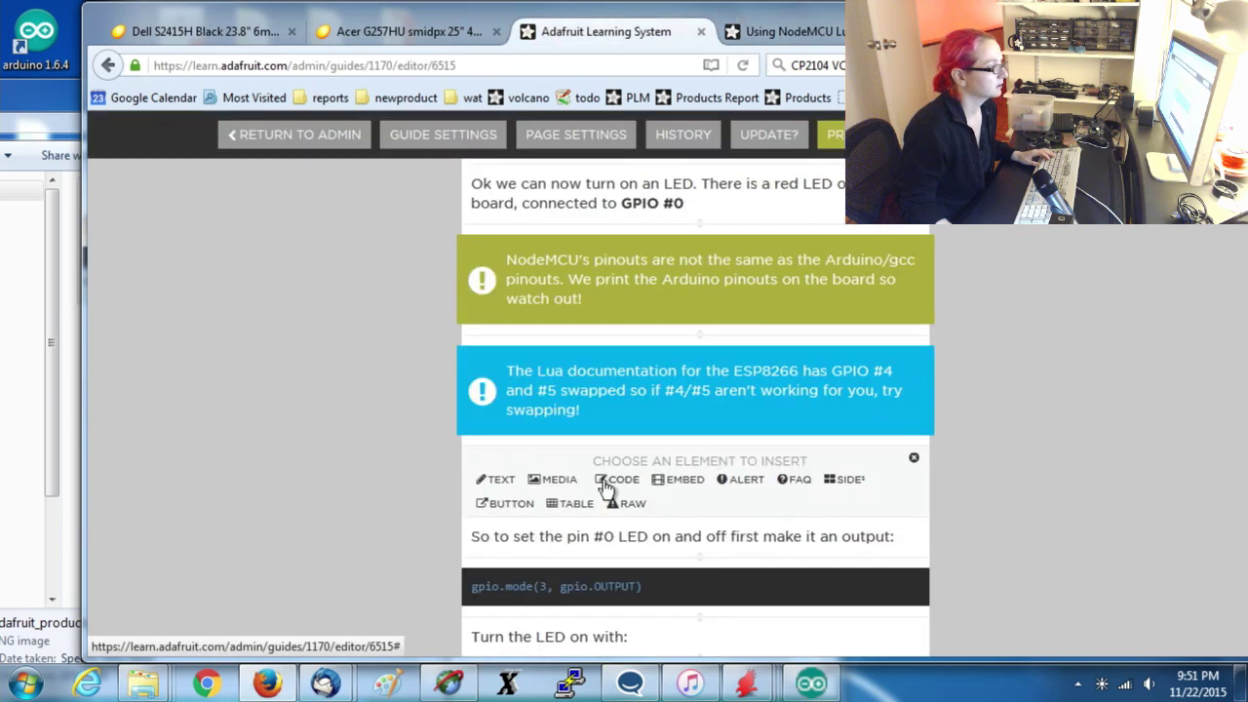
click(567, 507)
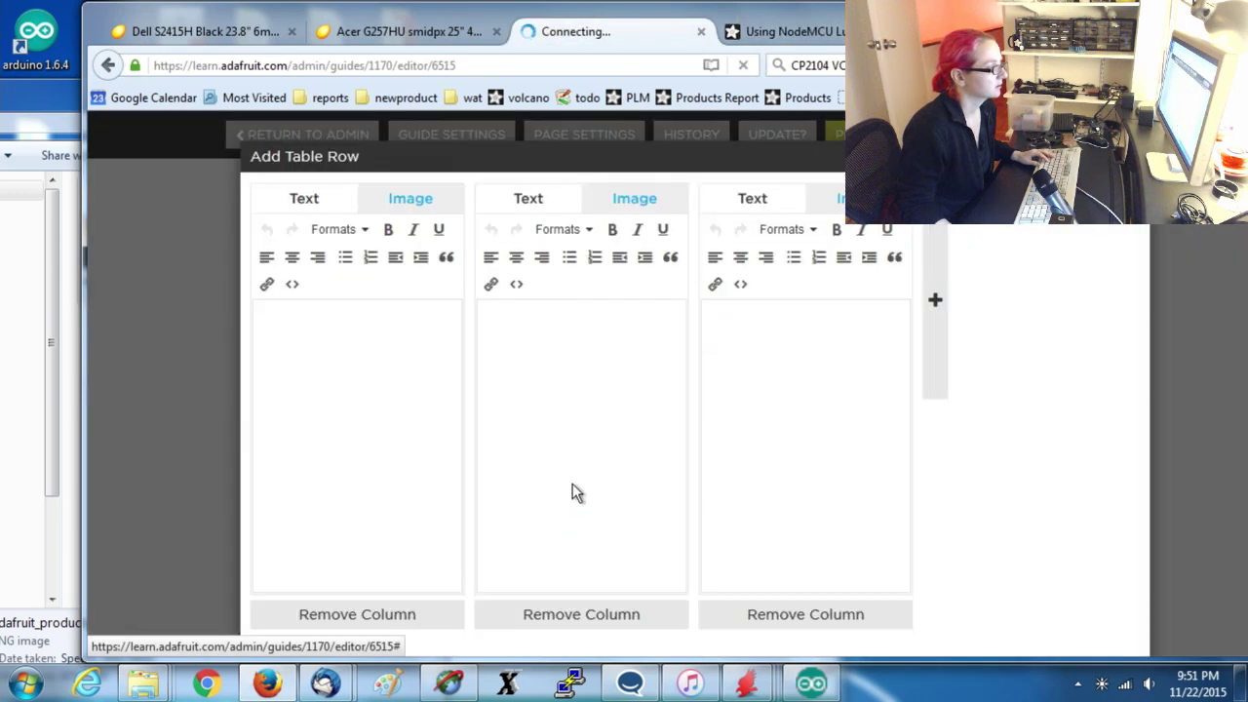
scroll(933, 342, down, 1)
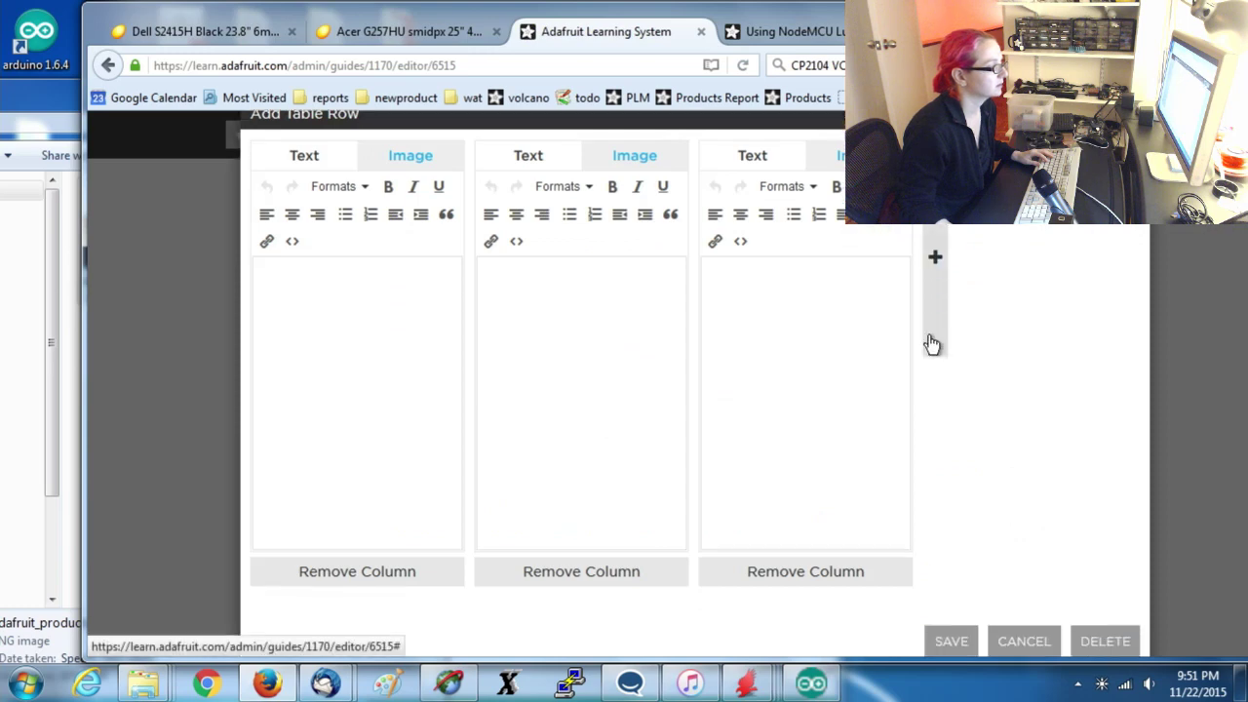
click(797, 32)
scroll(891, 273, up, 10)
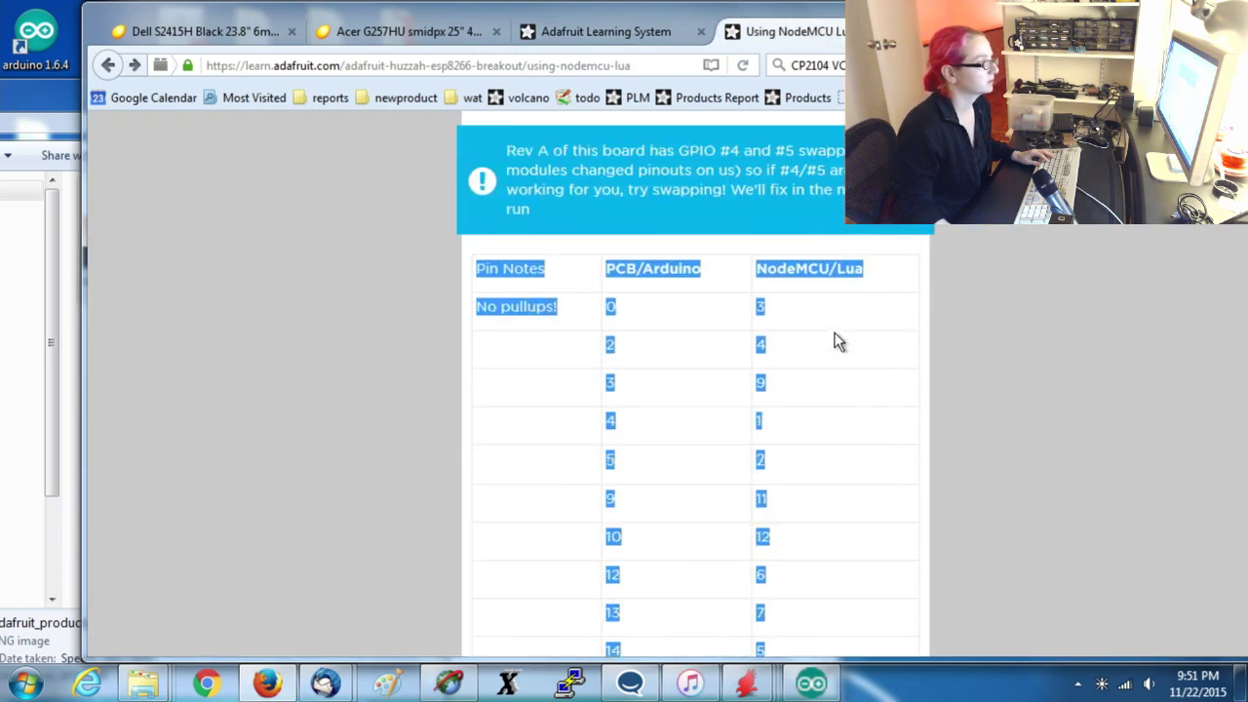
click(541, 499)
drag(470, 487, 901, 502)
key(ctrl+c)
click(653, 24)
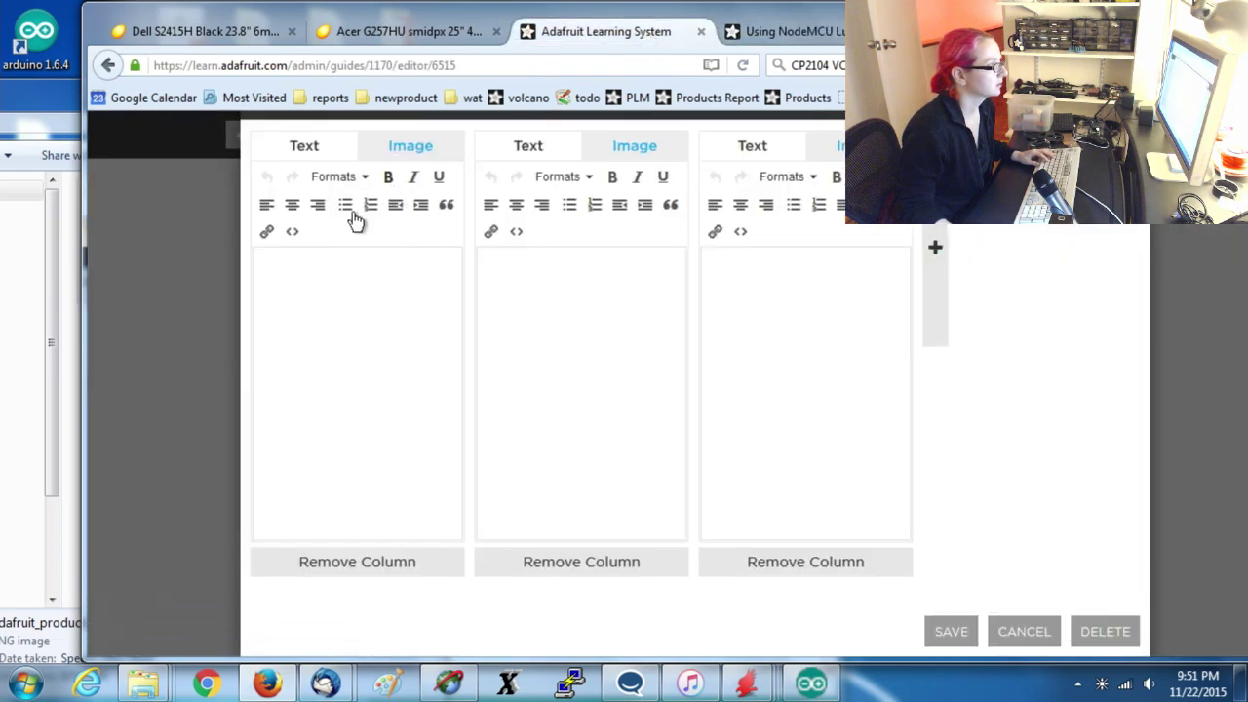
key(ctrl+v)
key(ctrl+z)
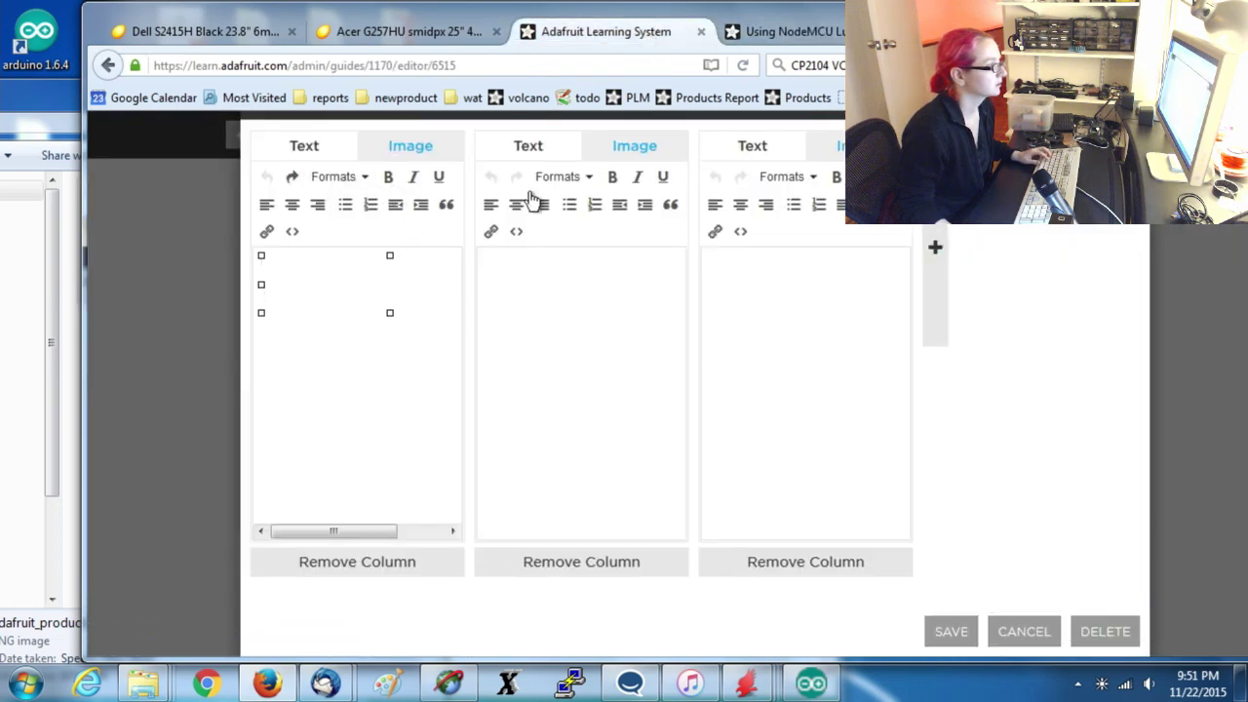
click(777, 34)
click(642, 34)
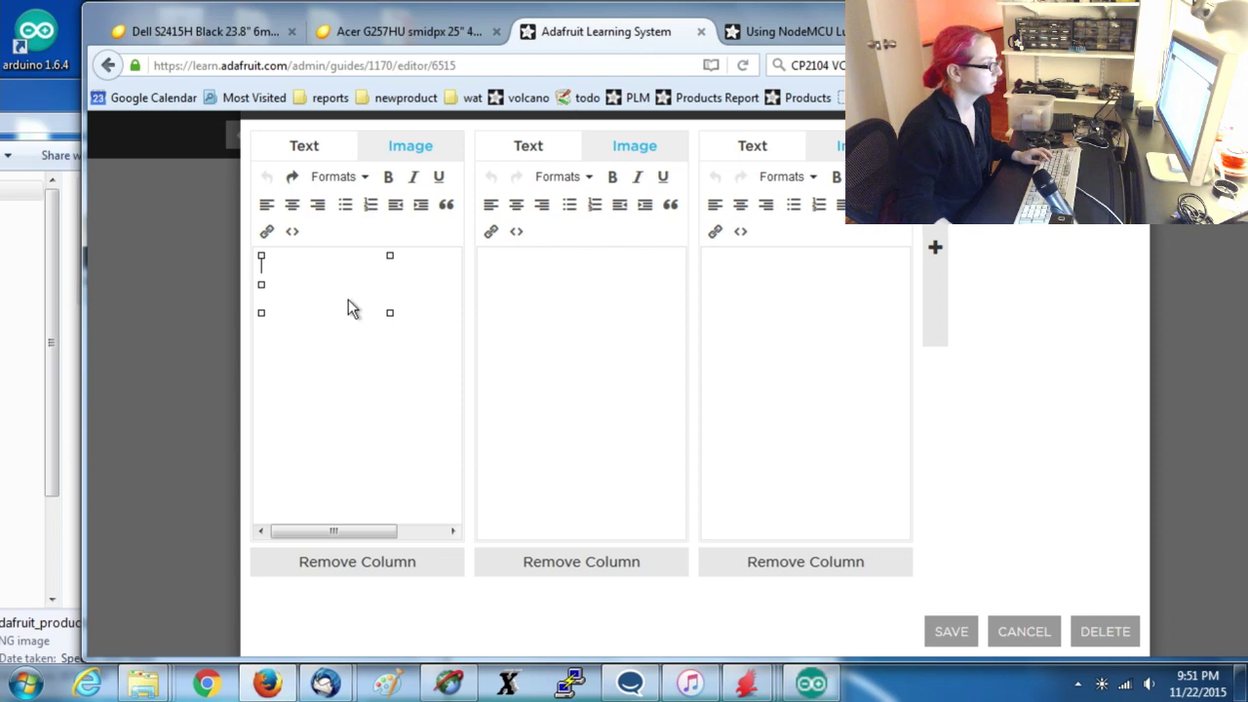
click(1029, 631)
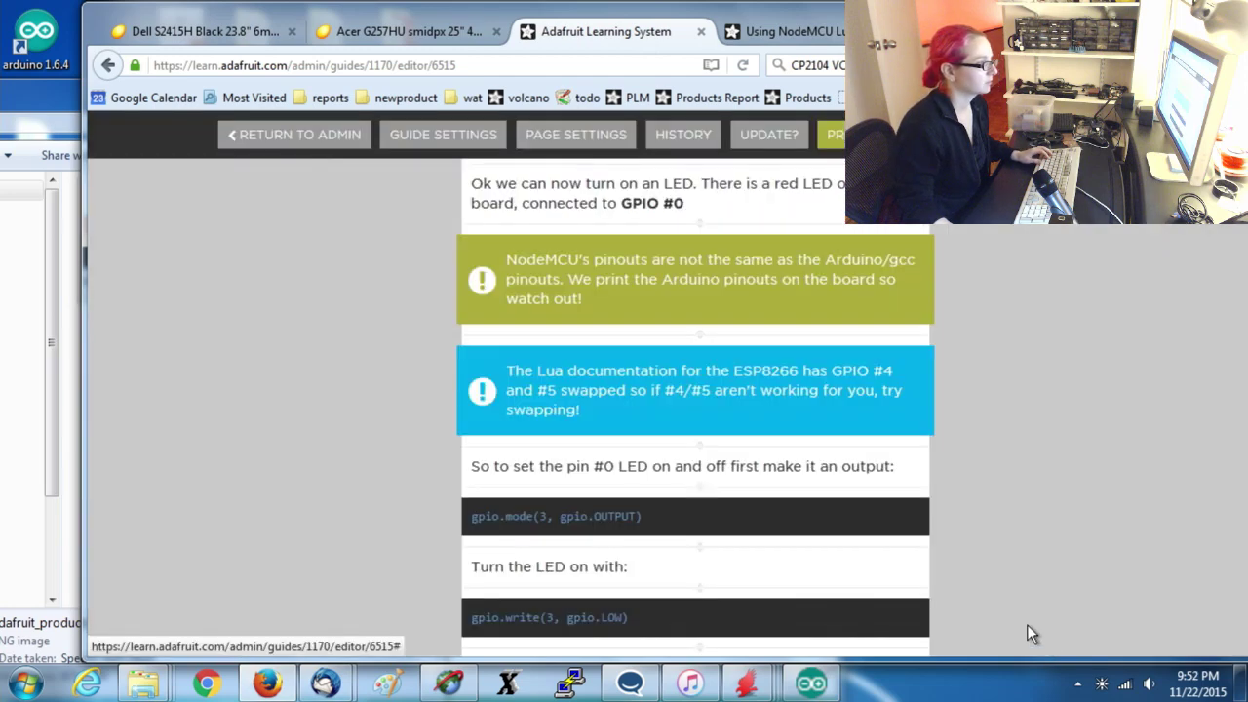
Insert a table below the callout with headers Pin Notes, PCB/Arduino and NodeMCU/Lua.
click(699, 441)
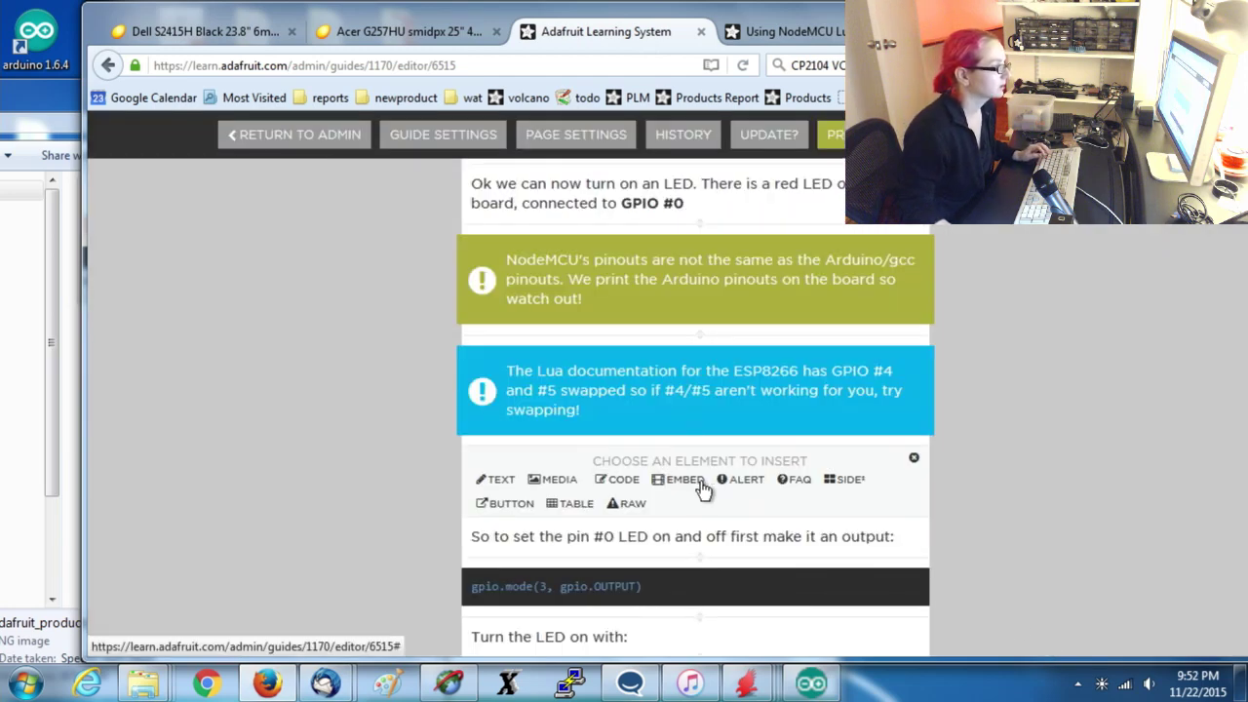
click(573, 504)
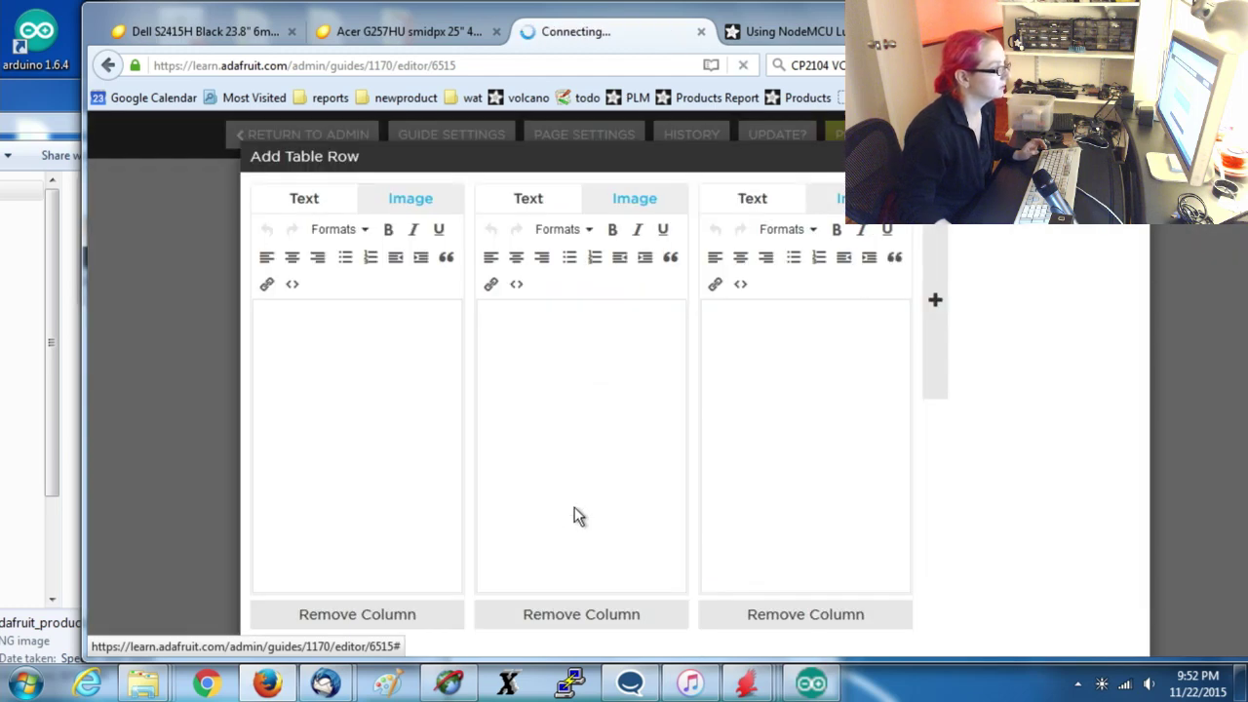
click(819, 32)
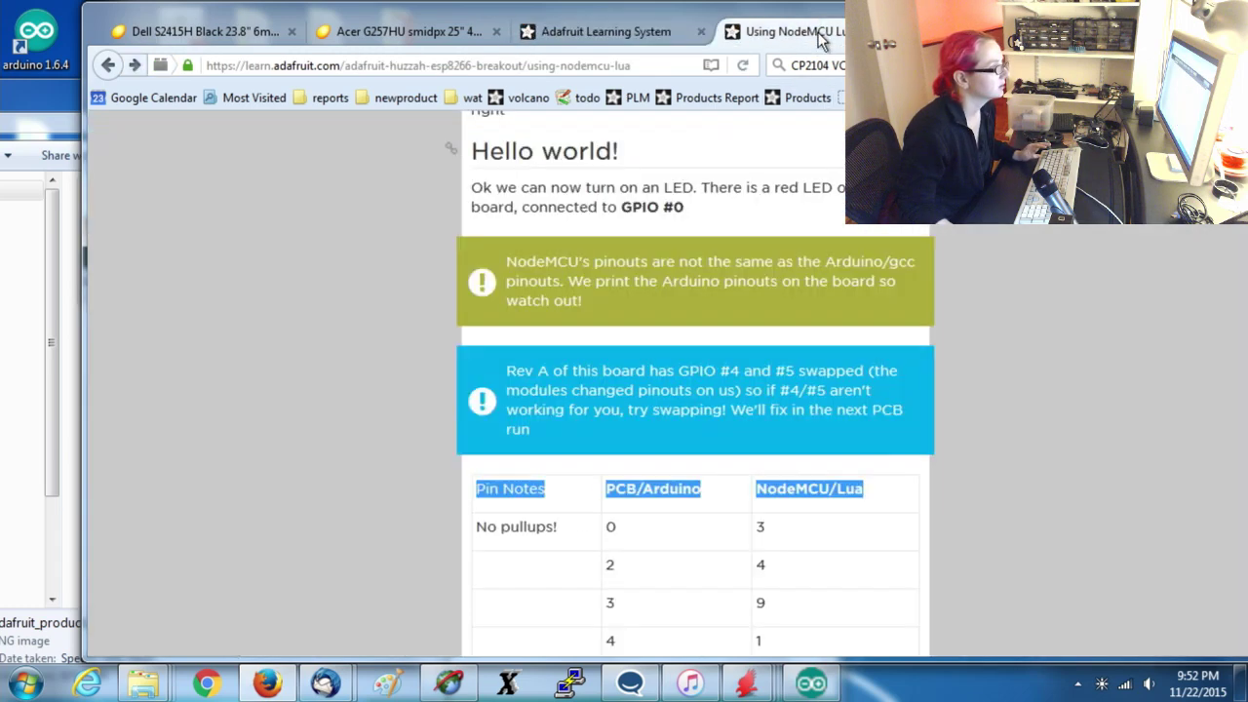
click(596, 41)
text(Pin Notes)
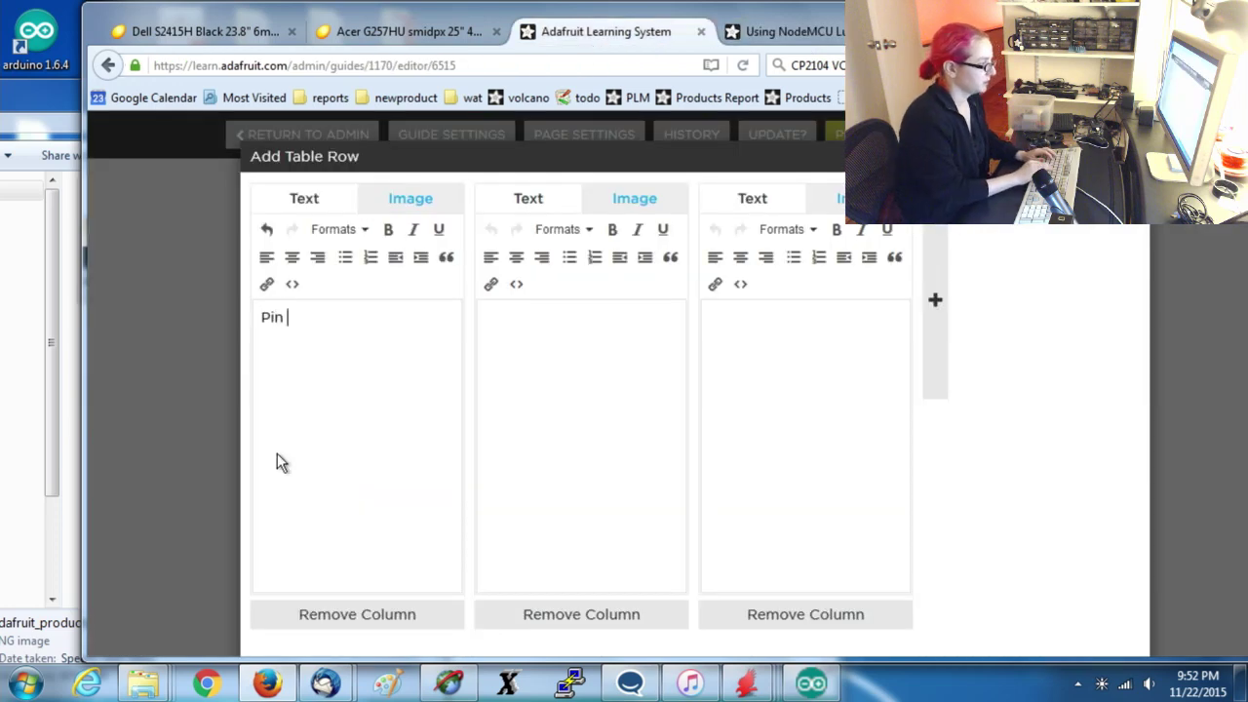
key(Tab)
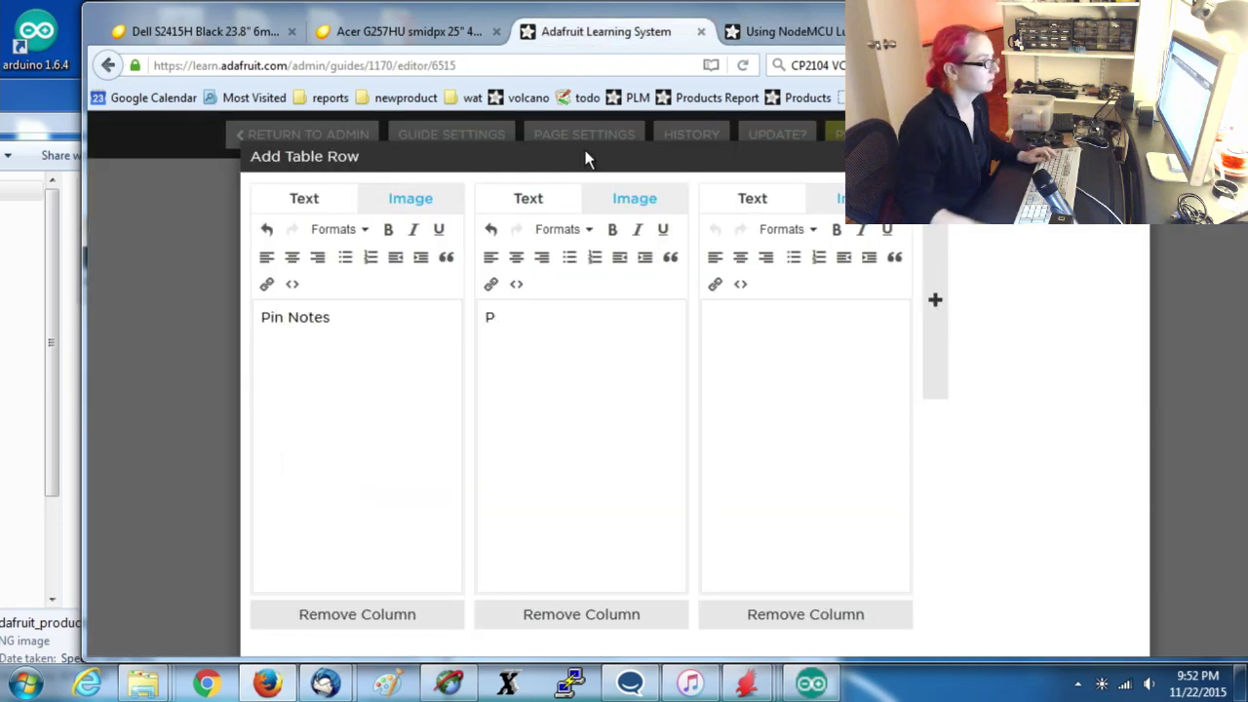
click(817, 33)
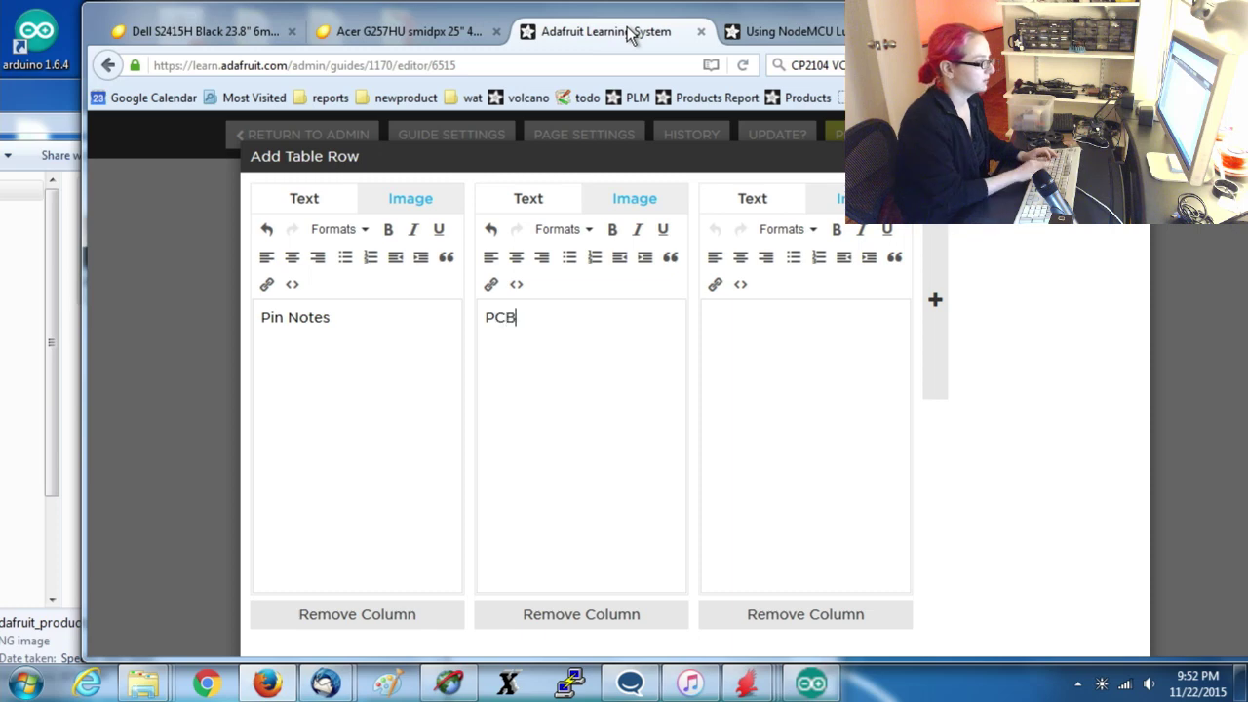
text(/Arduino)
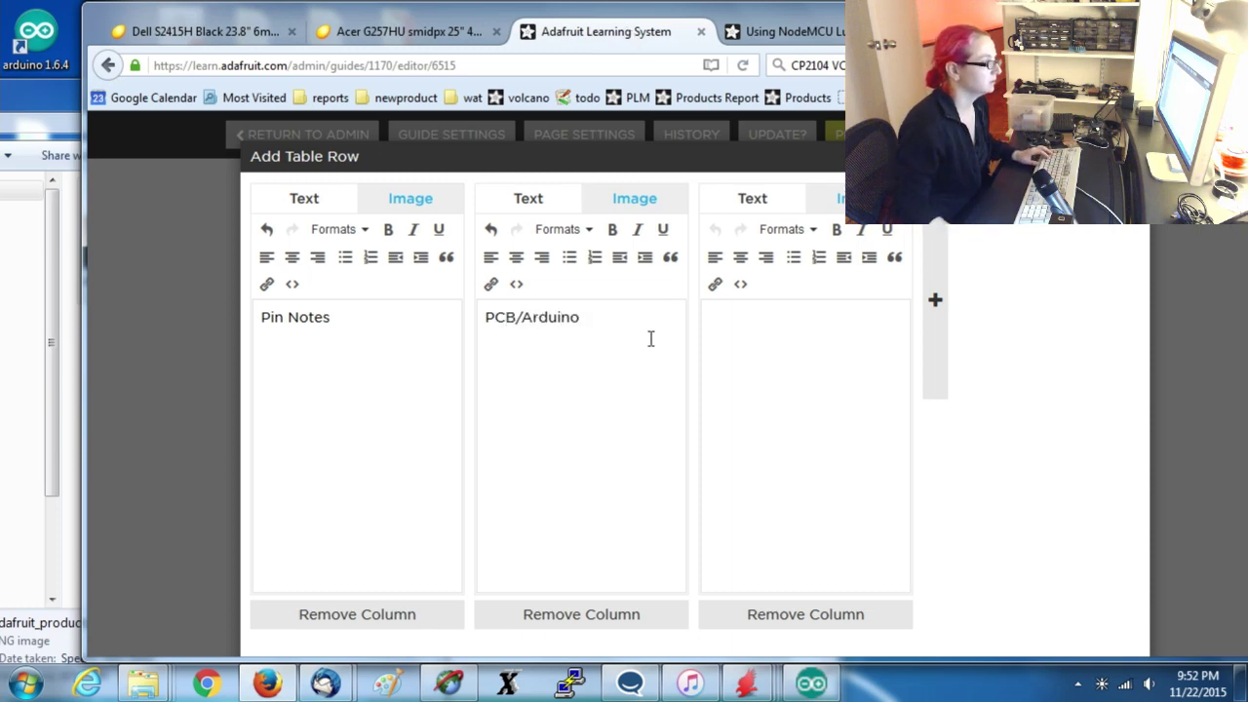
click(796, 37)
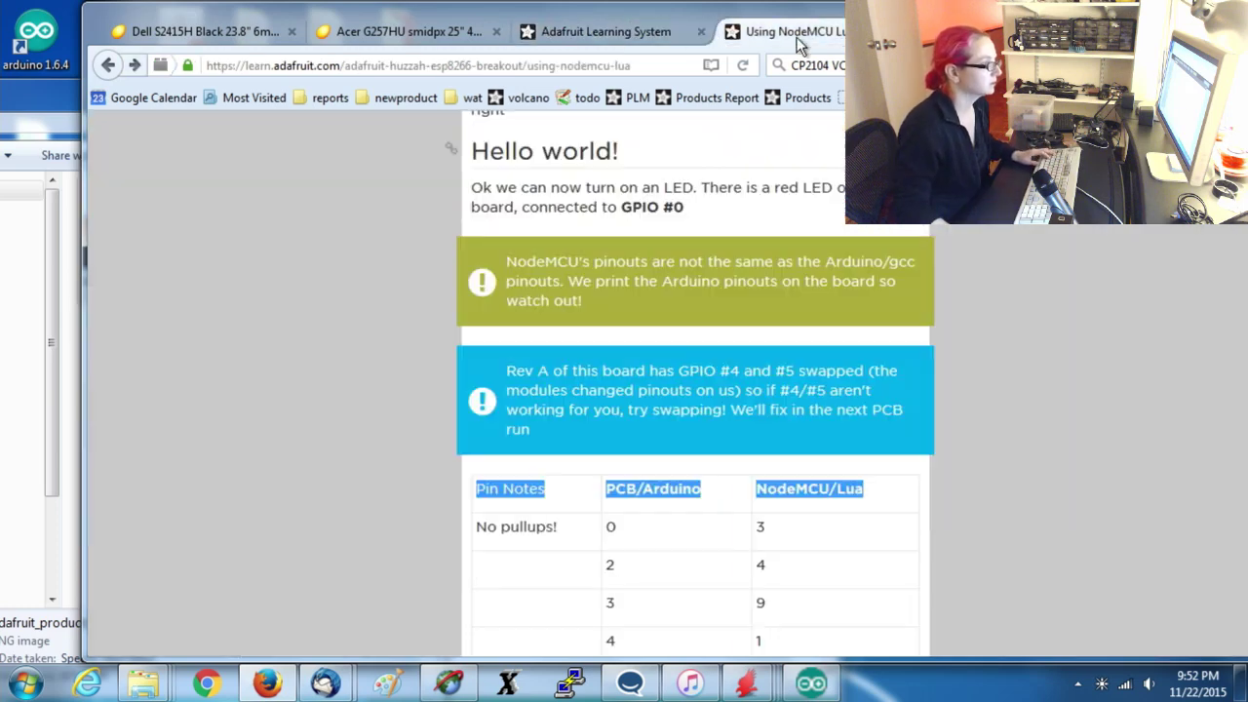
click(670, 28)
click(821, 378)
text(Node)
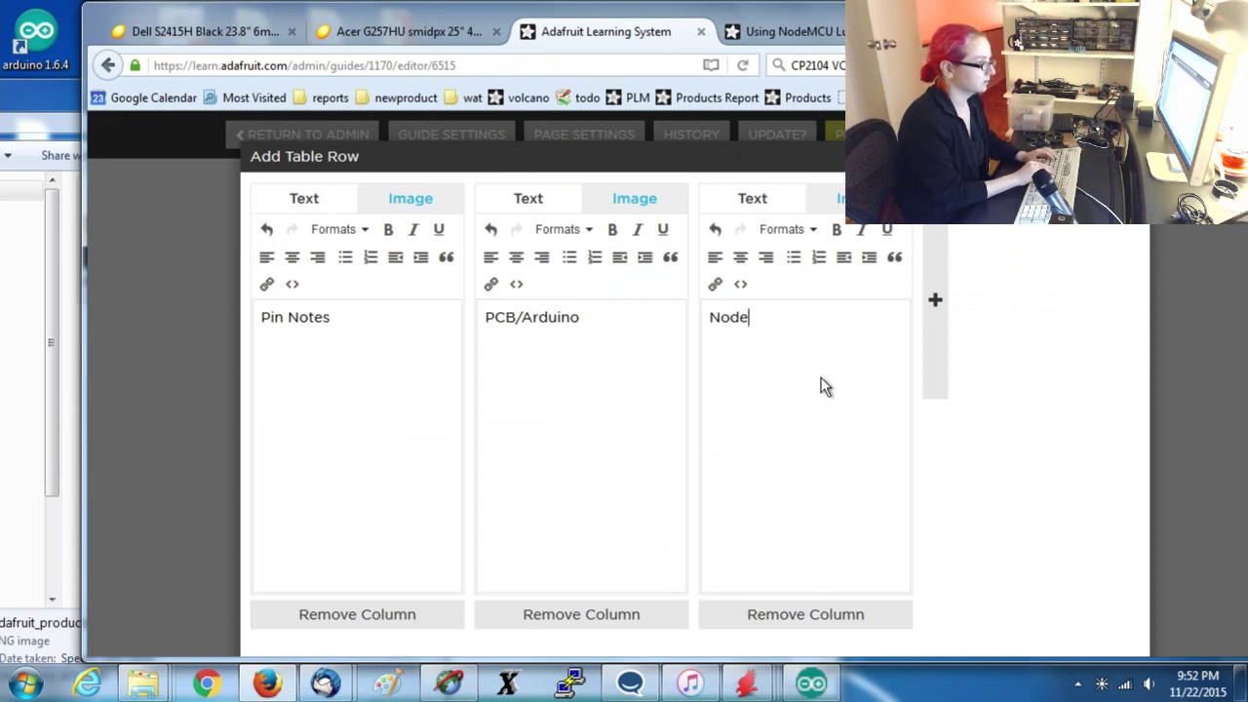
text(MCU/Lua)
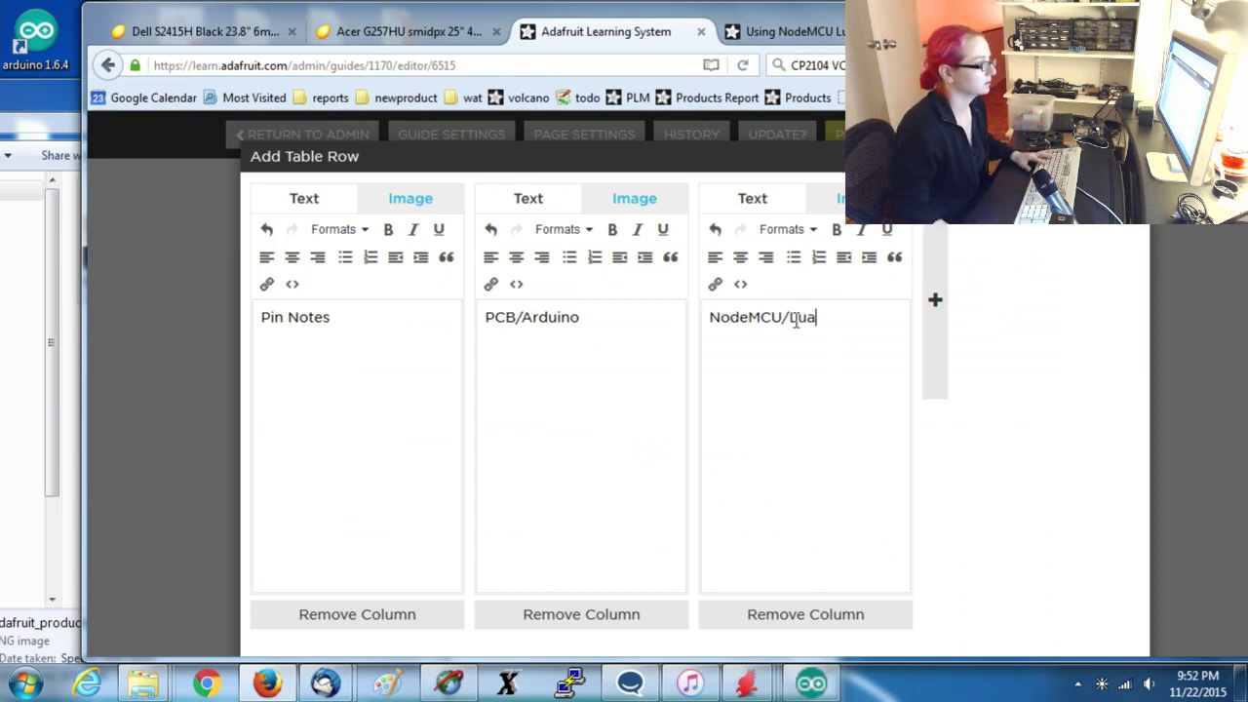
Bold the header cells, remove the extra fourth column, and save the header row.
key(ctrl+a)
key(ctrl+b)
drag(651, 320, 475, 315)
key(ctrl+b)
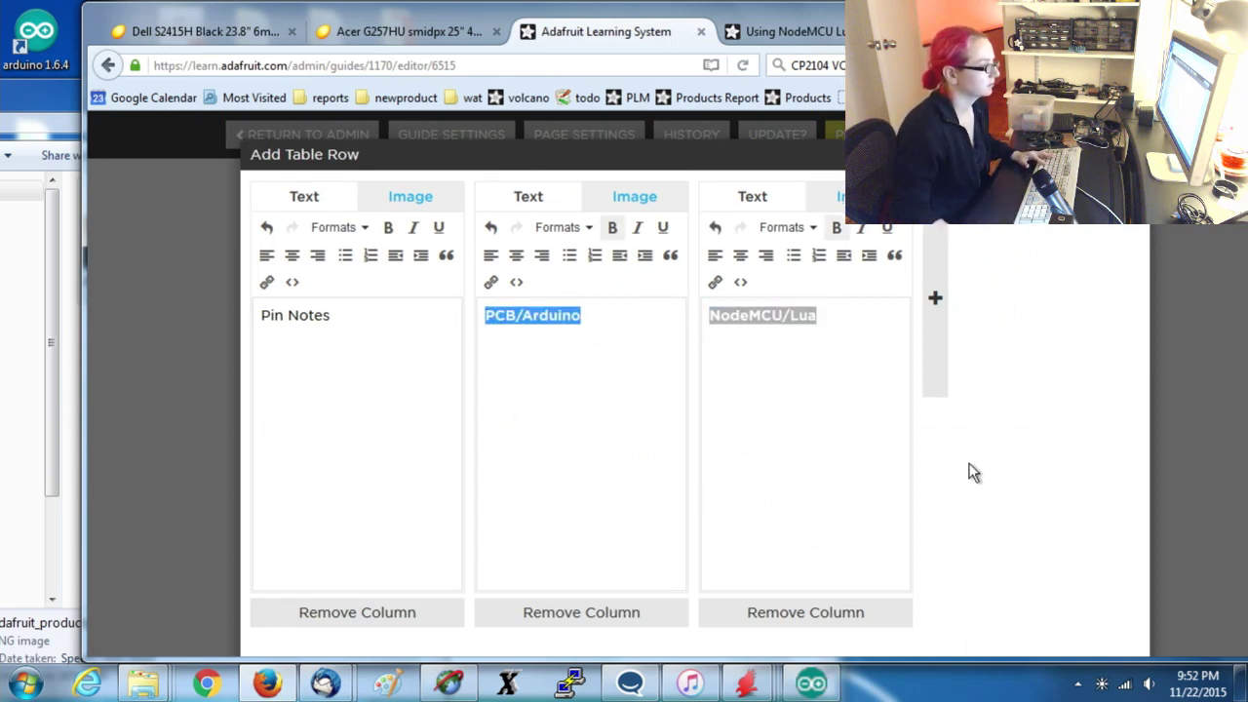
scroll(944, 314, down, 1)
click(941, 314)
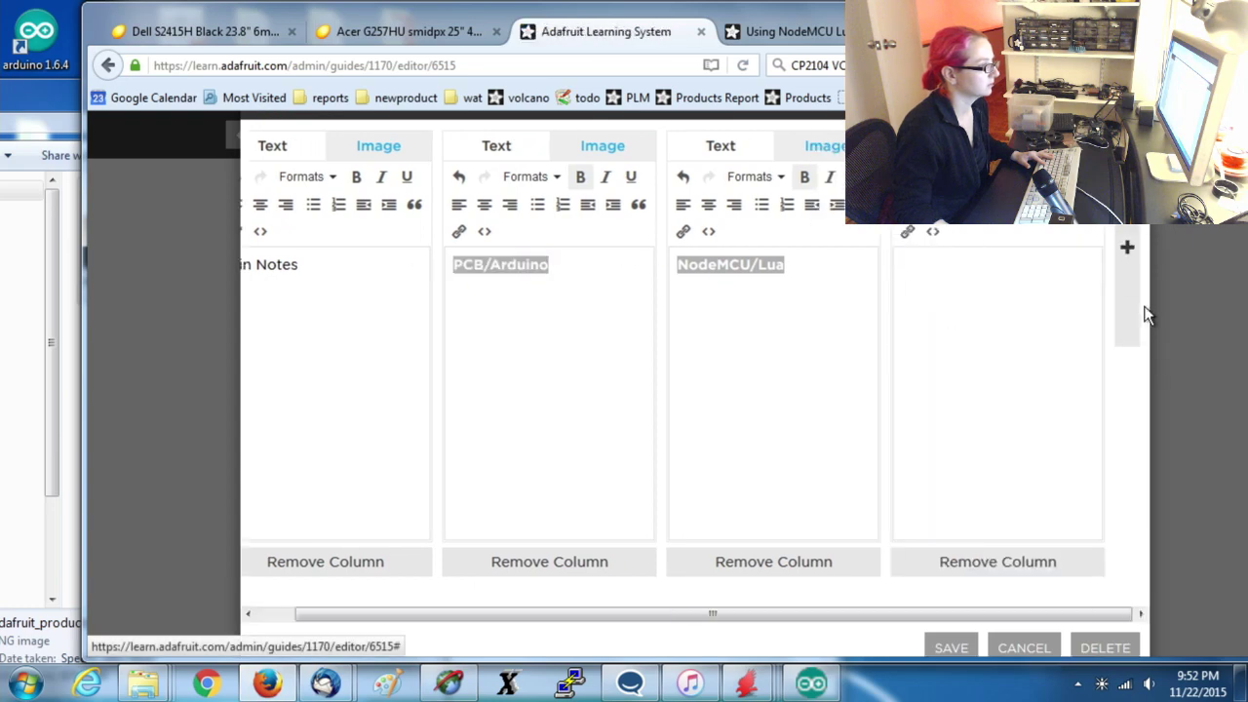
click(1002, 565)
click(948, 643)
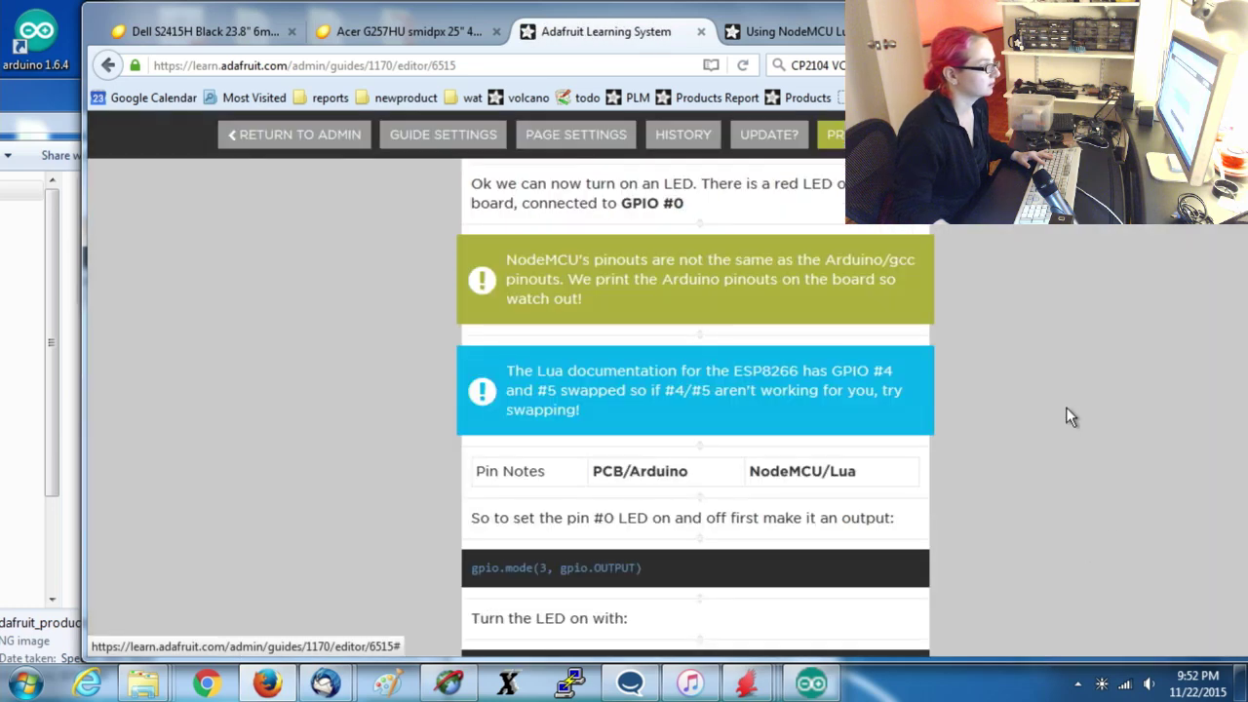
Add a new table row below the header, checking pin values in the published guide.
click(702, 497)
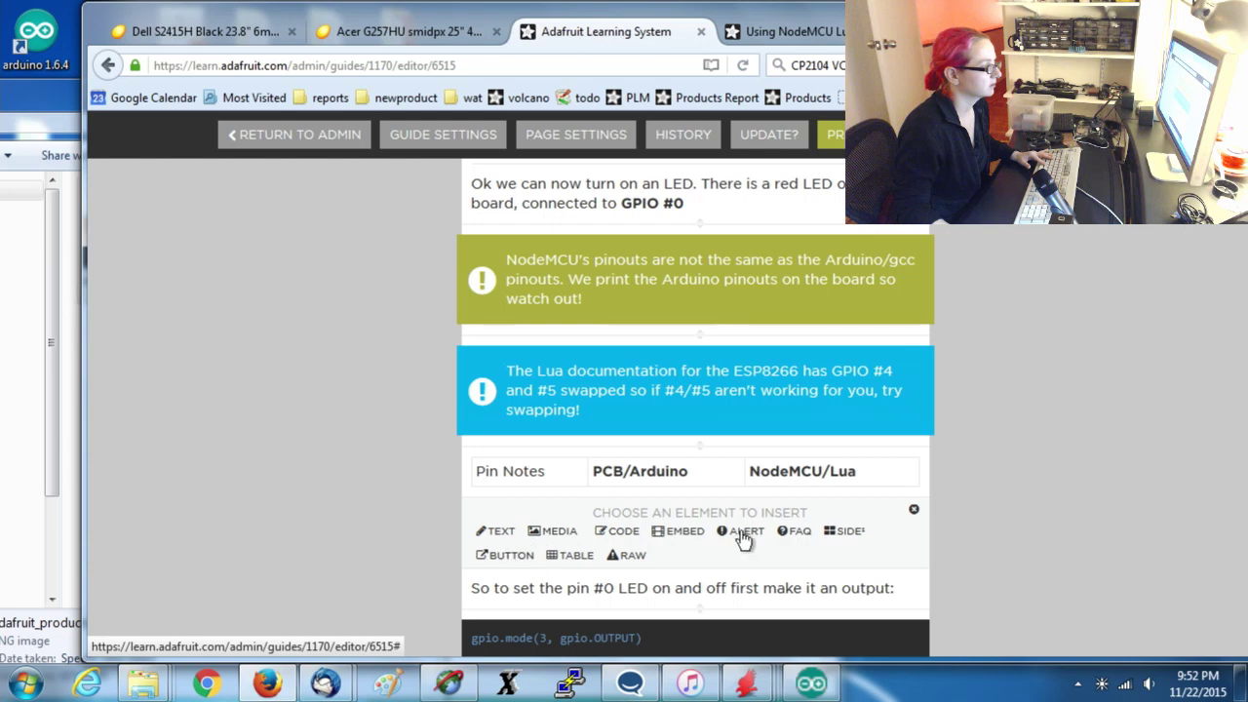
click(569, 555)
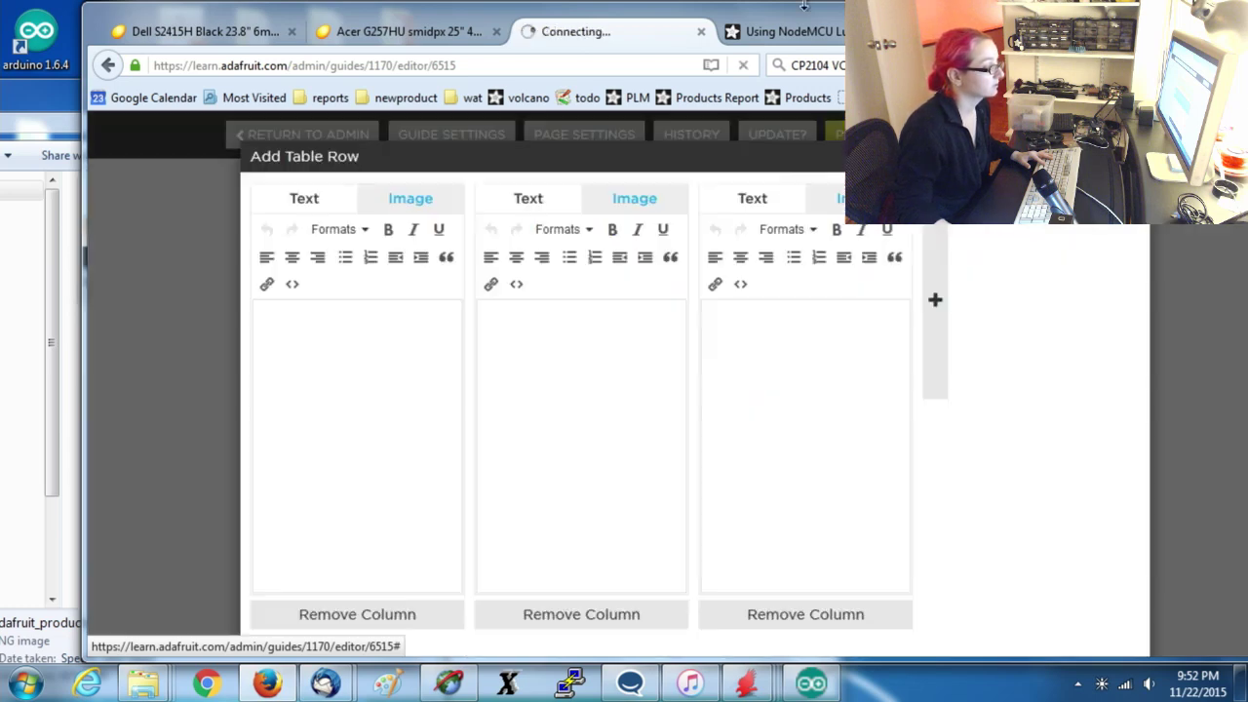
click(789, 35)
scroll(575, 272, down, 2)
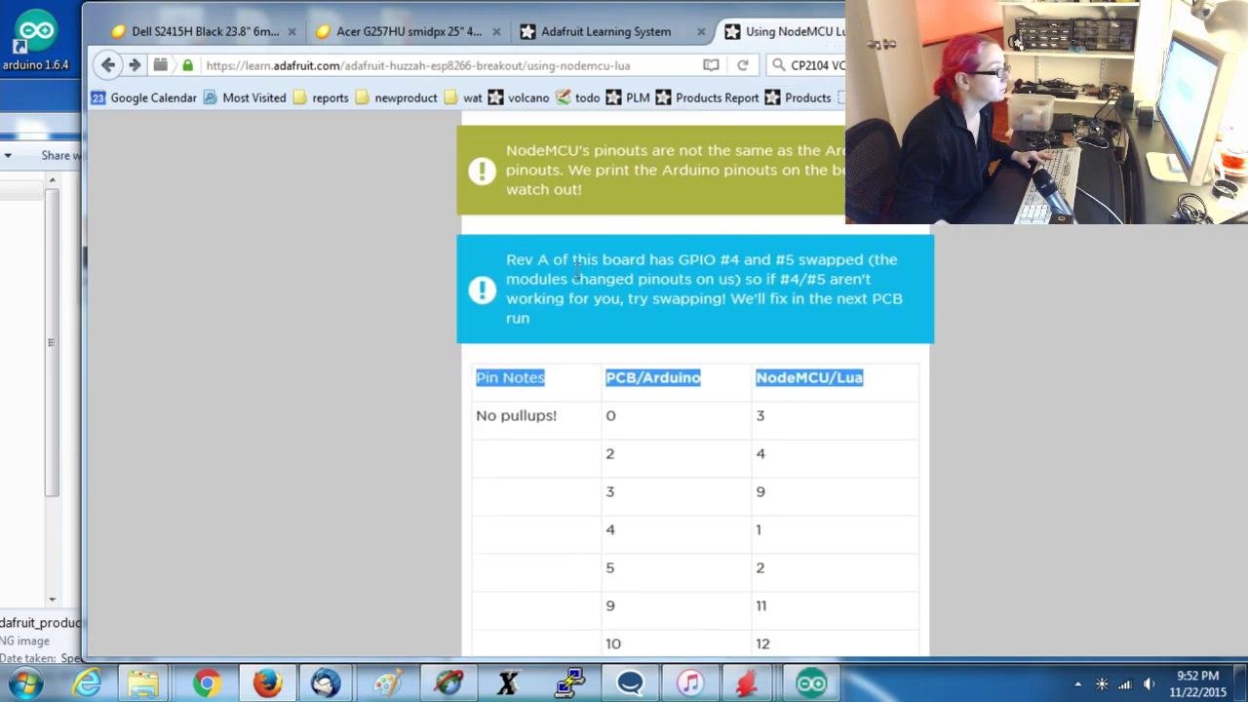
click(612, 33)
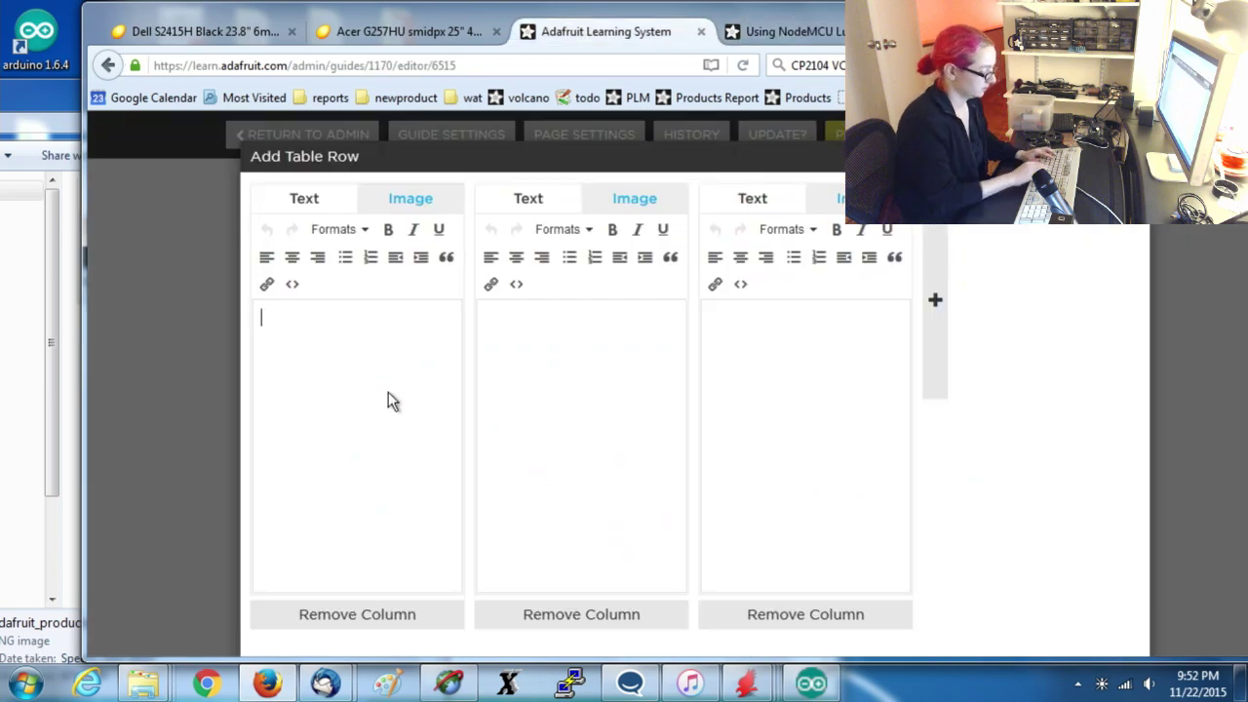
Fill the row with No pullups!, 0 and 3, and save it.
text(No pullups!)
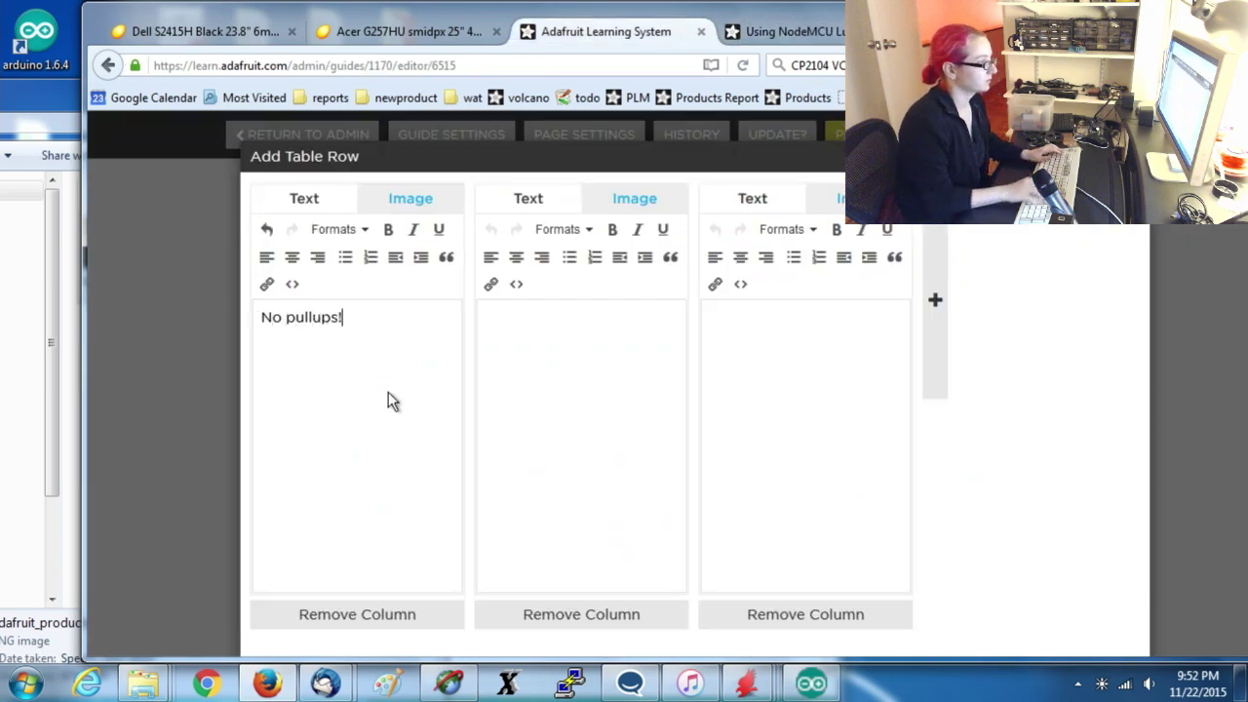
key(Tab)
text(0)
key(Tab)
text(2)
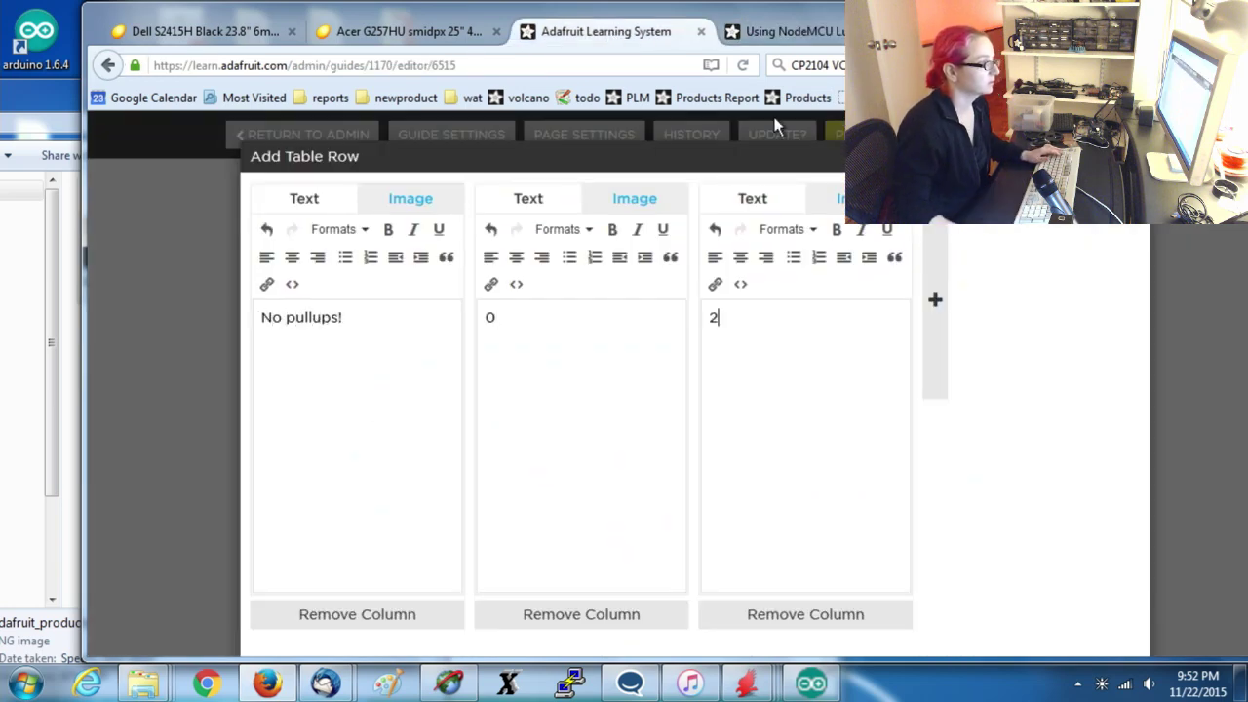
click(795, 33)
click(651, 37)
key(BackSpace)
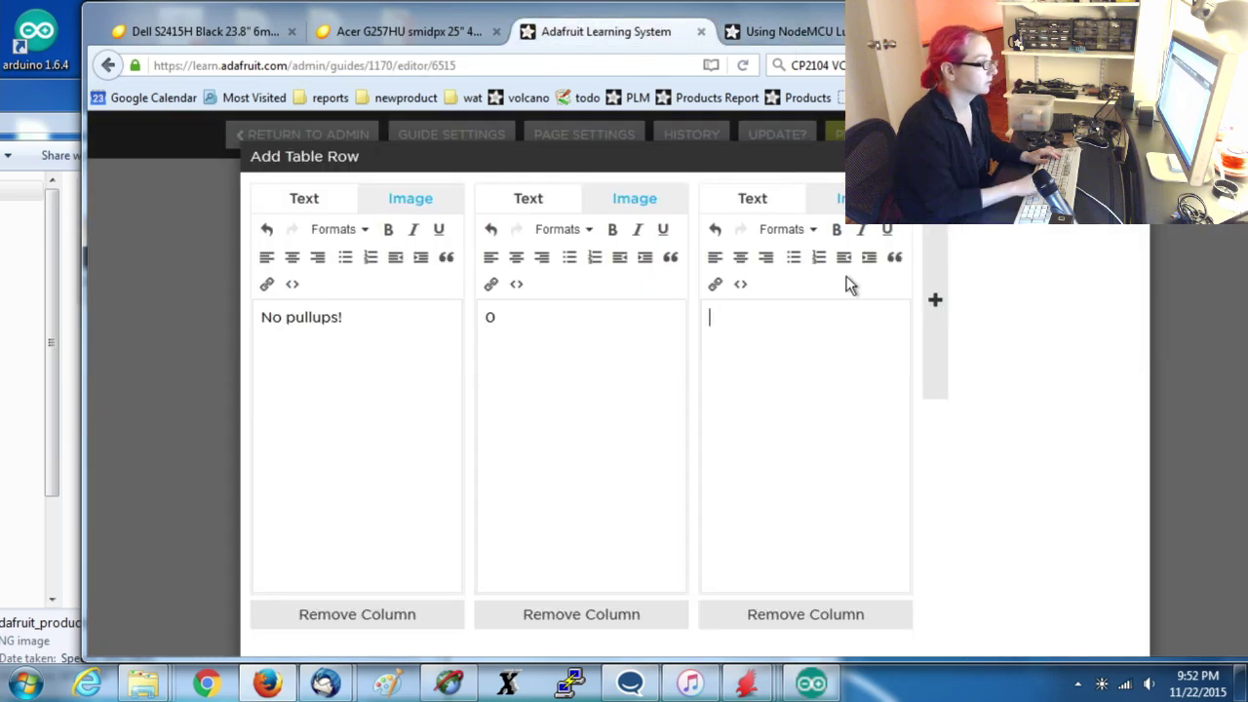
text(3)
scroll(931, 583, down, 2)
click(946, 602)
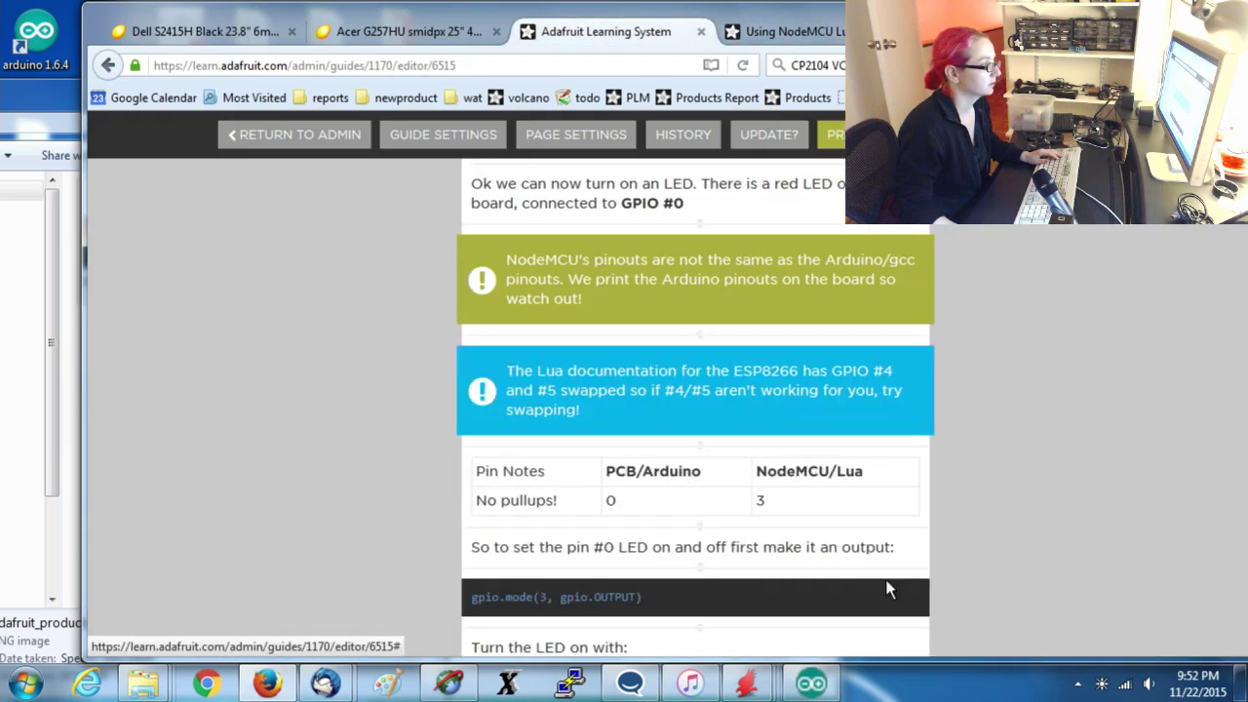
Add and save the 2 / 4 pin row, copied from the published guide.
scroll(679, 394, down, 3)
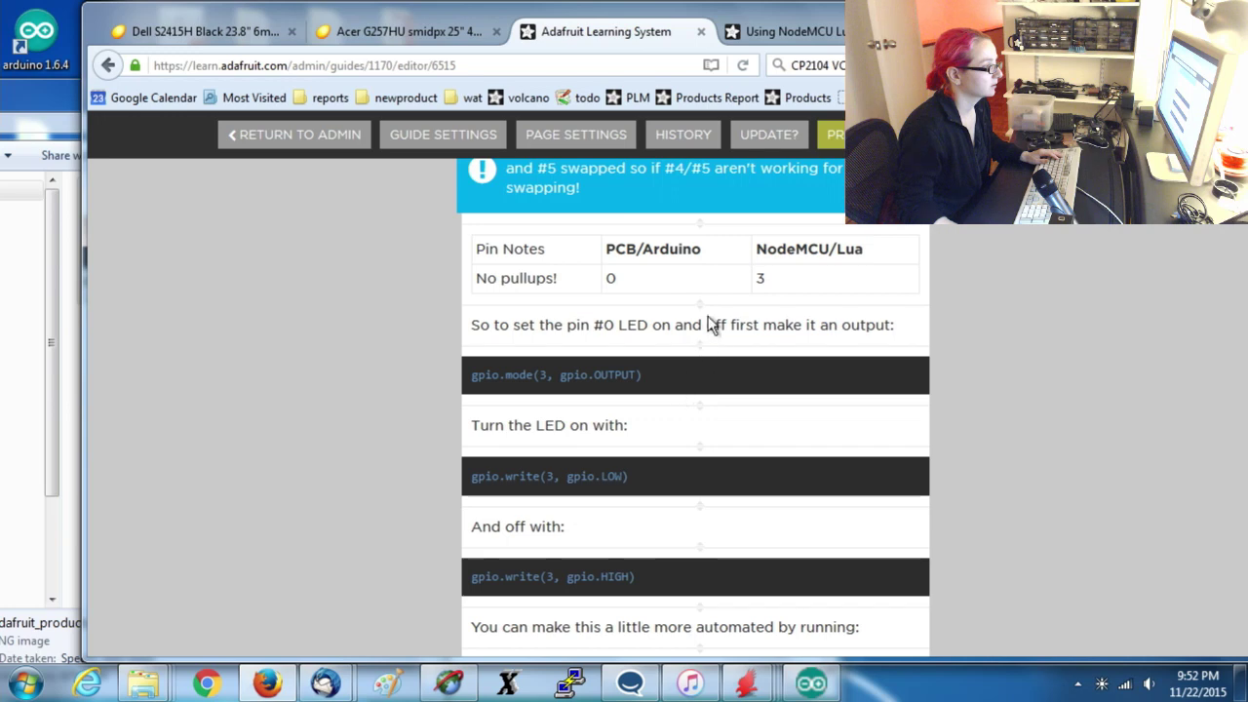
click(705, 305)
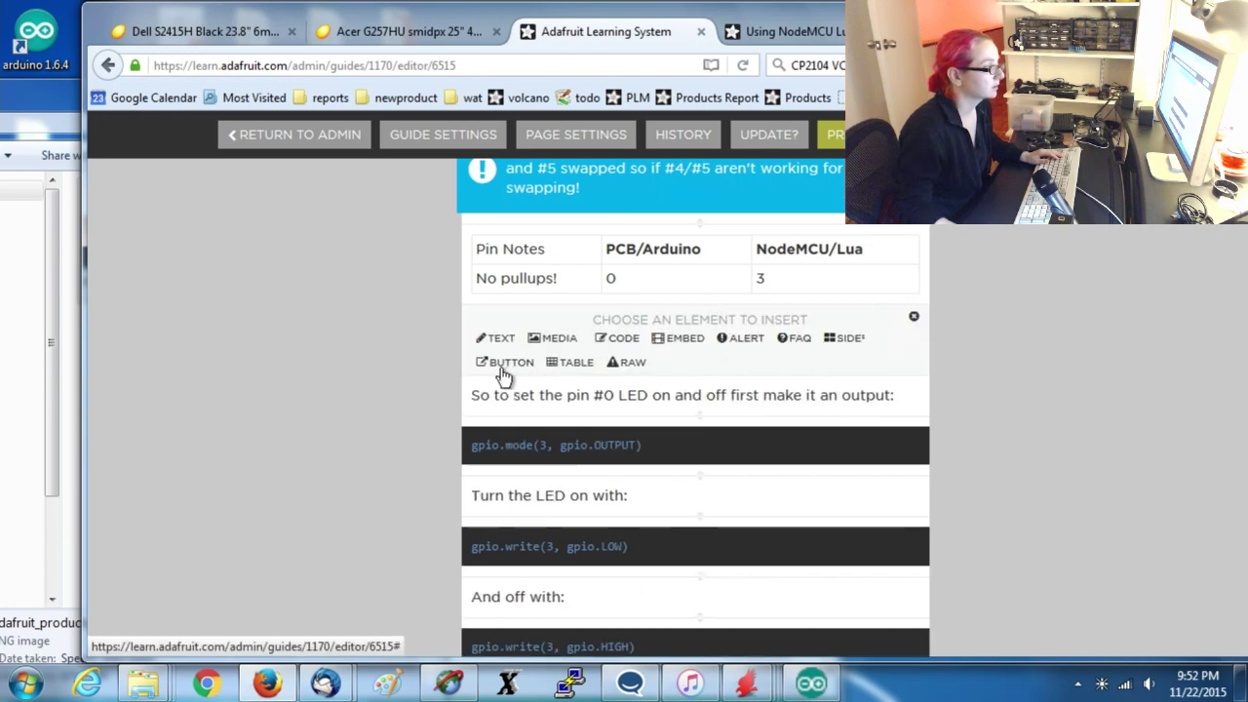
click(576, 367)
click(814, 33)
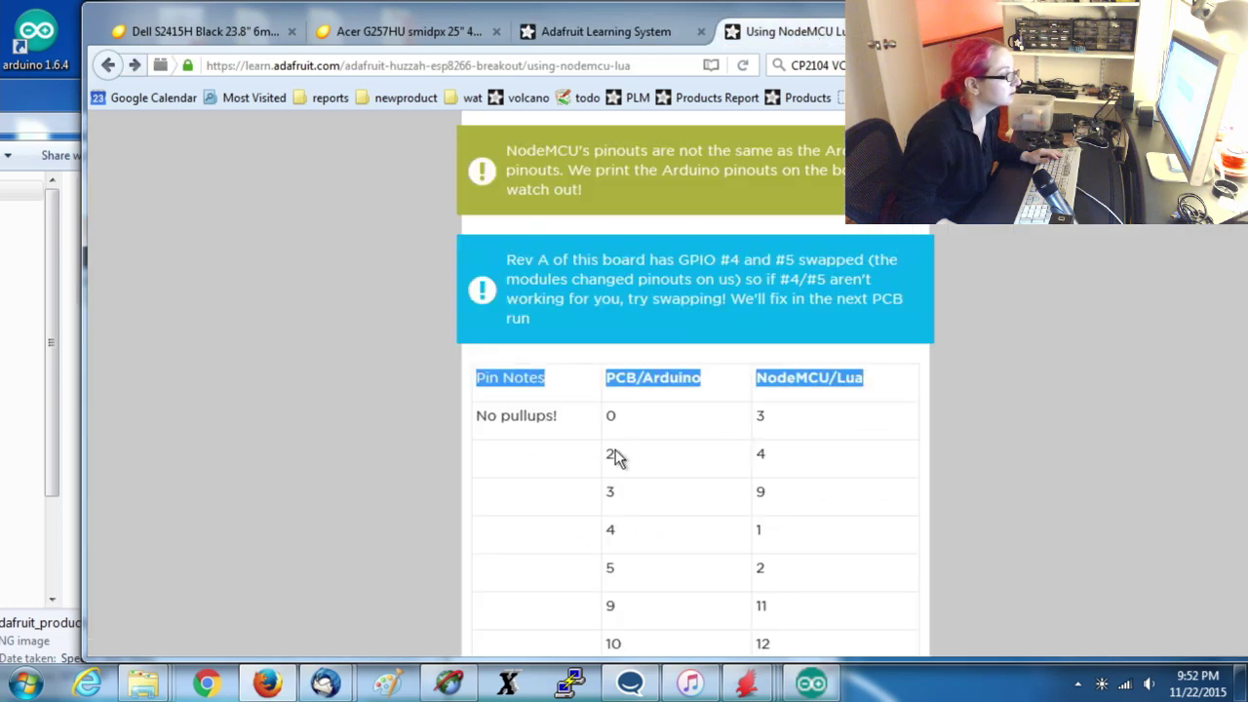
drag(616, 449, 783, 456)
click(612, 37)
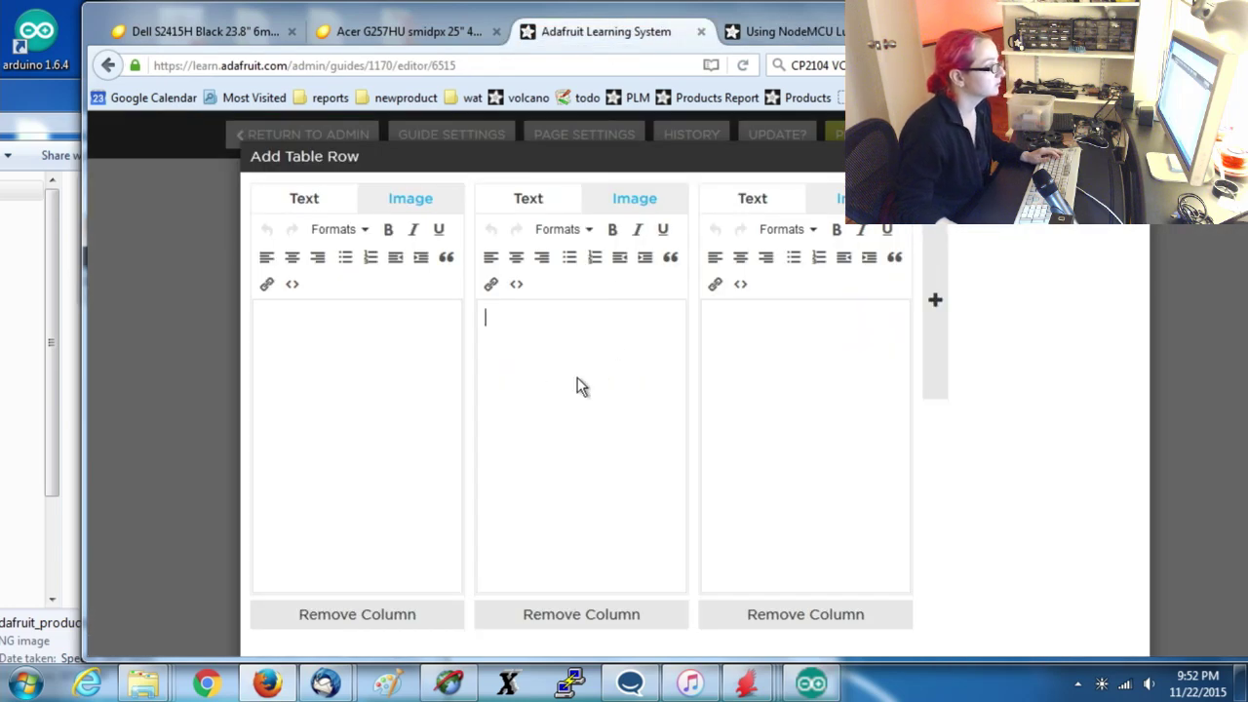
text(4)
scroll(985, 487, down, 1)
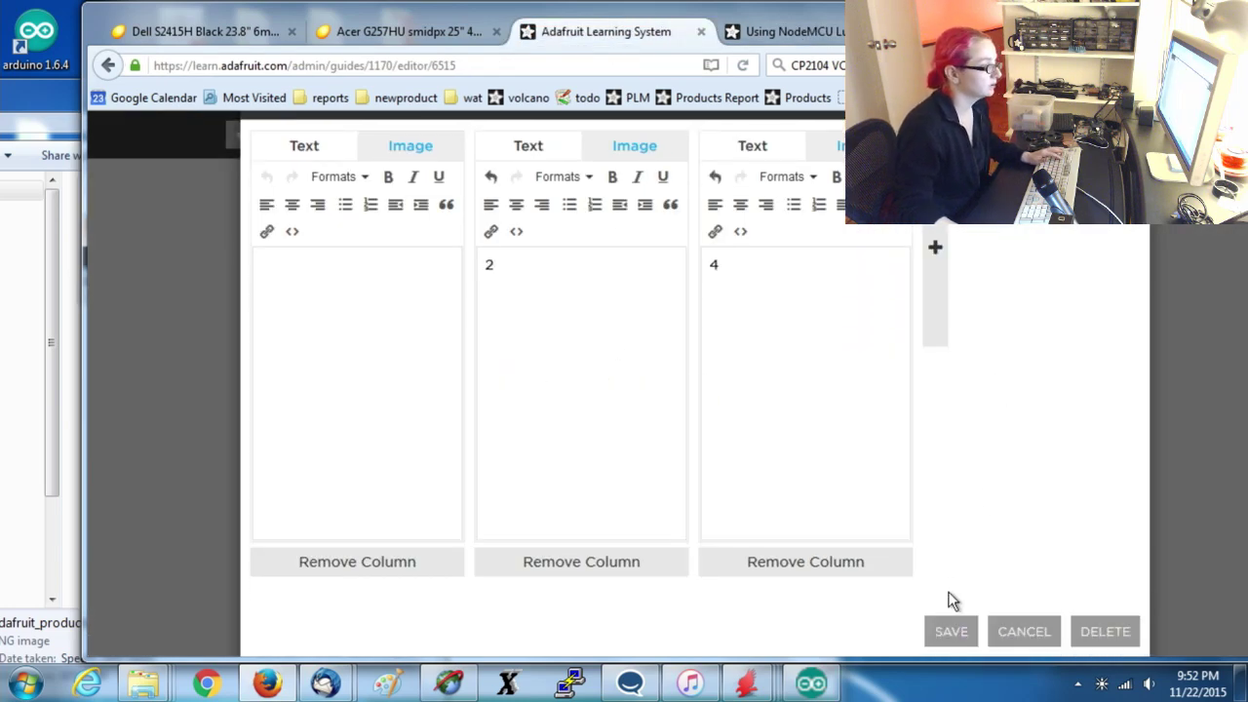
click(949, 629)
Add and save the 3 / 9 pin row to the table.
click(699, 332)
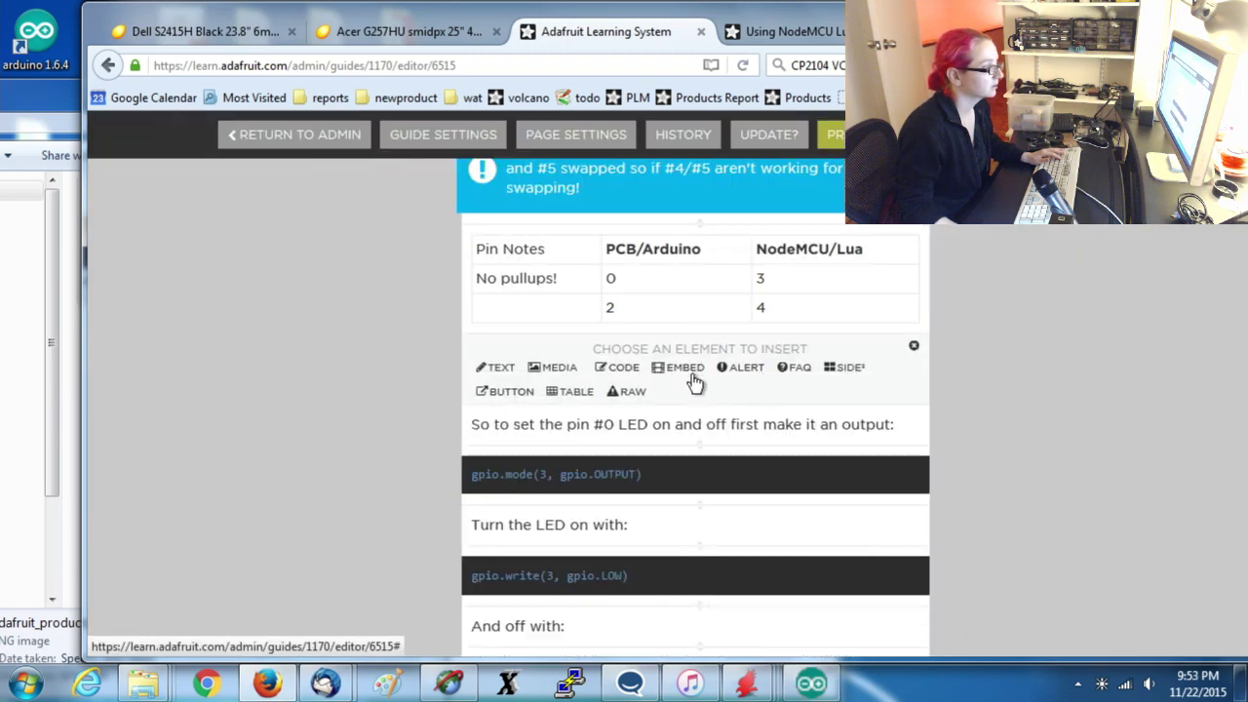
click(559, 395)
click(785, 31)
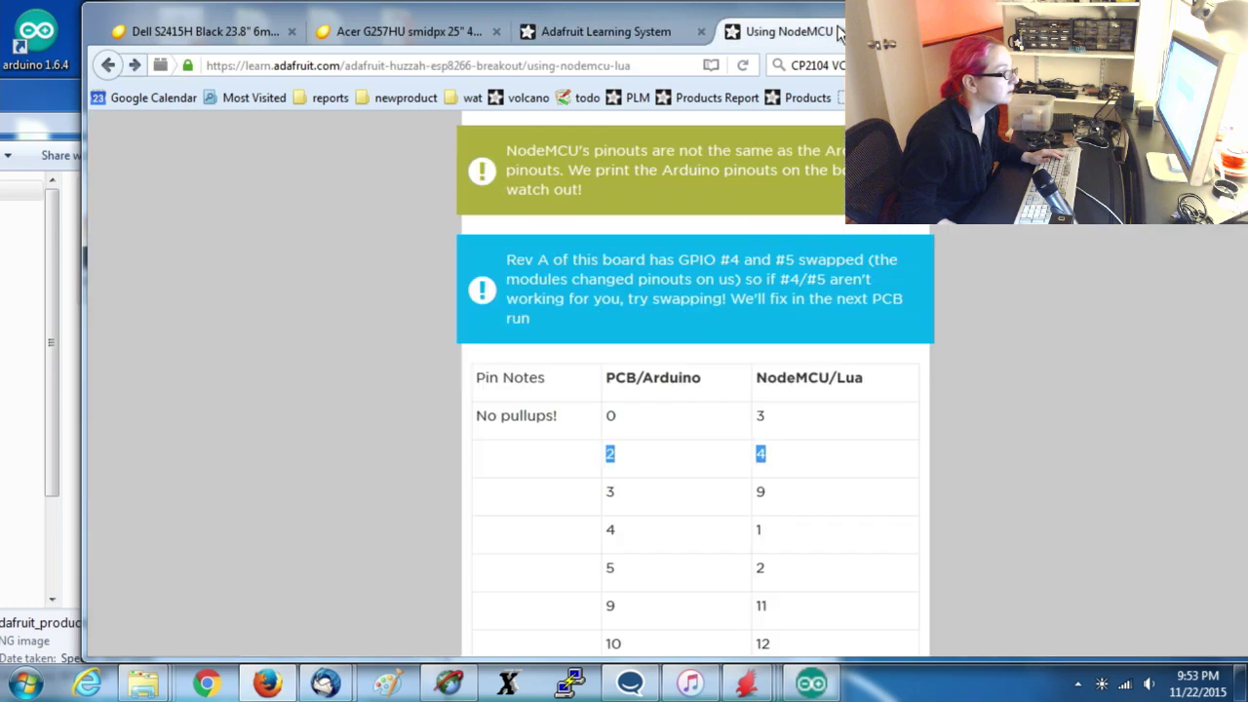
click(597, 32)
text(3)
click(827, 426)
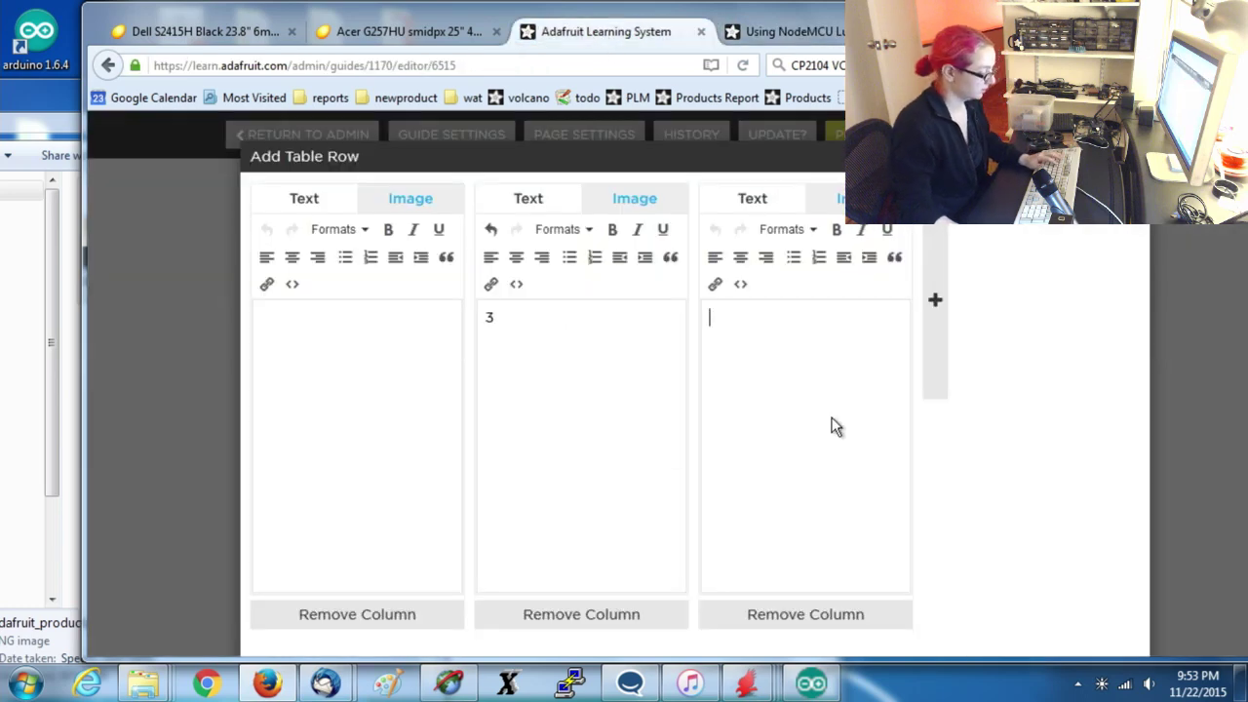
text(9)
scroll(780, 498, down, 1)
click(950, 631)
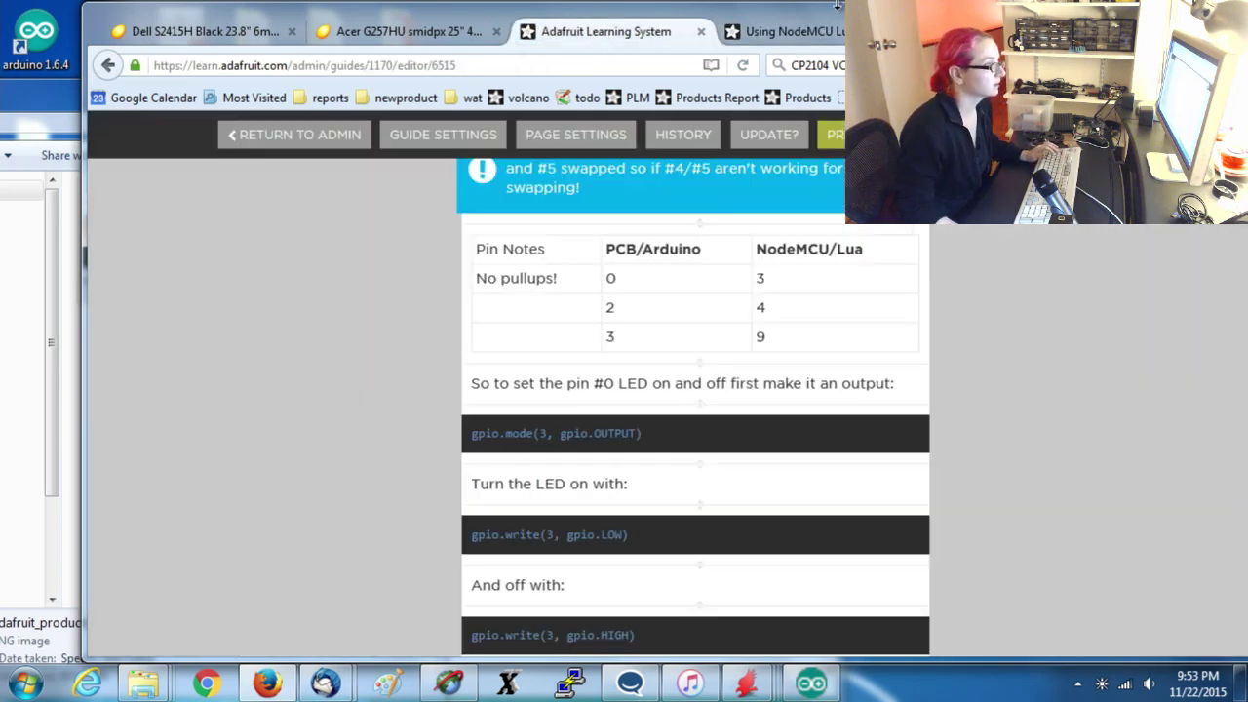
click(794, 32)
scroll(683, 390, down, 2)
Add a 4 / 1 row to the pin table, checking the published guide for values.
drag(605, 307, 802, 317)
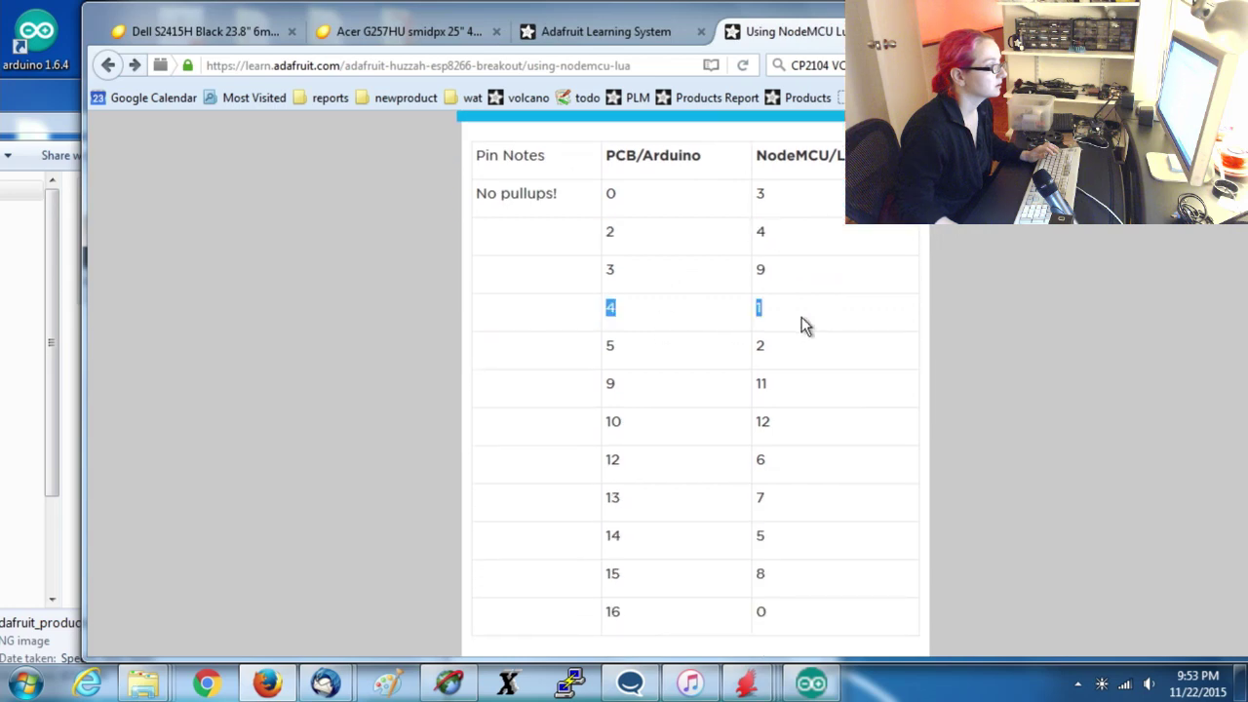
click(654, 33)
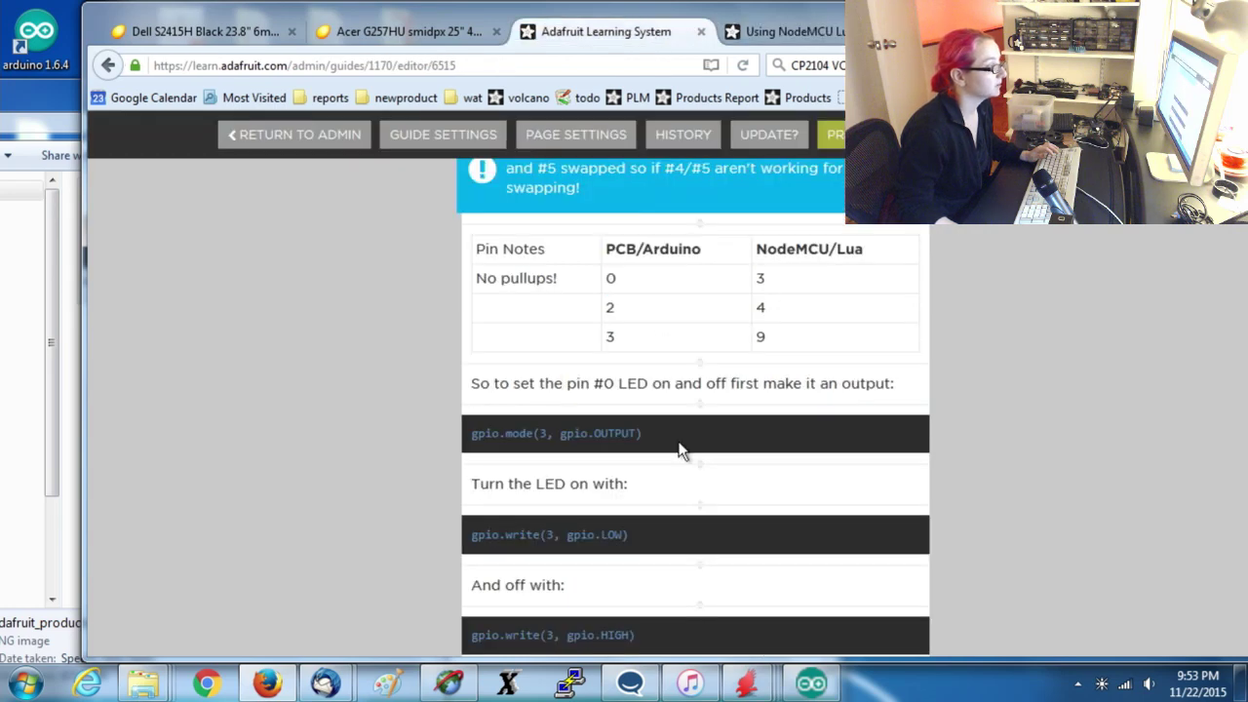
click(698, 358)
click(570, 420)
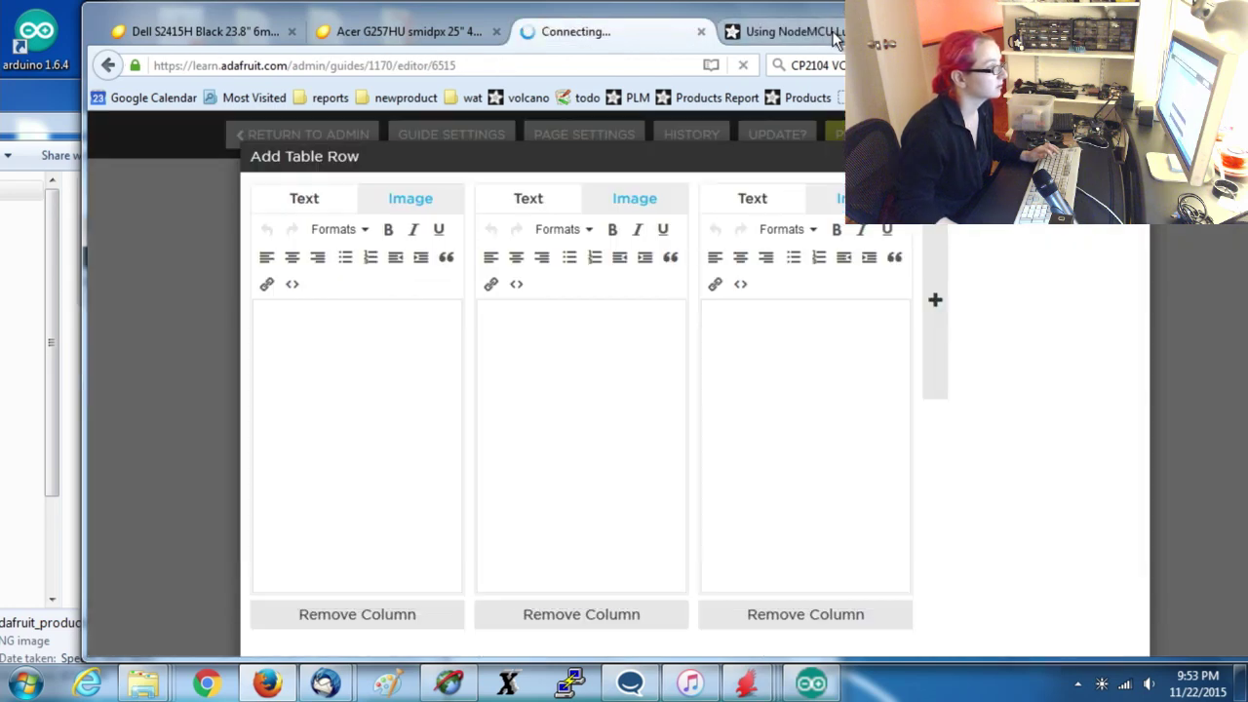
click(722, 31)
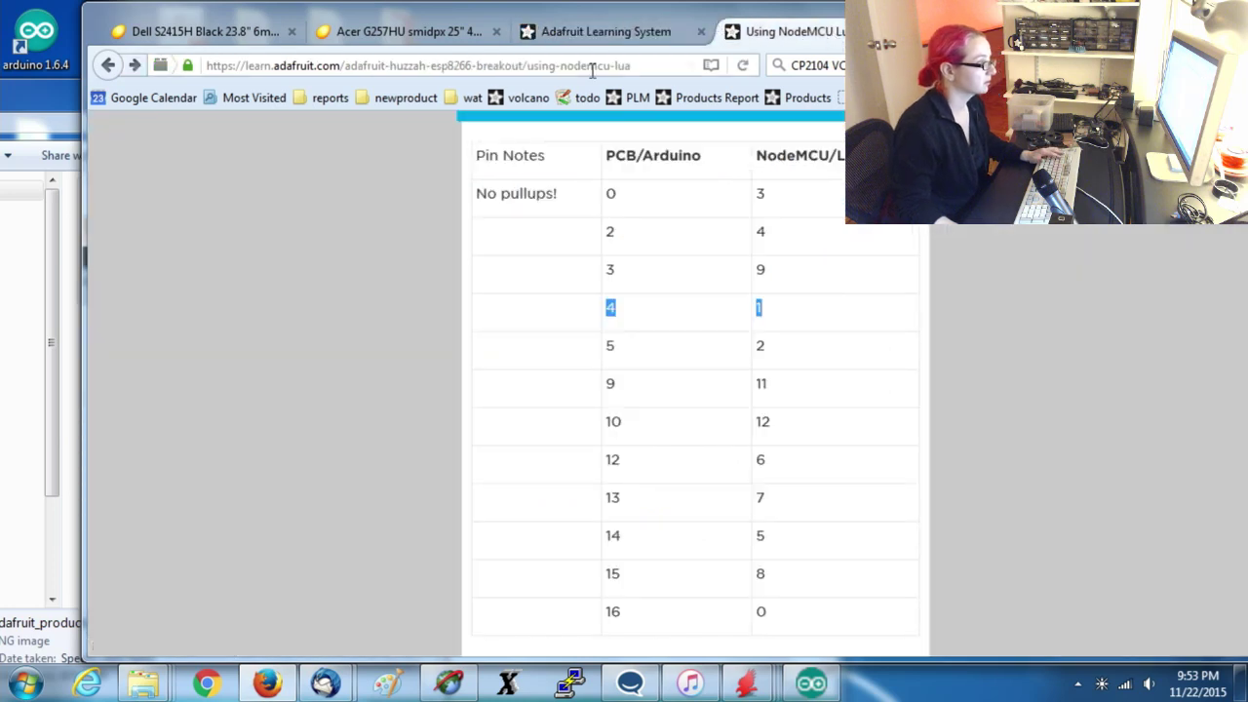
key(ctrl+Page_Up)
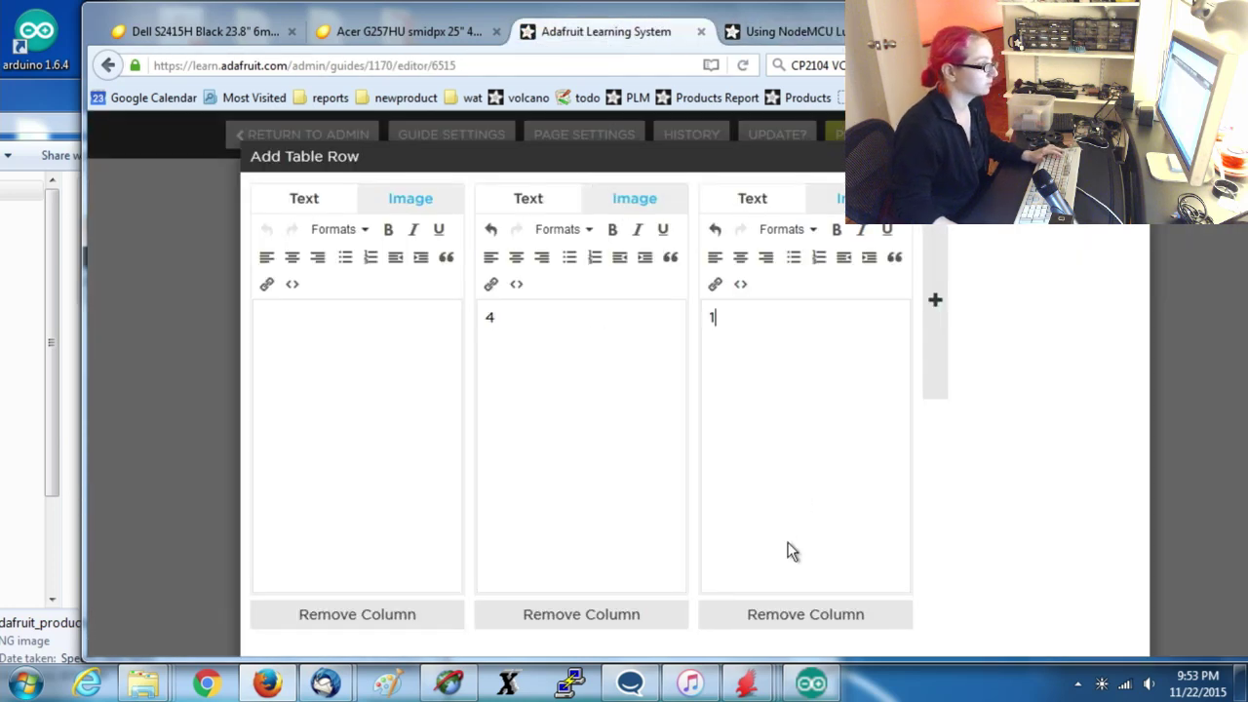
scroll(788, 542, down, 1)
click(970, 632)
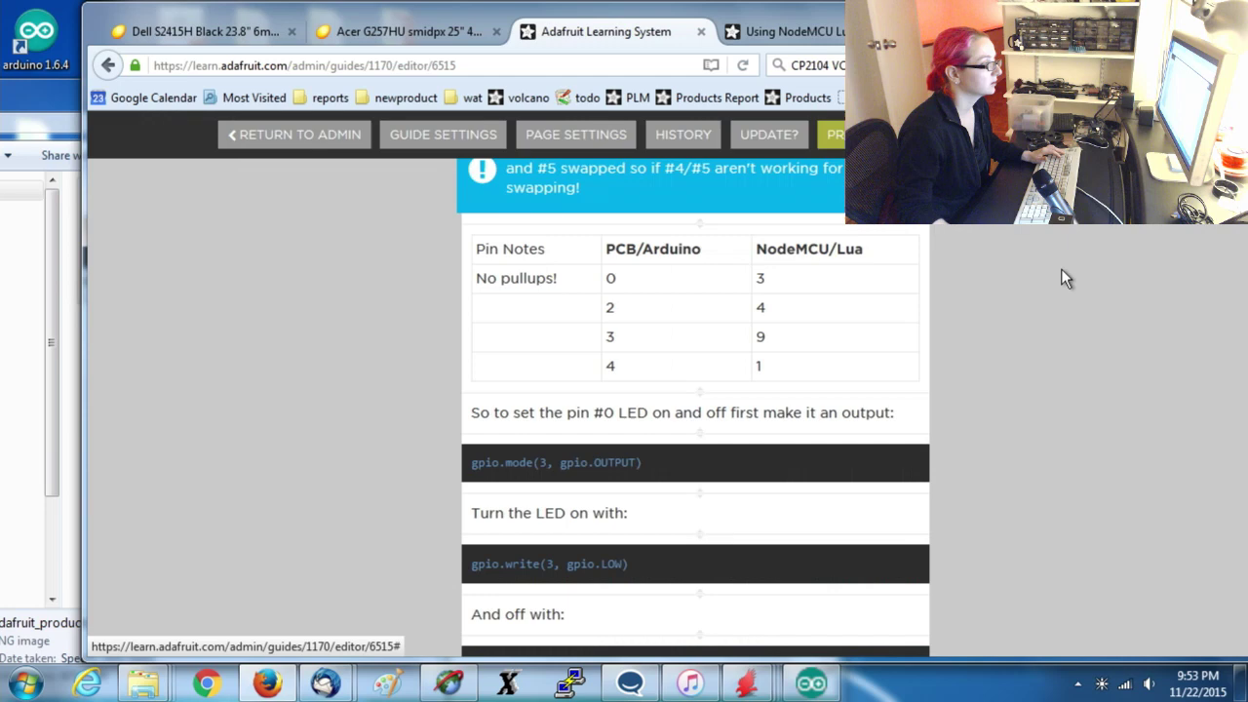
Add a 5 / 2 row below the pin table.
click(760, 34)
click(614, 32)
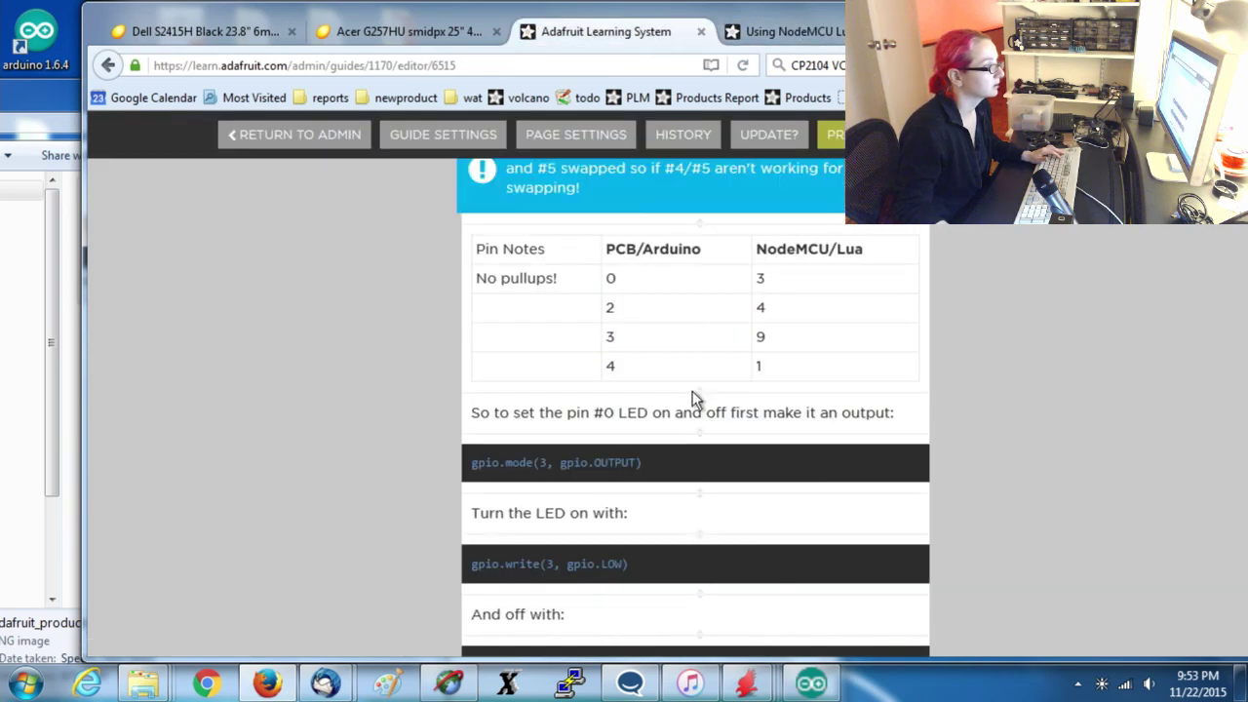
click(702, 394)
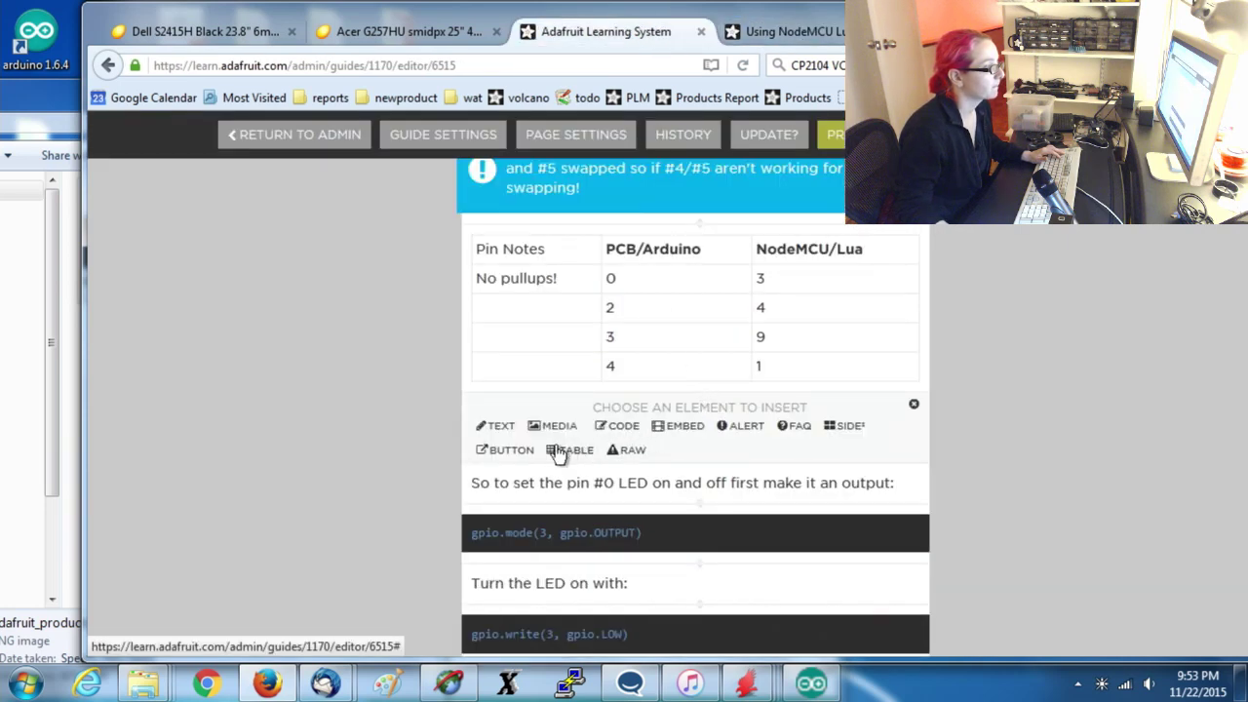
click(556, 453)
click(611, 417)
text(5)
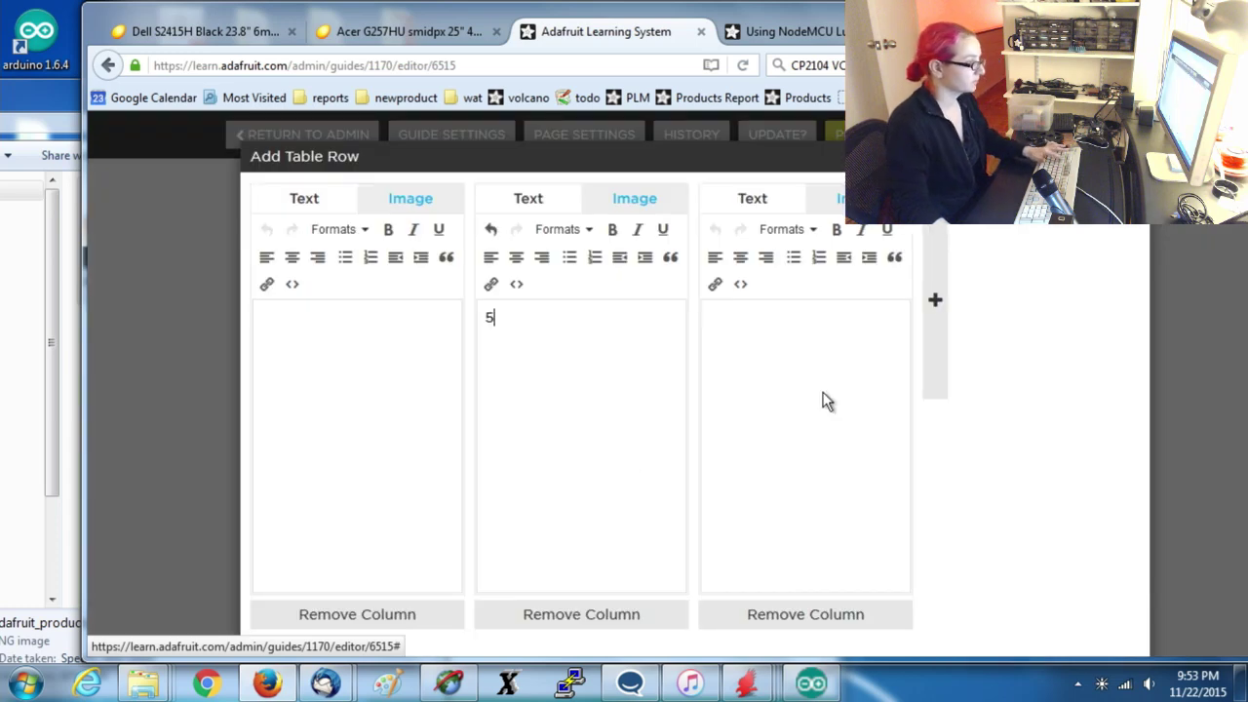
click(822, 400)
text(2)
scroll(944, 536, down, 2)
click(947, 601)
Add a 9 / 11 row to the pin table.
click(818, 35)
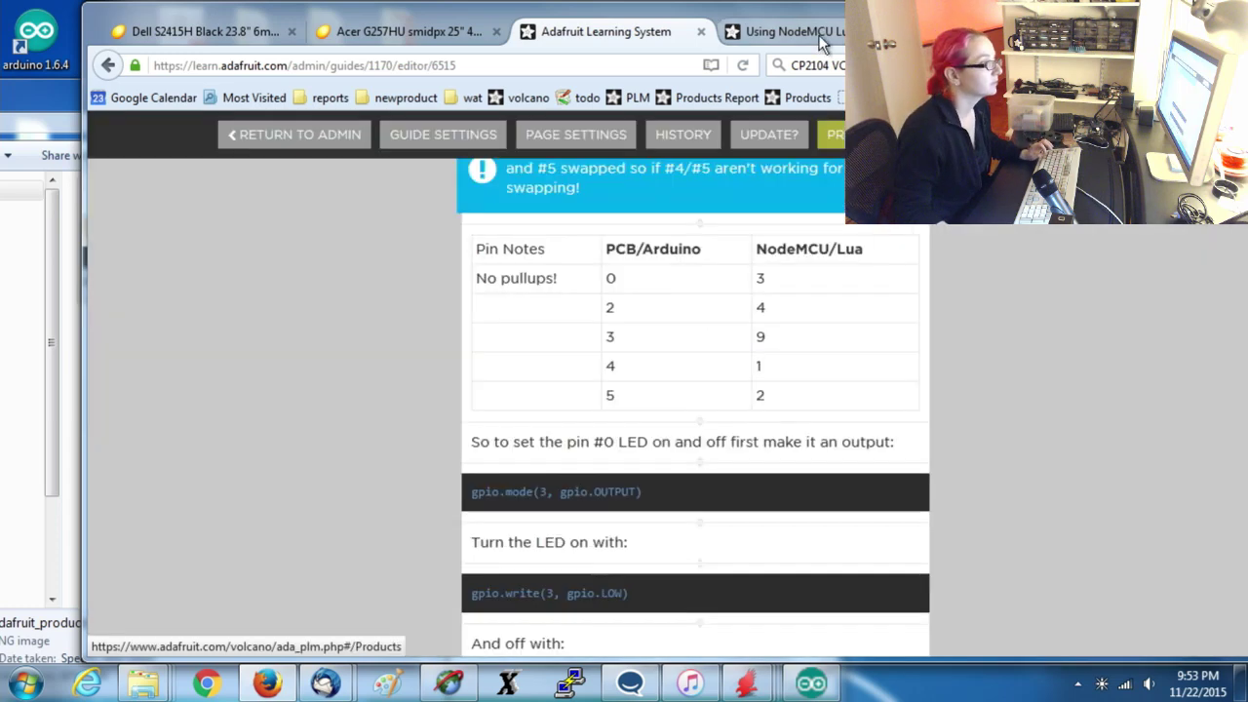
click(620, 41)
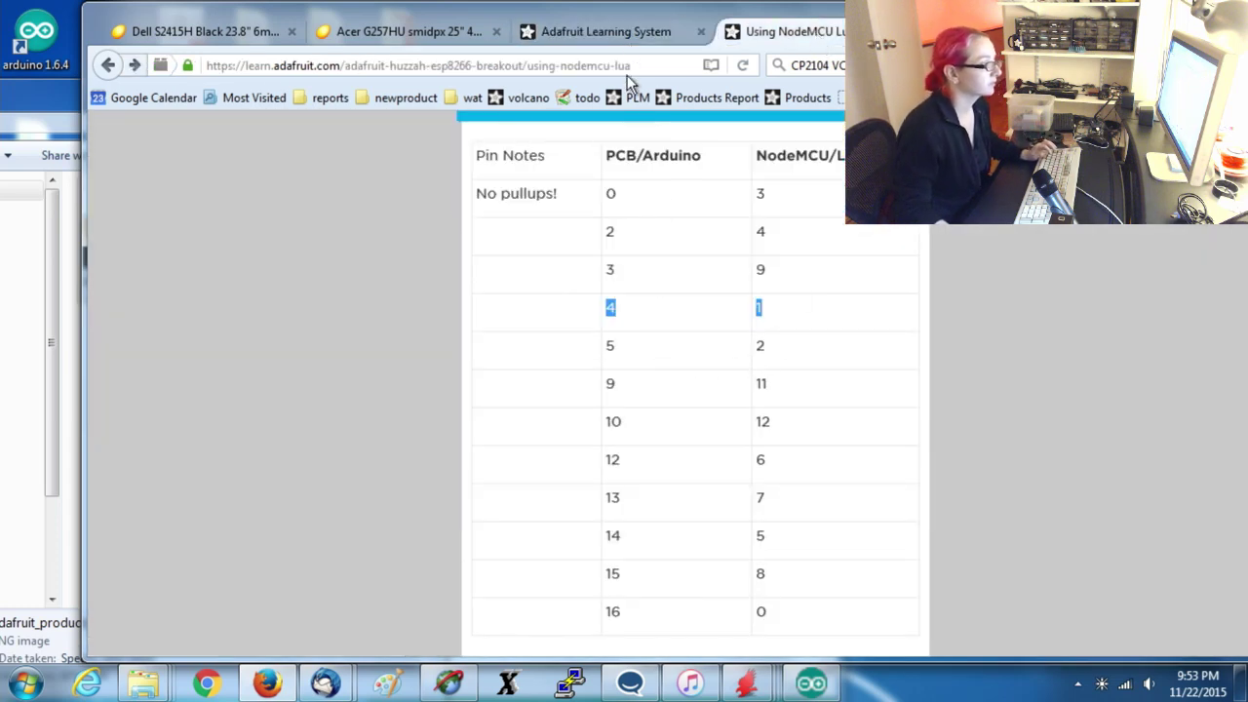
click(701, 421)
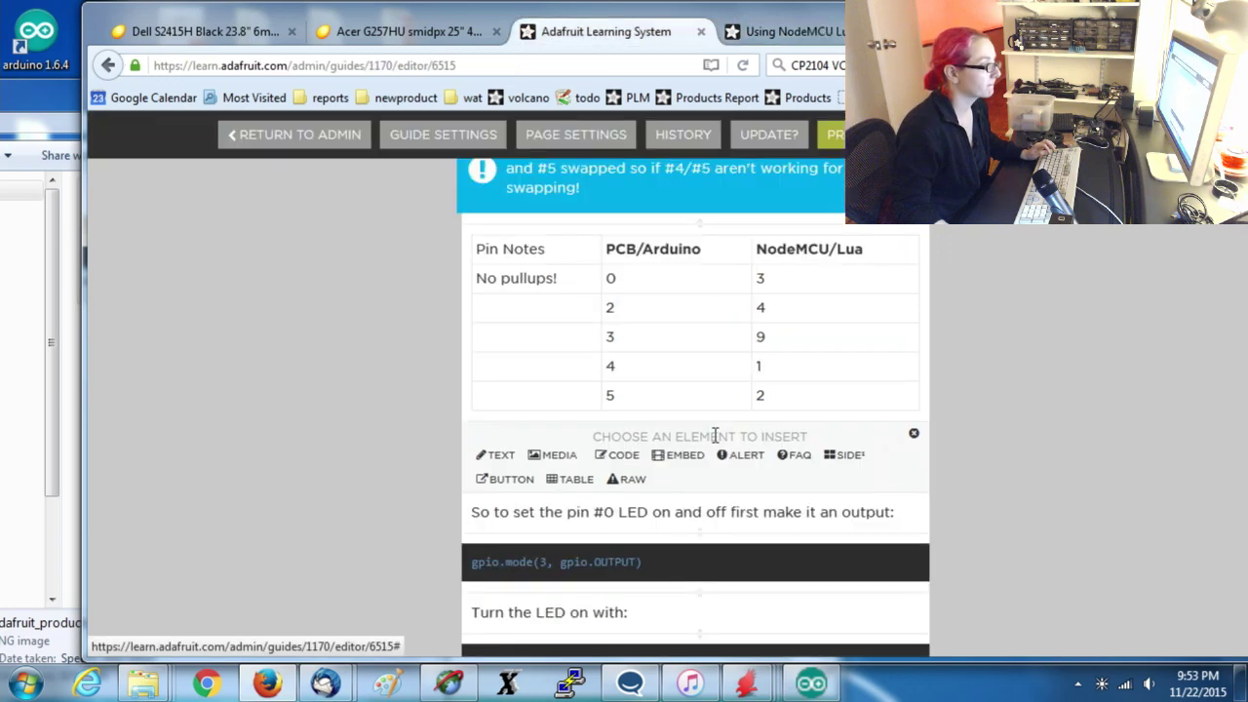
click(633, 398)
click(666, 417)
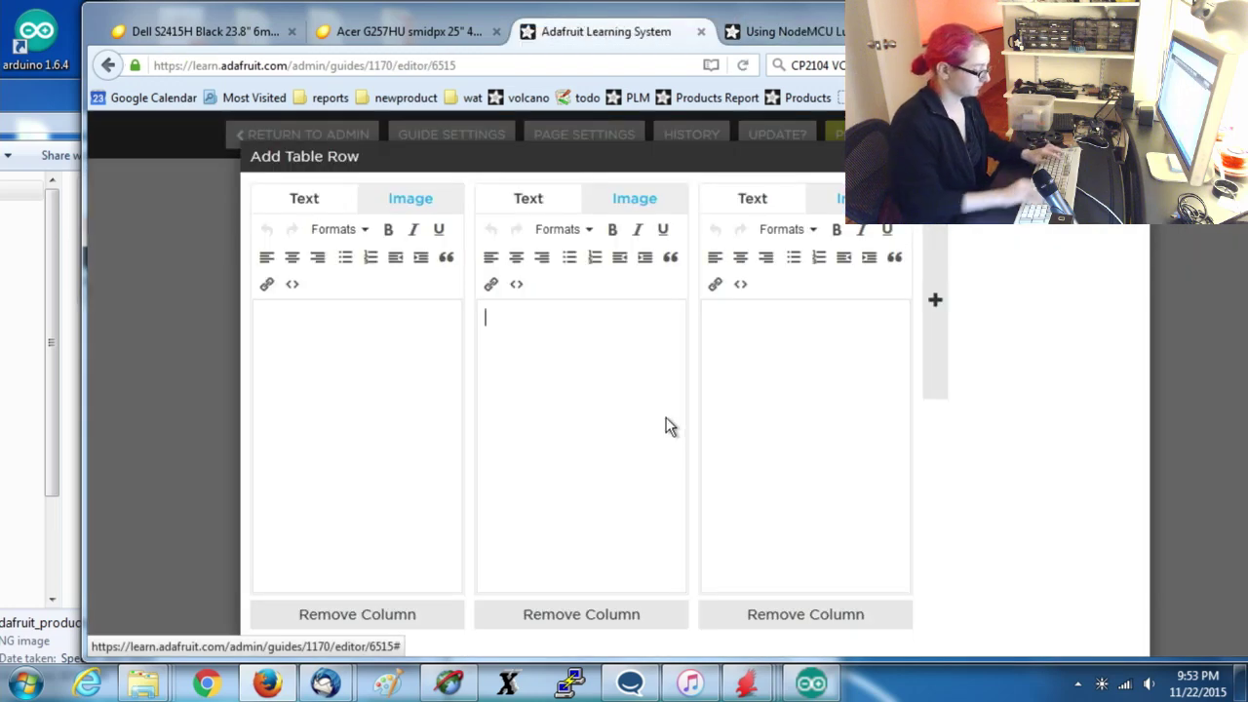
text(9)
key(Tab)
text(11)
scroll(714, 429, down, 3)
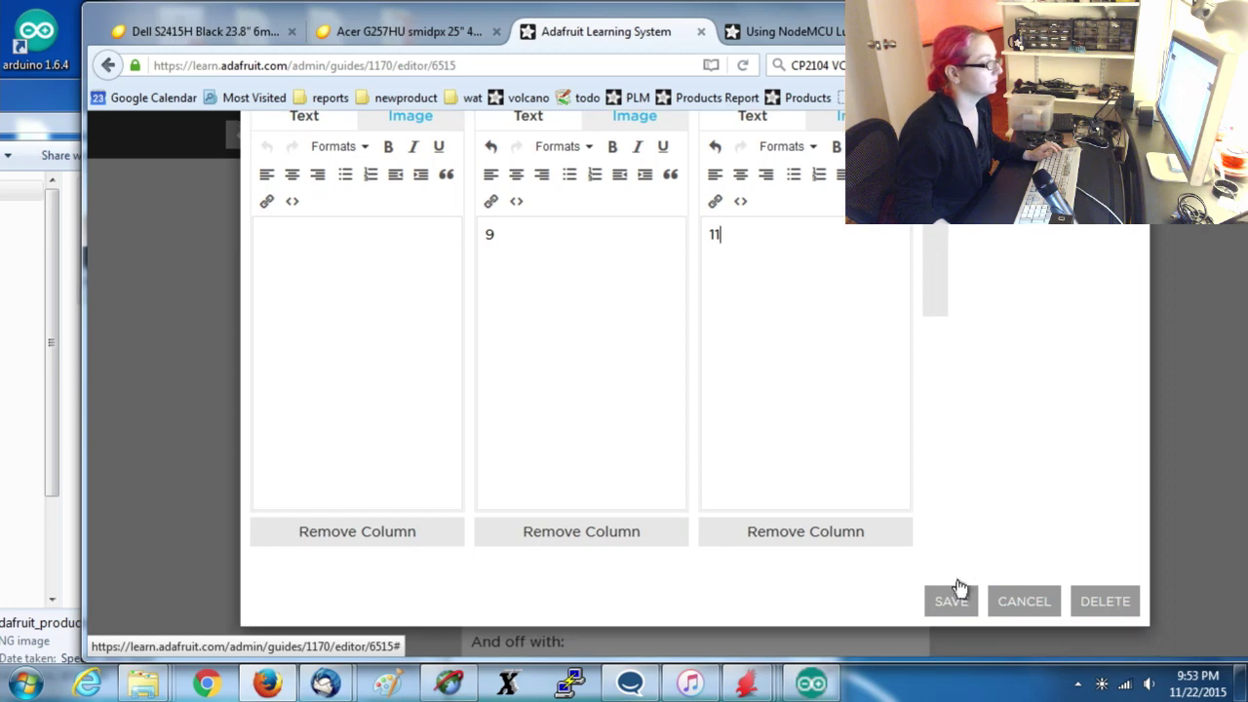
click(956, 594)
Add a 10 / 12 row to the pin table.
click(805, 34)
scroll(733, 277, down, 2)
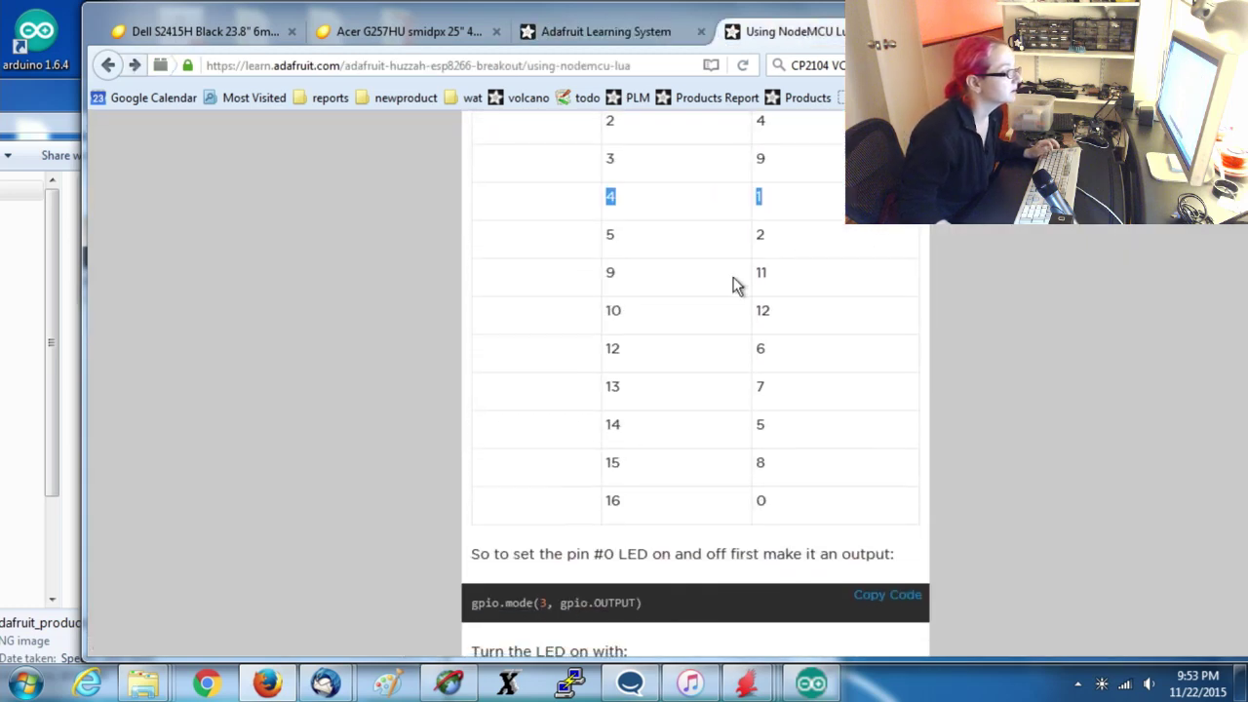
click(606, 32)
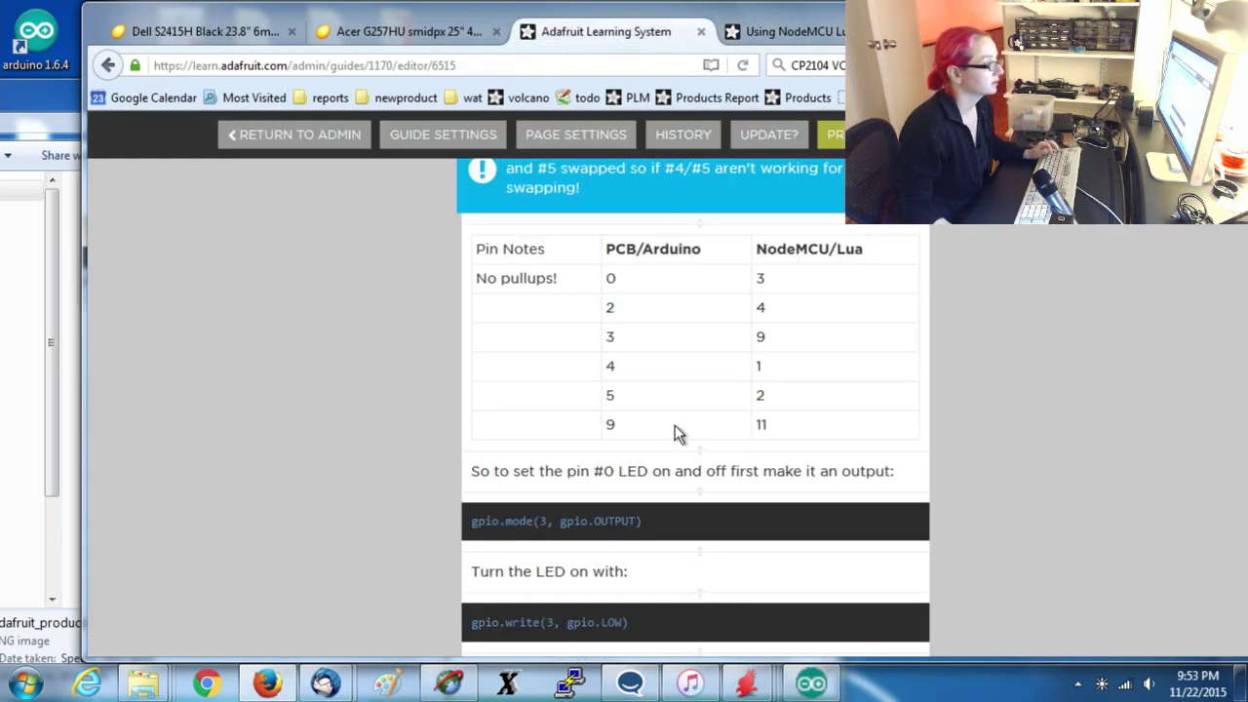
click(694, 453)
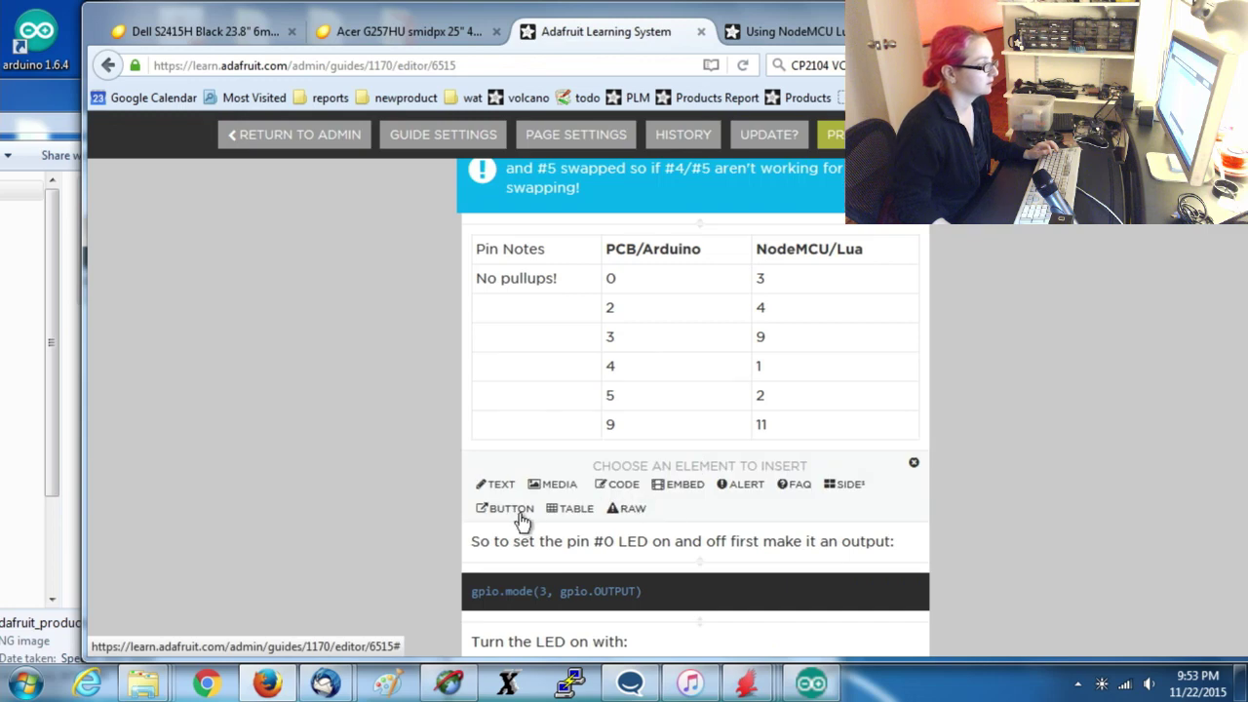
click(674, 302)
click(771, 29)
click(605, 32)
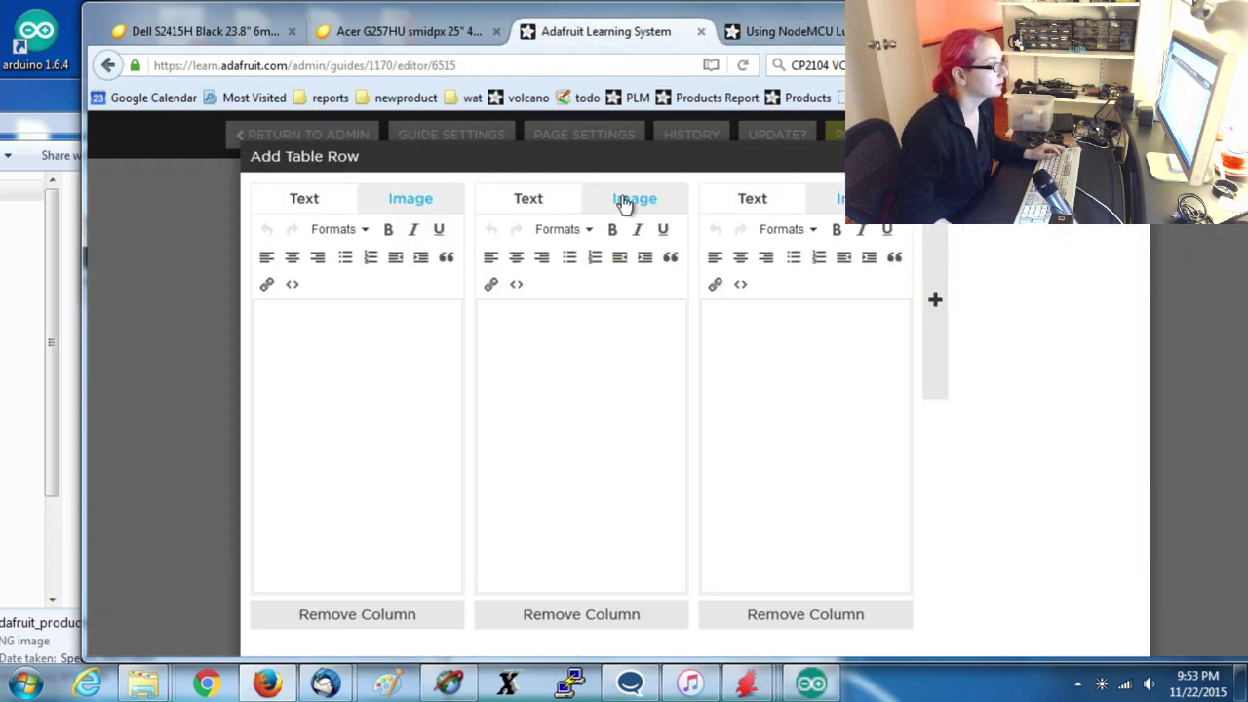
click(588, 336)
text(10)
key(Tab)
text(12)
scroll(928, 417, down, 1)
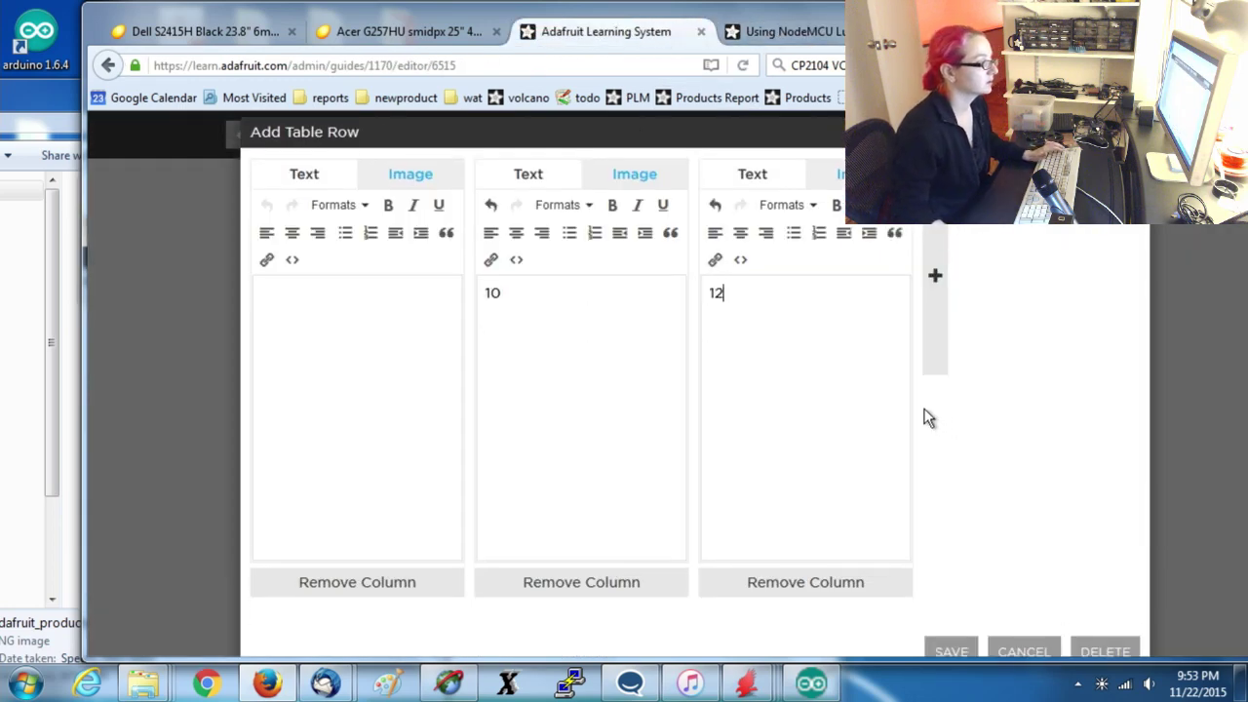
click(949, 634)
Add a 12 / 6 row to the pin table.
click(785, 31)
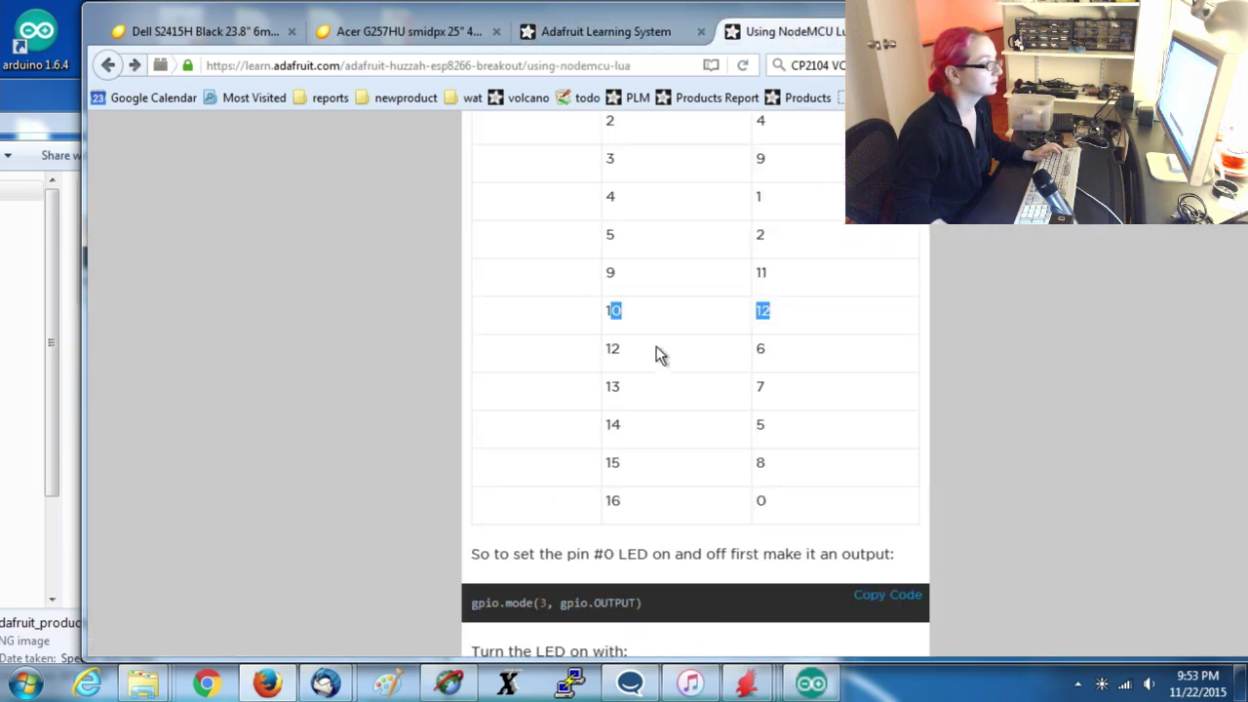
click(634, 33)
click(704, 487)
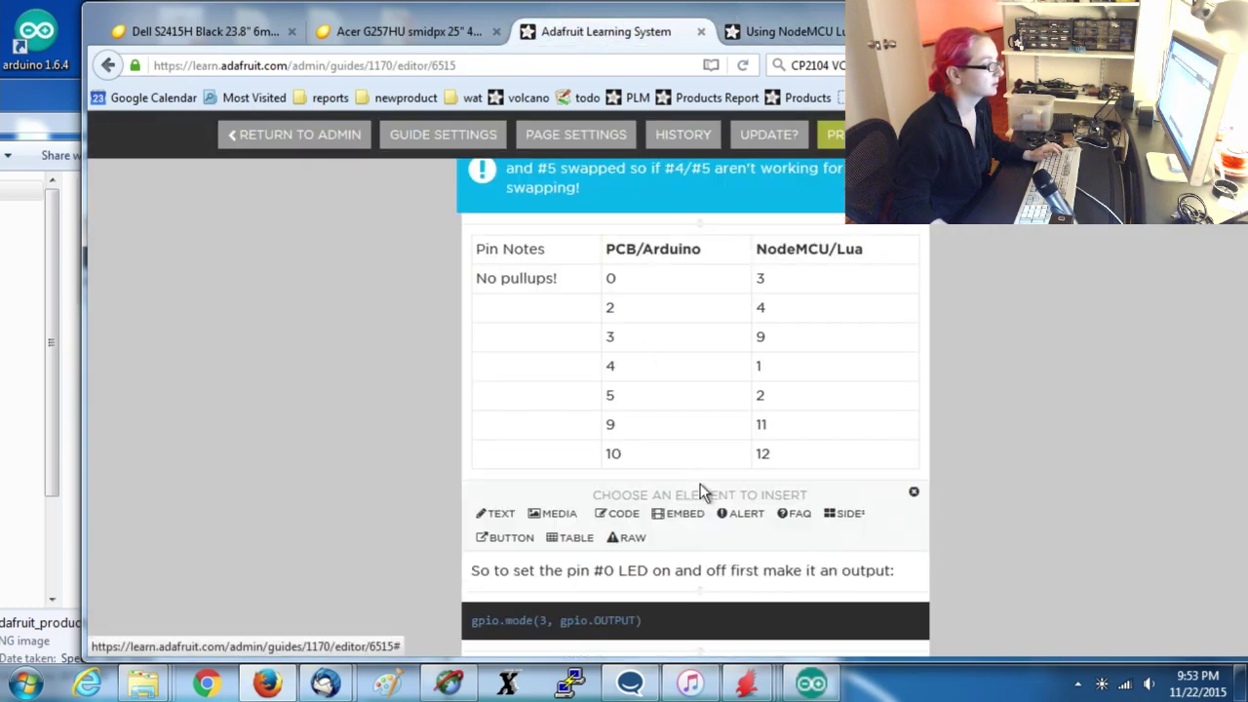
click(581, 537)
click(589, 411)
text(12)
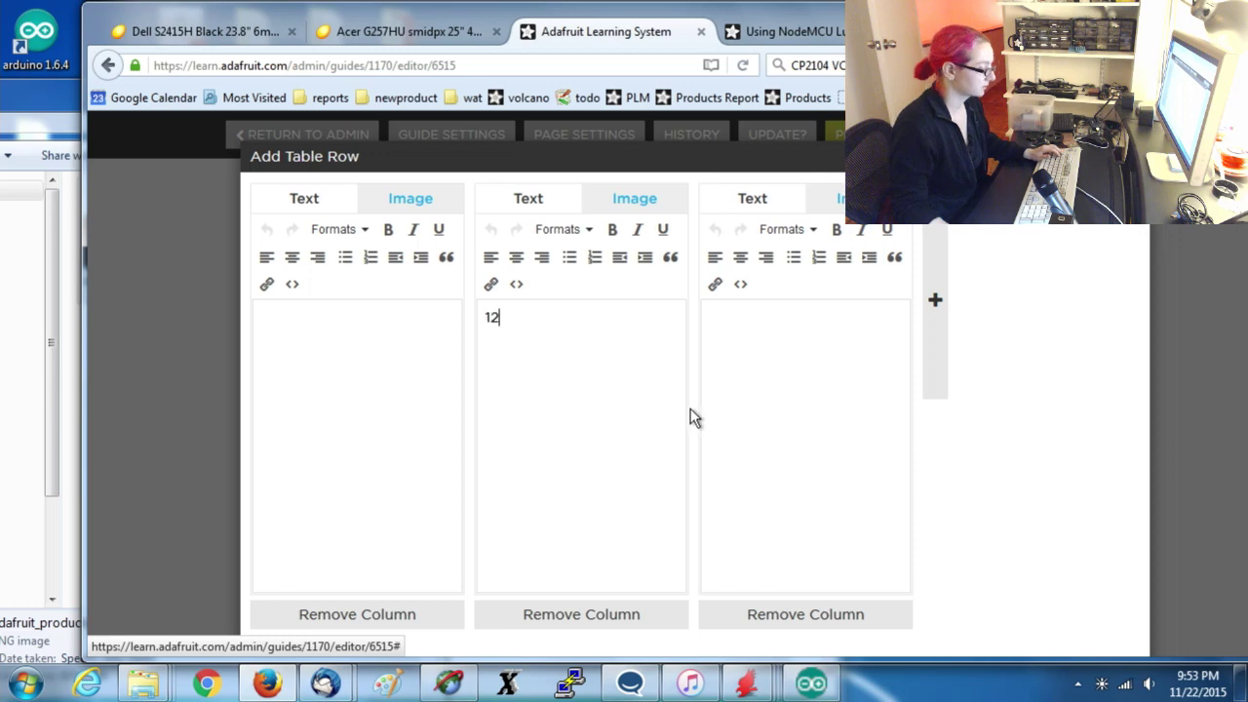
key(Tab)
text(6)
click(797, 33)
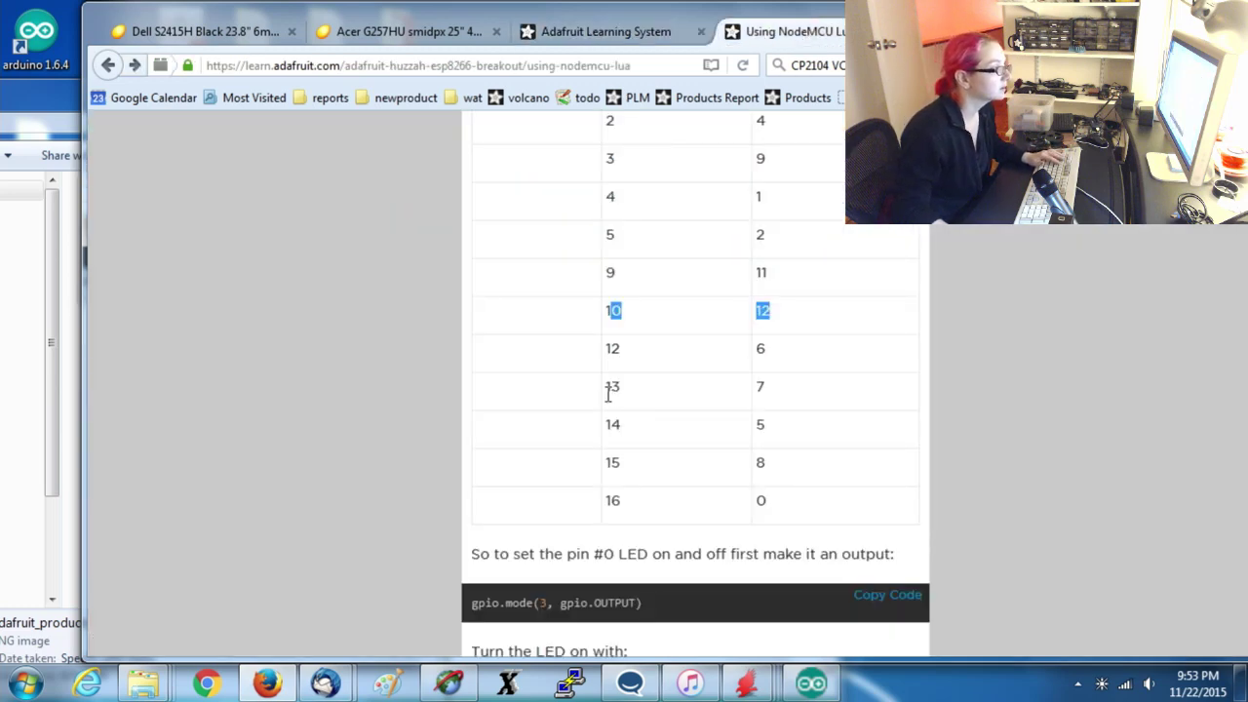
drag(606, 393, 799, 395)
click(604, 32)
scroll(801, 512, down, 1)
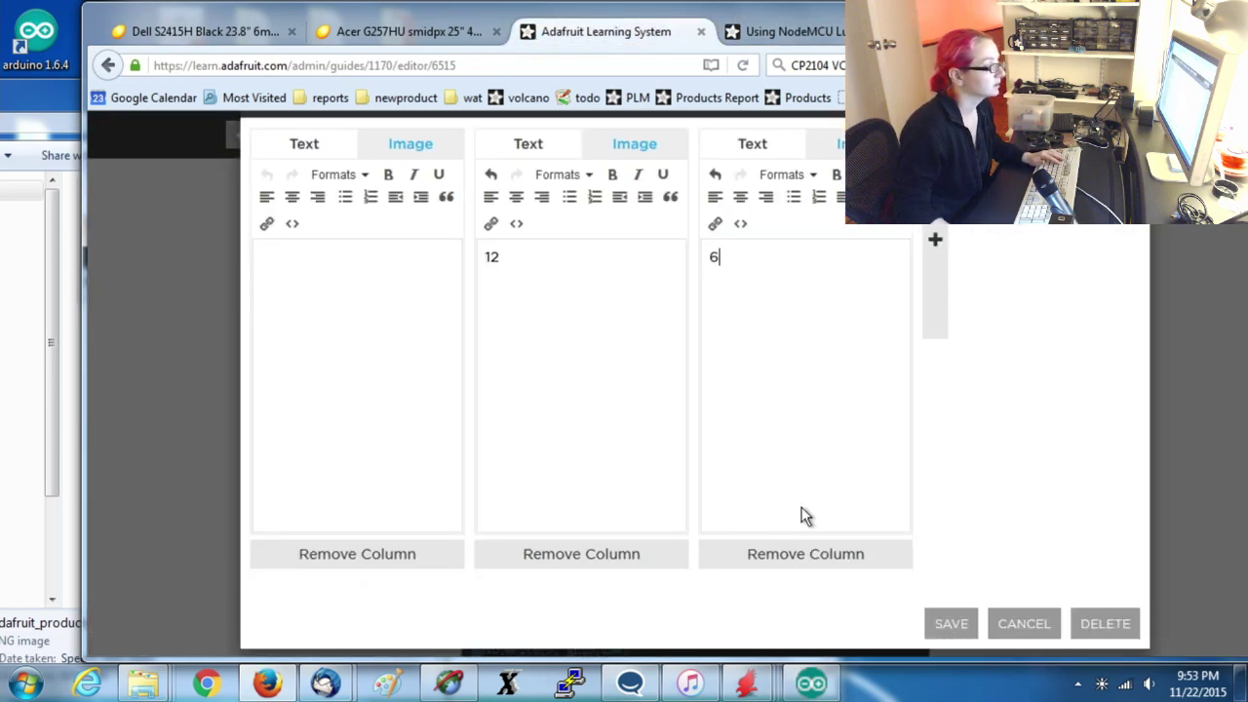
click(951, 623)
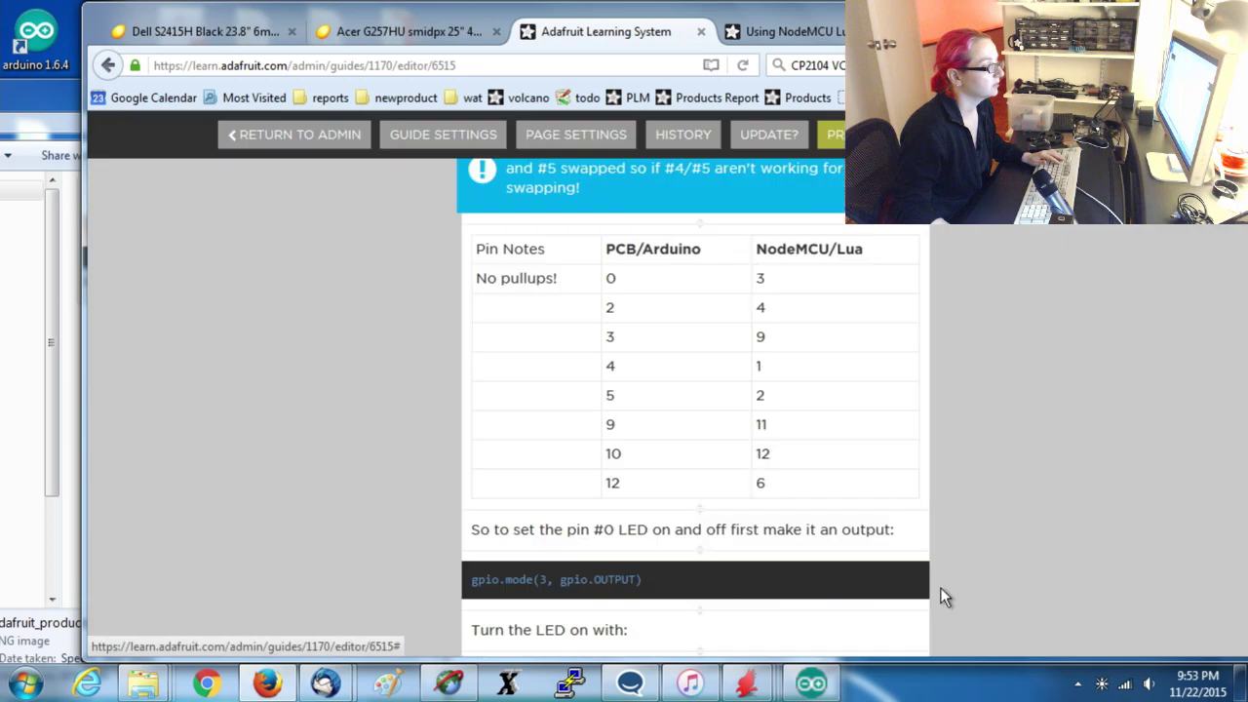
Add a 13 / 7 row to the pin table.
click(699, 507)
click(561, 573)
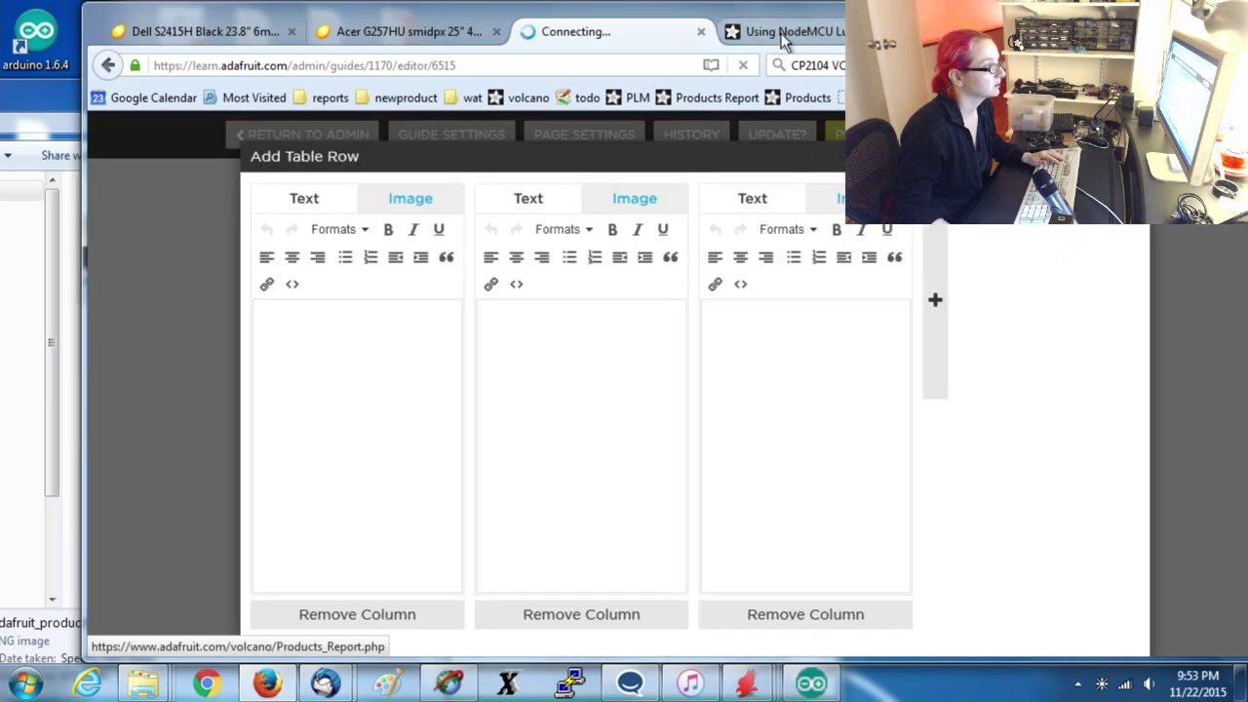
click(785, 31)
click(646, 29)
click(600, 347)
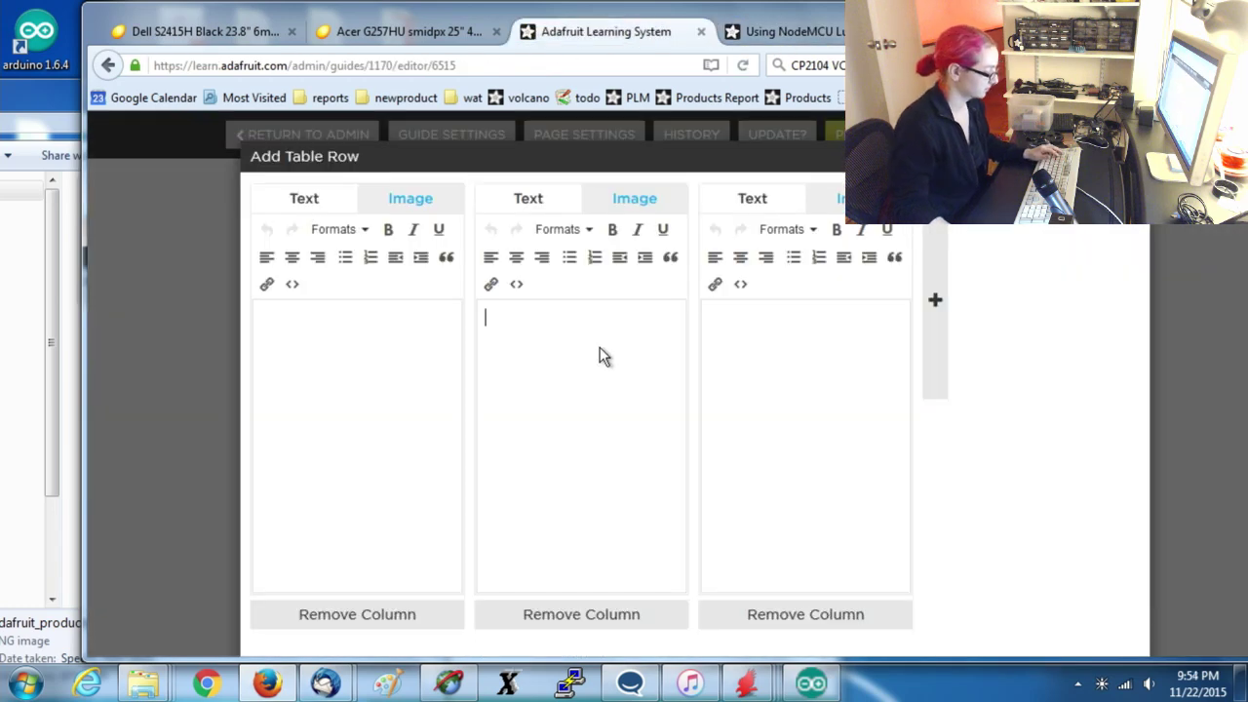
text(13)
click(815, 393)
text(7)
scroll(1047, 393, down, 2)
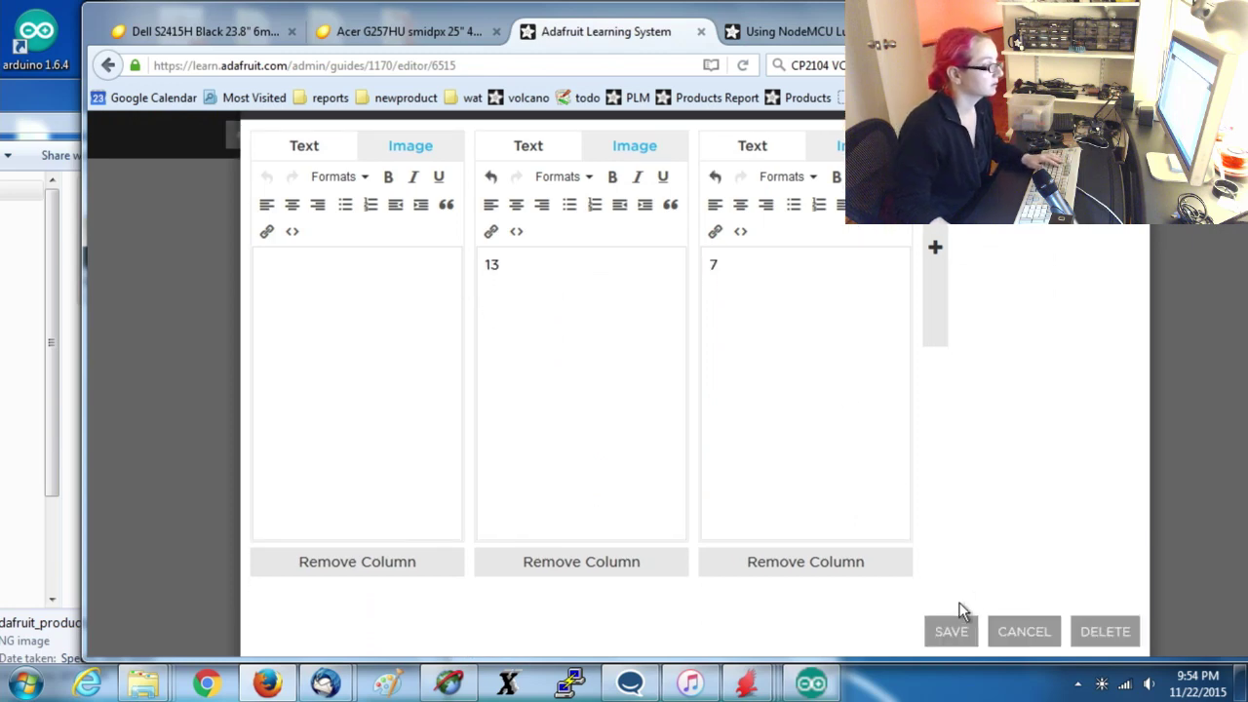
click(952, 626)
Add a 14 / 5 row, correcting the mistyped 13 to 14.
click(789, 32)
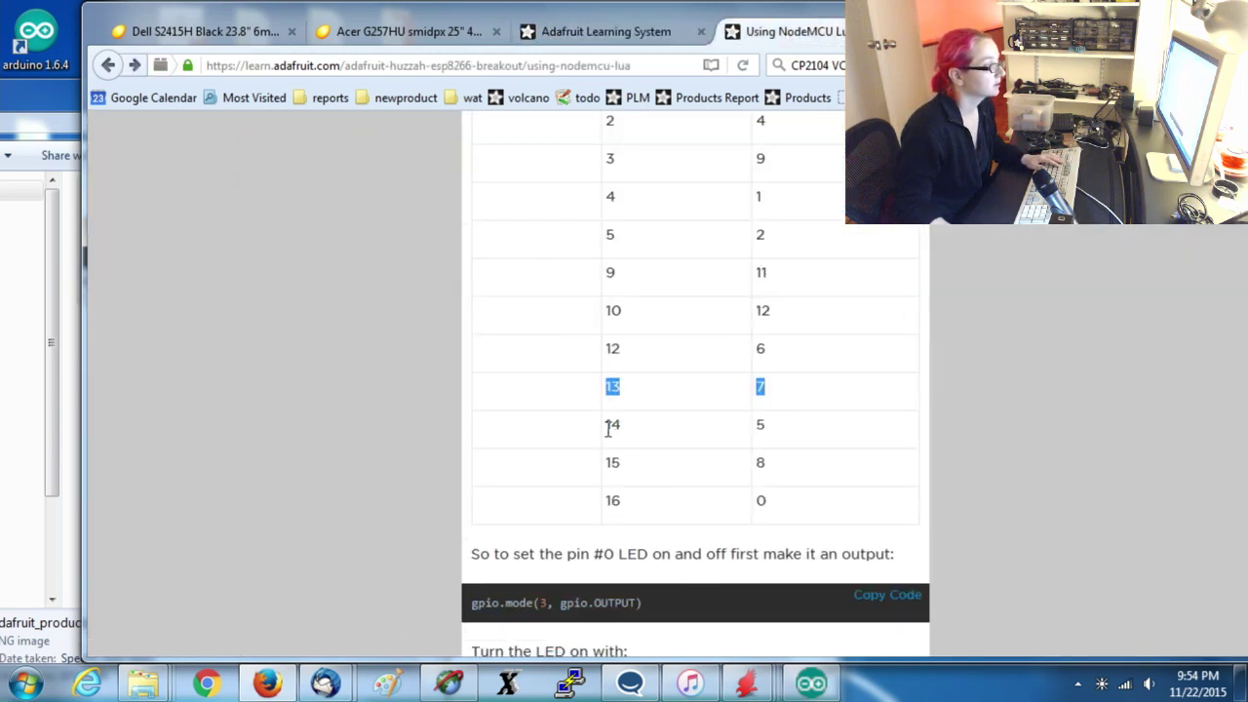
drag(609, 429, 795, 437)
click(628, 31)
scroll(702, 438, down, 2)
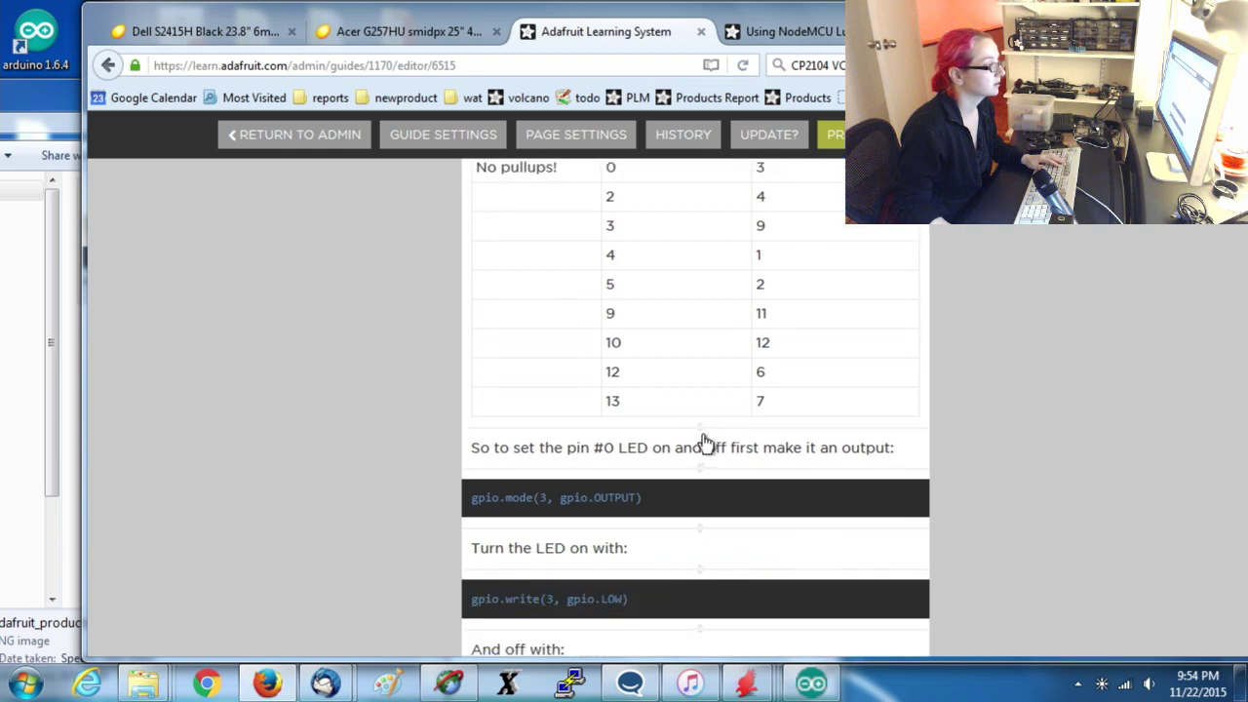
click(701, 430)
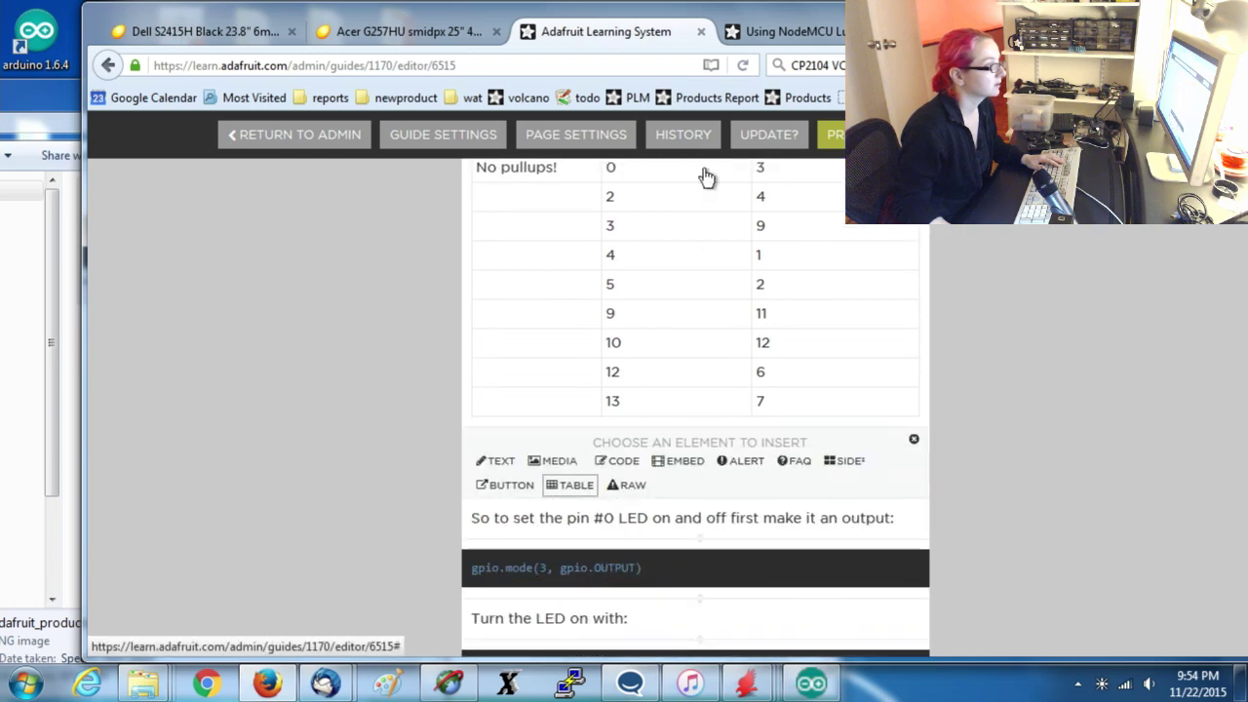
click(781, 32)
click(648, 33)
click(628, 349)
text(13)
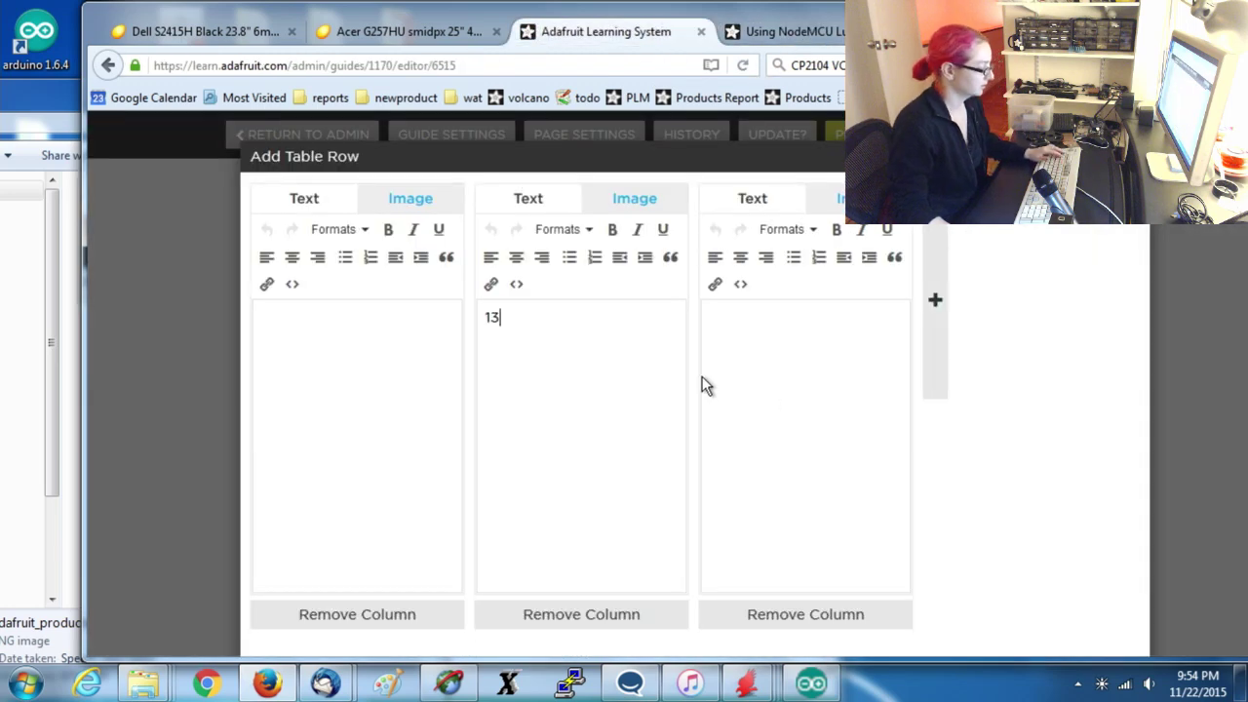
click(789, 391)
text(5)
click(651, 308)
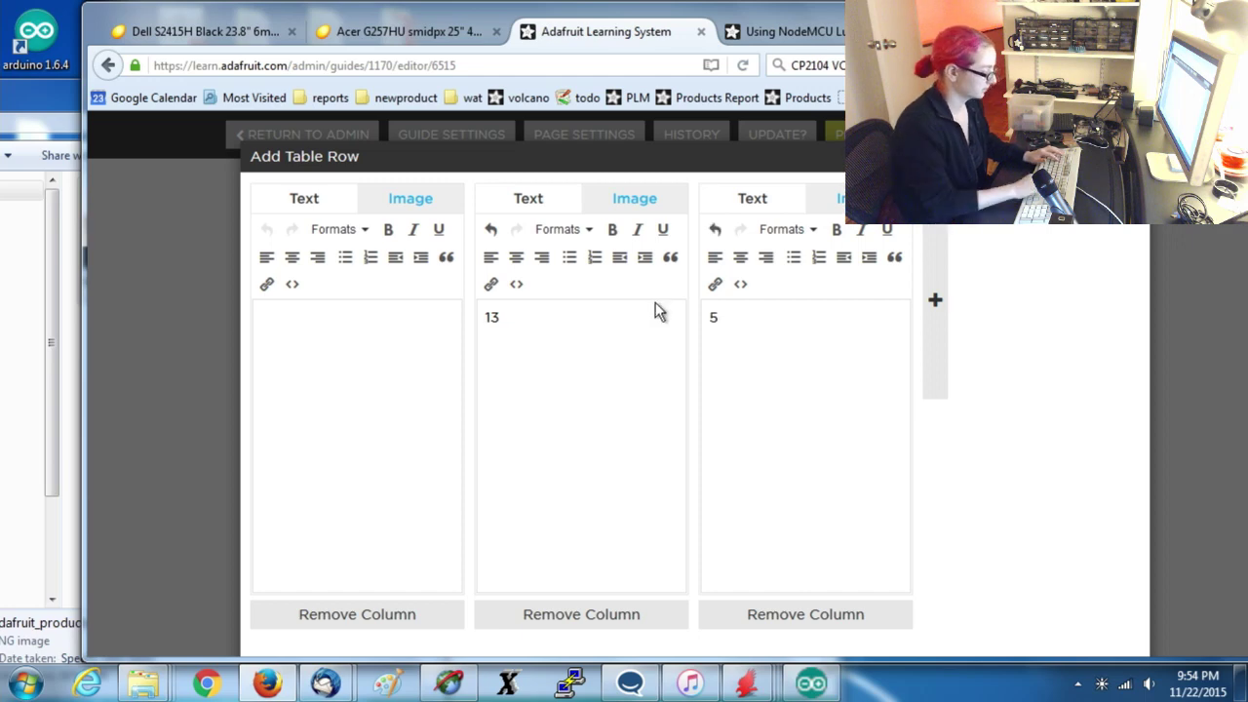
key(BackSpace)
text(4)
scroll(796, 494, down, 1)
click(951, 631)
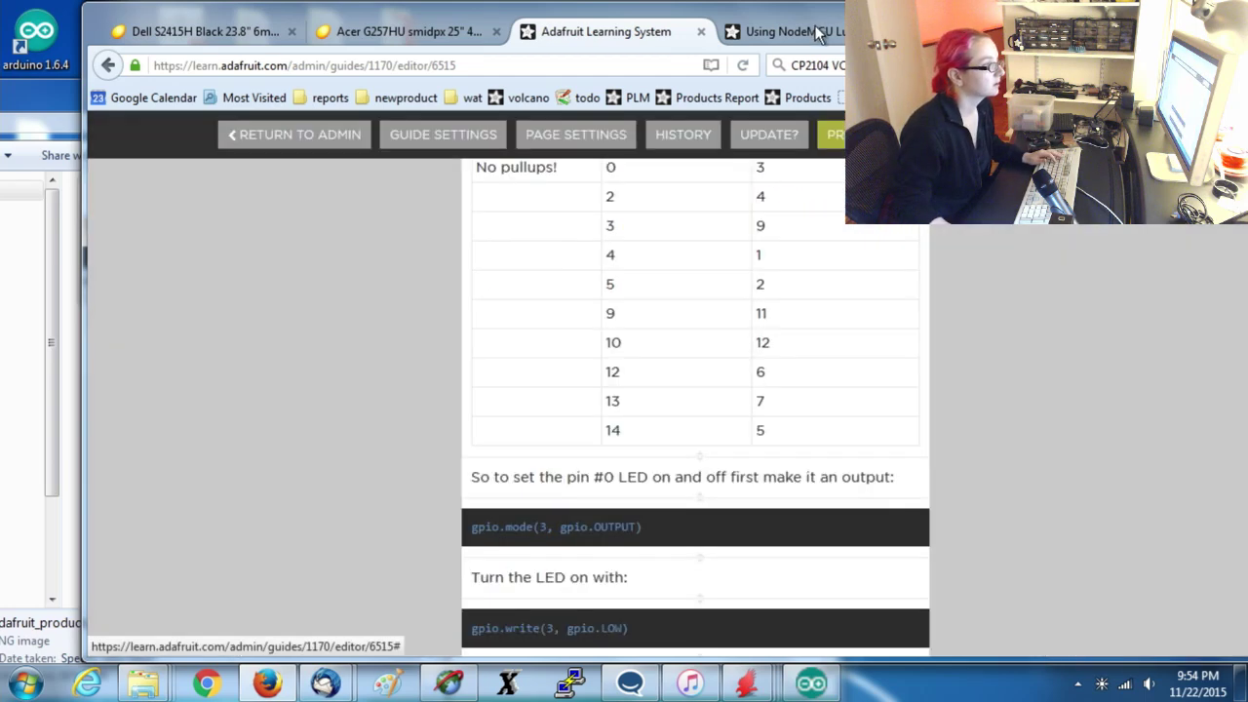
Start one more table row, then close the guide editor tab.
key(ctrl+Tab)
key(ctrl+shift+Tab)
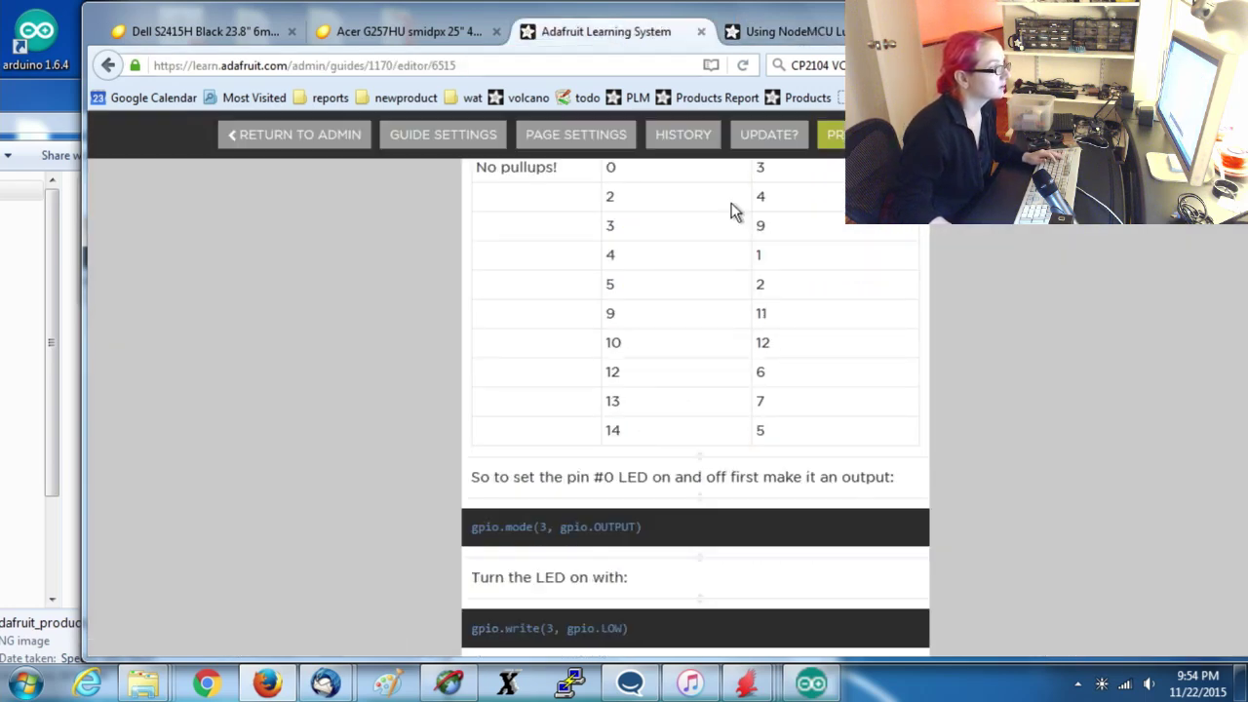
click(701, 457)
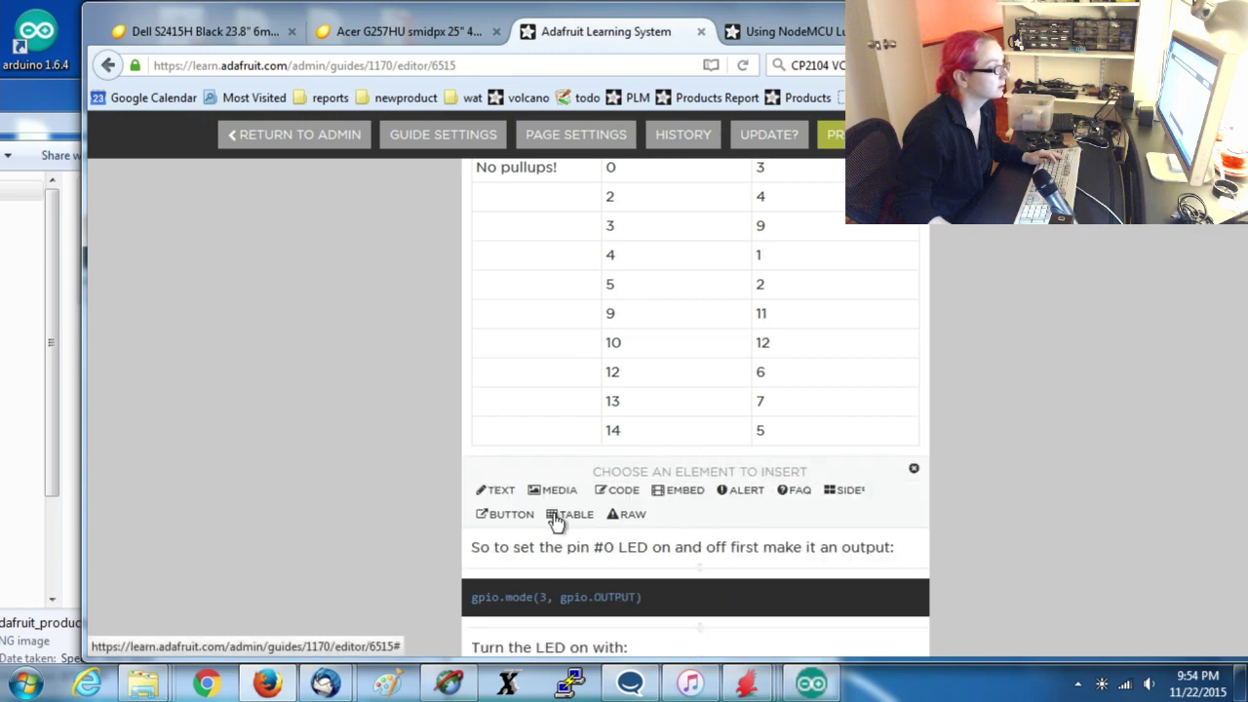
click(555, 520)
key(ctrl+Tab)
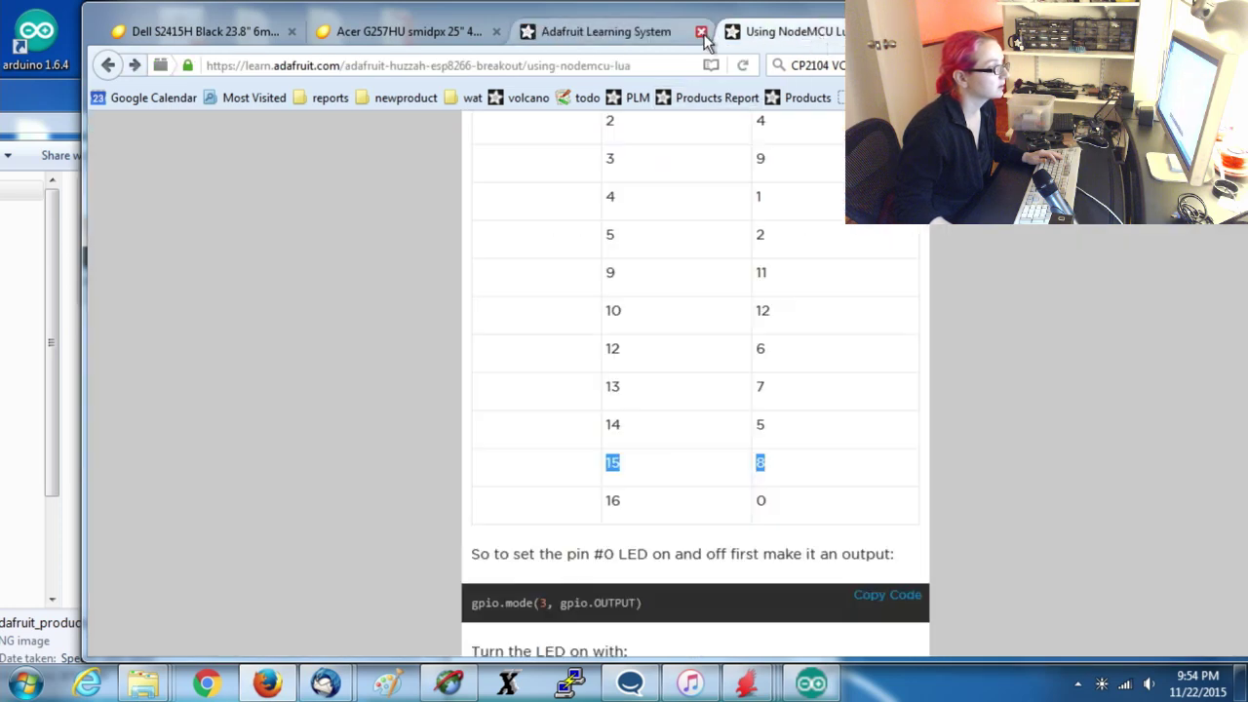
key(ctrl+shift+t)
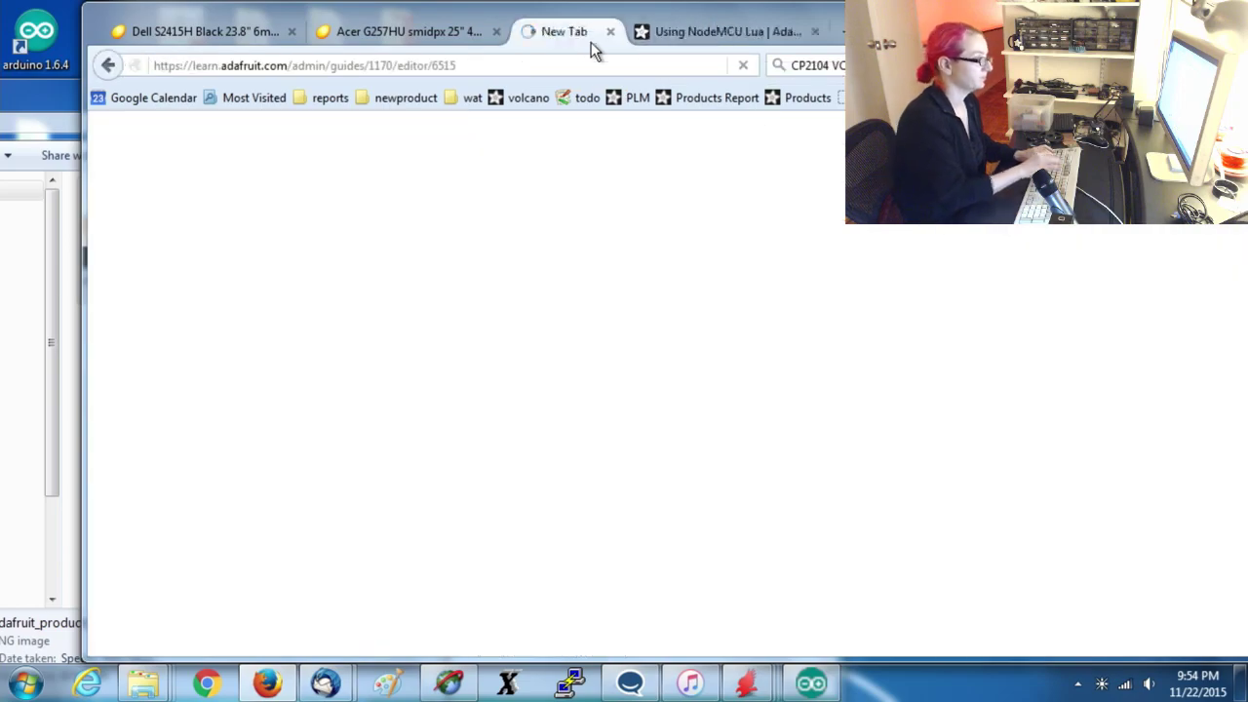
scroll(811, 322, up, 15)
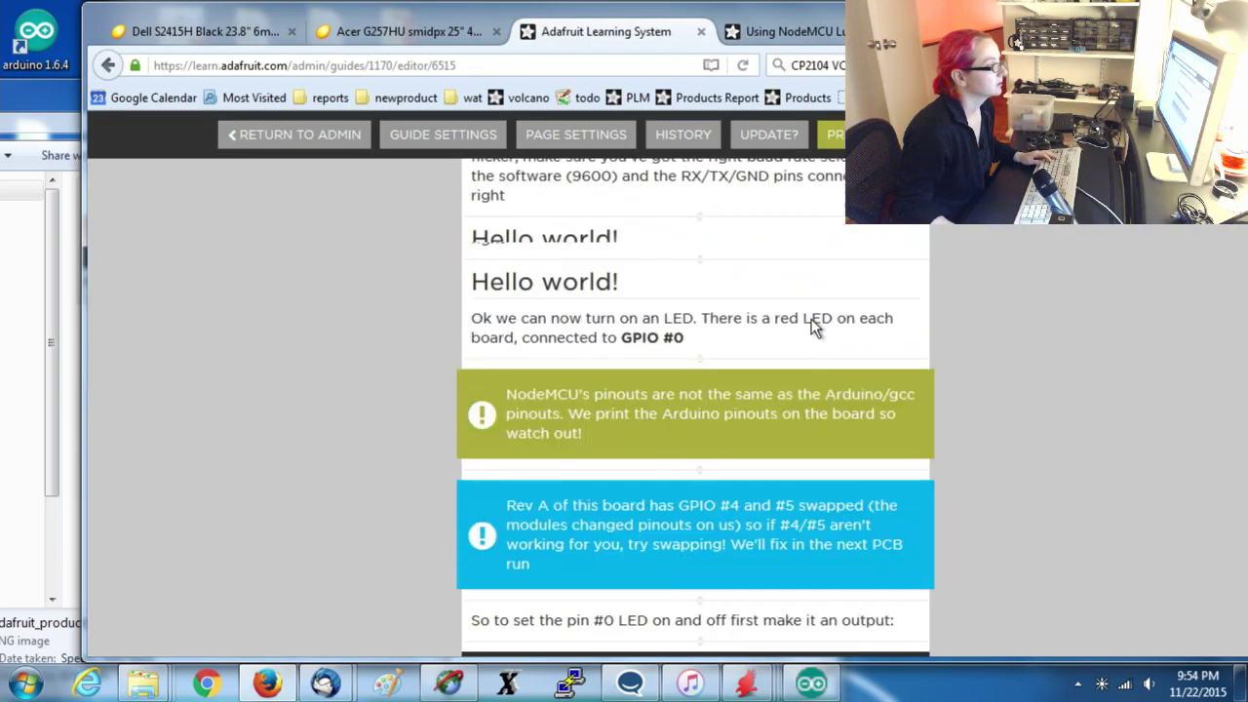
scroll(811, 319, down, 15)
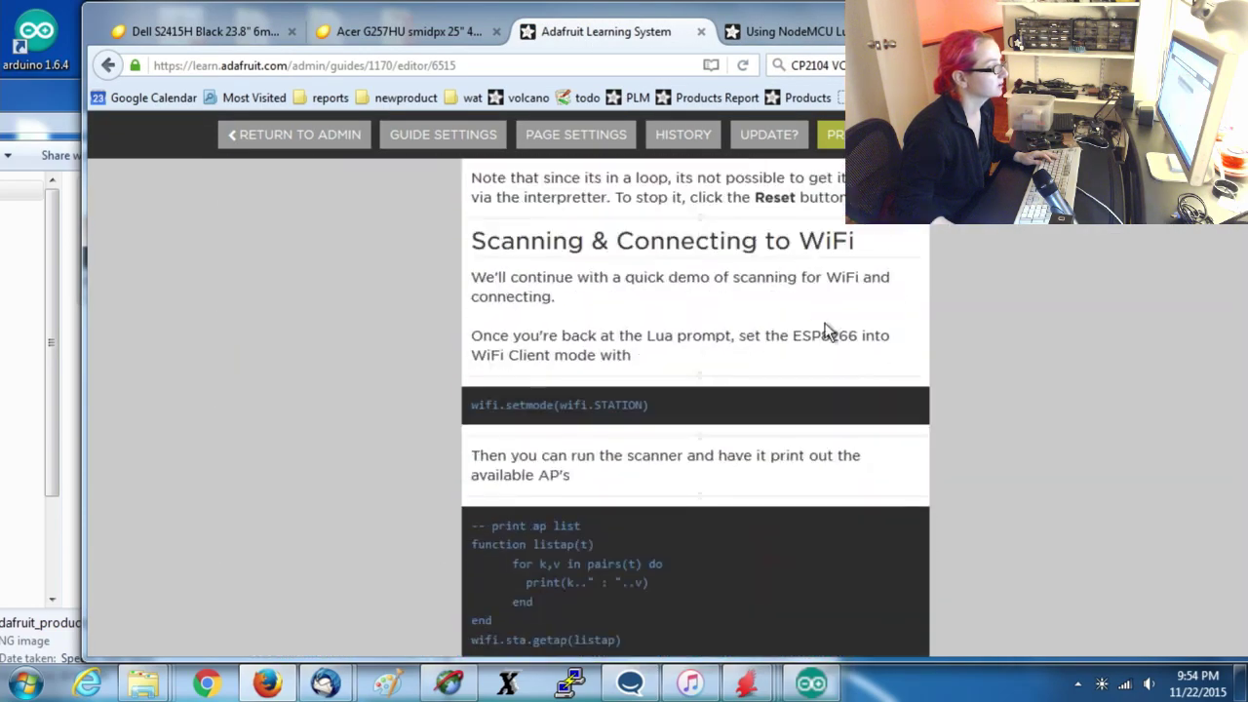
scroll(826, 333, down, 10)
scroll(827, 325, up, 15)
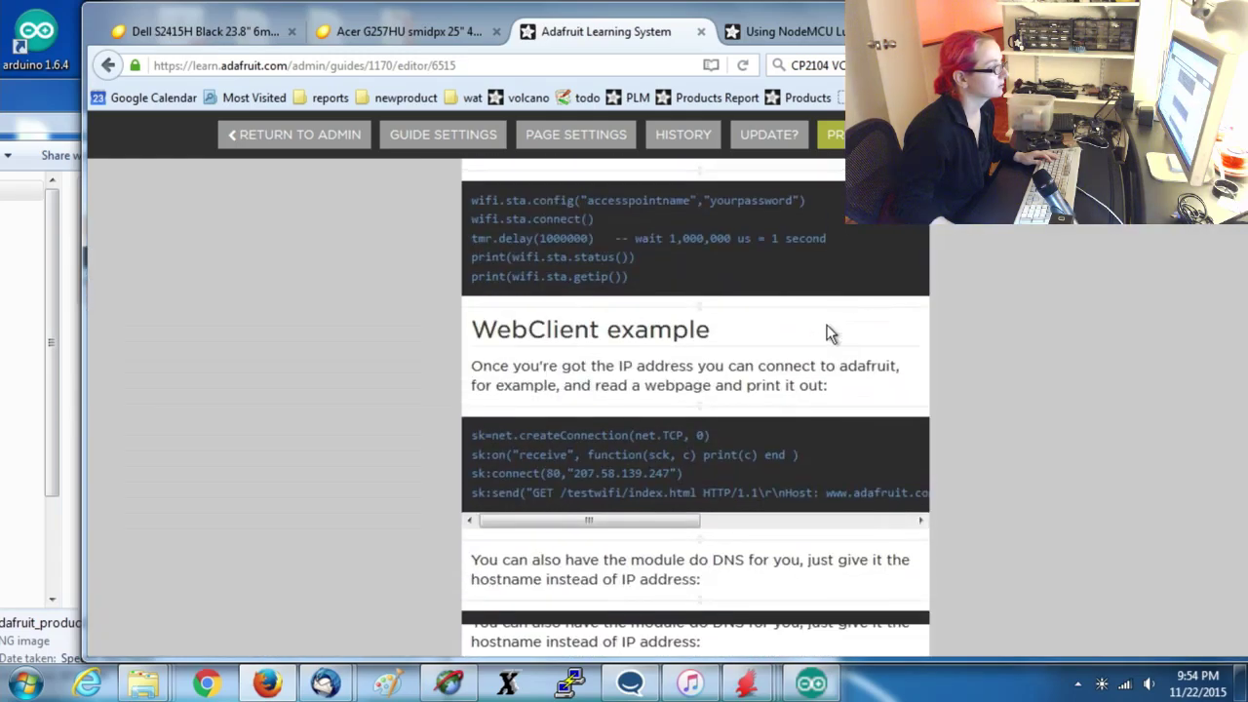
scroll(826, 311, up, 5)
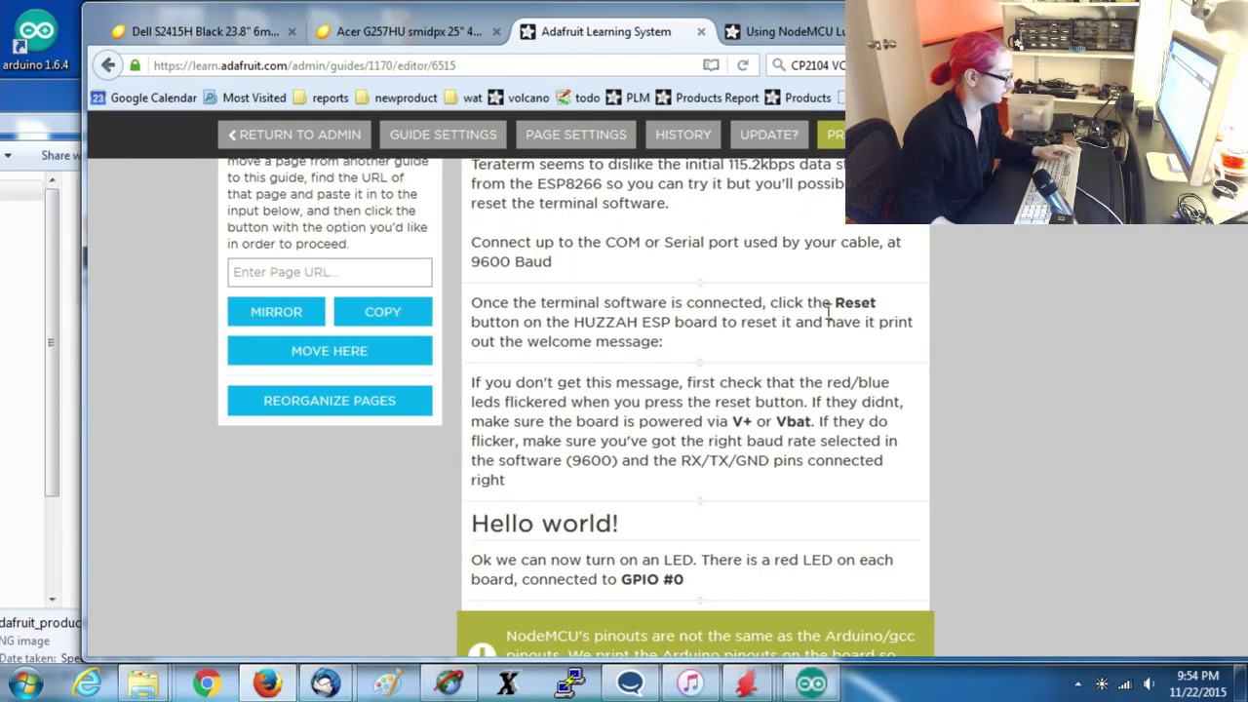
scroll(1006, 311, up, 1)
scroll(1006, 324, down, 5)
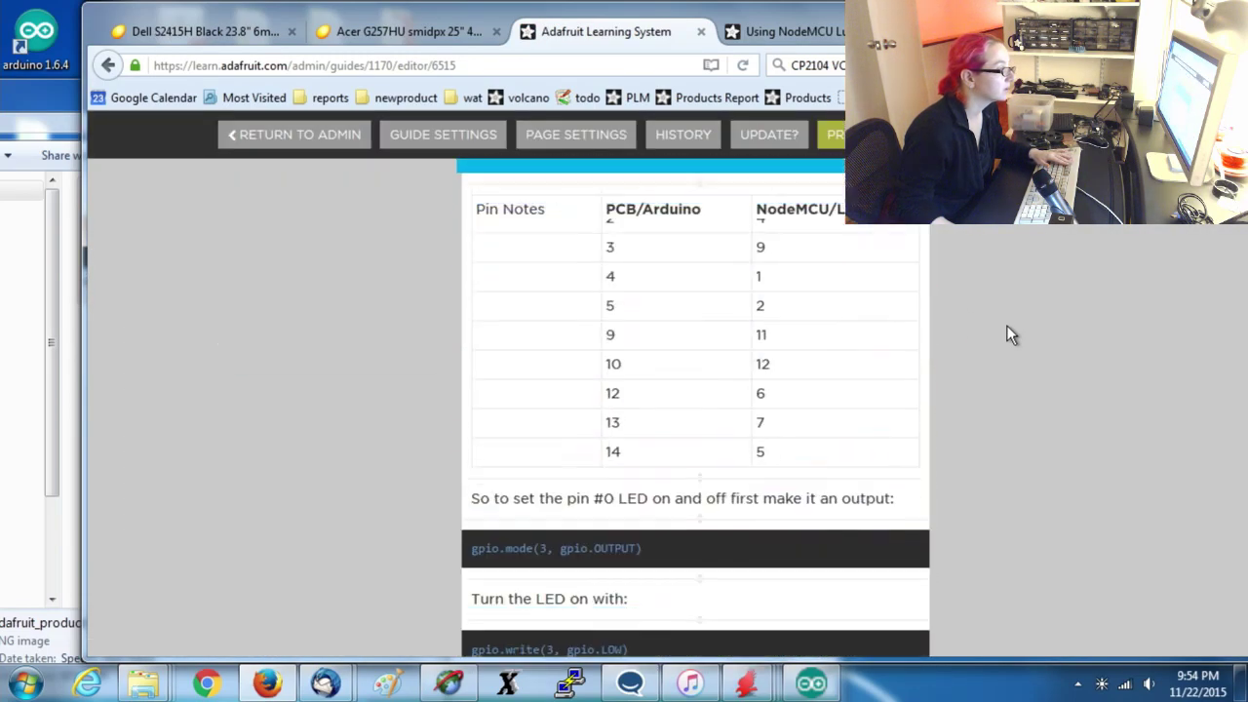
scroll(1006, 325, down, 2)
scroll(1006, 324, up, 2)
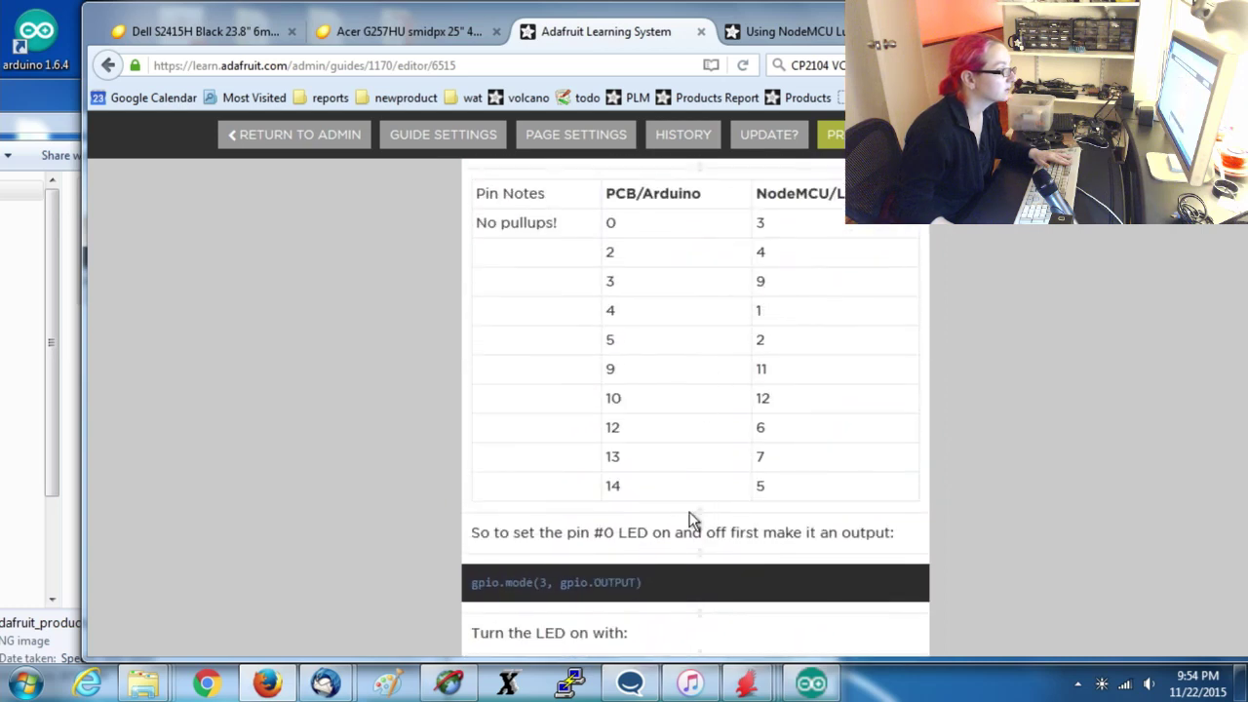
Add a 15 → 8 row below the GPIO pin table.
click(776, 37)
click(606, 35)
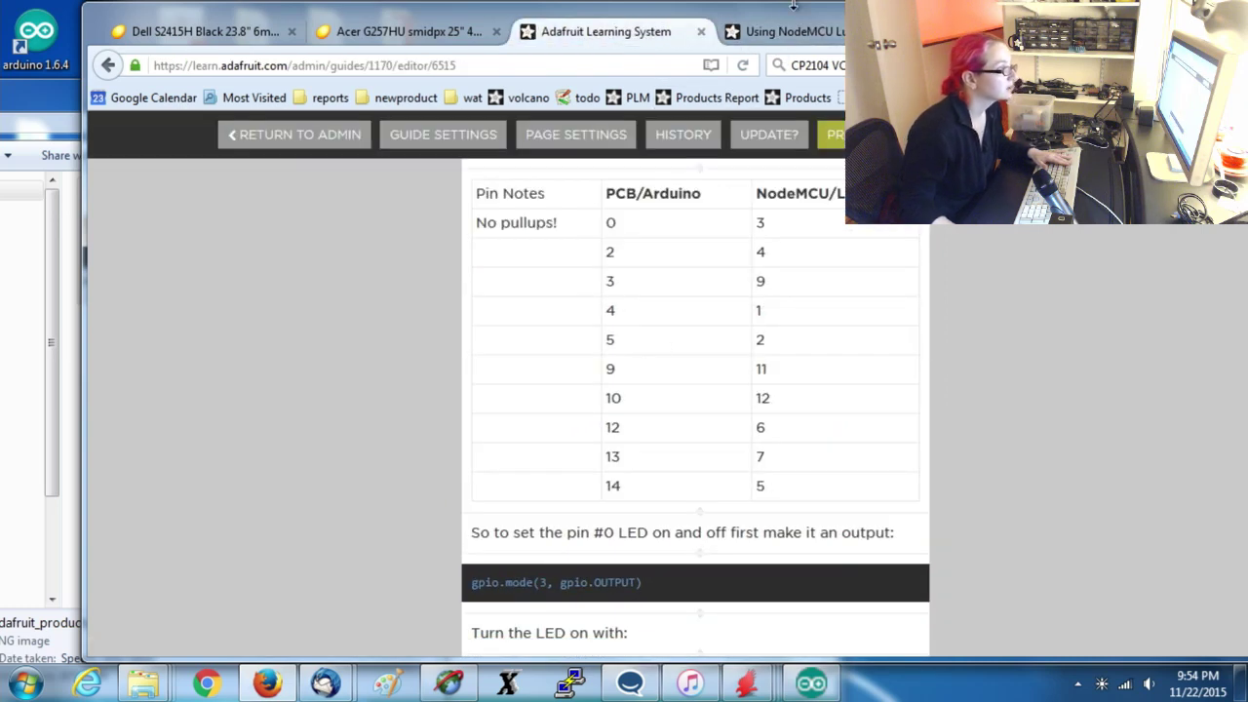
click(780, 33)
click(635, 39)
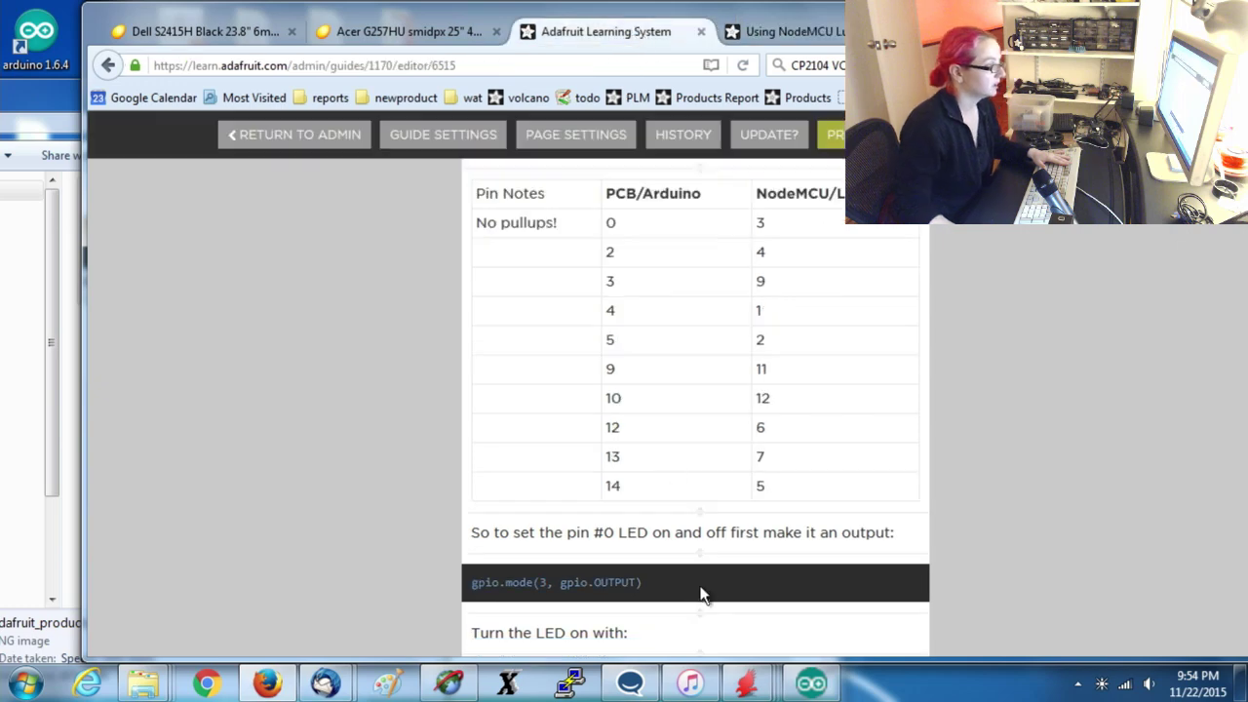
click(698, 505)
click(575, 570)
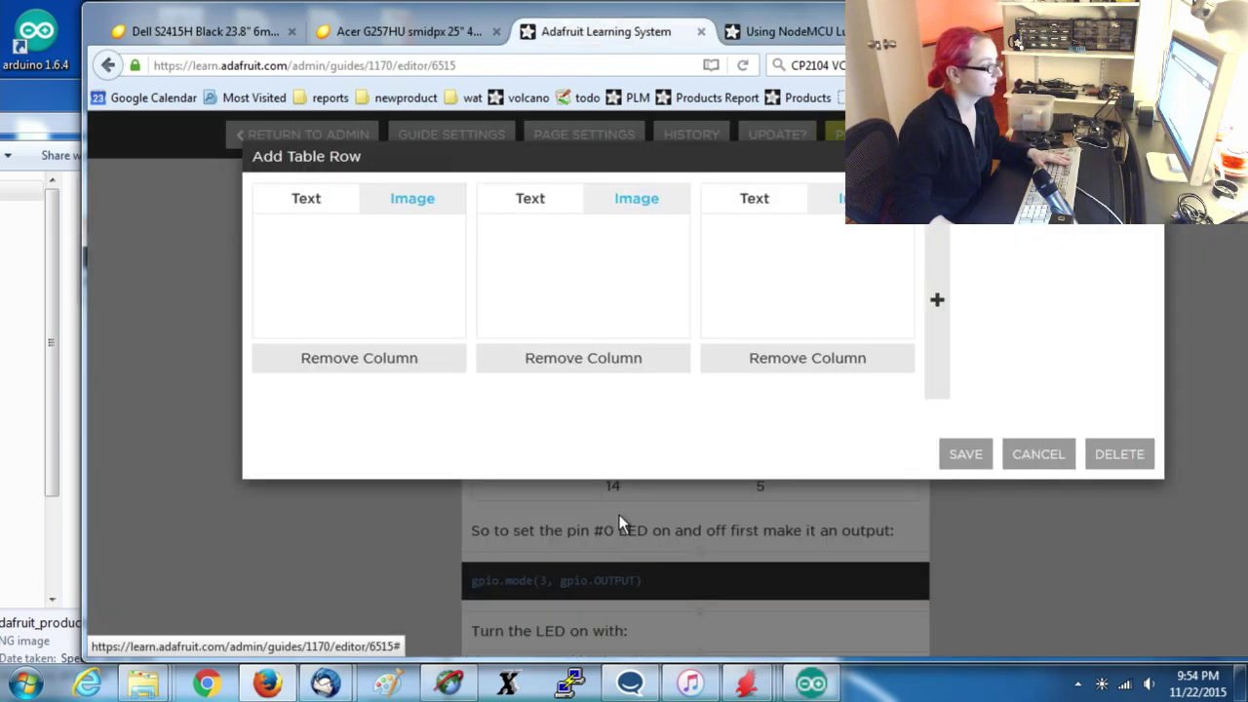
click(595, 258)
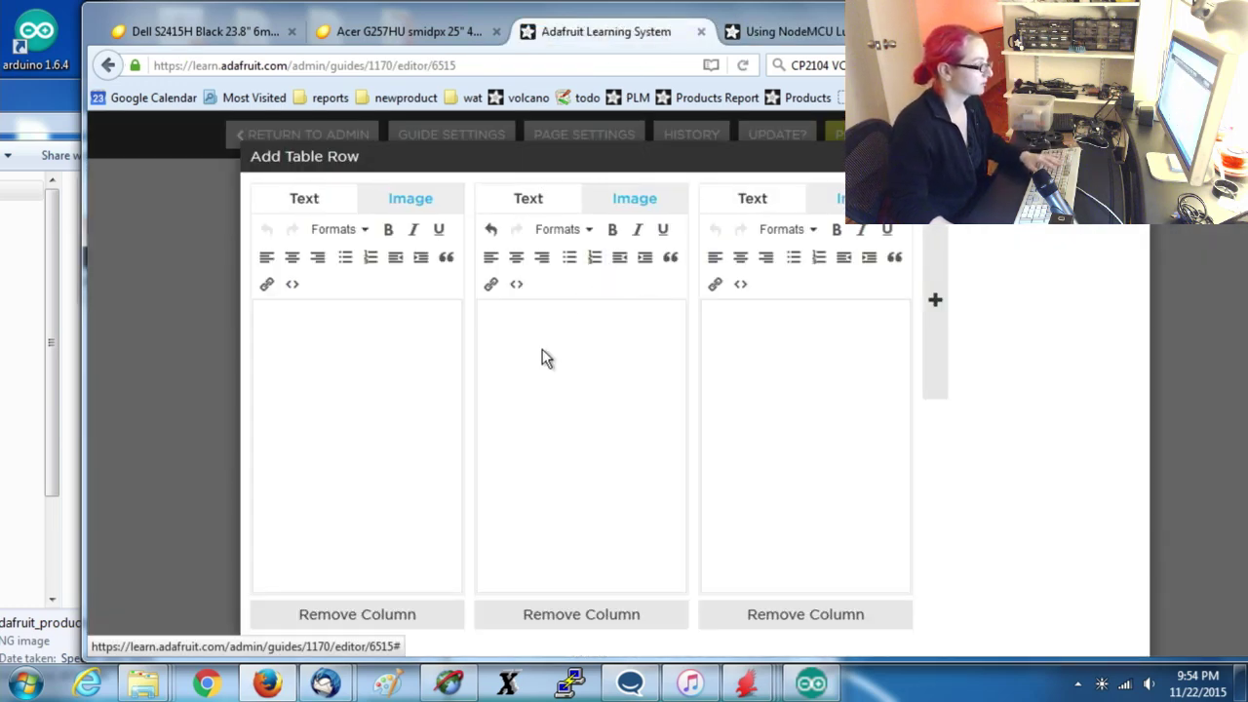
text(15)
click(883, 390)
text(8)
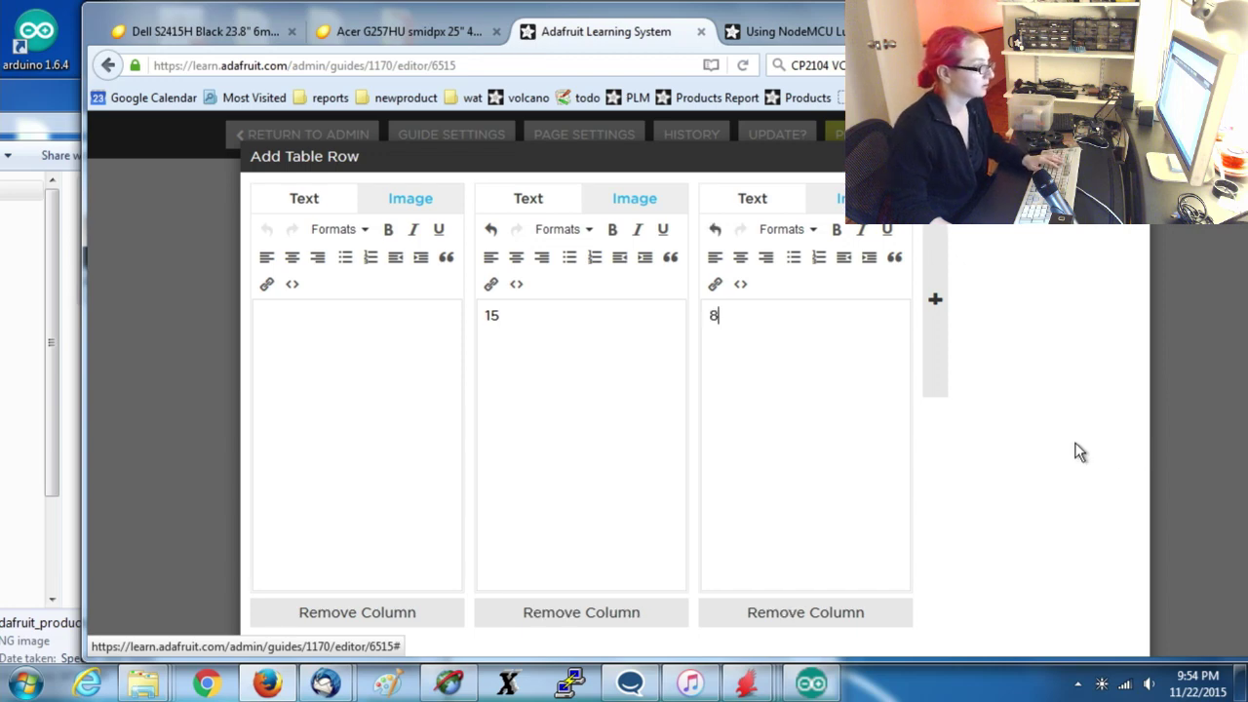
scroll(1033, 507, down, 2)
click(951, 598)
Add a 16 → 0 row below the GPIO pin table.
click(808, 39)
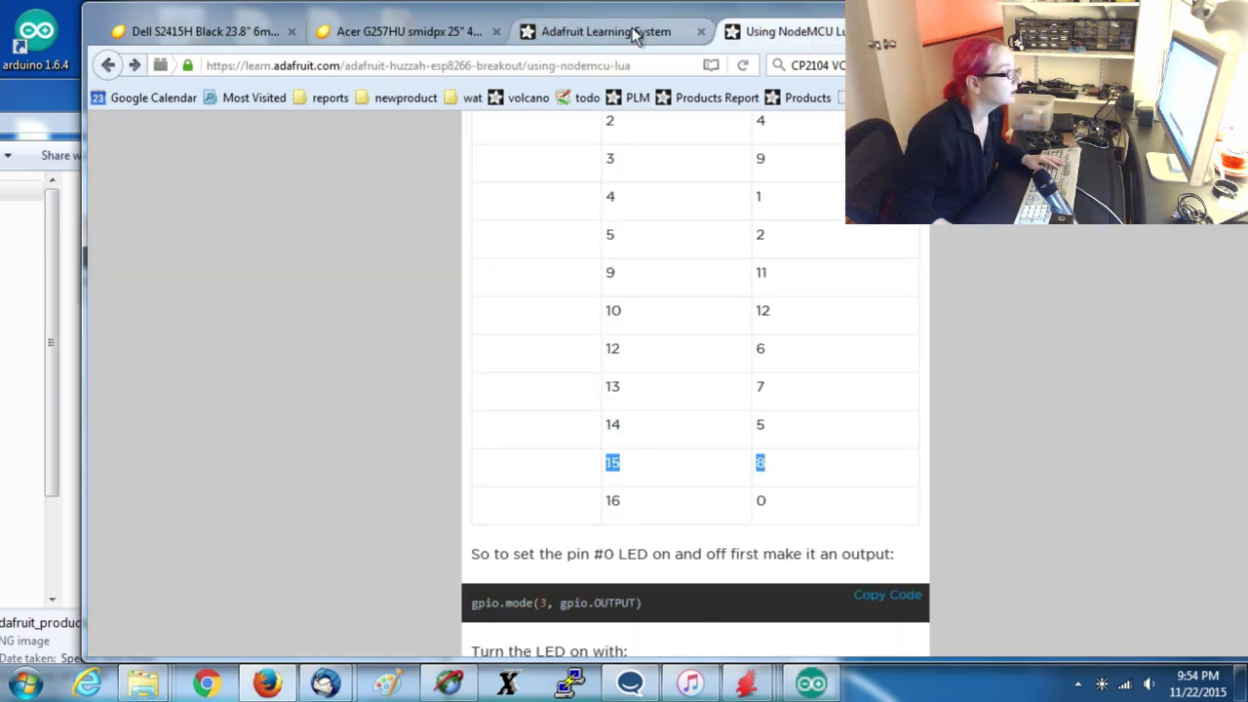
click(629, 31)
click(699, 543)
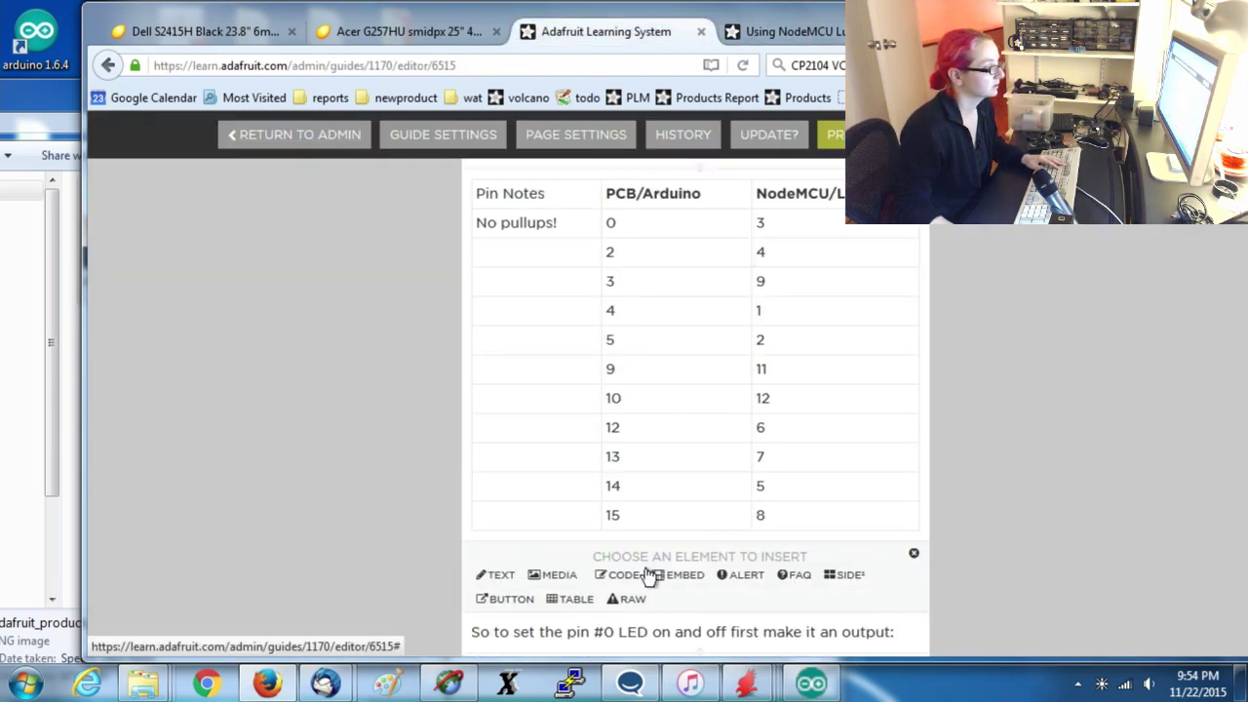
click(570, 598)
click(616, 447)
text(16)
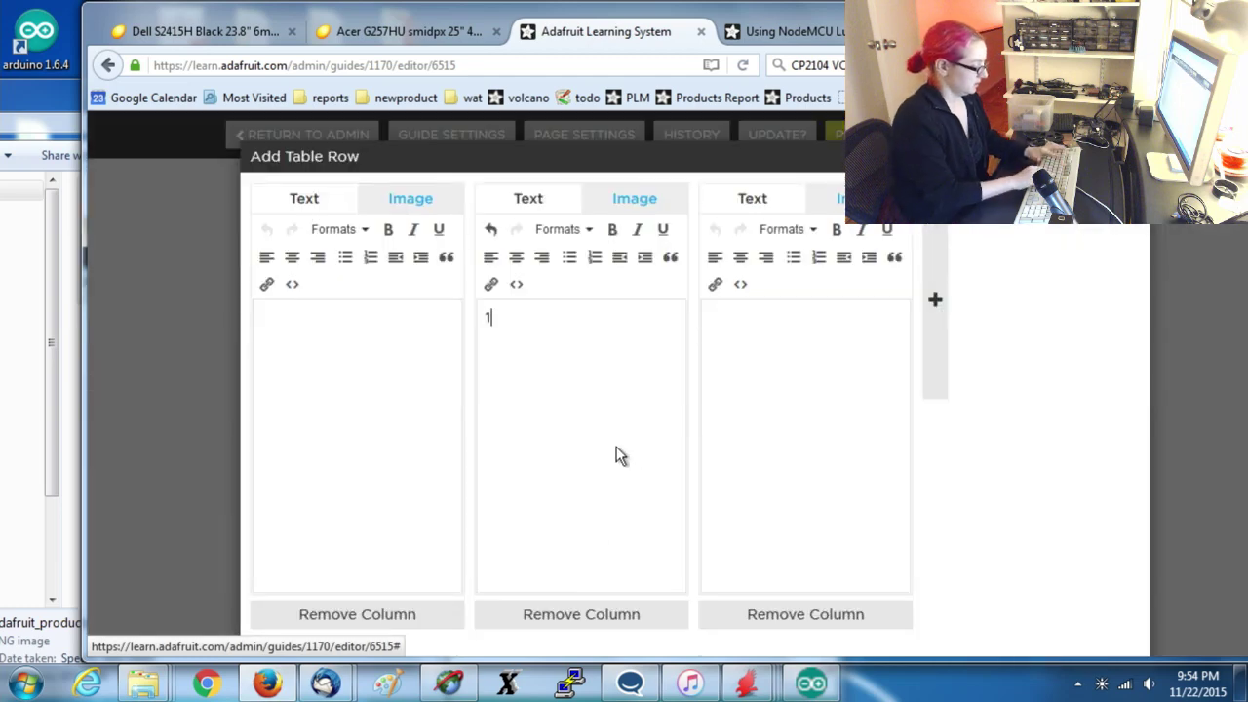
click(893, 422)
text(0)
scroll(975, 575, down, 1)
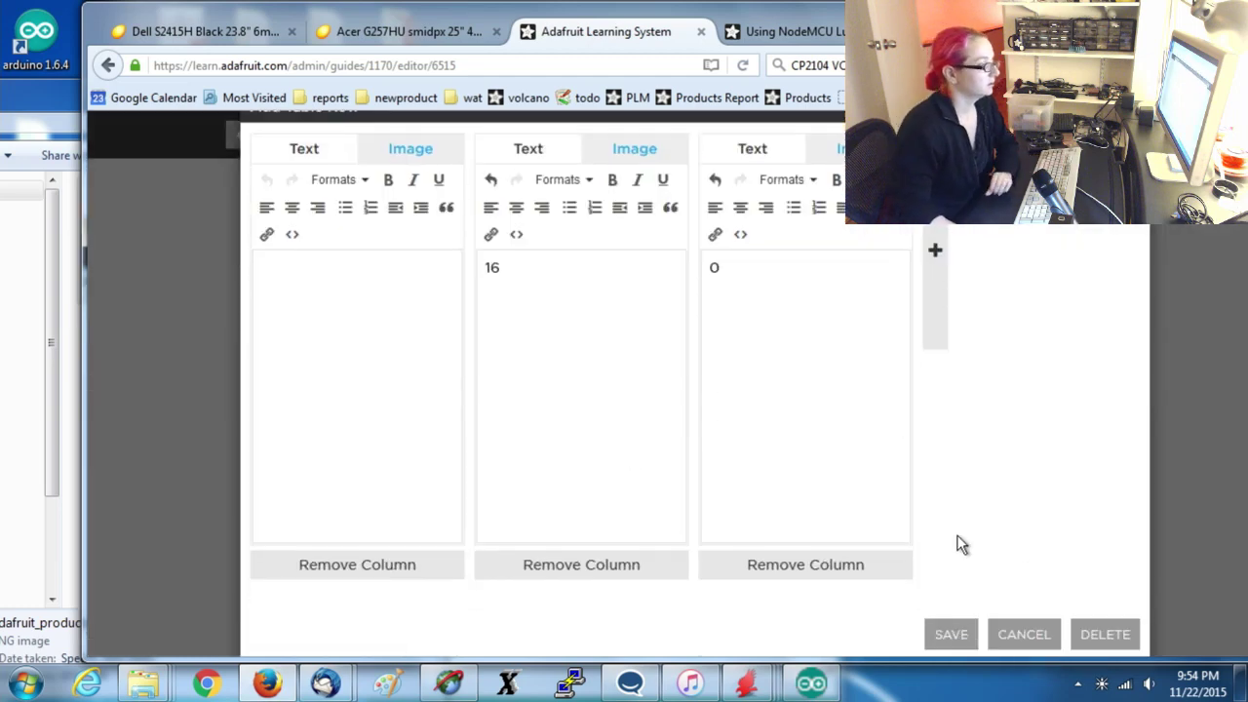
click(944, 629)
click(763, 41)
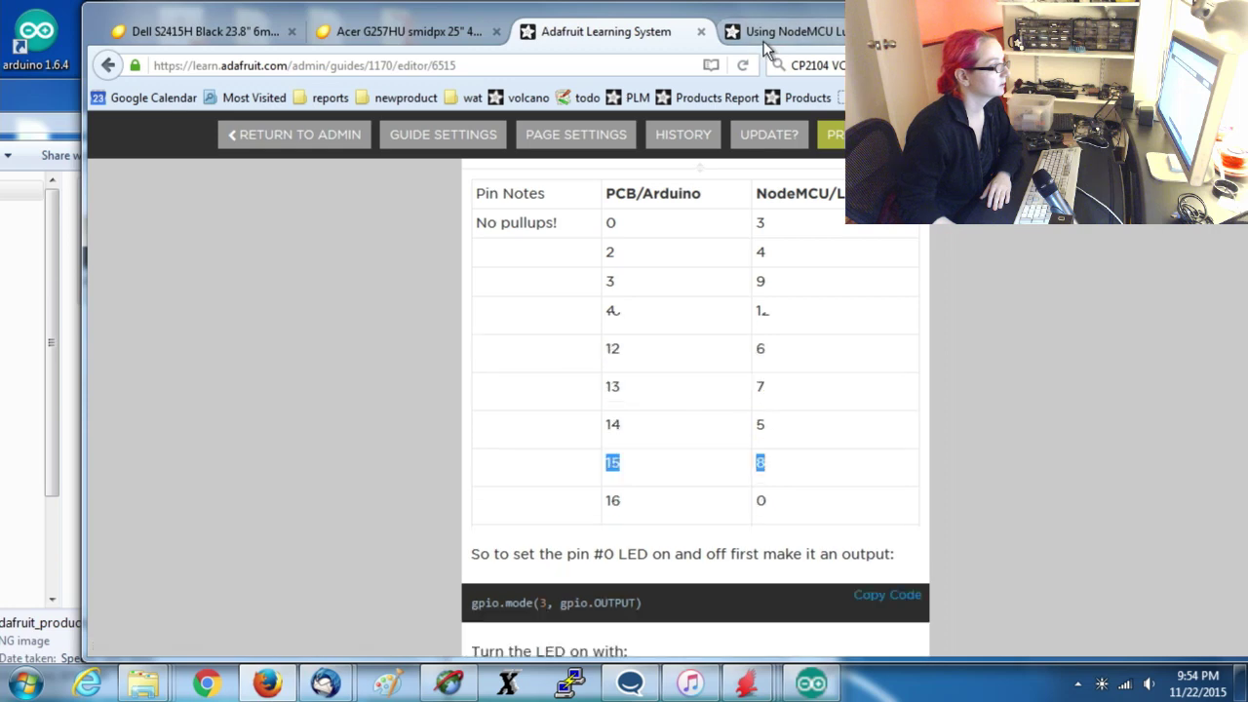
Insert '(which would be pin #3 in Lua)' before 'first' in the pin #0 LED paragraph.
scroll(1067, 351, down, 5)
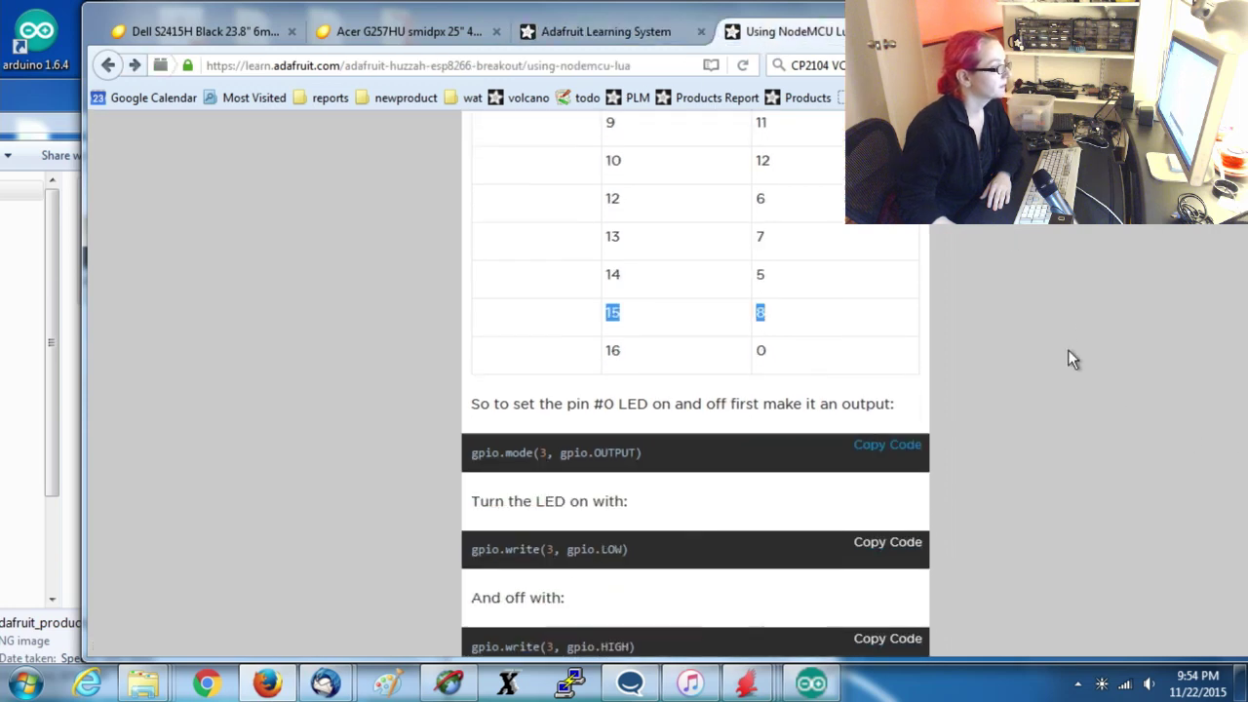
click(662, 43)
scroll(948, 272, down, 3)
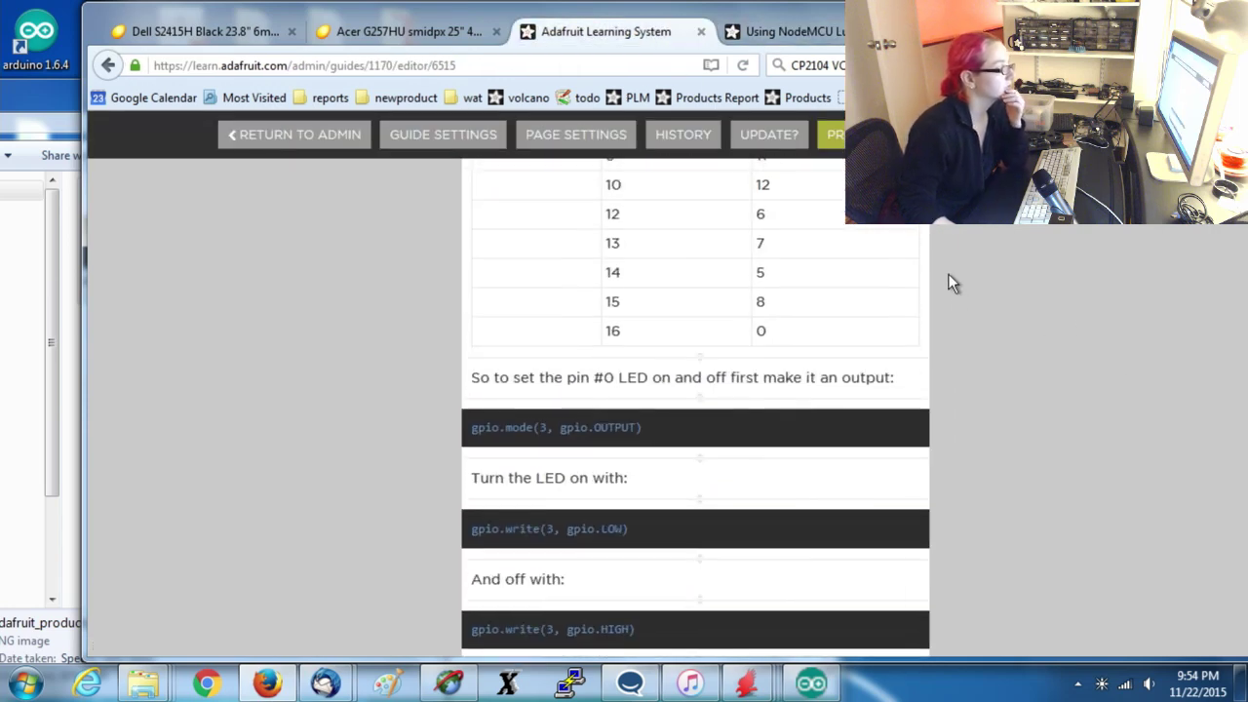
click(784, 32)
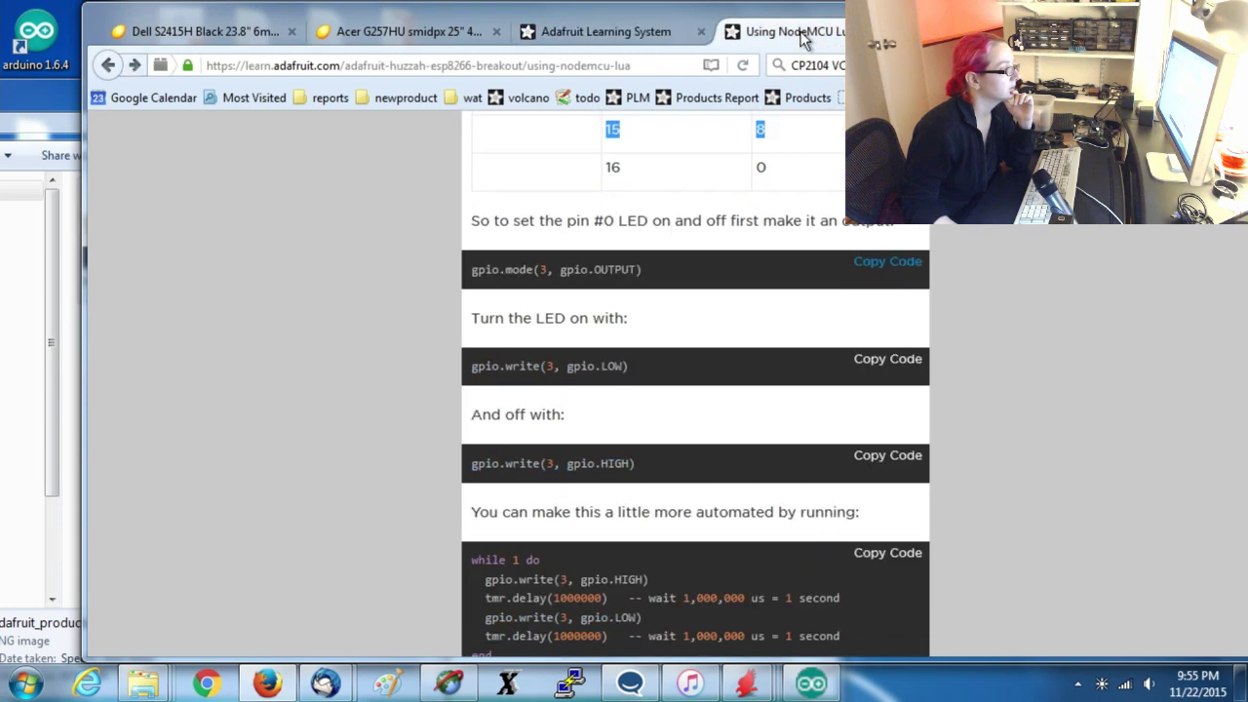
click(590, 29)
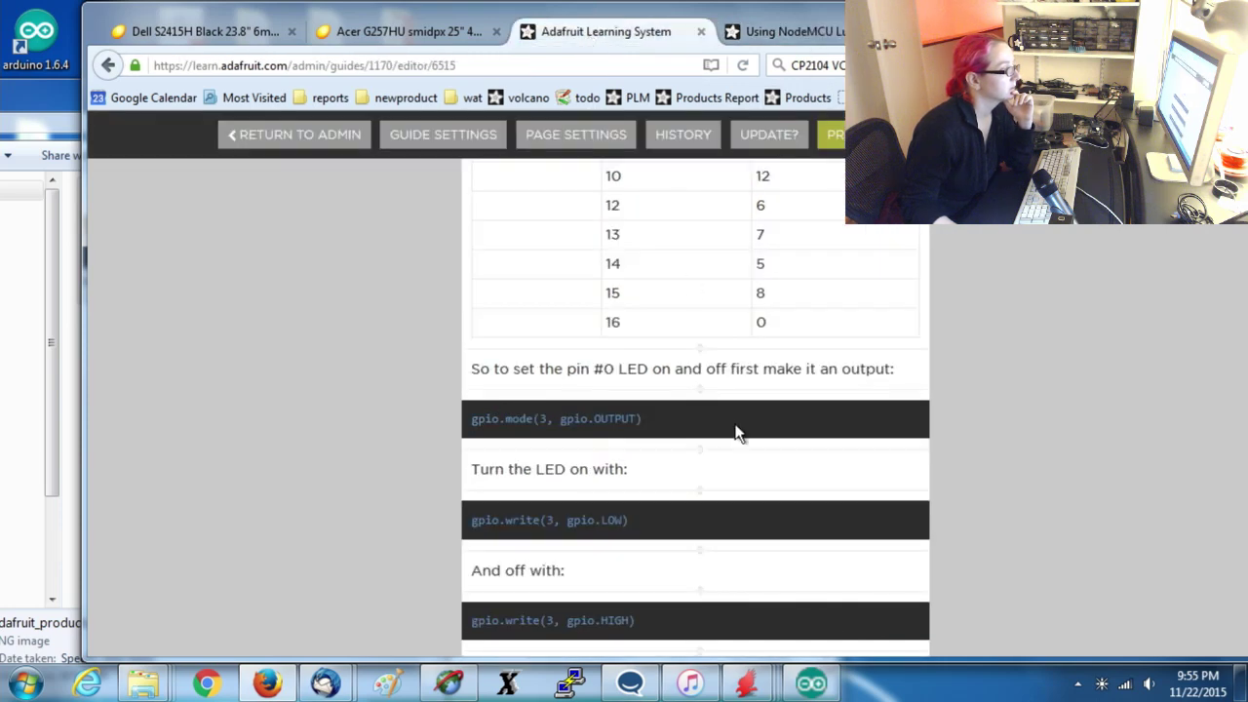
scroll(695, 399, up, 3)
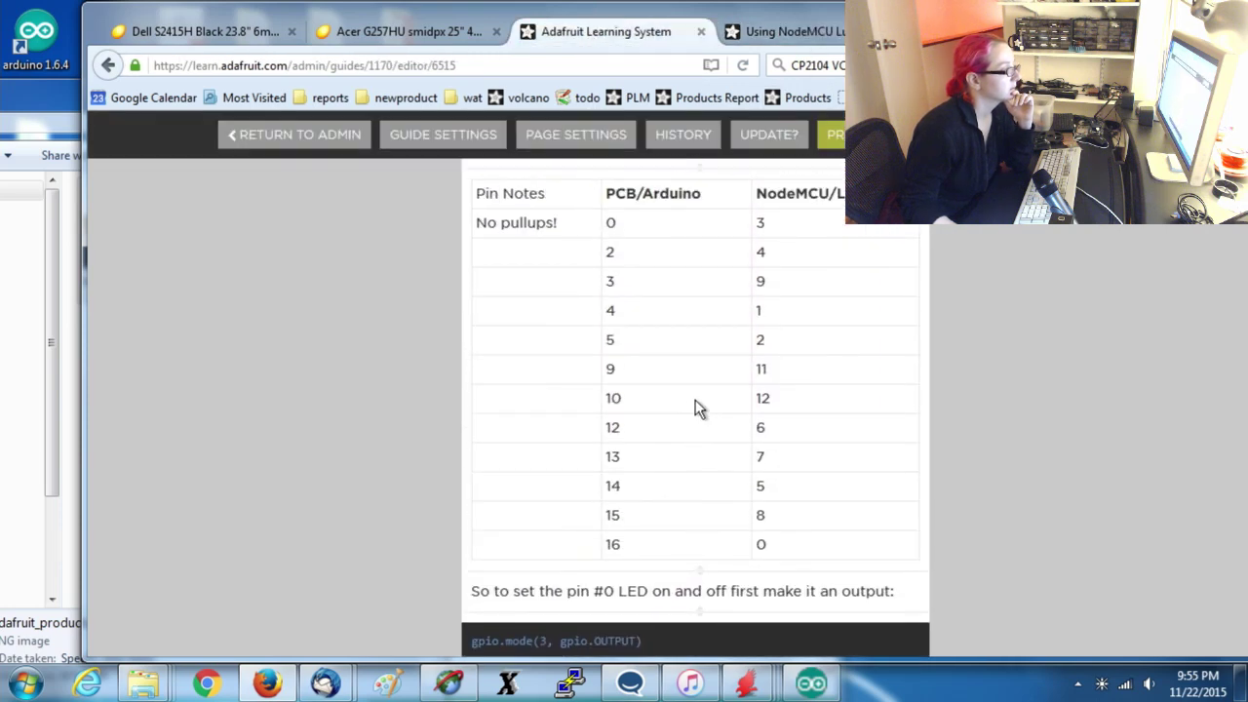
click(614, 600)
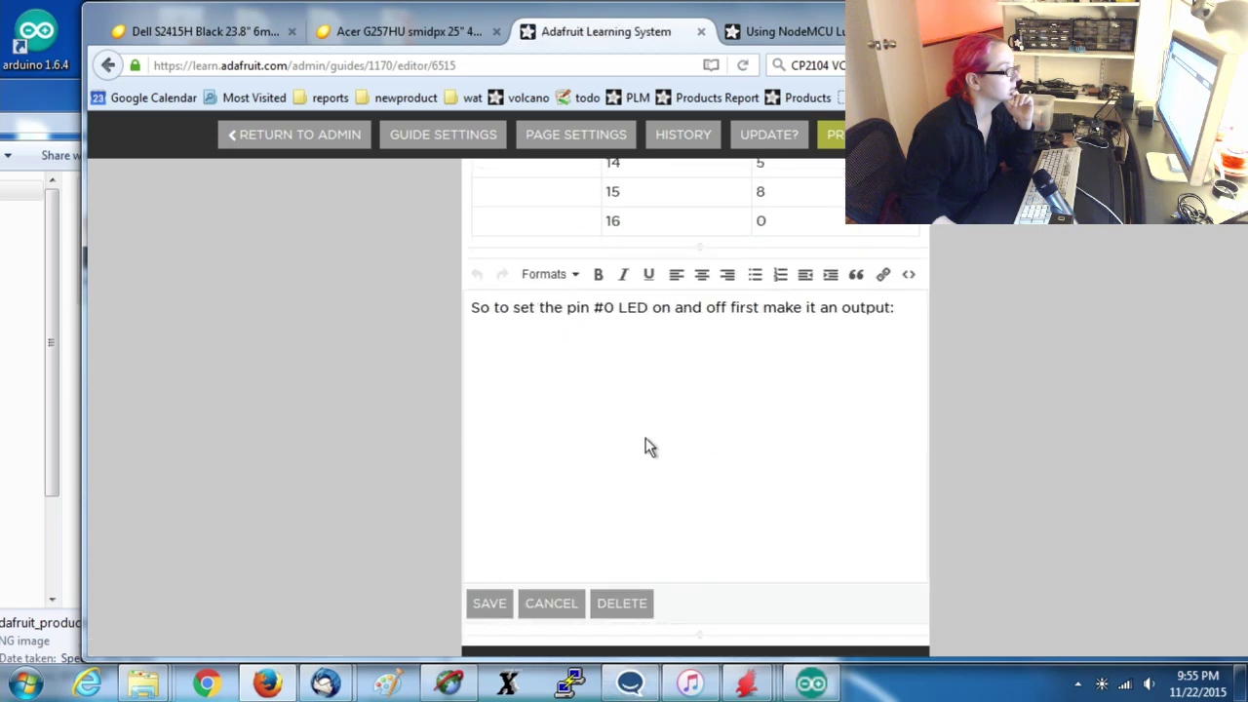
scroll(645, 438, up, 3)
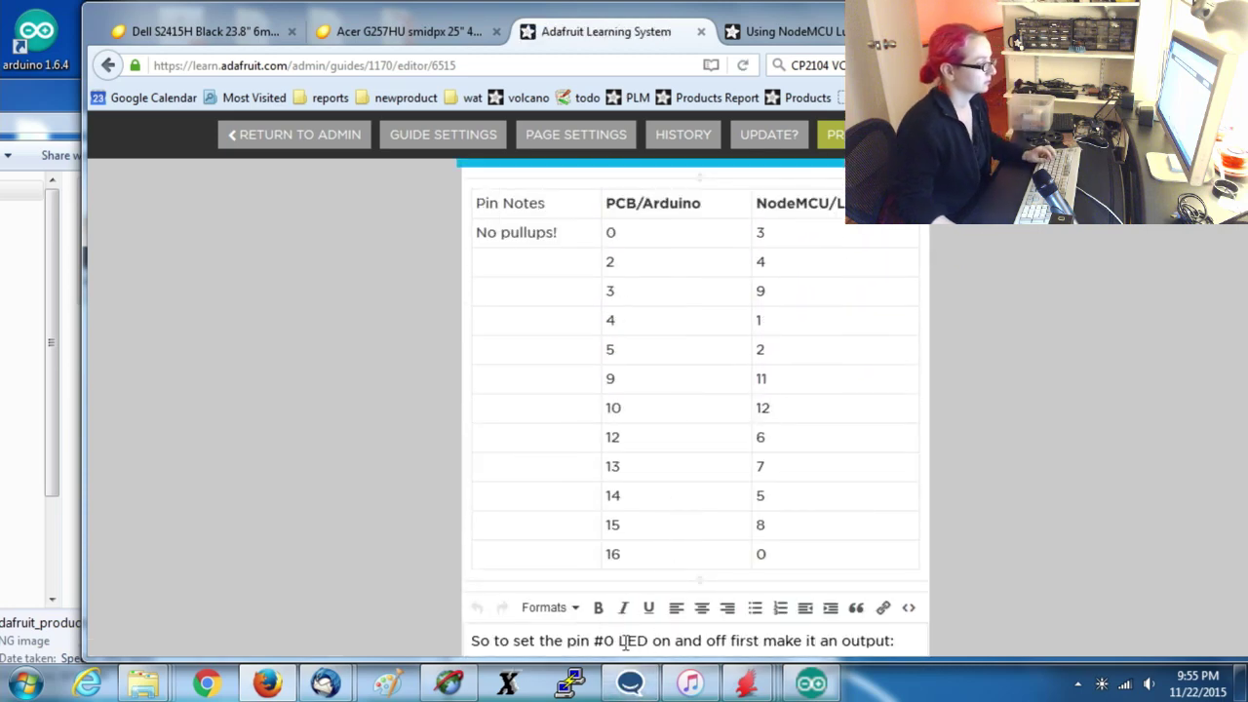
click(731, 640)
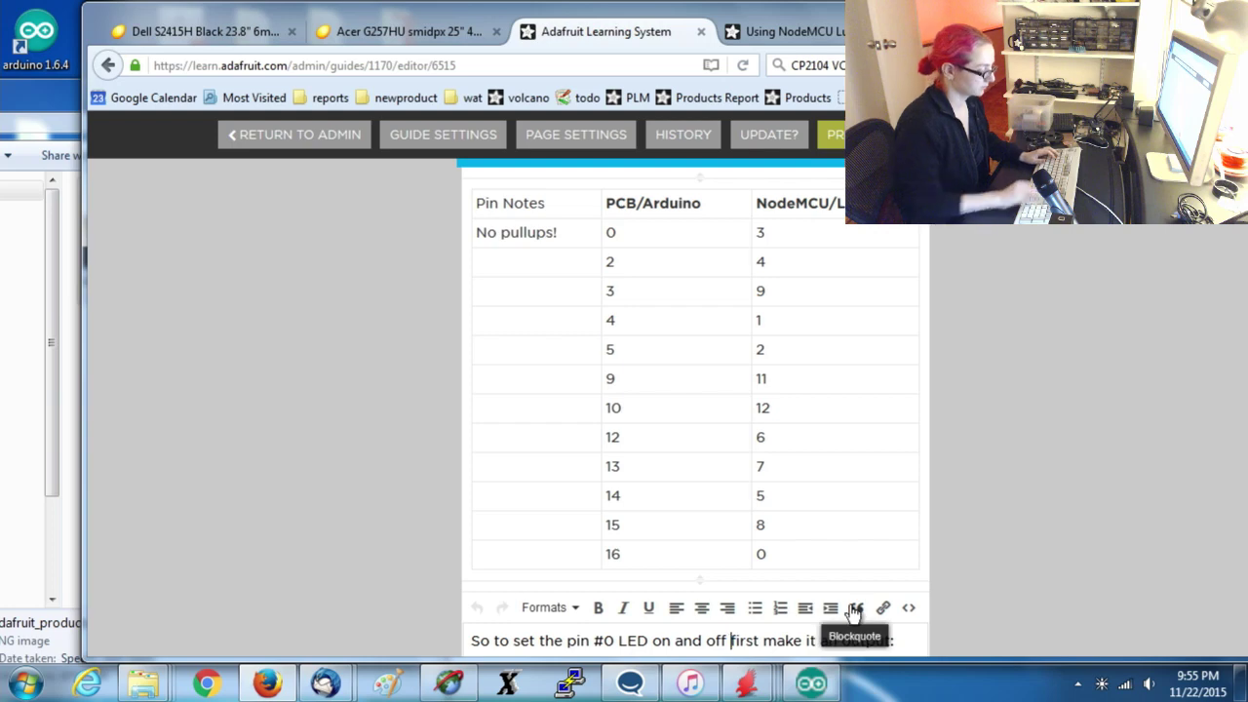
text((which would)
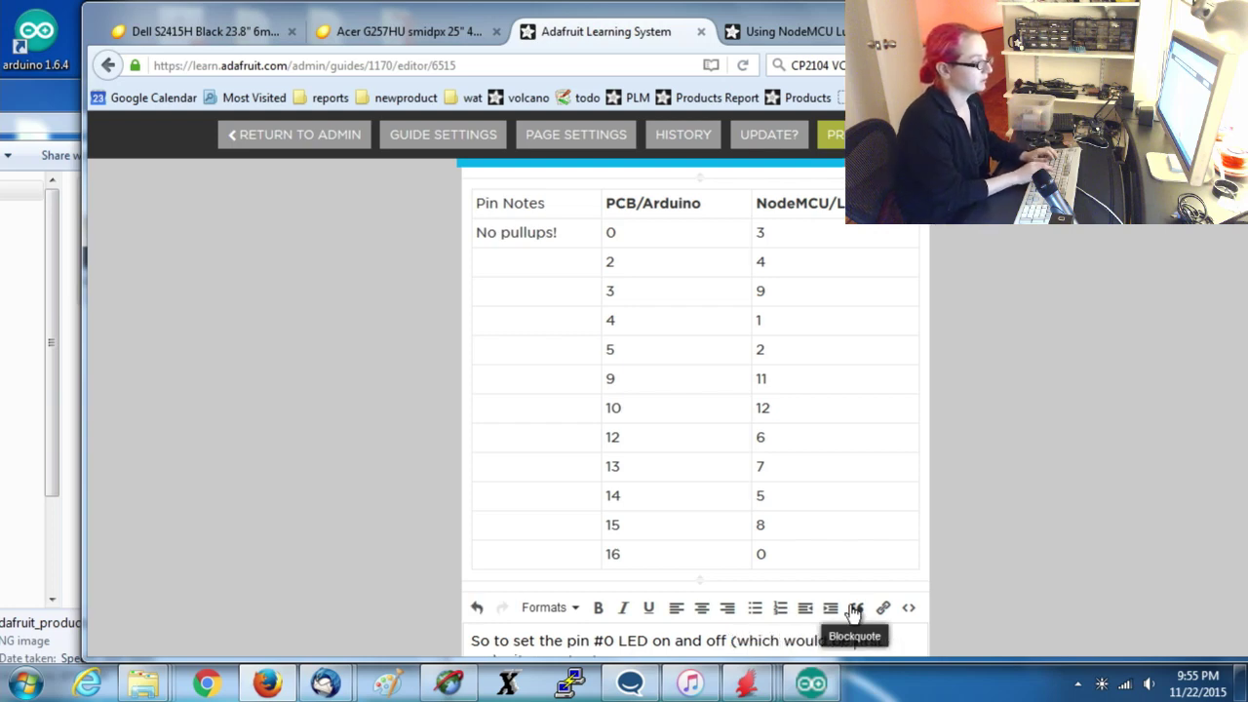
text( be pin #3 )
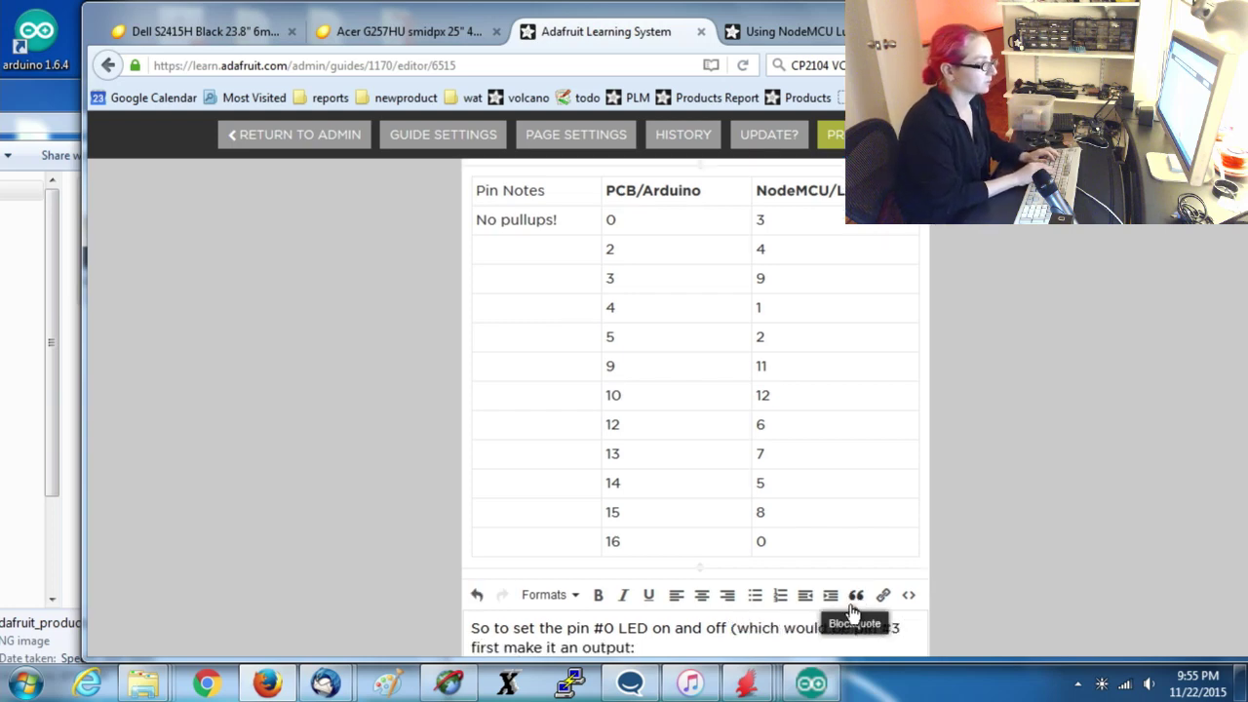
text(in Lua))
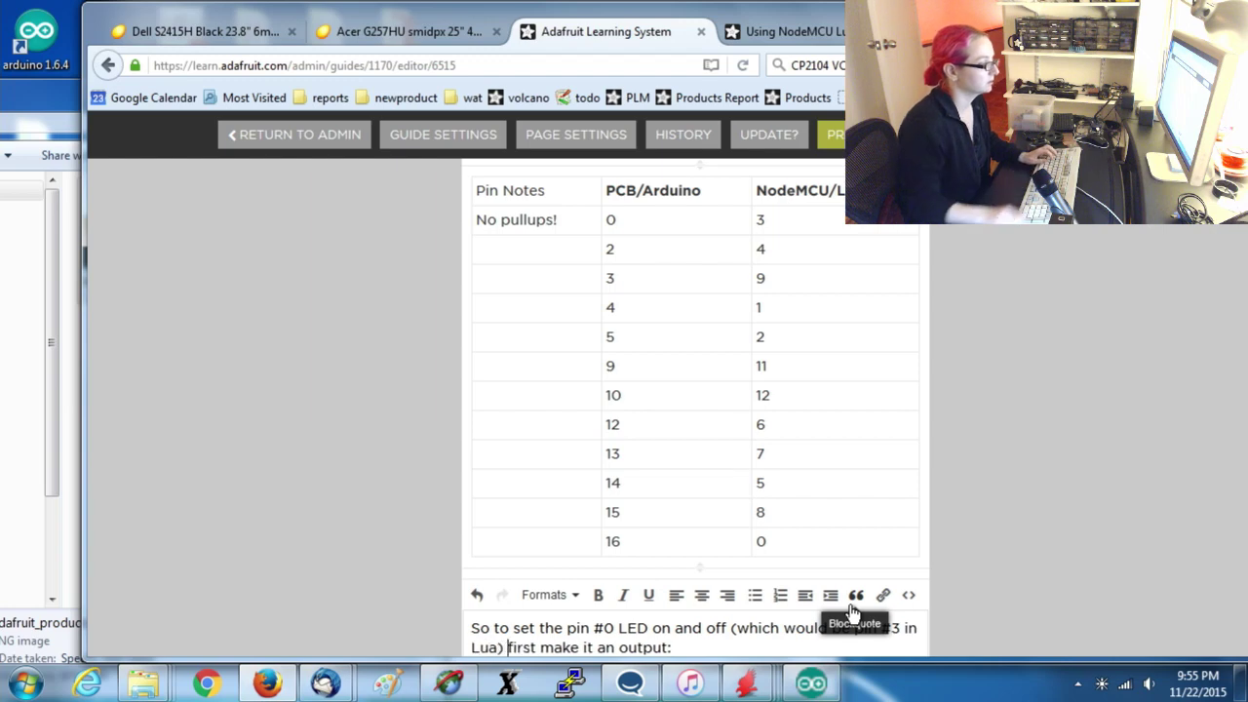
scroll(914, 385, down, 10)
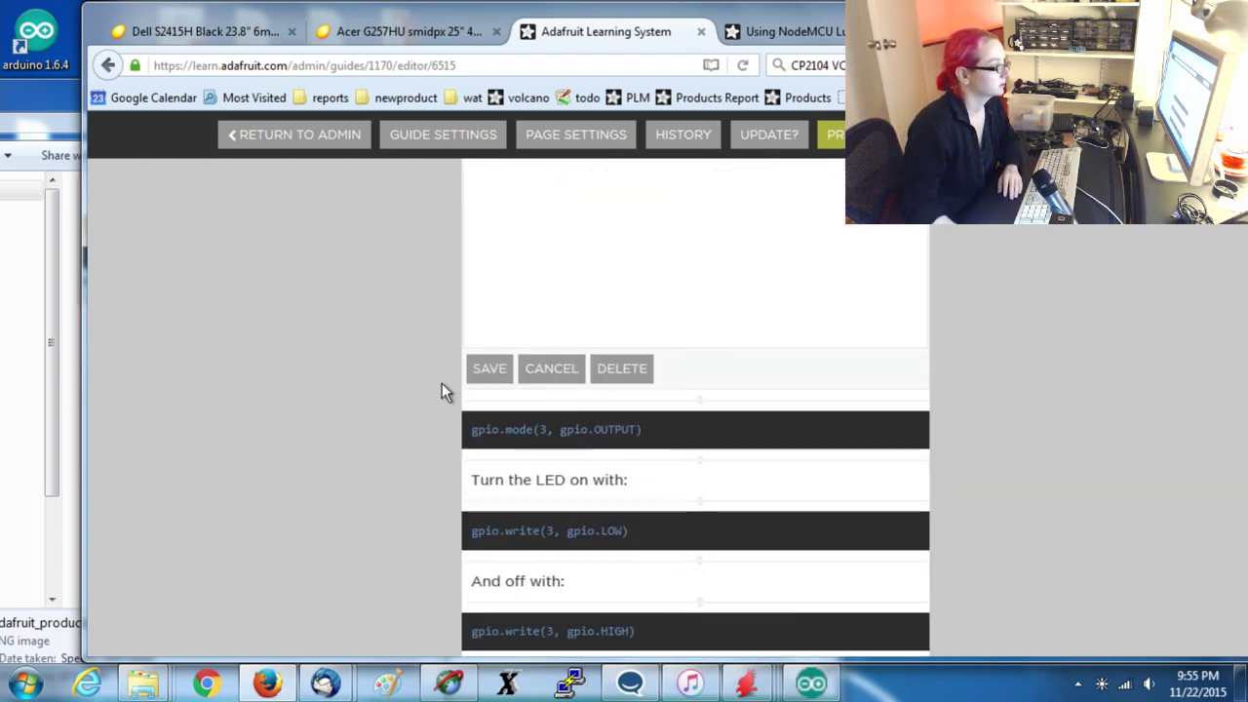
scroll(476, 359, down, 5)
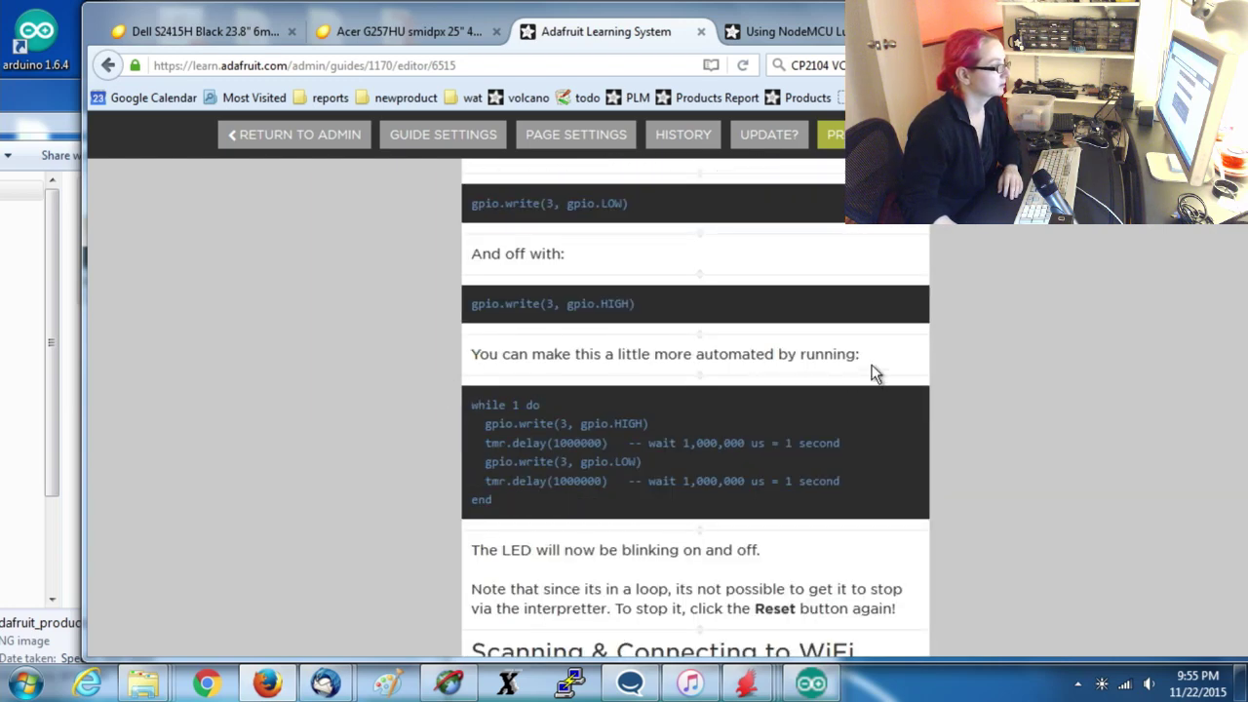
scroll(987, 361, down, 3)
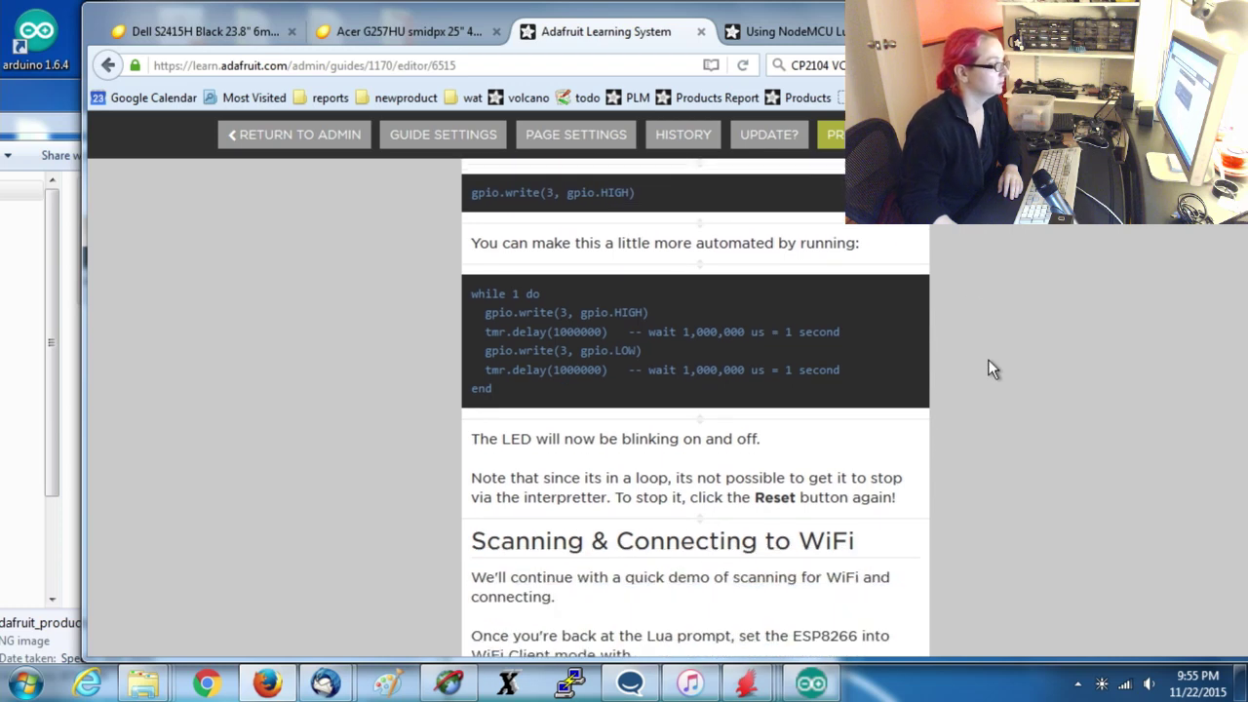
scroll(987, 361, down, 1)
scroll(988, 368, down, 1)
scroll(991, 369, down, 2)
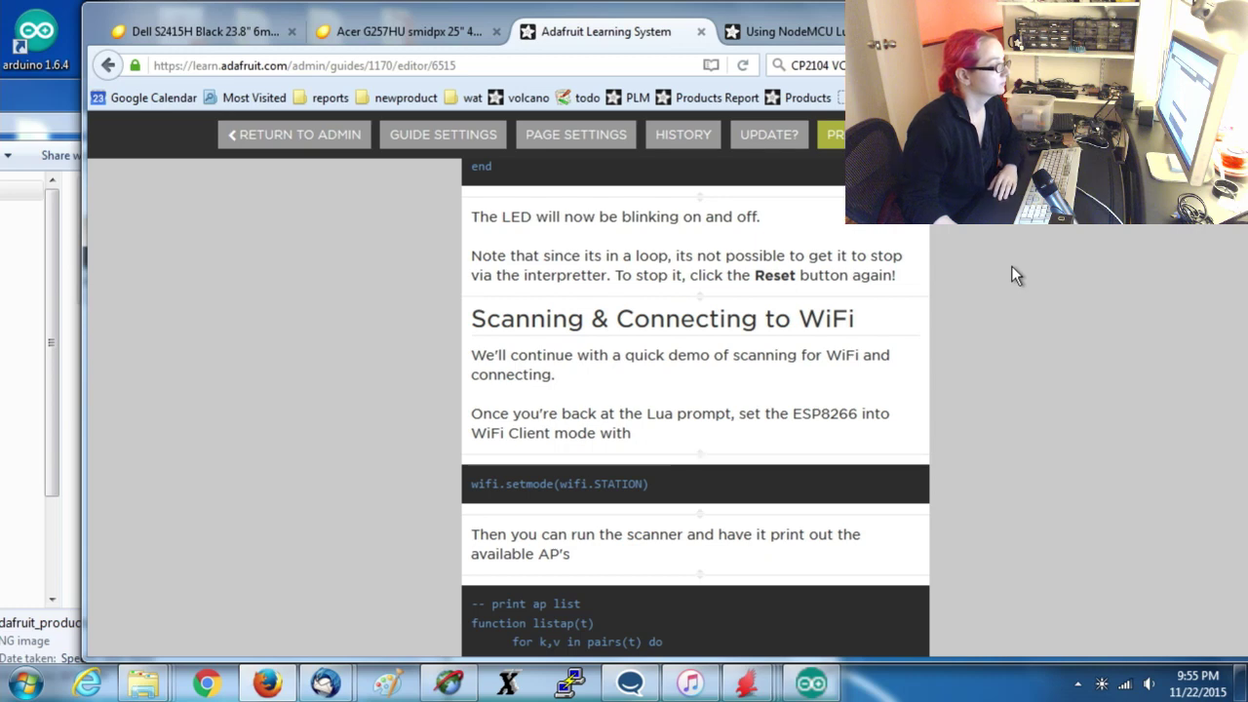
scroll(903, 280, down, 8)
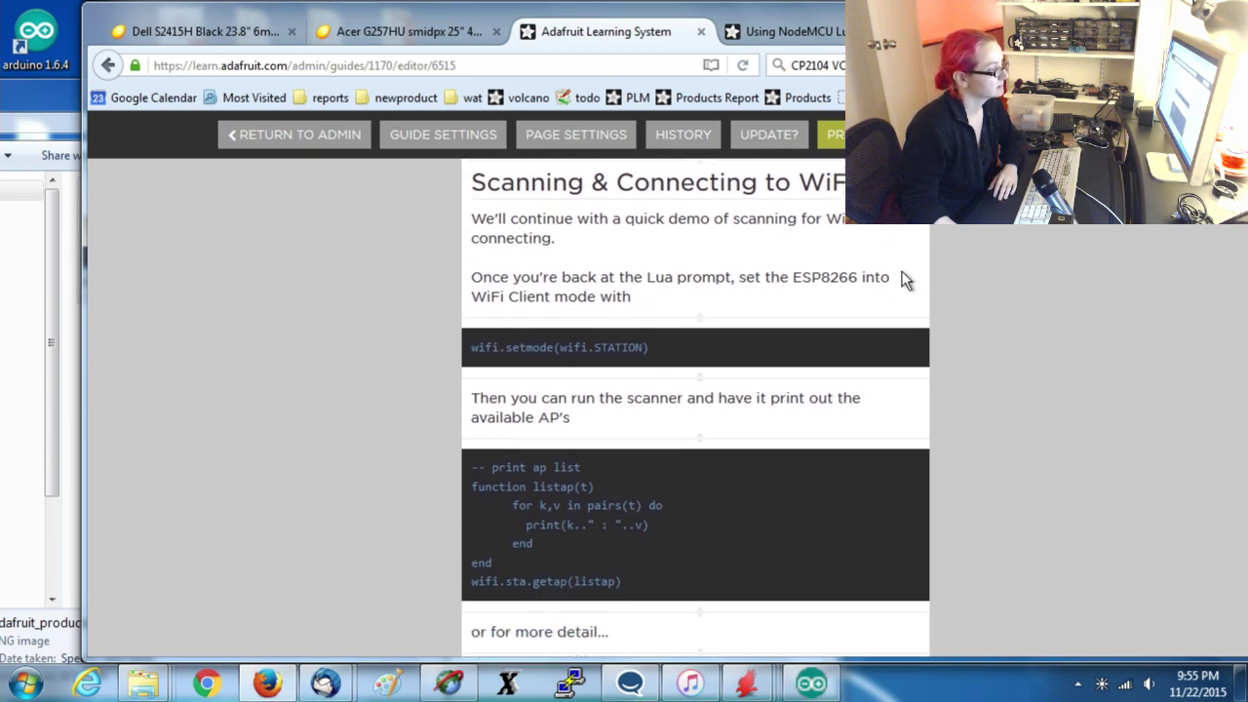
scroll(903, 280, down, 3)
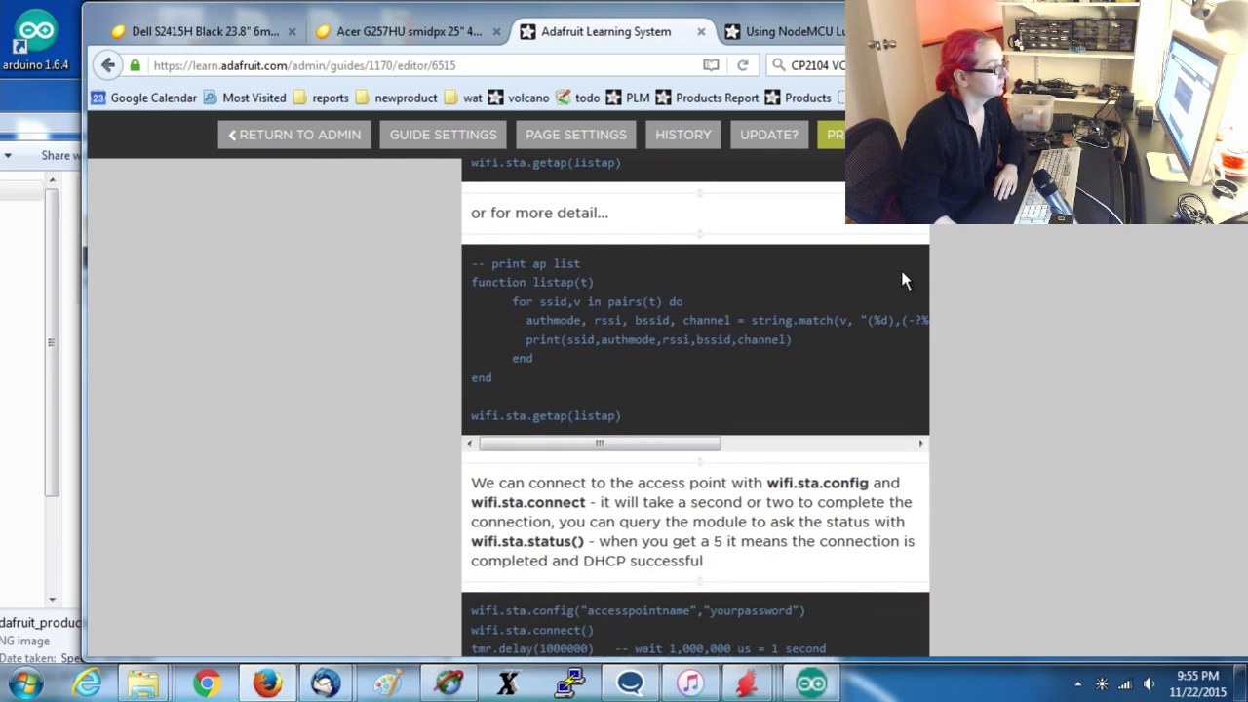
scroll(903, 280, down, 2)
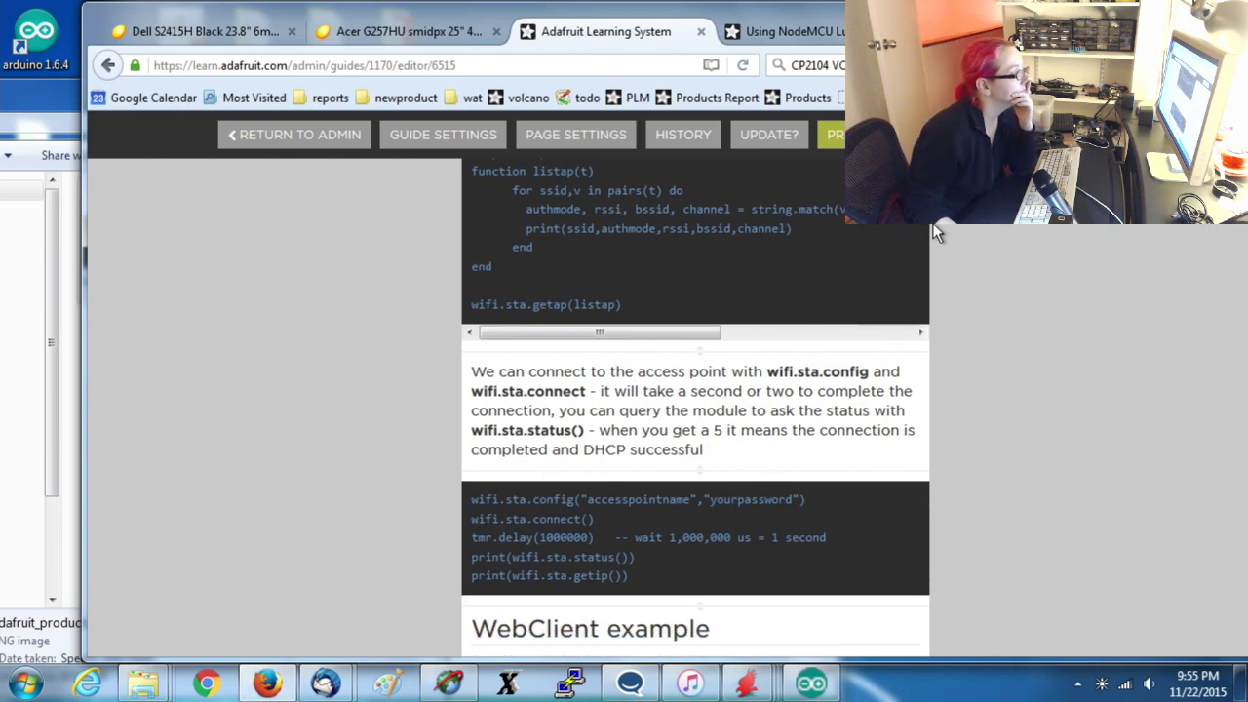
scroll(933, 223, down, 3)
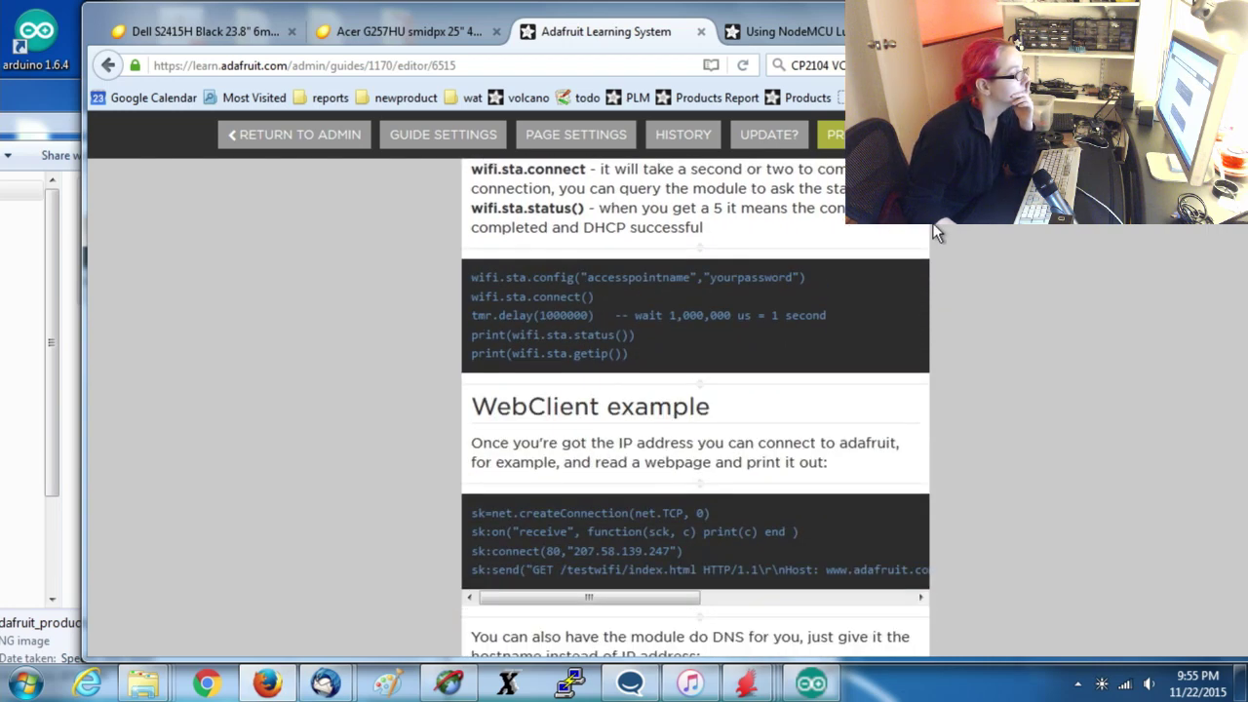
scroll(936, 224, down, 3)
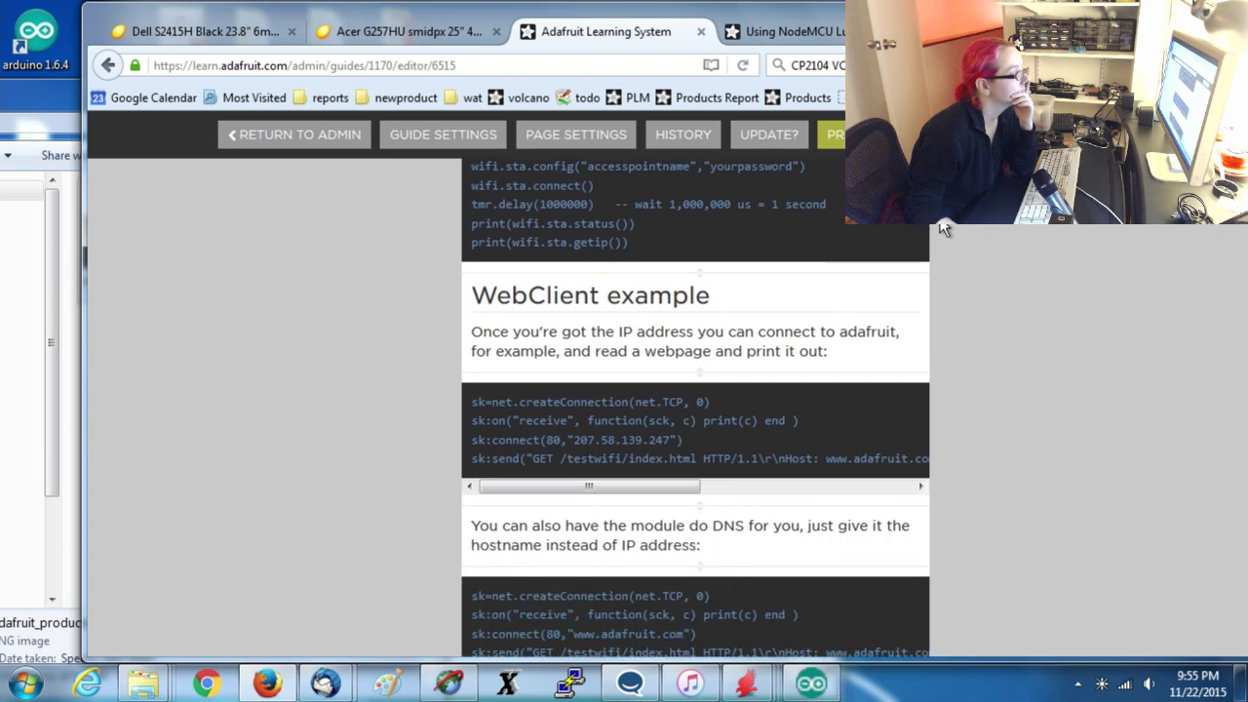
scroll(942, 227, down, 3)
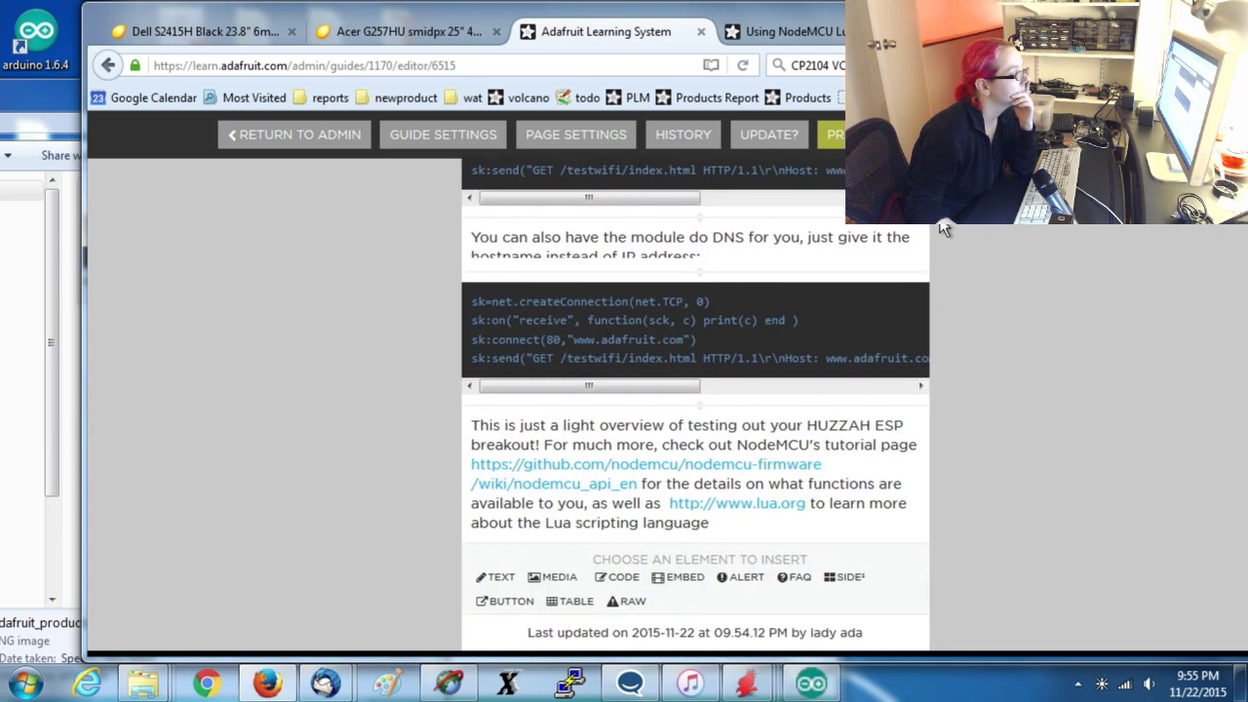
scroll(1092, 297, up, 20)
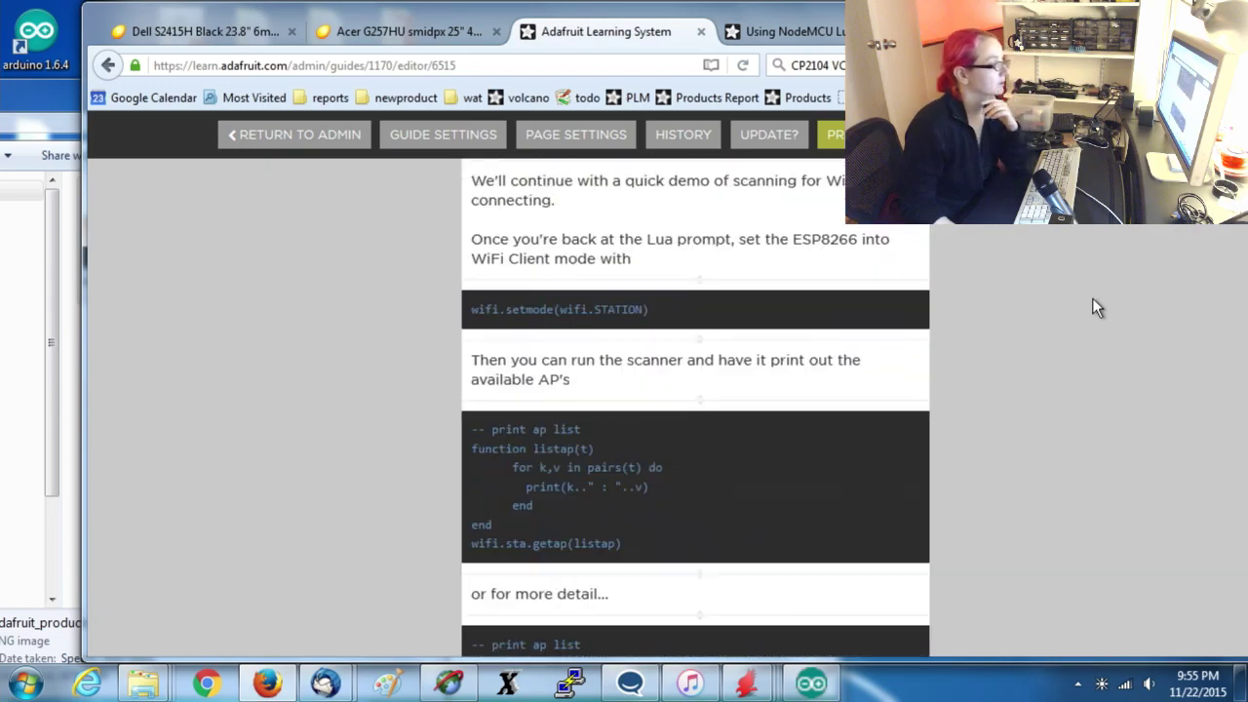
scroll(1092, 297, down, 5)
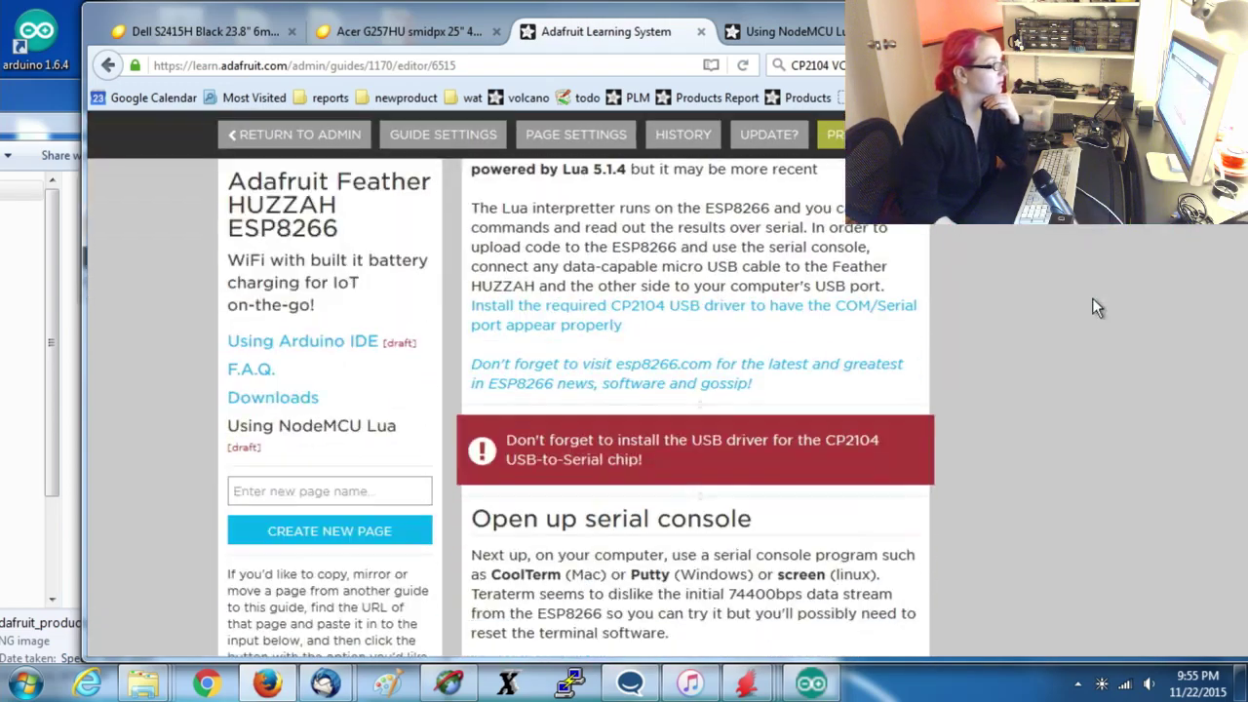
scroll(1092, 297, up, 3)
scroll(617, 317, down, 5)
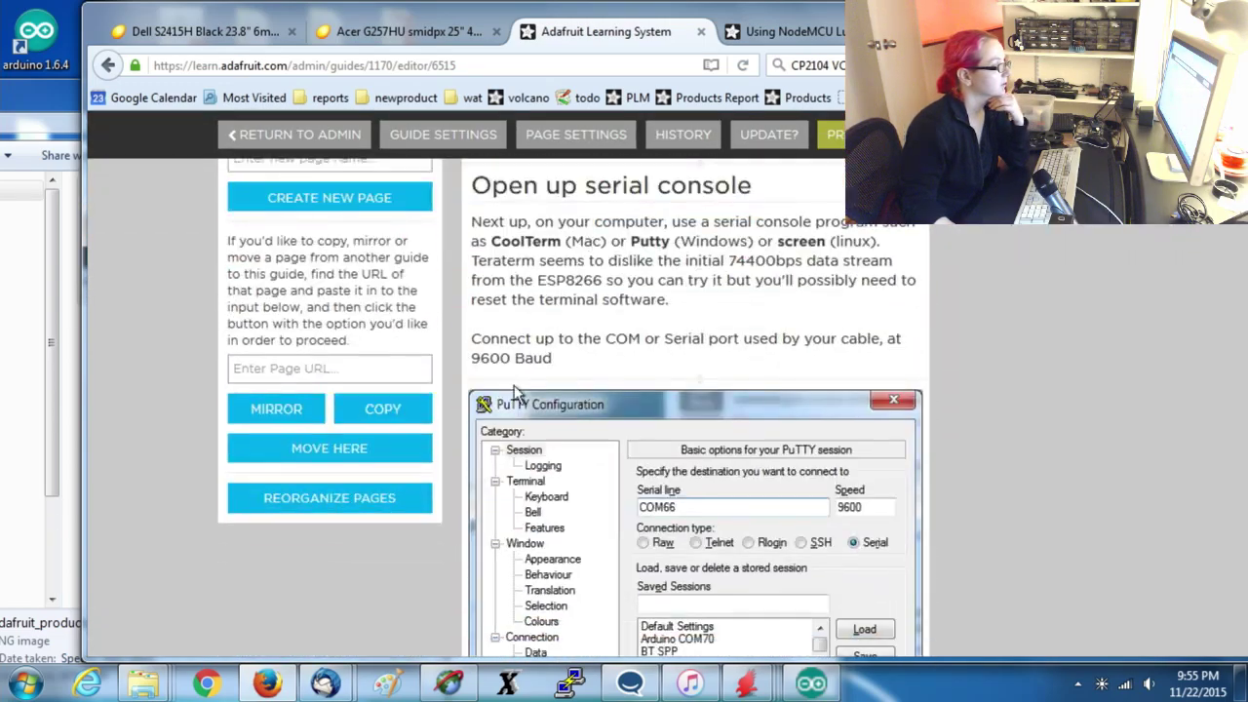
scroll(613, 380, up, 8)
scroll(614, 380, down, 5)
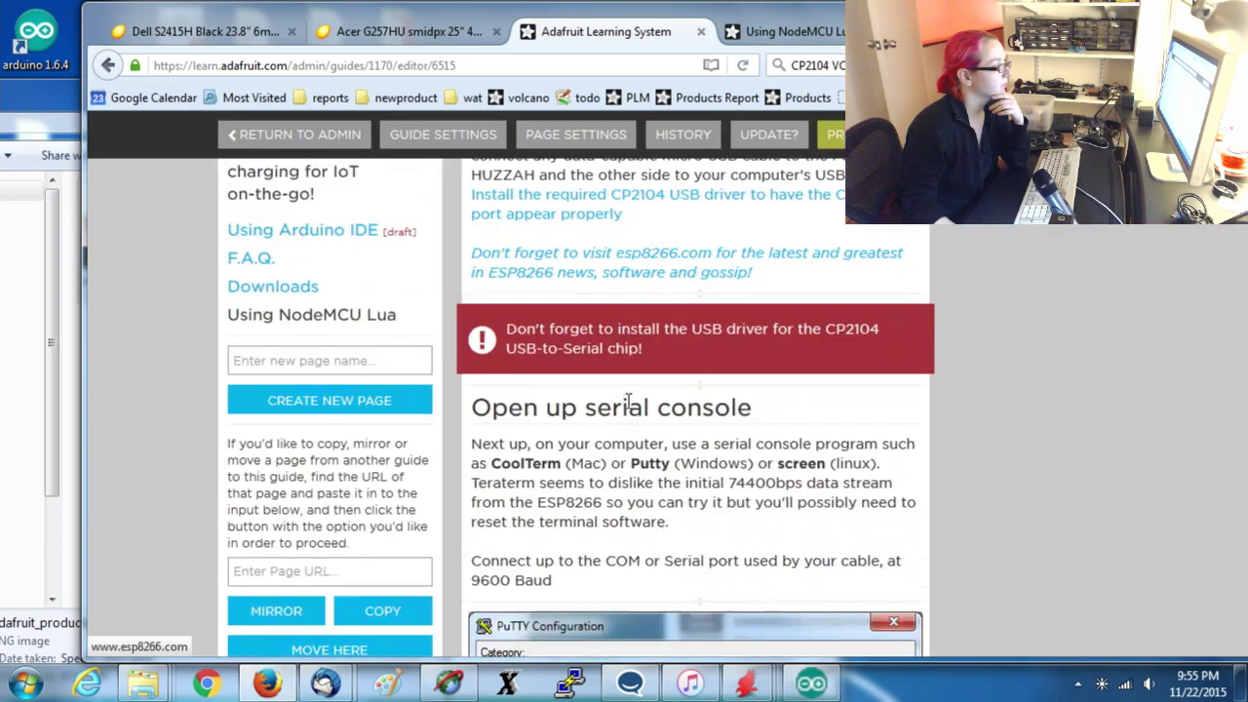
scroll(387, 575, down, 1)
Reorganize the pages so Using NodeMCU Lua comes first, and save the order.
click(335, 589)
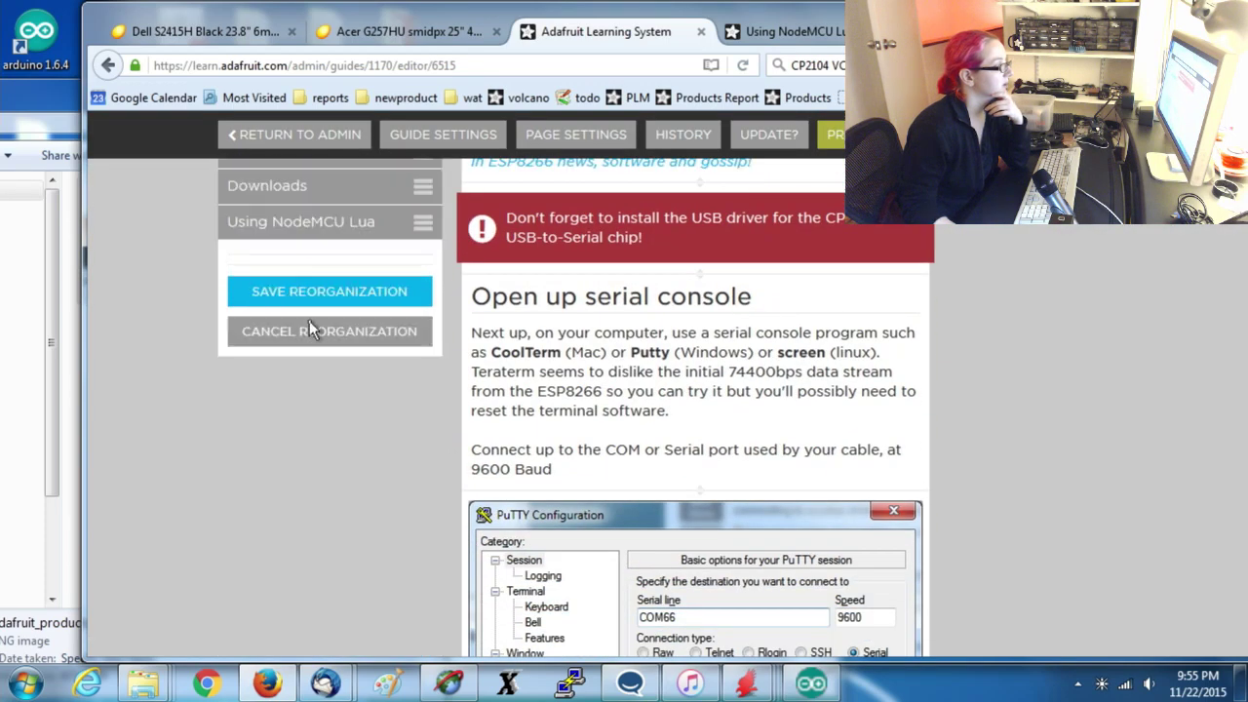
scroll(362, 354, up, 3)
drag(270, 446, 234, 322)
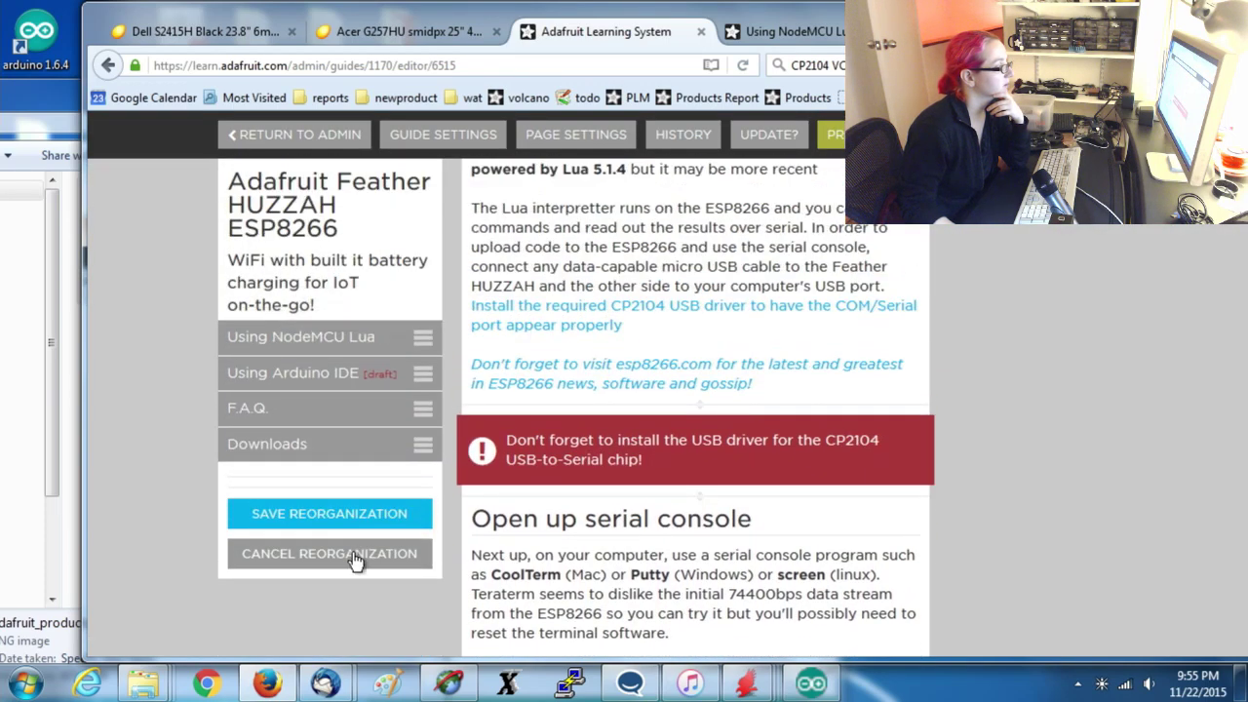
click(360, 518)
Go to the breakout guide and open its Pinouts page.
click(779, 34)
scroll(756, 295, up, 20)
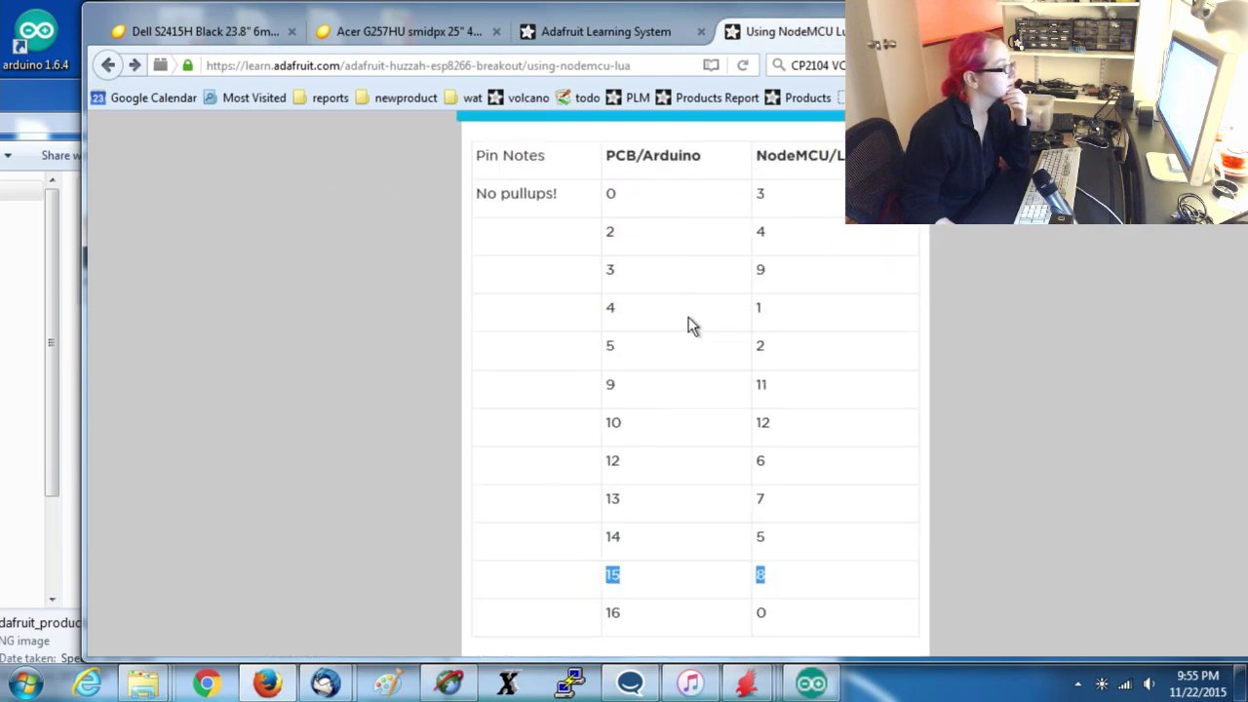
scroll(696, 312, down, 2)
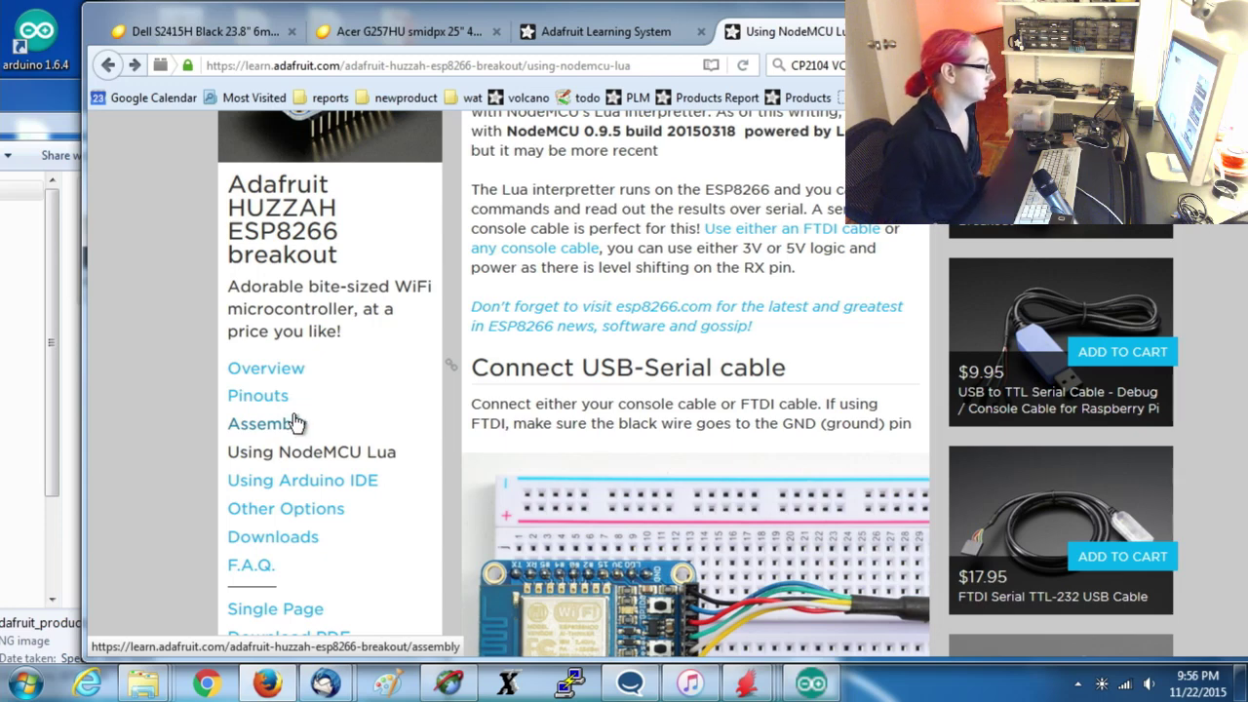
click(259, 398)
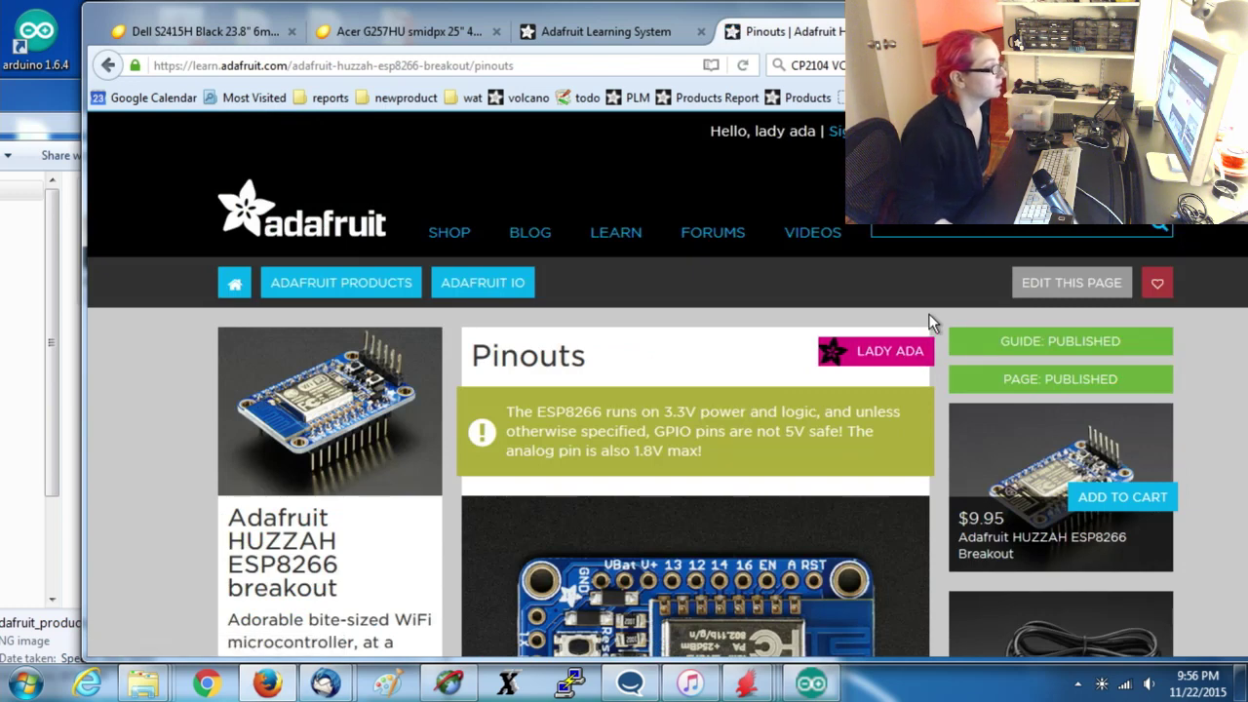
scroll(878, 322, down, 2)
Change 'also 1.8V max!' to 'also 1.0V max!' in the Pinouts warning and save.
click(766, 237)
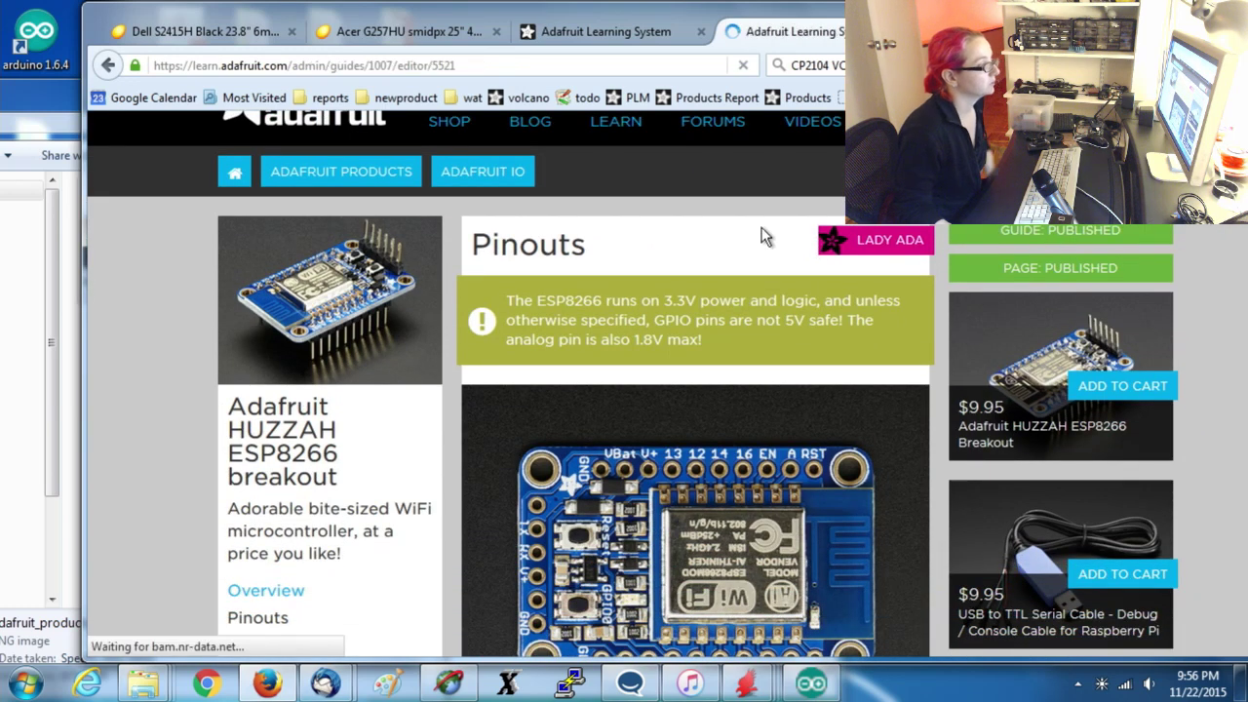
click(669, 468)
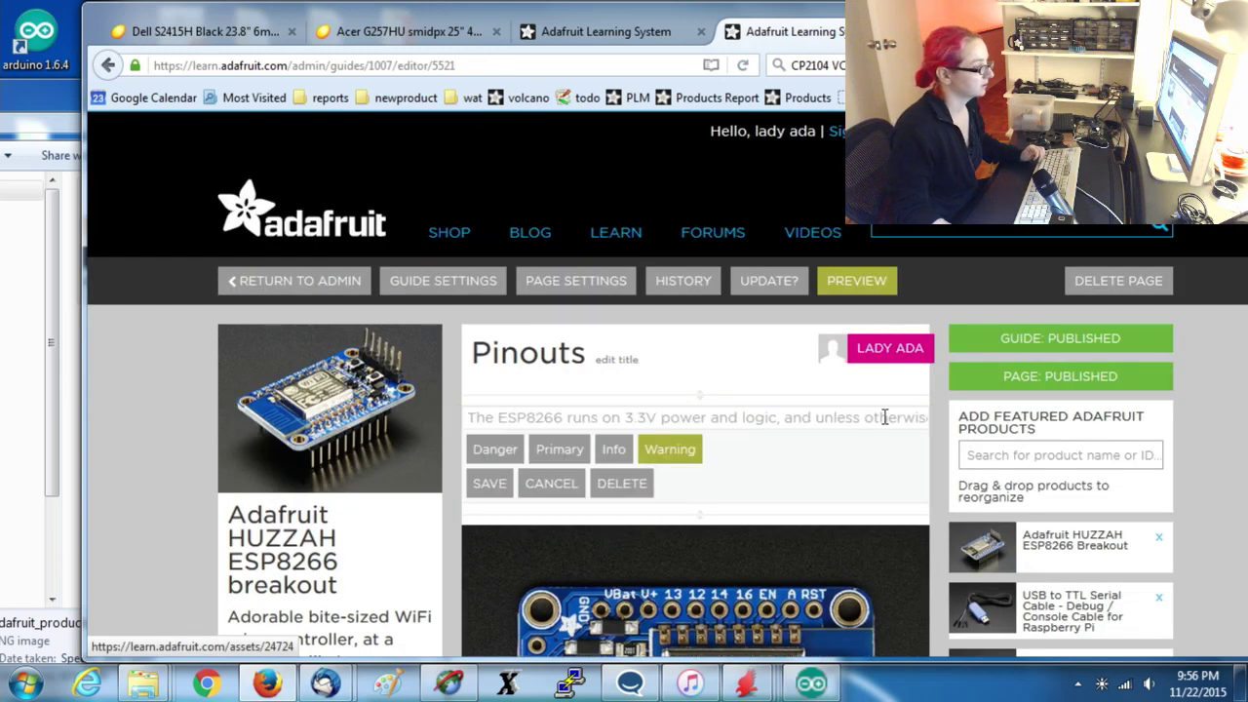
drag(884, 417, 962, 417)
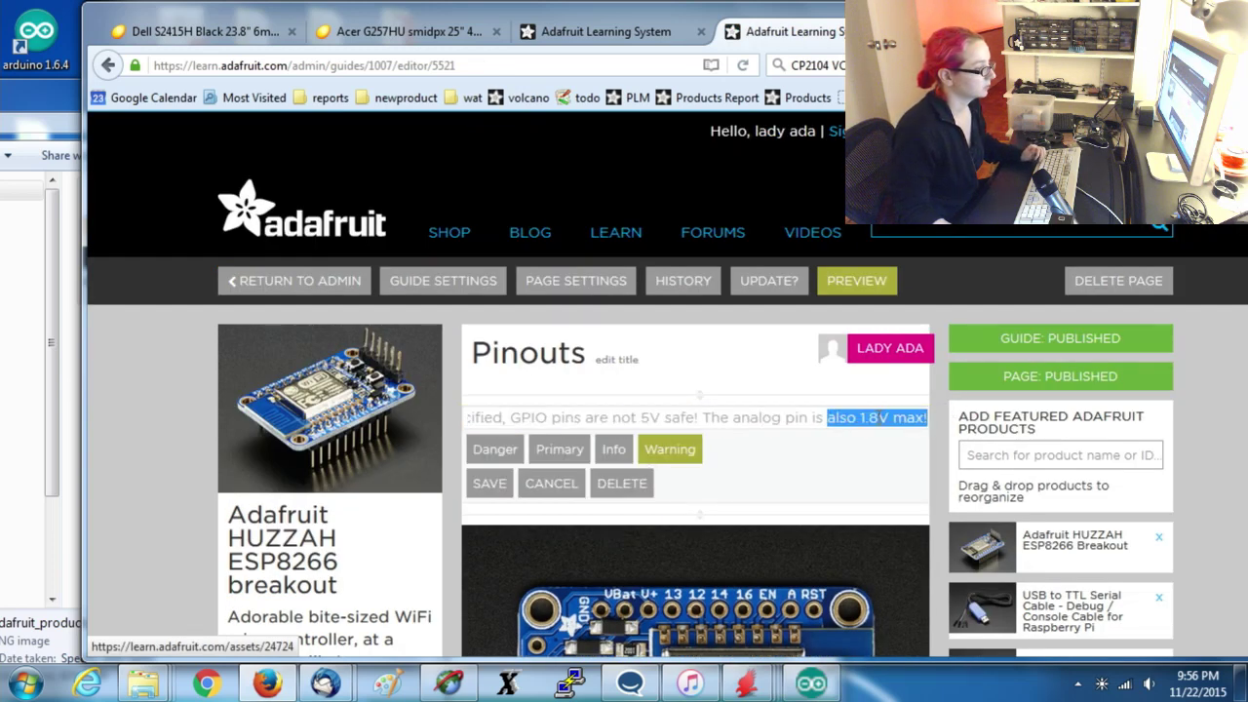
text(also 1.0V max!)
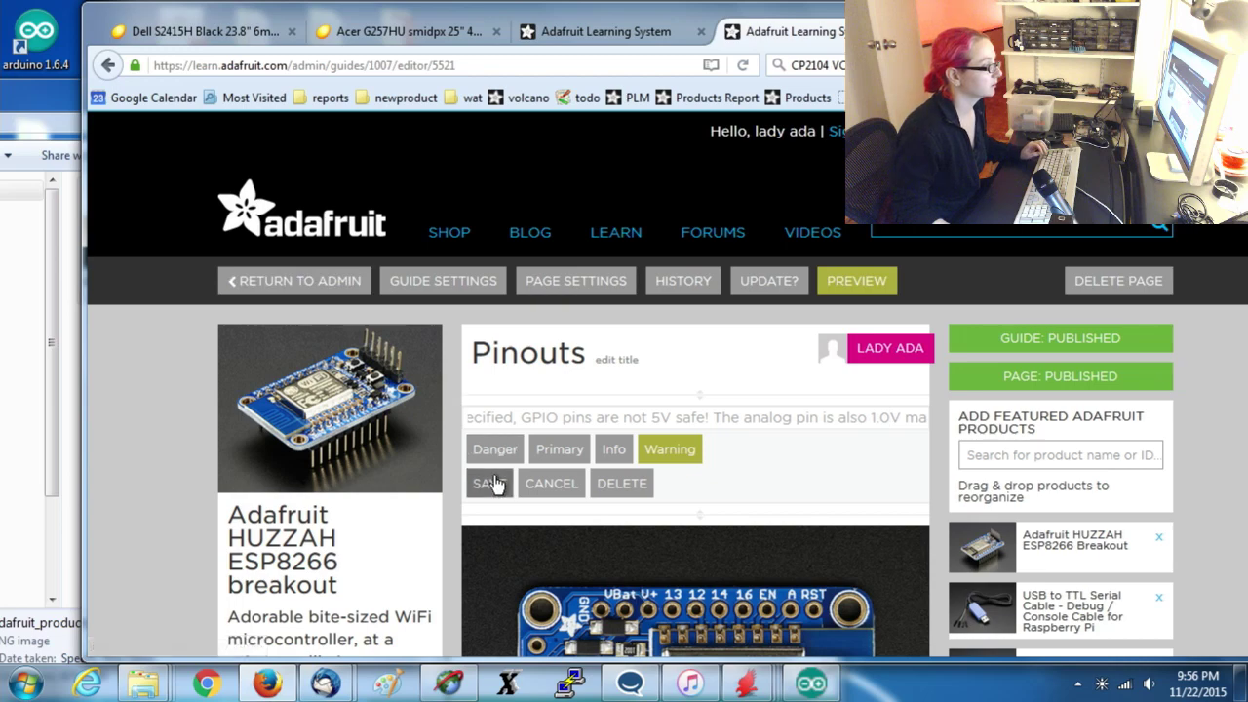
click(492, 484)
scroll(1003, 312, down, 10)
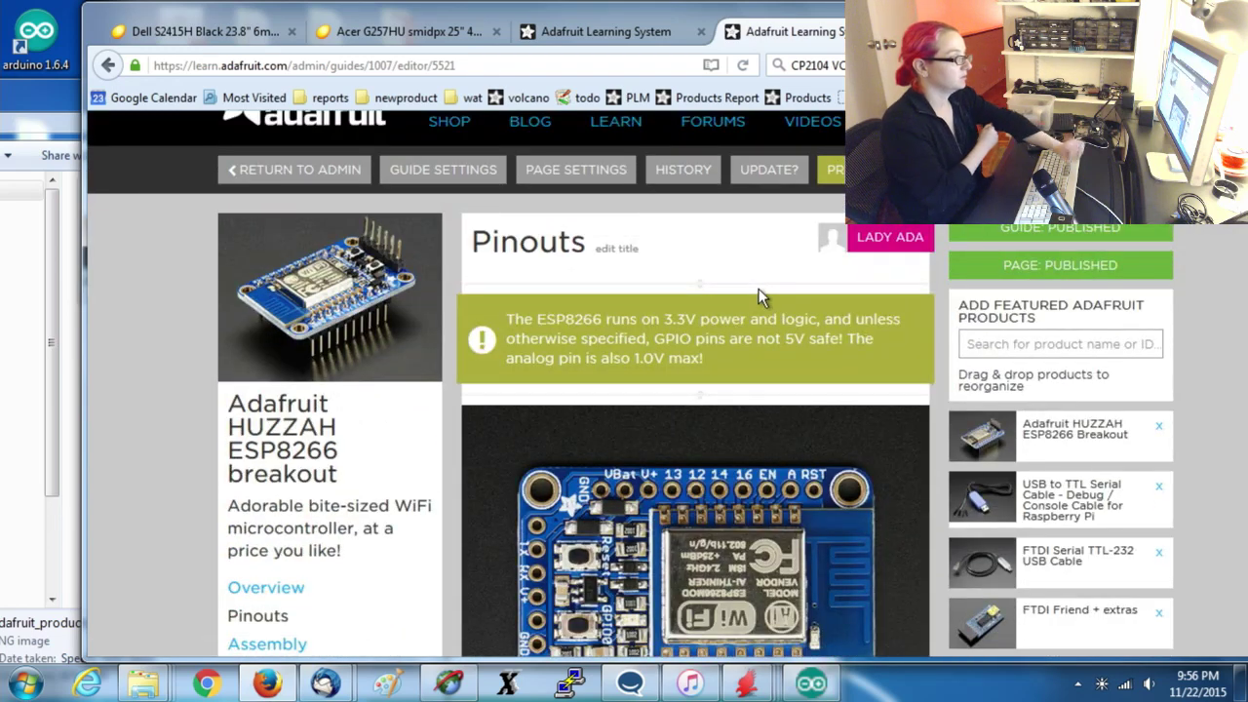
Create a new Pinouts page in the Feather guide and save it as the first page.
click(645, 32)
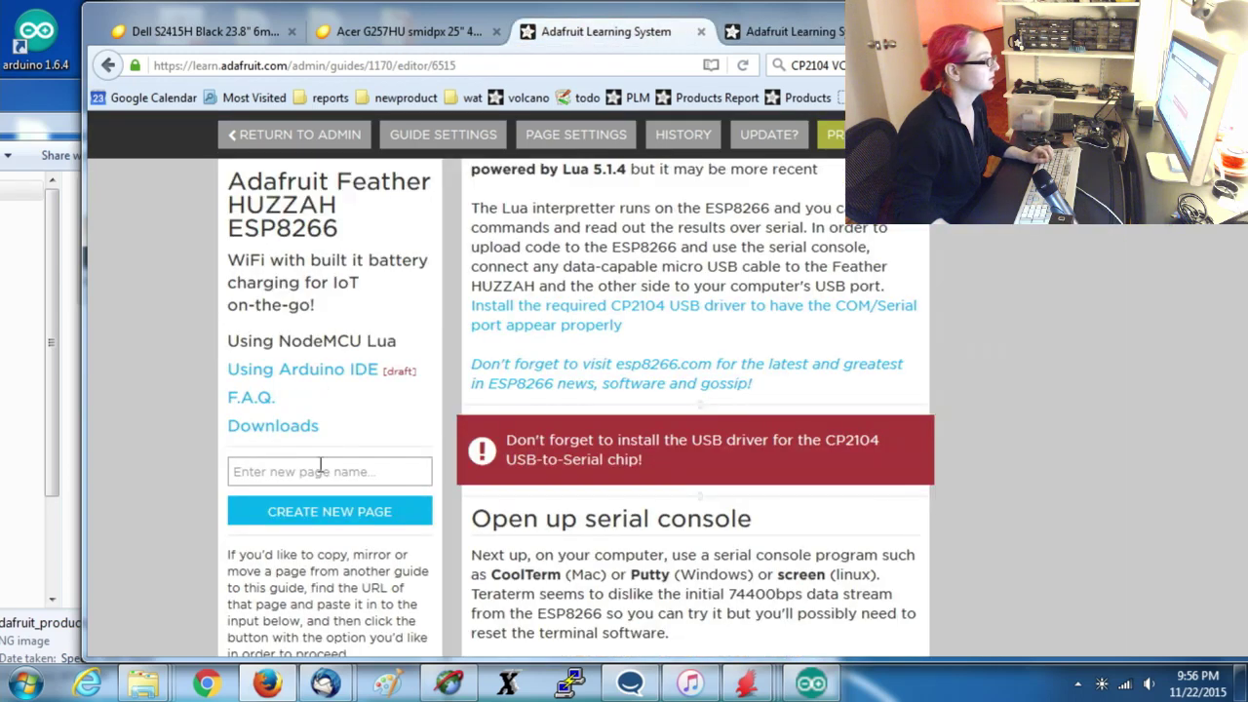
text(Pinouts)
key(Return)
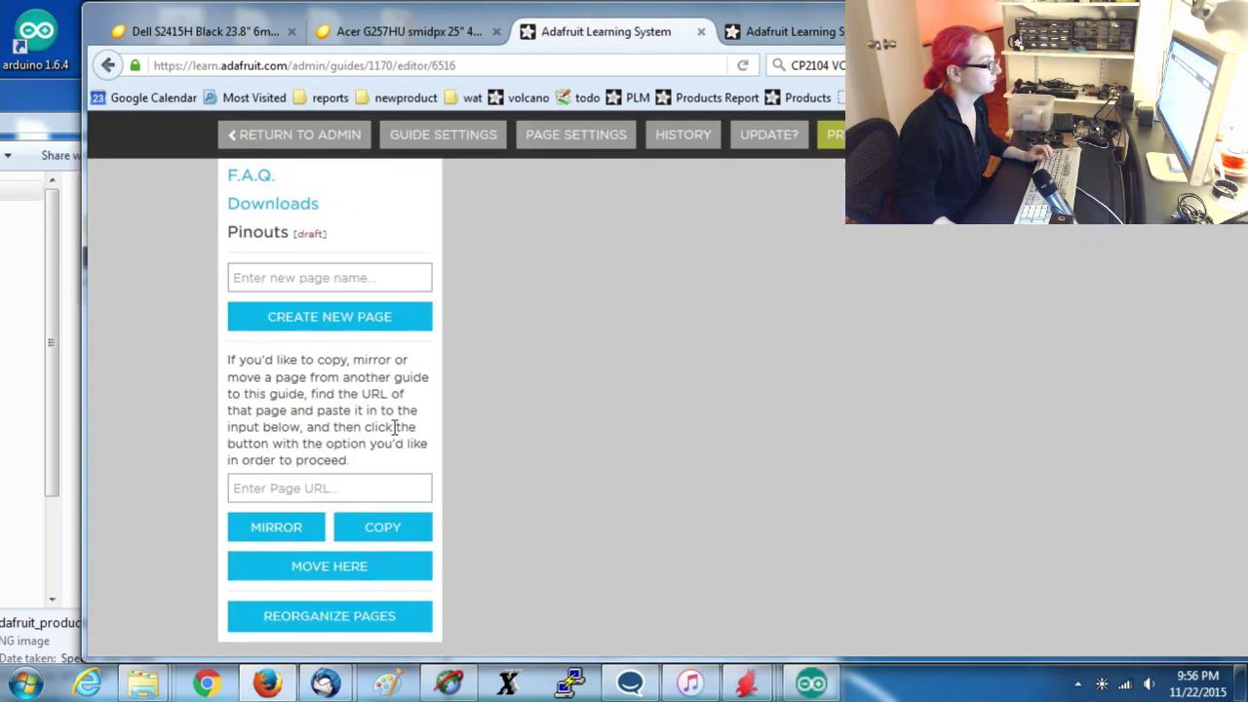
click(349, 616)
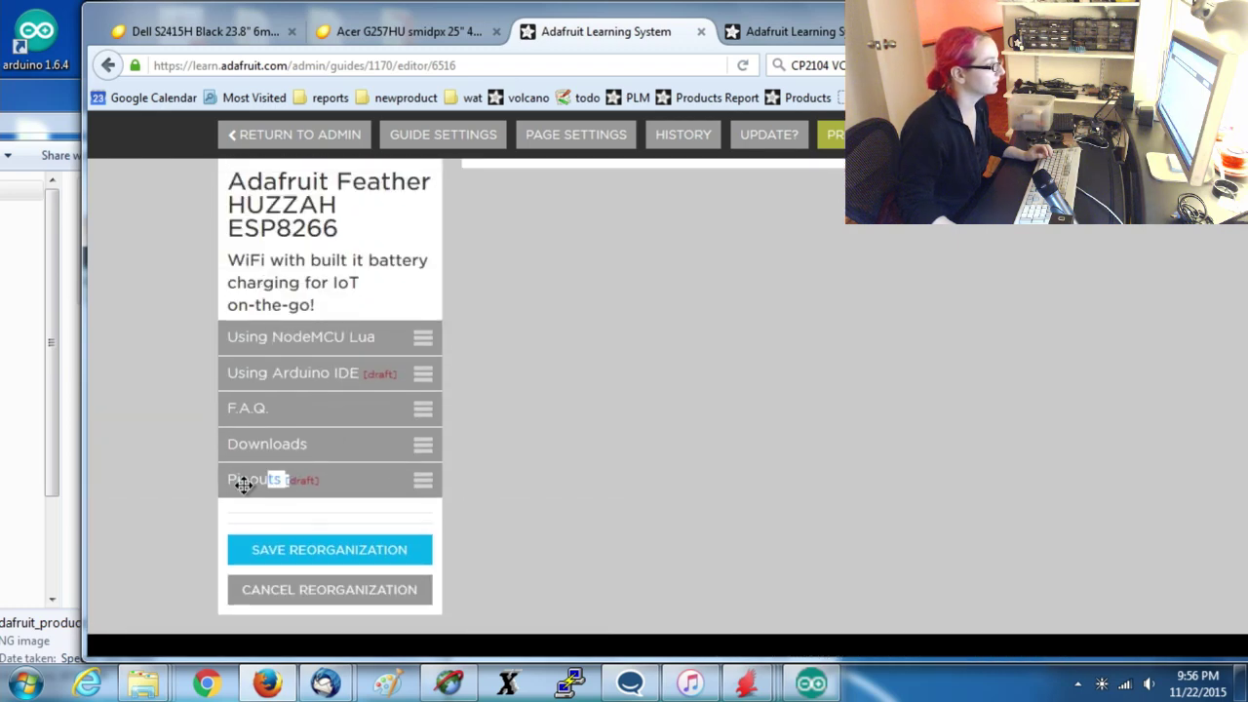
drag(243, 485, 191, 331)
click(359, 548)
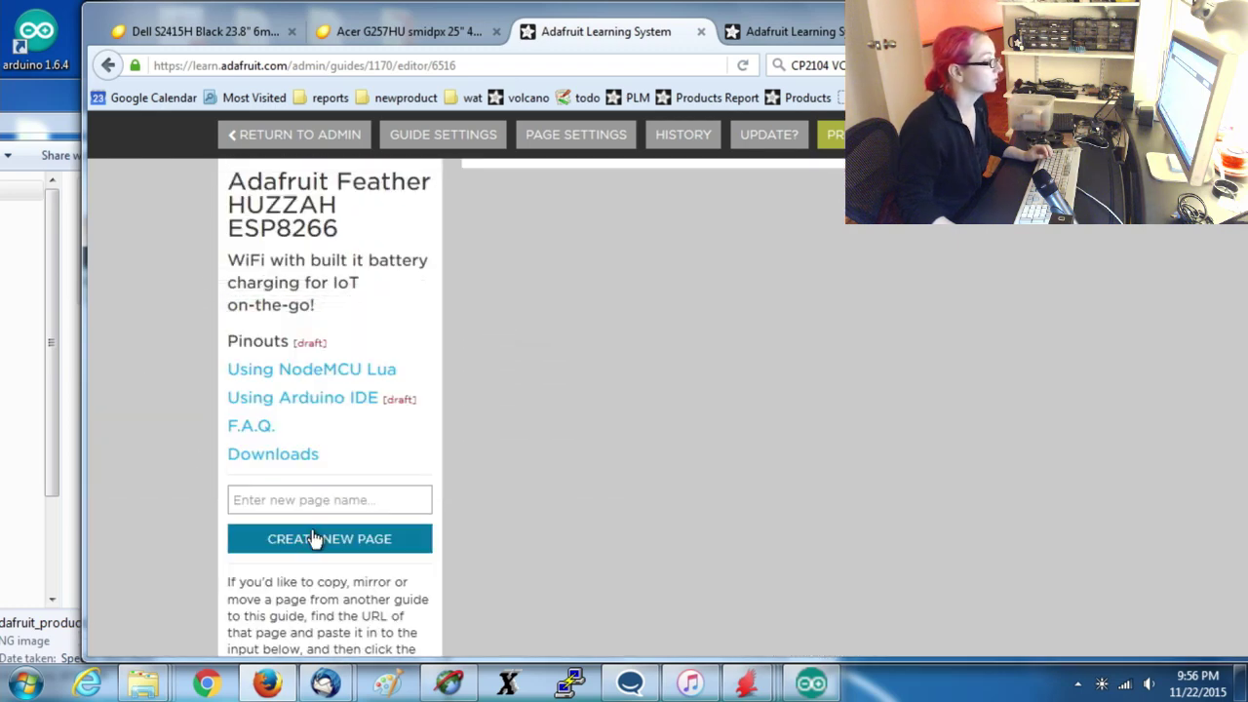
Create a new Power Management page and move it to second place, right after Pinouts.
click(323, 503)
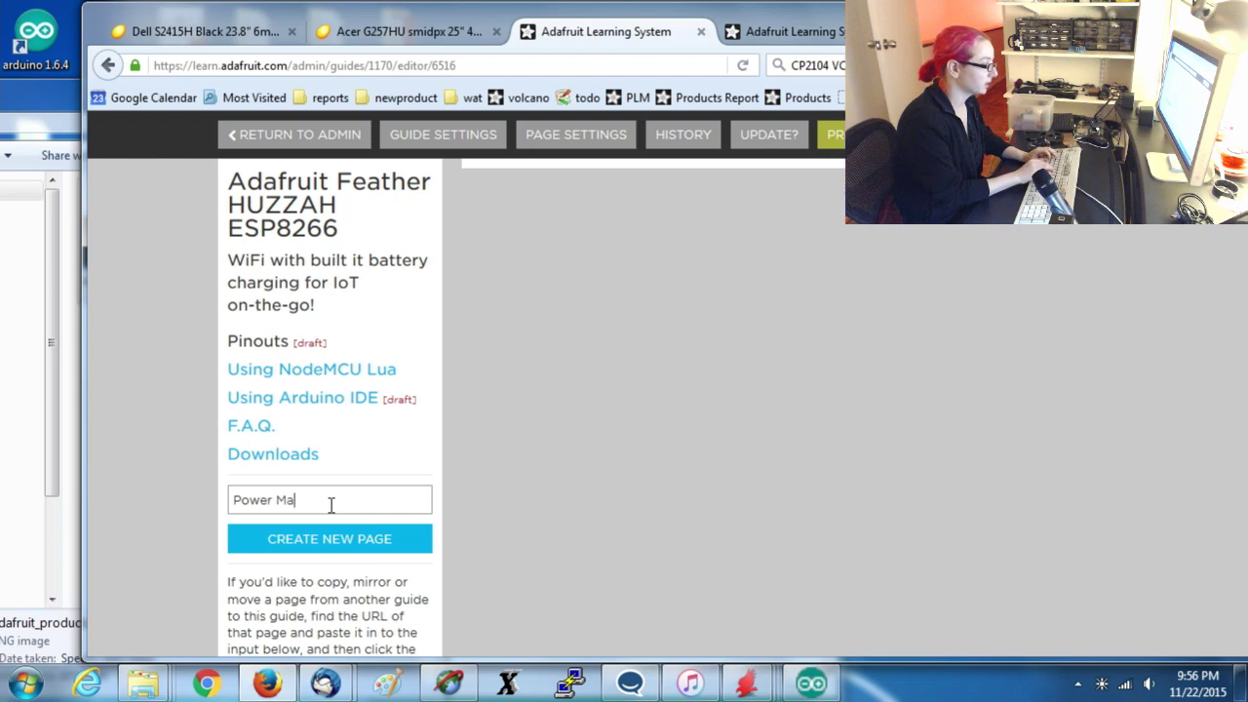
text(Power Management)
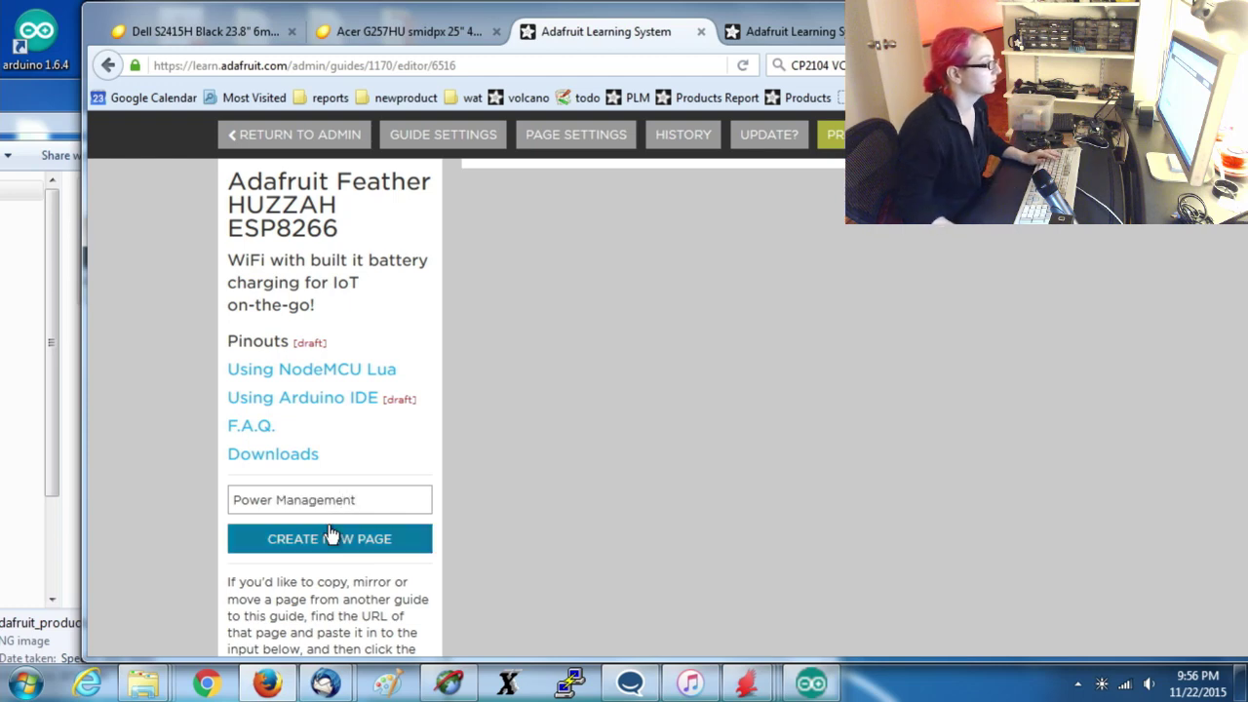
click(329, 539)
scroll(434, 357, down, 10)
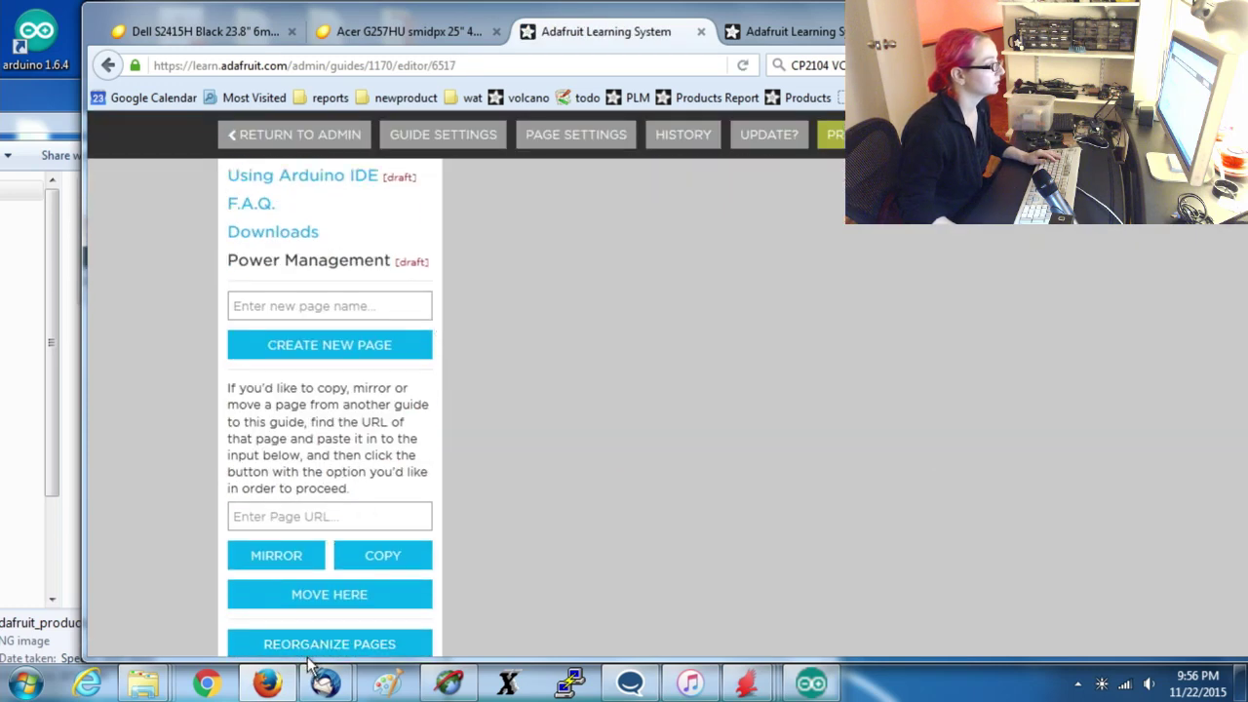
click(341, 639)
scroll(301, 423, up, 3)
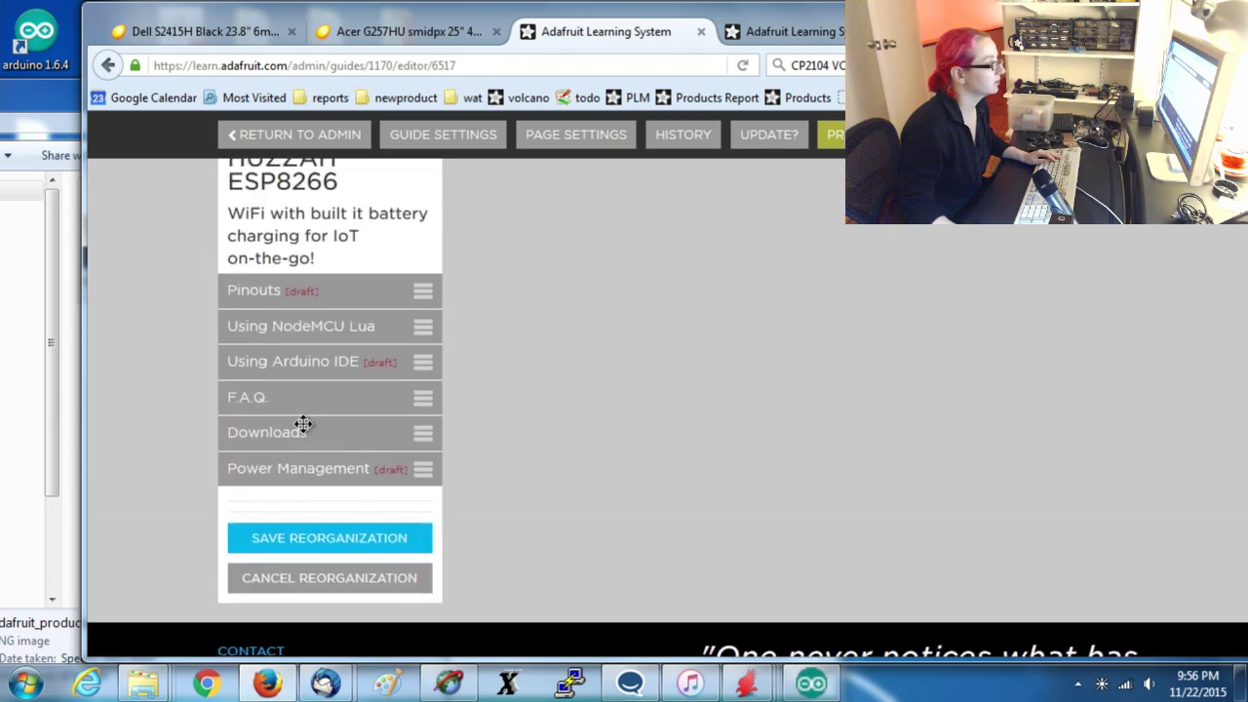
drag(304, 514, 117, 390)
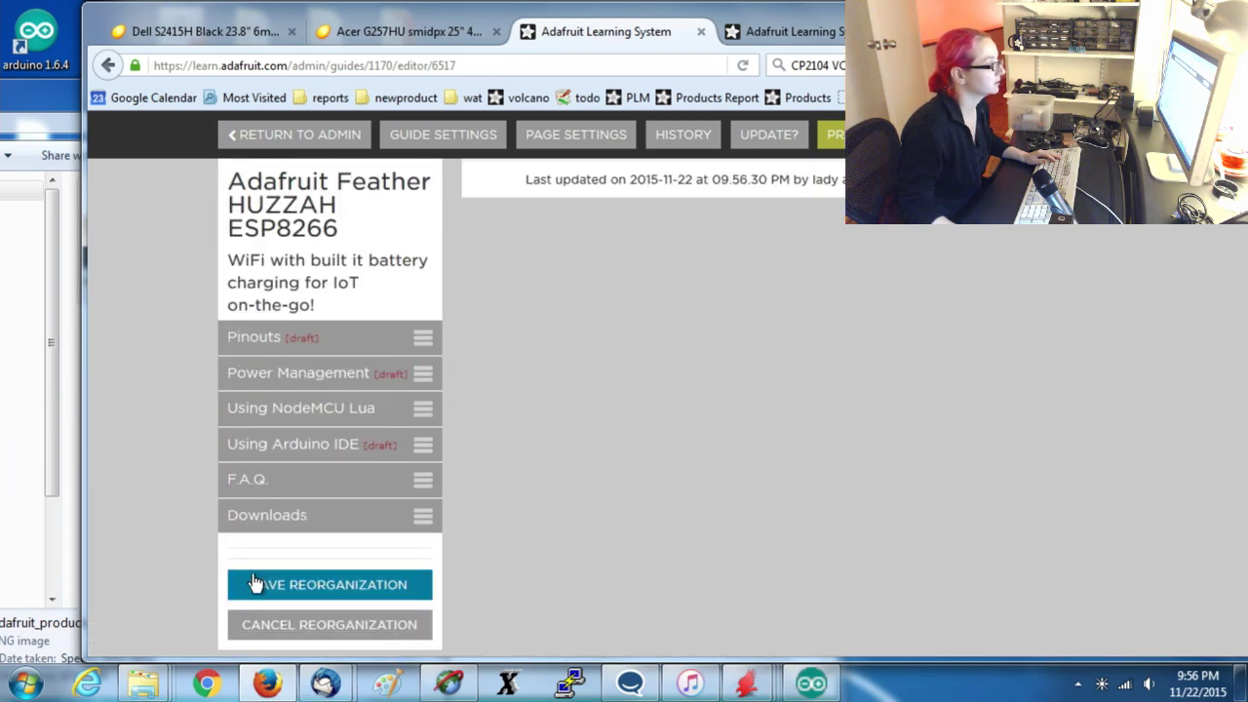